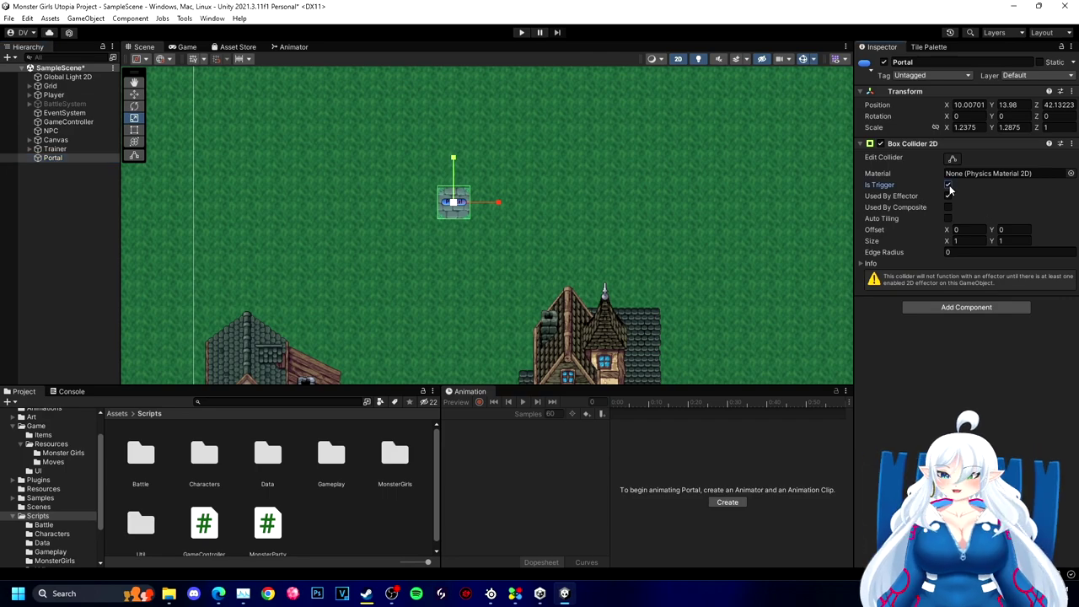
Step: Turn off Used By Effector on the Portal's box collider and create a C# script named Portal in the Scripts folder
click(948, 196)
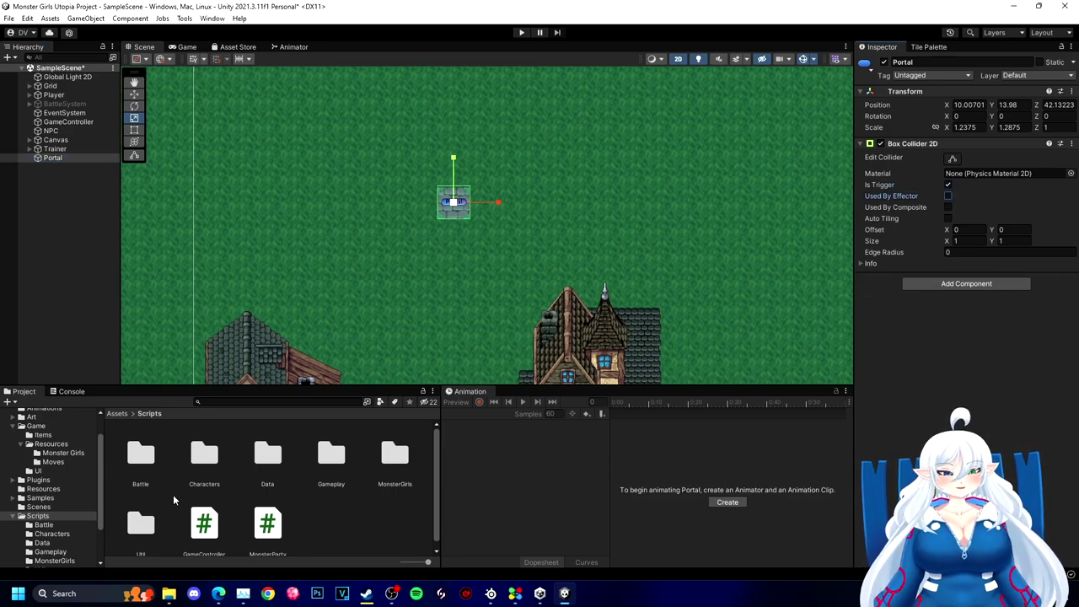
right_click(305, 528)
mouse_move(405, 227)
click(534, 74)
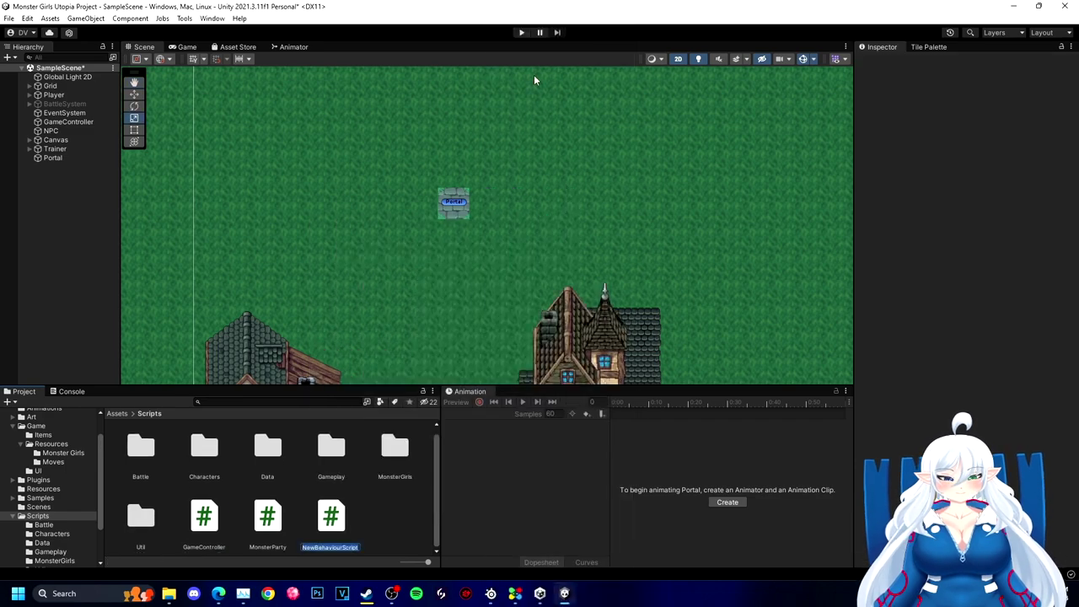
Step: Create a SceneManagement folder inside Scripts and move the Portal script into it
right_click(363, 532)
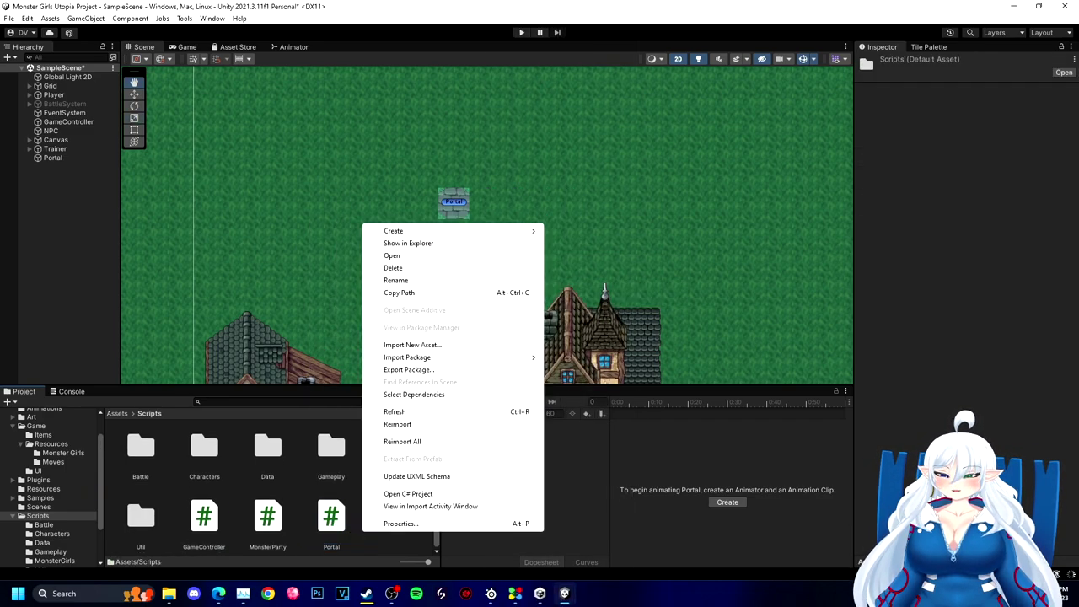
click(351, 499)
right_click(419, 528)
mouse_move(472, 224)
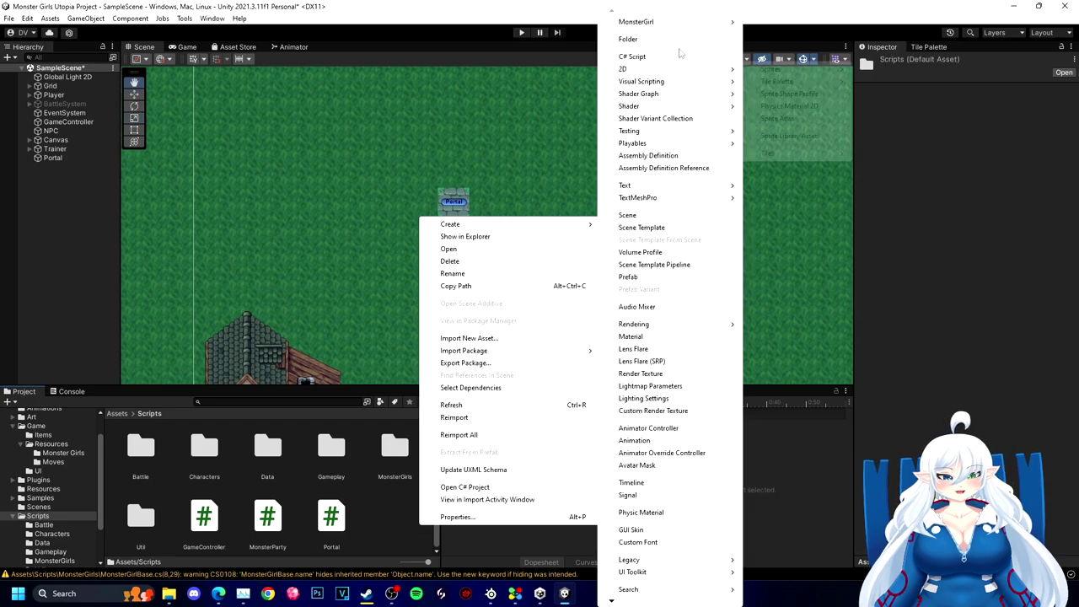
click(657, 40)
key(Return)
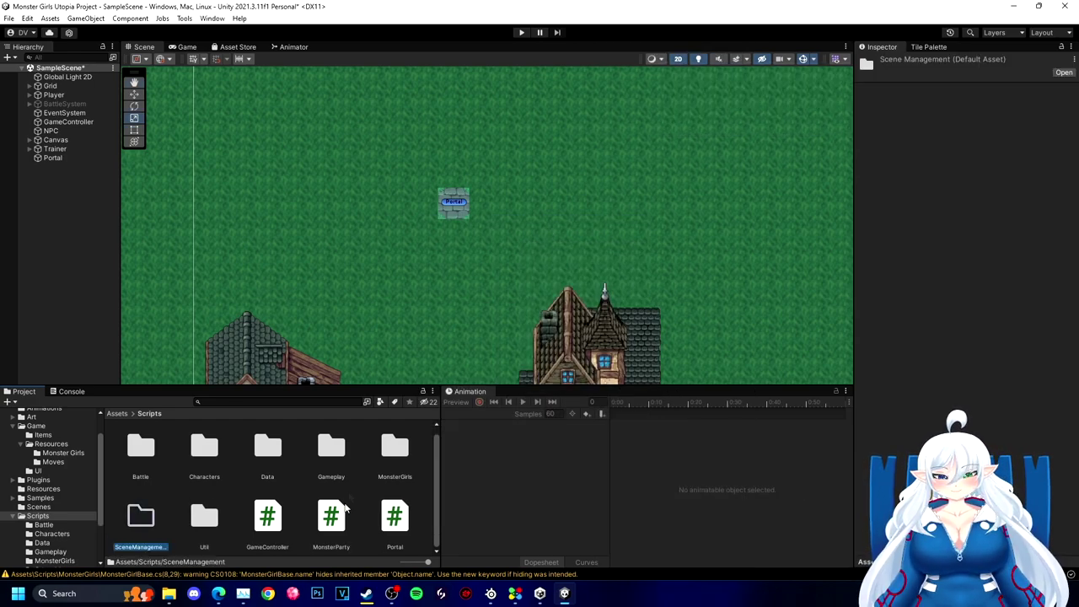
drag(394, 516, 140, 518)
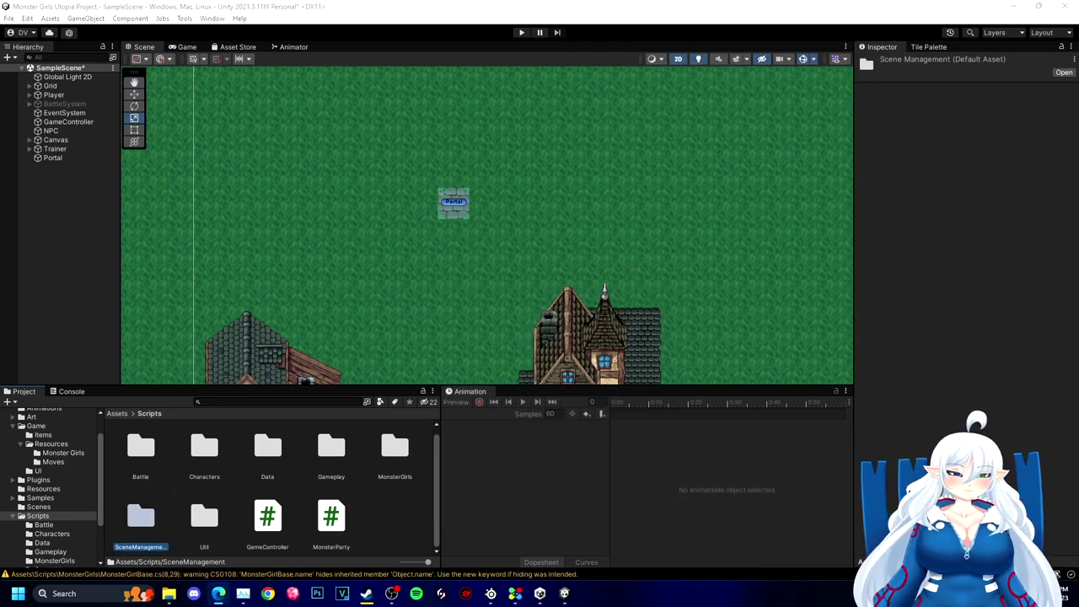
Step: Open the Portal script from the SceneManagement folder and remove its default Start and Update methods
double_click(140, 516)
double_click(140, 451)
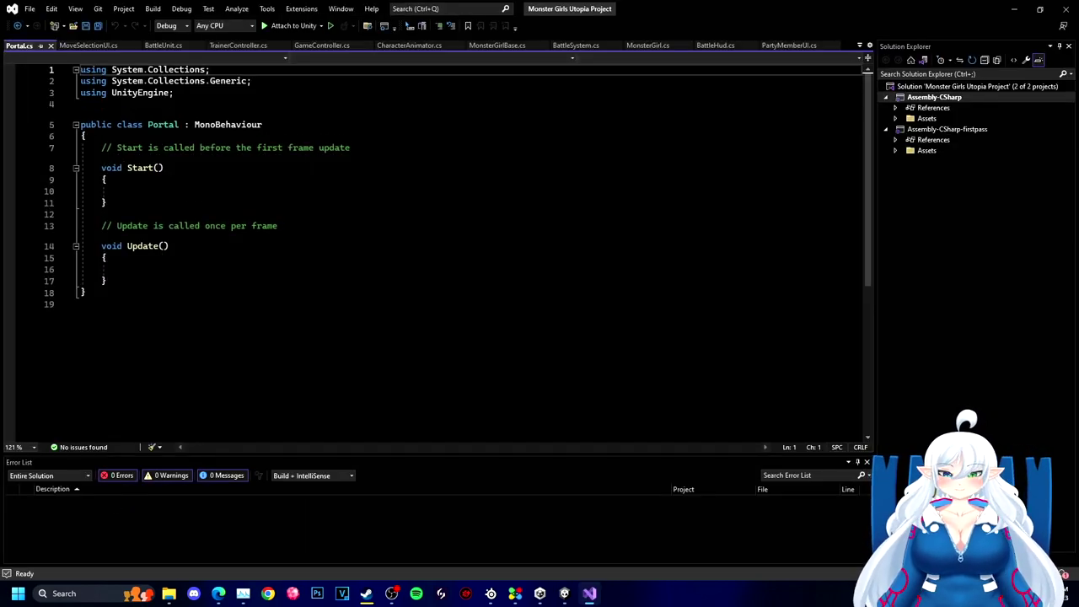
drag(101, 148, 108, 281)
key(Delete)
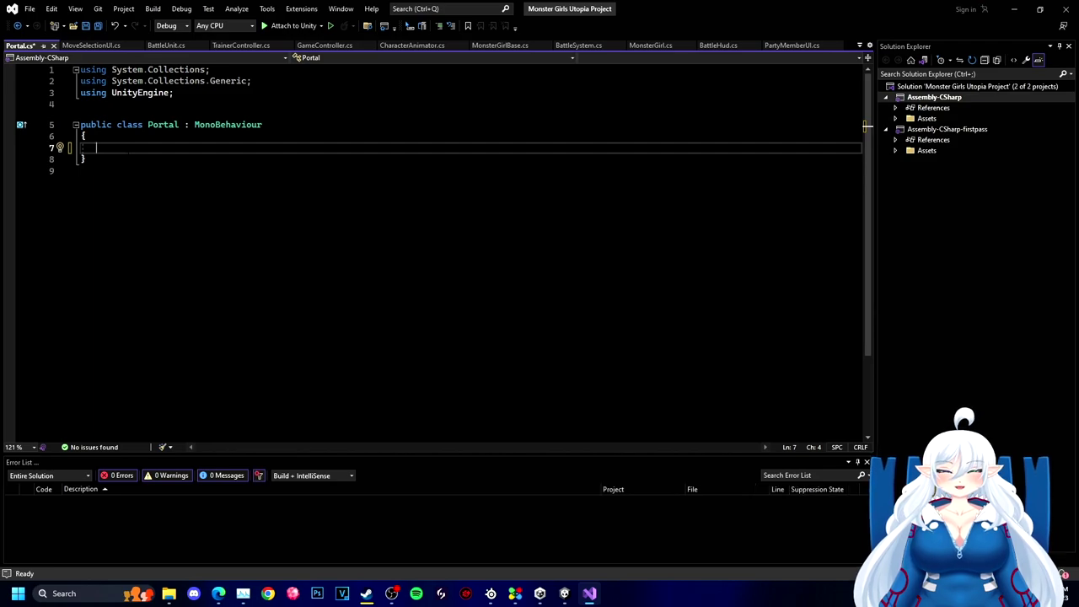
text(OnTri)
key(Down)
key(Return)
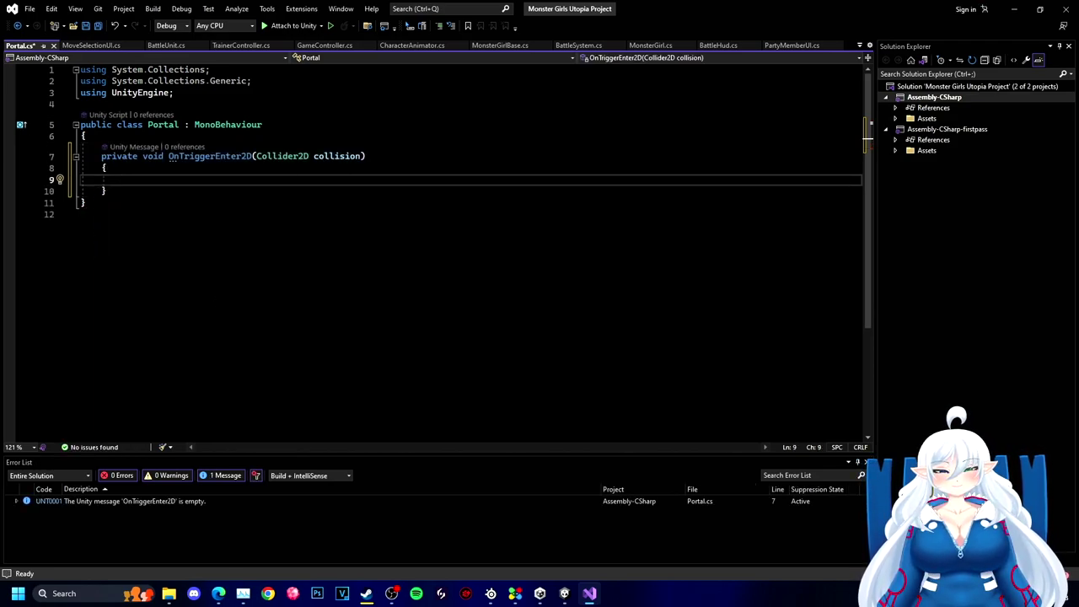
key(ctrl+z)
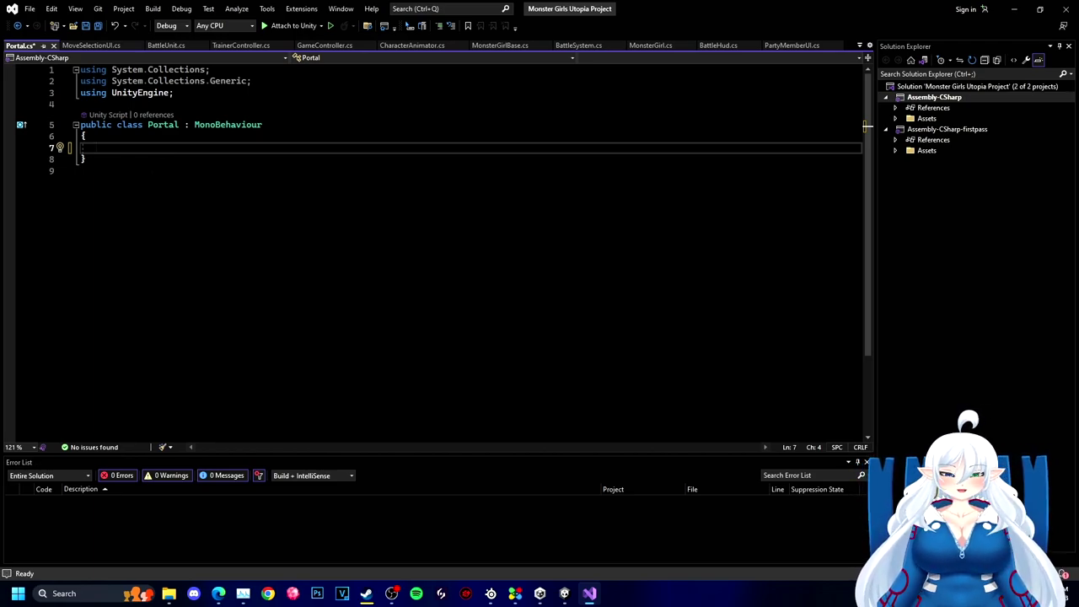
Step: Open PlayerMovement.cs and examine the Interact, OnMoveOver, CheckForEncounters and CheckIfInTrainersView methods
click(858, 46)
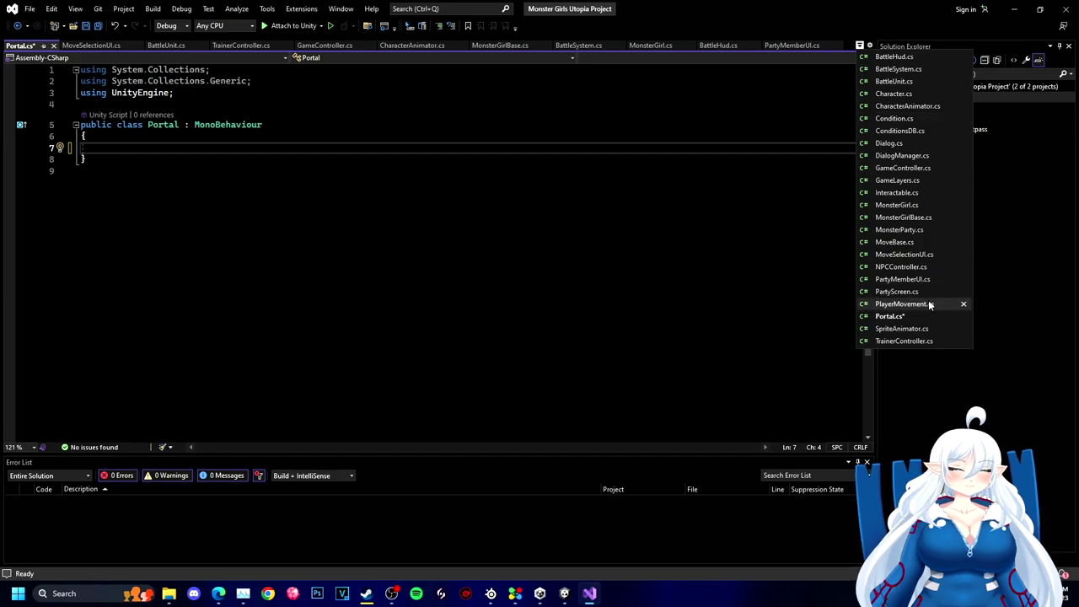
click(927, 305)
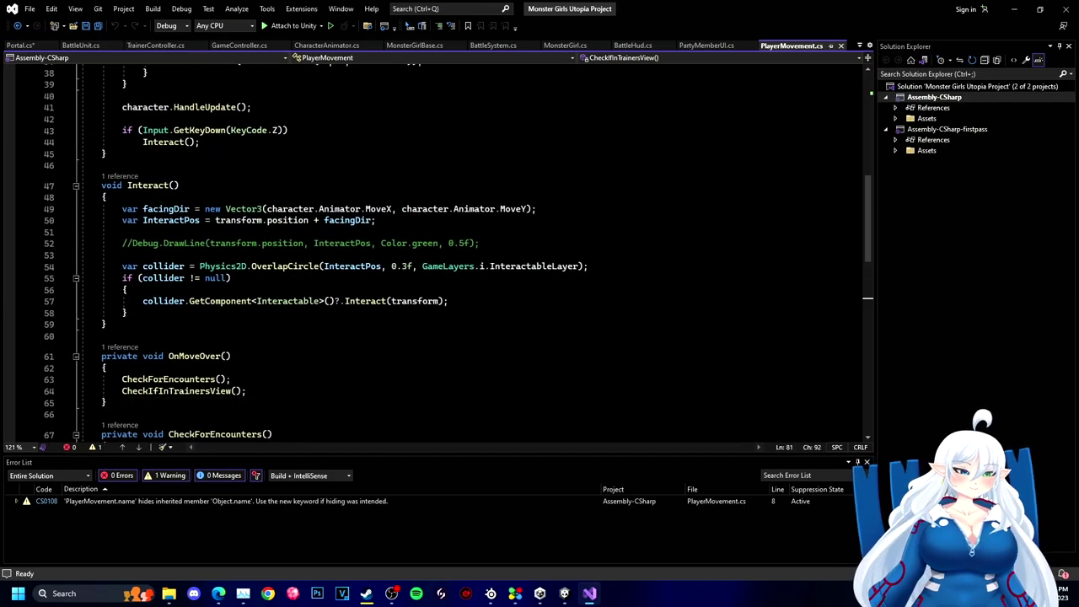
scroll(472, 253, up, 12)
scroll(455, 253, down, 20)
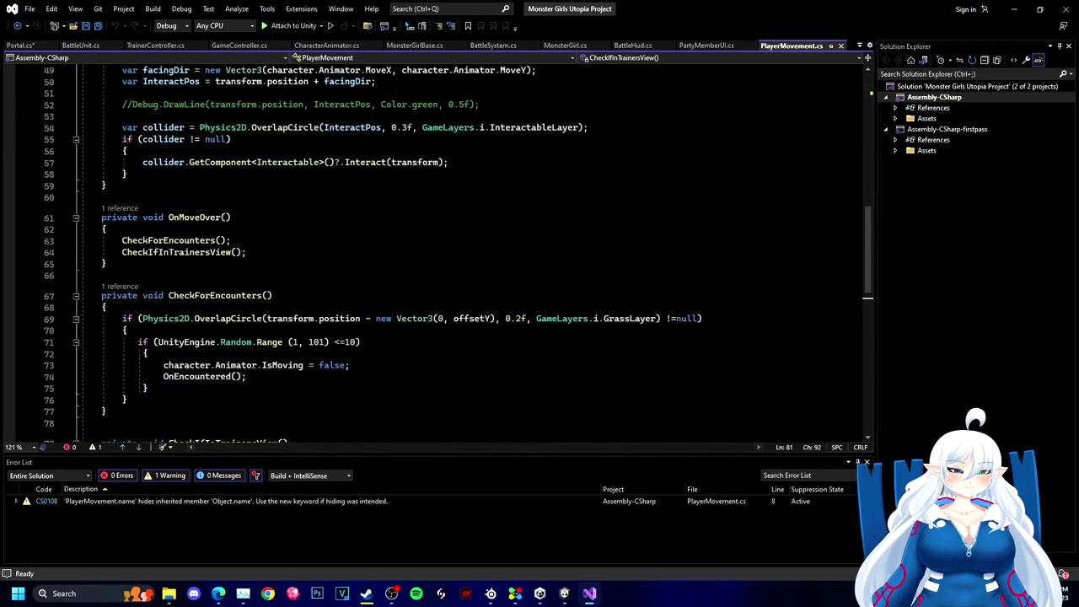
scroll(455, 253, down, 3)
scroll(455, 253, up, 9)
scroll(455, 253, down, 13)
scroll(455, 252, up, 11)
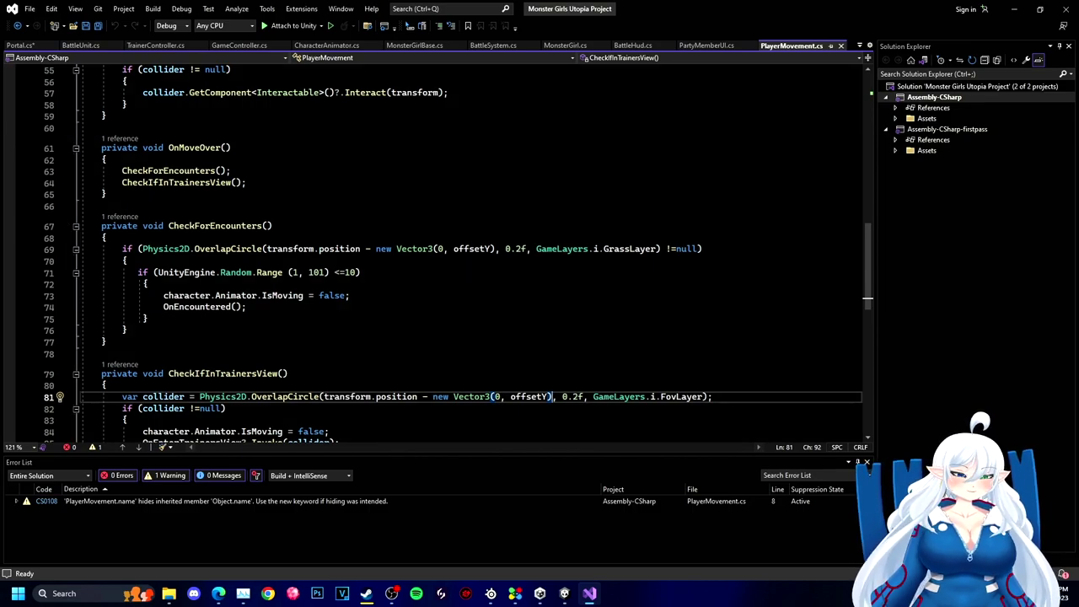
scroll(455, 253, down, 2)
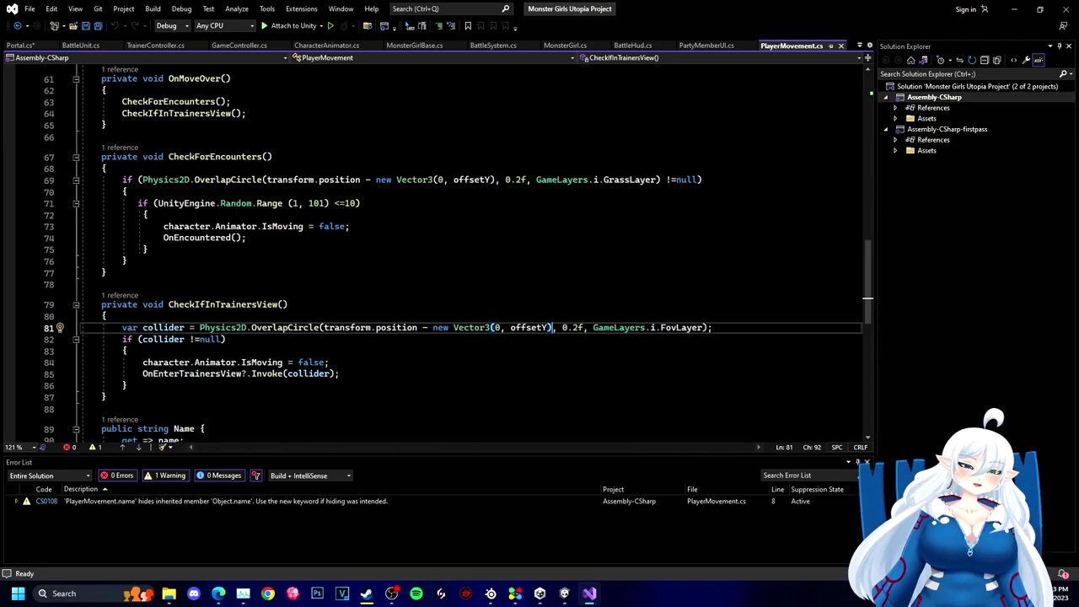
scroll(455, 253, up, 7)
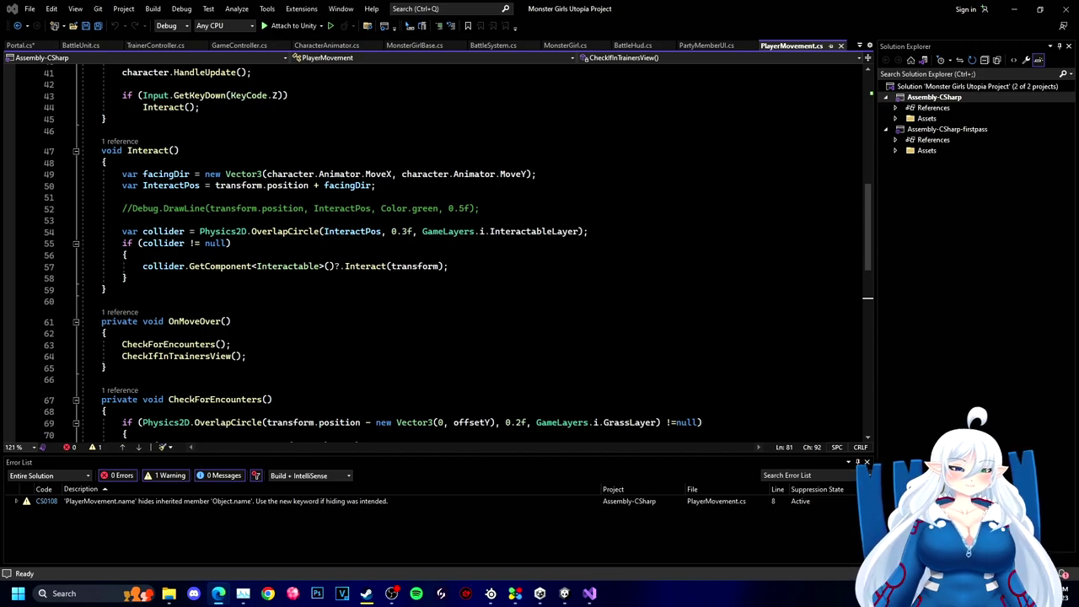
scroll(354, 268, down, 6)
Step: Switch to Unity and create a C# script named IPlayerTriggerable in the Scripts/Gameplay folder
mouse_move(565, 593)
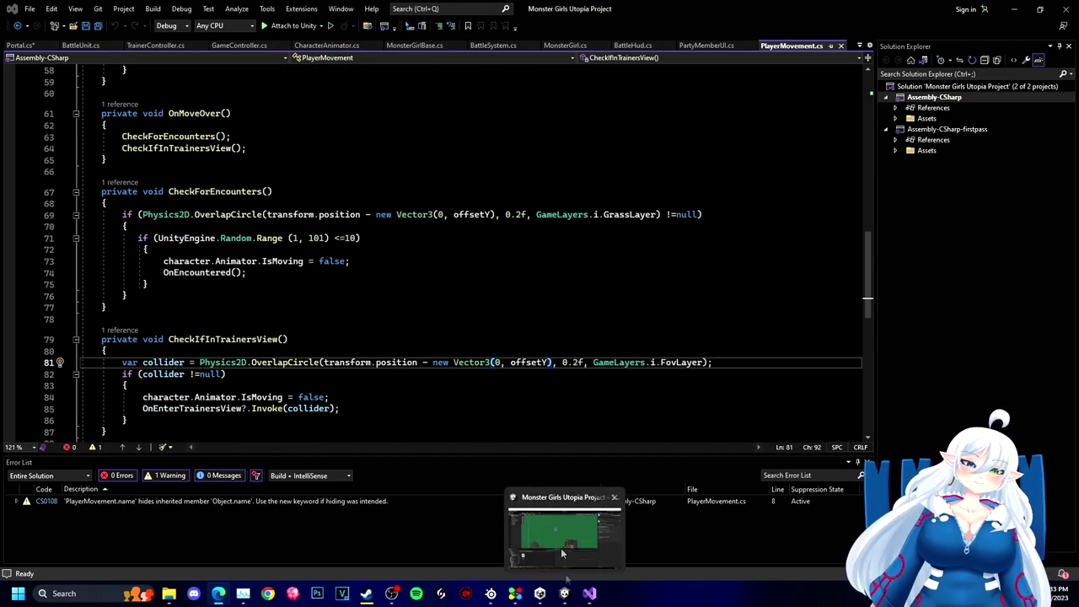
click(561, 549)
click(50, 546)
right_click(209, 522)
mouse_move(313, 224)
click(454, 55)
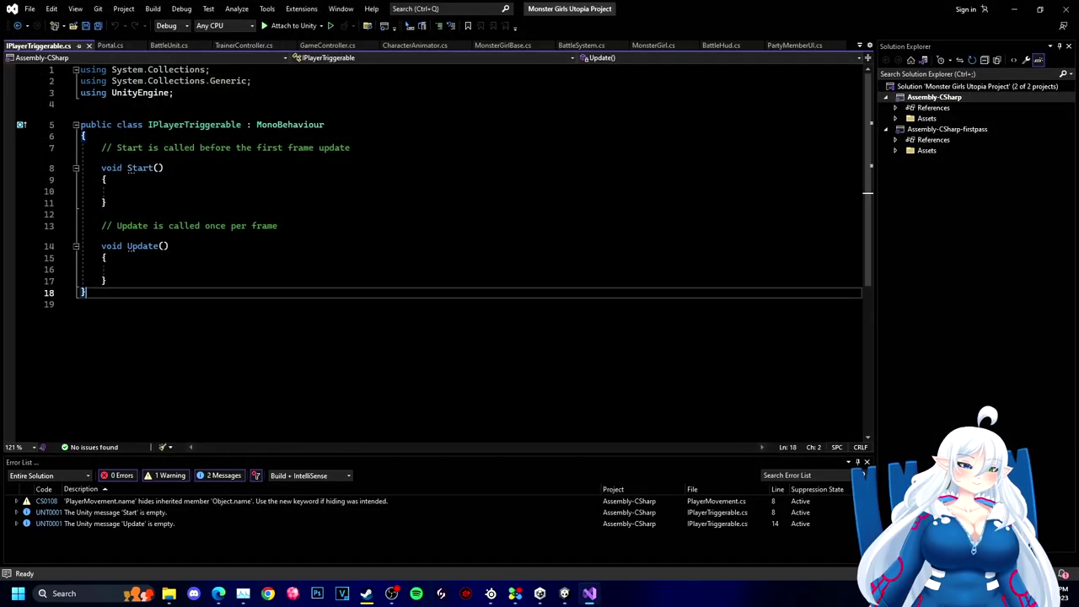
Step: Remove the default methods from IPlayerTriggerable and turn the class into a public interface without the MonoBehaviour inheritance
key(Delete)
double_click(129, 125)
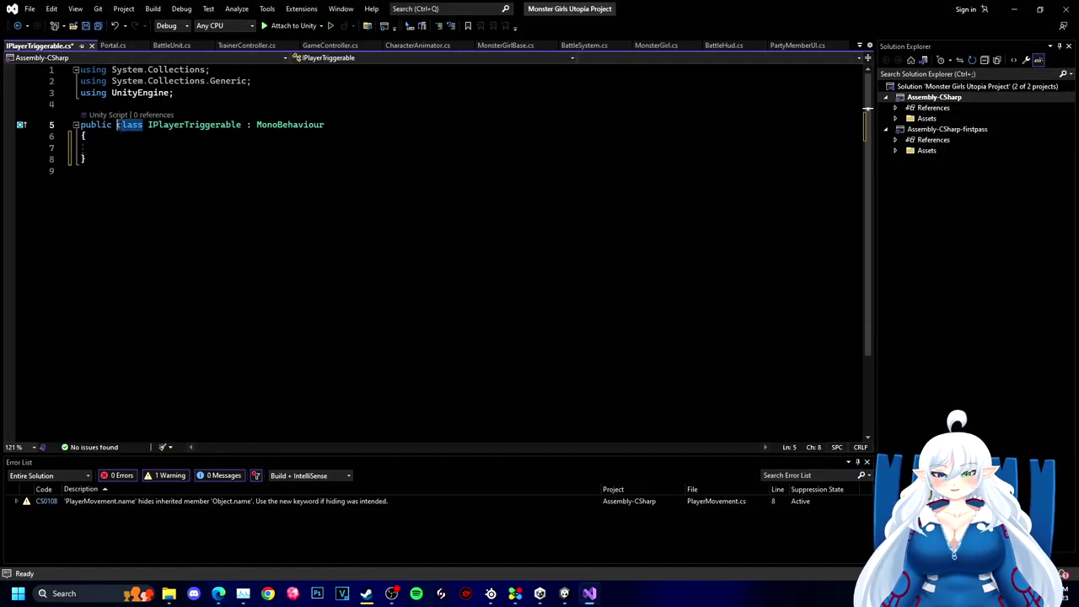
text(interface)
drag(345, 124, 267, 125)
key(BackSpace)
click(102, 148)
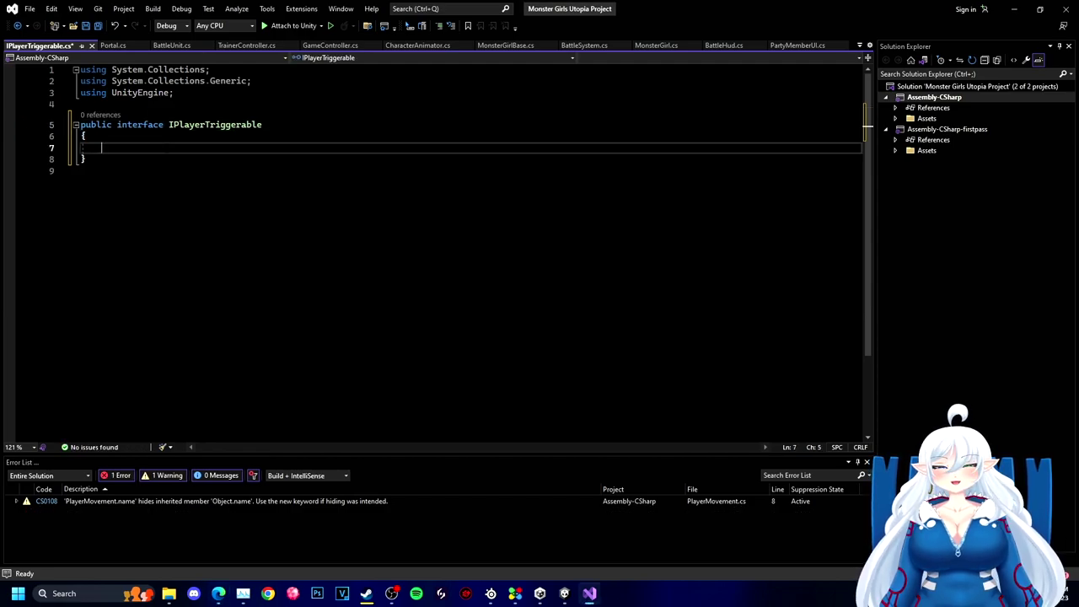
Step: Declare the method void OnPlayerTriggered(PlayerMovement player); inside the IPlayerTriggerable interface
text(void On)
text(PlayerTriggered(PlayerMovement pl)
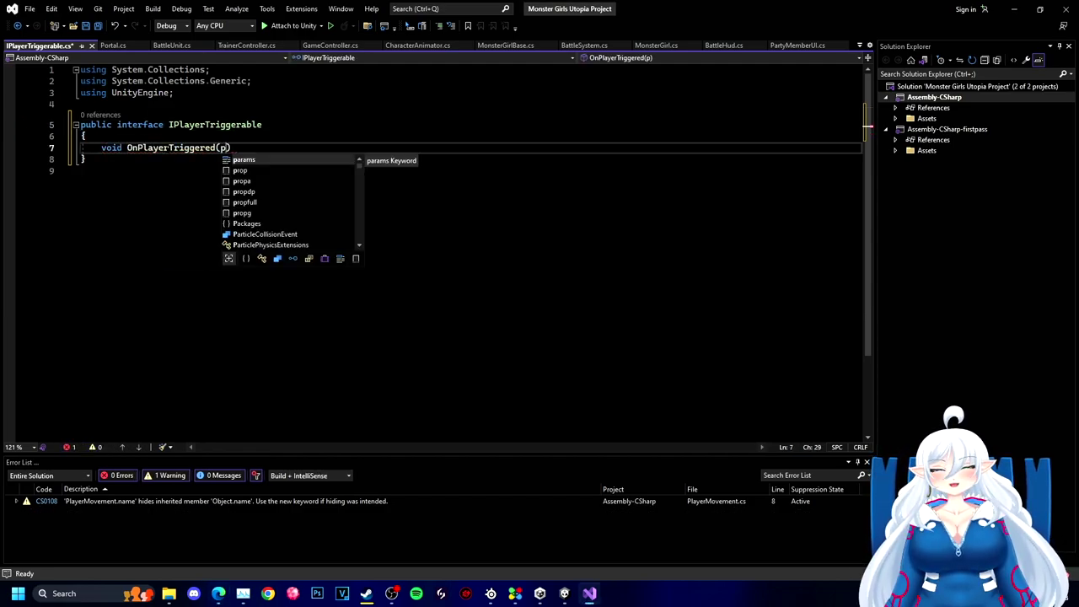
text(ayer))
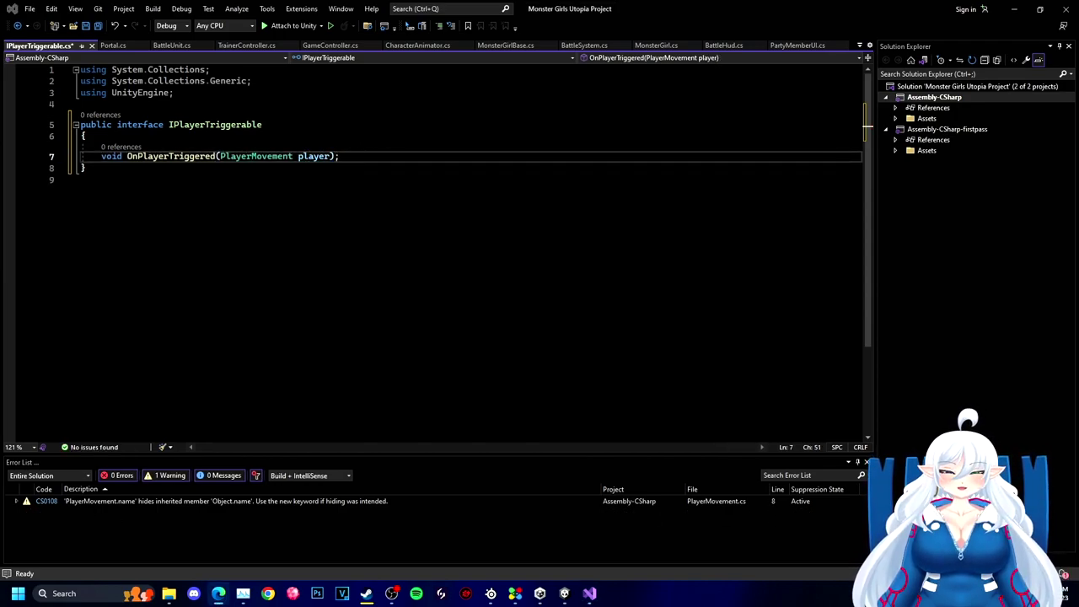
Step: Make the Portal class in Portal.cs inherit from IPlayerTriggerable and generate its OnPlayerTriggered method
click(106, 45)
click(265, 124)
text(, IPlayerTriggerable)
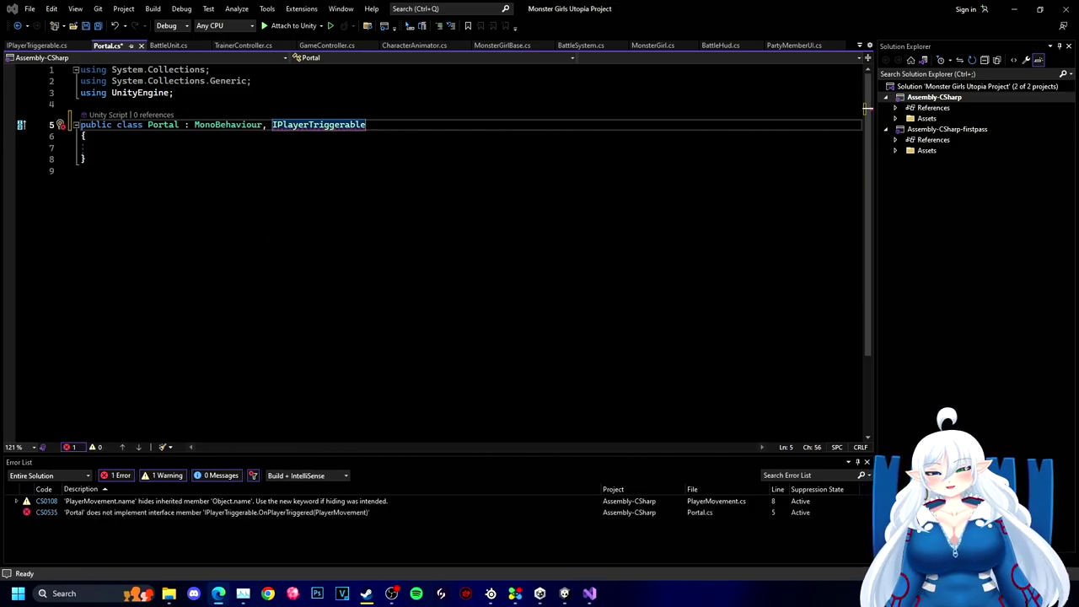
right_click(321, 126)
key(Escape)
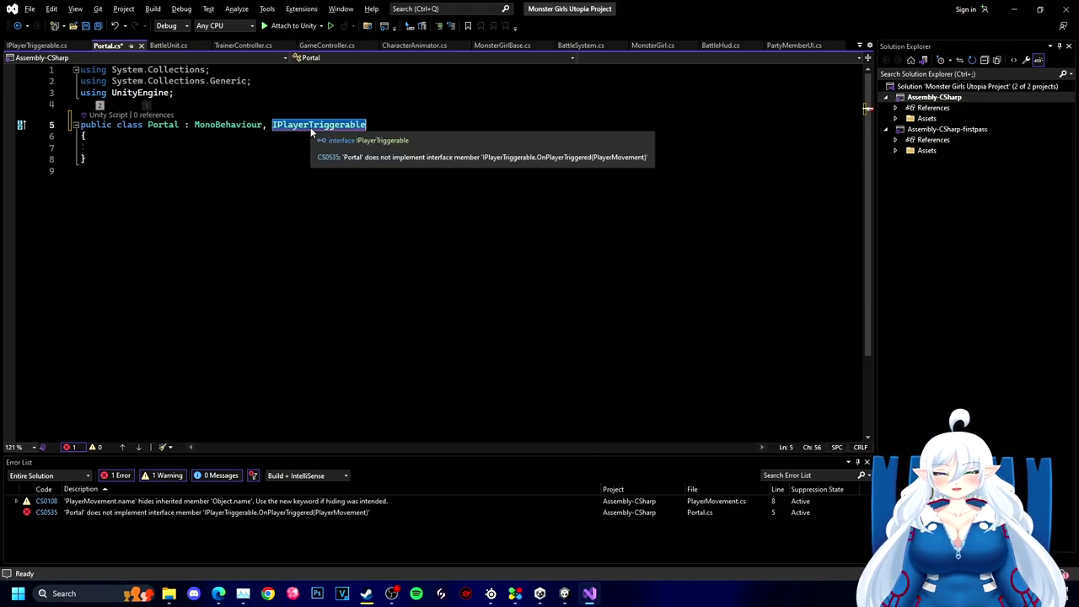
key(ctrl+period)
click(129, 139)
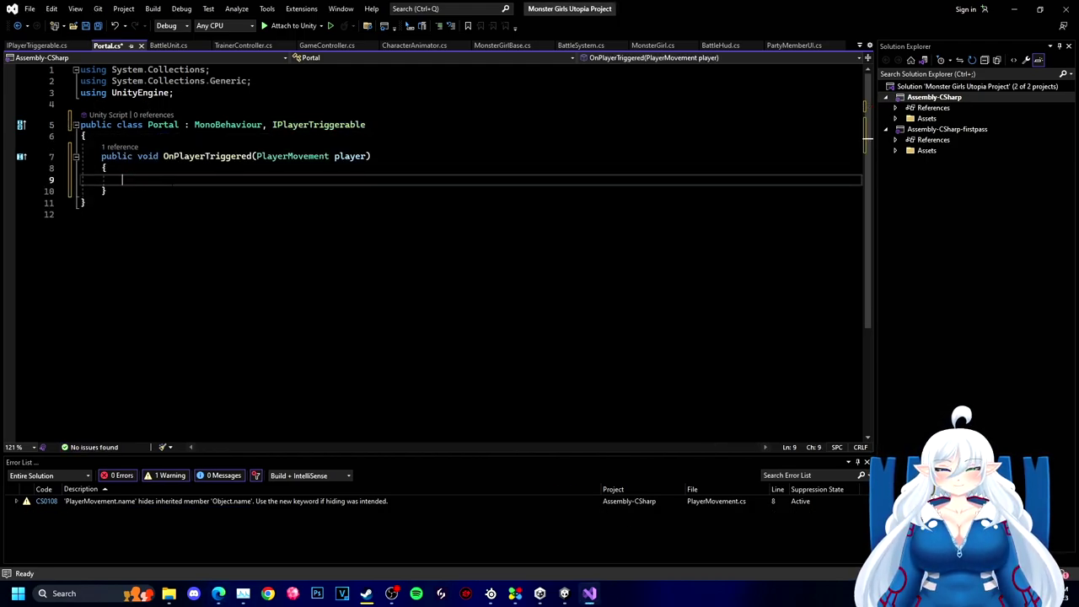
Step: Add Debug.Log("Player entered portal") to Portal's OnPlayerTriggered method and save the script
text(Debug.Log)
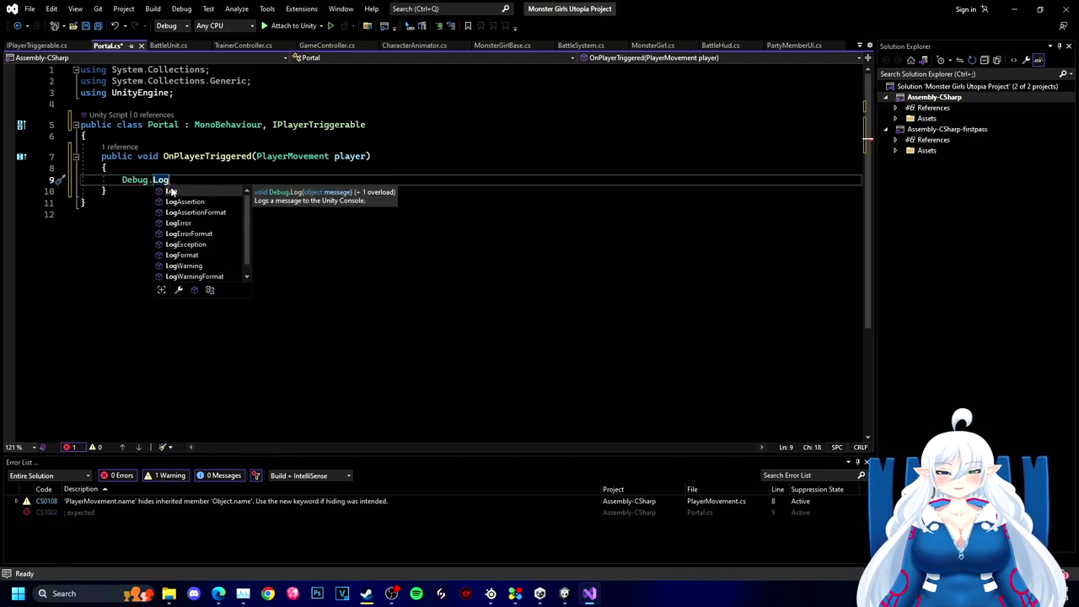
text(("Por)
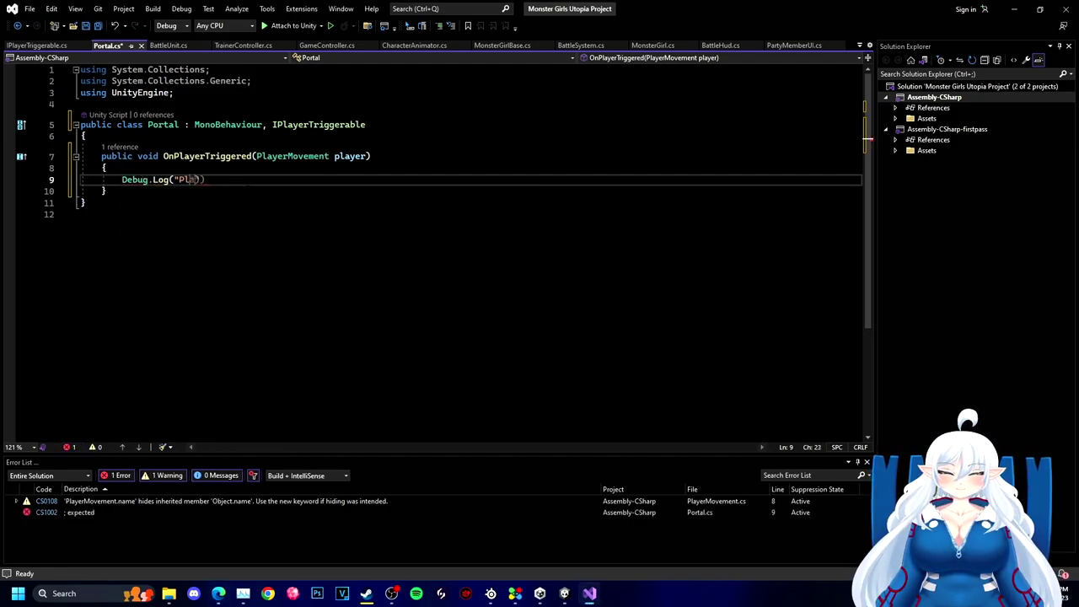
text(yer entered portal"))
key(ctrl+s)
key(alt+Tab)
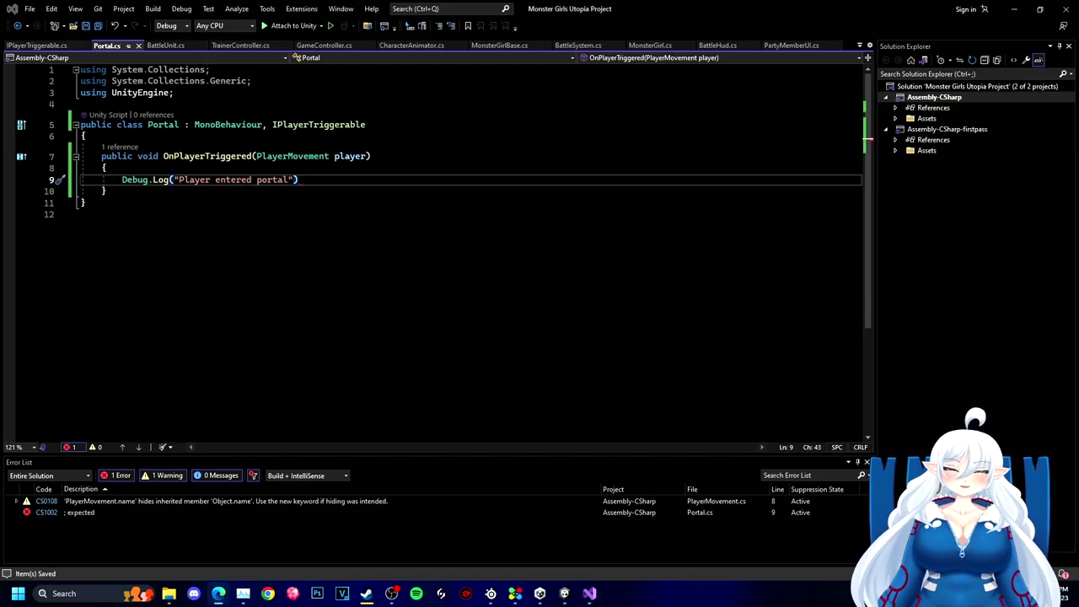
Step: Bring up PlayerMovement.cs and place it directly after Portal.cs among the open files
click(859, 45)
click(909, 305)
click(858, 45)
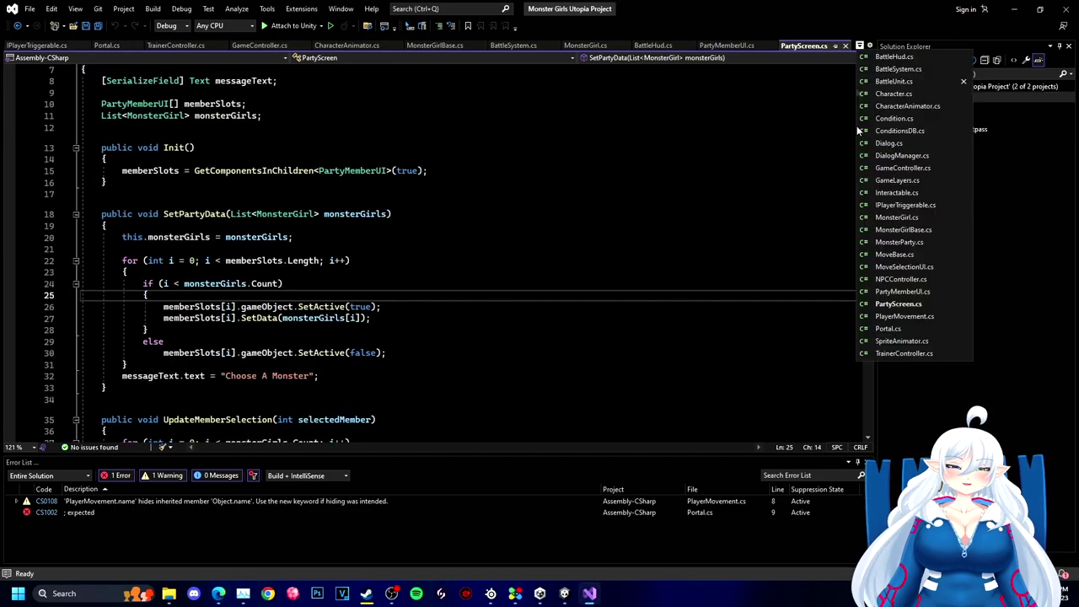
click(905, 317)
drag(672, 52, 187, 47)
Step: Delete the CheckForEncounters and CheckIfInTrainersView calls from the OnMoveOver method
scroll(279, 244, down, 9)
scroll(278, 245, up, 12)
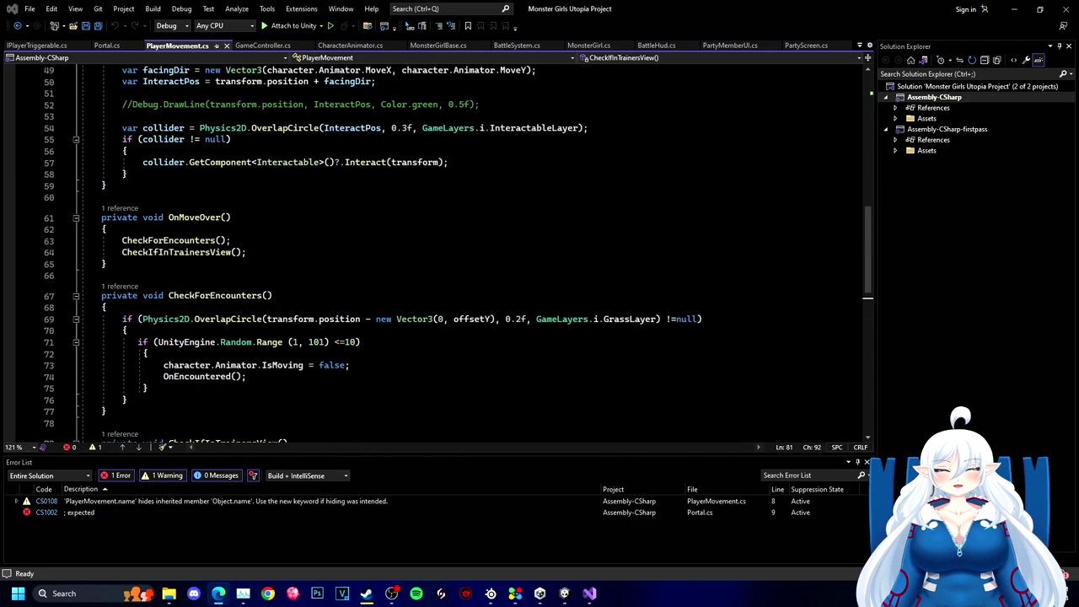
drag(249, 252, 127, 240)
key(Delete)
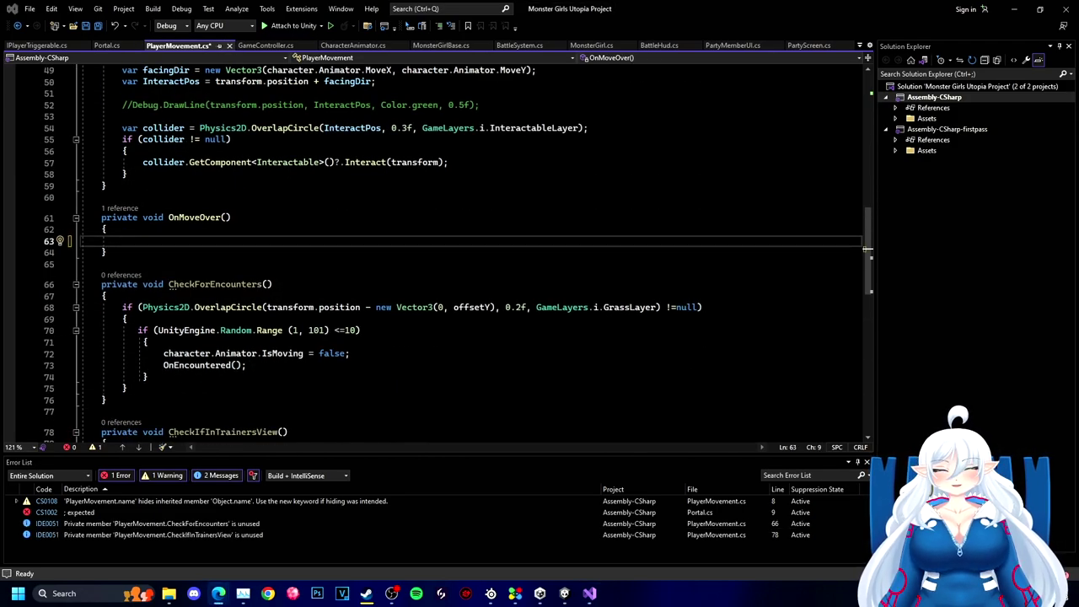
Step: Copy the Physics2D.OverlapCircle condition from CheckForEncounters into OnMoveOver and select its GameLayers.i.GrassLayer argument
drag(703, 308, 139, 307)
key(ctrl+c)
click(134, 241)
key(ctrl+v)
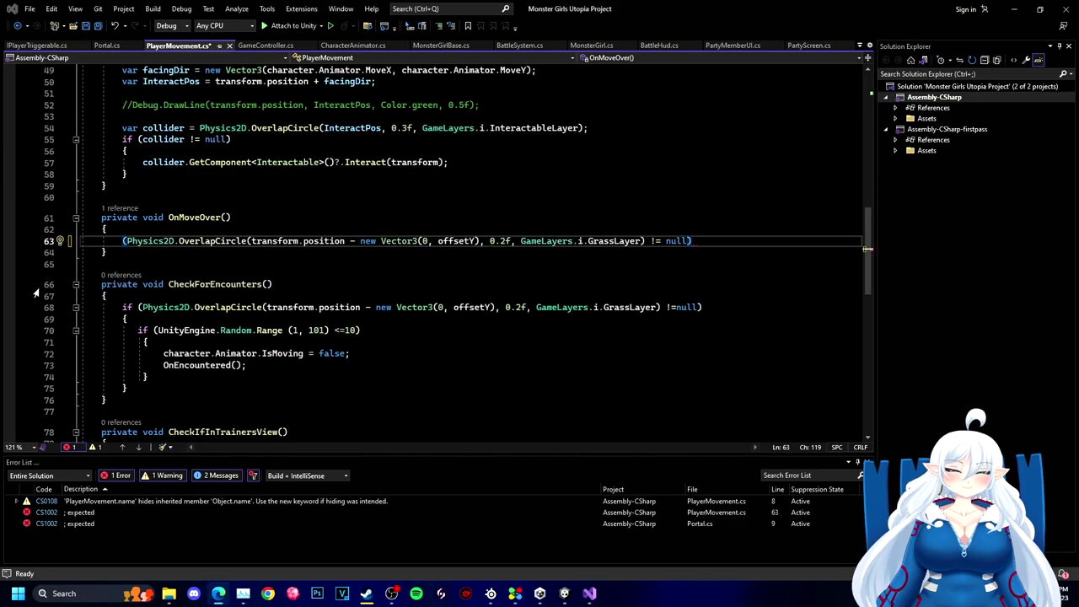
drag(520, 242, 641, 240)
Step: Switch to Unity and, starting from the Portal object, add a layer named Portal as User Layer 11
key(alt+Tab)
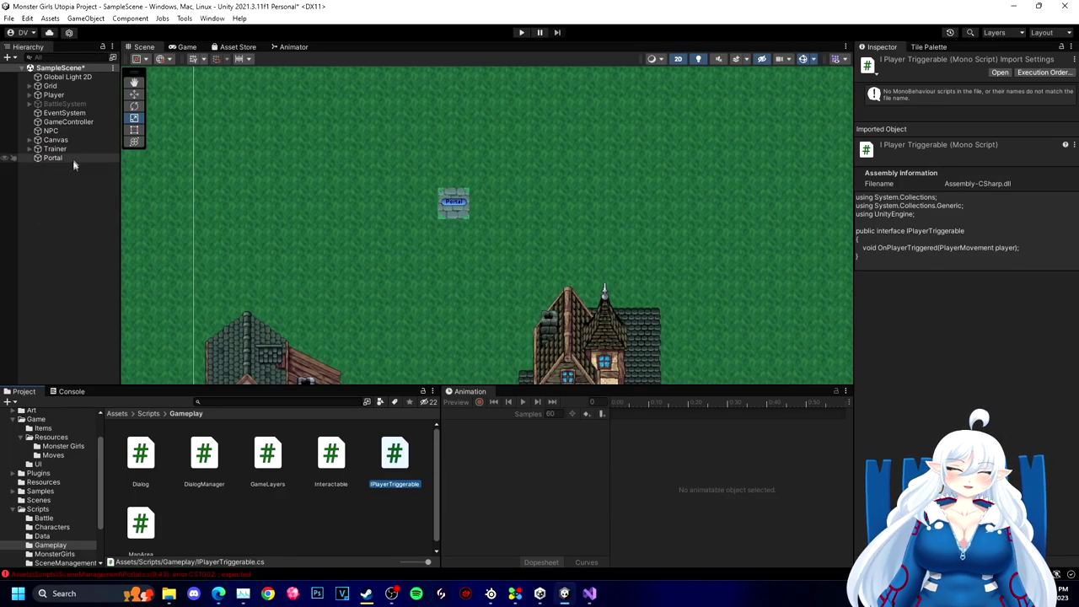
click(69, 159)
click(1029, 76)
click(1012, 220)
click(1003, 257)
text(Portal)
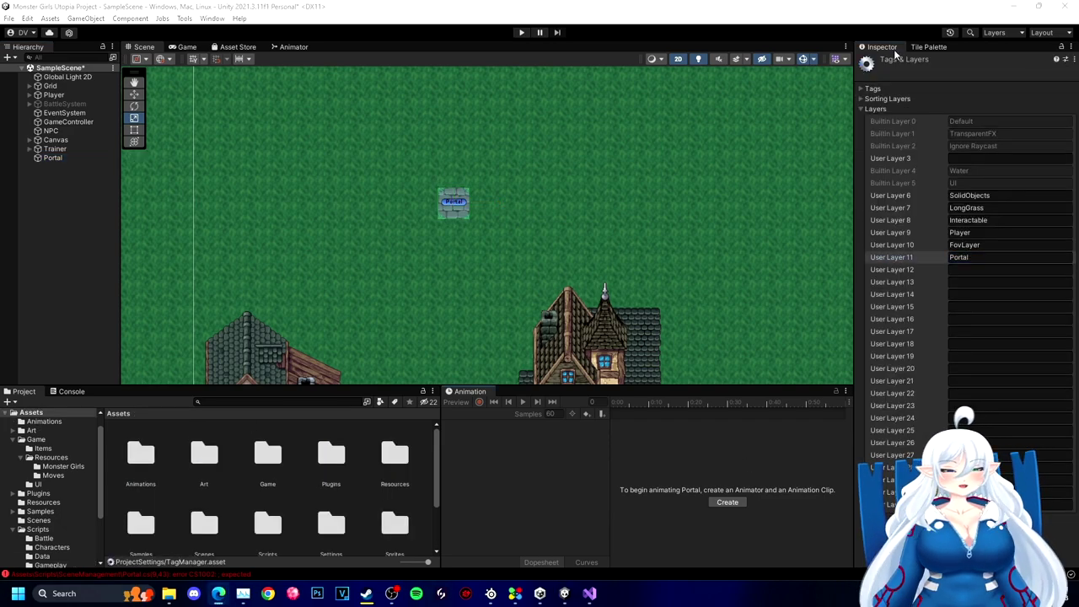
Step: Assign the Portal layer to the Portal object
click(52, 158)
click(1032, 75)
click(1011, 209)
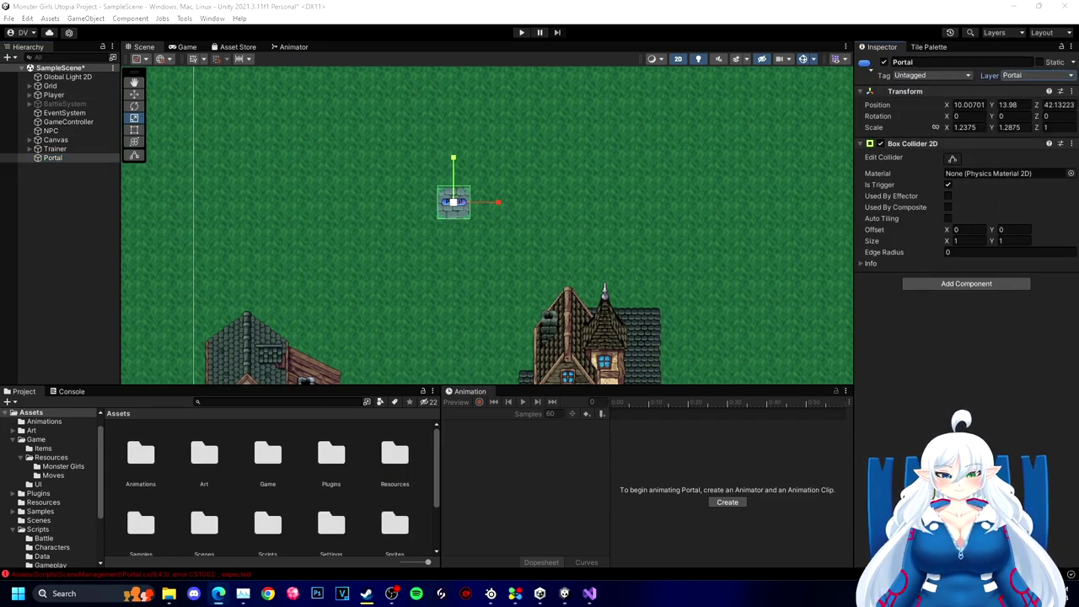
Step: Select the GameController, switch to Visual Studio and comment out the Physics2D.OverlapCircle line in OnMoveOver, saving the script
click(69, 122)
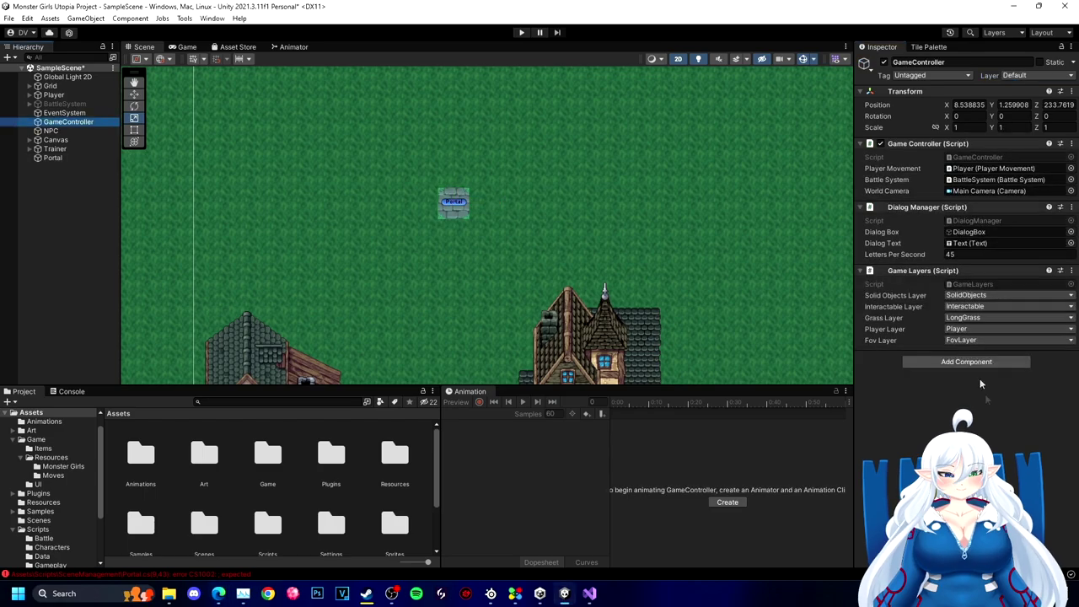
click(595, 597)
click(123, 241)
text(//)
key(ctrl+s)
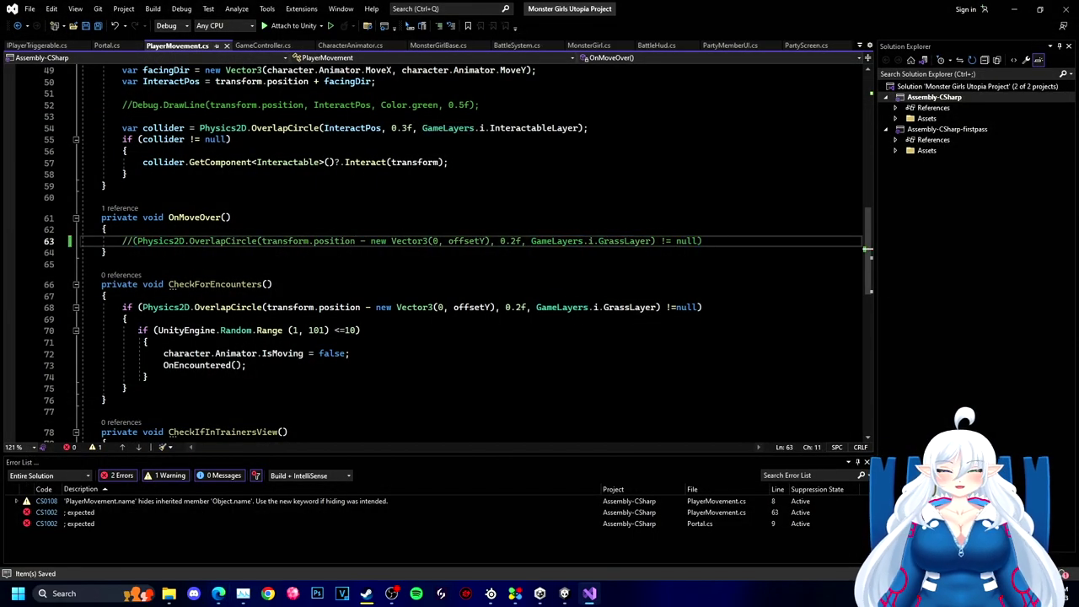
Step: Open GameLayers.cs and place it right after PlayerMovement.cs among the open files
click(859, 46)
click(904, 217)
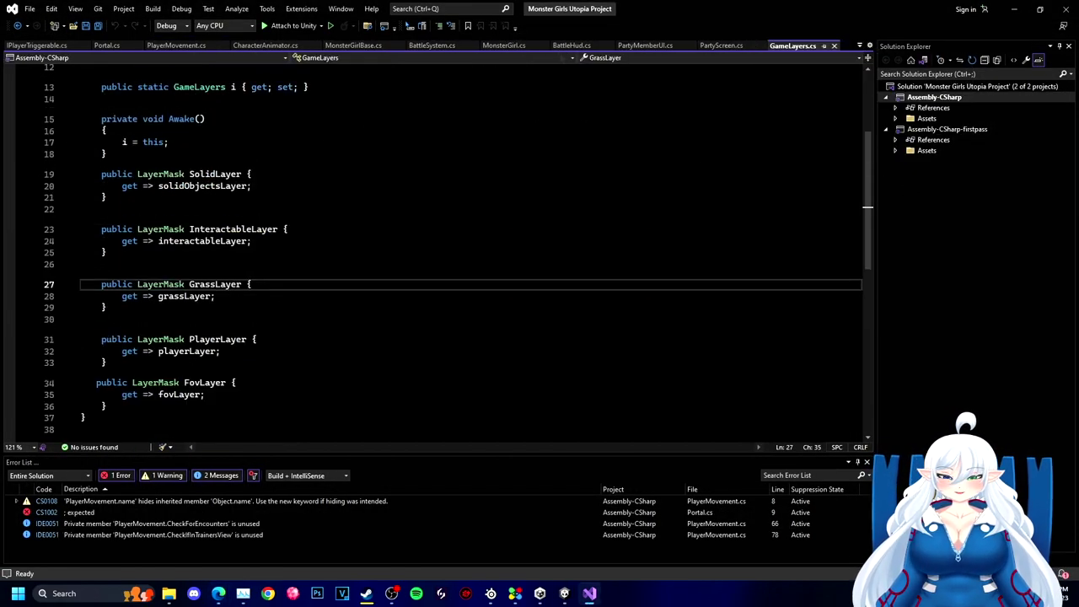
drag(801, 45, 265, 48)
scroll(253, 210, up, 4)
Step: Duplicate the serialized fovLayer LayerMask field in GameLayers, rename the copy portalLayer and save
click(208, 196)
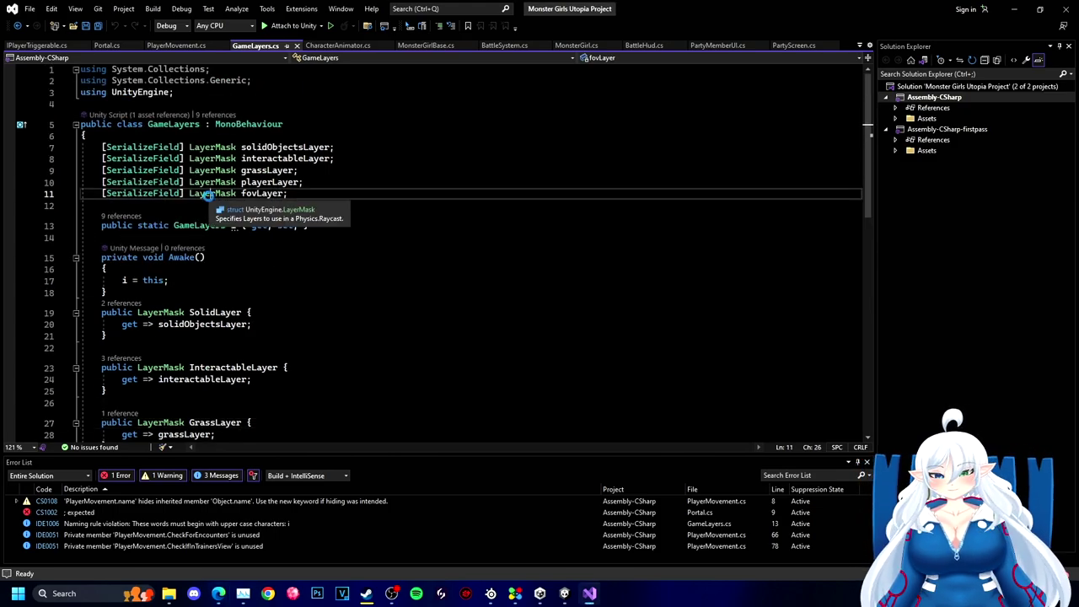
key(ctrl+d)
click(257, 206)
key(BackSpace)
key(BackSpace)
key(BackSpace)
text(Portal)
click(246, 205)
key(BackSpace)
text(p)
key(ctrl+s)
Step: Copy the FovLayer property in GameLayers and paste it below the original
scroll(253, 252, down, 7)
drag(96, 290, 107, 314)
key(ctrl+c)
click(107, 313)
key(Return)
key(Return)
key(ctrl+v)
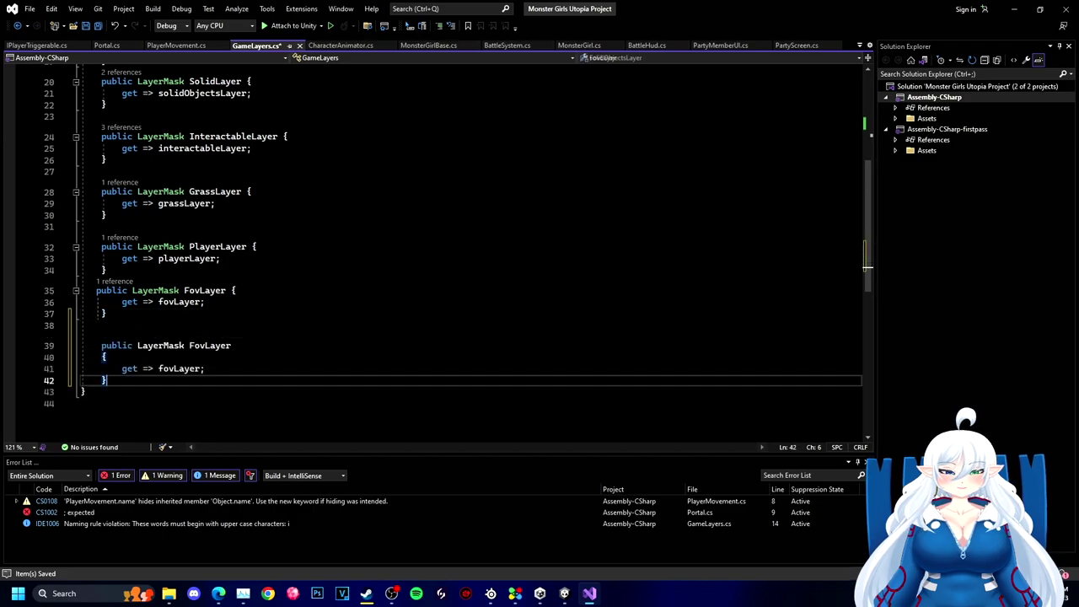
Step: Move the copied property's opening brace onto its declaration line and rename it PortalLayer, returning portalLayer
drag(102, 358, 83, 361)
key(BackSpace)
key(BackSpace)
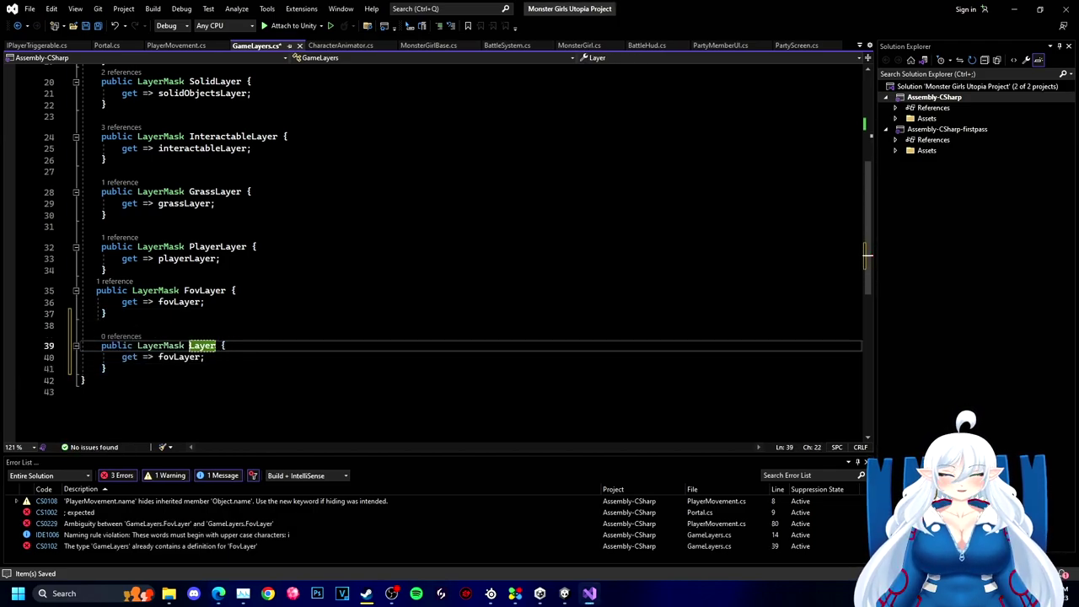
text(Portal)
click(173, 356)
key(BackSpace)
text(port)
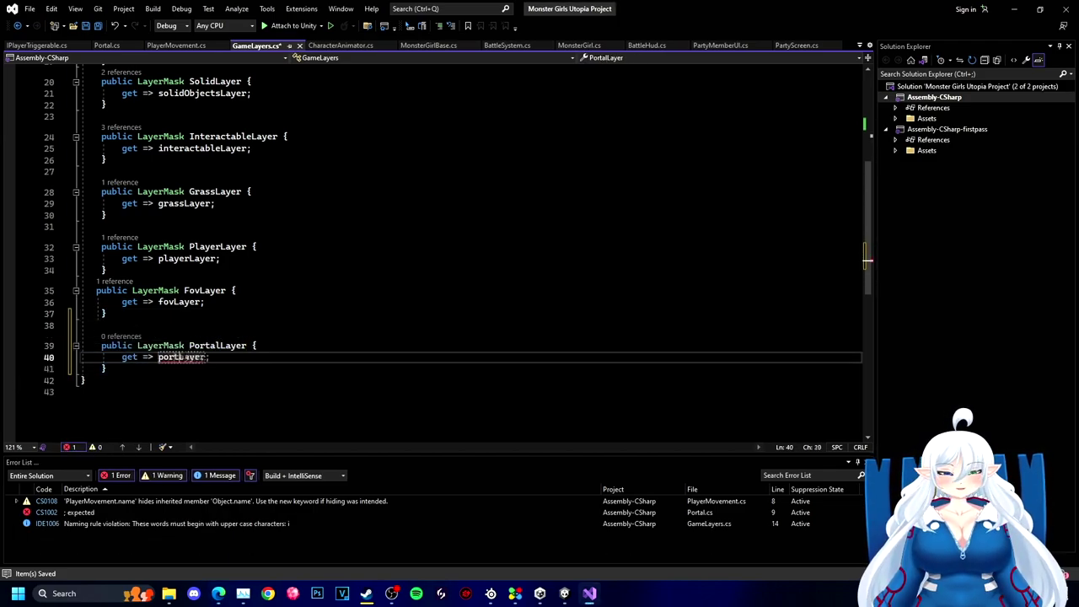
text(al)
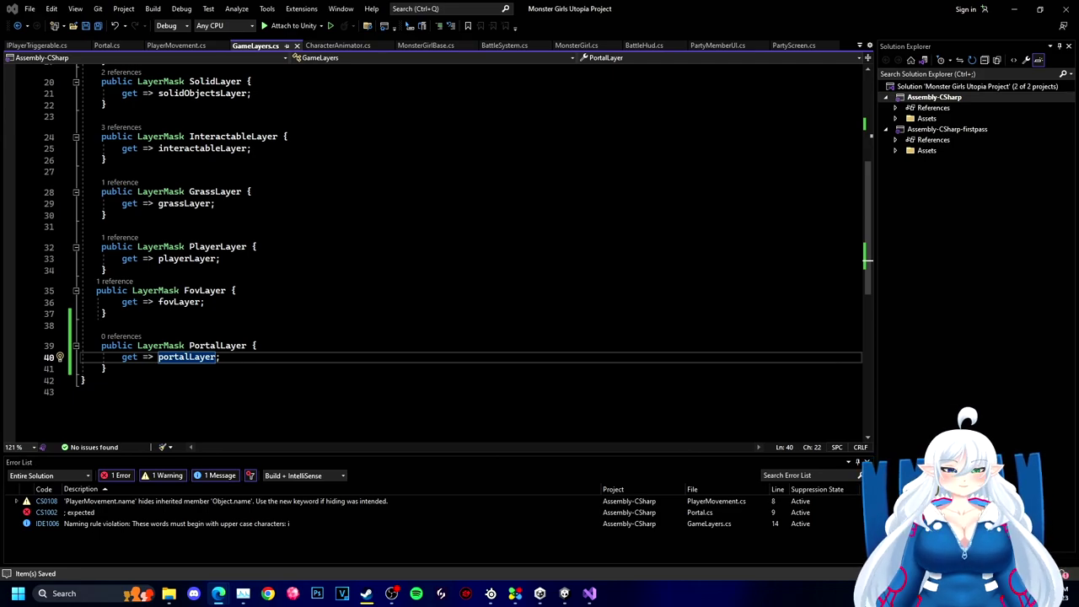
Step: Add two new lines beneath the PortalLayer property in GameLayers
click(106, 368)
key(Return)
key(Return)
text(public)
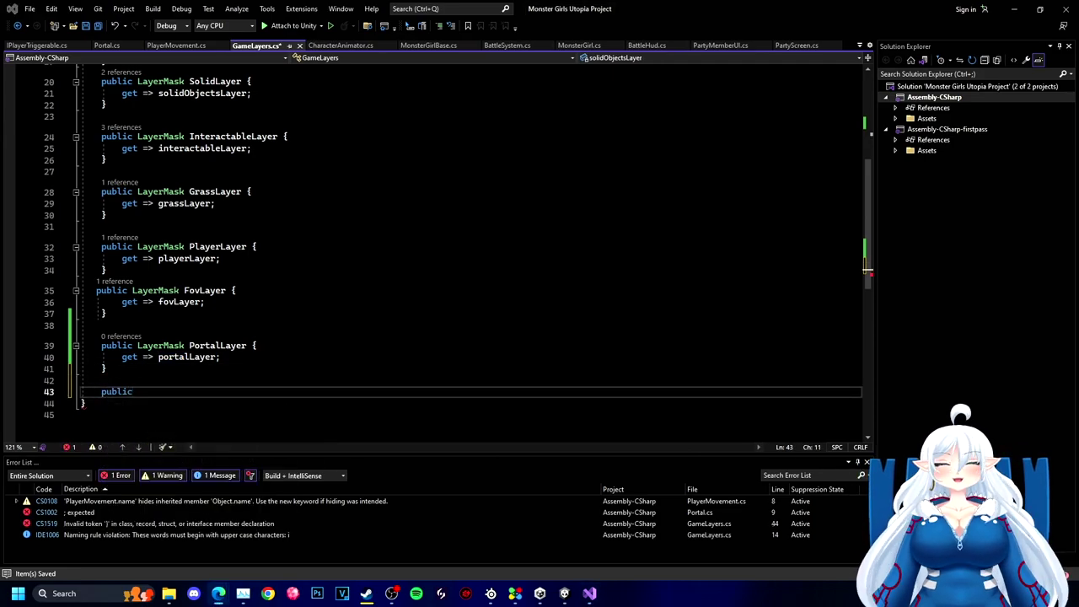
key(alt+Tab)
key(BackSpace)
key(BackSpace)
key(BackSpace)
key(BackSpace)
key(BackSpace)
key(BackSpace)
Step: Copy the whole PortalLayer property and paste it on the empty line beneath it
key(Up)
key(Up)
key(Up)
key(Up)
key(shift+Down)
key(shift+Down)
key(shift+End)
key(ctrl+c)
key(Down)
key(Down)
key(ctrl+v)
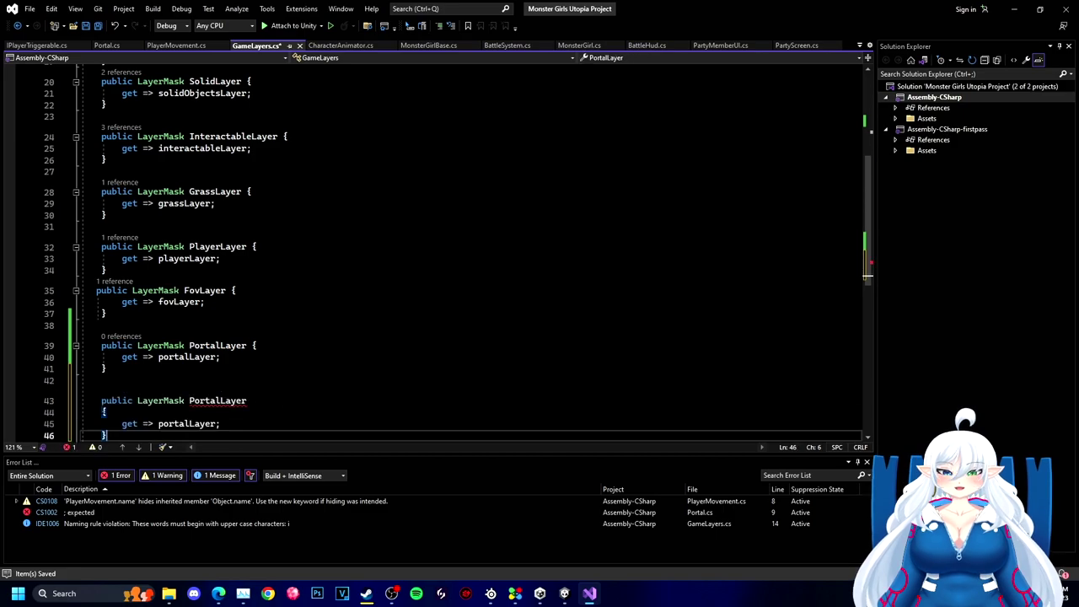
Step: Rename the pasted property TriggerableLayers, have it return triggerableLayers with the brace on the declaration line, and save
key(ctrl+z)
click(246, 401)
text(s {)
mouse_move(220, 400)
mouse_down()
mouse_move(190, 400)
mouse_move(189, 413)
mouse_up()
key(BackSpace)
text(triggerable)
click(242, 412)
text(s)
key(ctrl+s)
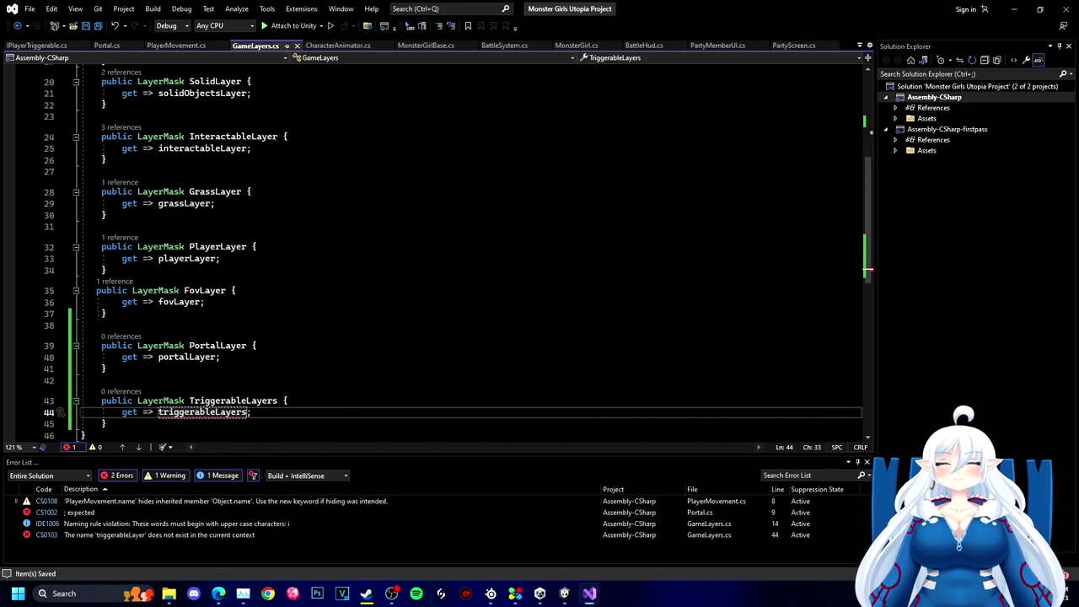
Step: Make the TriggerableLayers property return grassLayer | fovLayer | portalLayer
drag(247, 412, 158, 412)
text(grassLayer | )
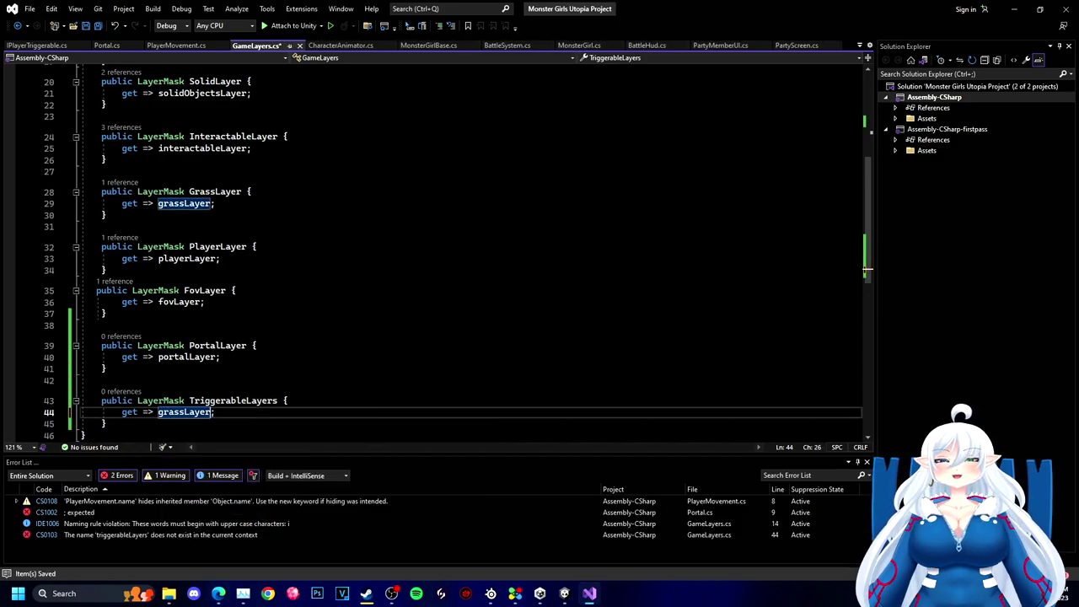
text(fovLayer | portalLayer)
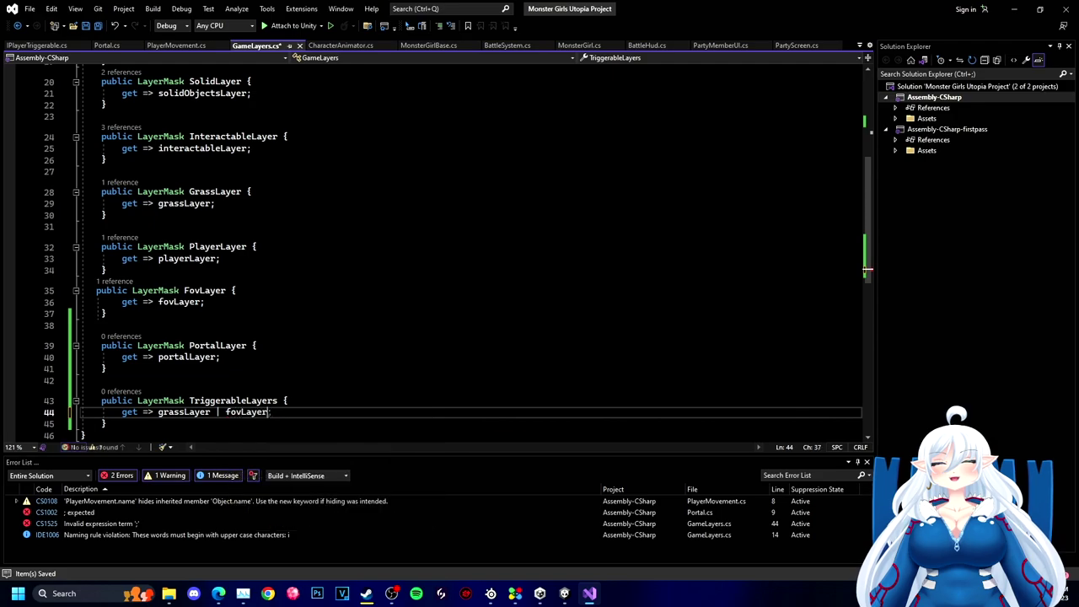
Step: Check the GameController in Unity, add the missing semicolon to the Debug.Log line in Portal.cs and return to GameLayers.cs
click(564, 593)
click(80, 132)
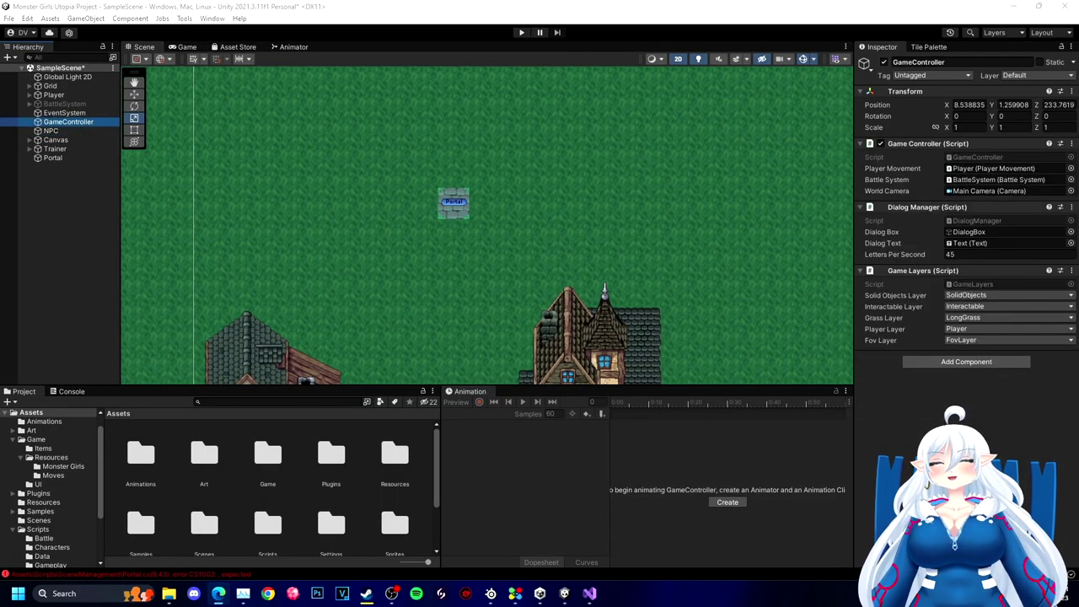
click(589, 593)
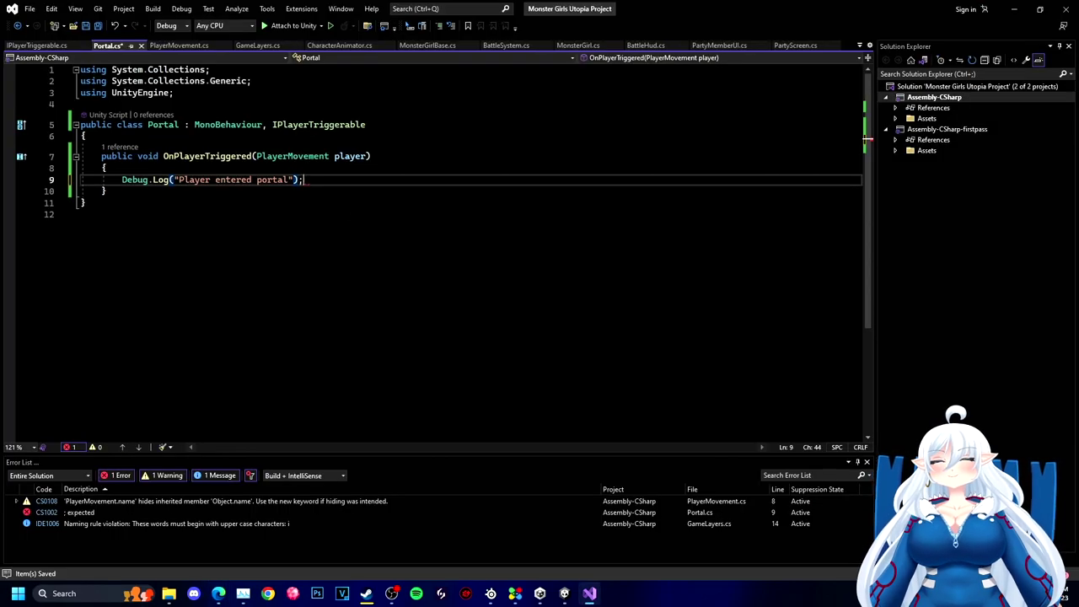
click(68, 47)
click(180, 46)
click(268, 47)
Step: Switch to Unity and set the GameController's Portal Layer field to Portal
click(591, 592)
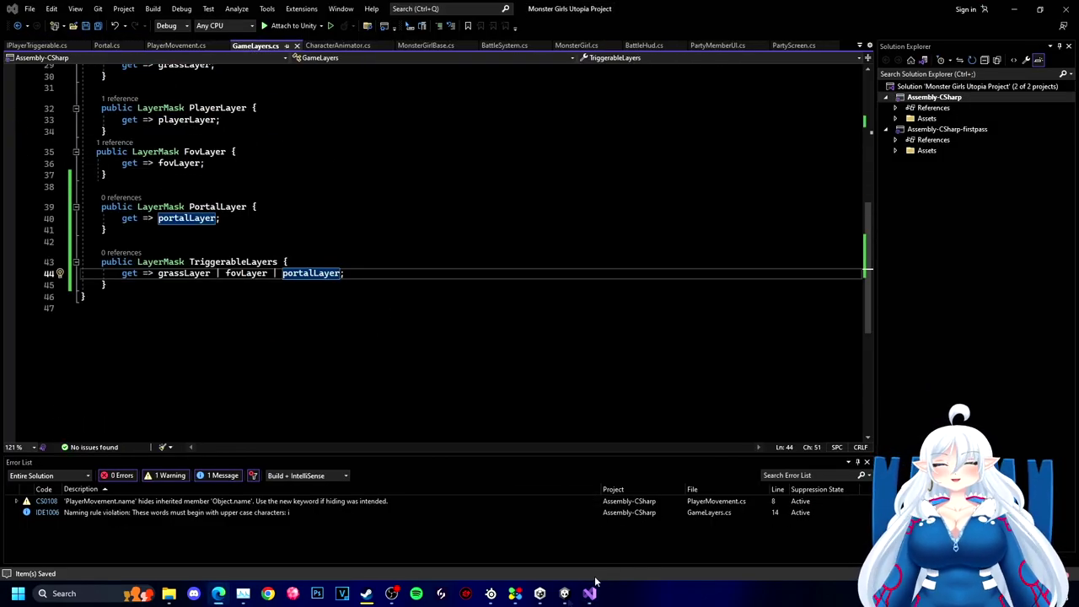
click(965, 351)
click(969, 472)
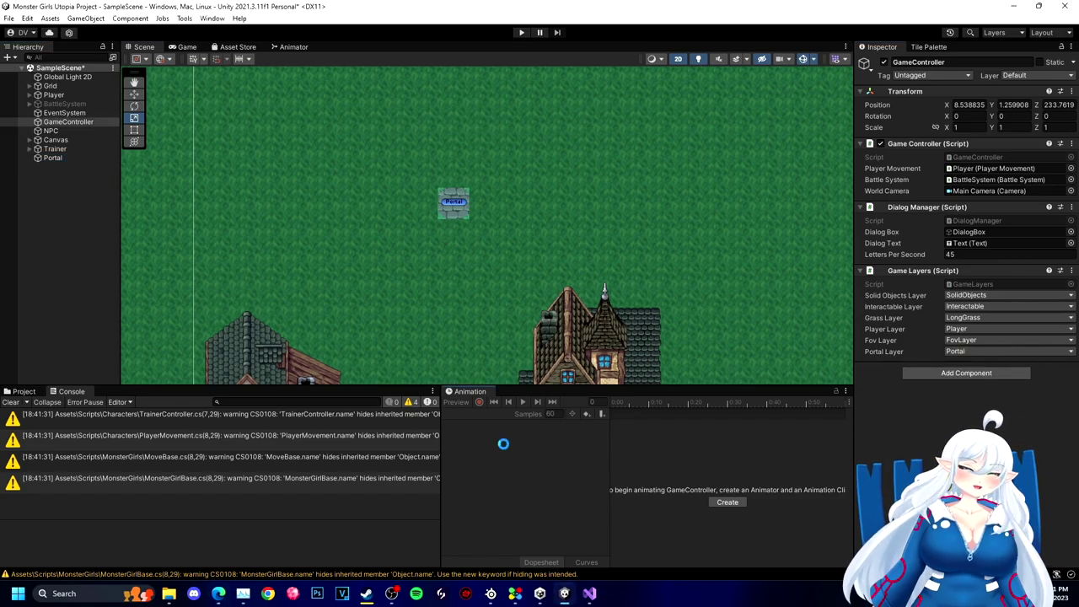
Step: Switch to PlayerMovement.cs in Visual Studio, uncomment the OverlapCircle line in OnMoveOver and turn it into a plain statement without the null comparison
click(590, 592)
click(183, 46)
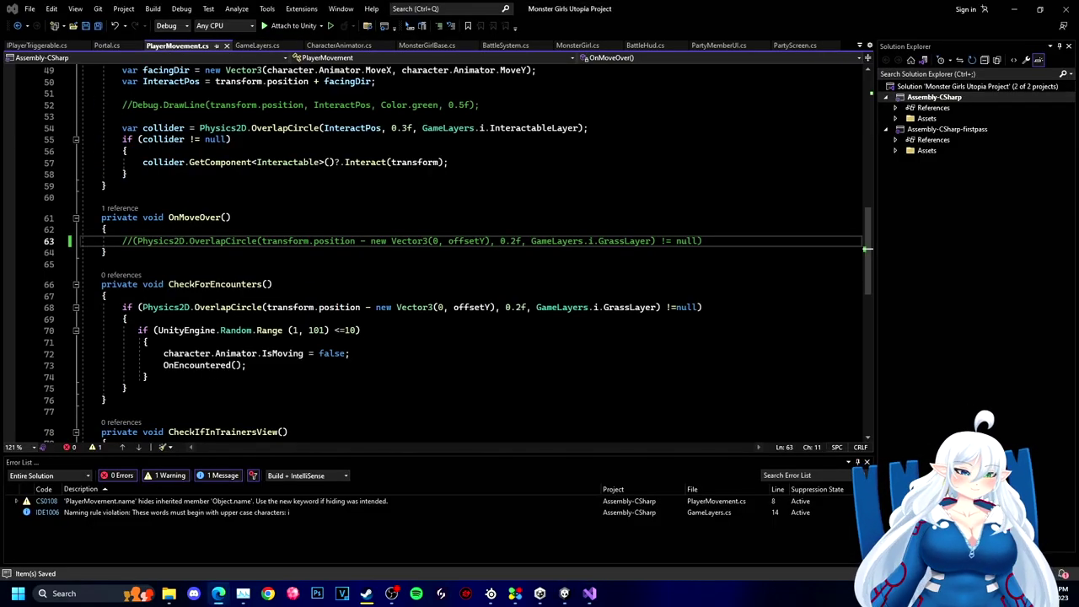
key(BackSpace)
key(BackSpace)
key(Delete)
key(End)
key(BackSpace)
key(BackSpace)
drag(678, 241, 641, 242)
text(;)
Step: Replace GrassLayer with TriggerableLayers in OnMoveOver's OverlapCircle call
key(Left)
key(Left)
key(BackSpace)
key(BackSpace)
key(BackSpace)
key(BackSpace)
key(BackSpace)
key(BackSpace)
key(BackSpace)
key(BackSpace)
key(BackSpace)
key(BackSpace)
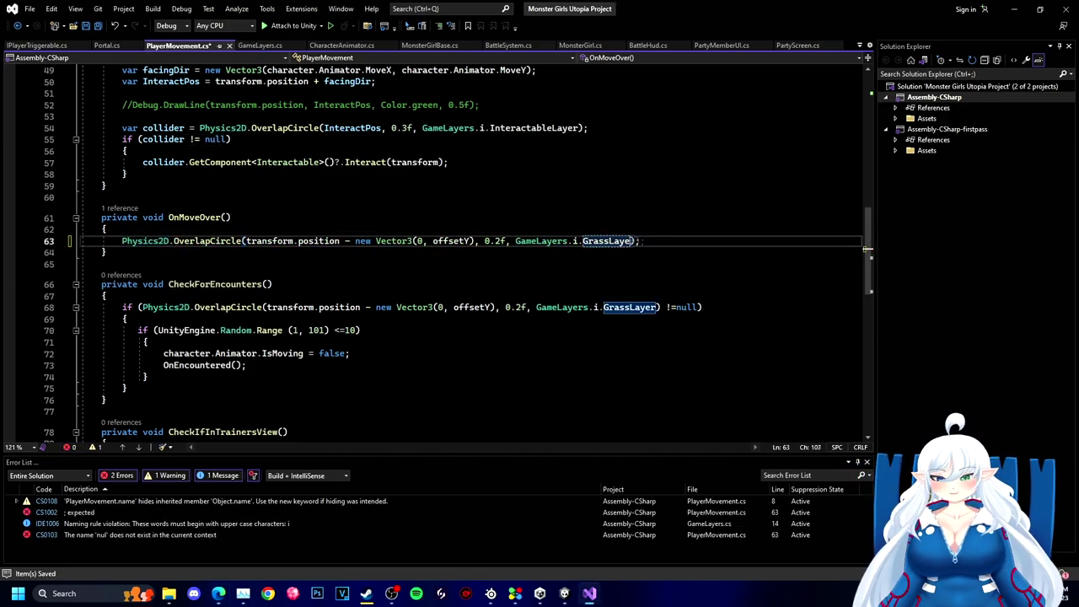
text(Tri)
key(Tab)
click(101, 197)
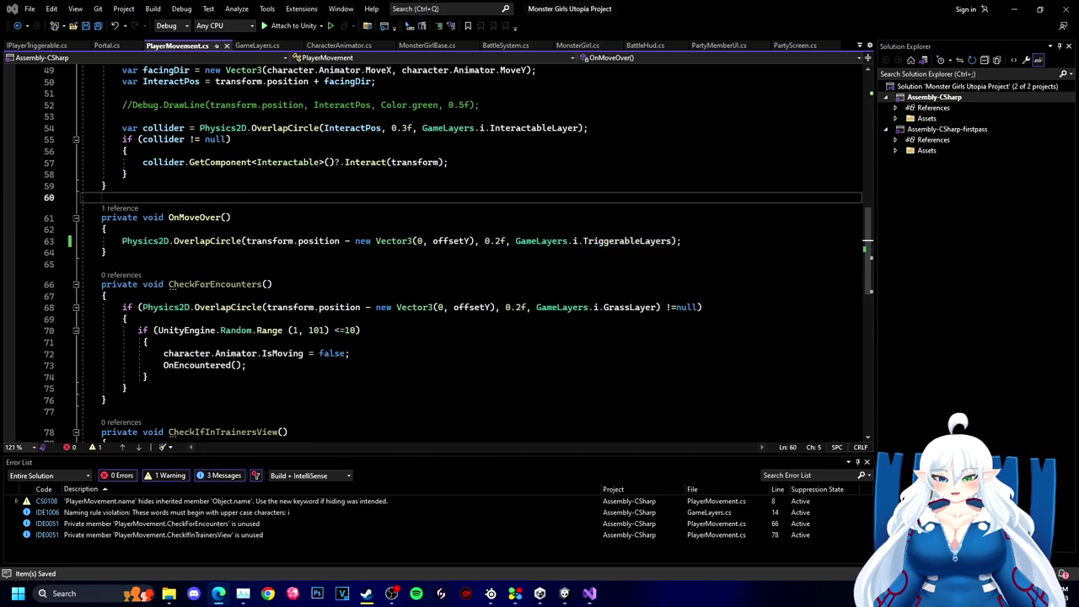
Step: Assign the OverlapCircle result in OnMoveOver to a new variable named triggerables and save
key(Down)
key(Down)
key(Down)
key(Right)
key(Right)
key(Right)
text(var Triggerab)
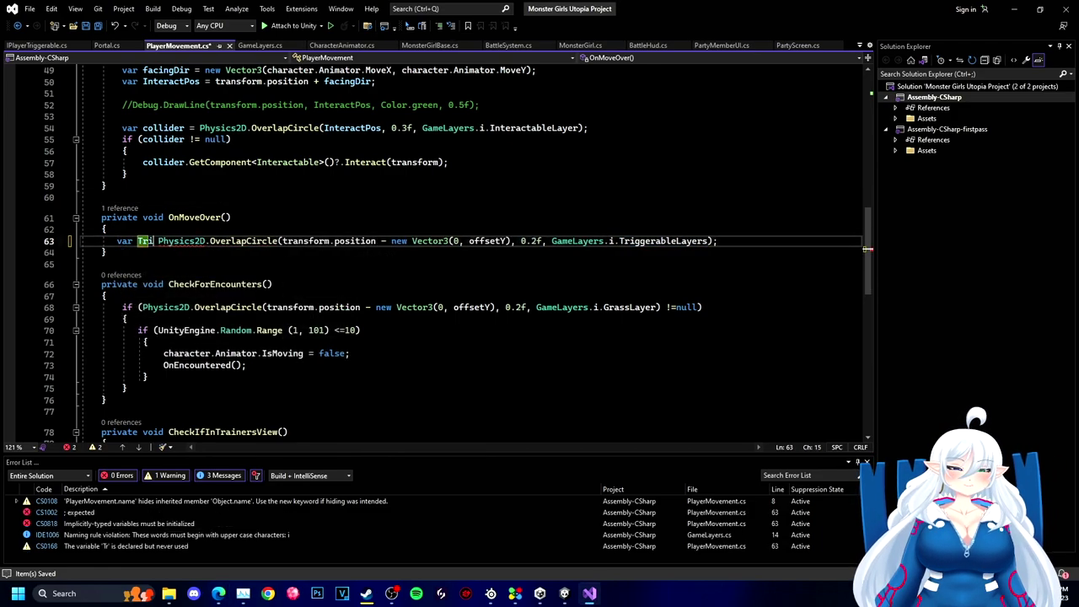
text(les =)
click(142, 241)
key(BackSpace)
text(t)
key(ctrl+s)
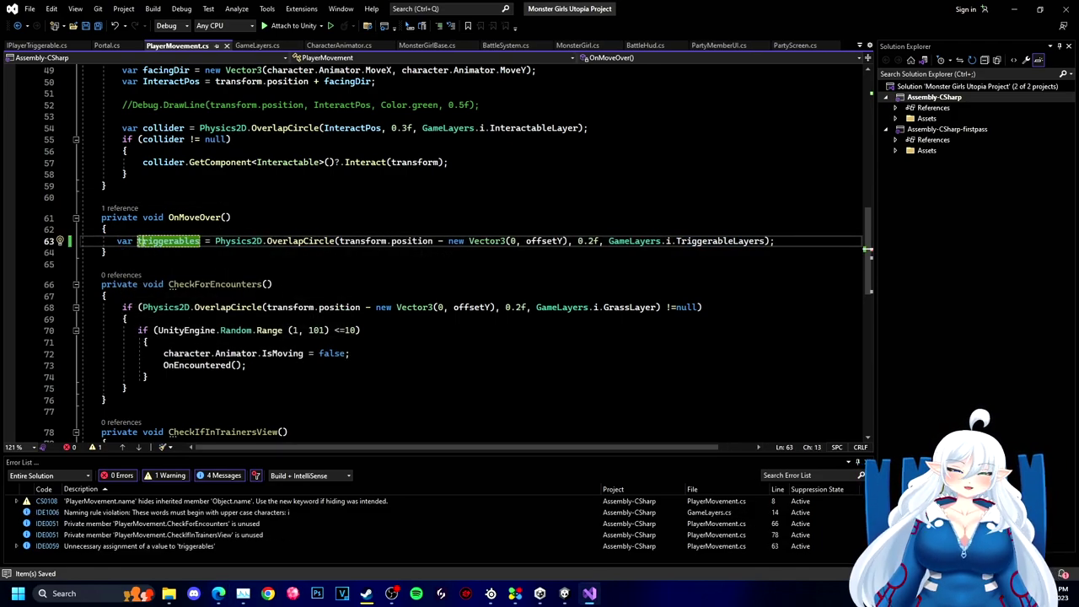
Step: Change the call to OverlapCircleAll and add a foreach loop with var triggerable in triggerables below it
click(329, 241)
text(All)
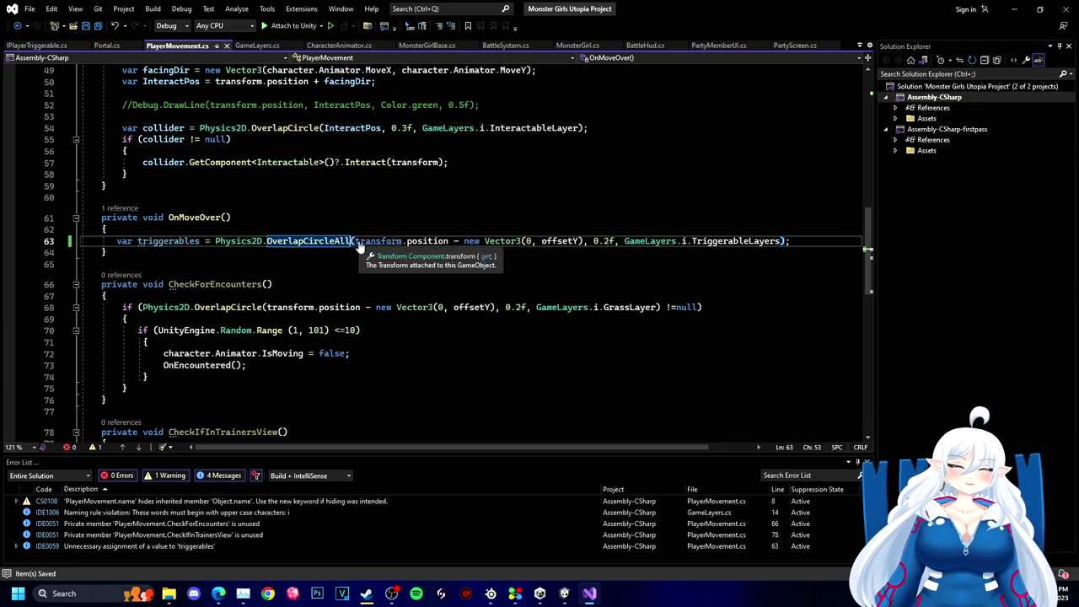
key(Right)
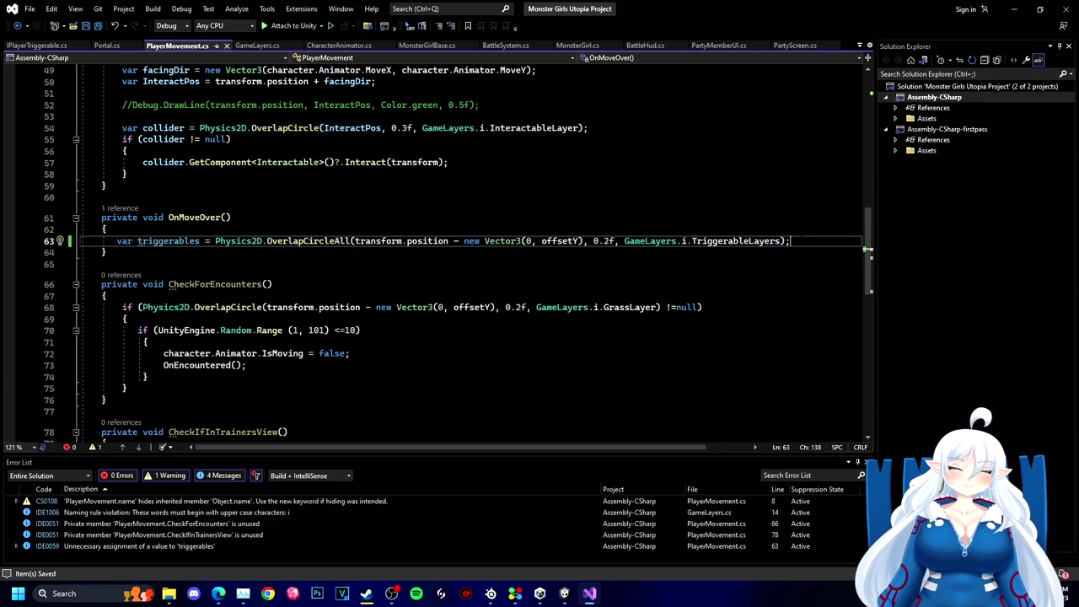
key(Return)
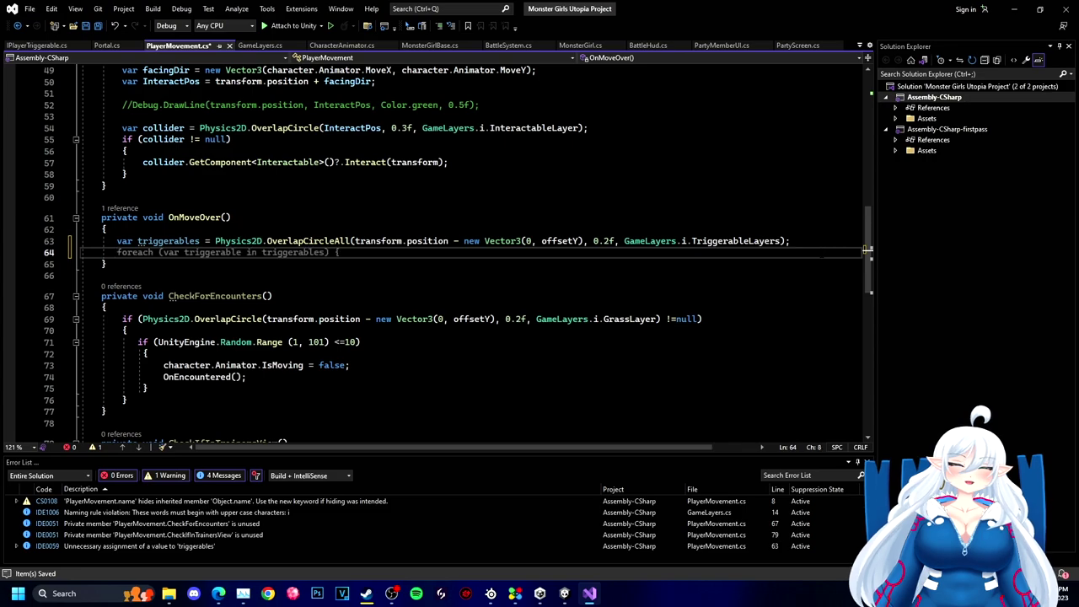
key(Tab)
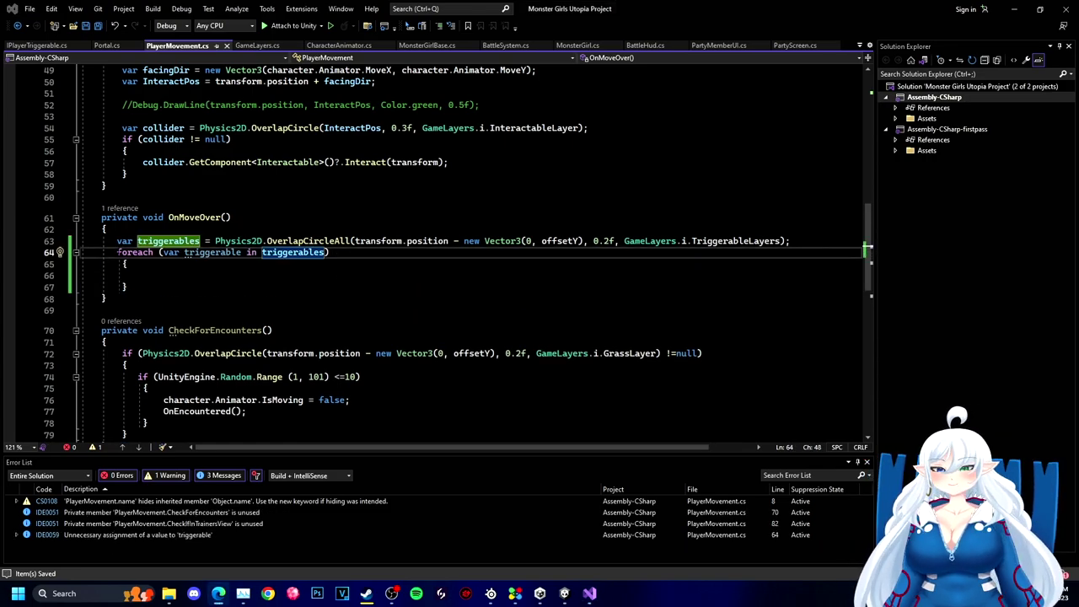
click(201, 241)
key(BackSpace)
key(BackSpace)
key(BackSpace)
key(BackSpace)
key(BackSpace)
key(BackSpace)
key(BackSpace)
key(BackSpace)
key(BackSpace)
key(BackSpace)
key(BackSpace)
key(BackSpace)
text(colliders)
double_click(287, 253)
text(colliders)
key(ctrl+s)
key(ctrl+r)
key(ctrl+r)
text(triggerables)
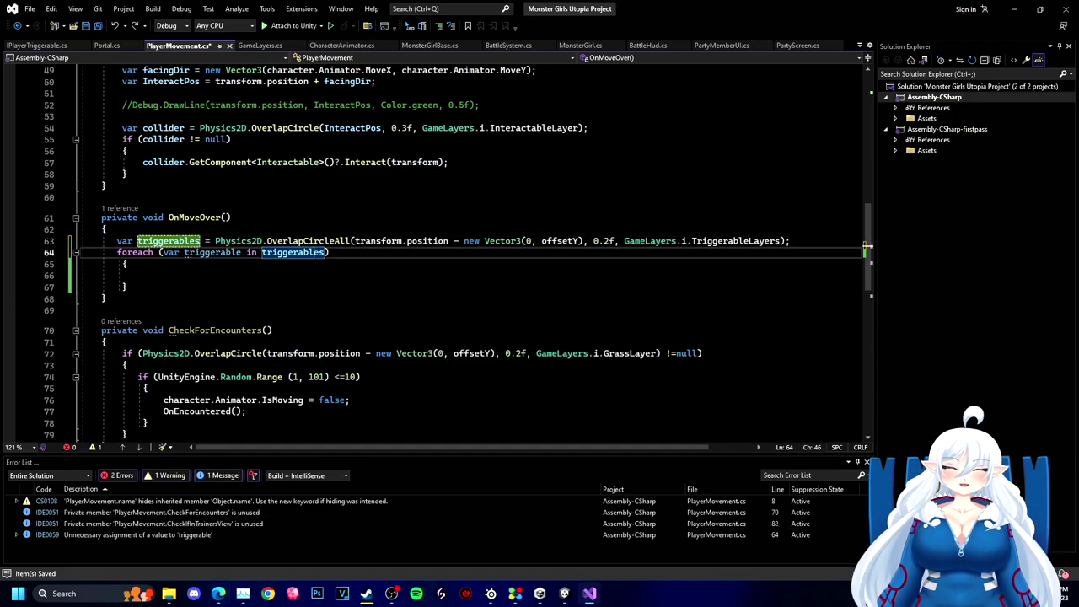
Step: Rename the triggerables variable to colliders in both its declaration and the foreach loop, and save
right_click(263, 250)
click(304, 277)
text(Colliders)
key(Return)
key(ctrl+s)
right_click(279, 252)
click(315, 274)
click(315, 271)
click(291, 275)
right_click(270, 252)
click(315, 274)
click(316, 271)
key(BackSpace)
text(c)
key(Return)
key(ctrl+s)
Step: Inside OnMoveOver's foreach body, declare var triggerable = collider.GetComponent<IPlayerTriggerable>();
click(144, 276)
text(colliders.Ge)
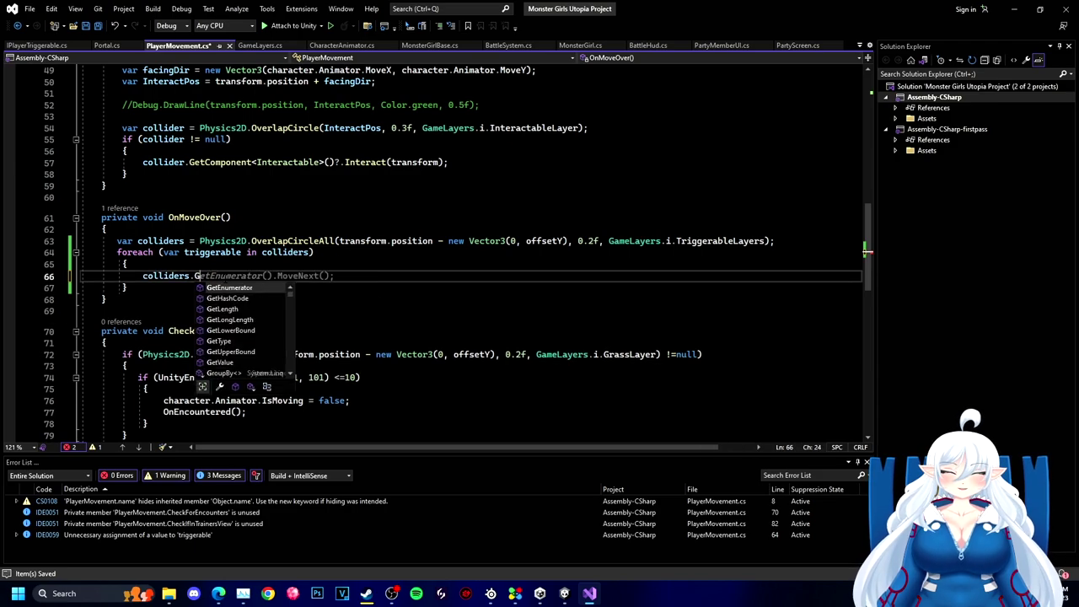
key(BackSpace)
key(BackSpace)
key(Home)
text(var trai)
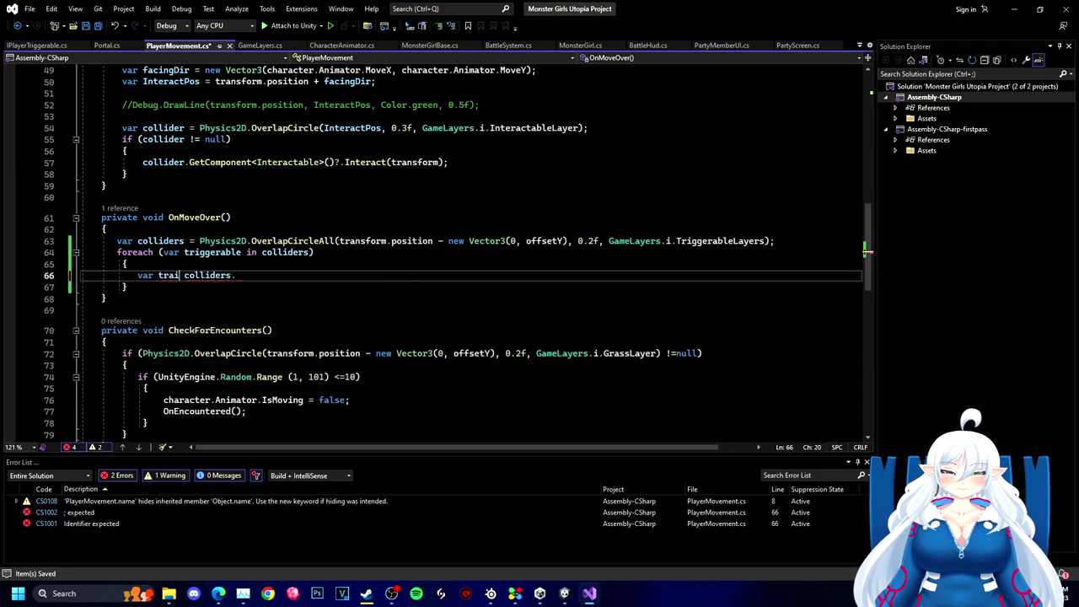
text(rable)
key(End)
key(BackSpace)
text(=)
key(End)
text(.G)
key(Tab)
text(<IP)
key(Tab)
text(>();)
Step: Add an if (triggerable != null) block with empty braces below the triggerable declaration
key(Return)
text(if()
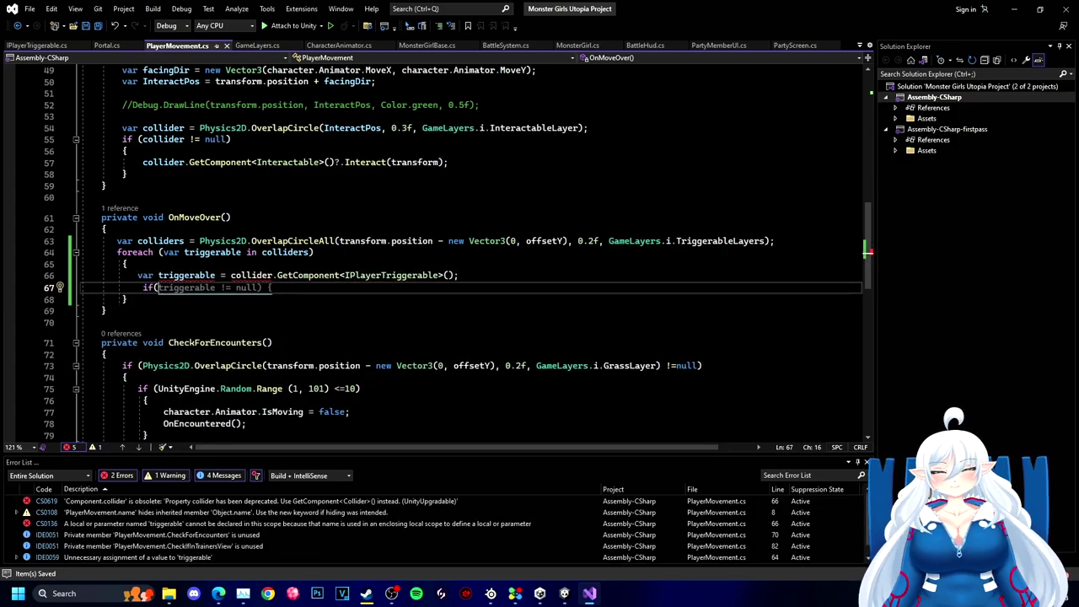
key(Tab)
key(Return)
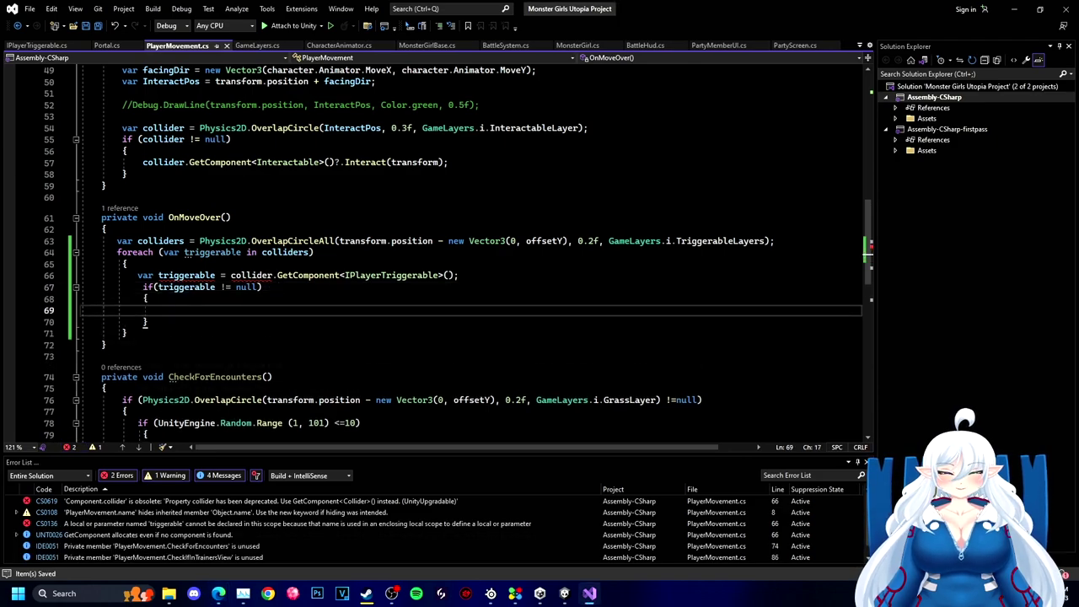
Step: Retype the variable name triggerable in the GetComponent line inside the foreach loop
right_click(202, 275)
click(221, 284)
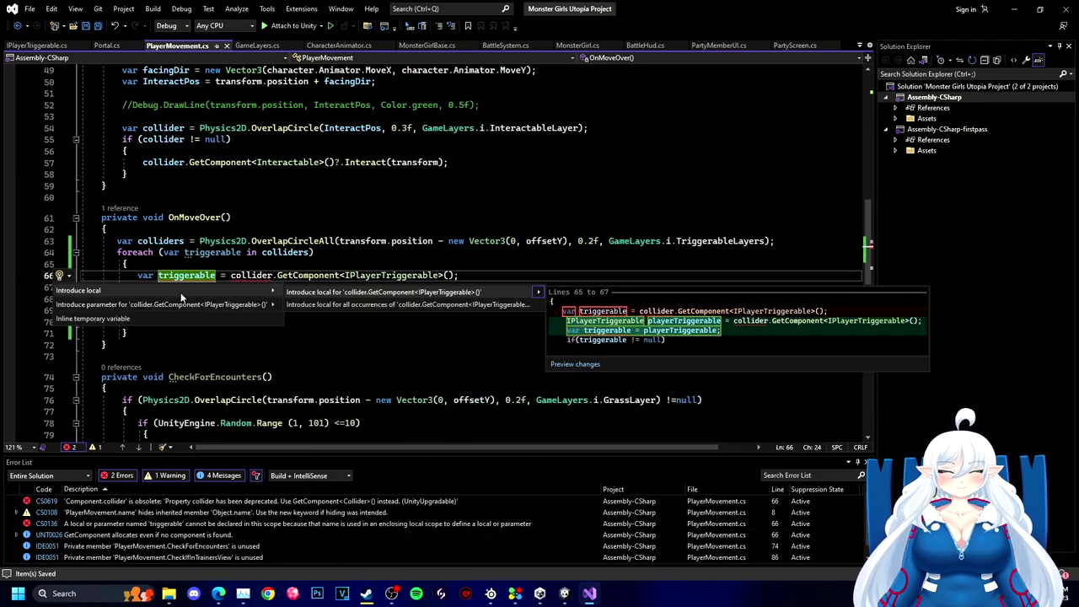
click(320, 218)
double_click(211, 275)
click(221, 276)
double_click(210, 276)
key(BackSpace)
text(triggerable)
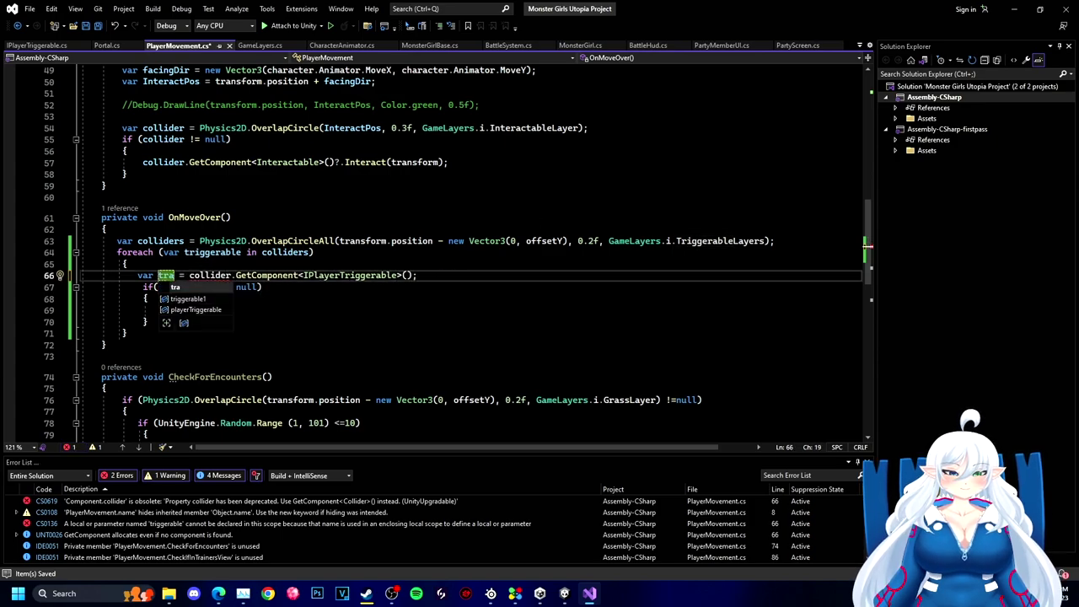
Step: Rename the colliders variable to collider in its declaration and the foreach loop, and save
click(268, 276)
text(s)
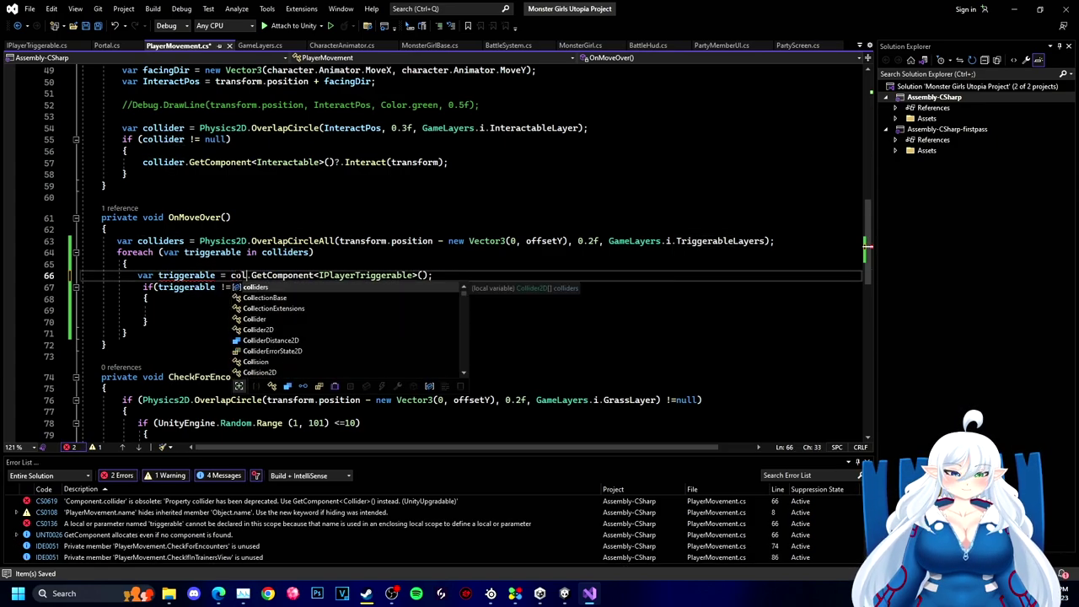
key(ctrl+r)
key(ctrl+r)
key(Right)
key(BackSpace)
key(Return)
key(ctrl+s)
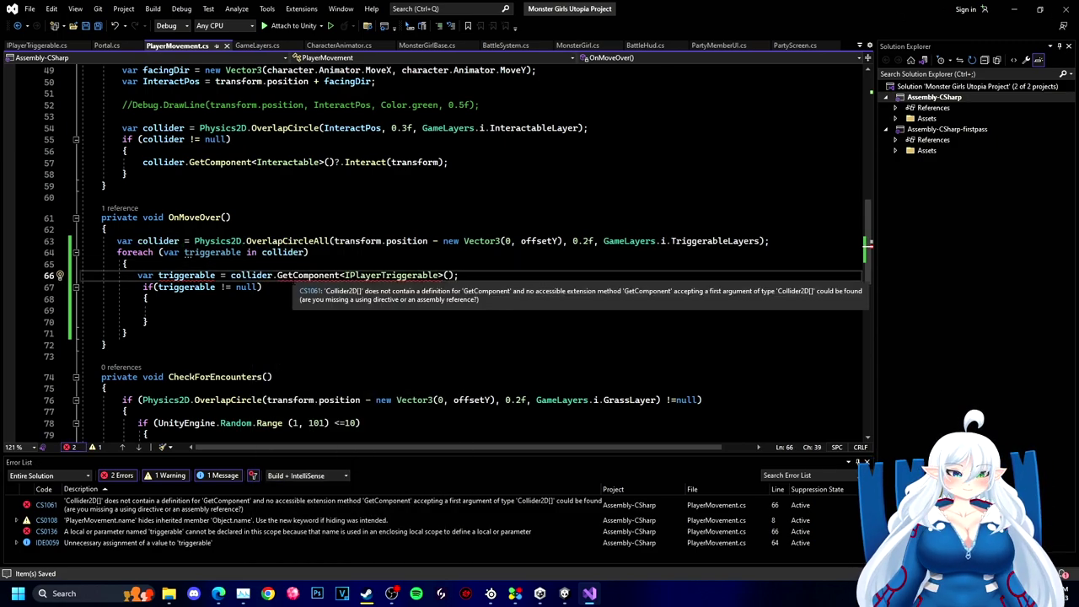
Step: Add the call triggerable.OnPlayerTrigger(transform); inside the null-check block
click(376, 275)
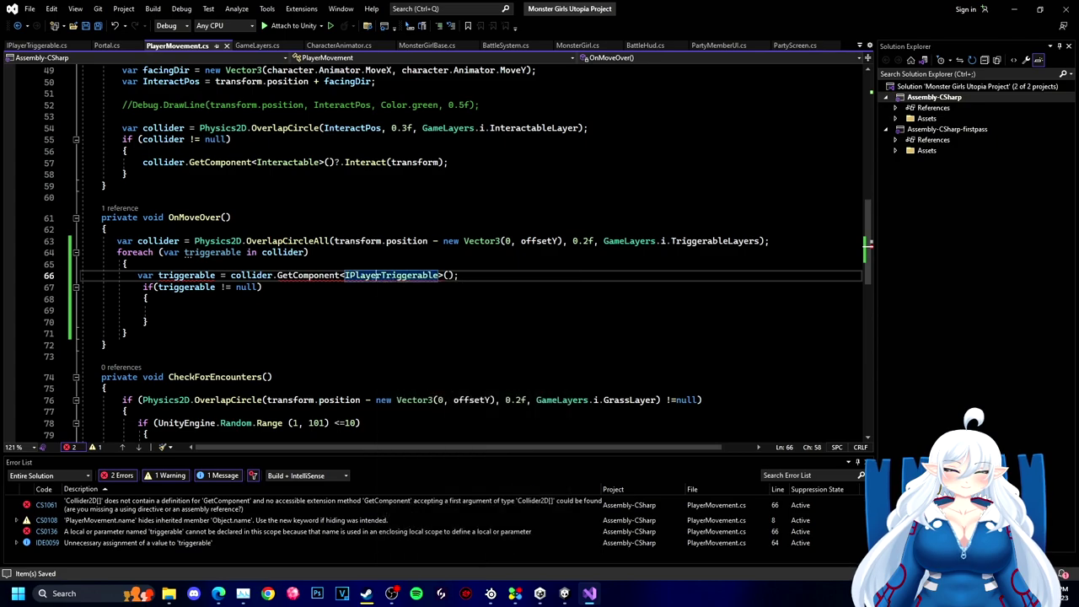
right_click(192, 277)
click(404, 289)
key(Down)
key(Down)
text(triggerable.OnPla)
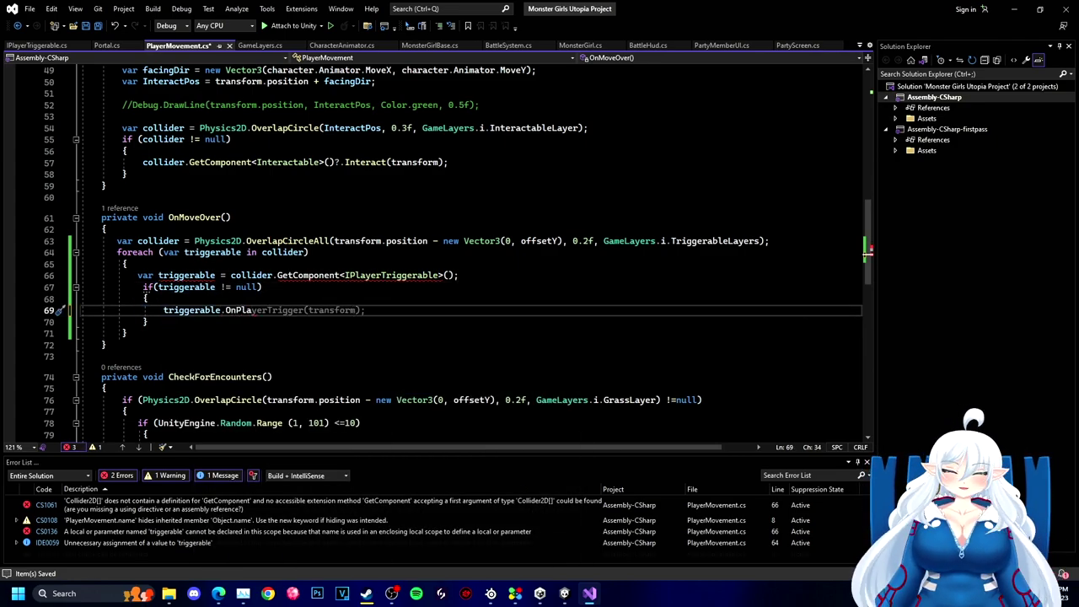
key(Tab)
Step: Correct the call in the null-check block to triggerable.OnPlayerTriggered(this); and save
key(Left)
key(Left)
key(Left)
key(Left)
key(Left)
key(Left)
key(Left)
key(Left)
key(Left)
key(Left)
key(Left)
key(Left)
text(ed)
key(Right)
key(Right)
key(Right)
key(Right)
key(Right)
key(Right)
key(Right)
key(Right)
key(Right)
key(Right)
key(BackSpace)
key(BackSpace)
key(BackSpace)
key(BackSpace)
key(BackSpace)
key(BackSpace)
key(BackSpace)
key(BackSpace)
key(BackSpace)
text(this)
key(ctrl+s)
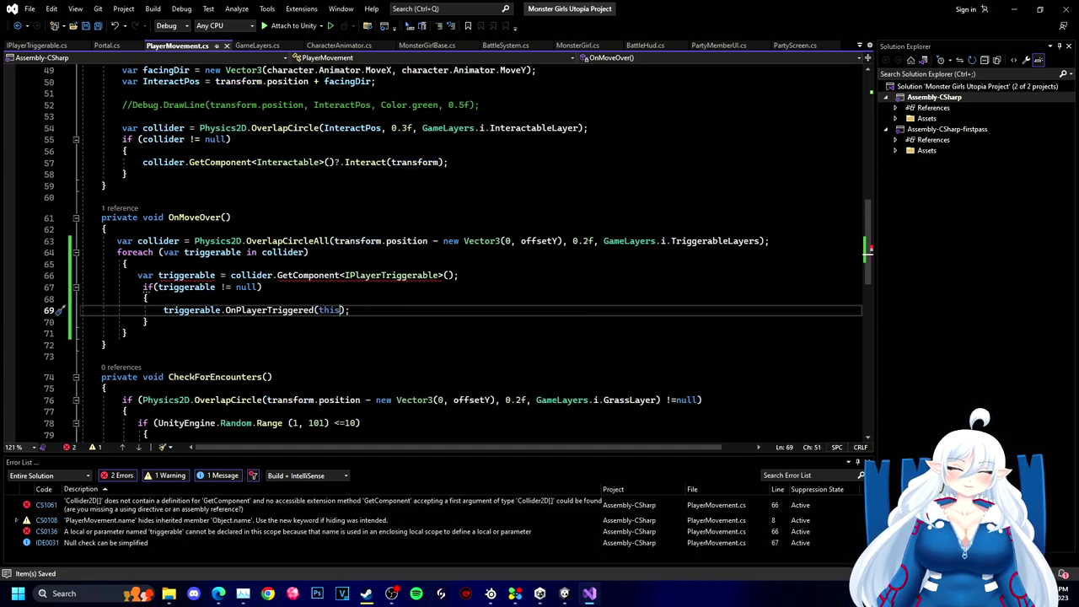
Step: Search PlayerMovement.cs for triggerable and triggerable1 to trace the duplicate variable name
click(214, 275)
key(ctrl+f)
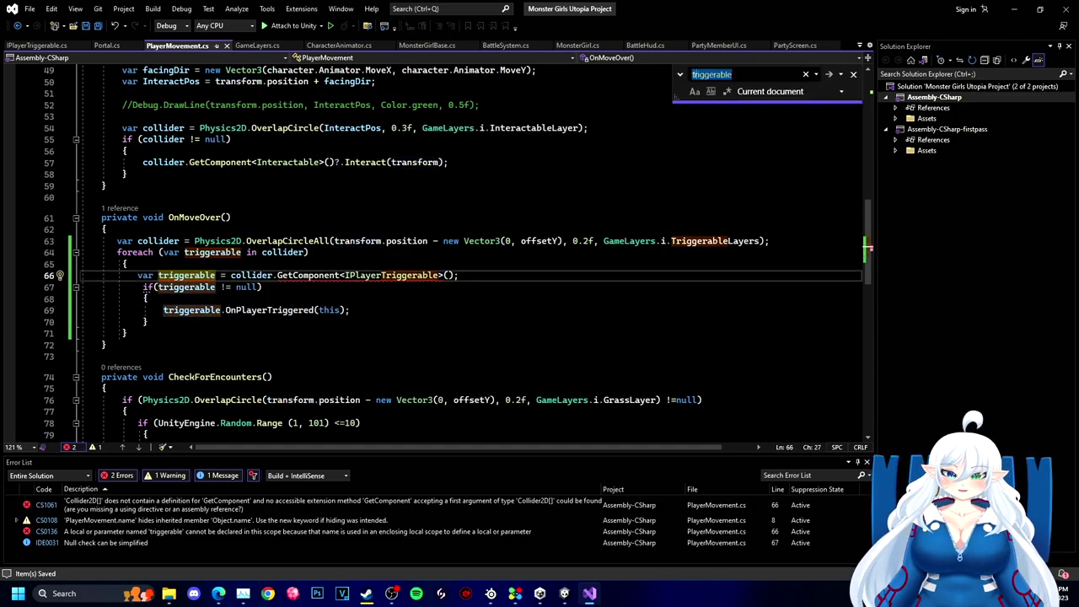
text(1)
key(ctrl+z)
key(ctrl+y)
key(ctrl+s)
key(ctrl+f)
text(triggerable)
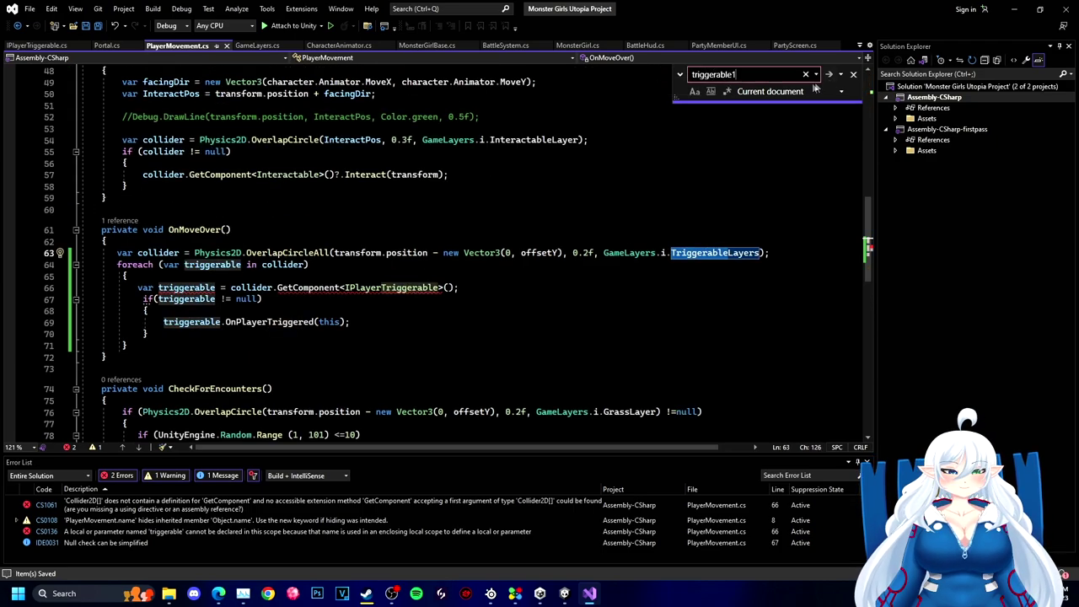
key(Return)
key(ctrl+a)
key(BackSpace)
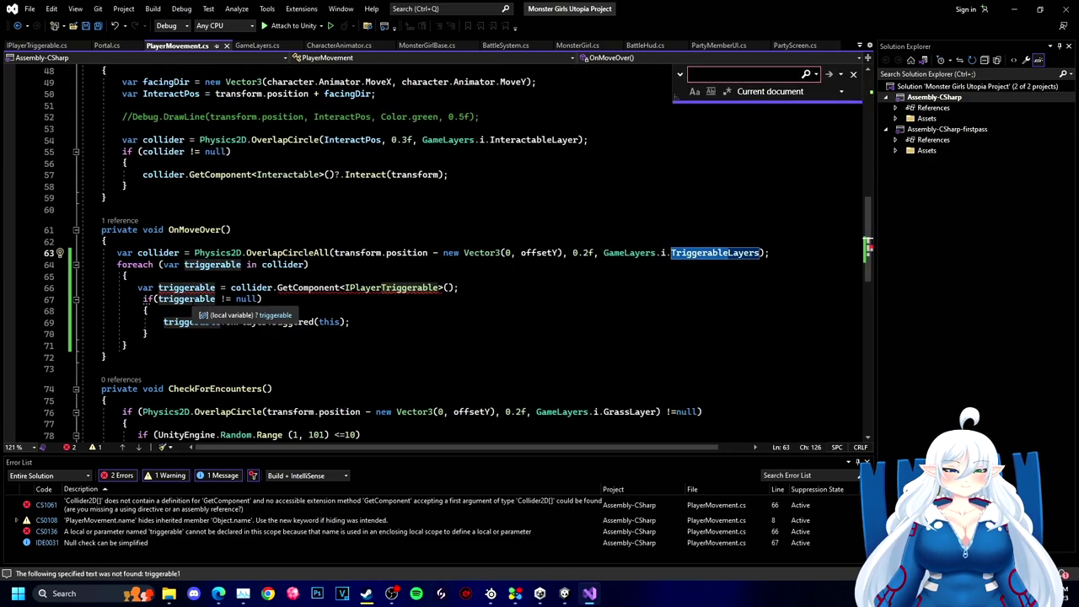
key(alt+Tab)
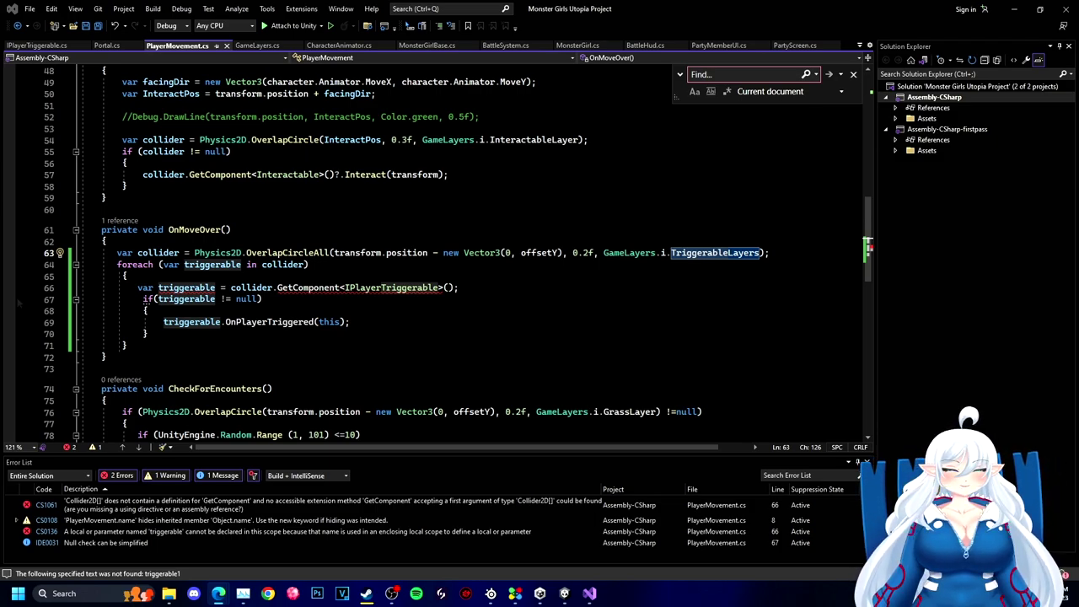
Step: Change the foreach header in OnMoveOver to var collider in colliders
click(304, 265)
text(s)
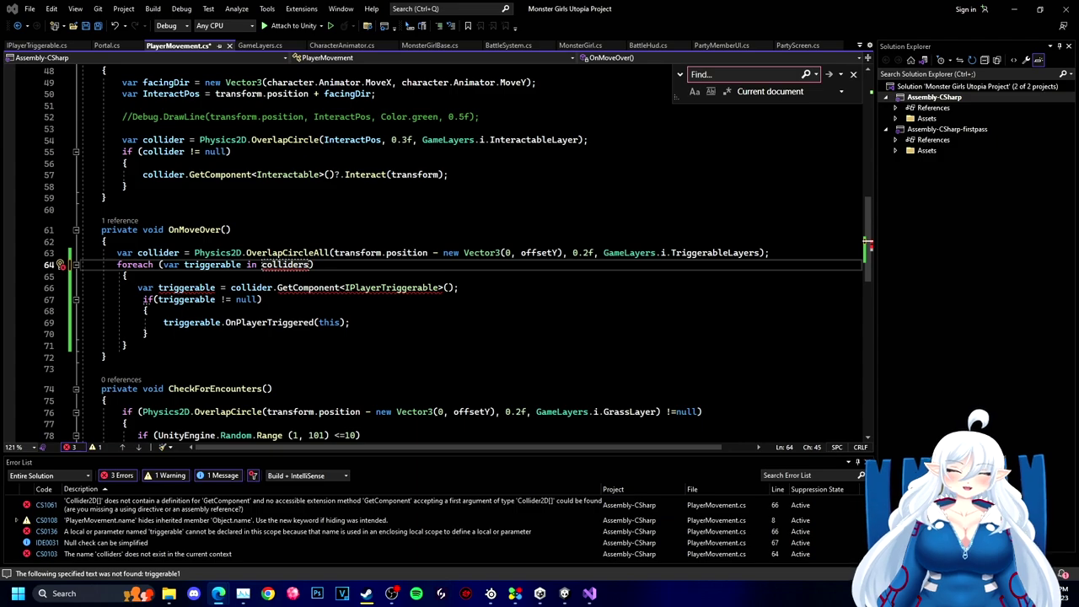
double_click(212, 264)
text(collider)
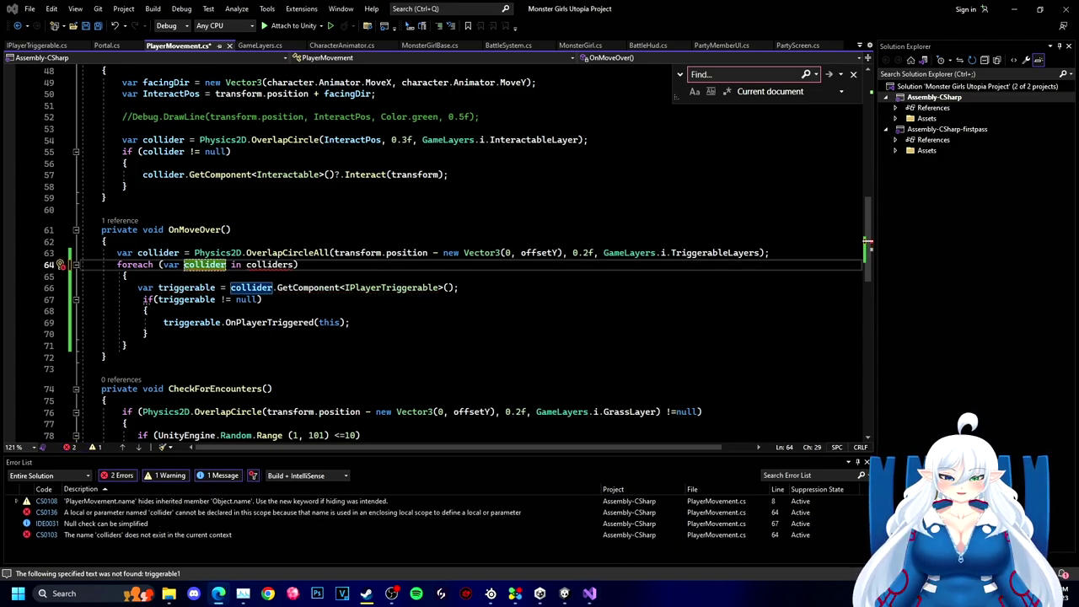
Step: Rename the OverlapCircleAll result variable to colliders, matching its use in the foreach header, and save the script
right_click(259, 288)
right_click(259, 287)
click(291, 306)
click(497, 323)
drag(293, 264, 251, 265)
double_click(247, 263)
text(collider)
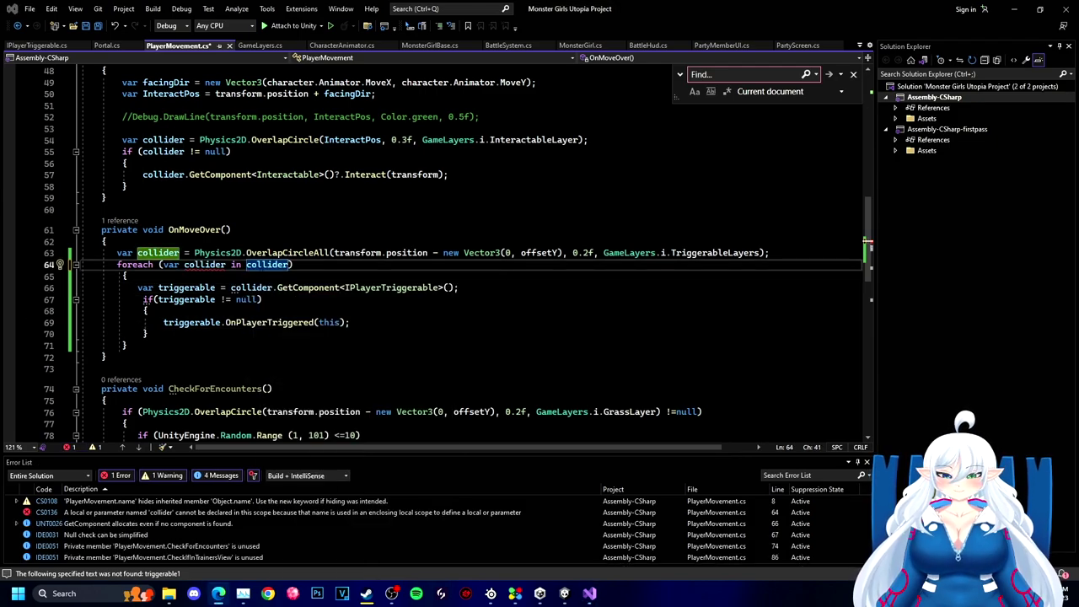
key(F2)
text(s)
key(Return)
key(ctrl+s)
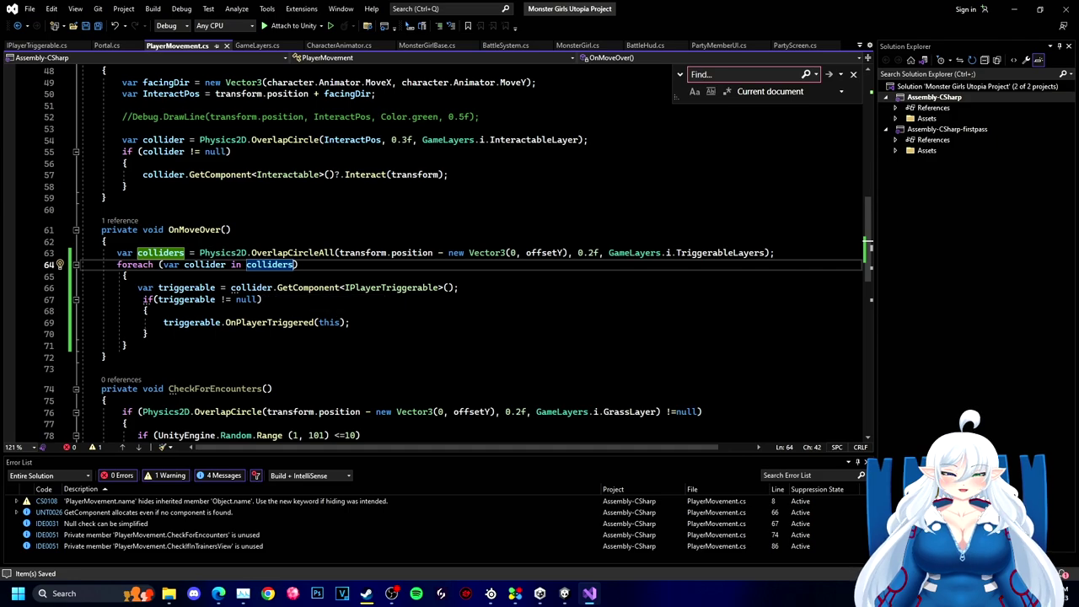
Step: Add a break; statement after the OnPlayerTriggered call and save the script
key(alt+Tab)
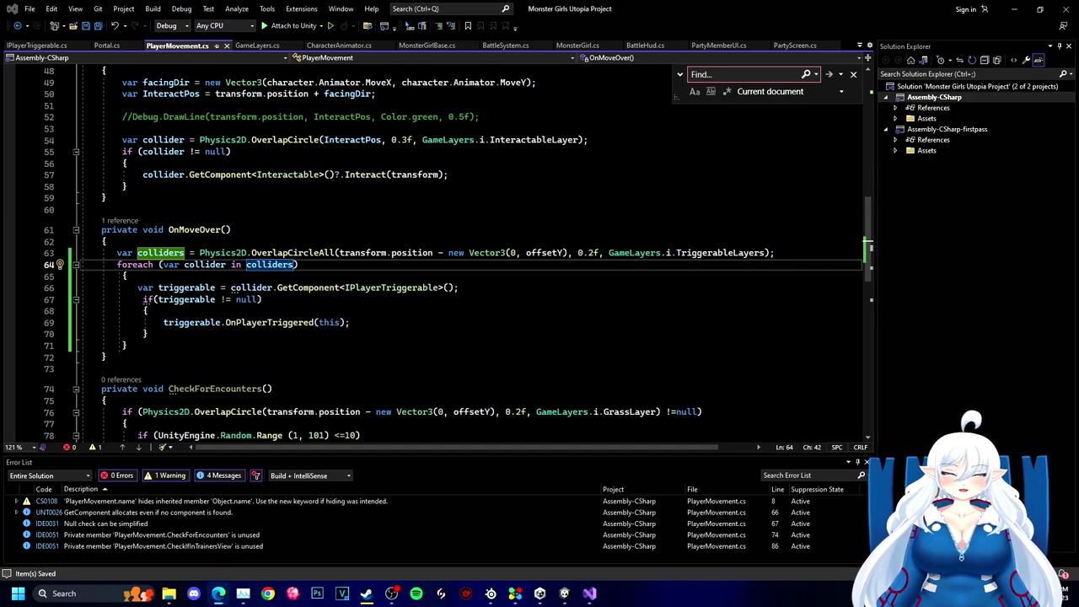
click(349, 323)
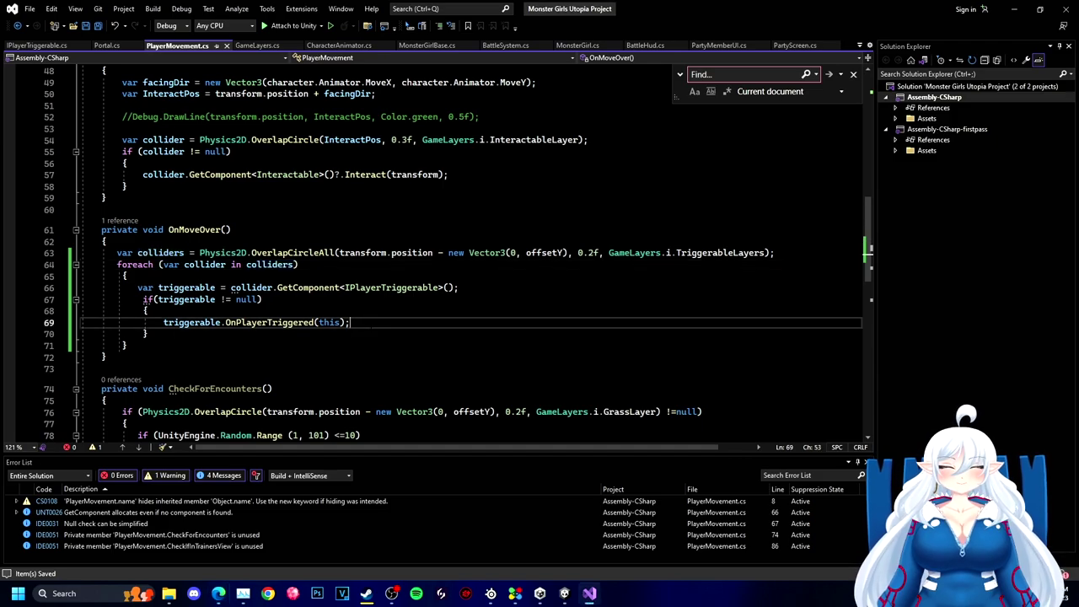
key(Return)
text(break;)
key(ctrl+s)
Step: Check Portal.cs, switch to Unity and accept the automatic API update for PlayerMovement.cs
click(100, 49)
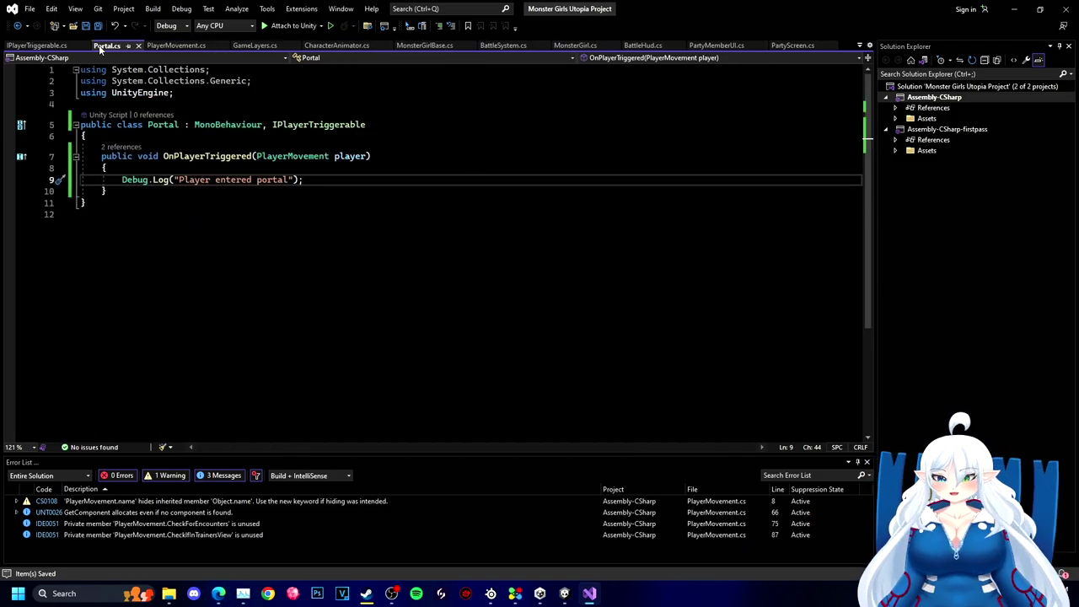
key(alt+Tab)
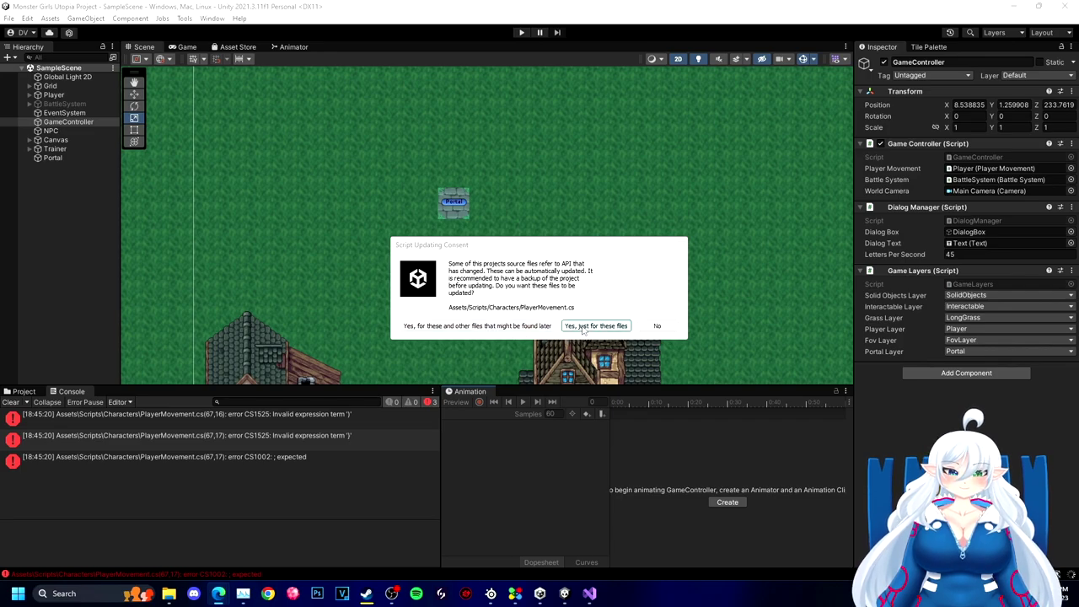
click(540, 327)
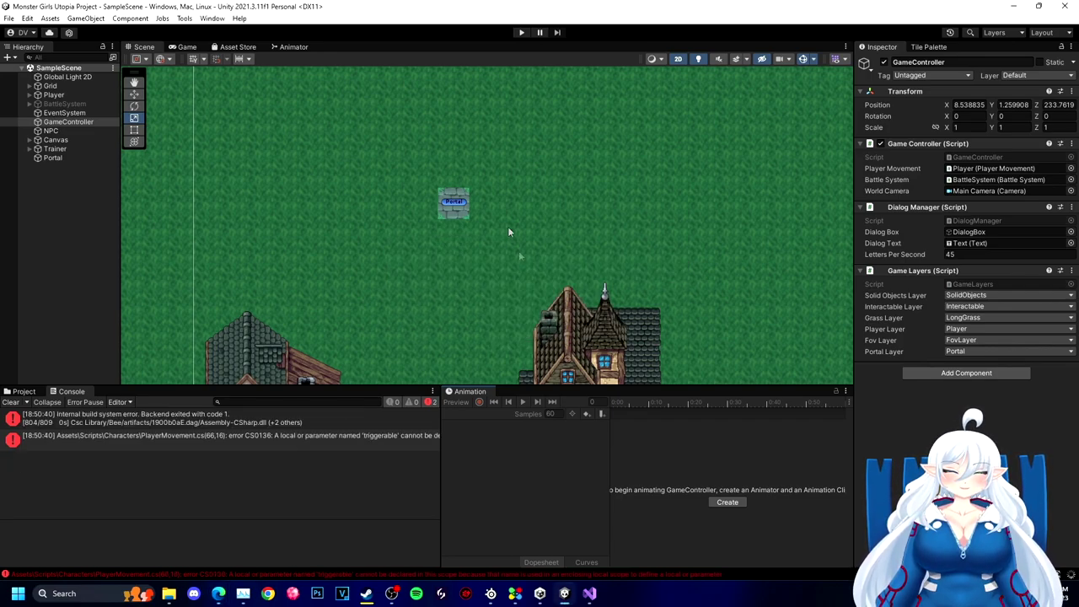
Step: Try to play the scene, save PlayerMovement.cs again in Visual Studio, and return to Unity to recompile
click(589, 593)
click(565, 593)
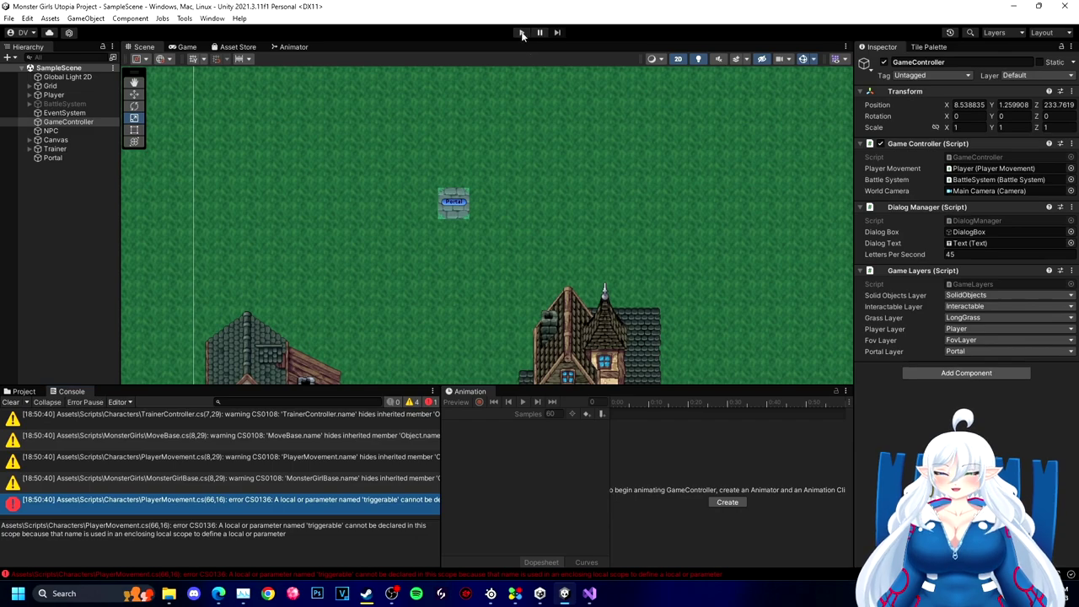
key(ctrl+p)
click(589, 593)
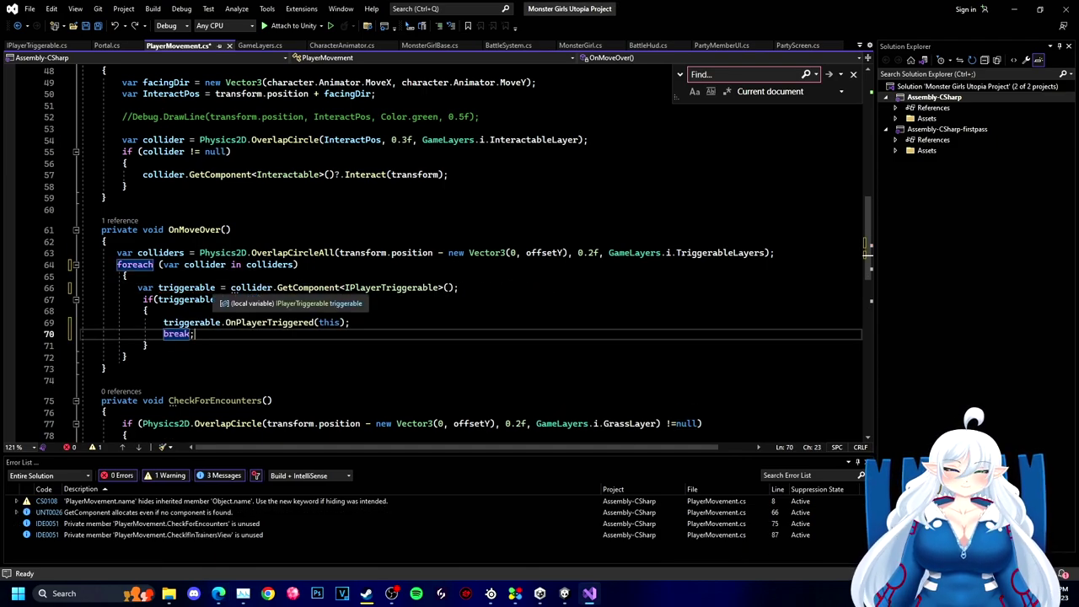
key(ctrl+s)
click(564, 593)
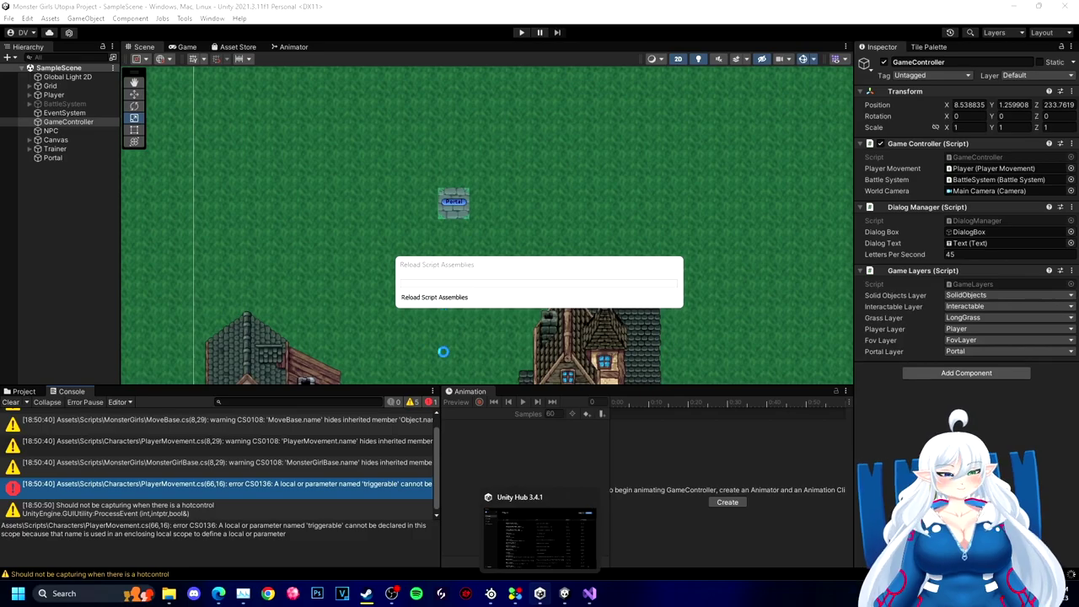
Step: Play the scene, walk the player around toward the portal, and stop play mode
click(519, 33)
key(Right)
key(Up)
key(Right)
key(Left)
key(Up)
key(Right)
key(Down)
click(521, 32)
Step: Select the SolidObjects tilemap under Grid and erase its stone tile beneath the Portal with the Tile Palette
click(59, 140)
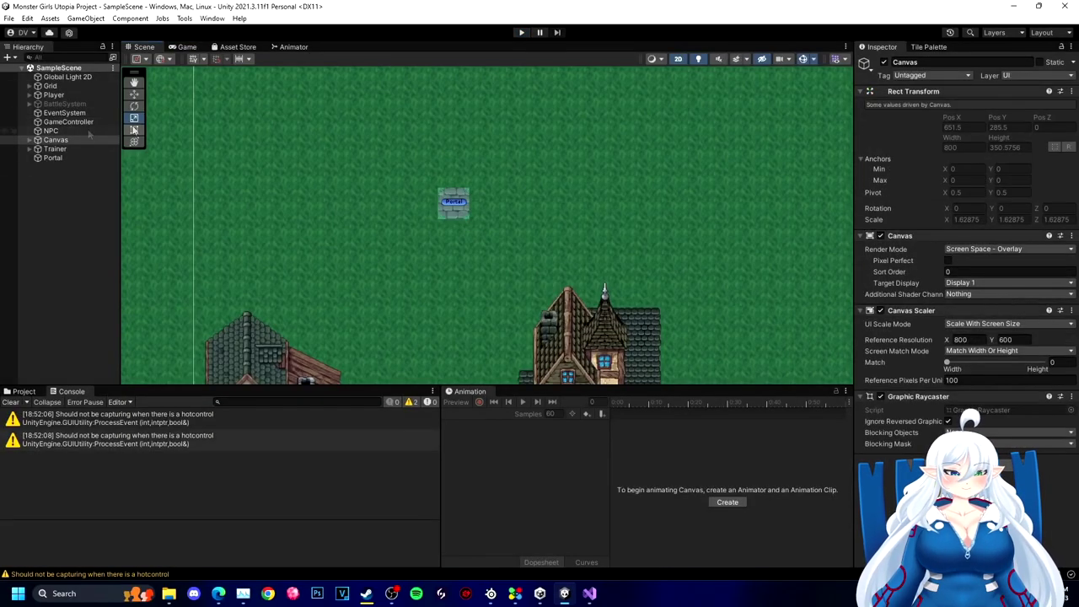
click(71, 88)
click(29, 86)
click(71, 94)
click(928, 46)
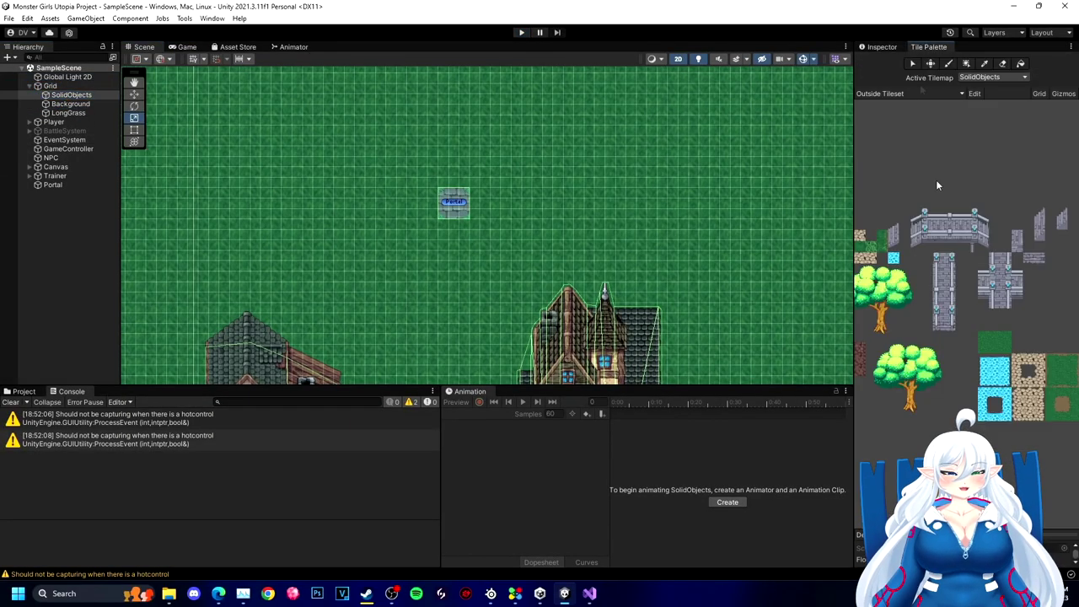
Step: Play the scene again, walk the player over the portal's spot, and stop play mode
key(ctrl+p)
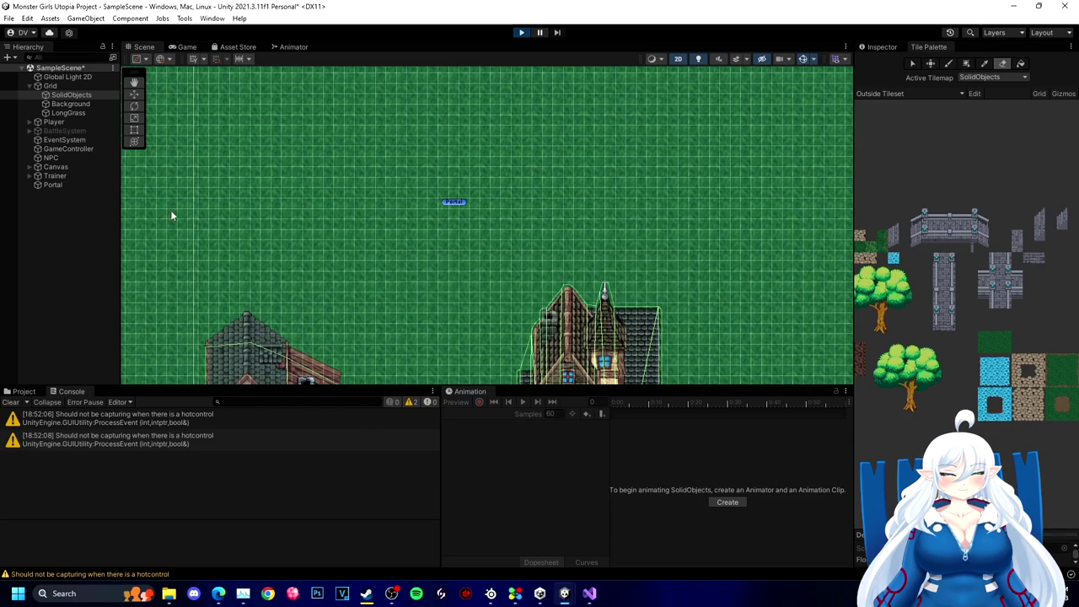
key(Up)
key(Left)
key(Down)
key(Right)
key(Up)
key(Down)
key(Left)
key(Right)
key(Down)
click(524, 33)
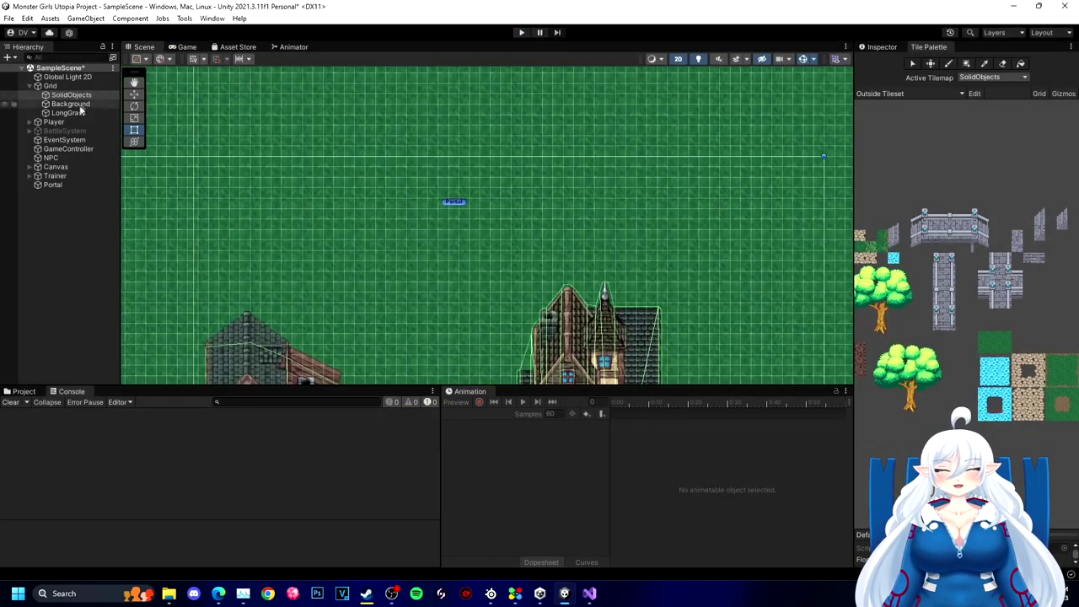
Step: Select the Portal, play the scene, walk the player across the portal's spot, and stop play mode
click(453, 203)
scroll(459, 205, up, 4)
click(522, 32)
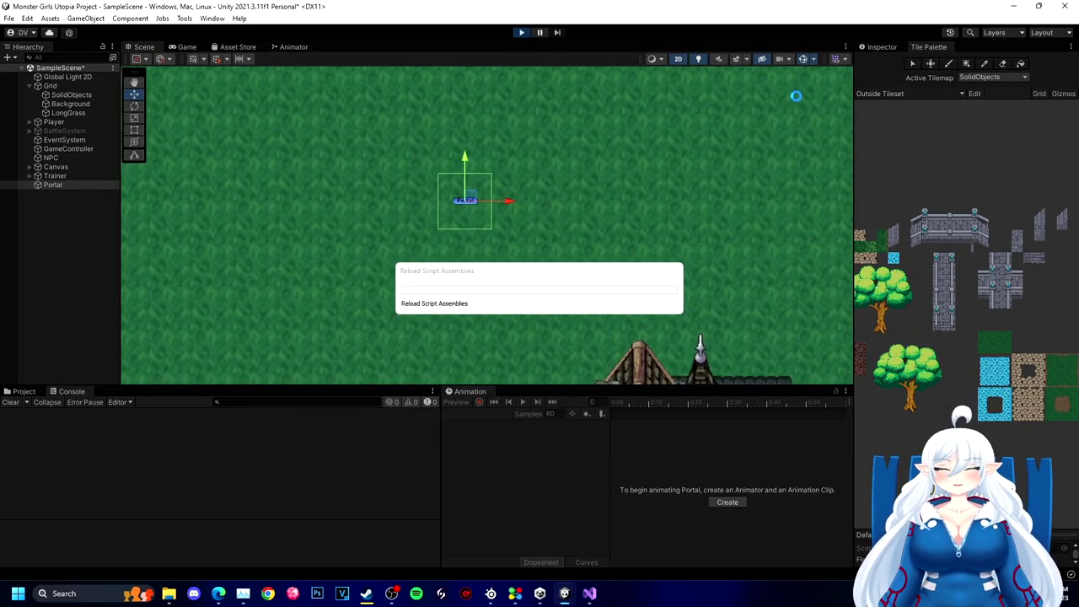
key(Left)
key(Up)
key(Right)
key(Up)
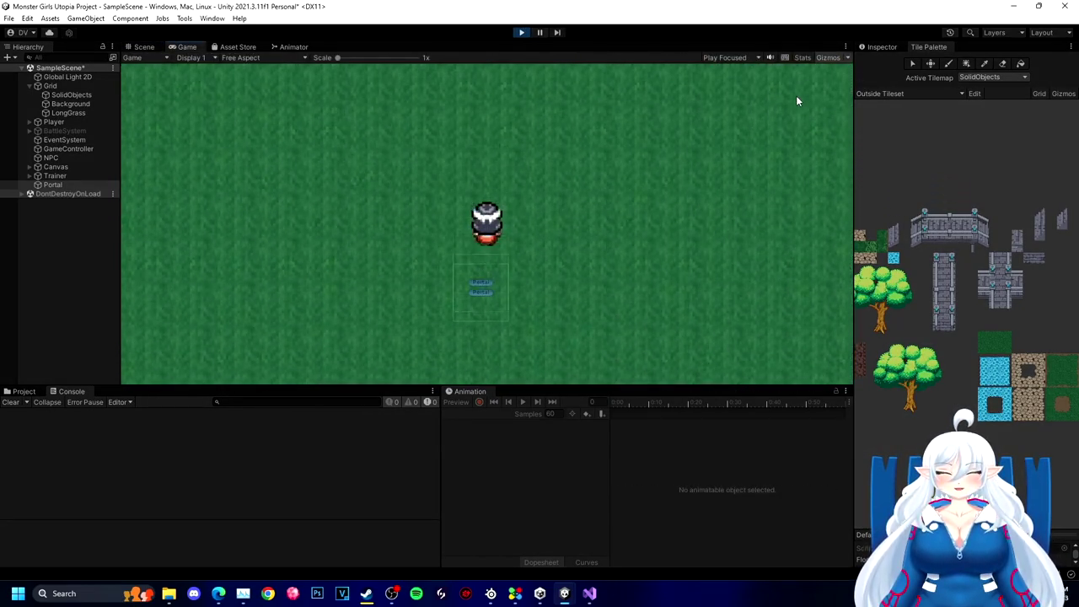
key(Down)
key(Left)
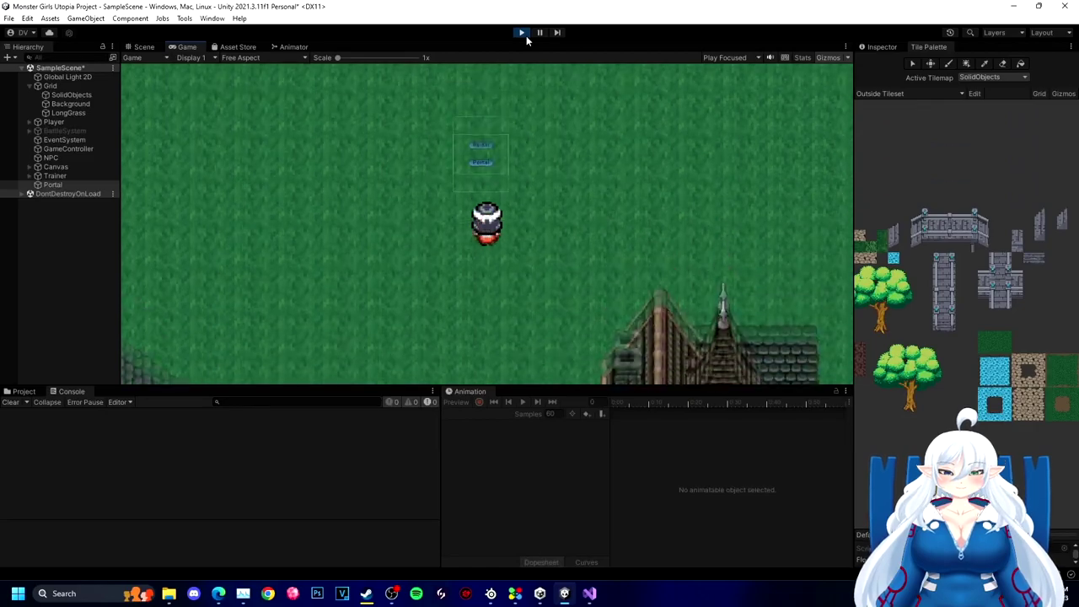
click(522, 33)
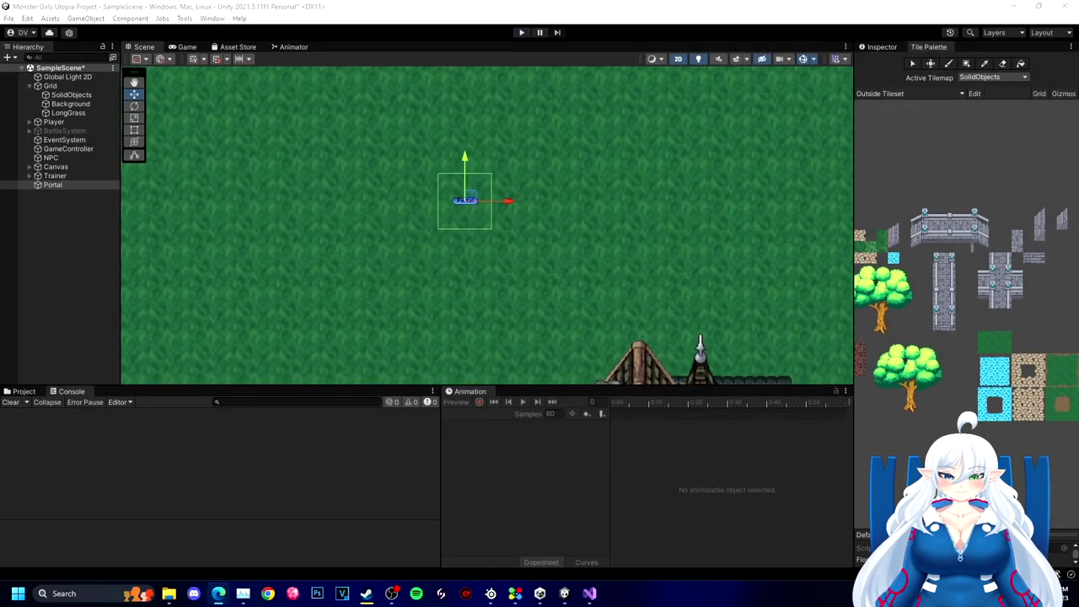
Step: Attach the Portal script from the Scripts/SceneManagement folder to the Portal object and save the scene
click(439, 215)
click(52, 184)
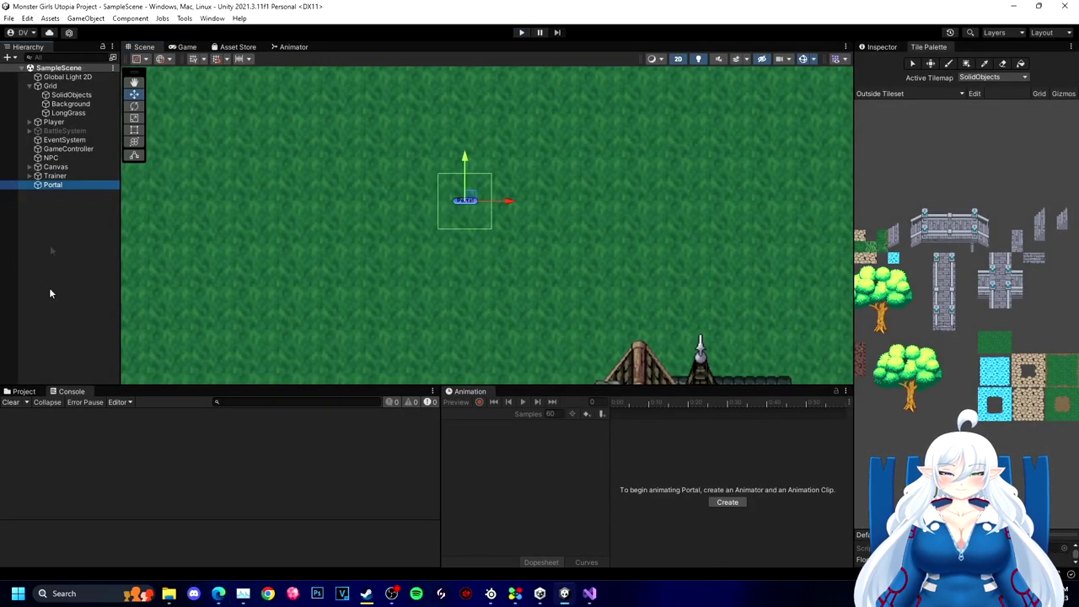
click(24, 391)
click(50, 498)
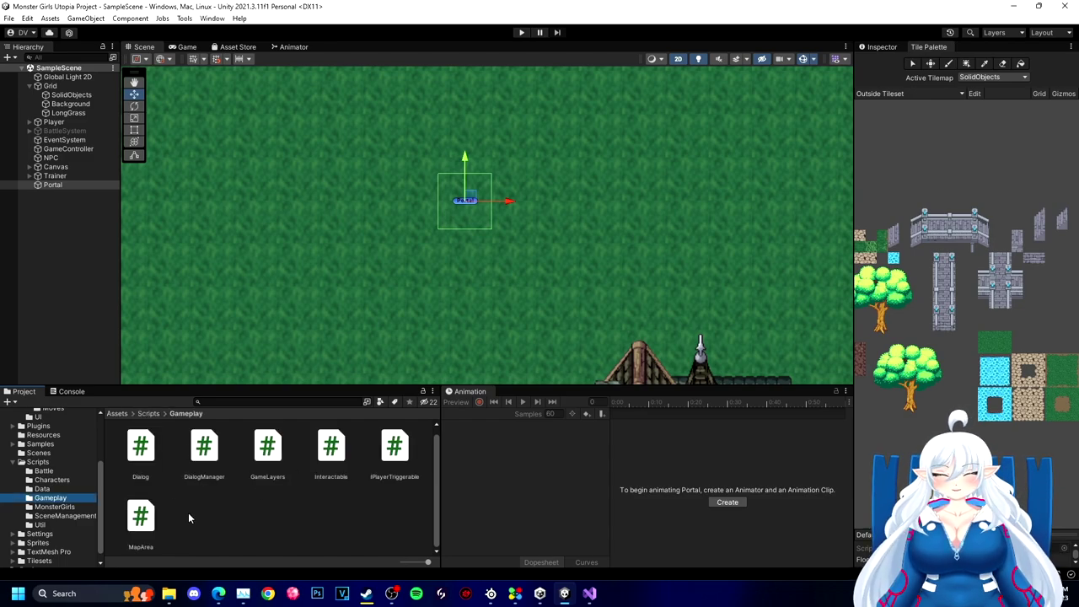
click(56, 515)
drag(752, 388, 57, 185)
click(880, 47)
click(446, 99)
Step: Play the scene, walk the player back and forth over the portal while checking the Console log, and stop play mode
click(522, 33)
key(Up)
key(Right)
click(71, 391)
click(404, 337)
key(Up)
key(Down)
click(91, 504)
key(Up)
key(Left)
key(Right)
click(521, 34)
click(521, 32)
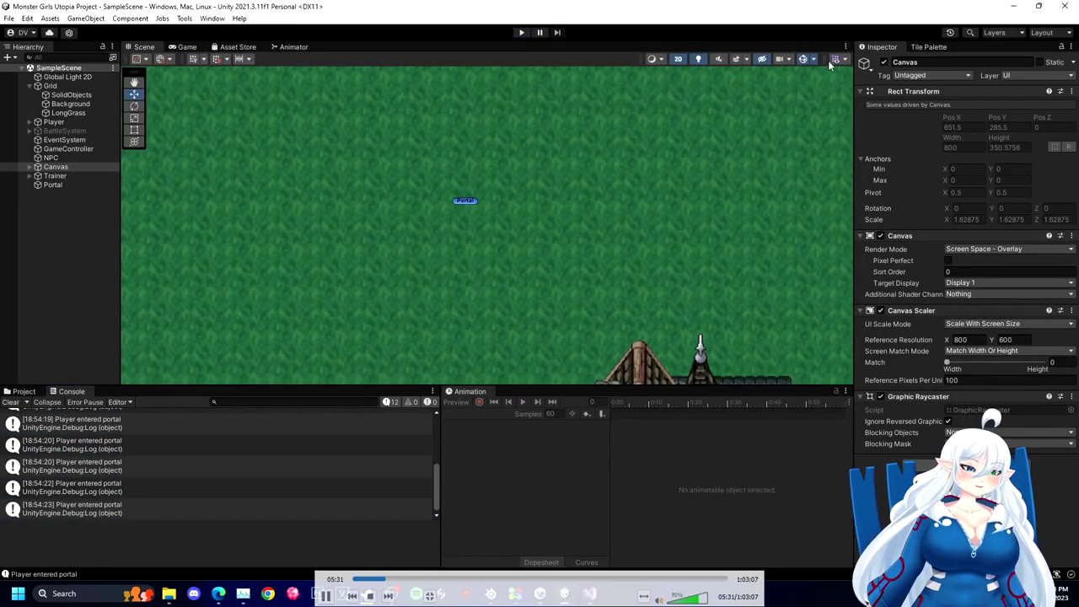
Step: Create a C# script named LongGrass in the Scripts/Gameplay folder
click(589, 594)
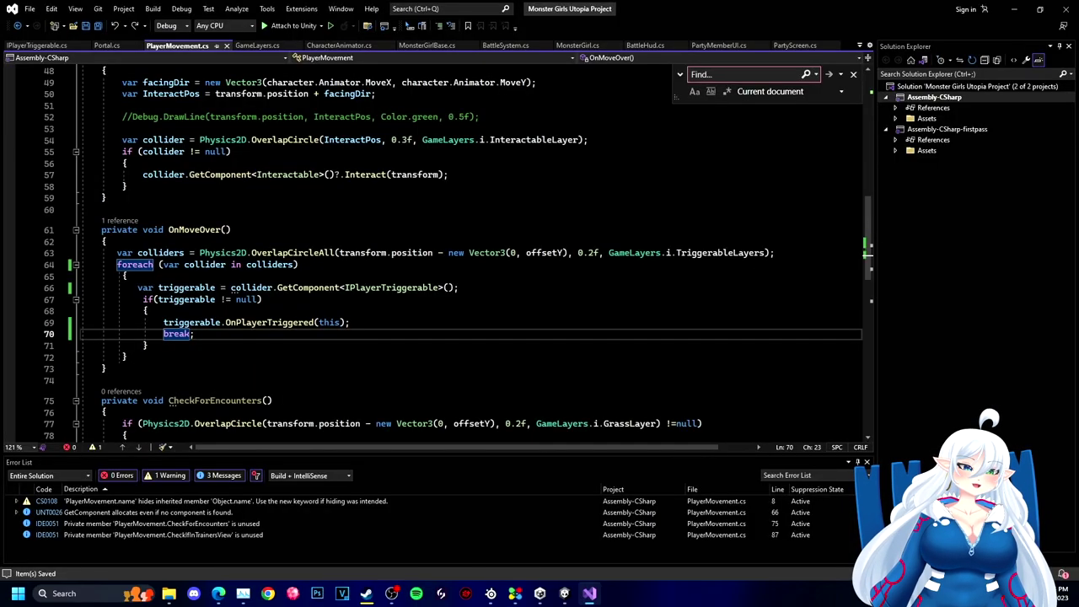
click(564, 593)
click(25, 391)
click(51, 497)
right_click(263, 518)
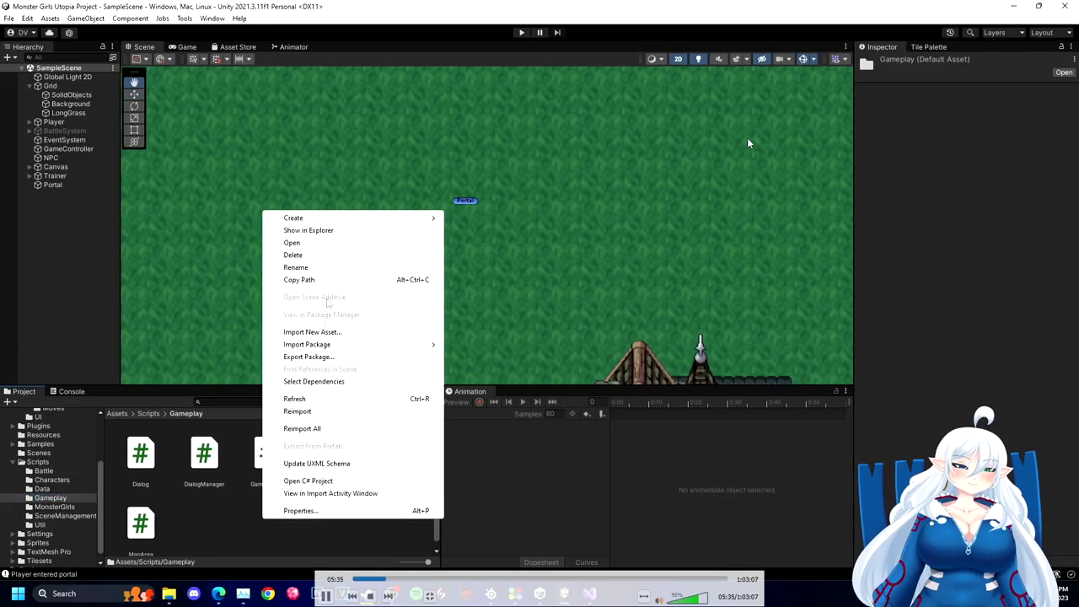
mouse_move(358, 218)
click(497, 56)
text(LongGrass)
key(Return)
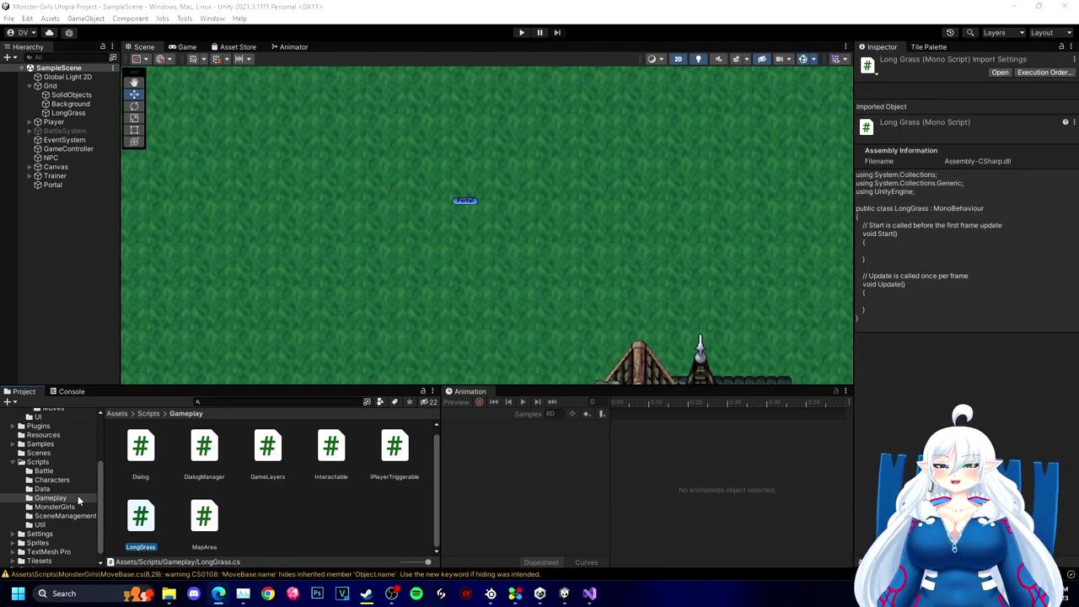
Step: Attach the LongGrass script to the LongGrass tilemap under Grid and review its components
drag(147, 517, 78, 114)
click(78, 114)
drag(1073, 294, 1074, 400)
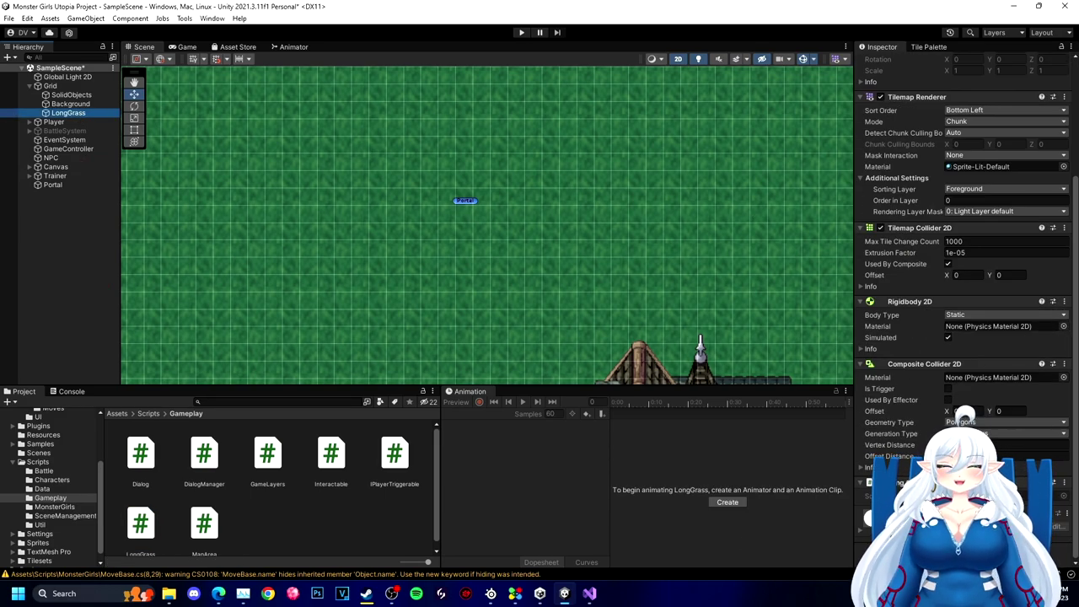
Step: Open LongGrass.cs, remove the default Start and Update methods, and add IPlayerTriggerable to the class declaration
double_click(147, 526)
drag(109, 281, 91, 136)
key(BackSpace)
key(Return)
click(295, 124)
text(, IPlayerTriggerable)
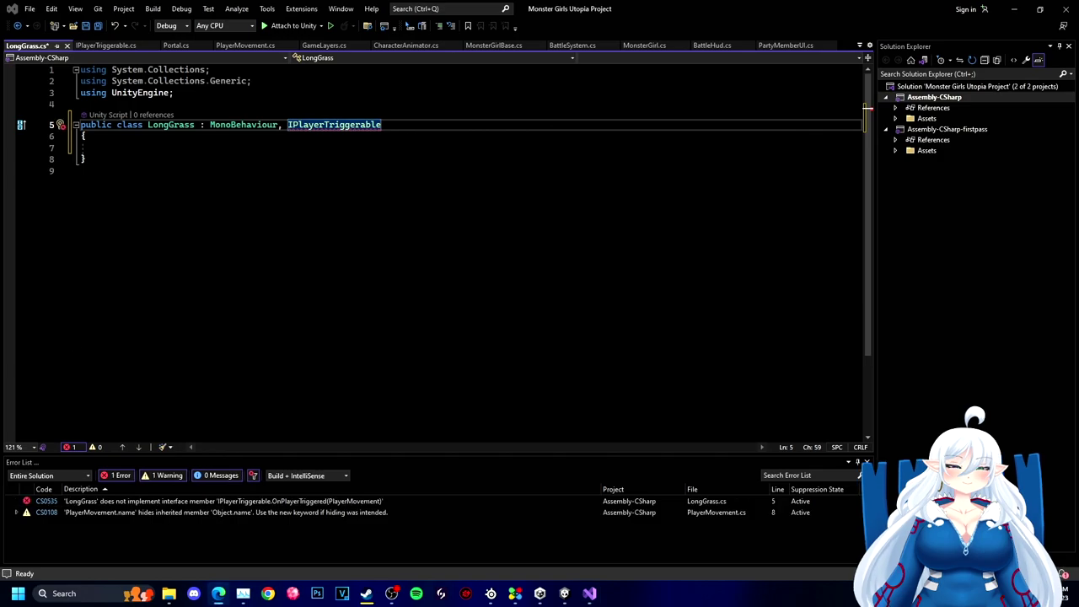
Step: Implement the IPlayerTriggerable interface in LongGrass.cs, empty the body of OnPlayerTriggered, and save the file
click(64, 128)
click(94, 141)
drag(347, 179, 125, 179)
key(BackSpace)
key(ctrl+s)
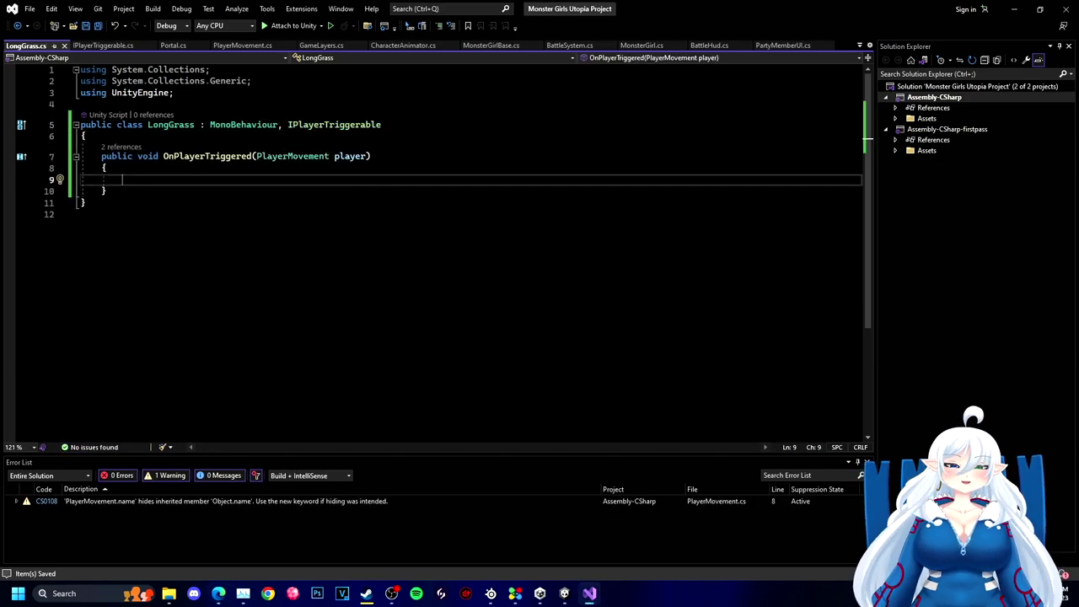
Step: Copy the 10 percent random encounter block from CheckForEncounters in PlayerMovement.cs into OnPlayerTriggered in LongGrass.cs
click(242, 44)
scroll(422, 253, down, 3)
drag(149, 380, 137, 333)
click(36, 47)
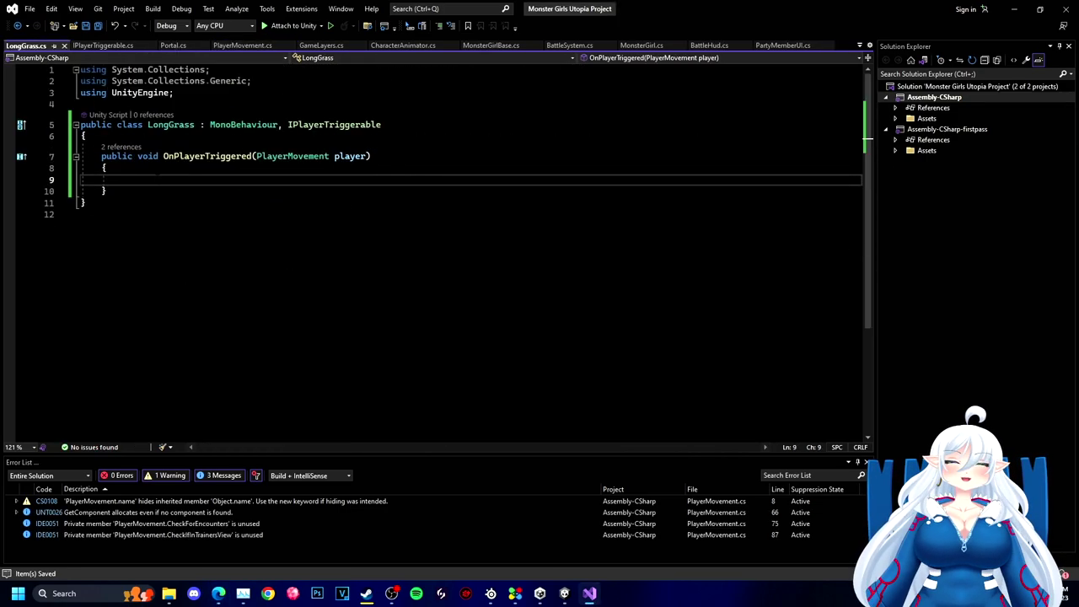
text(if (UnityEngine.Random.Range(1, 101) <= 10) {     character.Animator.IsMoving = false;     OnEncountered(); })
Step: Examine the OnEncountered event in PlayerMovement.cs and the StartBattle method in GameController.cs
click(242, 44)
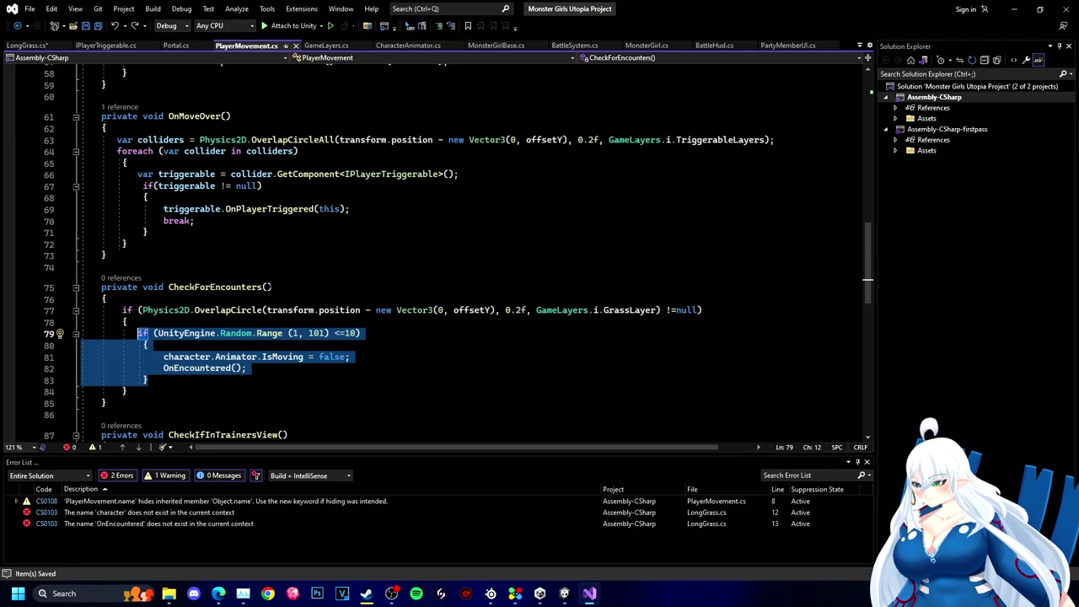
scroll(421, 253, up, 15)
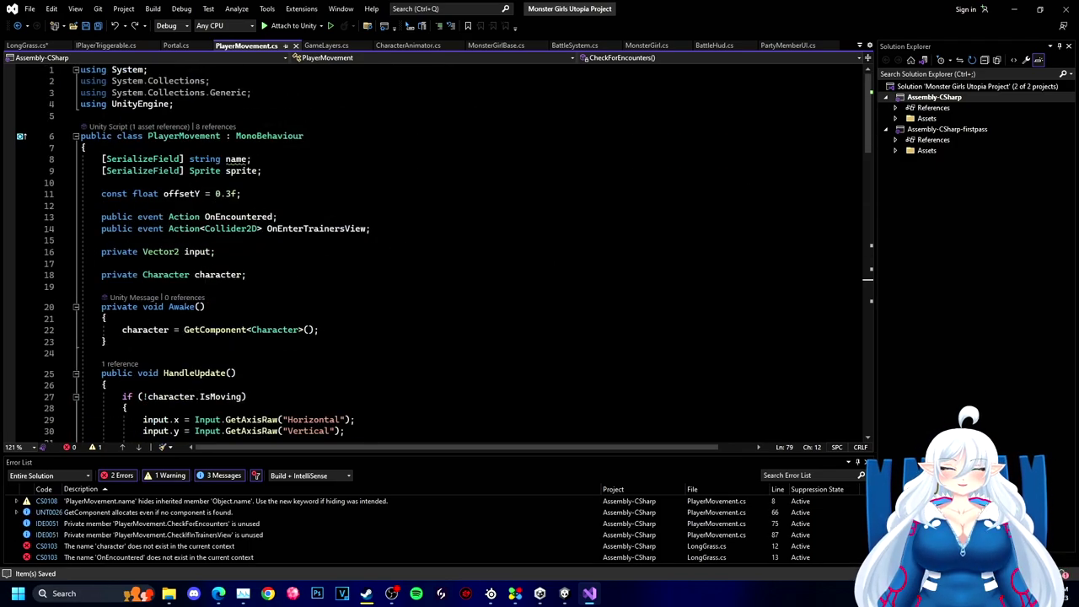
click(859, 45)
click(912, 181)
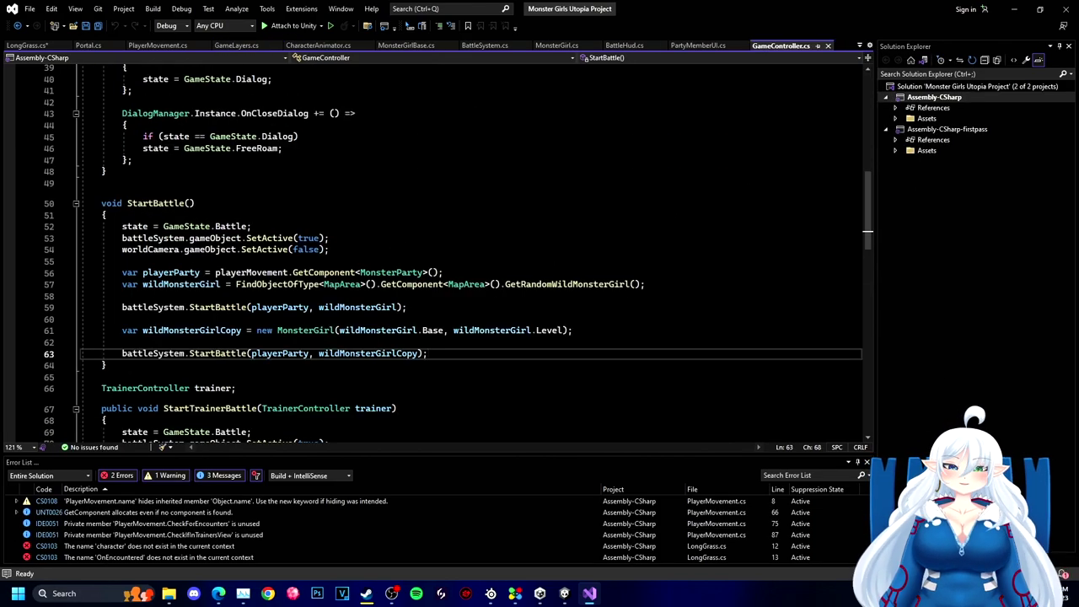
Step: In LongGrass.cs, replace the OnEncountered call with the beginning of a GameController.Instance call
click(27, 45)
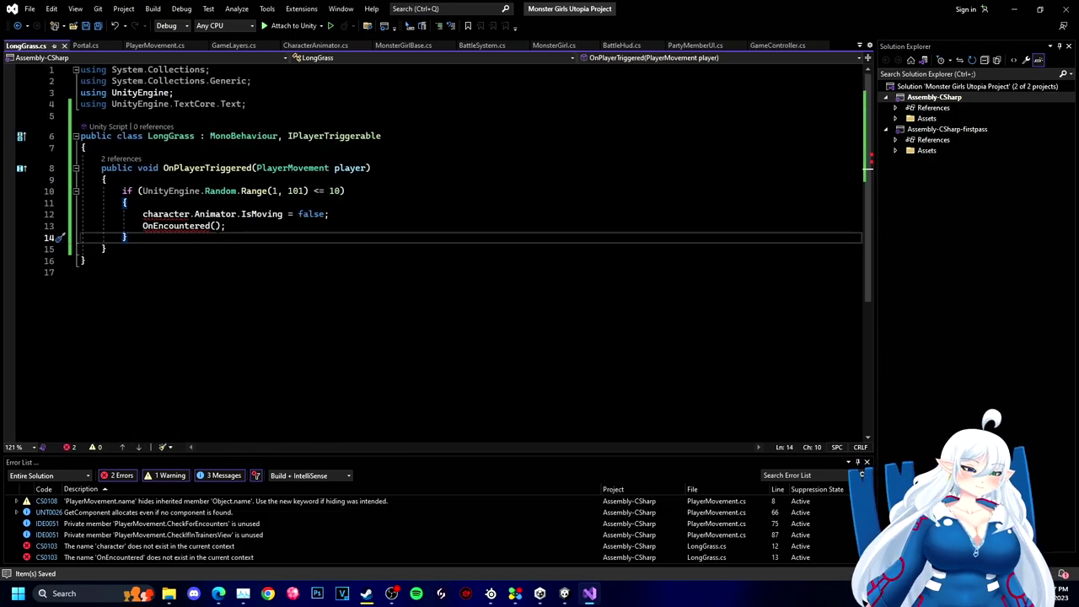
click(286, 226)
key(ctrl+BackSpace)
key(ctrl+BackSpace)
text(GameController.Instance.Start)
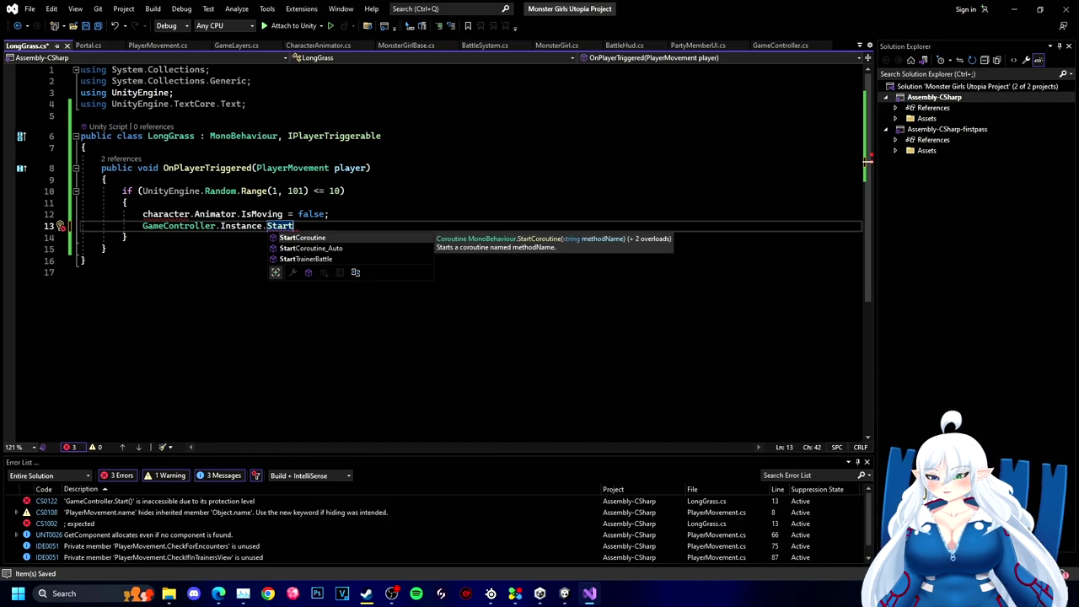
Step: Move the GameController.cs tab beside PlayerMovement.cs, make its StartBattle method public, and save the file
drag(780, 45, 235, 44)
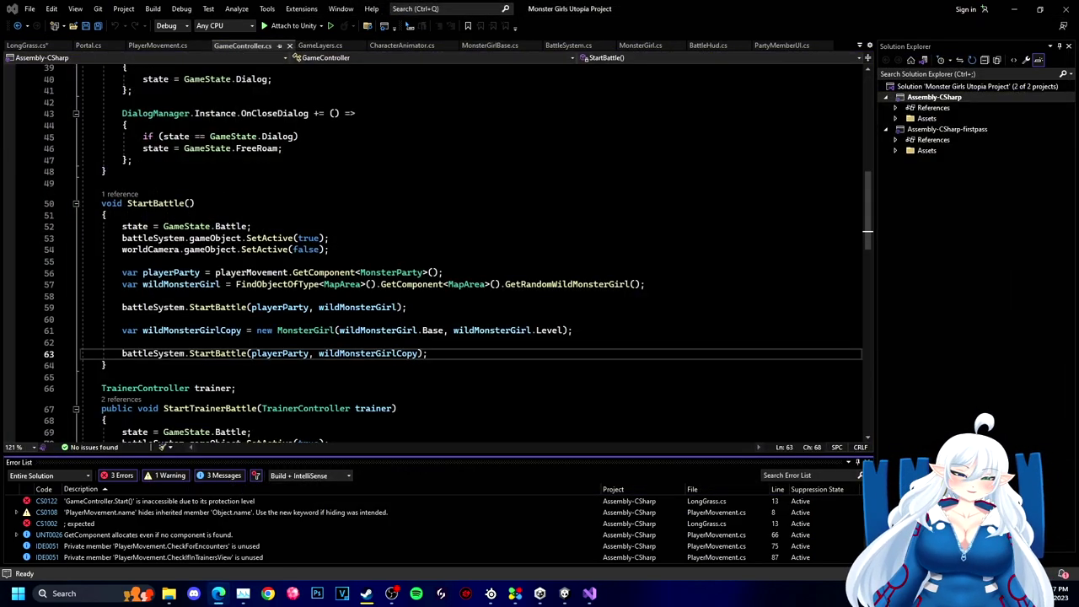
scroll(455, 257, up, 1)
click(101, 238)
text(public)
key(ctrl+s)
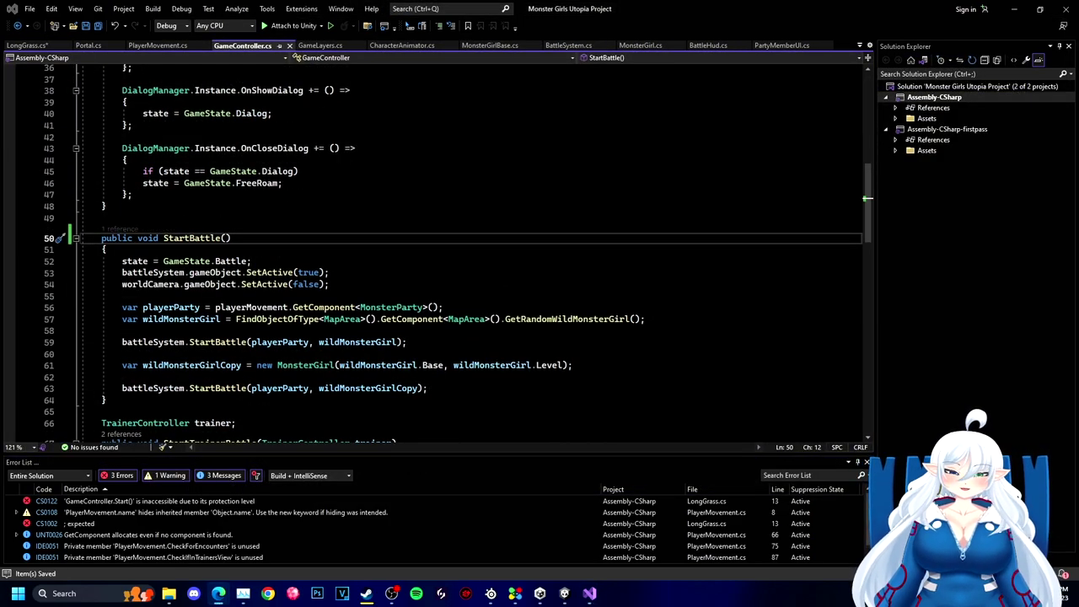
Step: Complete the encounter call in LongGrass.cs as GameController.Instance.StartBattle() and save the file
click(160, 46)
click(27, 46)
text(B)
key(BackSpace)
key(BackSpace)
key(BackSpace)
key(BackSpace)
key(BackSpace)
key(BackSpace)
text(Sta)
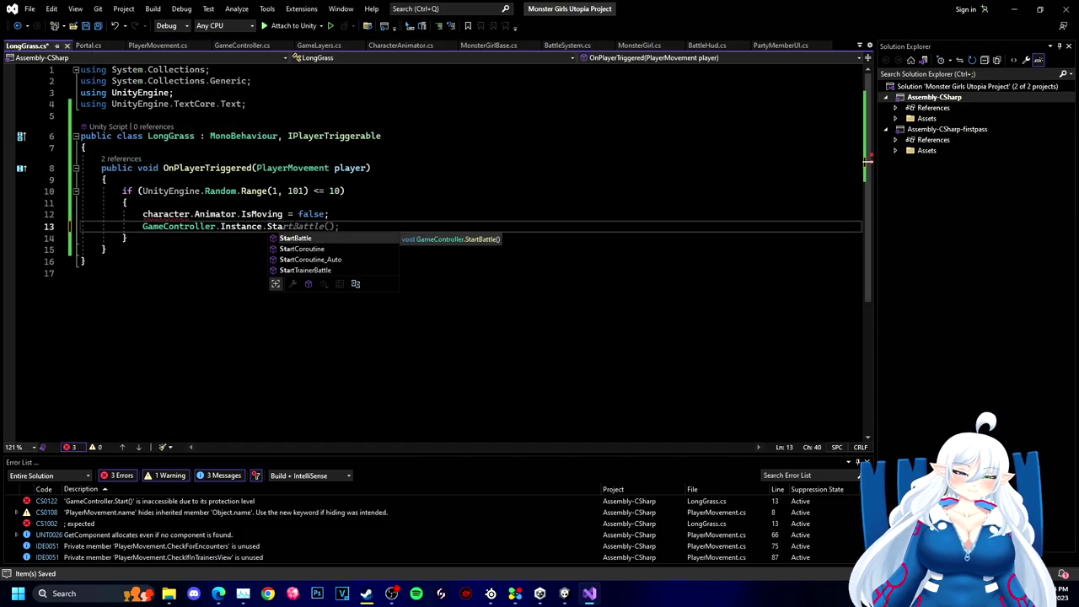
key(Tab)
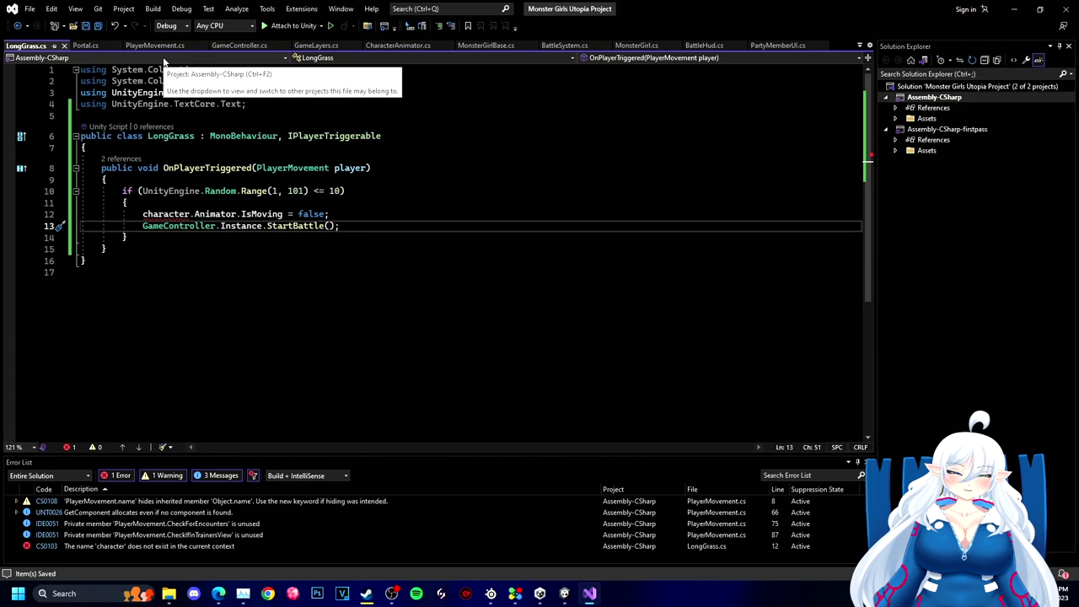
Step: Move the character.Animator.IsMoving = false line from LongGrass.cs into OnMoveOver in PlayerMovement.cs, just before the OnPlayerTriggered call
key(alt+Tab)
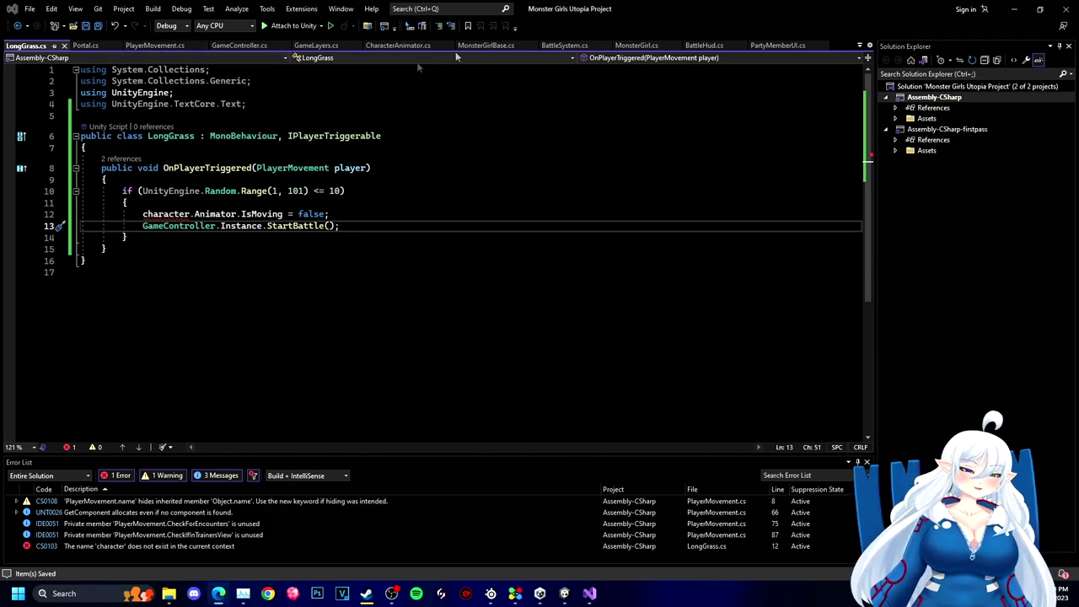
click(133, 47)
scroll(447, 253, down, 20)
click(127, 284)
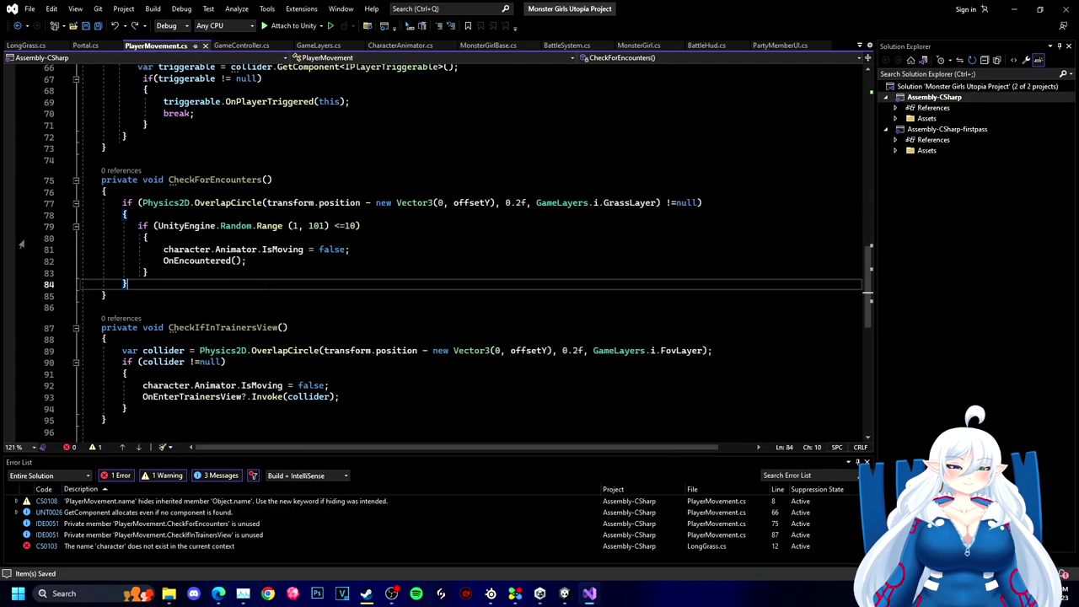
key(alt+Tab)
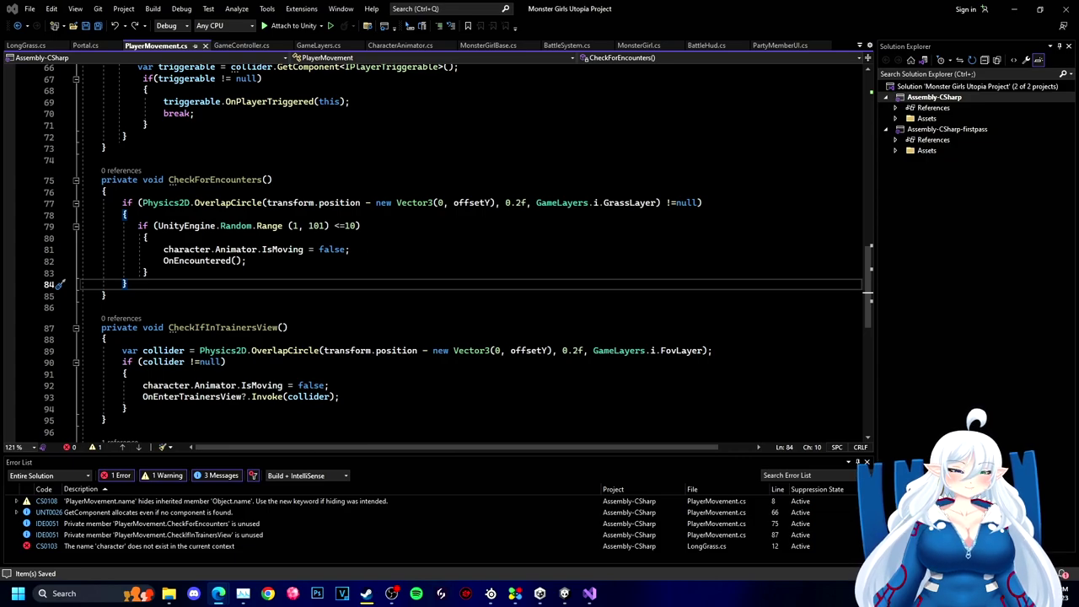
click(350, 250)
scroll(351, 249, up, 7)
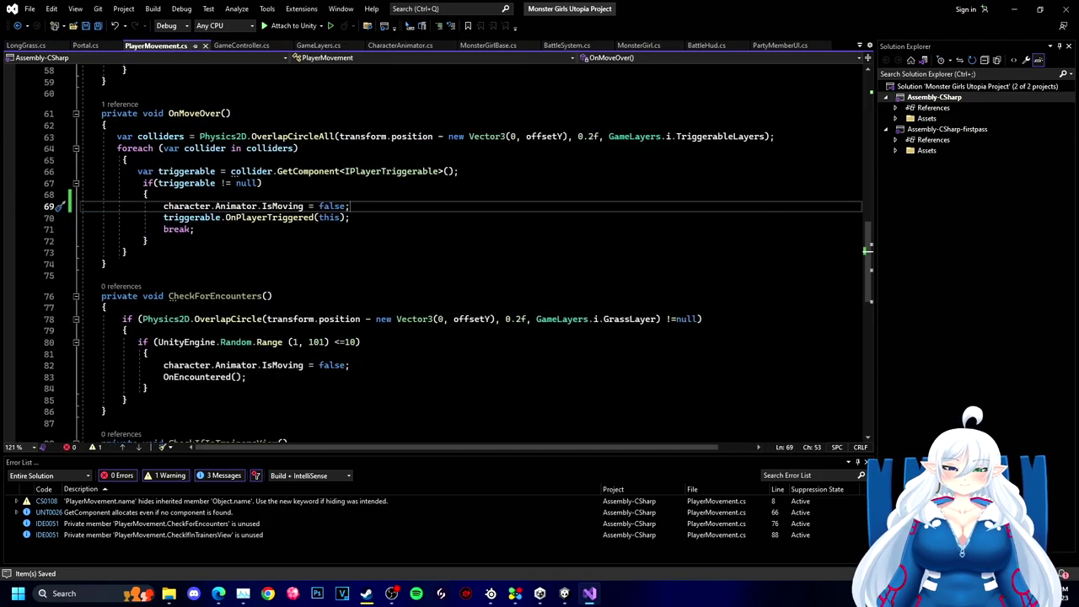
Step: Delete the whole CheckForEncounters method from PlayerMovement.cs
scroll(472, 252, down, 1)
click(107, 377)
drag(107, 376, 107, 229)
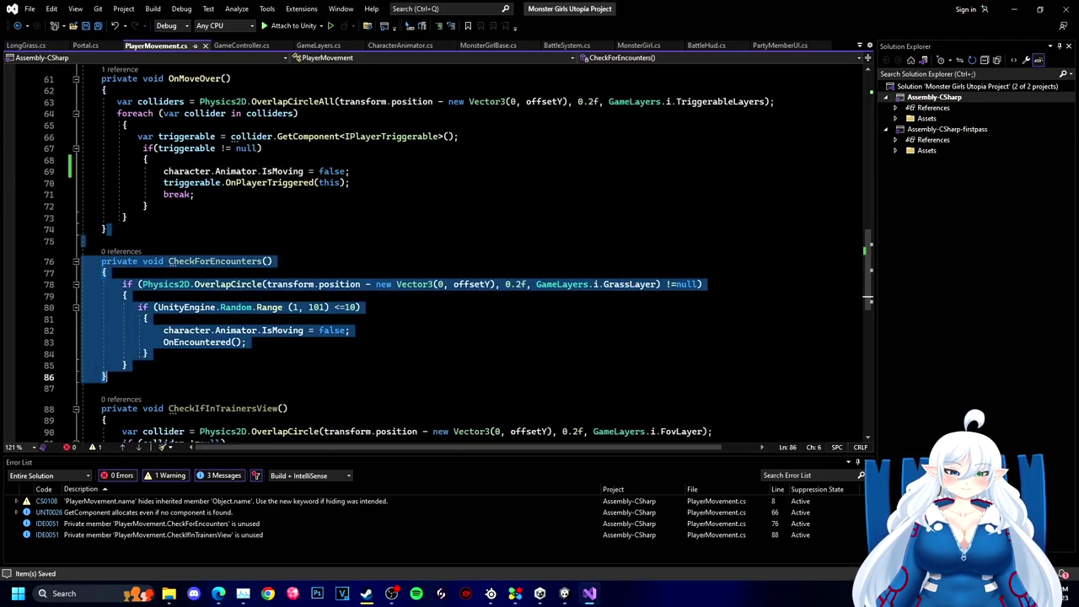
key(BackSpace)
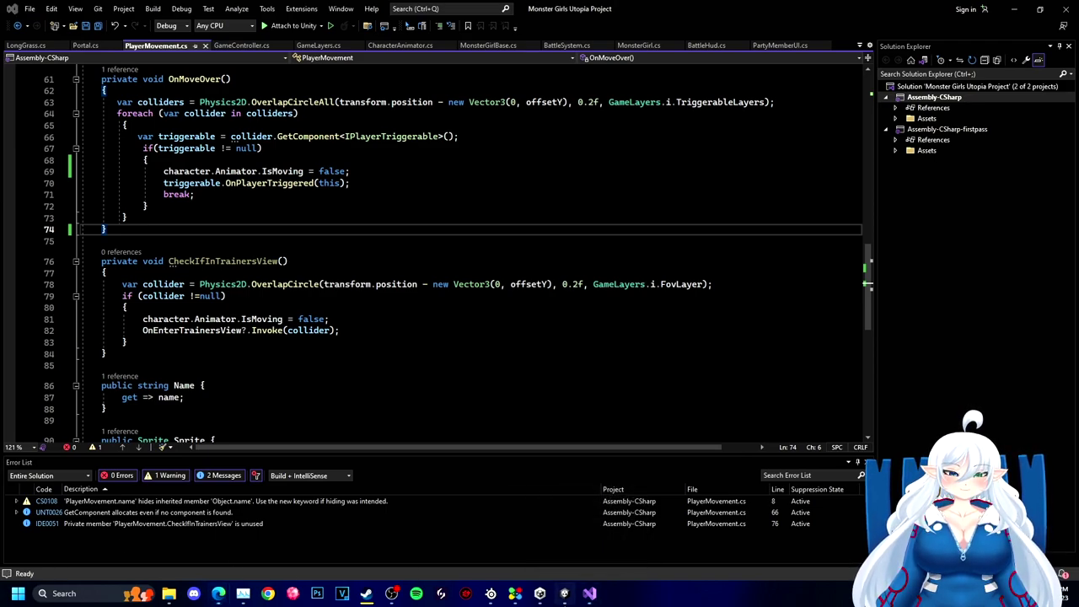
Step: Switch to Unity and create a C# script named TrainerFOV in the Scripts/Characters folder
click(564, 593)
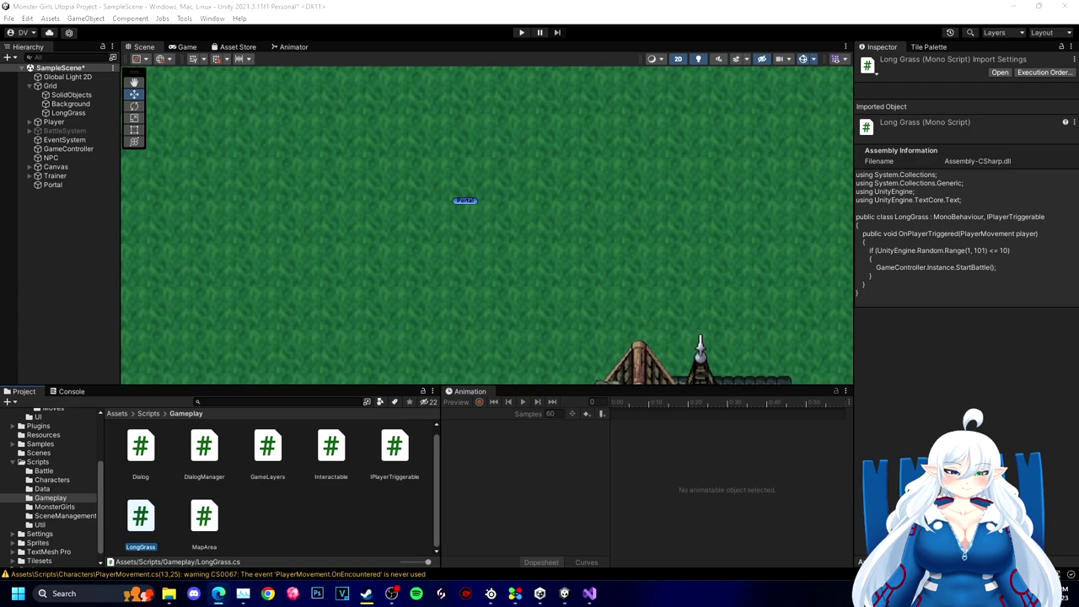
click(147, 414)
double_click(205, 459)
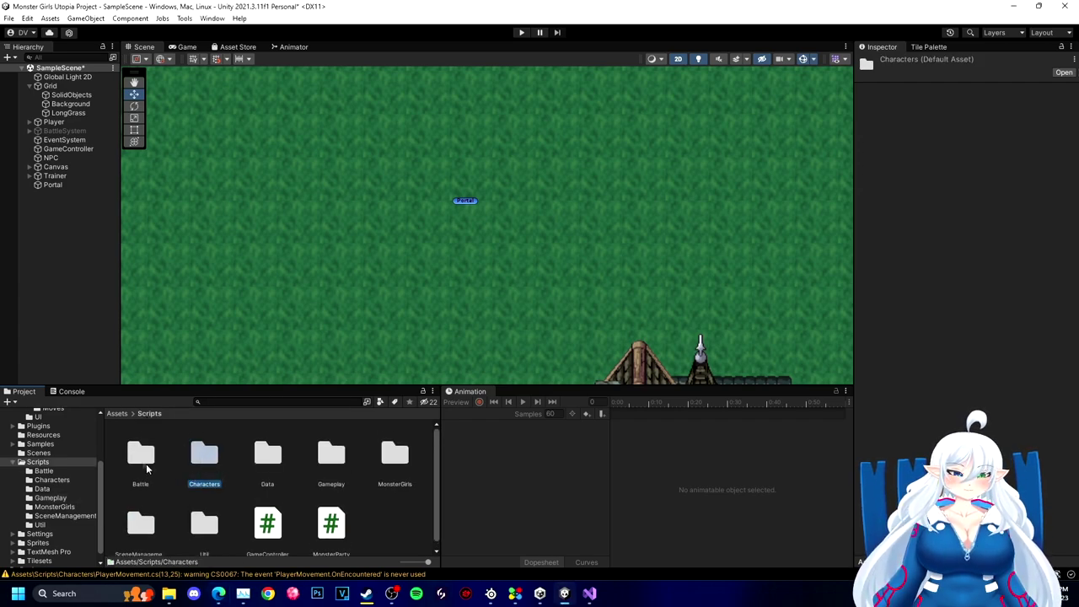
right_click(253, 508)
click(310, 209)
click(502, 59)
text(TrainerFOV)
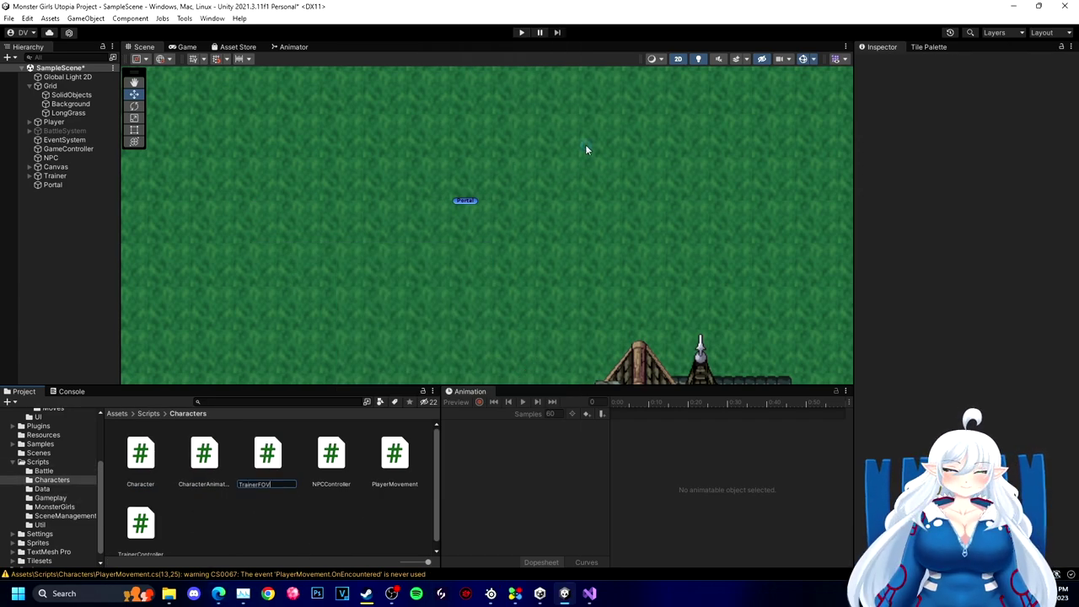
key(Return)
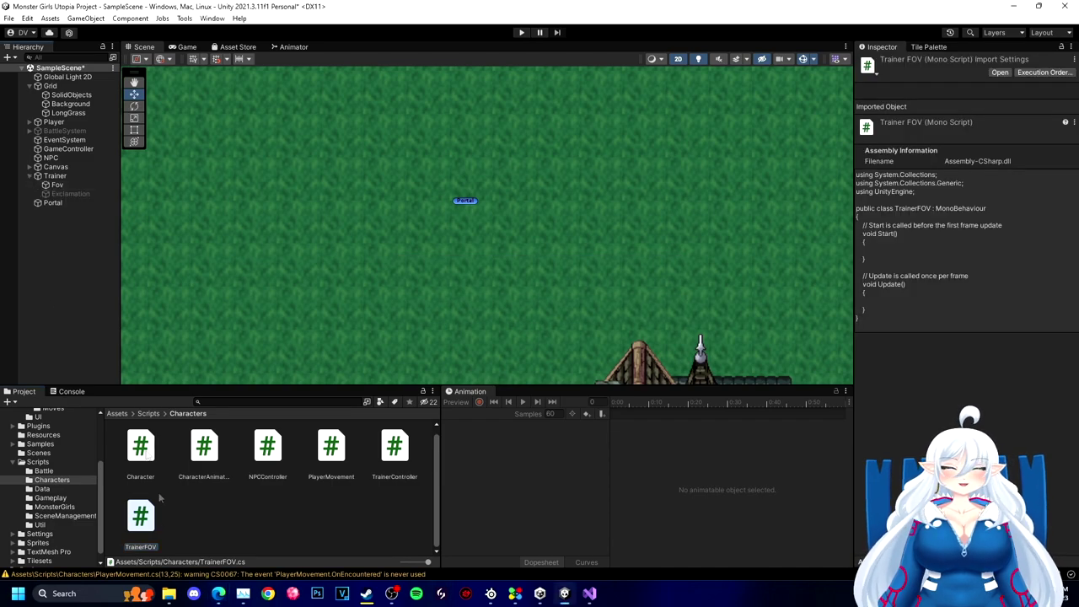
Step: Attach the TrainerFOV script to the Fov object under Trainer and save the scene
click(59, 176)
click(68, 183)
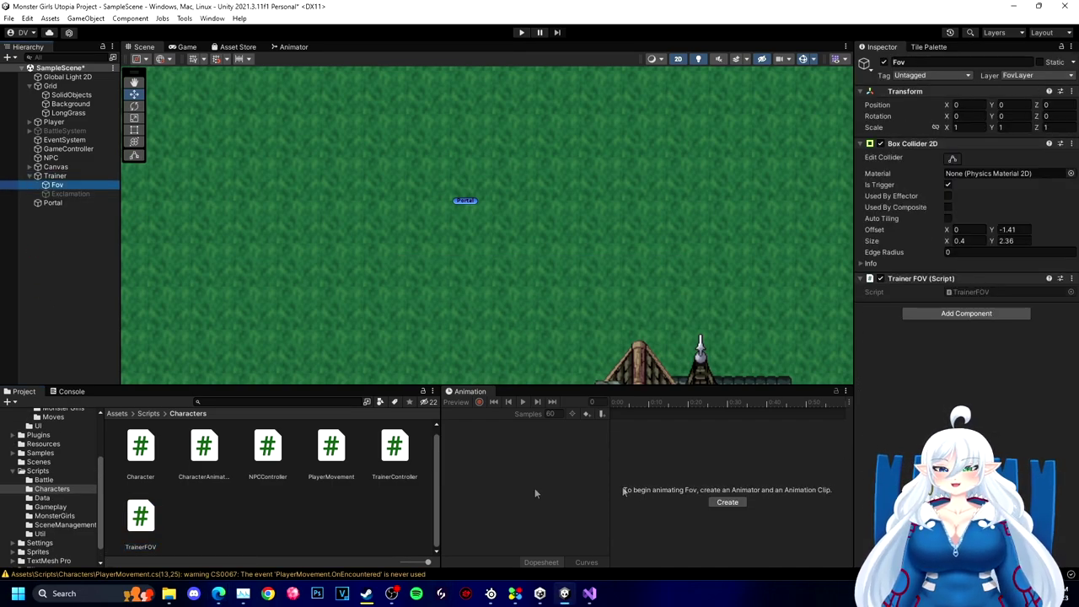
click(260, 505)
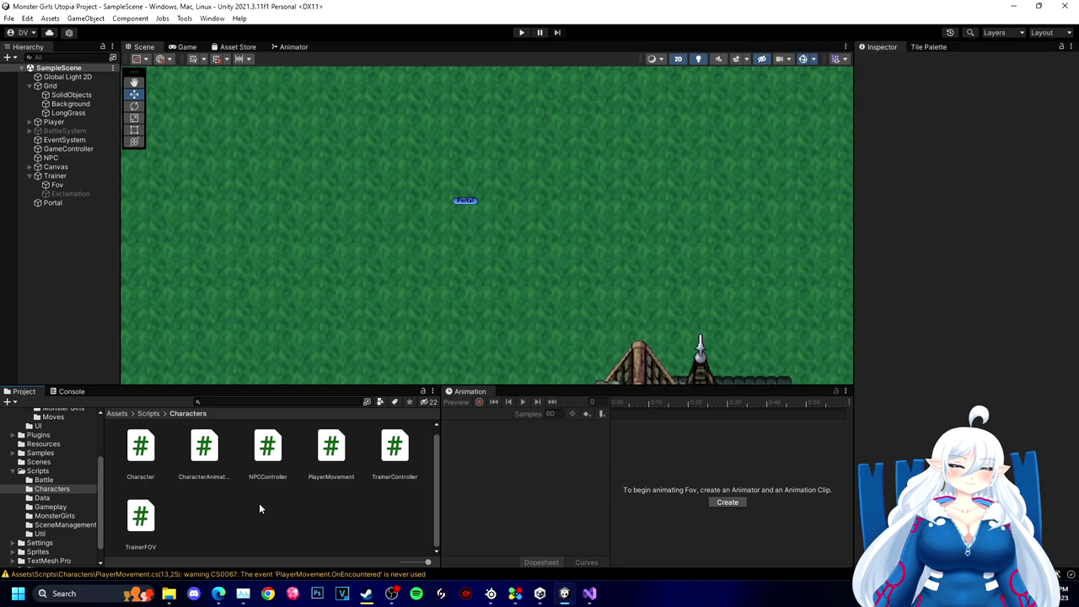
Step: Open the TrainerFOV script and delete its default Start and Update methods
double_click(57, 184)
double_click(140, 516)
click(86, 293)
drag(107, 281, 86, 136)
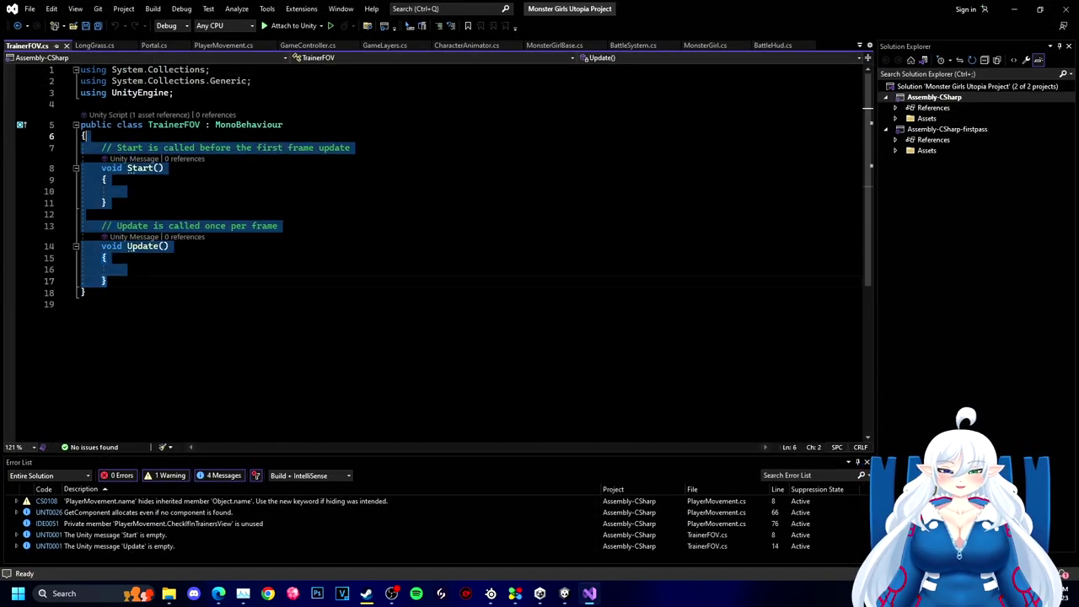
key(Return)
Step: Make the TrainerFOV class implement IPlayerTriggerable and generate its OnPlayerTriggered method stub
click(285, 125)
text(, IPlayerTriggerable)
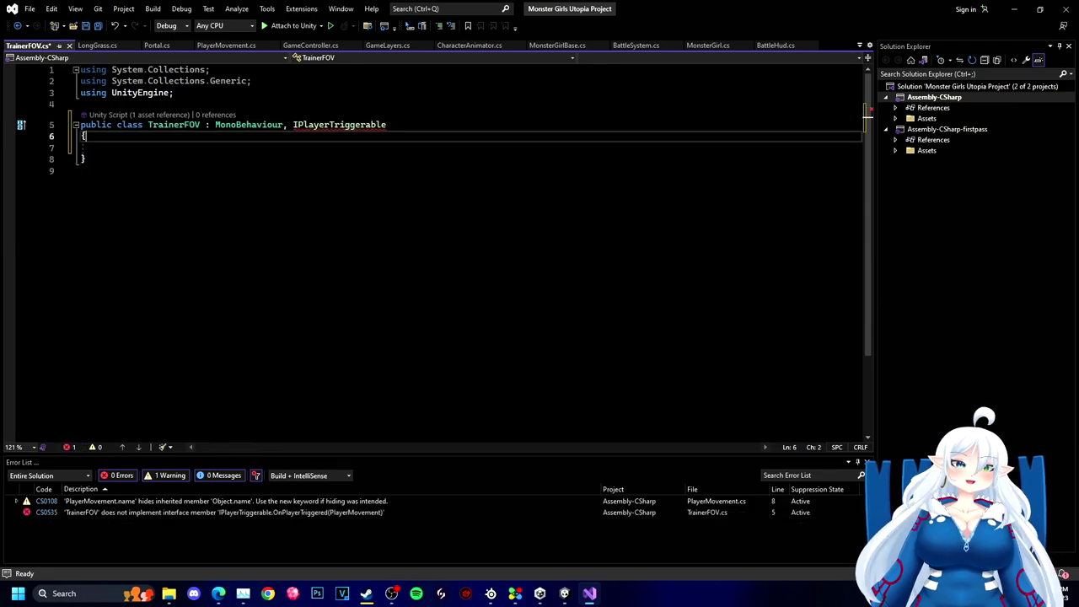
right_click(324, 126)
click(356, 134)
click(80, 140)
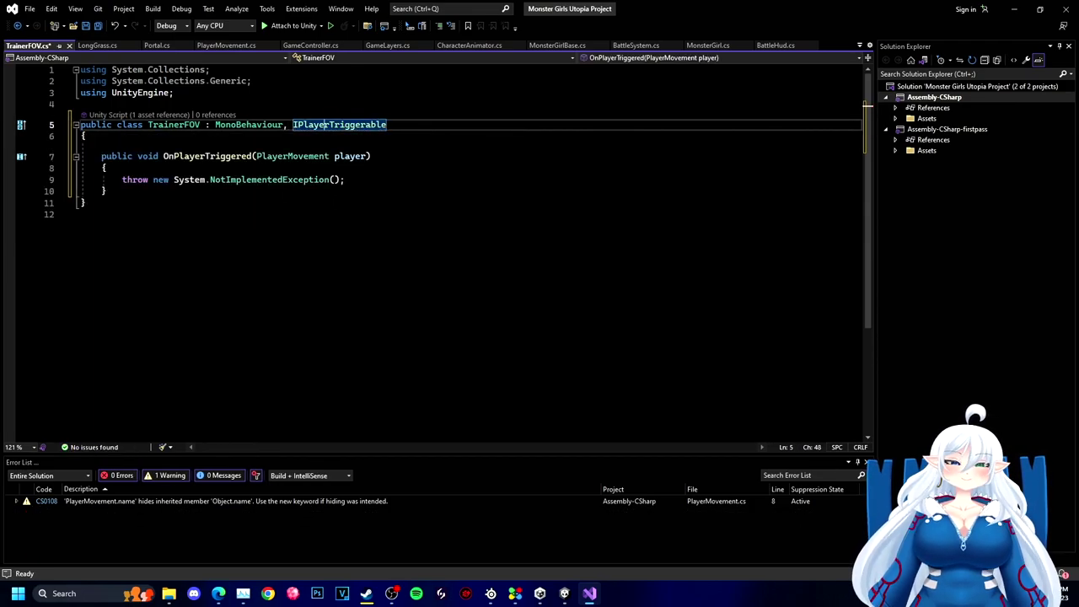
Step: Examine PlayerMovement.cs and the OnEnterTrainersView handler in the Start method of GameController.cs
click(226, 45)
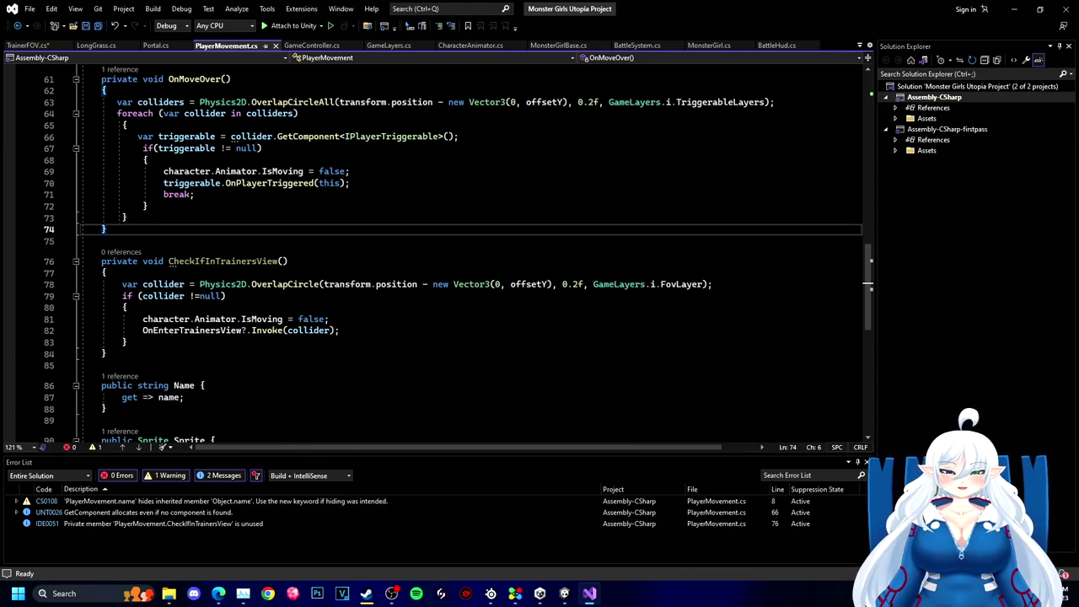
scroll(113, 255, up, 20)
scroll(110, 280, down, 9)
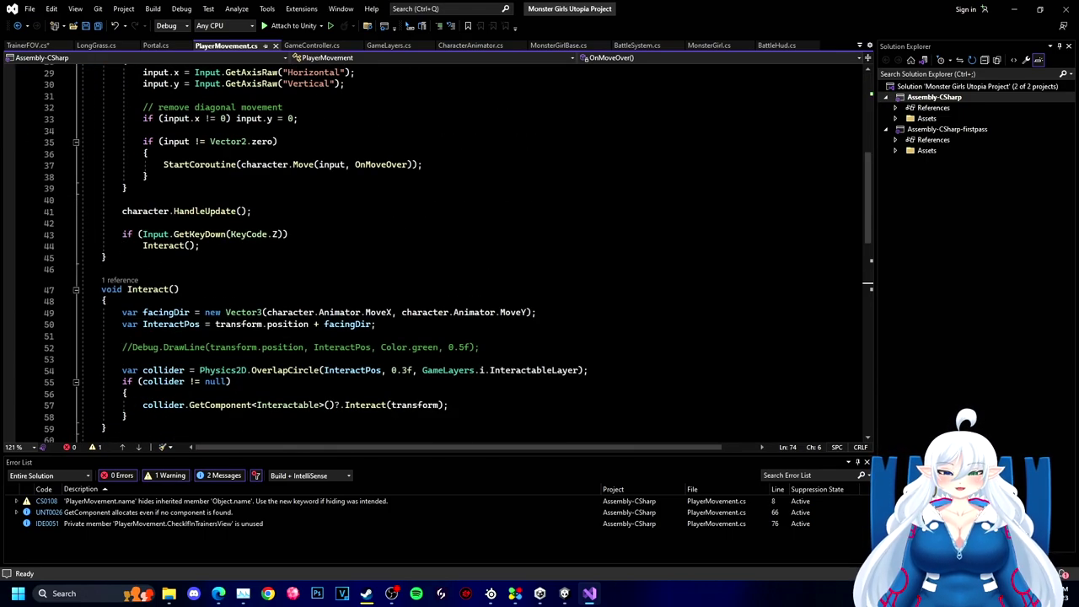
click(311, 45)
scroll(446, 253, down, 1)
scroll(446, 253, up, 14)
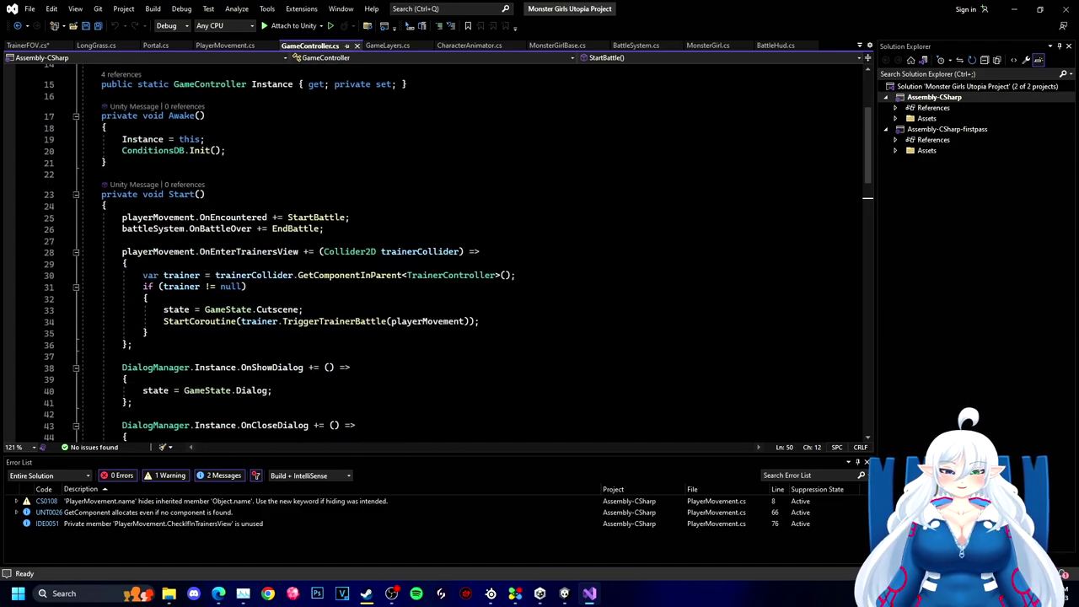
drag(122, 253, 318, 254)
click(318, 254)
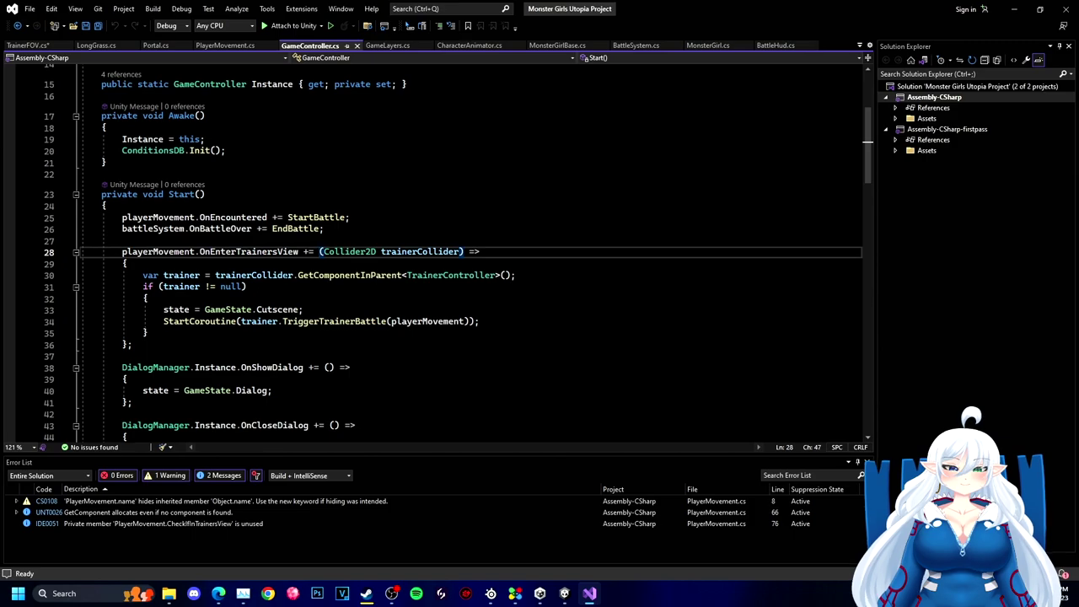
drag(318, 253, 133, 345)
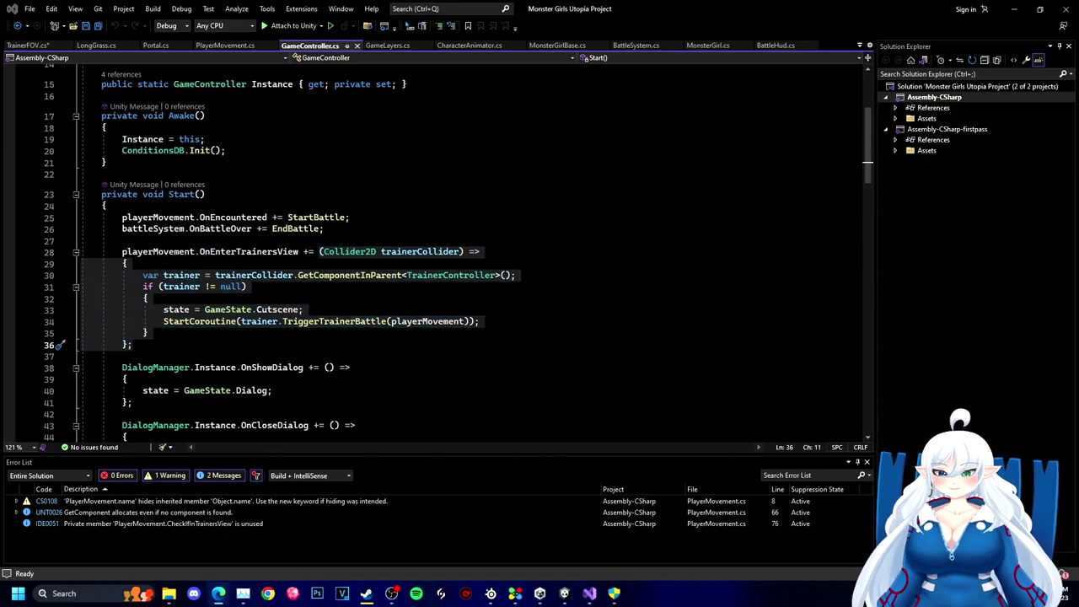
Step: Add an empty public void OnEnterTrainerView() method between StartTrainerBattle and EndBattle in GameController.cs
scroll(472, 251, down, 18)
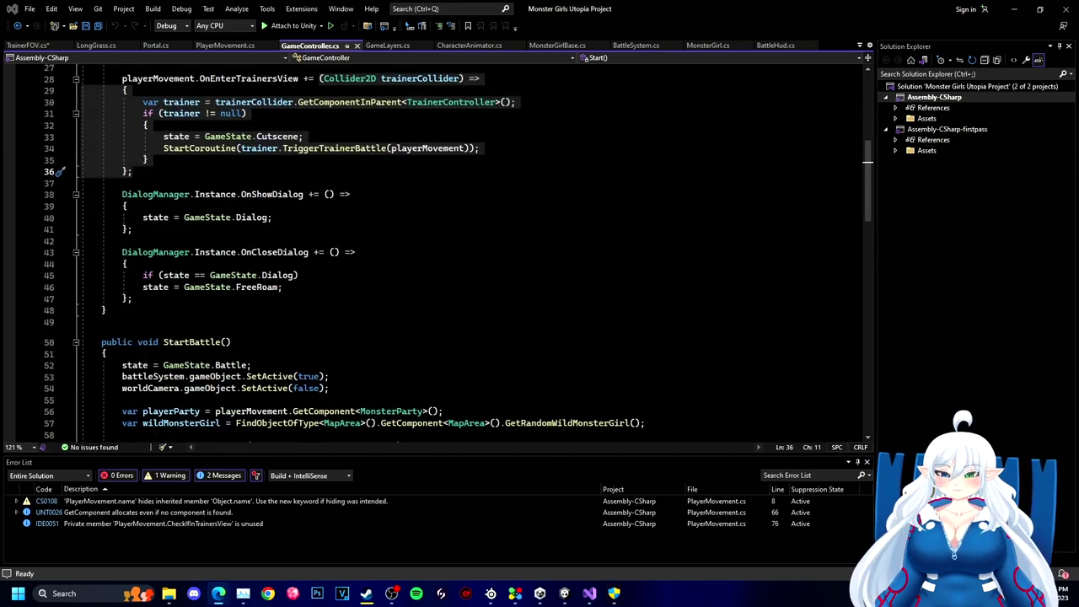
click(102, 236)
key(Return)
key(Return)
key(Up)
text(public void OnEnterTrainerView)
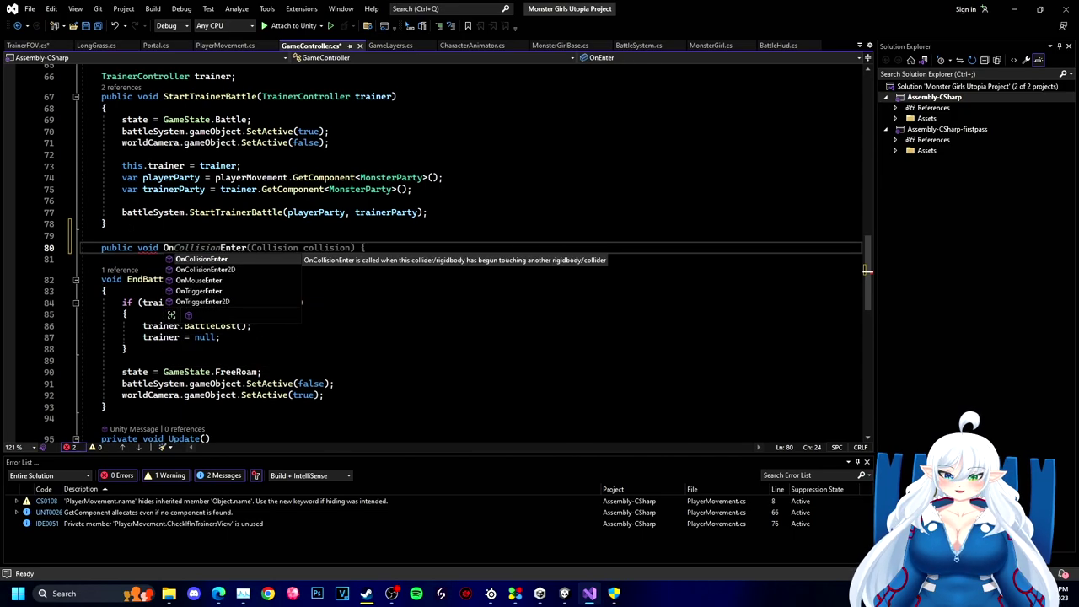
text(()
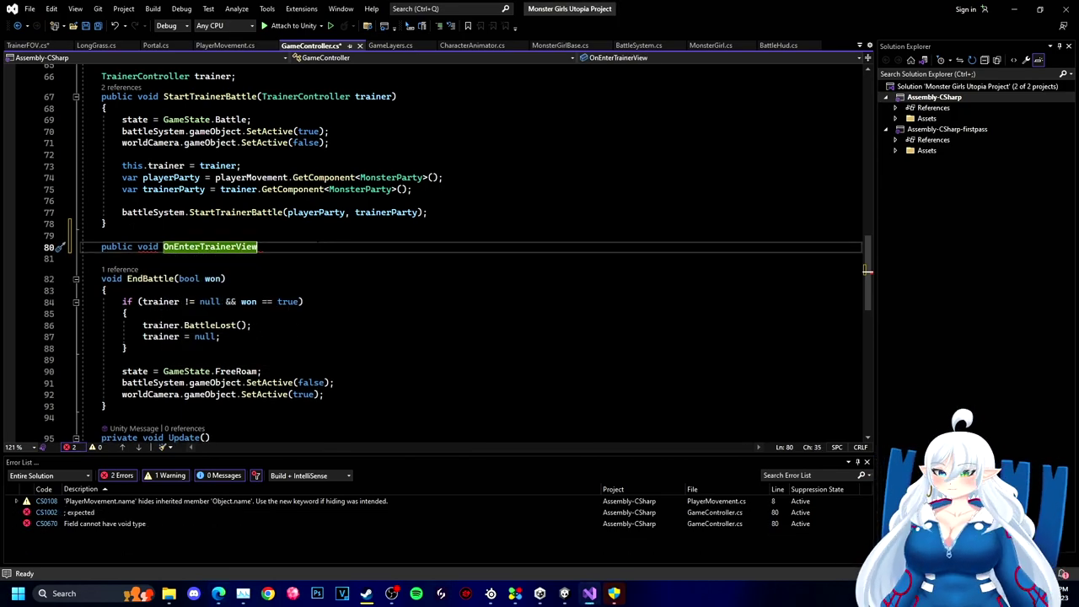
text())
key(Return)
text({)
key(Return)
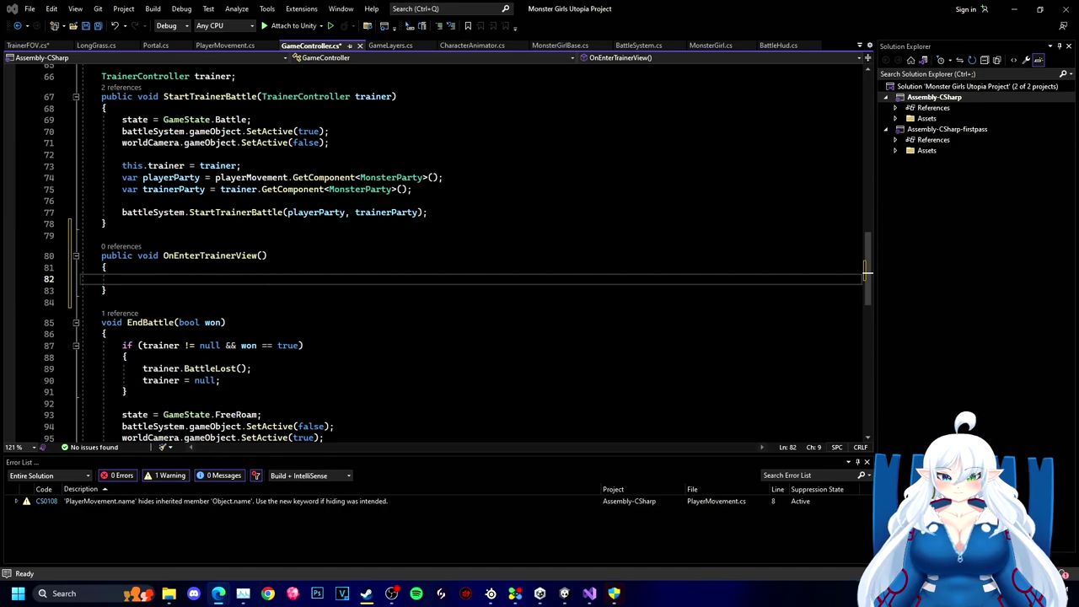
Step: Give the OnEnterTrainerView method a TrainerController trainer parameter
key(Up)
key(Up)
key(End)
key(Left)
text(TrainerController, trainer)
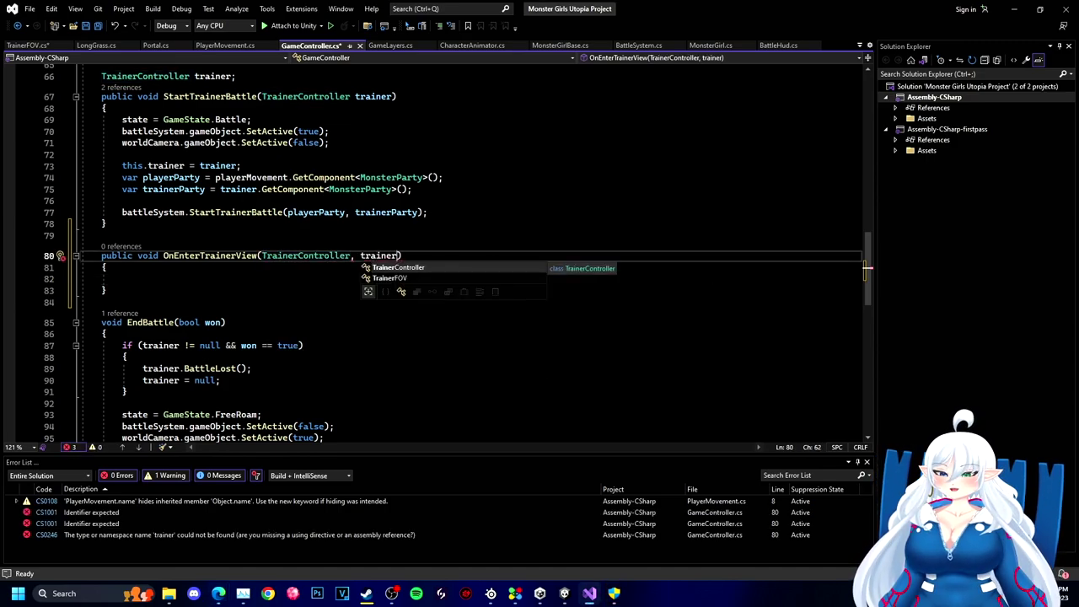
key(alt+Tab)
key(ctrl+s)
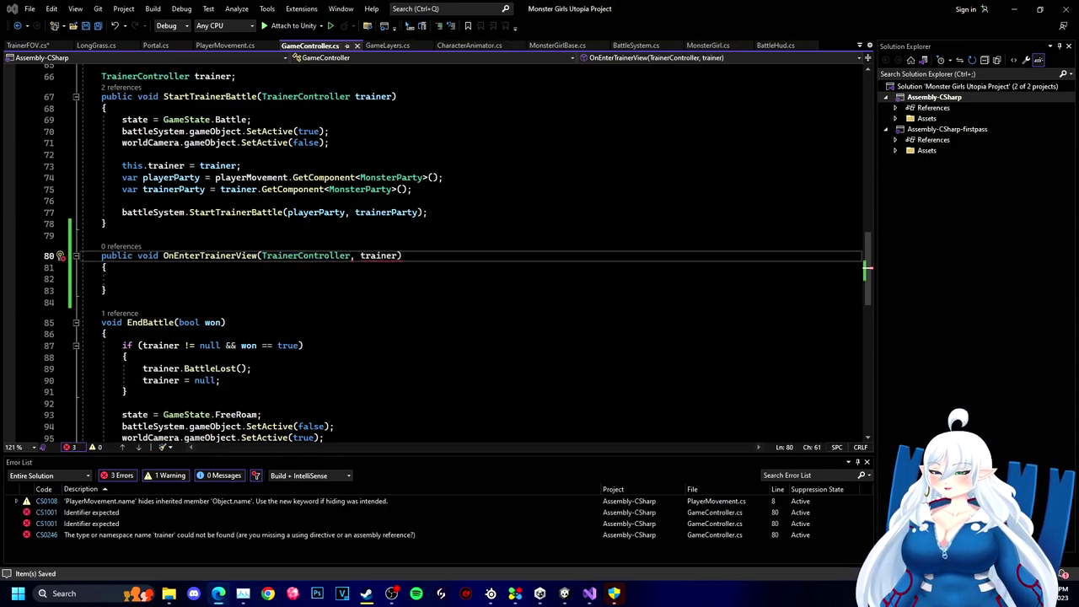
click(355, 255)
key(BackSpace)
Step: Copy the GameState.Cutscene assignment and the TriggerTrainerBattle coroutine call from the Start handler into OnEnterTrainerView, and save the file
scroll(422, 253, up, 16)
drag(164, 242, 480, 253)
key(ctrl+c)
scroll(421, 253, down, 16)
scroll(337, 253, up, 1)
click(169, 278)
key(ctrl+v)
key(ctrl+s)
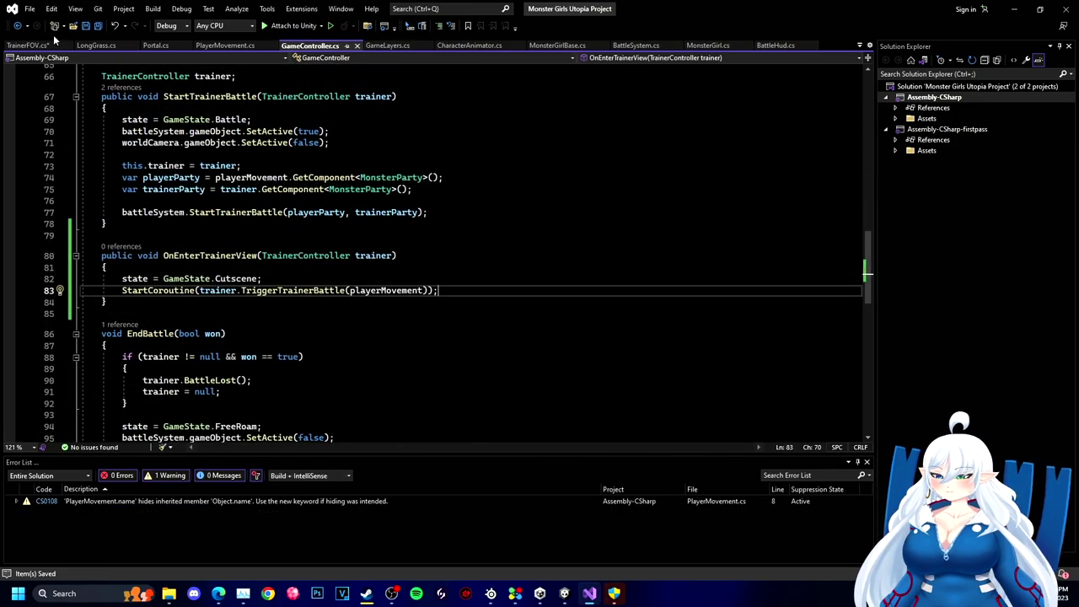
Step: In TrainerFOV.cs, replace the OnPlayerTriggered placeholder with GameController.Instance.OnEnterTrainerView(GetComponentInParent<TrainerController>()); and save
click(41, 45)
key(shift+Home)
text(GameController.Instance)
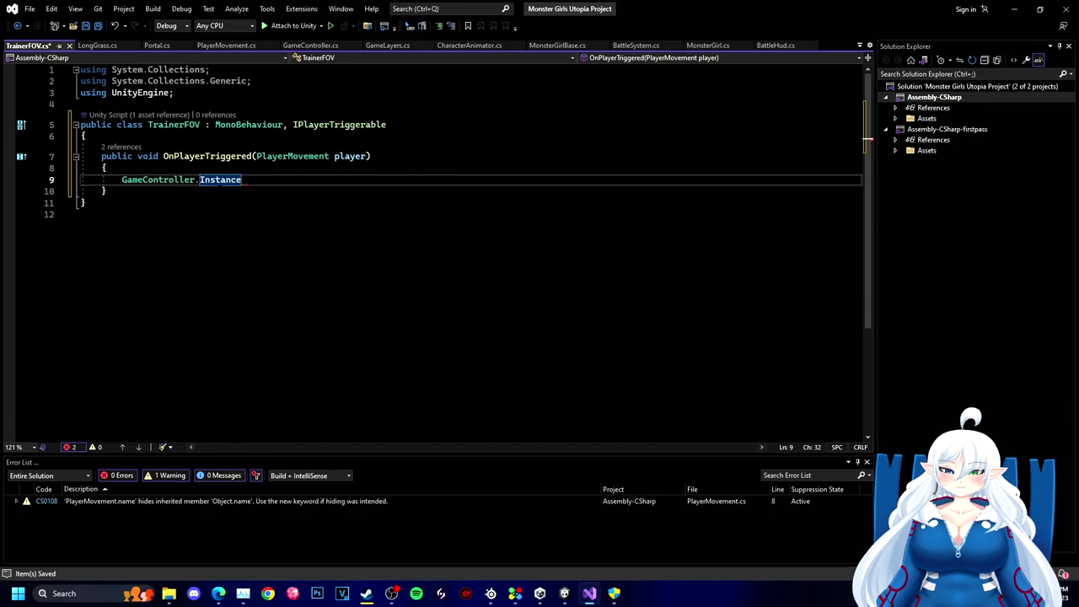
text(.OnEnterTrainerView(GetComponentInParent)
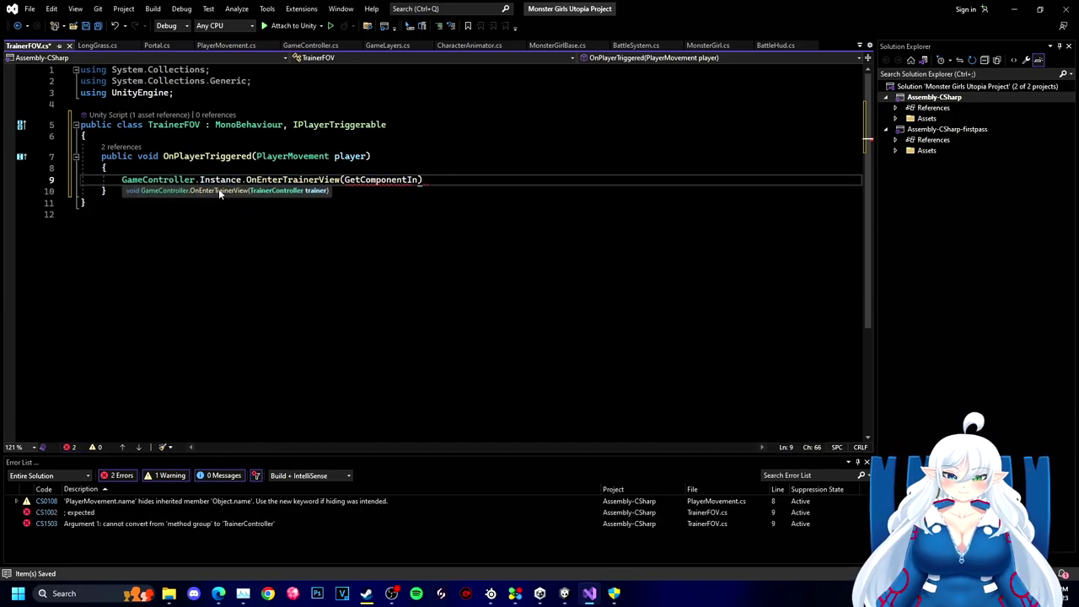
key(alt+Tab)
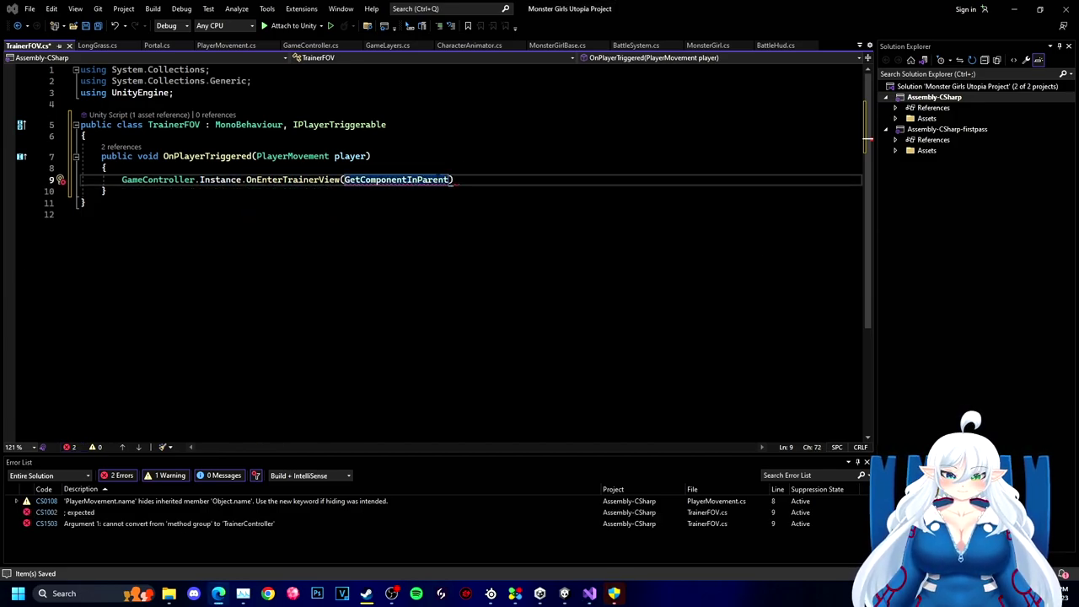
key(alt+Tab)
text(<TrainerController>())
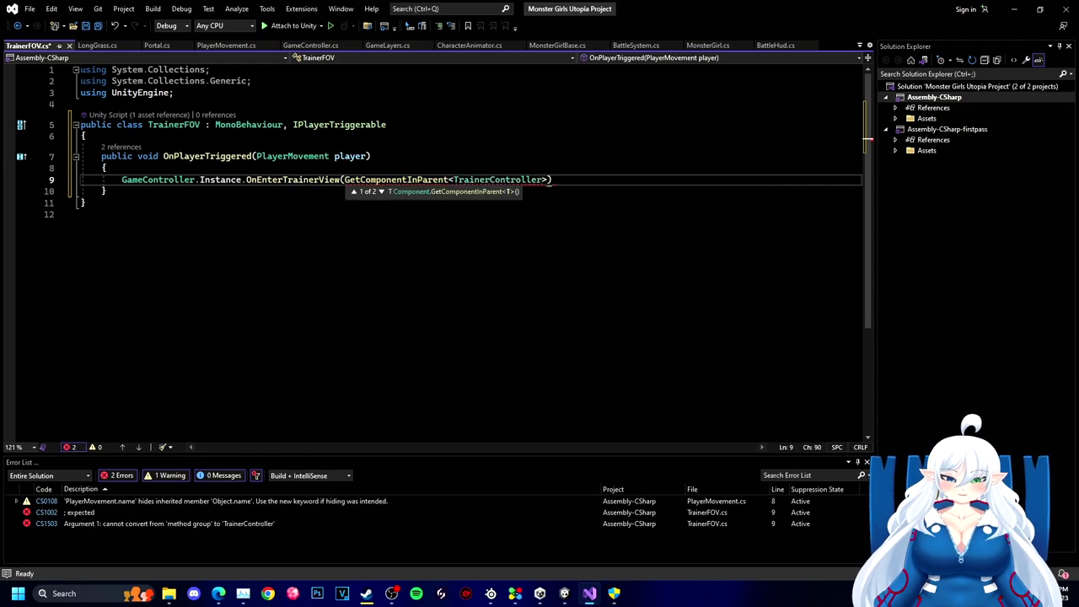
text();)
key(ctrl+s)
Step: Remove the entire playerMovement.OnEnterTrainersView handler from the Start method in GameController.cs
click(319, 46)
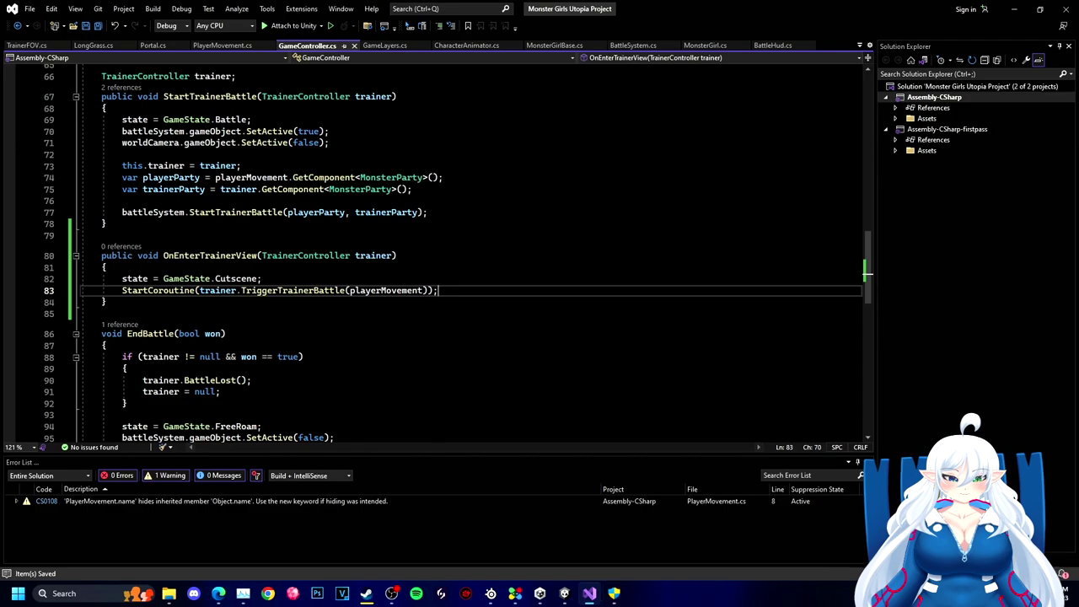
scroll(447, 253, up, 17)
drag(123, 287, 123, 391)
click(673, 15)
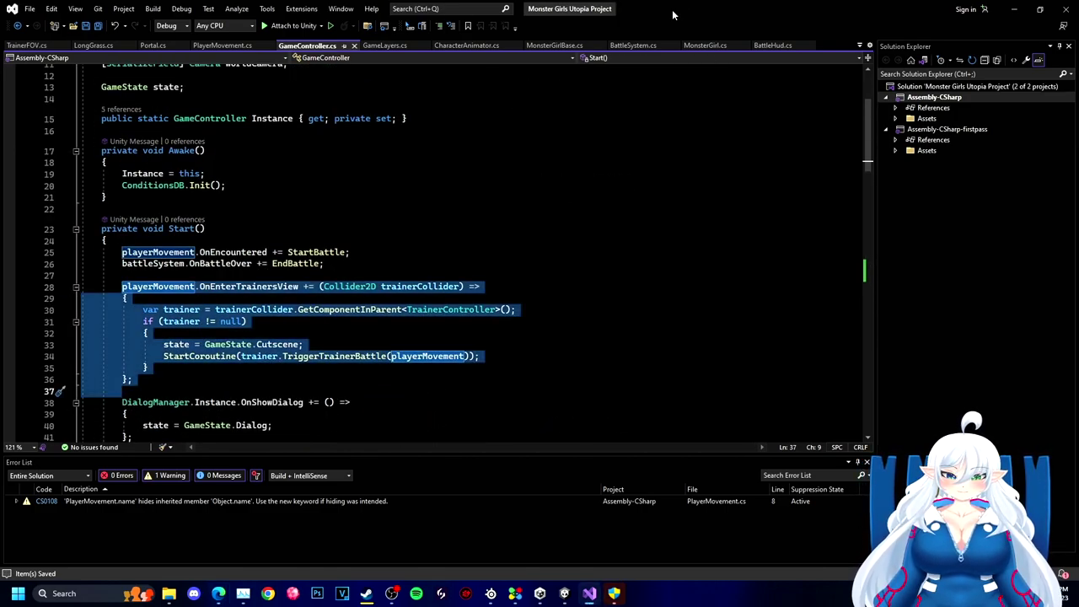
key(ctrl+x)
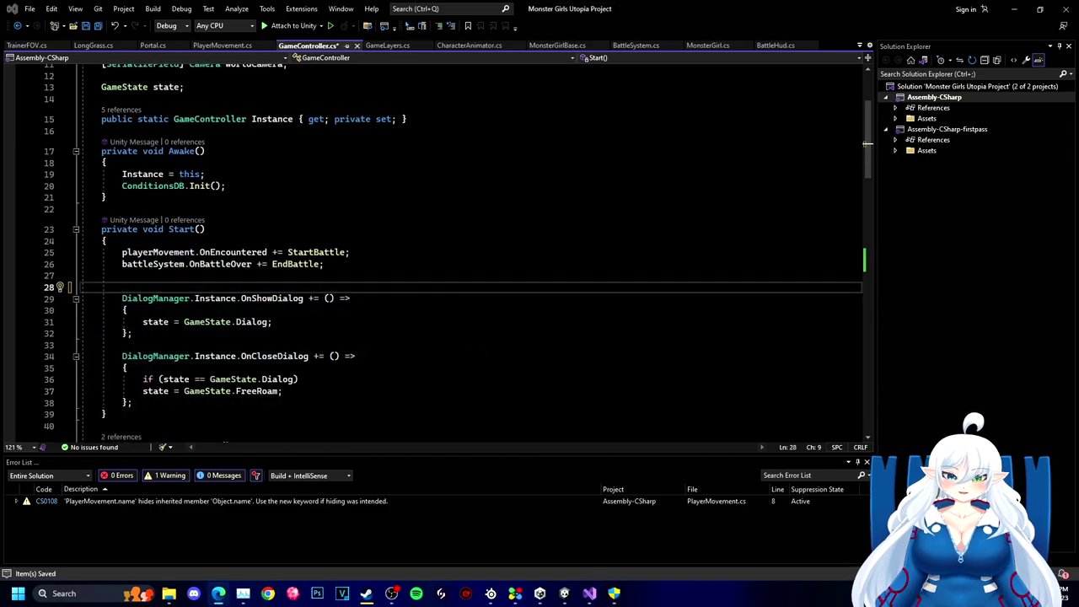
Step: Delete the playerMovement.OnEncountered += StartBattle line from Start in GameController.cs and save the file
click(350, 252)
drag(349, 252, 107, 241)
key(BackSpace)
key(ctrl+s)
Step: Remove the OnEncountered and OnEnterTrainersView event declarations from PlayerMovement.cs
key(ctrl+Tab)
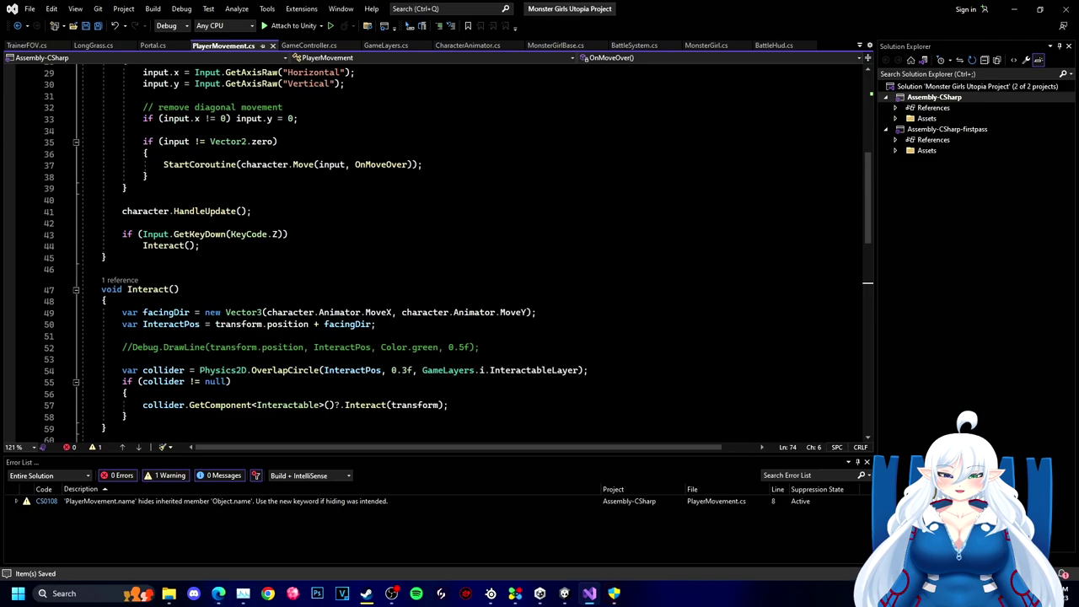
scroll(438, 253, up, 2)
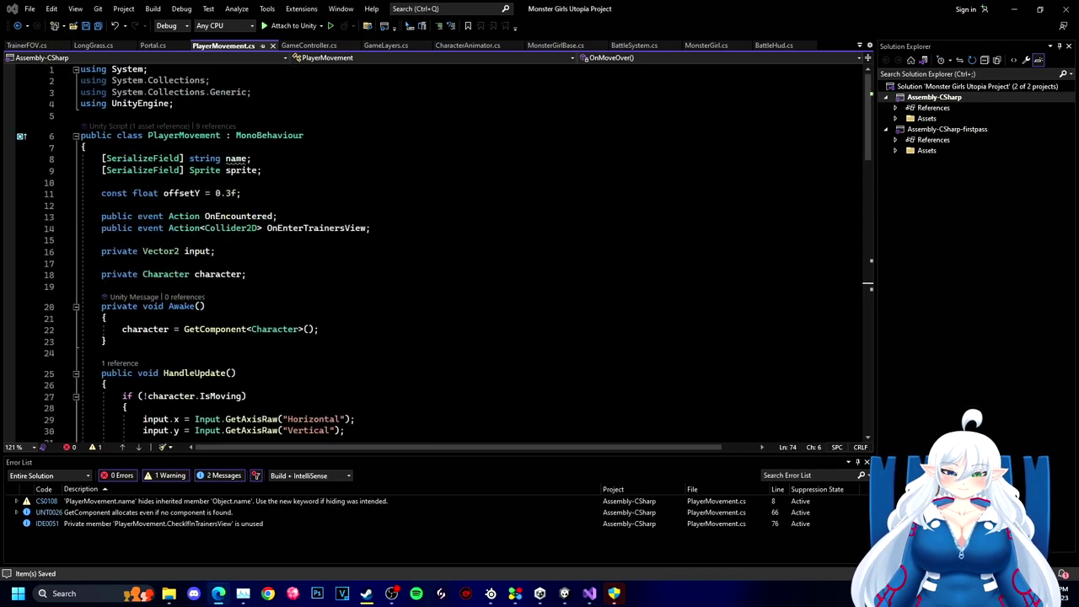
drag(371, 228, 252, 194)
key(ctrl+x)
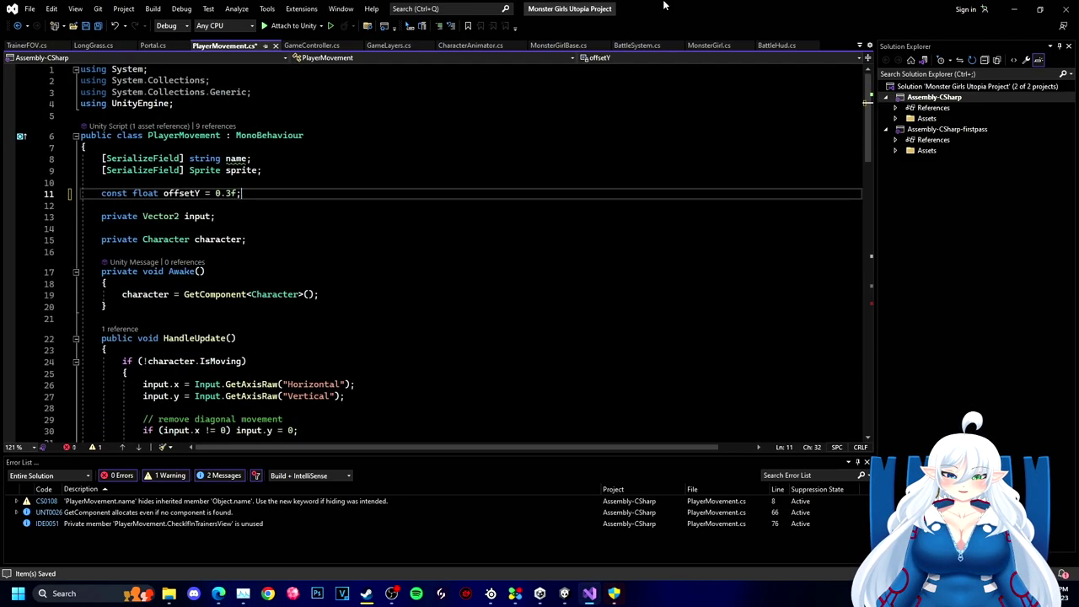
Step: Delete the whole CheckIfInTrainersView method from PlayerMovement.cs and save the file
scroll(472, 252, down, 20)
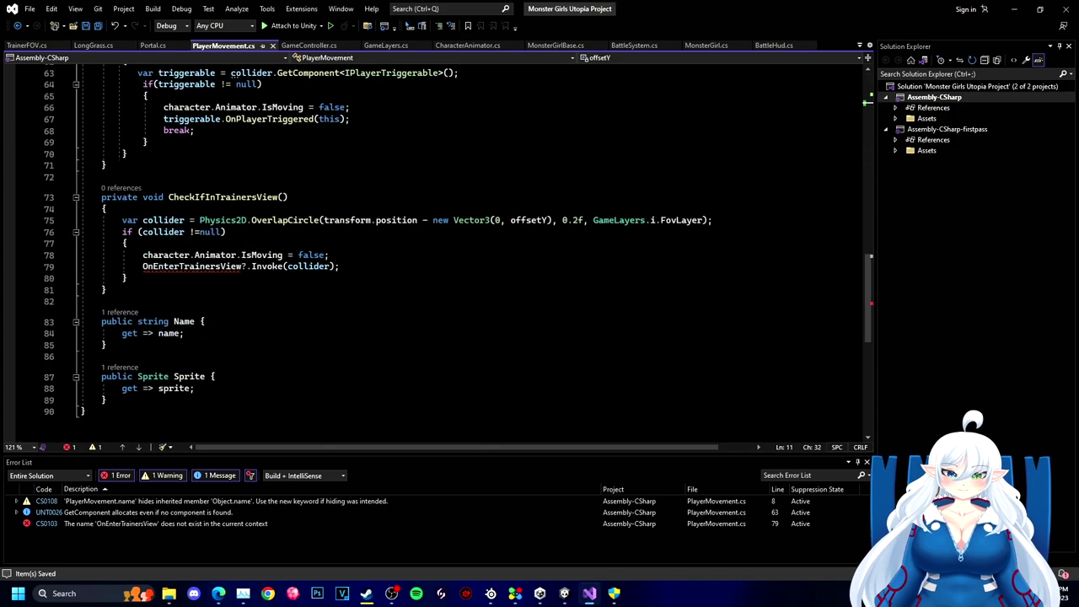
click(107, 301)
click(107, 289)
shift+click(107, 165)
key(BackSpace)
key(ctrl+s)
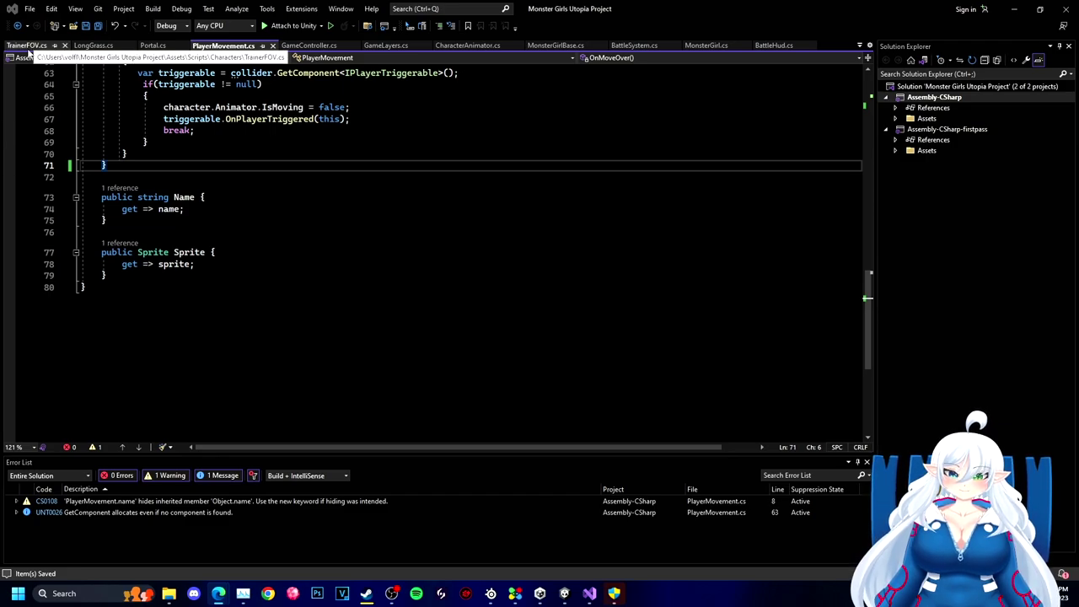
scroll(421, 252, up, 20)
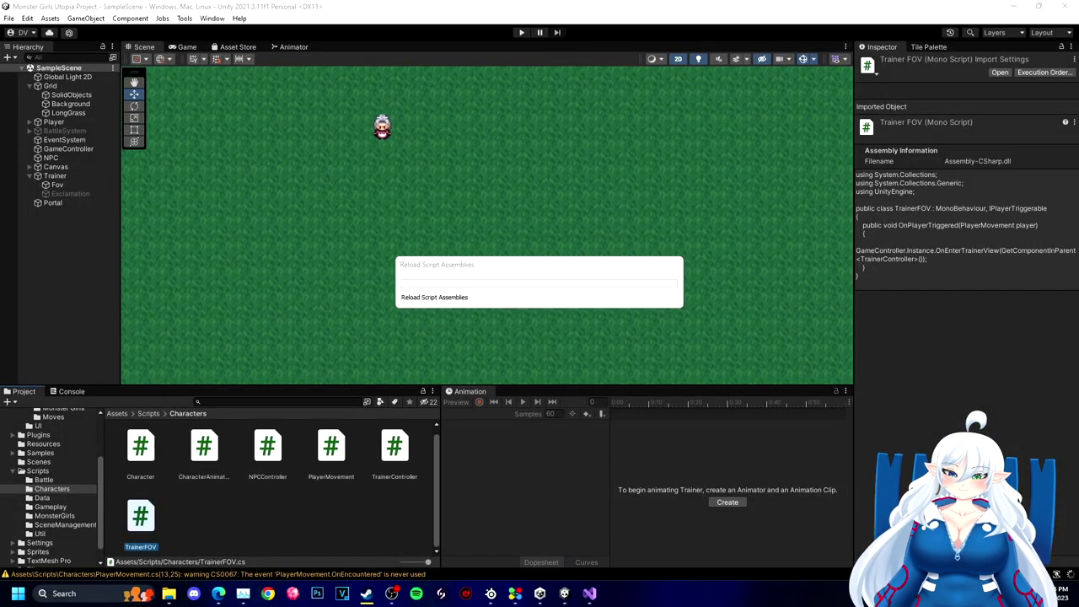
Step: Switch to Unity, play the game, walk the player through the long grass to test the battle encounter, and stop the game
click(521, 32)
key(Right)
key(Down)
key(Left)
key(Right)
key(Down)
key(z)
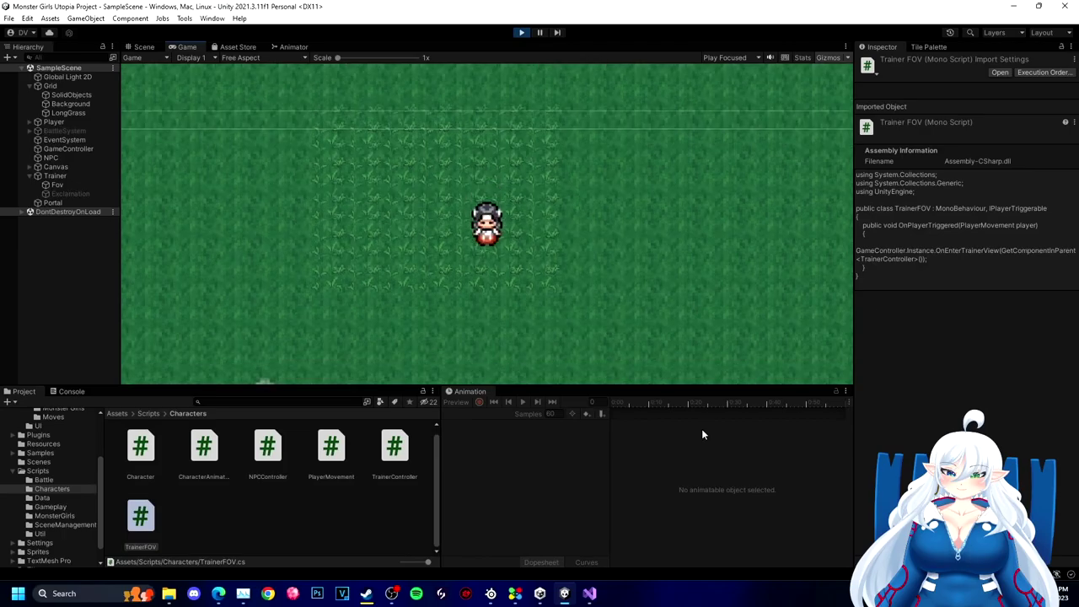
key(Left)
key(z)
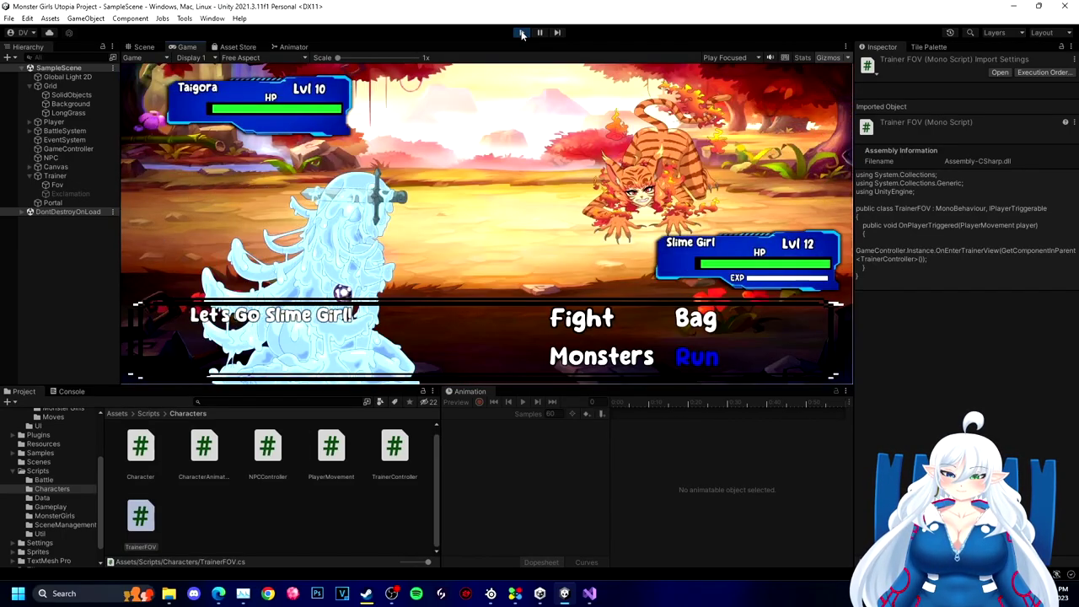
click(521, 33)
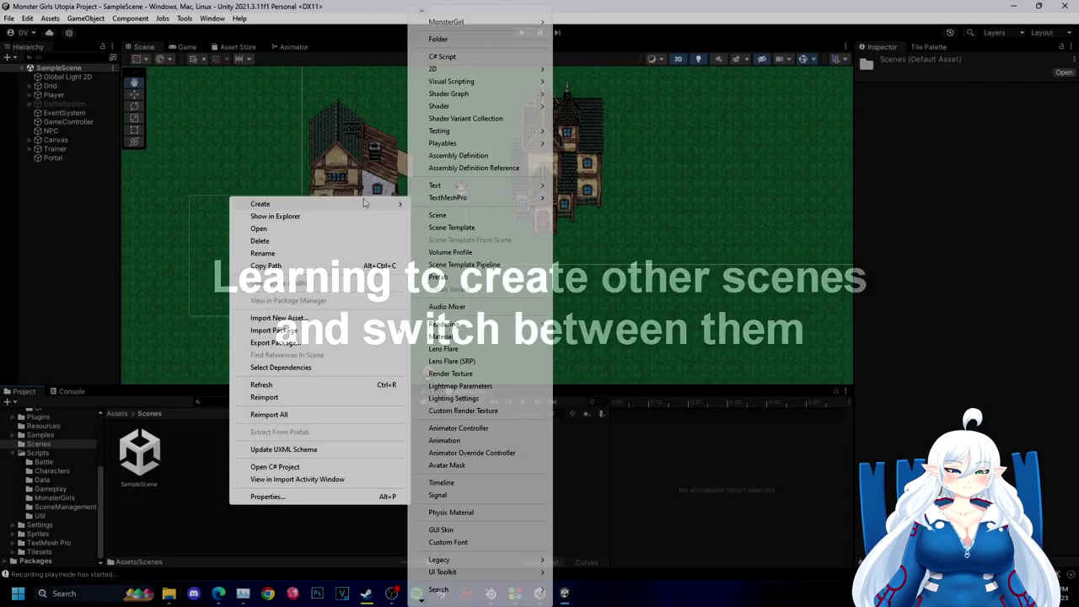
Step: Create a scene named Pixie Forest in the Scenes folder and rename SampleScene as Home Town
click(451, 213)
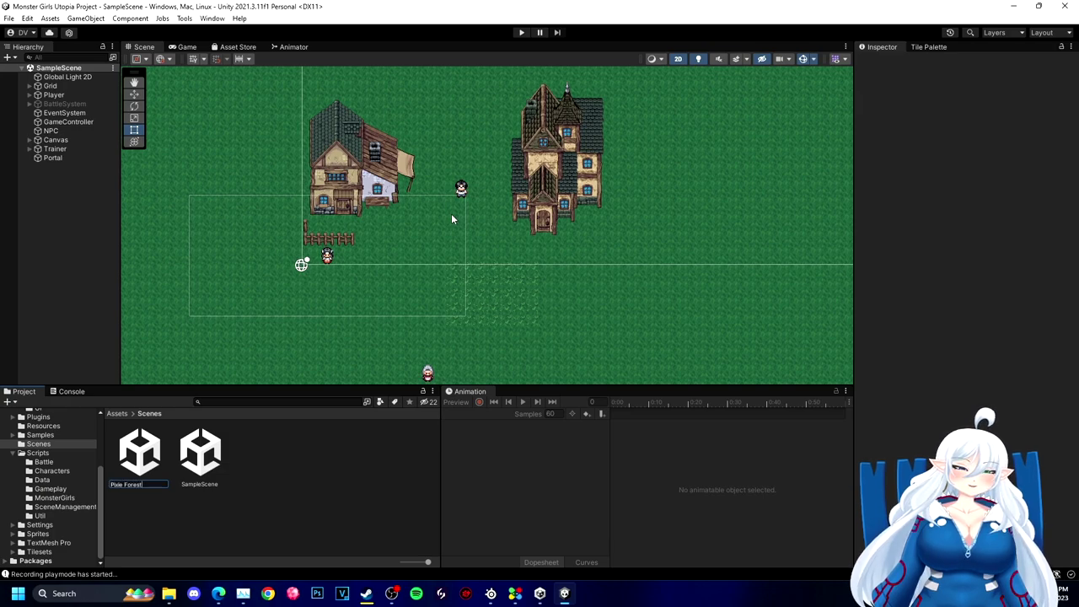
key(Return)
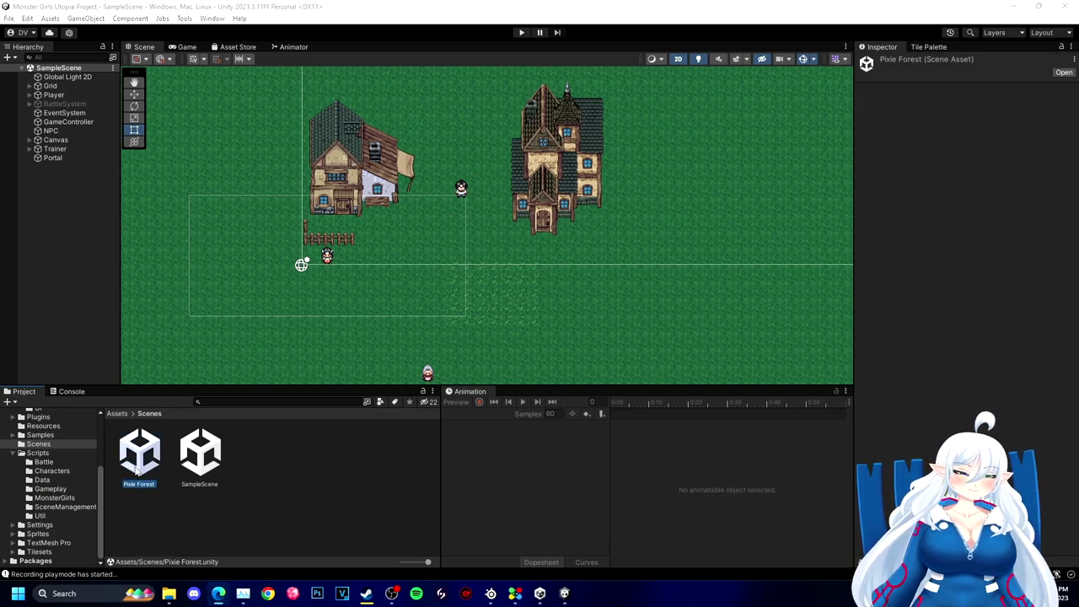
click(198, 483)
click(198, 485)
text(Home Town)
key(Return)
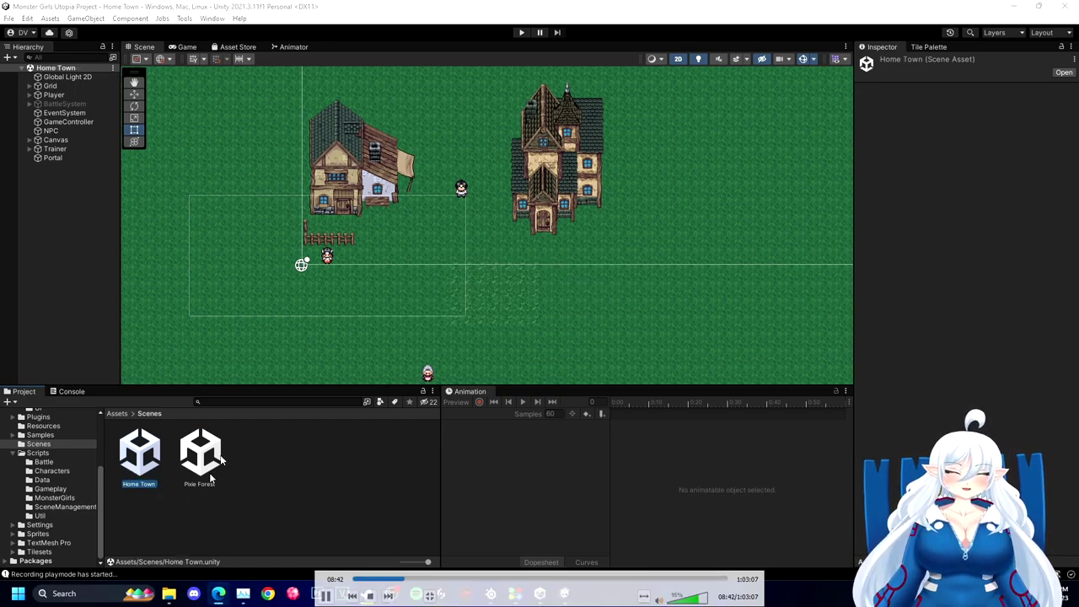
Step: Open the Pixie Forest scene and select its Main Camera
double_click(210, 473)
click(64, 77)
middle_drag(349, 243, 484, 224)
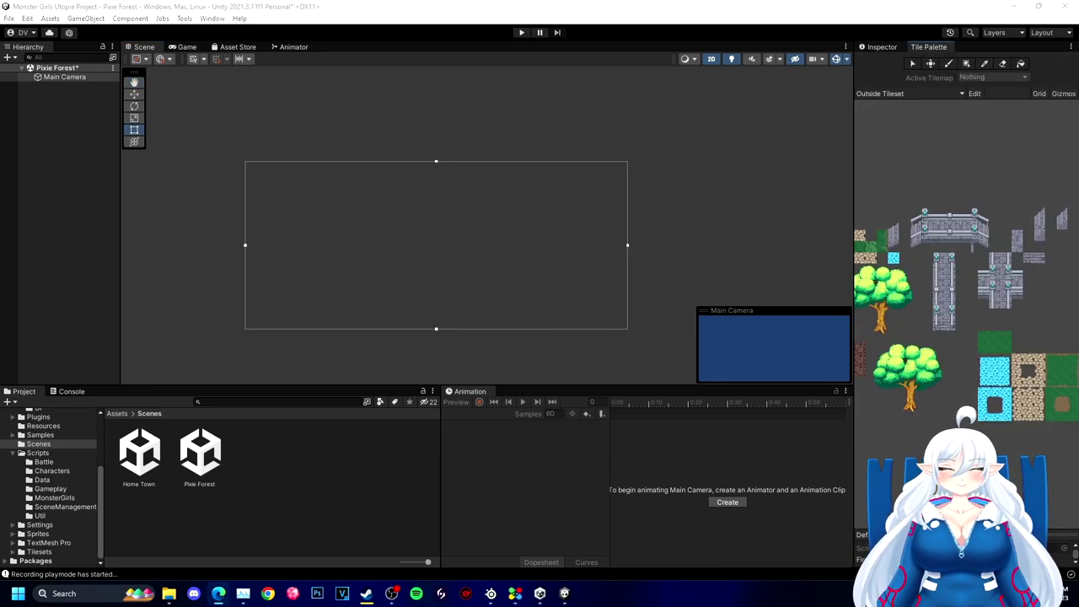
Step: Copy the Grid with its tilemaps from the Home Town scene and paste it into the Pixie Forest scene
click(139, 455)
click(879, 48)
scroll(540, 253, down, 10)
click(42, 468)
click(42, 442)
double_click(156, 460)
click(559, 319)
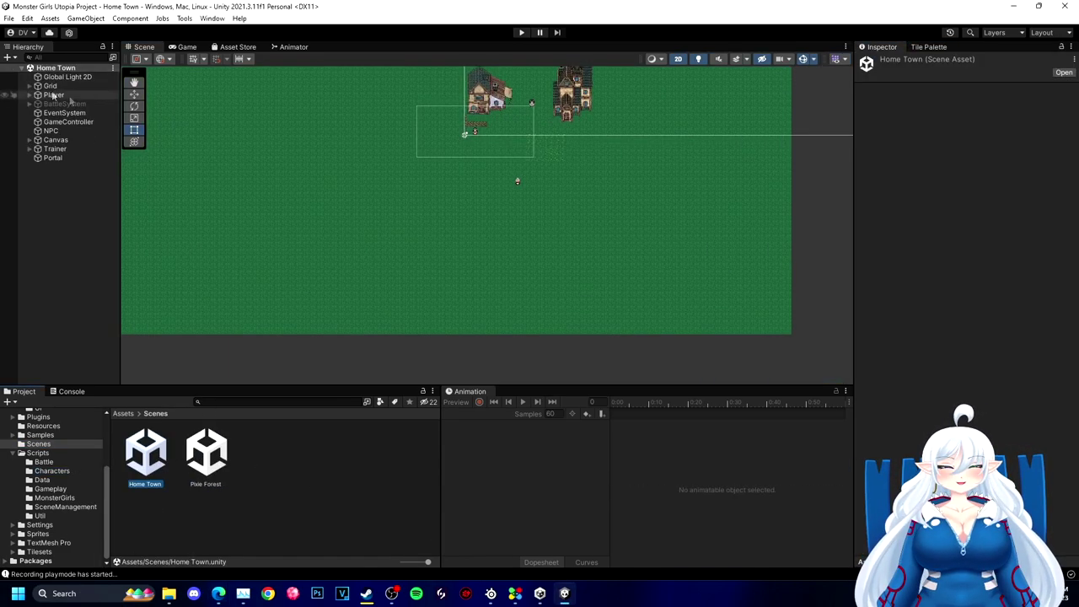
click(206, 455)
double_click(207, 455)
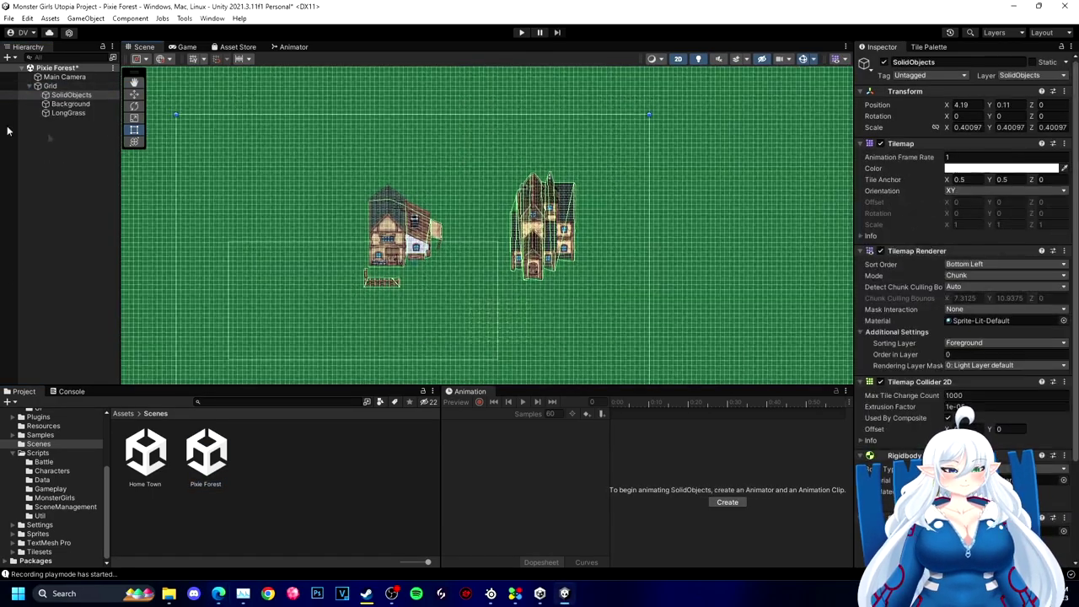
Step: Scale the Background tilemap uniformly to about 0.47 and move it to X 5, Y 0.8 over the camera frame
scroll(961, 253, down, 3)
scroll(615, 208, down, 4)
click(70, 103)
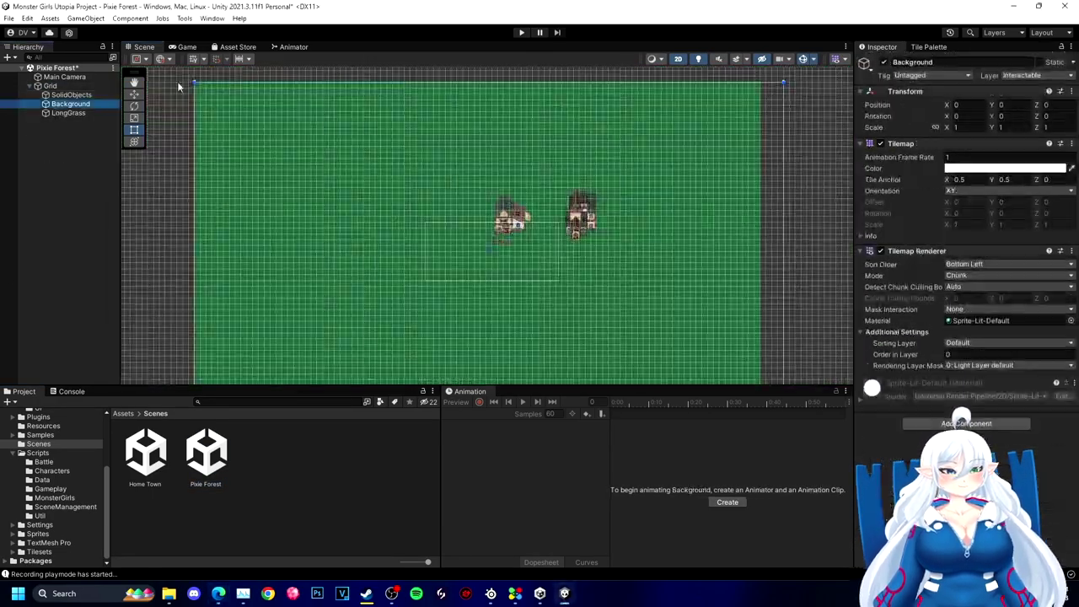
drag(190, 100, 557, 199)
key(ctrl+z)
scroll(576, 228, down, 4)
shift+drag(686, 325, 416, 174)
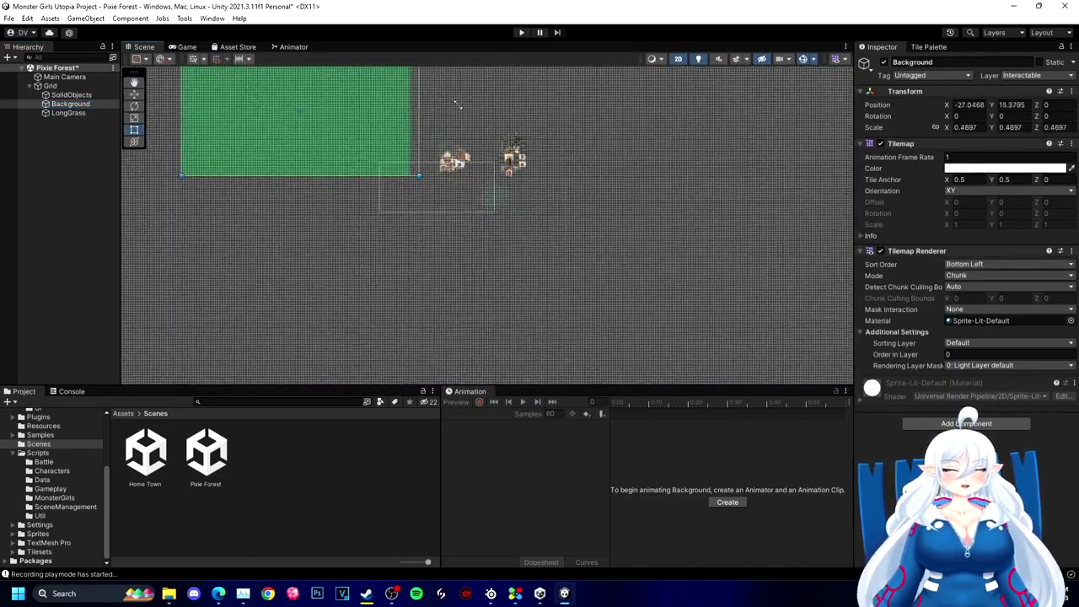
drag(249, 131, 407, 208)
scroll(416, 203, up, 6)
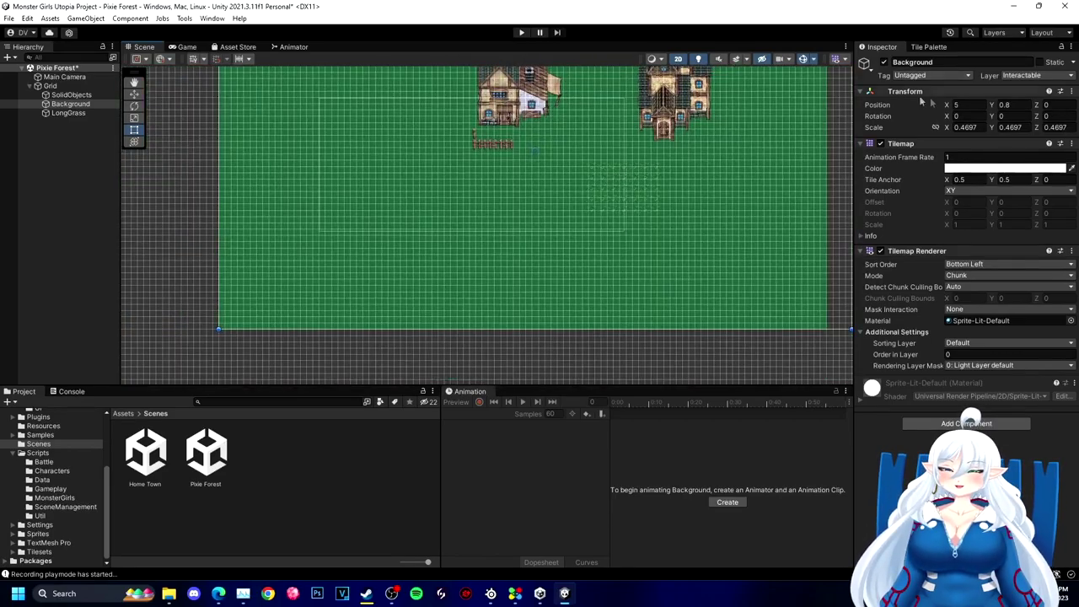
Step: Erase the long grass from the LongGrass tilemap and the houses and fence from the SolidObjects tilemap
click(928, 47)
middle_drag(632, 168, 602, 248)
click(68, 113)
drag(582, 253, 571, 277)
click(71, 96)
mouse_move(472, 211)
mouse_down()
mouse_move(629, 187)
mouse_move(650, 127)
mouse_up()
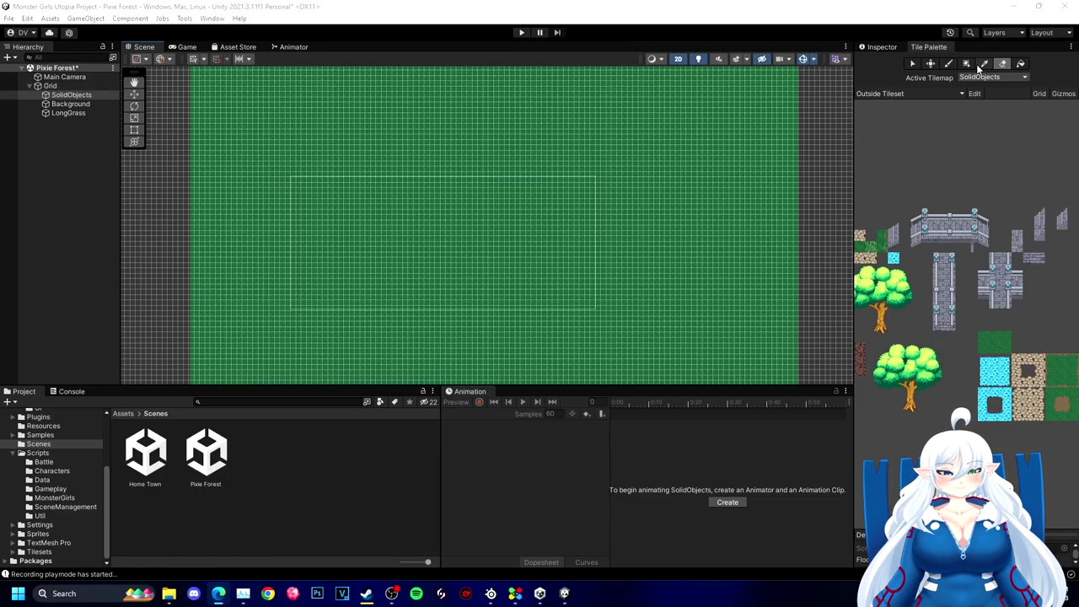
click(1002, 64)
Step: Shrink the Background tilemap further and centre it around the camera frame with a margin on all sides
scroll(620, 233, down, 6)
click(70, 104)
mouse_move(747, 339)
shift+mouse_down()
mouse_move(648, 317)
mouse_move(506, 210)
shift+mouse_up()
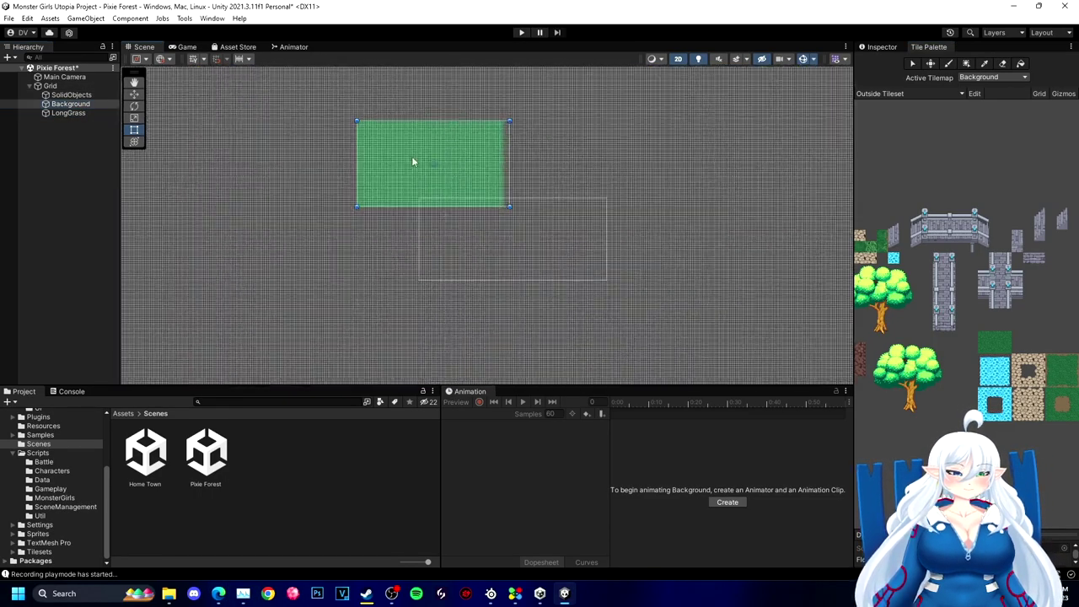
drag(411, 160, 491, 237)
shift+drag(432, 196, 391, 175)
shift+drag(583, 283, 624, 297)
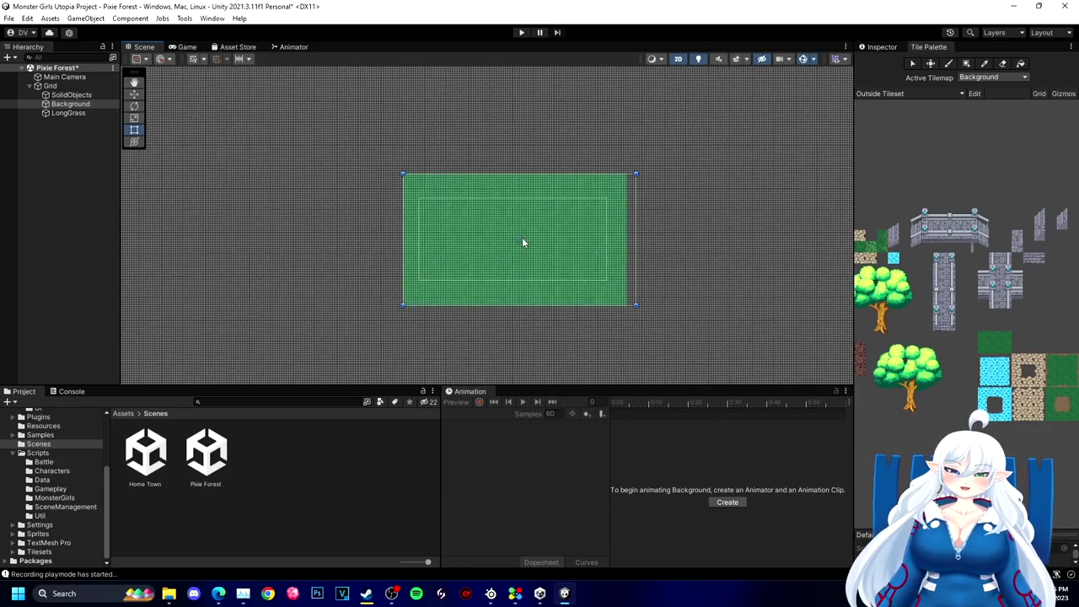
scroll(521, 237, up, 5)
scroll(434, 193, down, 5)
shift+drag(604, 276, 578, 261)
shift+drag(298, 104, 313, 113)
key(ctrl+z)
key(ctrl+z)
Step: Resize the Background tilemap to fit more closely around the camera frame and save the Pixie Forest scene
shift+drag(603, 276, 560, 236)
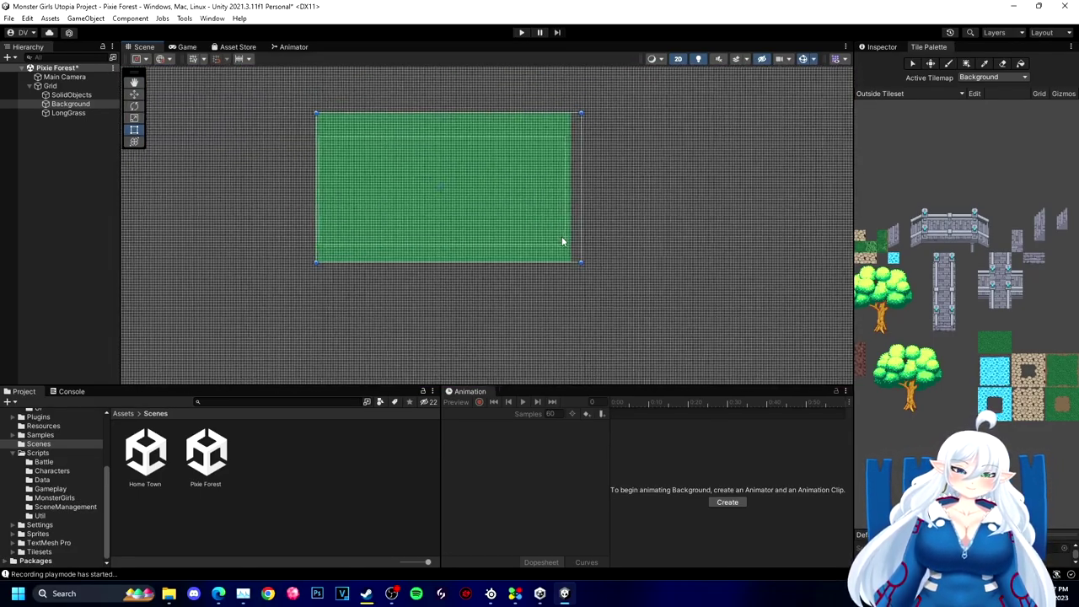
scroll(470, 255, up, 2)
scroll(489, 248, up, 2)
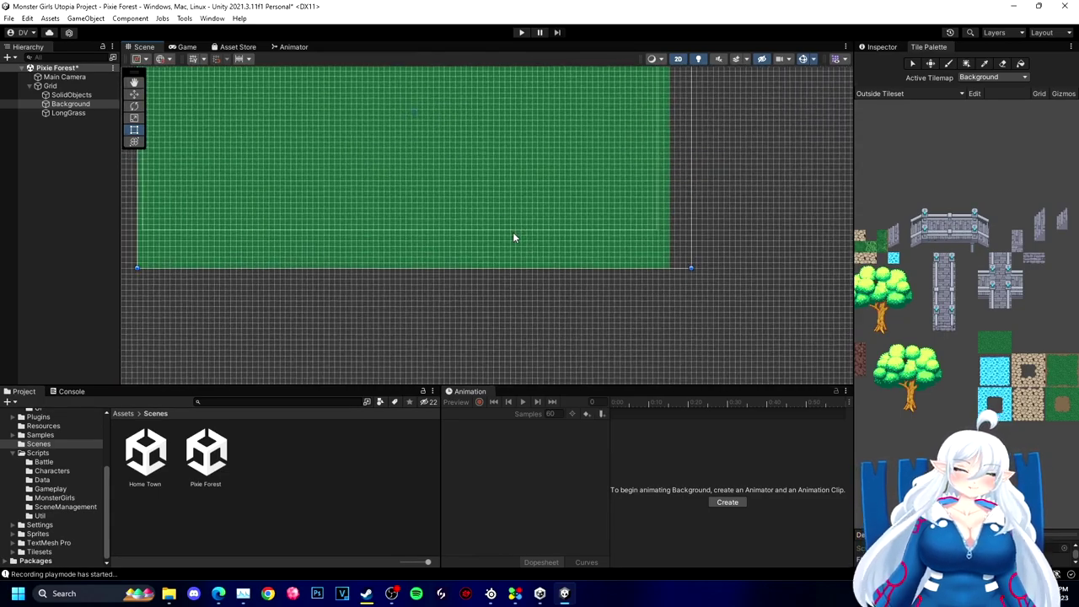
scroll(510, 225, up, 1)
scroll(404, 215, down, 3)
scroll(378, 209, up, 3)
key(ctrl+s)
scroll(264, 276, down, 5)
Step: Open the C# project and replace the body of OnPlayerTriggered in Portal.cs with an empty IEnumerator SwitchScene() block
right_click(303, 508)
click(349, 469)
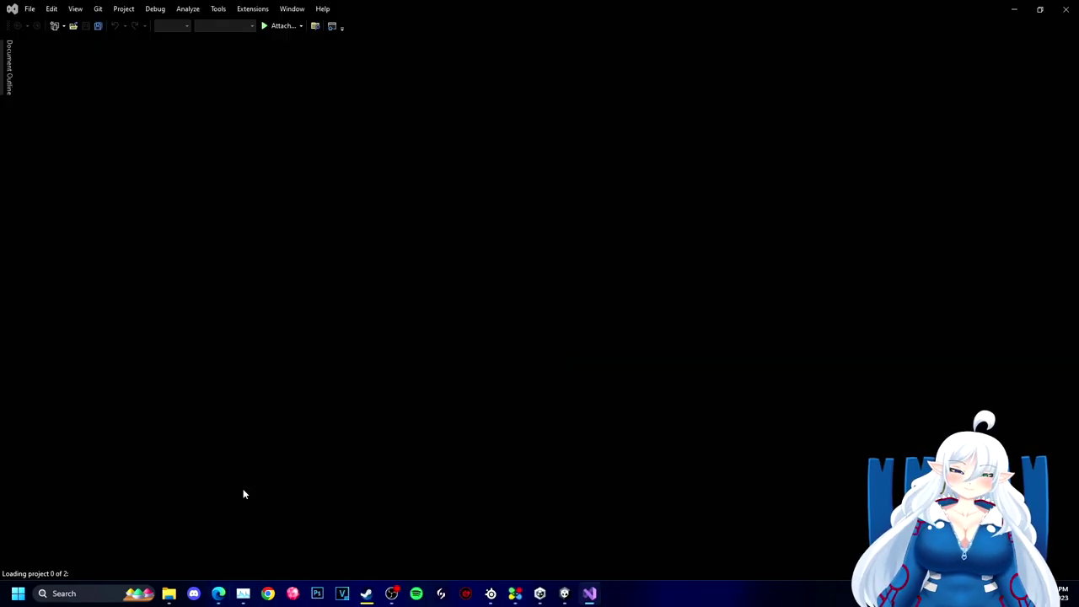
key(shift+Home)
text(IE)
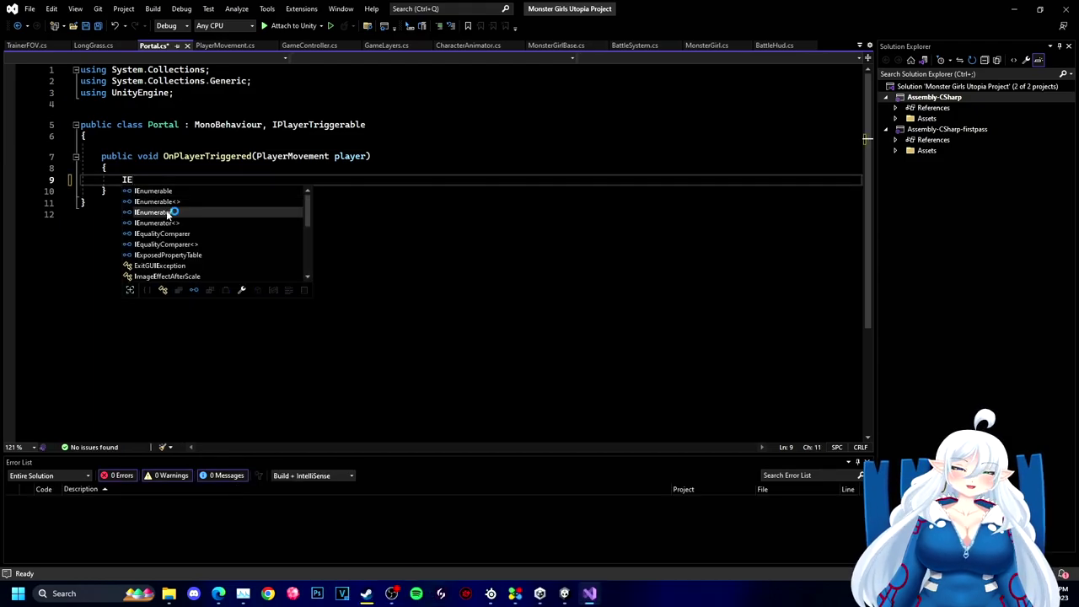
double_click(167, 214)
text(SwitchScene())
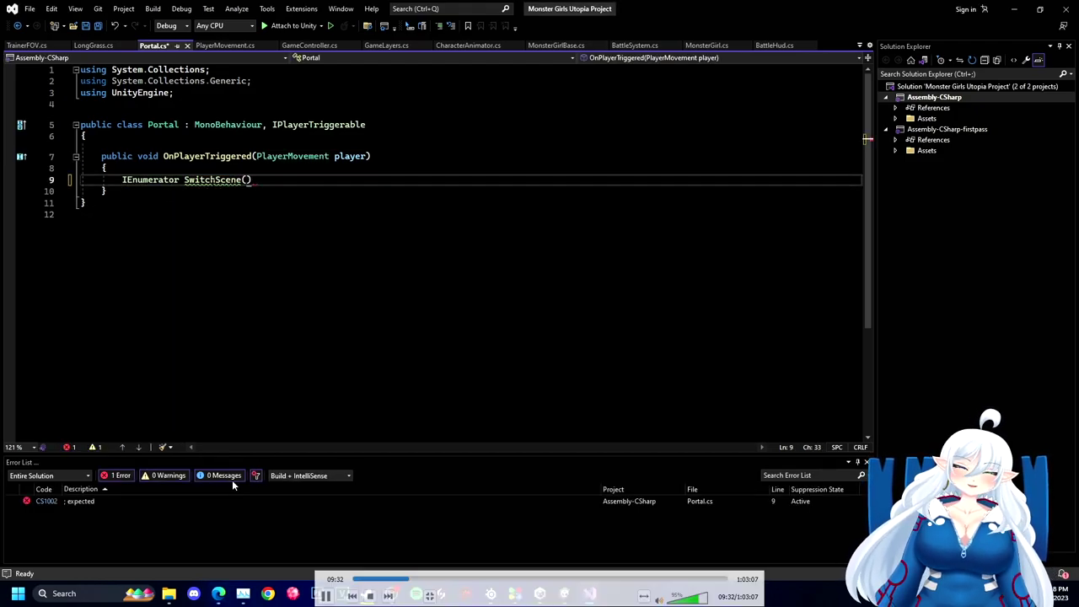
key(End)
key(Return)
text({)
key(Return)
Step: Add a SceneManager.LoadSceneAsync() call inside SwitchScene with the UnityEngine.SceneManagement using directive, and save Portal.cs
text(SceneM)
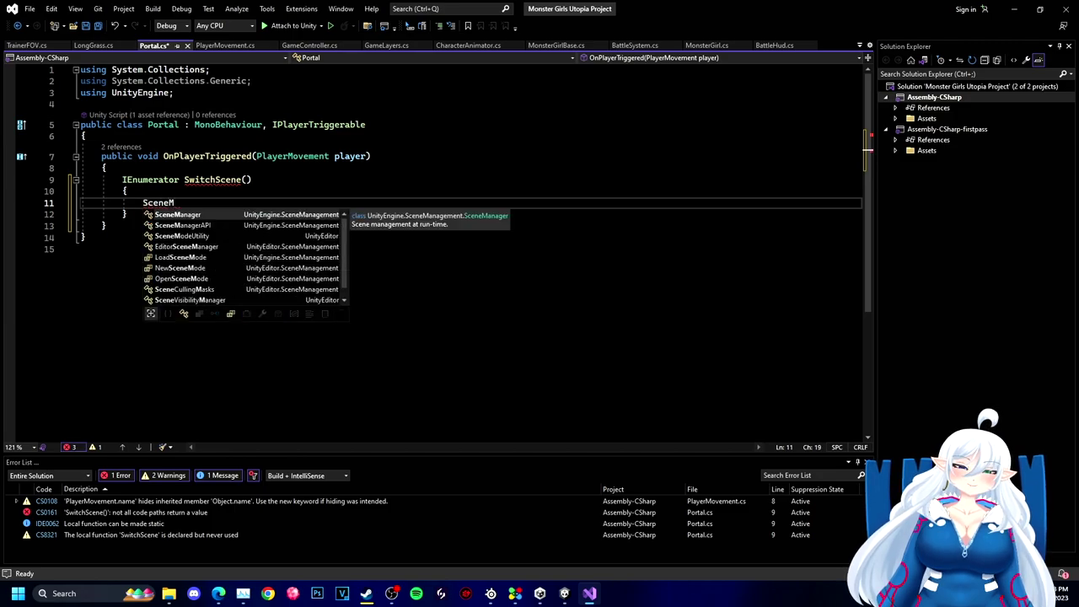
key(Tab)
key(ctrl+period)
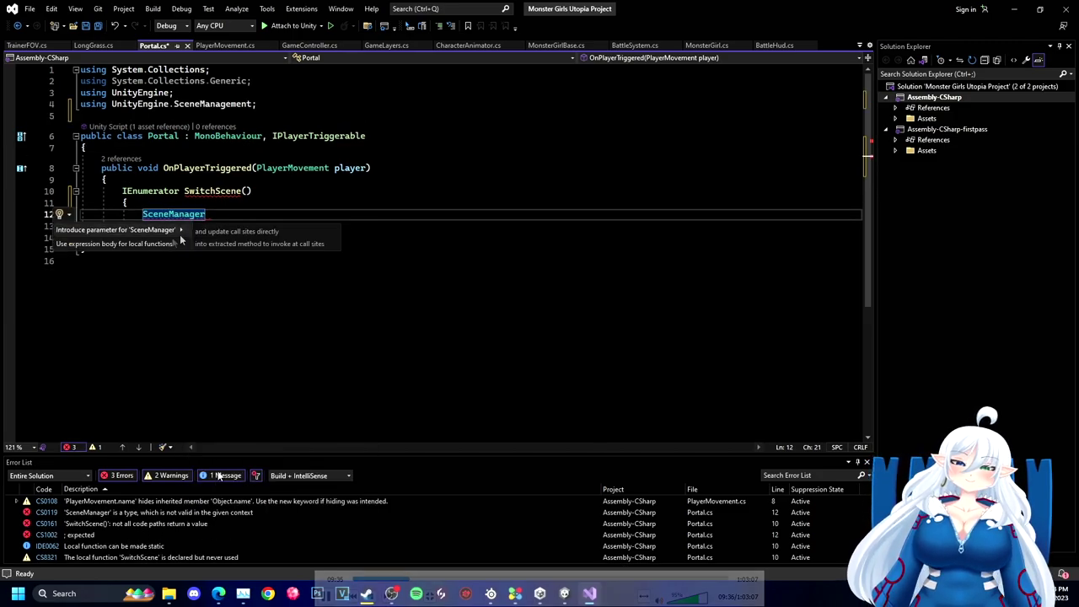
mouse_move(180, 231)
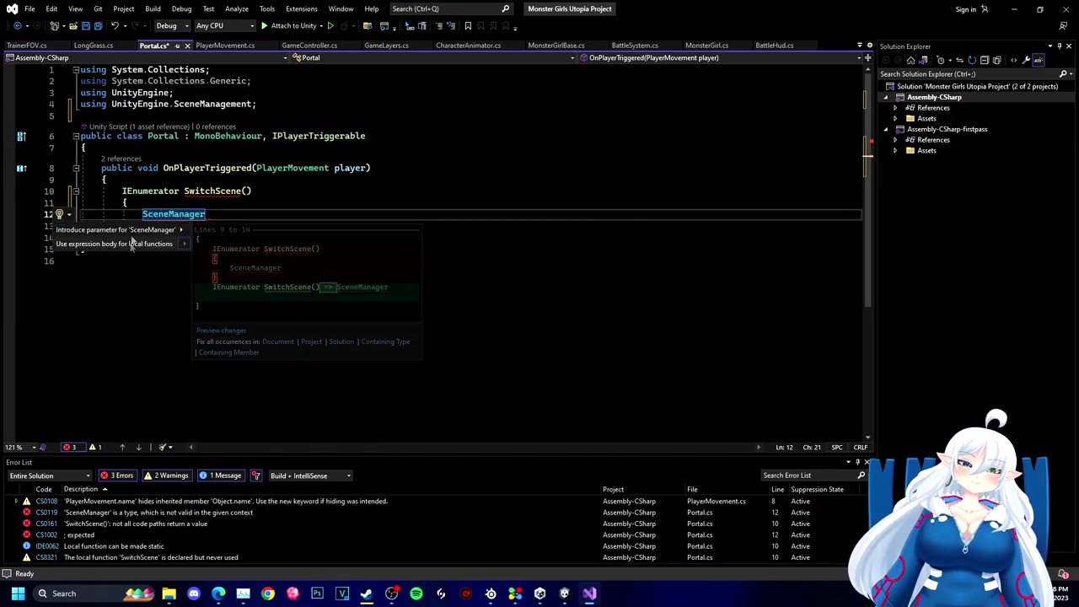
key(Escape)
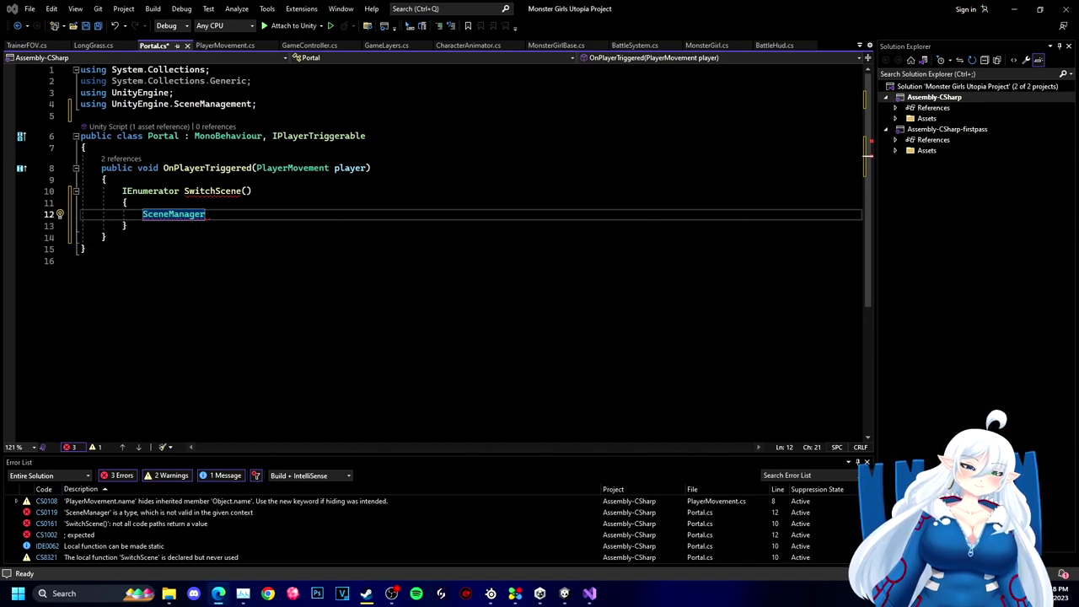
right_click(185, 214)
key(Escape)
text(.)
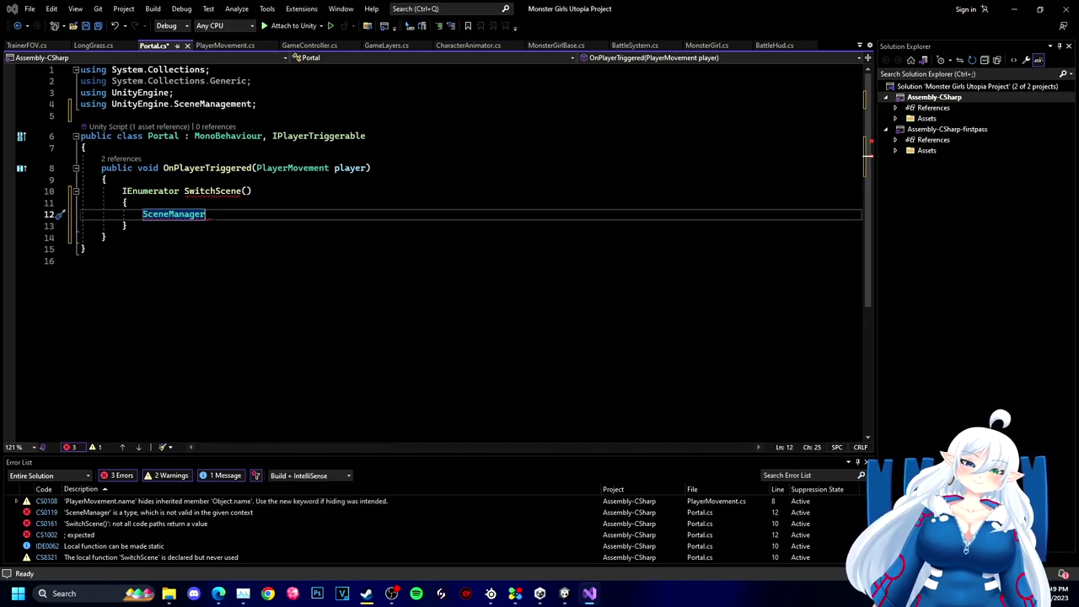
text(Load)
key(Tab)
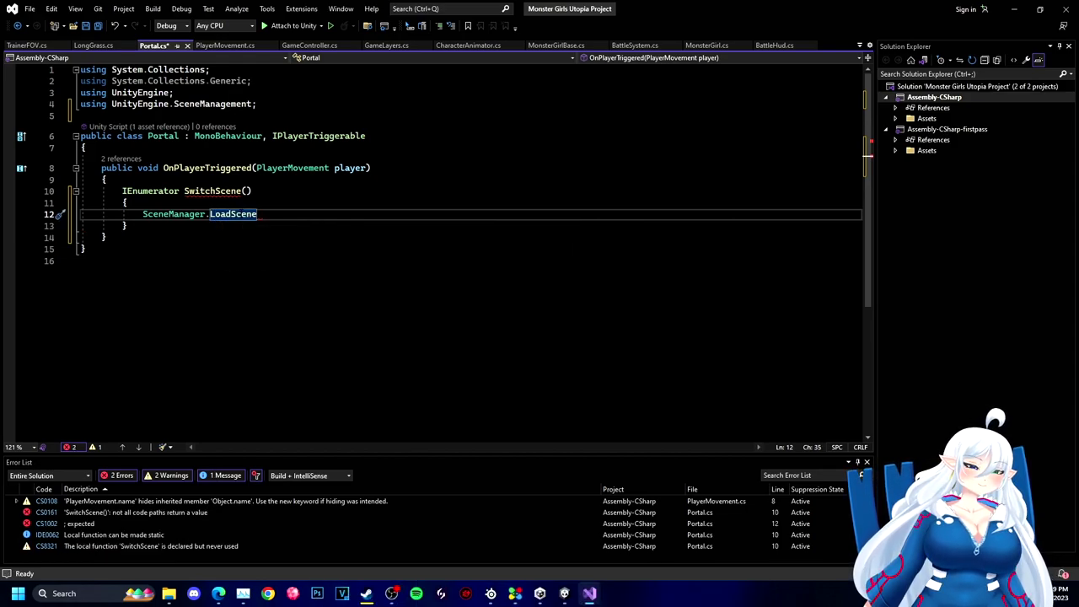
text(Async()
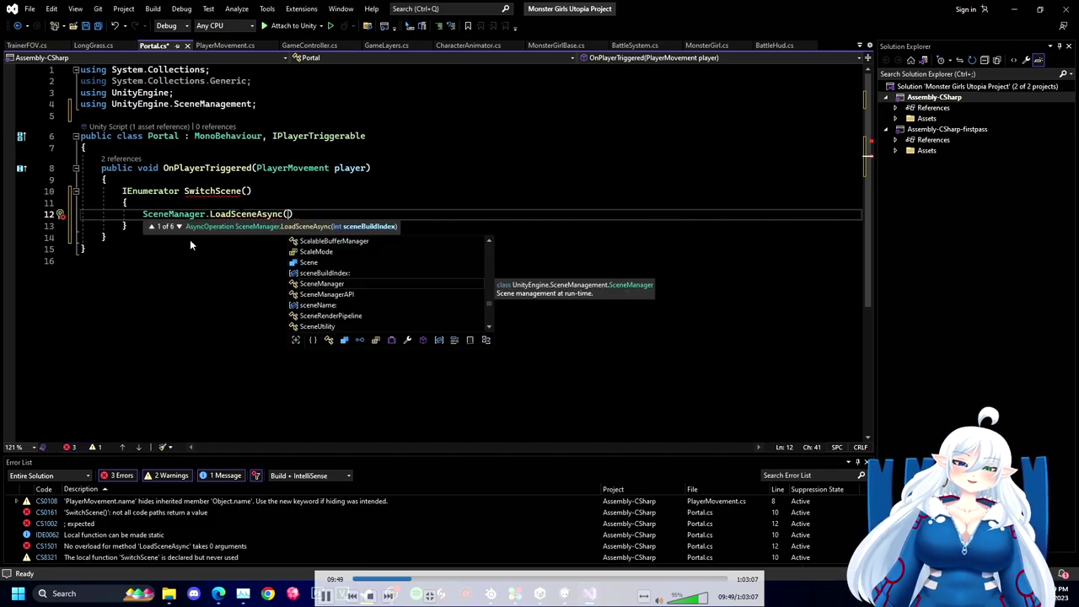
key(ctrl+s)
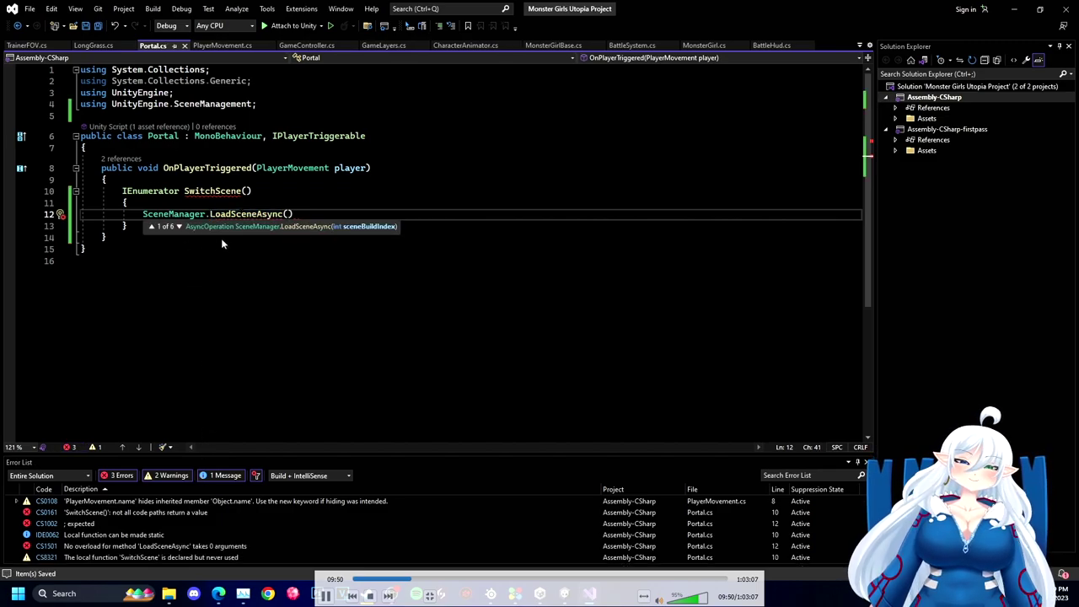
Step: Switch to Unity and add the Pixie Forest scene to the scenes in the Build Settings, after Home Town
key(alt+Tab)
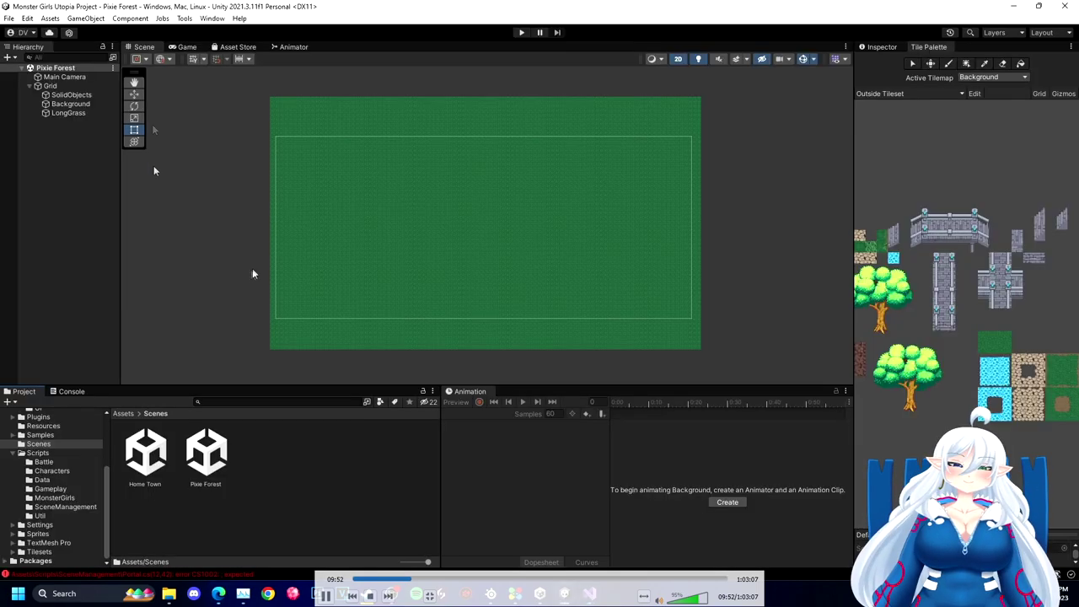
click(10, 19)
click(44, 157)
click(183, 291)
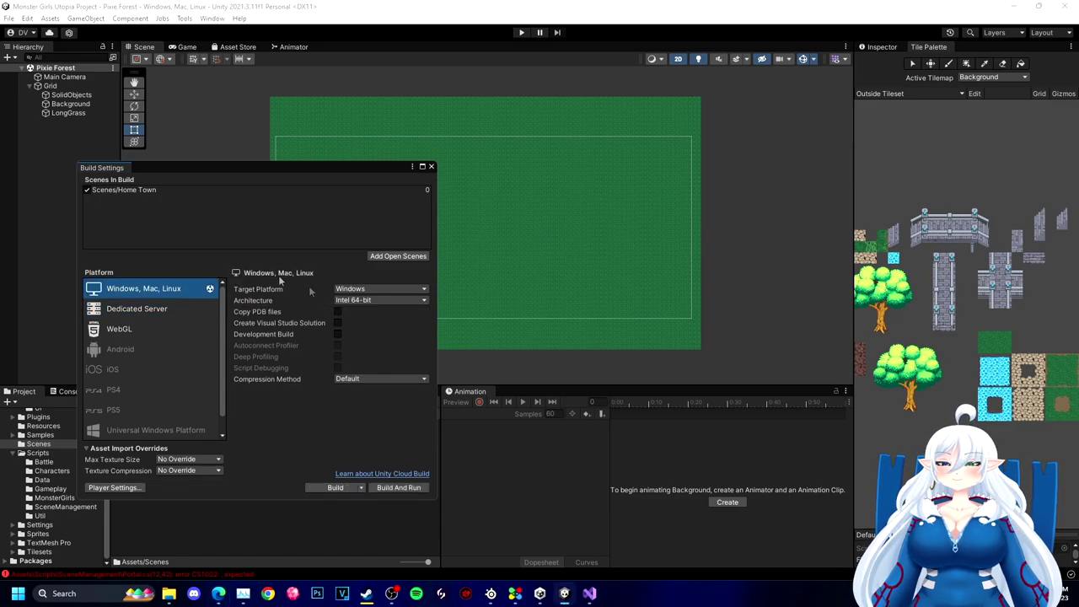
drag(279, 168, 654, 153)
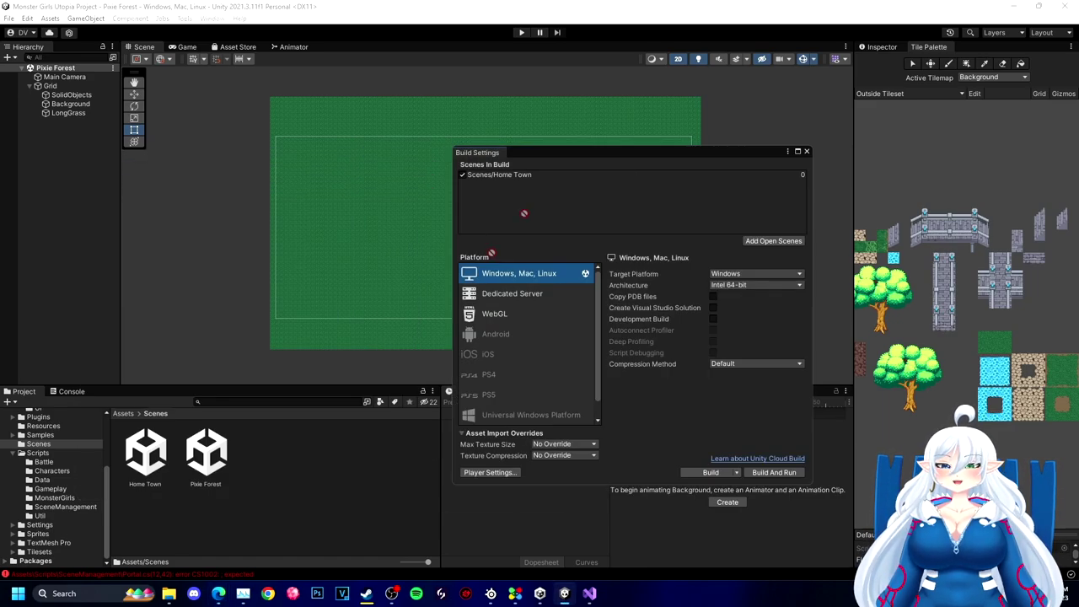
key(space)
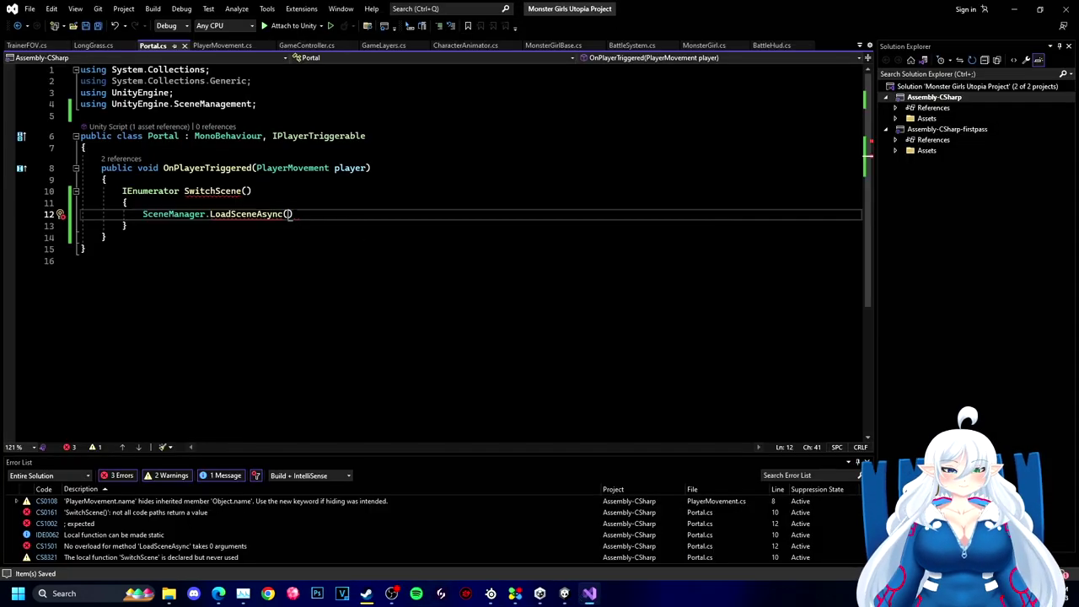
Step: Declare a serialized int field SceneToLoad = -1 at the start of the Portal class in Portal.cs
click(145, 146)
key(Return)
key(Tab)
text(int S)
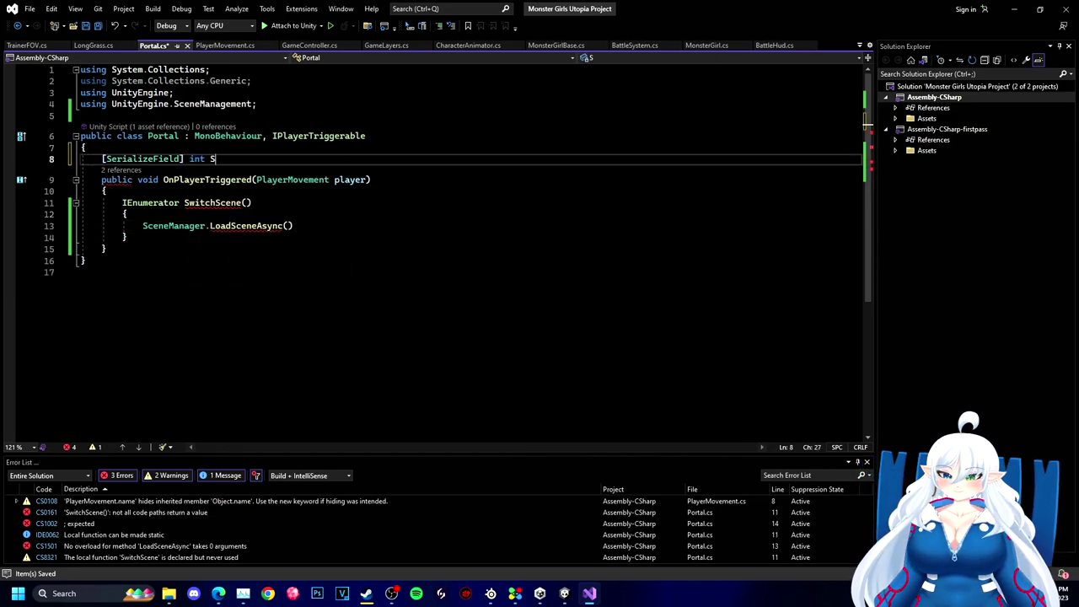
text(cene)
key(BackSpace)
text(ToLoad = -1;)
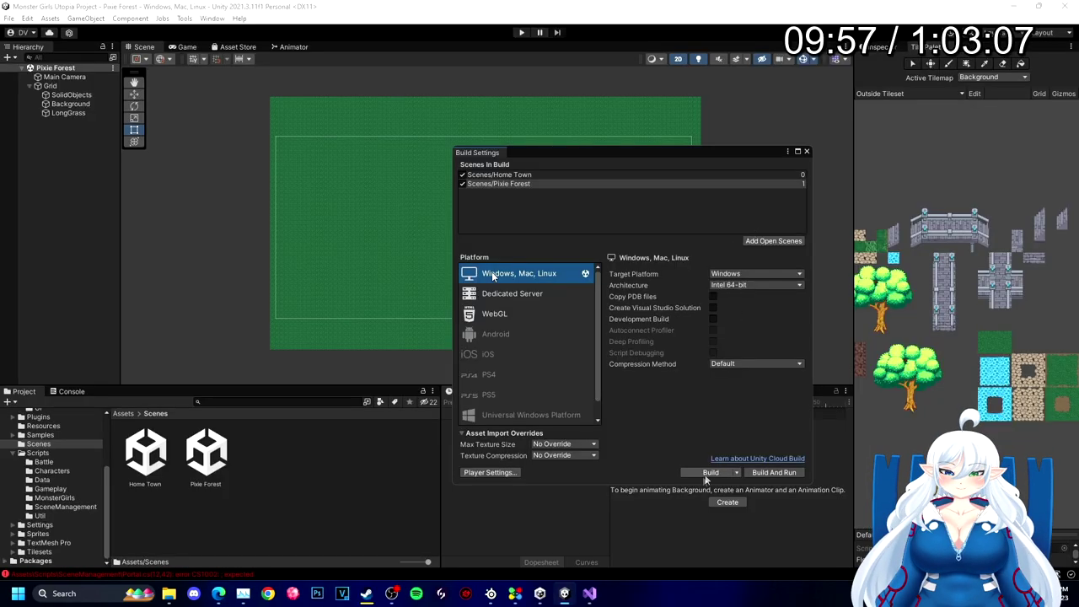
key(space)
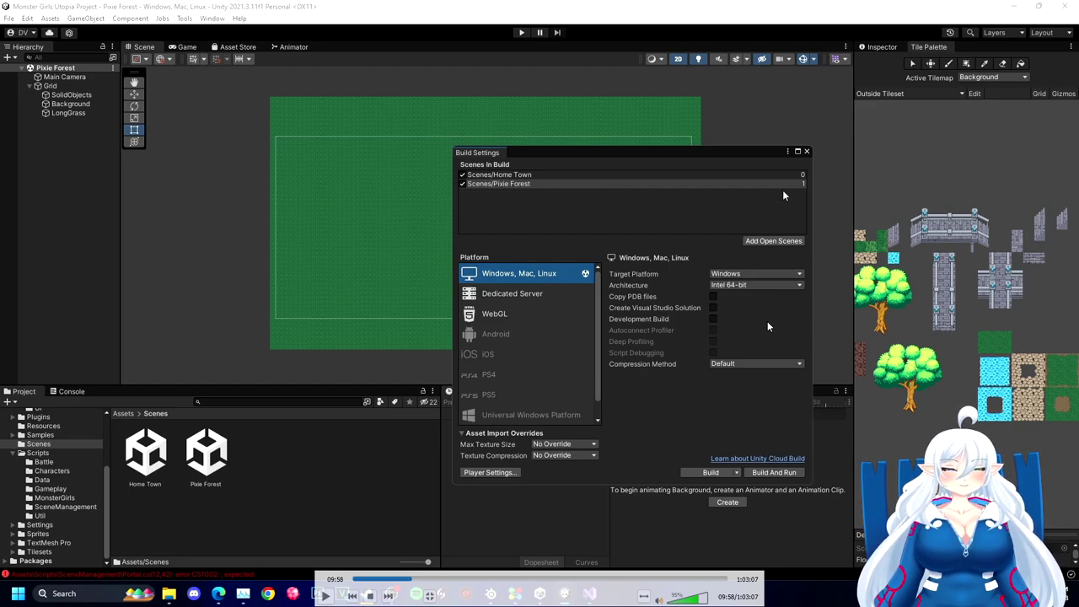
key(space)
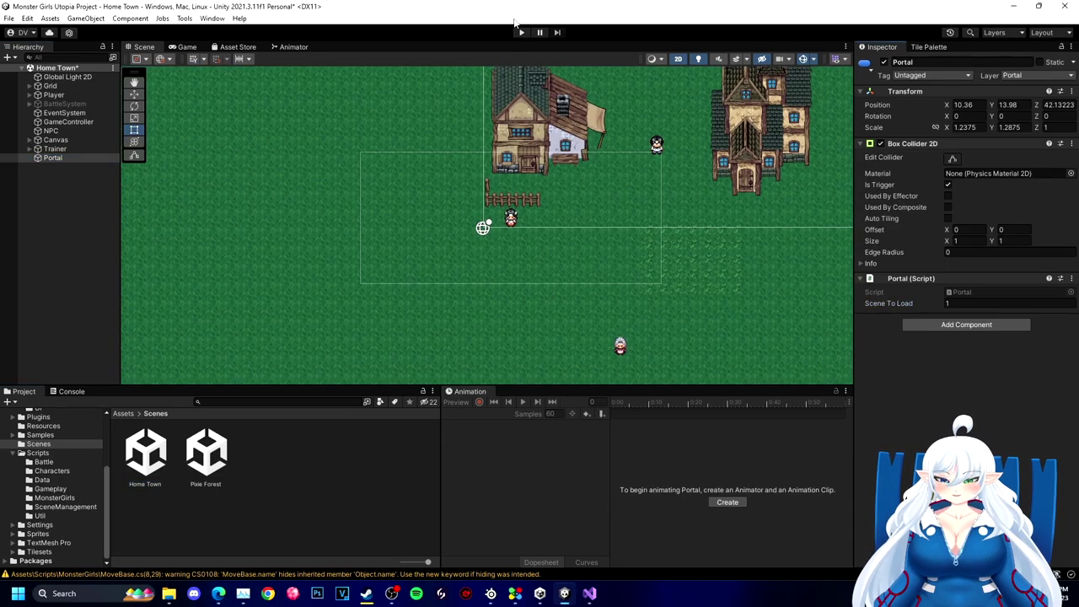
Step: Play the Home Town scene to test the portal, stop the game, and select the Player object
click(521, 32)
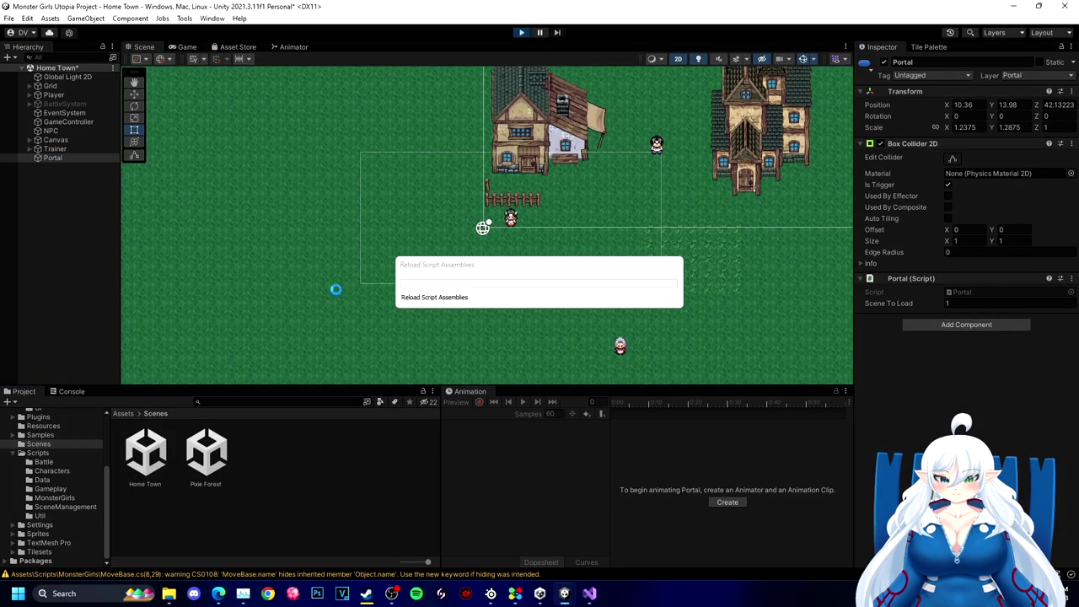
click(523, 32)
click(54, 95)
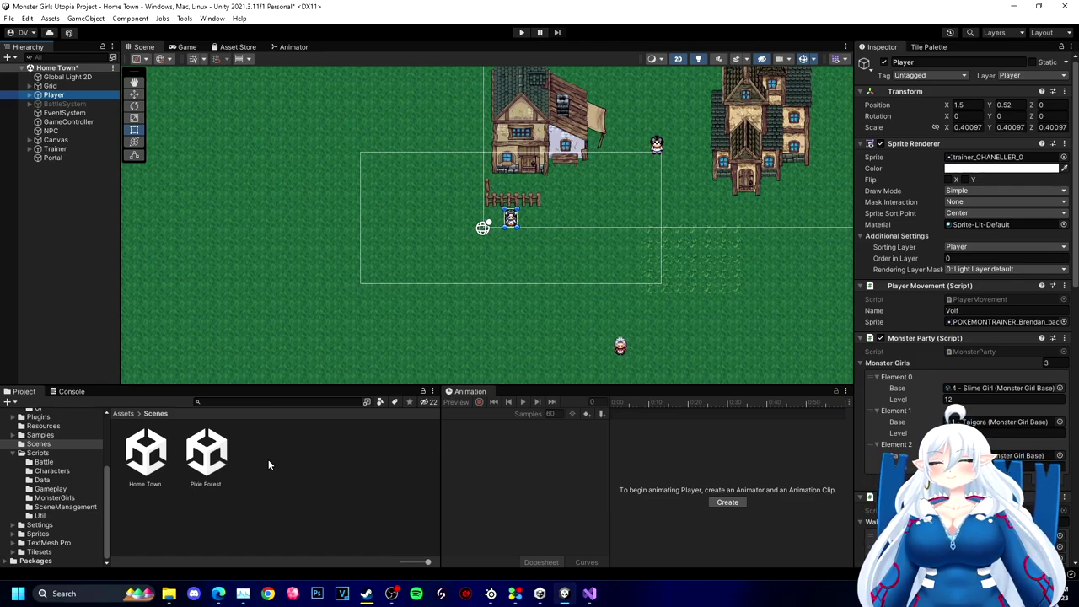
Step: Create an empty object named EssentialObjects in the Home Town scene at position 0, 0, 0 and save the scene
right_click(55, 196)
click(96, 335)
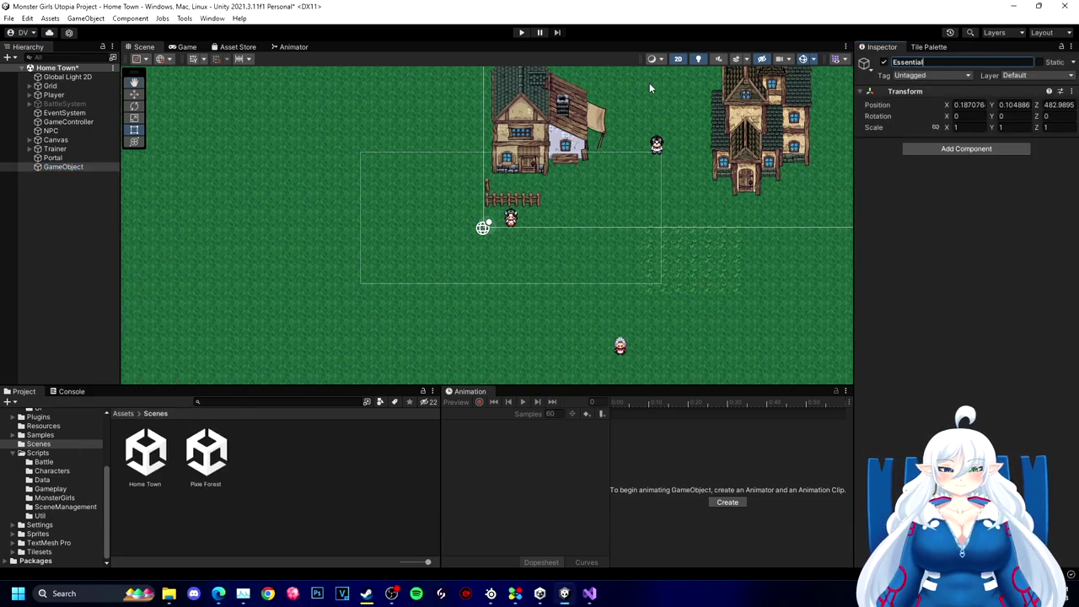
right_click(944, 104)
click(941, 105)
right_click(943, 109)
right_click(953, 99)
click(954, 95)
click(422, 263)
click(71, 198)
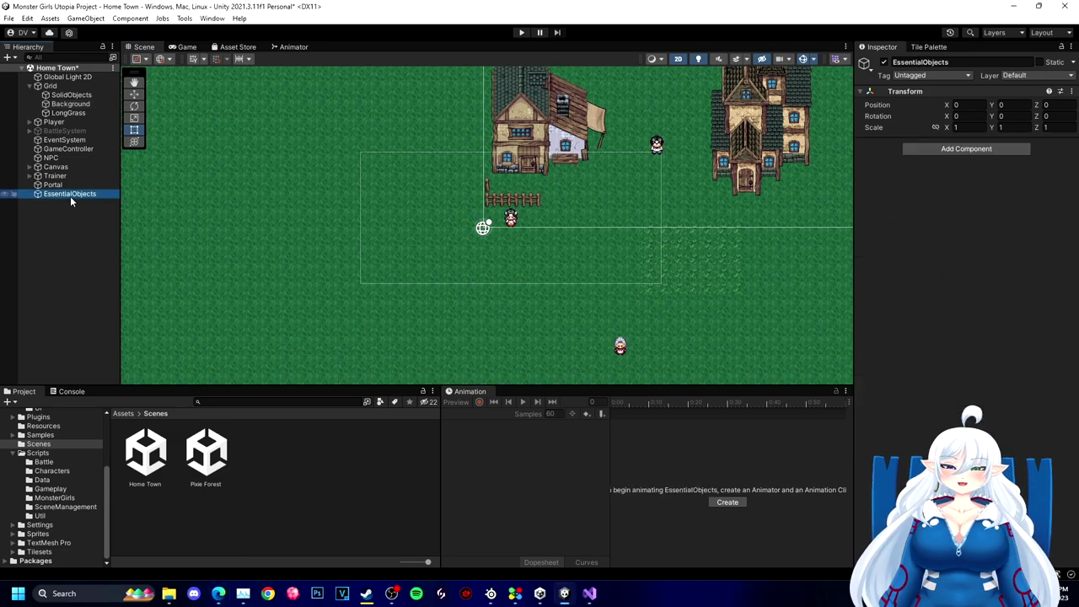
click(937, 249)
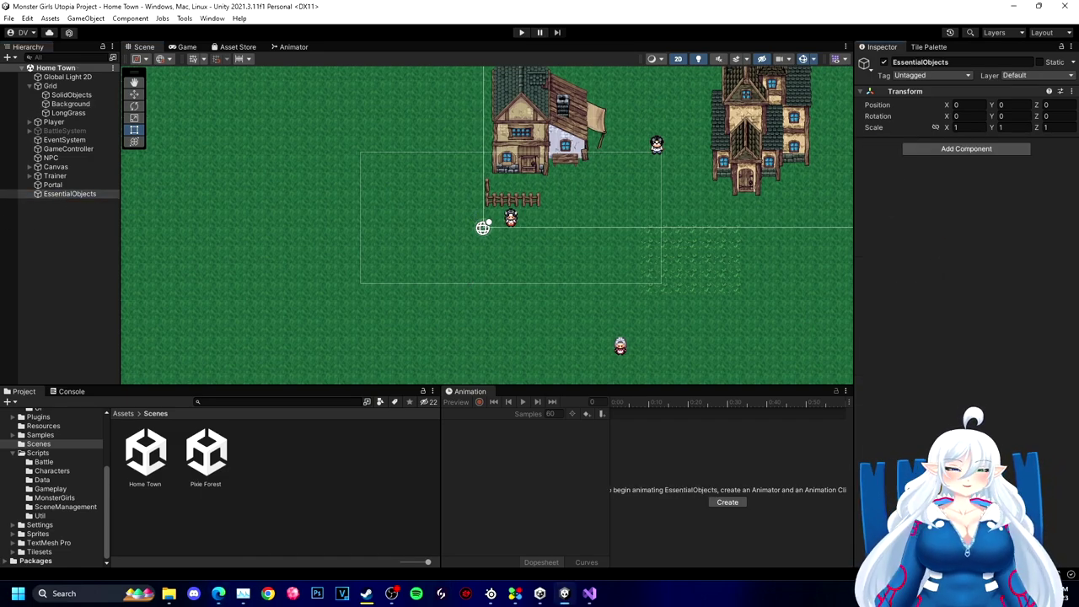
click(53, 123)
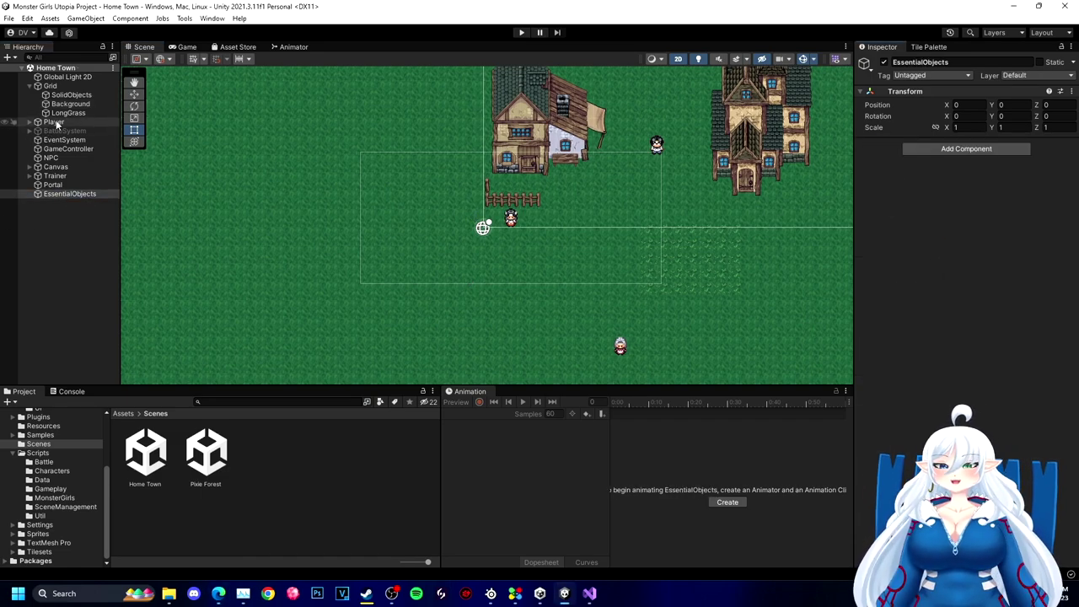
Step: Make Player, BattleSystem, EventSystem, GameController and Canvas children of EssentialObjects, and collapse the EssentialObjects and Grid hierarchies
ctrl+click(66, 131)
ctrl+click(69, 140)
click(66, 148)
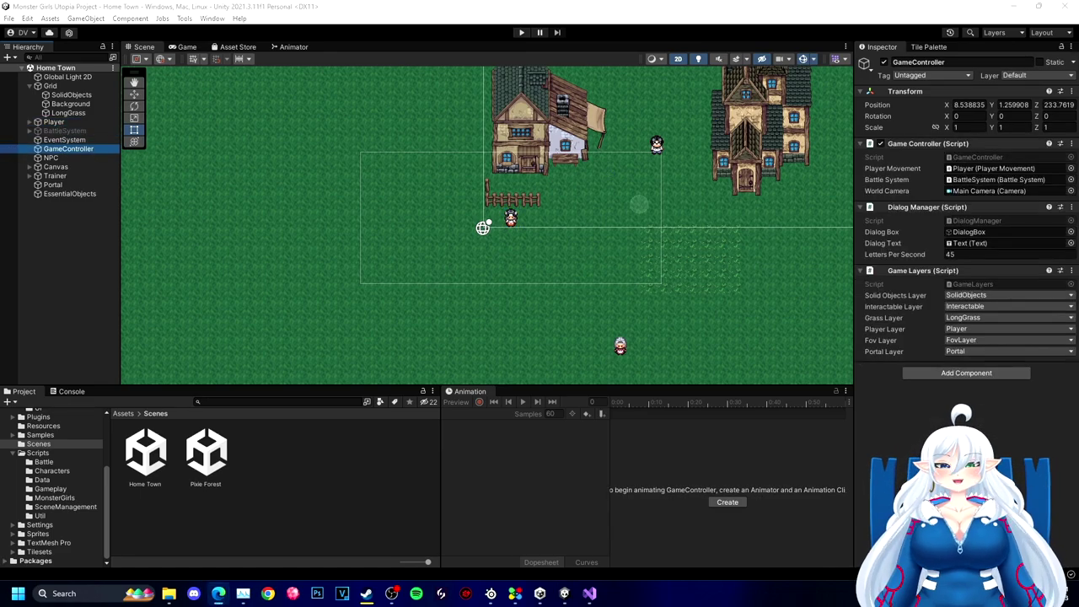
click(55, 122)
ctrl+click(57, 131)
ctrl+click(57, 140)
shift+click(62, 148)
ctrl+click(56, 167)
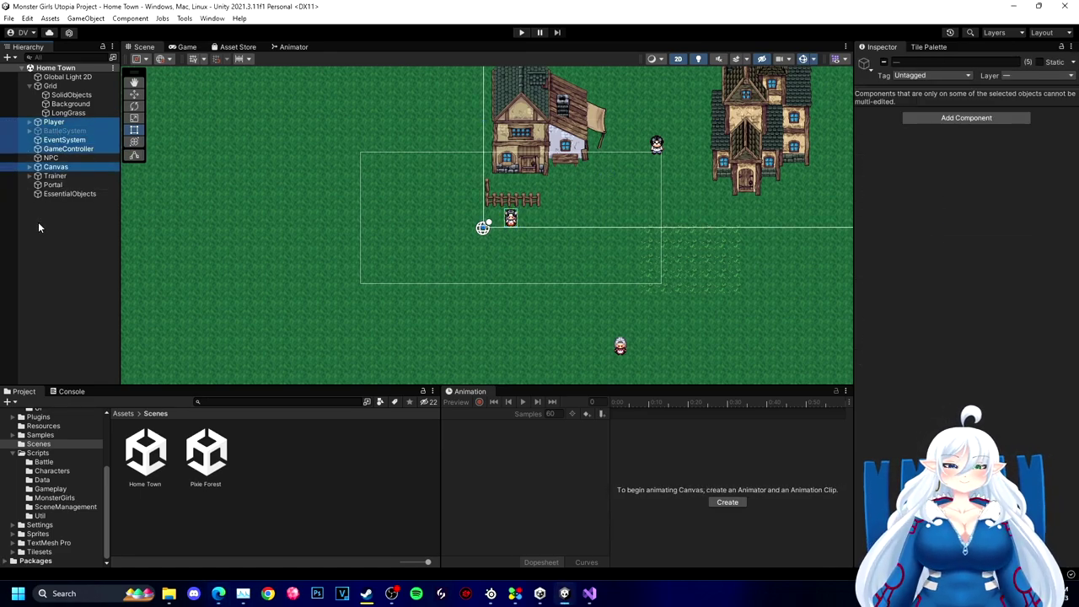
drag(55, 167, 67, 195)
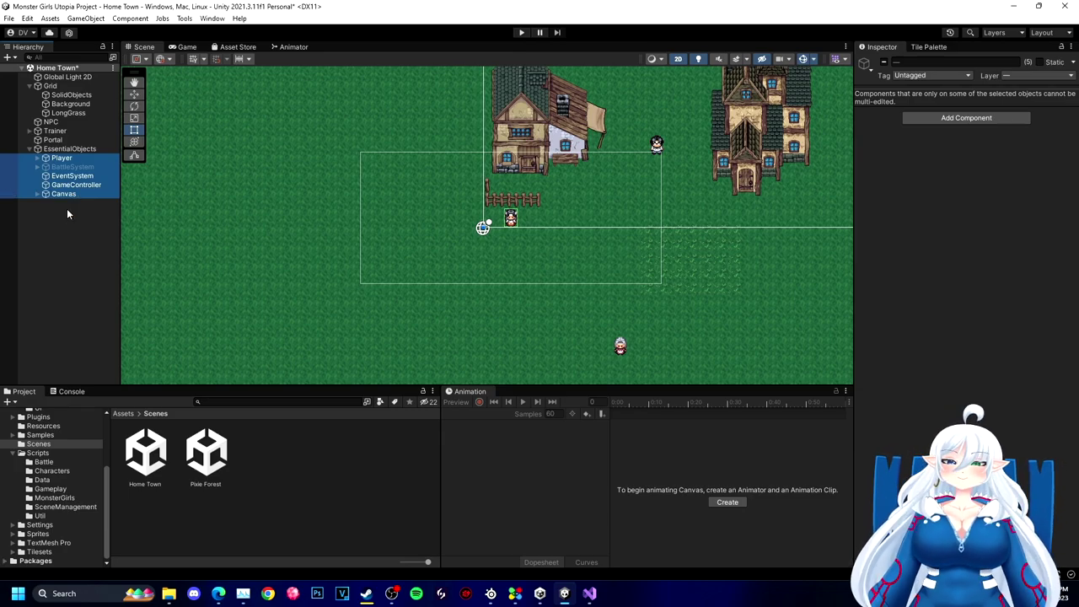
click(218, 593)
click(30, 150)
click(30, 86)
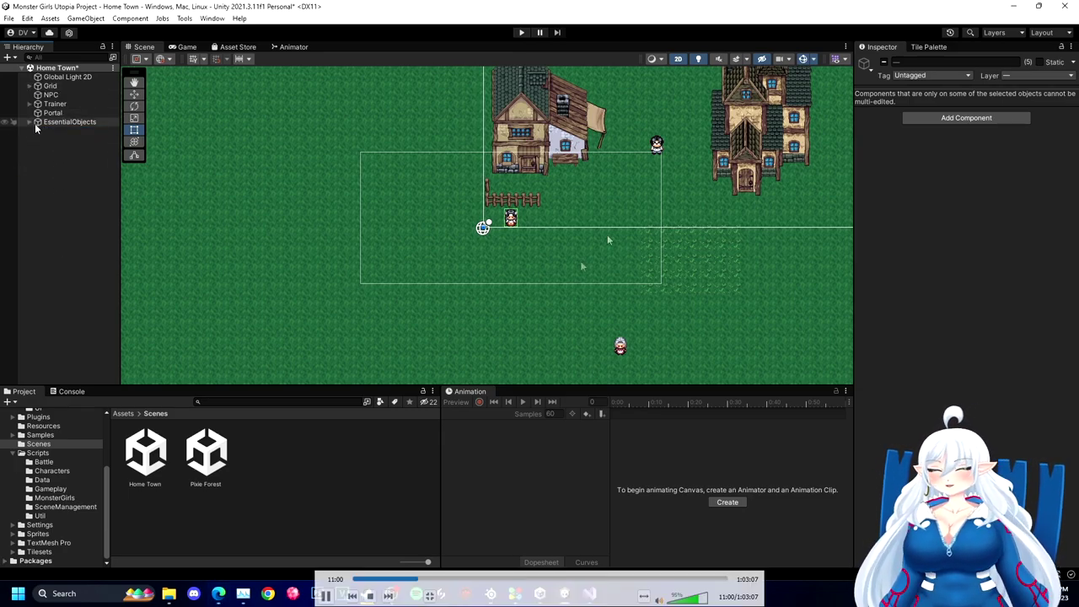
click(477, 276)
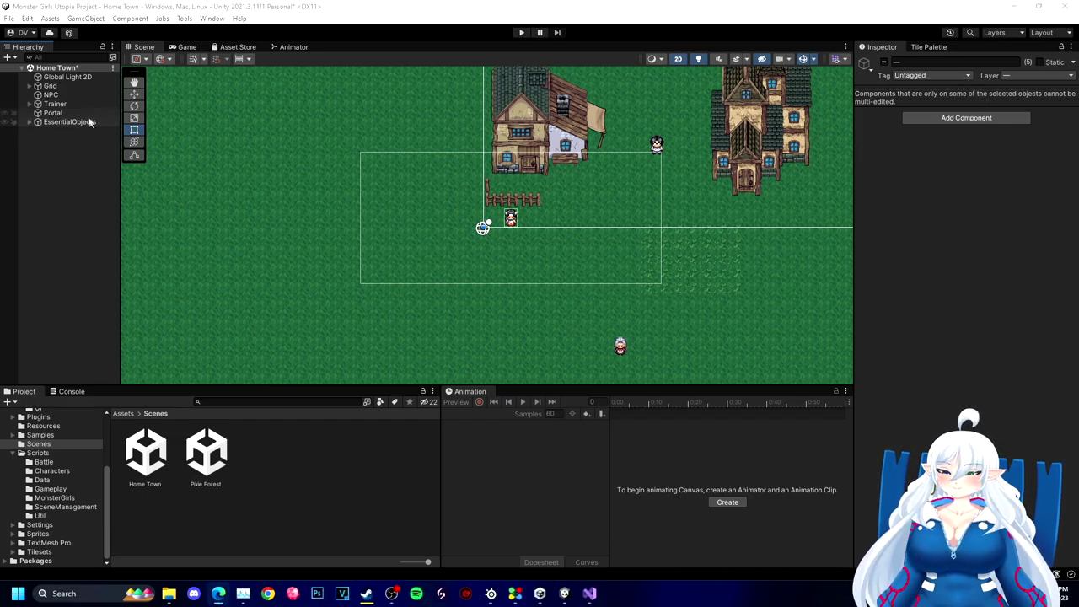
Step: Create a folder named Core inside the Scripts folder and open it
click(46, 454)
right_click(393, 427)
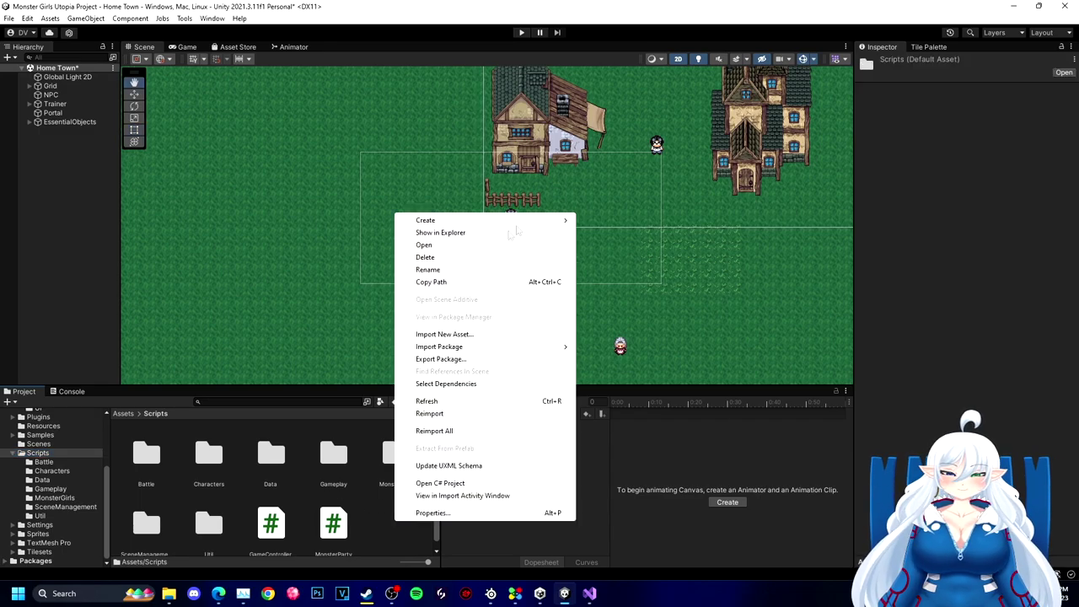
mouse_move(426, 220)
click(655, 40)
text(Core)
key(Return)
double_click(270, 455)
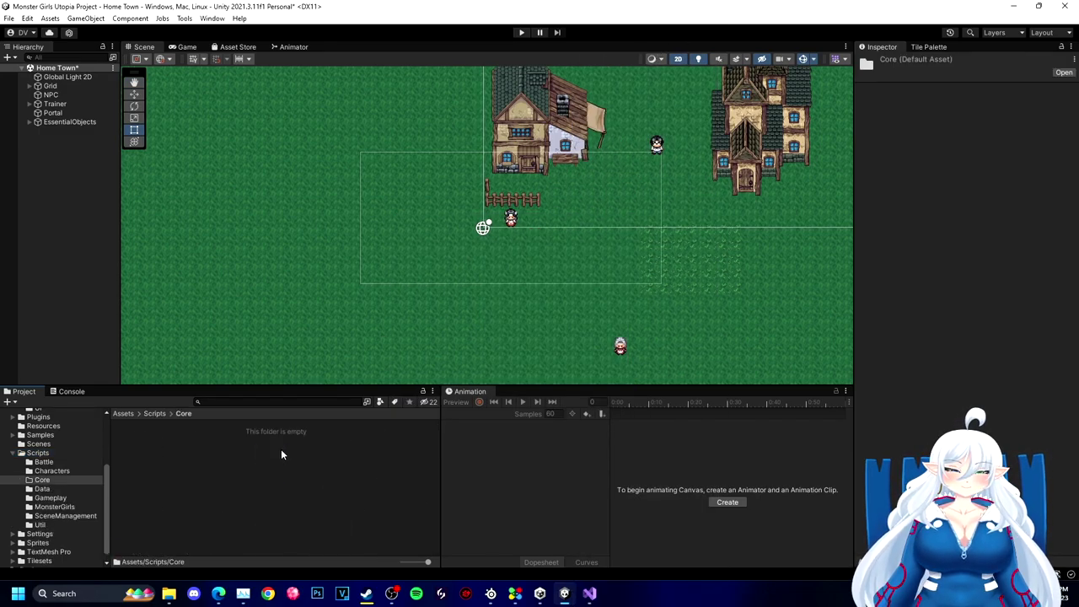
Step: Create a C# script named EssentialObjects in the Core folder and attach it to the EssentialObjects object
right_click(211, 445)
mouse_move(330, 148)
click(423, 56)
text(EssentialObjects)
key(Return)
drag(146, 455, 61, 124)
click(61, 122)
Step: Replace the EssentialObjects script's template methods with an Awake method calling DontDestroyOnLoad(gameObject), and save the script
double_click(146, 456)
drag(107, 280, 87, 137)
key(Return)
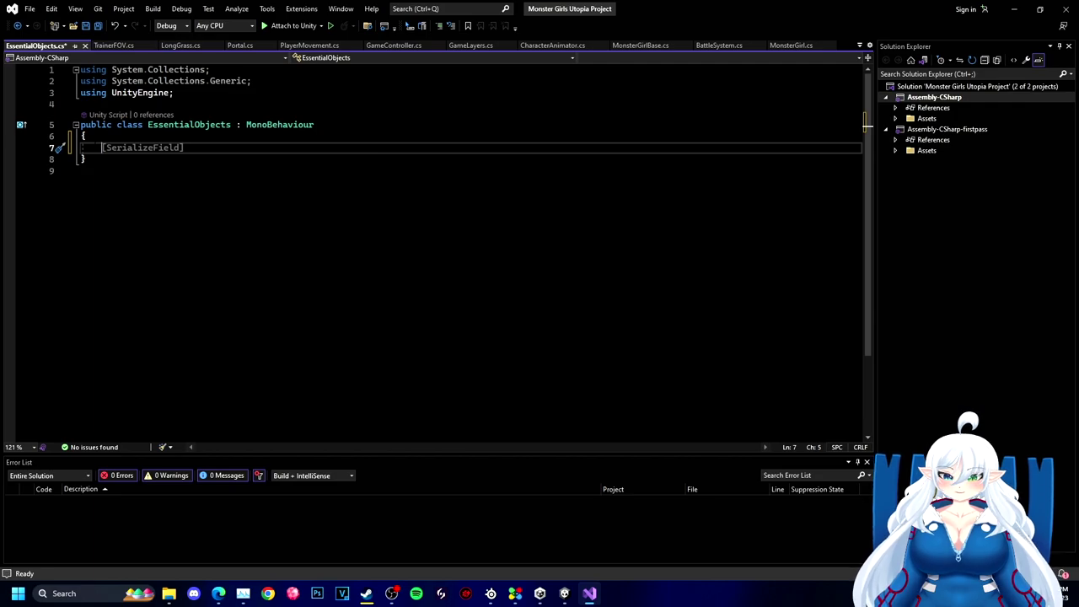
text(Awa)
key(Tab)
text(DontDestroyOnLoad(gameObject);)
key(ctrl+s)
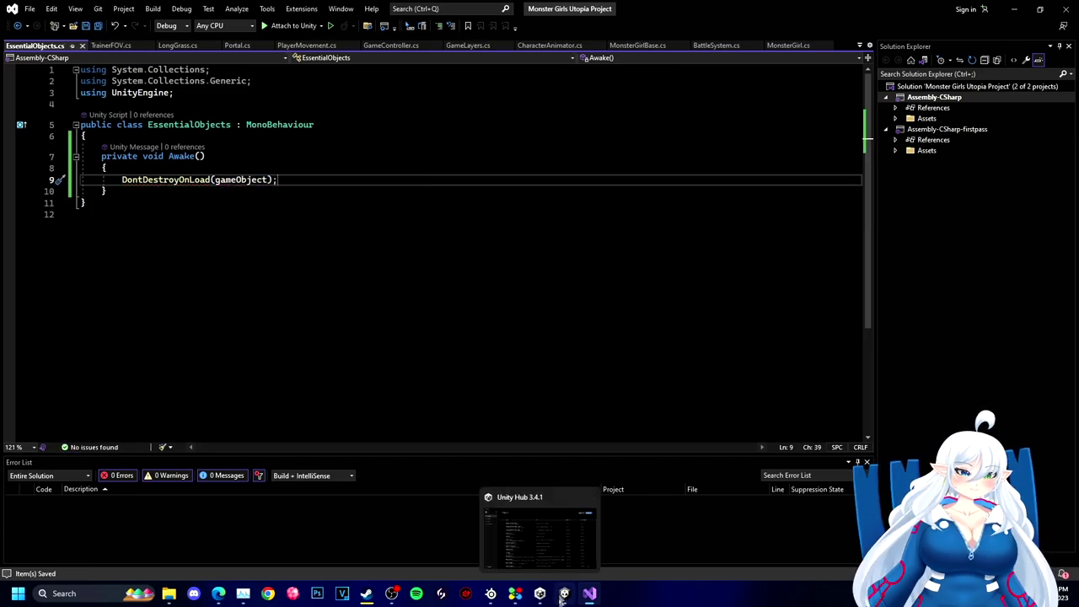
Step: Return to Unity, play Home Town, walk the player into the portal, and stop the game
click(562, 599)
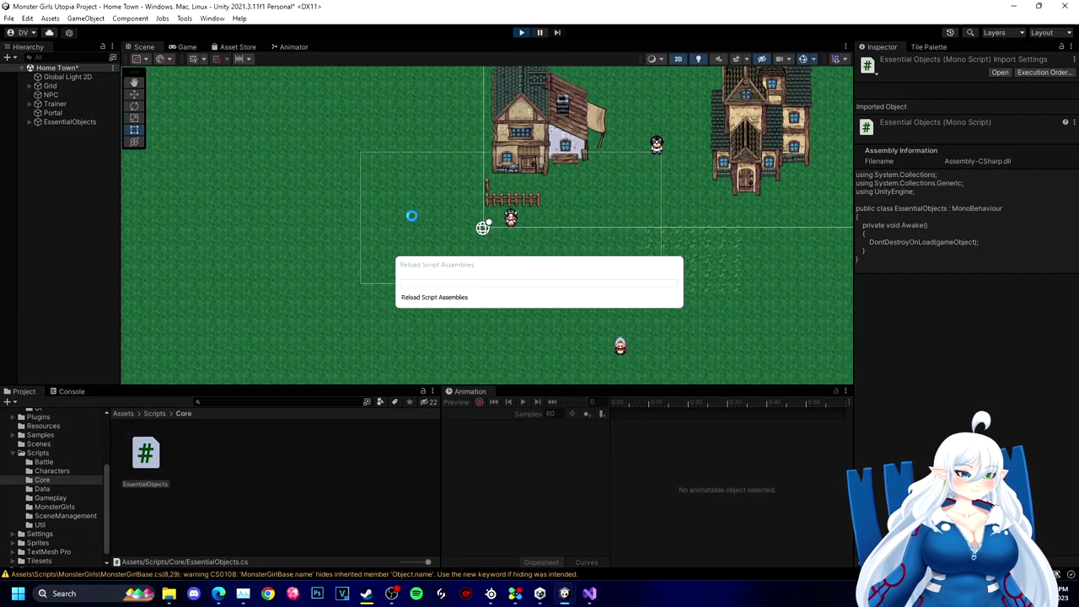
key(Right)
key(Up)
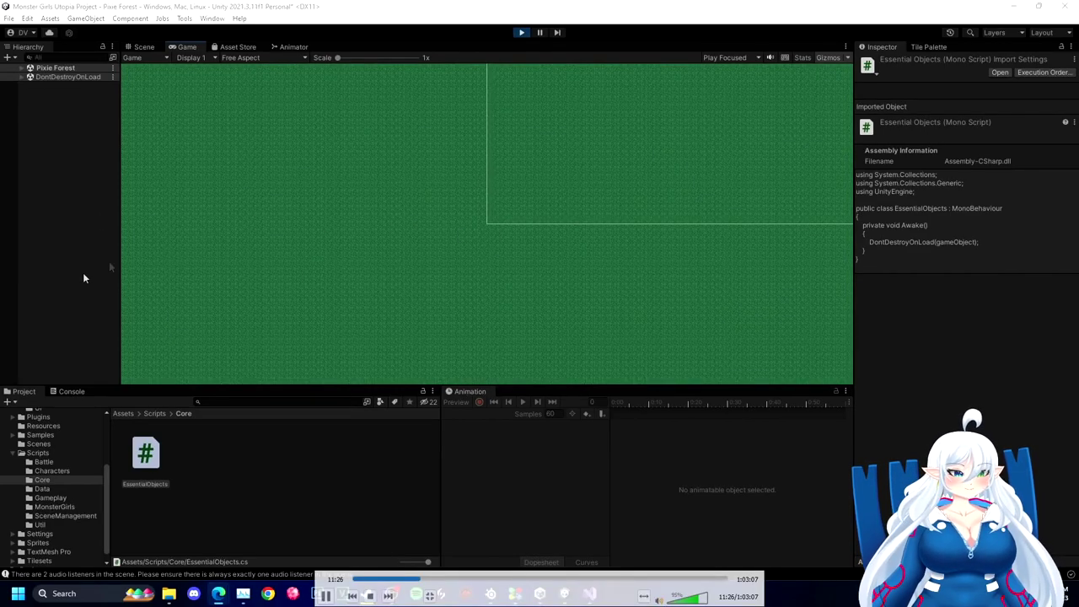
click(521, 33)
click(590, 593)
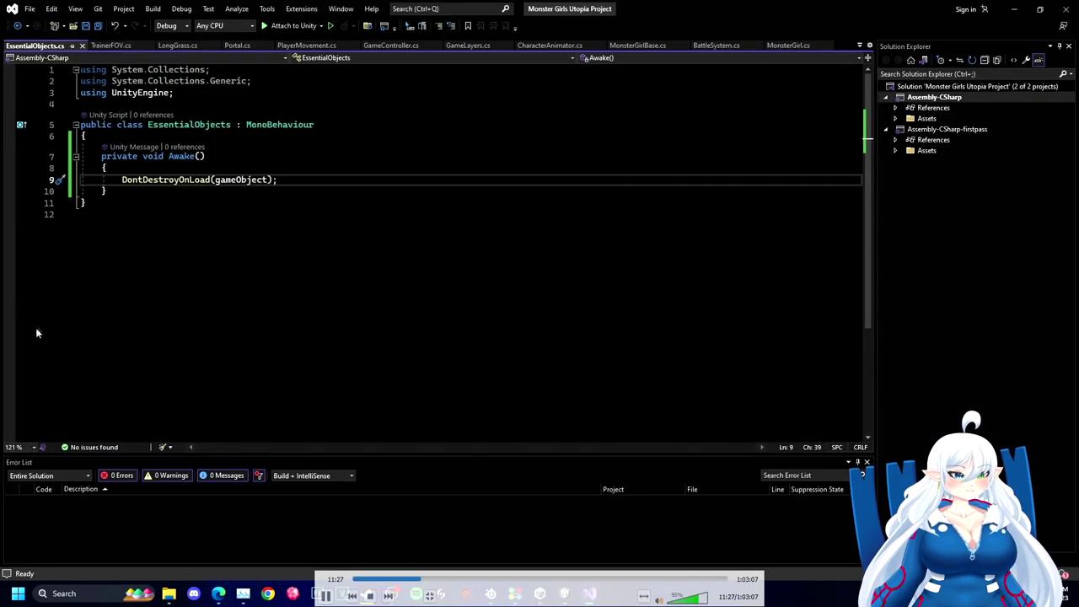
Step: Open the Pixie Forest scene, saving Home Town, and delete Pixie Forest's Main Camera
key(alt+Tab)
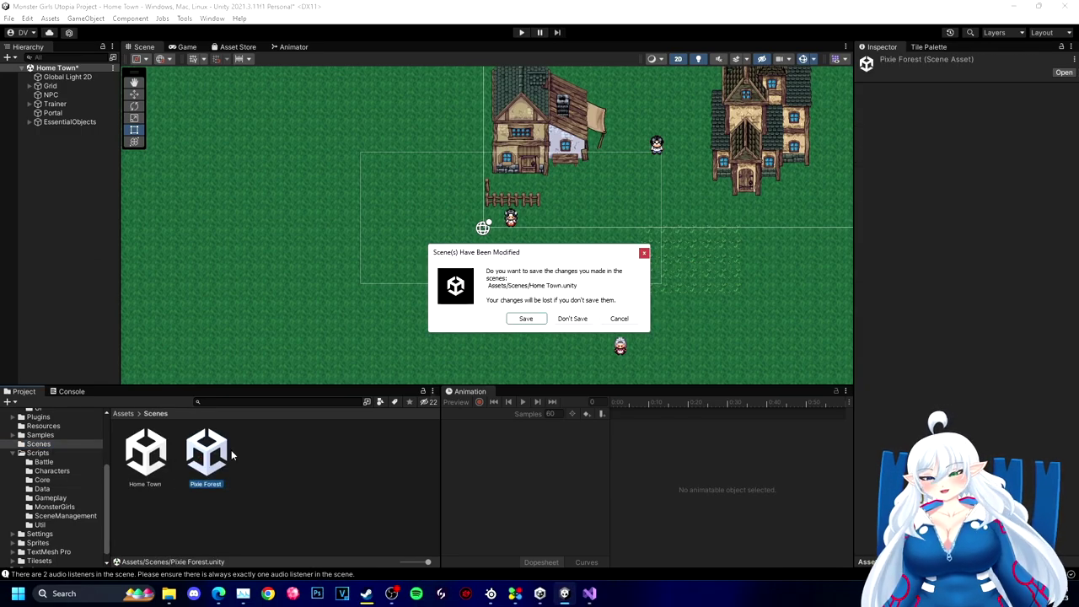
key(Return)
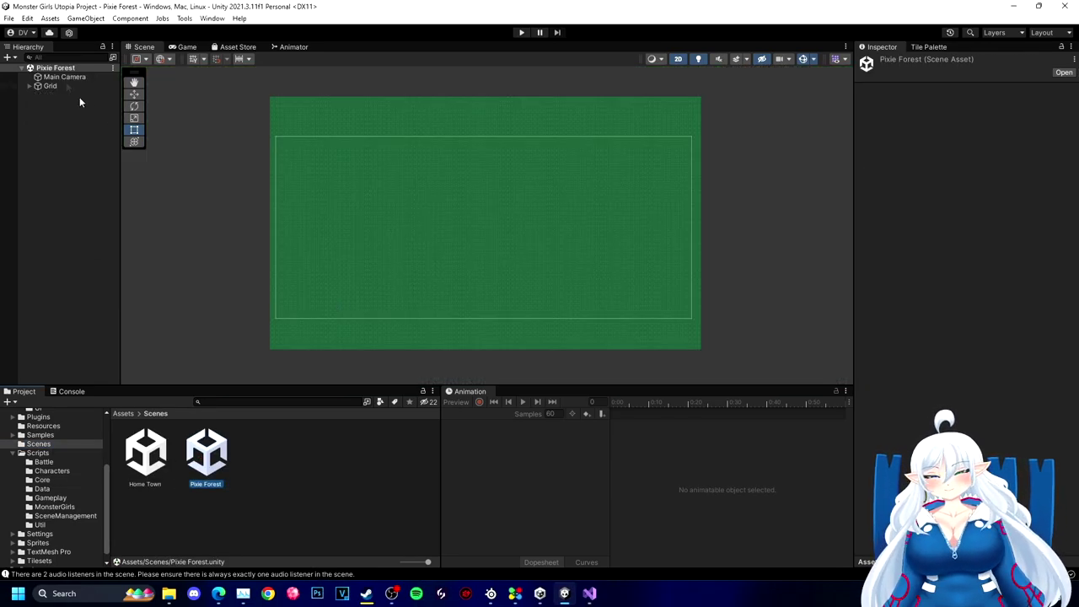
click(521, 32)
click(30, 77)
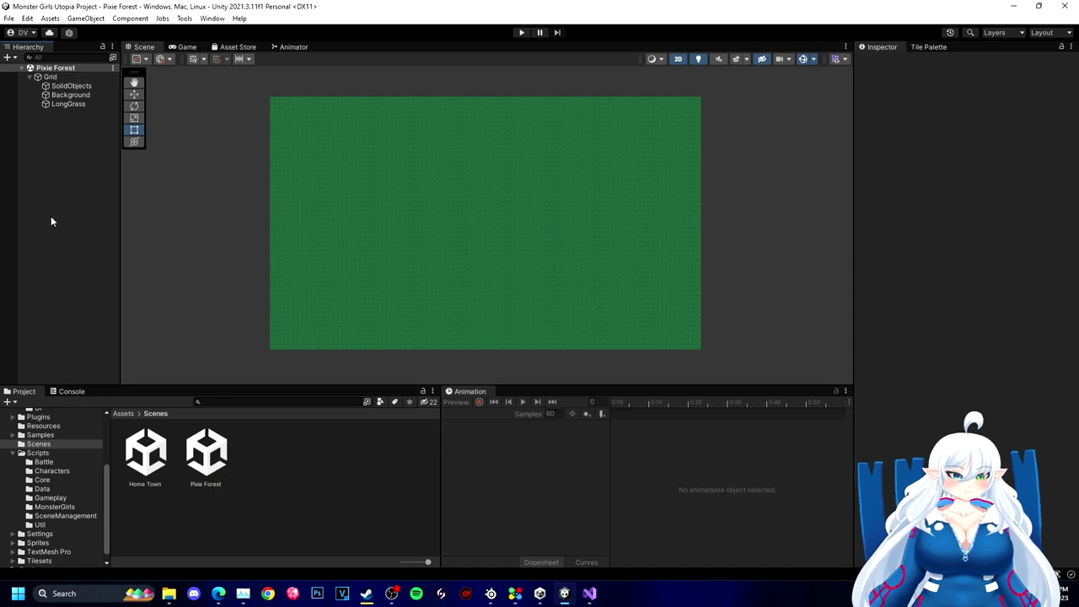
Step: Open and play Home Town, walk through the portal into Pixie Forest, and stop the game
double_click(145, 455)
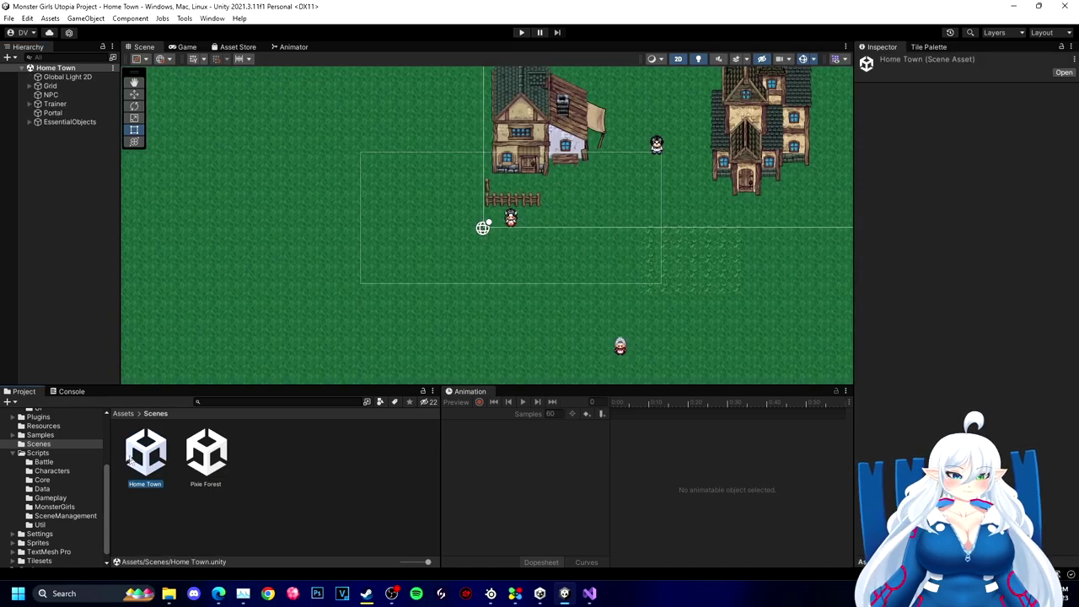
key(ctrl+p)
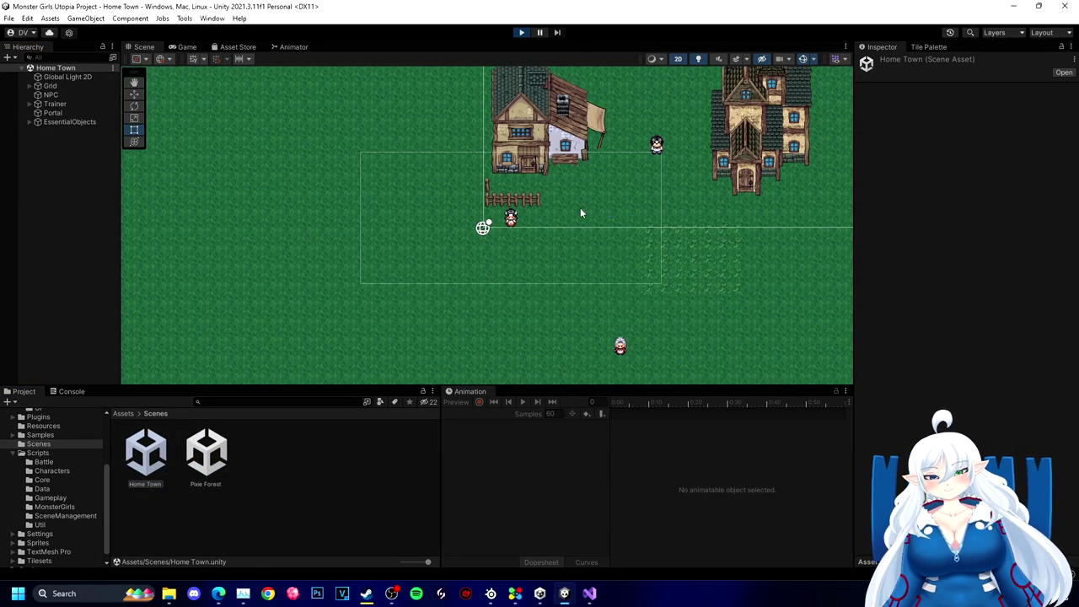
key(Up)
click(537, 225)
key(Down)
key(Up)
click(521, 32)
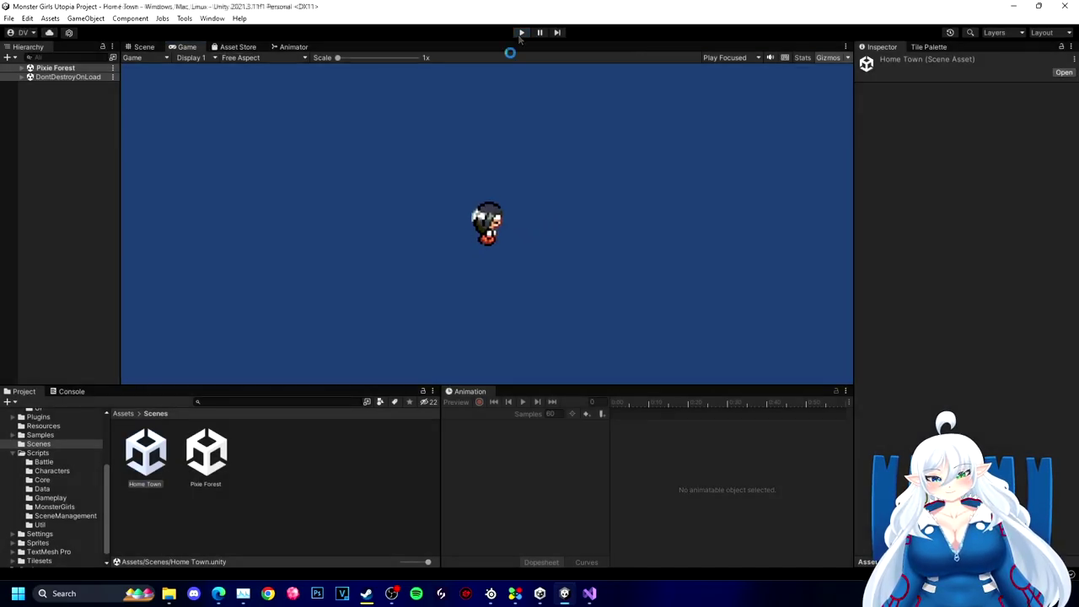
Step: Try to reposition the Background tilemap in the Pixie Forest scene, and return to Home Town without saving
scroll(520, 94, down, 5)
double_click(207, 453)
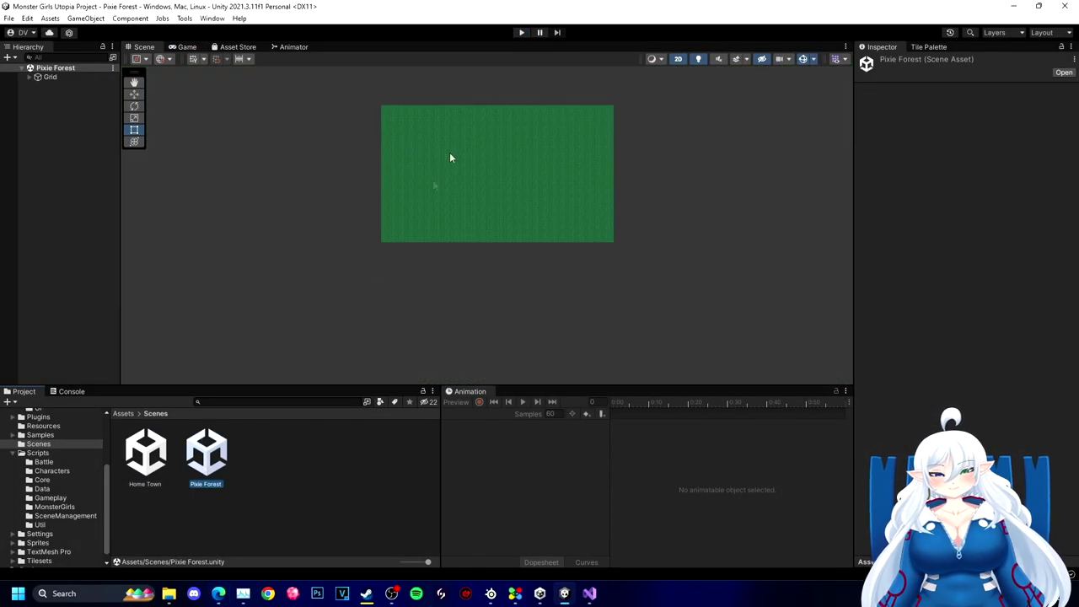
click(463, 147)
scroll(468, 145, down, 9)
scroll(493, 137, up, 6)
drag(448, 169, 422, 199)
scroll(422, 199, up, 3)
click(74, 103)
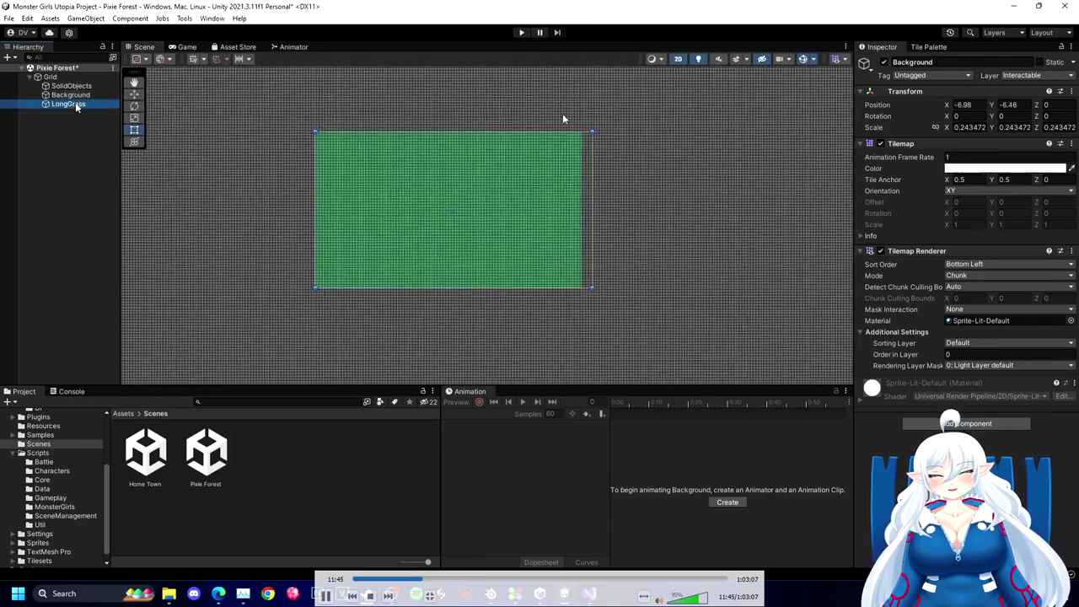
click(74, 116)
click(60, 77)
double_click(144, 453)
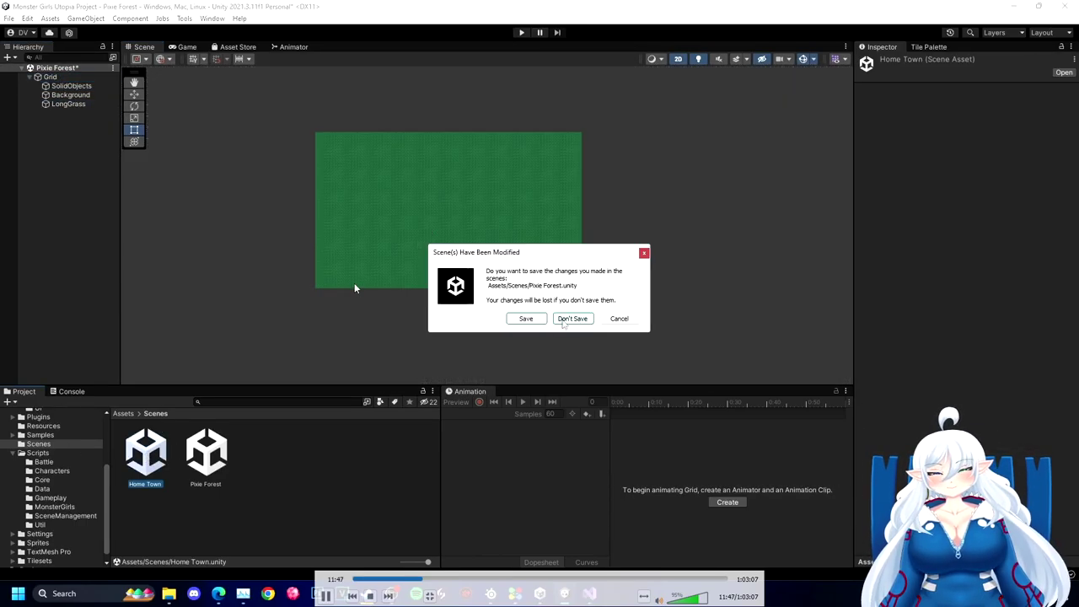
click(563, 319)
Step: Expand EssentialObjects and Player in Home Town, and examine the settings of the Player and Grid objects
click(50, 123)
click(30, 122)
click(48, 135)
click(38, 131)
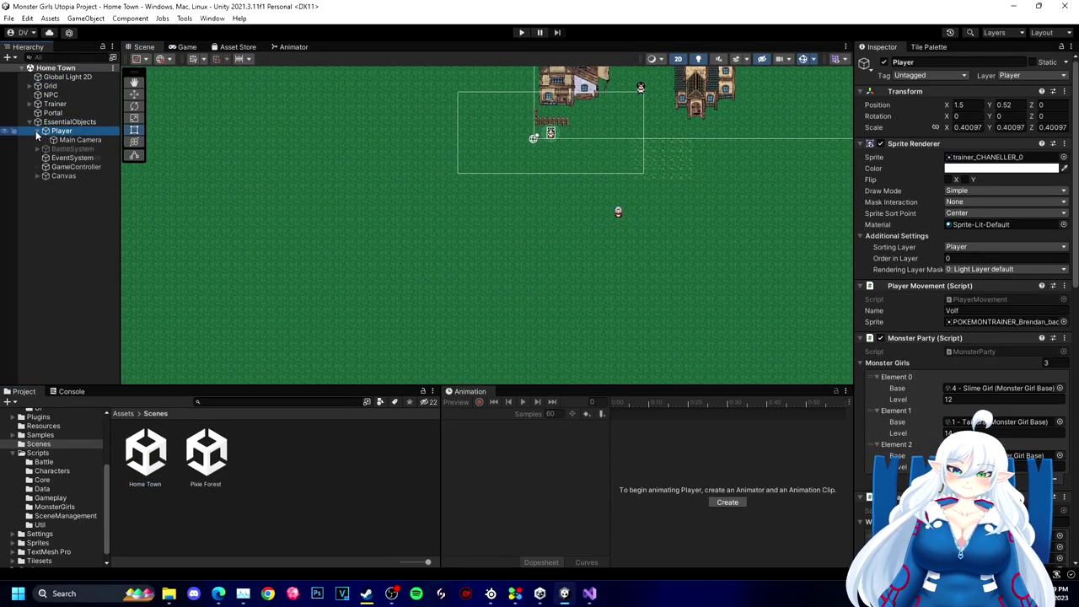
click(38, 131)
click(38, 131)
click(46, 88)
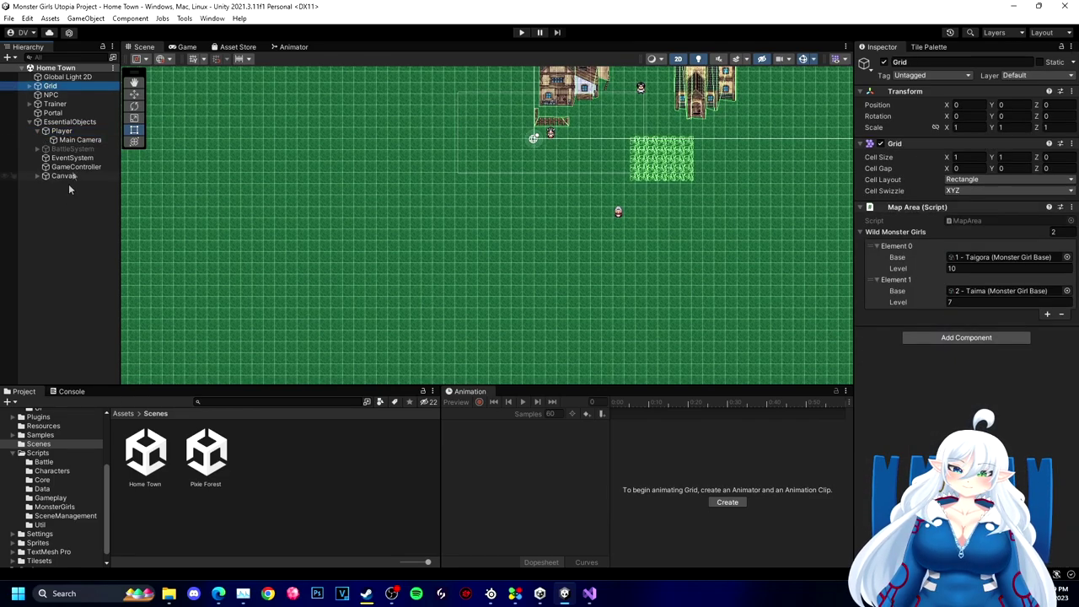
Step: Open the Pixie Forest scene, inspect its map, and briefly run the scene
click(150, 448)
double_click(207, 453)
click(76, 81)
scroll(543, 173, up, 5)
click(543, 113)
click(522, 32)
click(147, 470)
click(521, 33)
Step: Play Home Town again, enter Pixie Forest through the portal, and walk the player around there
double_click(157, 456)
click(522, 33)
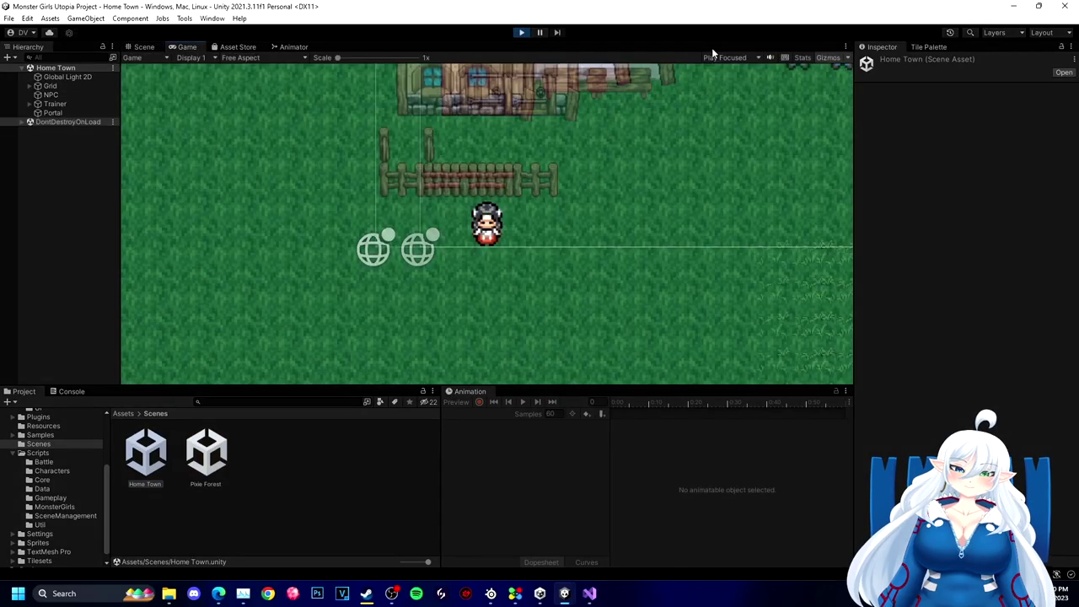
key(Right)
key(Up)
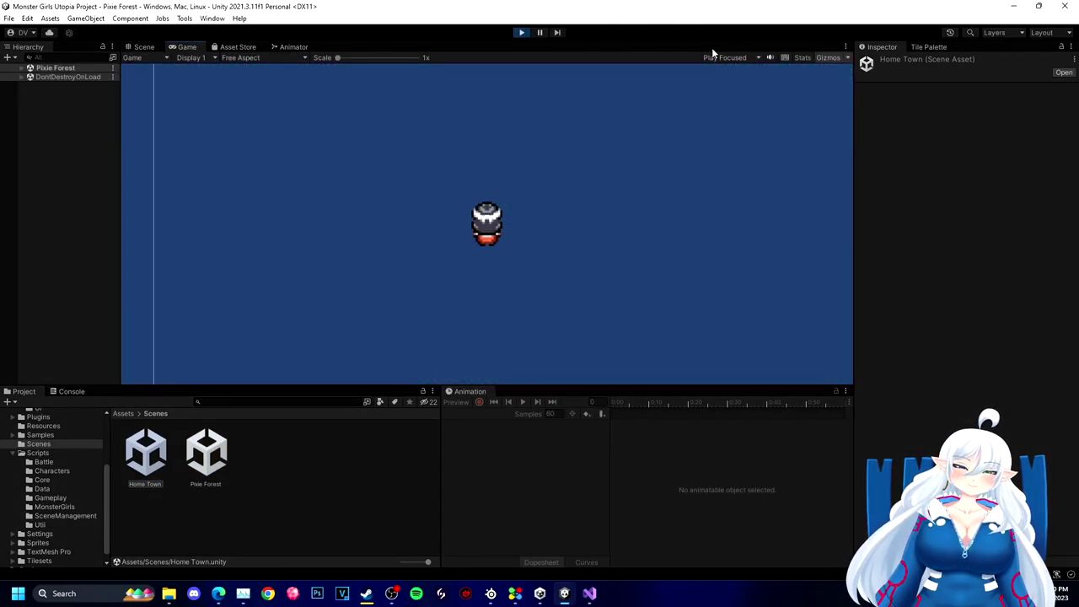
key(Left)
key(Down)
key(Right)
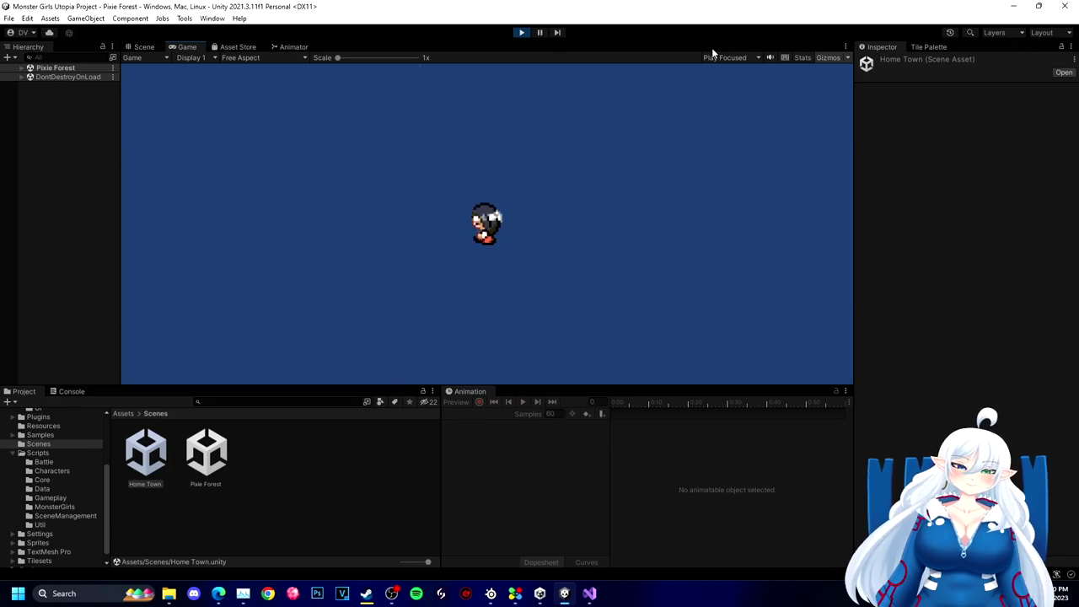
Step: Pause the game, move the Background tilemap to about X 29.1, Y 13.6 under the player, and resume playing
click(539, 34)
middle_drag(541, 158, 354, 190)
click(246, 219)
drag(246, 219, 412, 128)
click(539, 32)
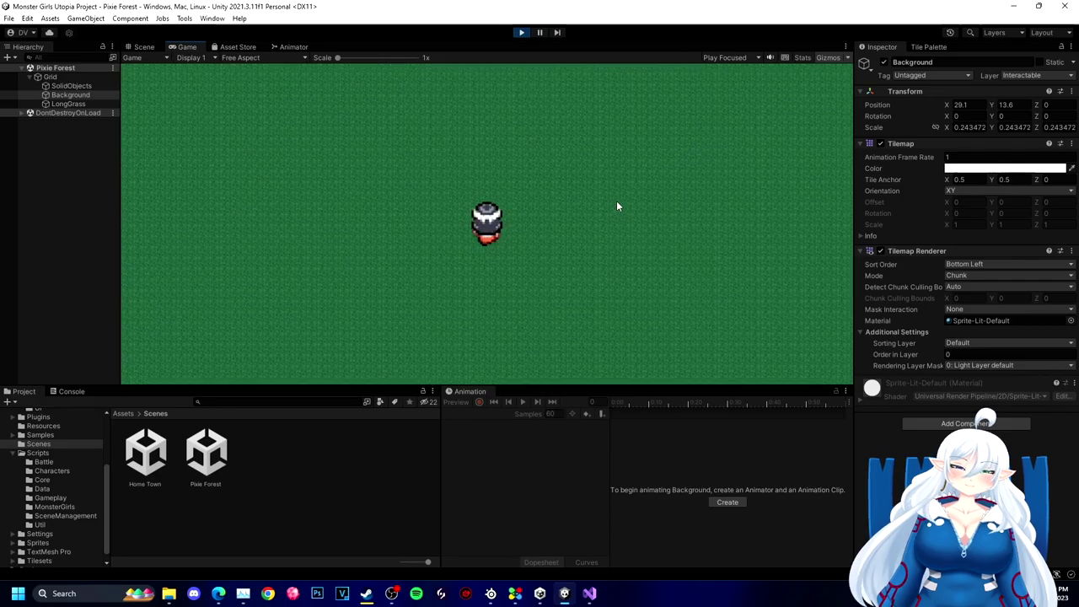
Step: Pause again to examine the Background's placement relative to the camera in the scene view, and stop the game
click(540, 35)
click(438, 157)
click(438, 156)
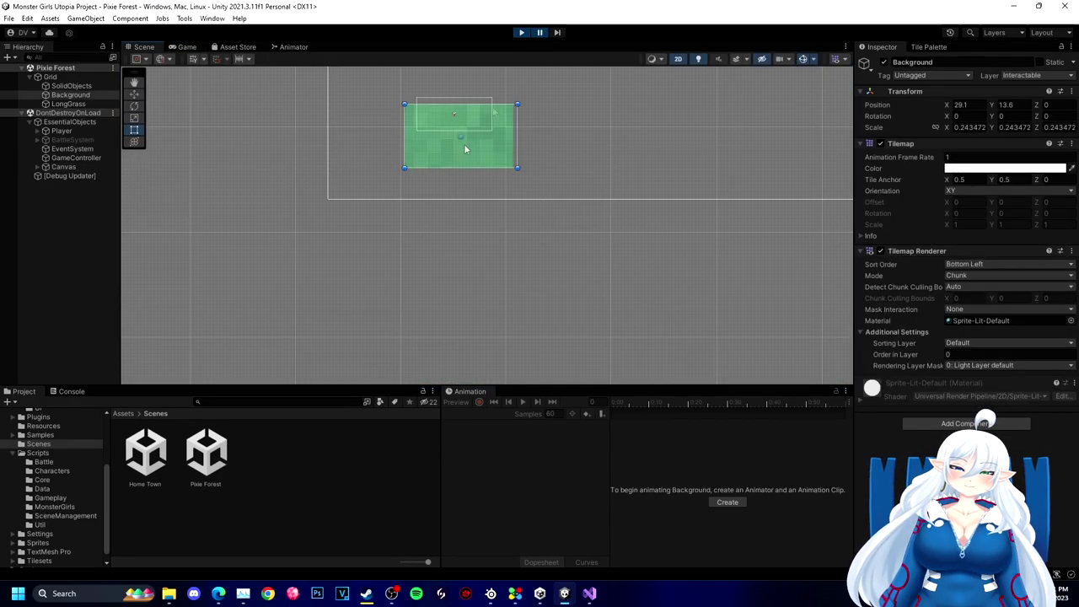
scroll(459, 181, down, 10)
click(538, 35)
click(522, 34)
Step: Reopen the Home Town scene and copy the Background tilemap from its Grid
click(67, 88)
click(147, 455)
click(203, 455)
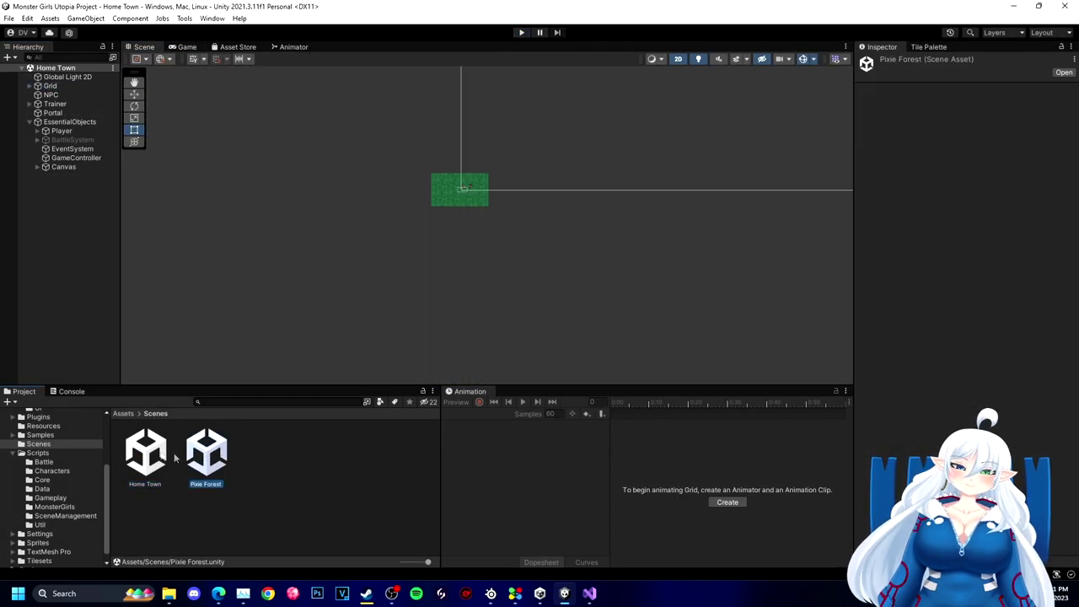
double_click(146, 454)
click(50, 86)
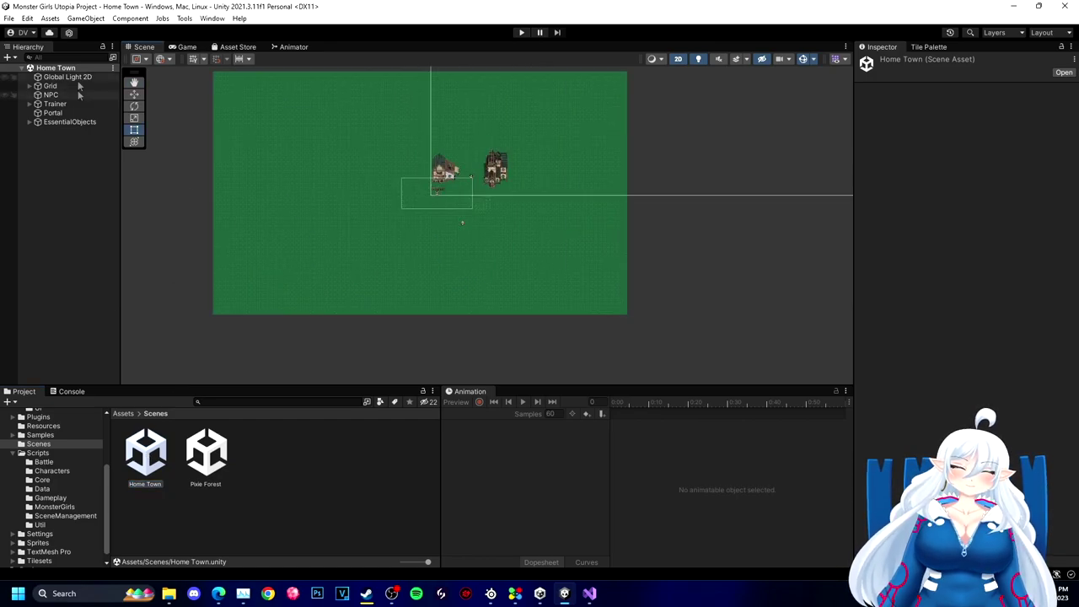
click(30, 87)
click(66, 105)
key(ctrl+c)
Step: In the Pixie Forest scene, delete the existing Background tilemap and paste the copied one in its place
double_click(207, 455)
click(64, 95)
key(Delete)
key(ctrl+v)
Step: Run Pixie Forest briefly, stop it, and open Home Town while saving the Pixie Forest changes
click(521, 32)
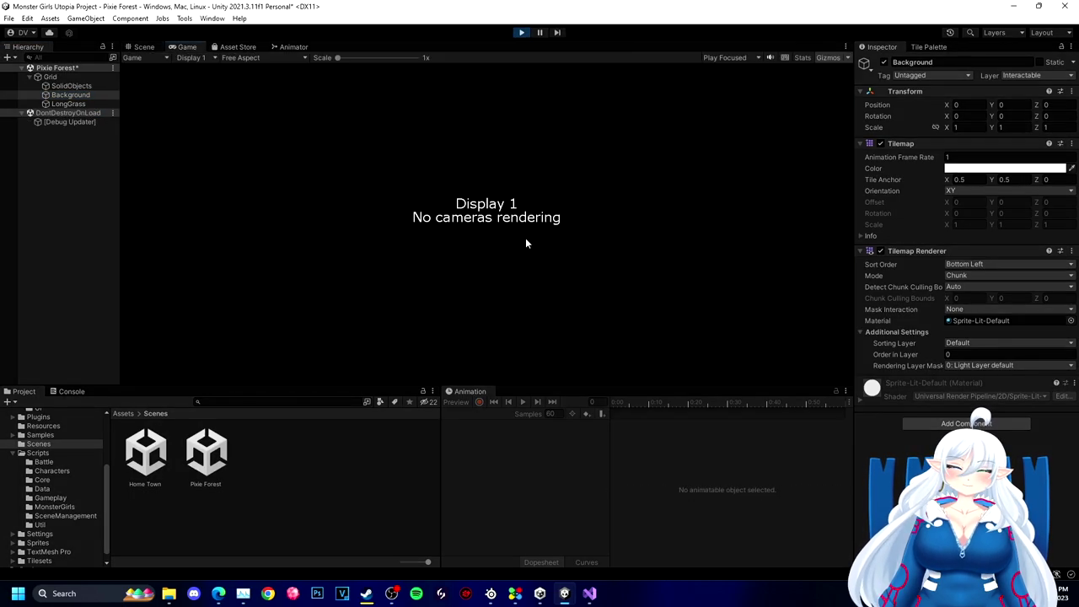
double_click(145, 455)
click(526, 318)
Step: Play Home Town, walk through the portal to check the new Pixie Forest background, and stop the game
click(521, 32)
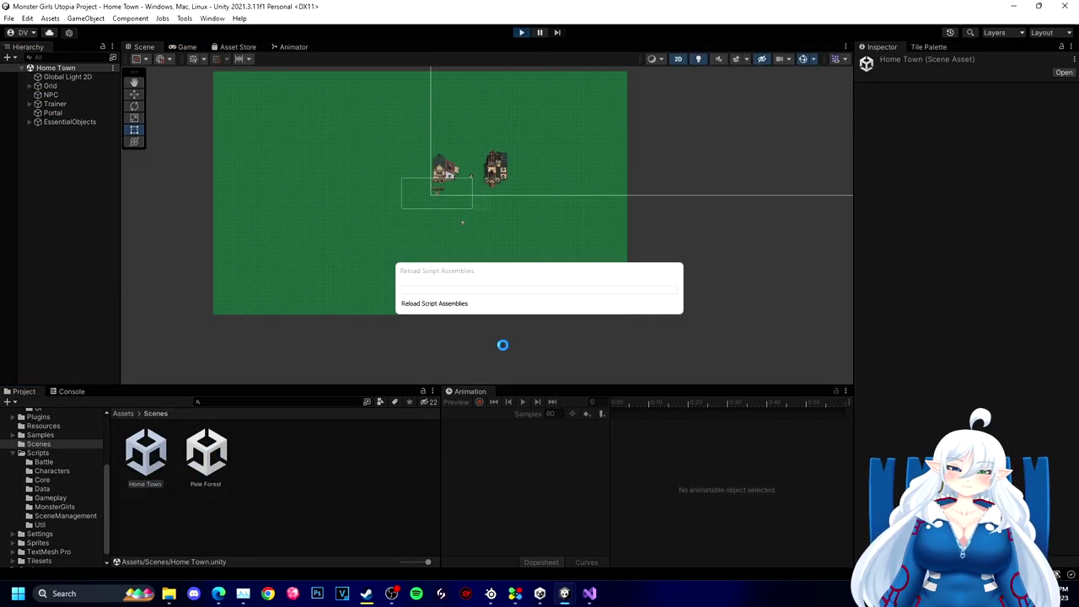
key(Right)
key(Up)
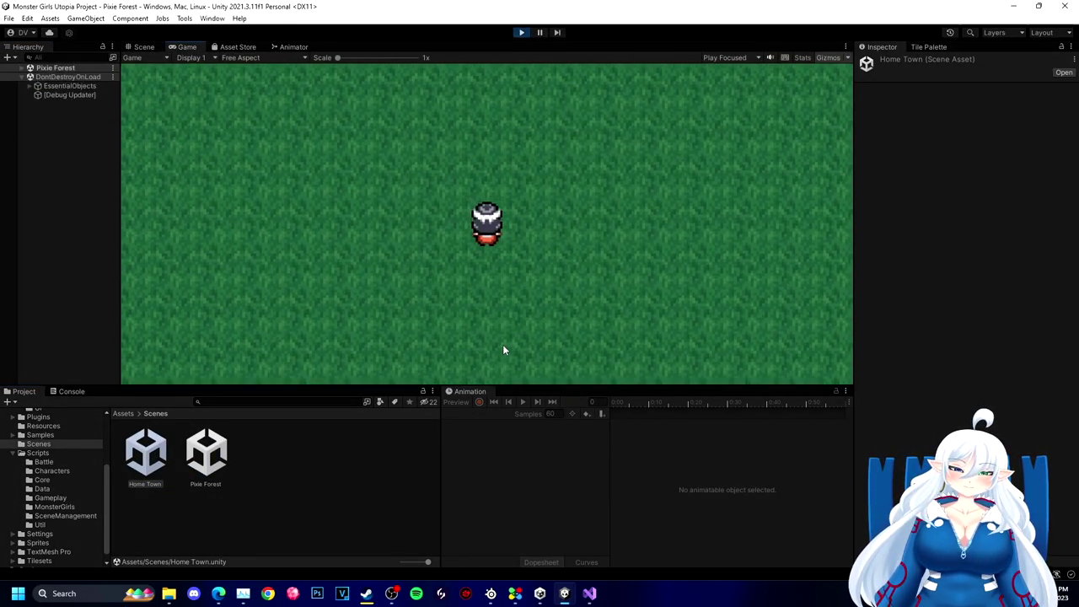
key(Down)
click(538, 36)
click(523, 35)
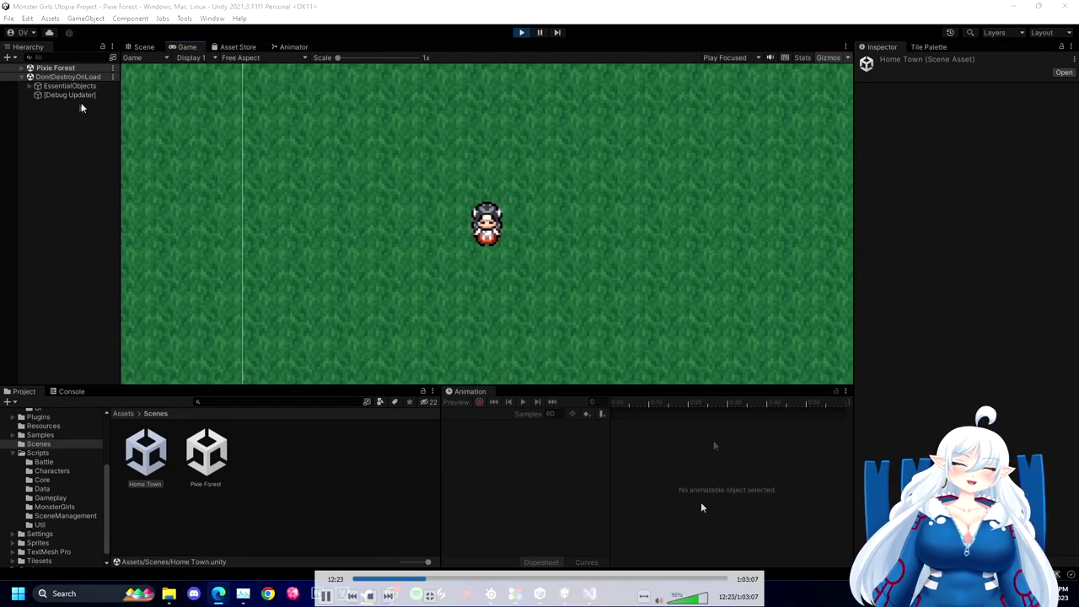
click(521, 34)
scroll(440, 205, up, 5)
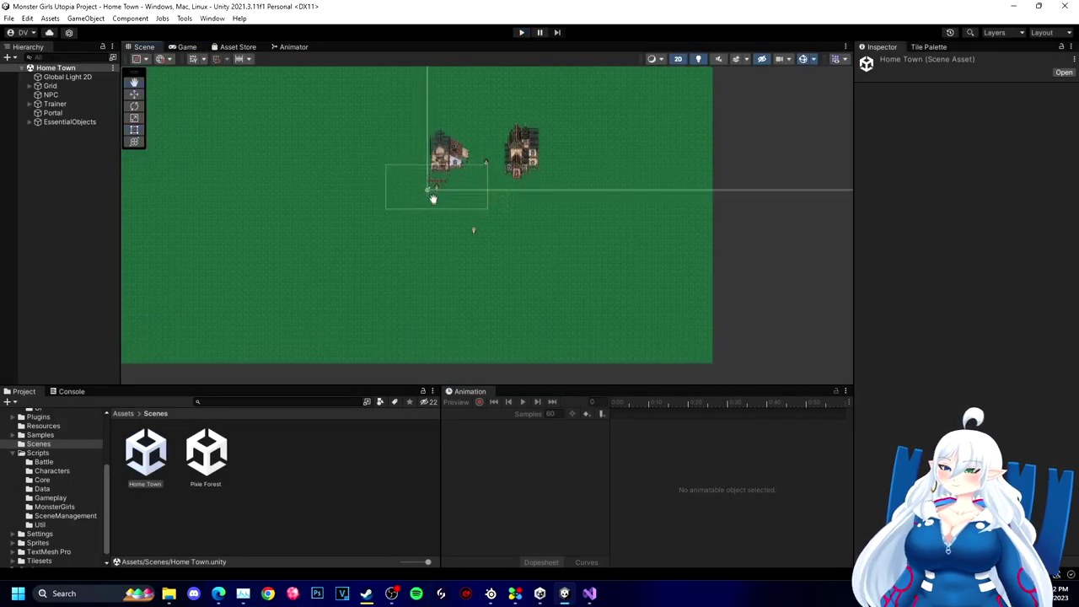
Step: Open the Pixie Forest scene and bring up the Portal.cs script in Visual Studio
middle_drag(433, 197, 415, 233)
double_click(204, 462)
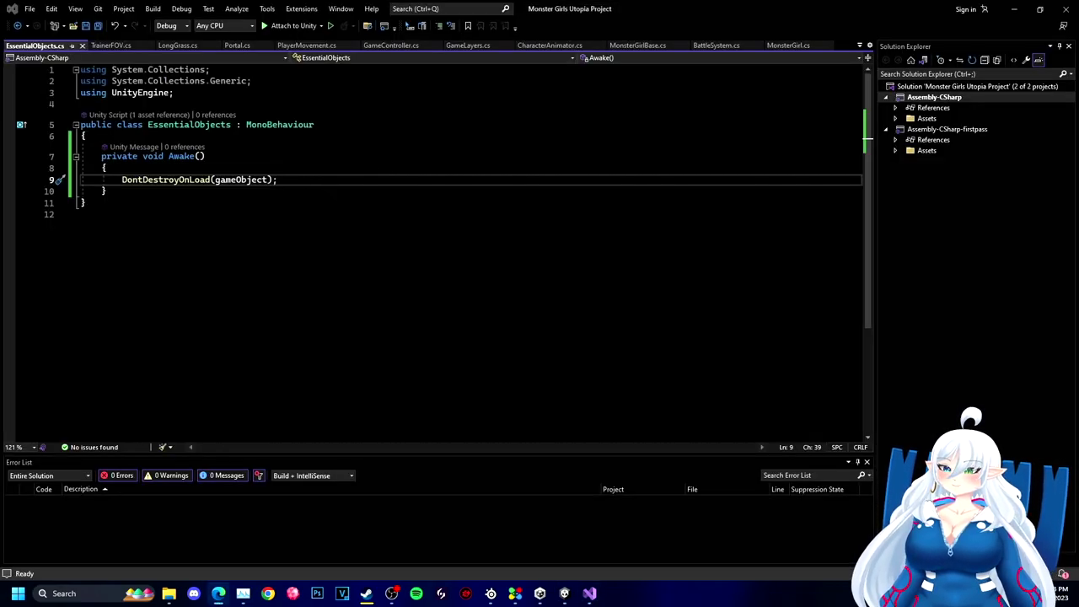
click(237, 45)
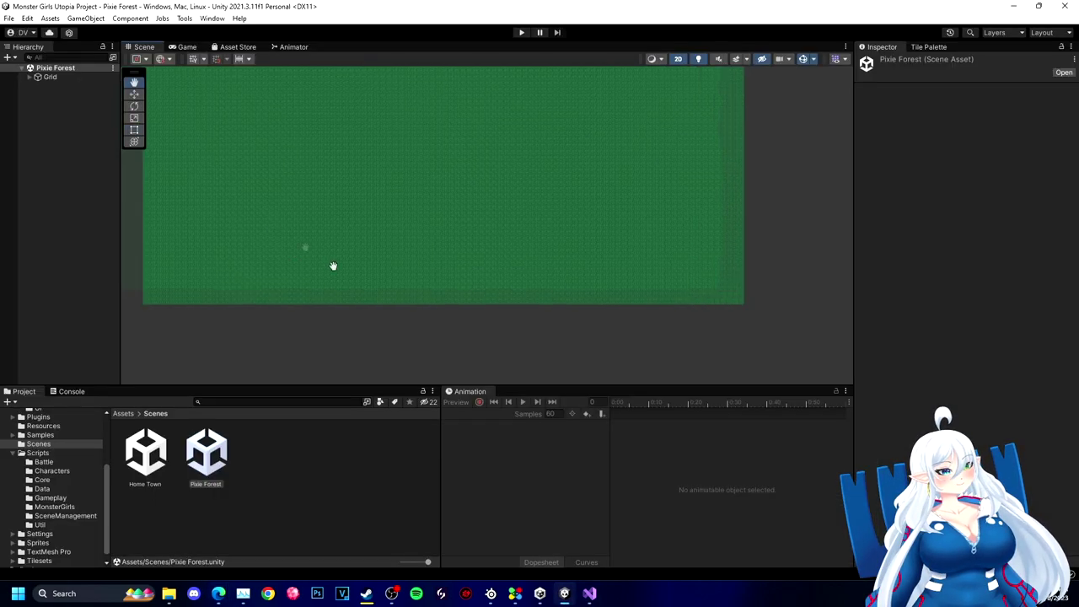
Step: Back in Unity, paint tree tiles from the Outside Tileset across the Pixie Forest ground on the SolidObjects tilemap
middle_drag(332, 265, 394, 279)
click(922, 47)
middle_drag(900, 336, 953, 335)
drag(928, 348, 986, 411)
click(29, 77)
click(71, 86)
click(347, 160)
click(659, 175)
click(491, 217)
click(488, 127)
click(376, 228)
click(599, 229)
click(583, 117)
middle_drag(581, 119, 548, 257)
click(327, 166)
click(723, 371)
click(661, 190)
middle_drag(438, 337, 427, 197)
click(381, 284)
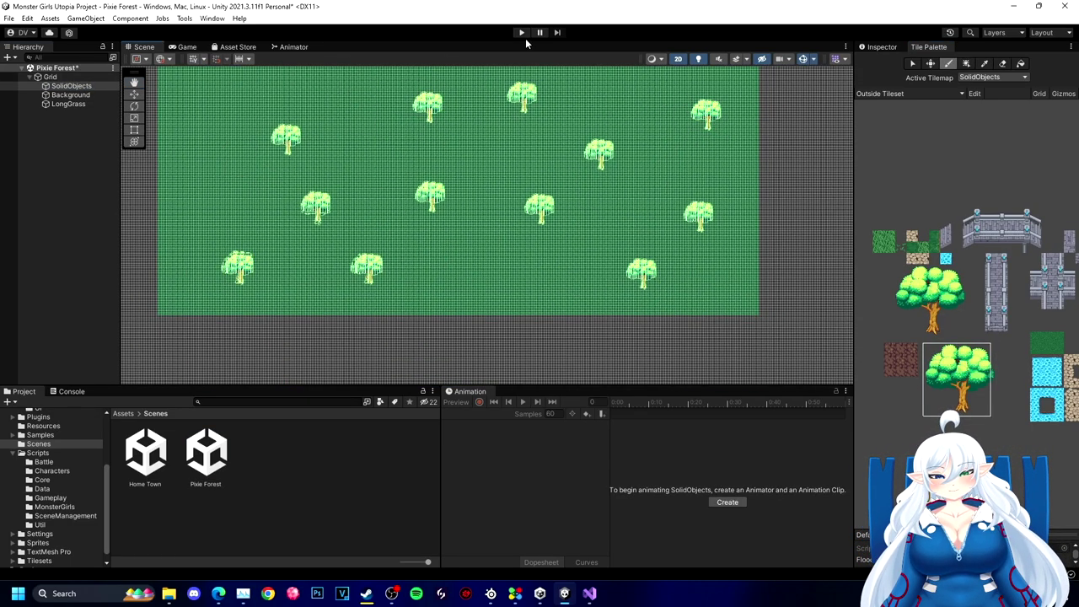
Step: Return to the Home Town scene and create an empty object named SpawnPoint as a child of Portal
click(882, 47)
double_click(145, 455)
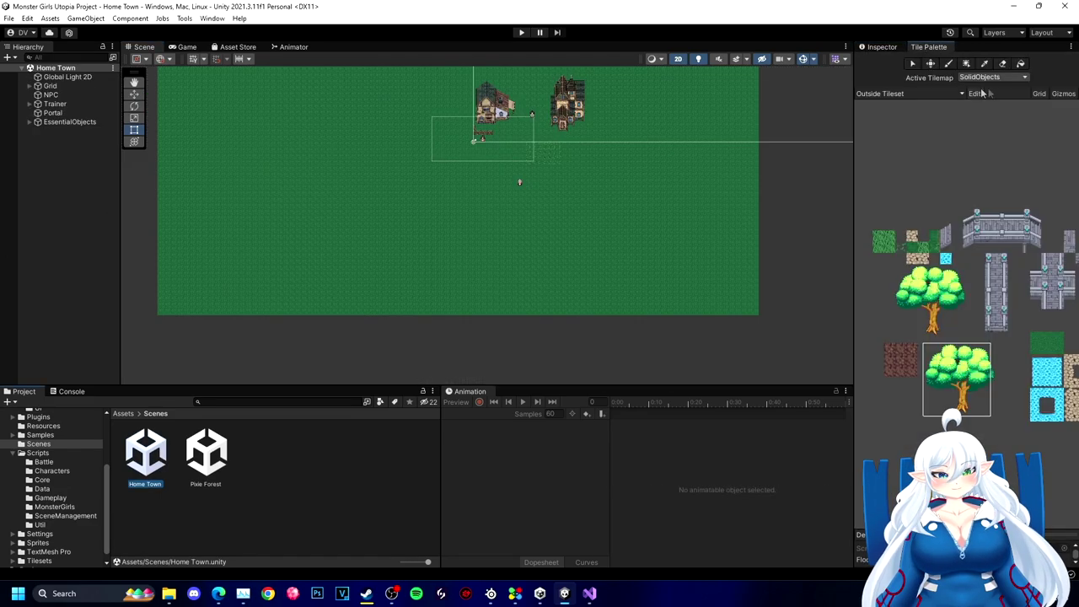
right_click(83, 162)
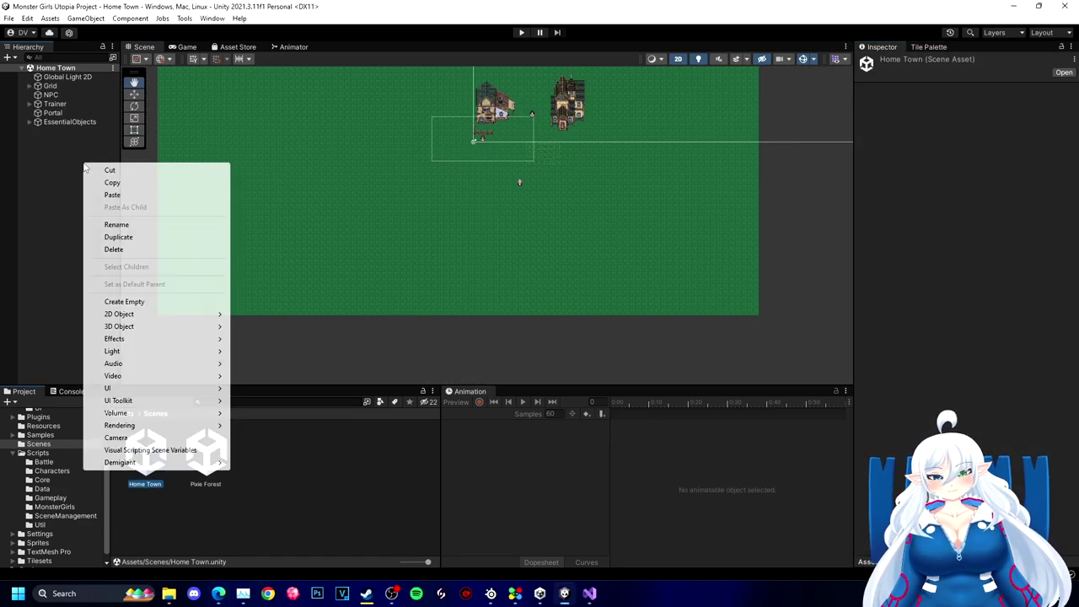
click(202, 302)
text(SpawnPoint)
key(Return)
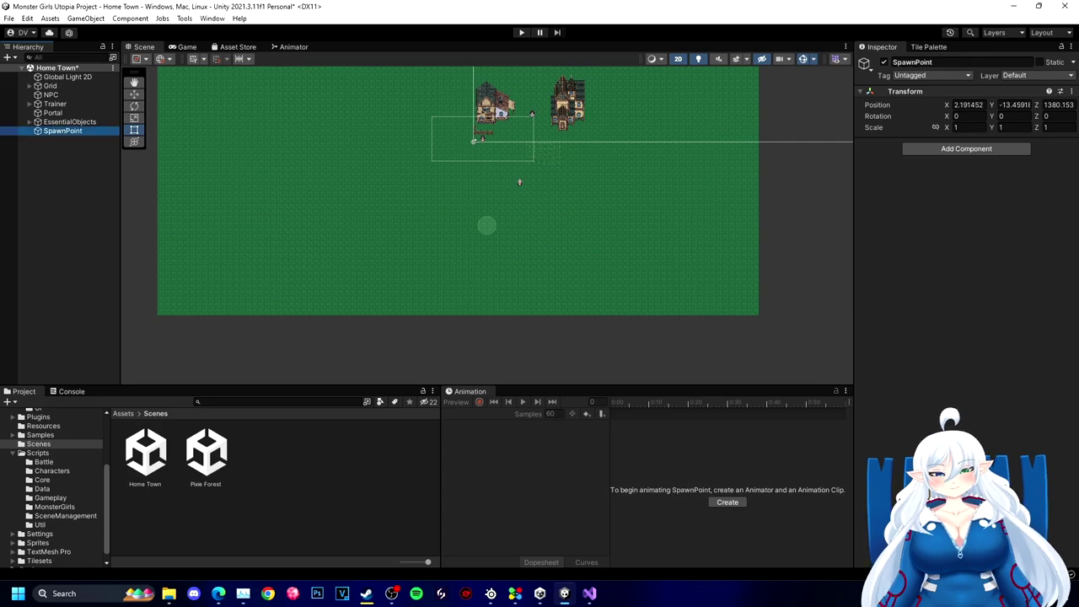
drag(67, 131, 52, 112)
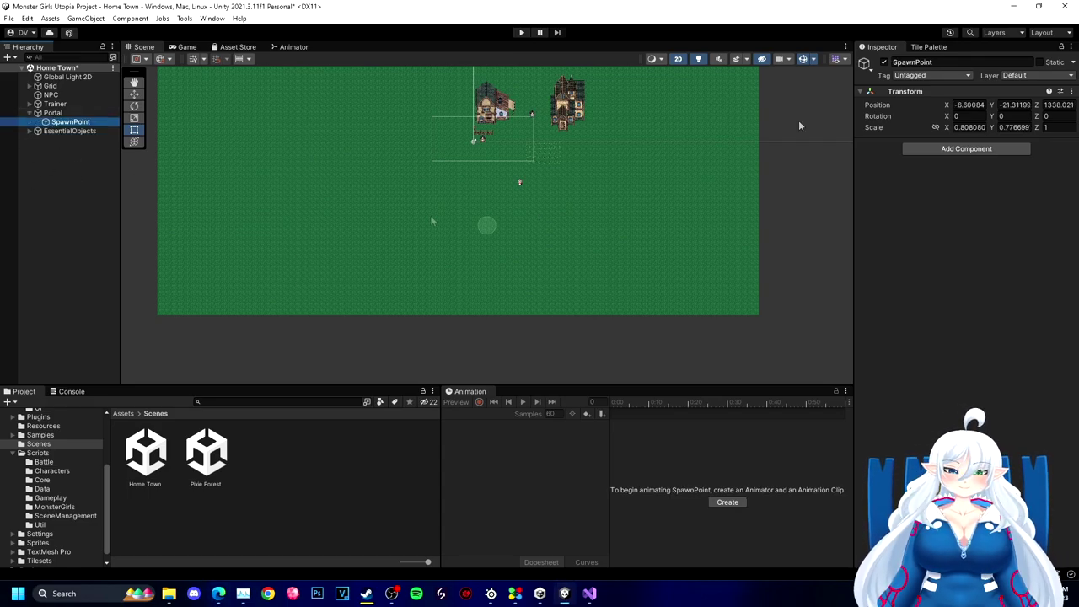
Step: Give the SpawnPoint a blue diamond icon and position it just below the portal at X -0.05, Y -1
click(864, 63)
click(874, 120)
scroll(533, 93, up, 5)
middle_drag(532, 93, 518, 296)
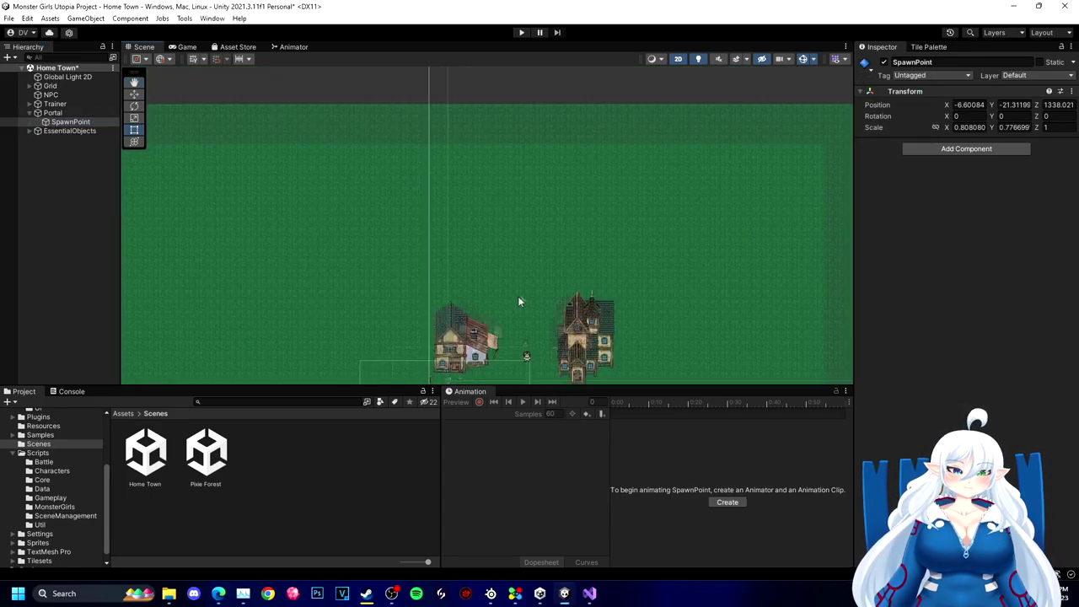
scroll(517, 295, up, 3)
middle_drag(516, 363, 456, 110)
click(388, 330)
click(74, 124)
click(134, 95)
drag(389, 290, 389, 55)
middle_drag(423, 131, 438, 371)
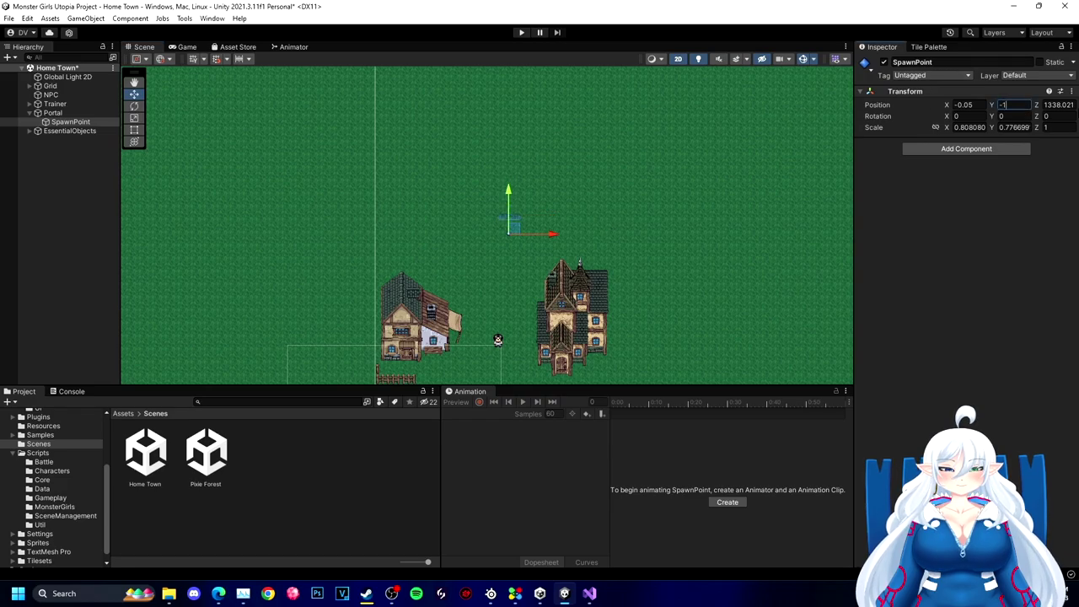
click(494, 218)
Step: Create a SceneManagement folder inside Assets/Game and store the Portal in it as a prefab
click(218, 593)
scroll(57, 487, up, 3)
click(36, 457)
right_click(368, 461)
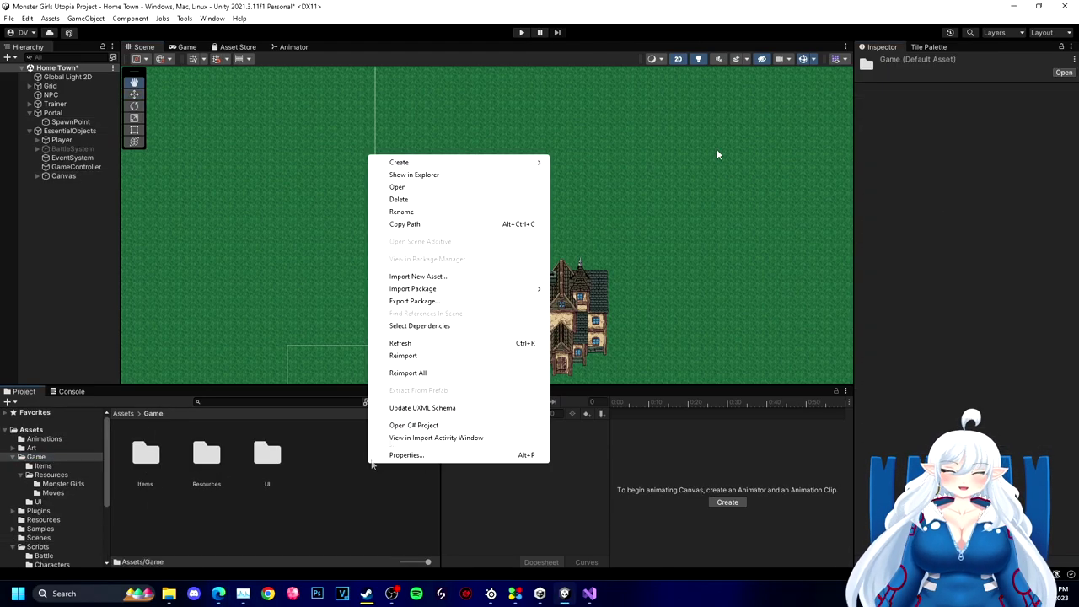
mouse_move(399, 162)
click(601, 42)
text(SceneMinagement)
key(Return)
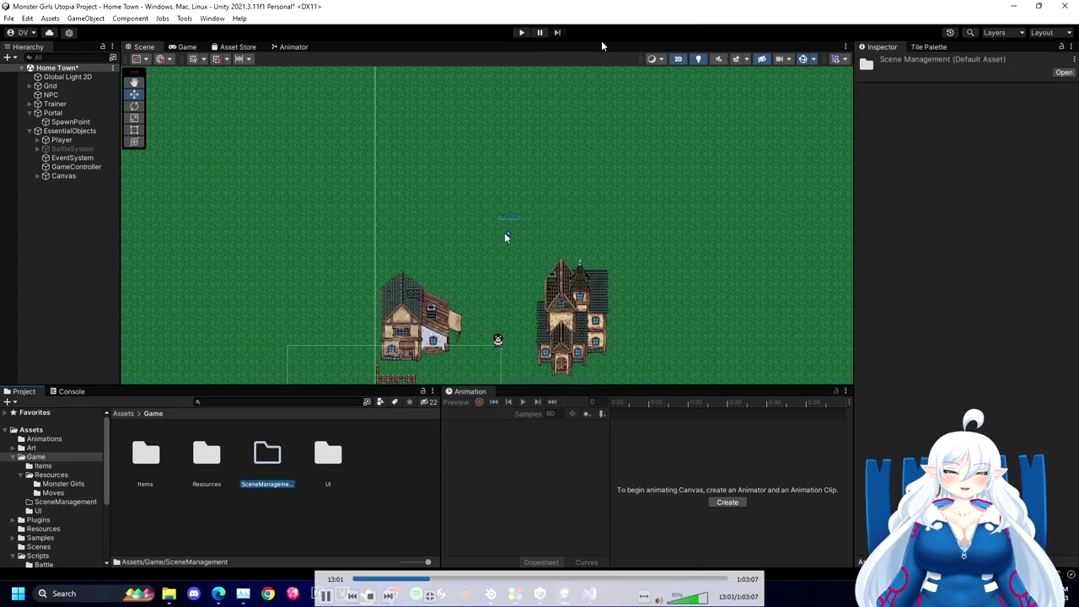
double_click(267, 455)
drag(54, 113, 174, 491)
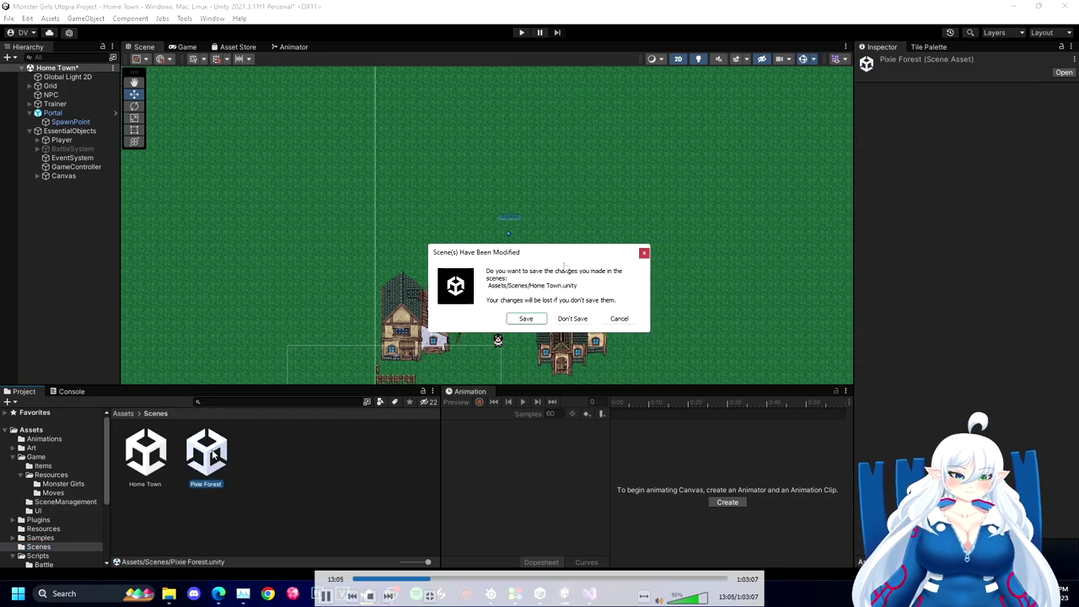
Step: Open Pixie Forest while saving Home Town, and place the Portal prefab at the ground's lower edge, at Y -27.62
key(Return)
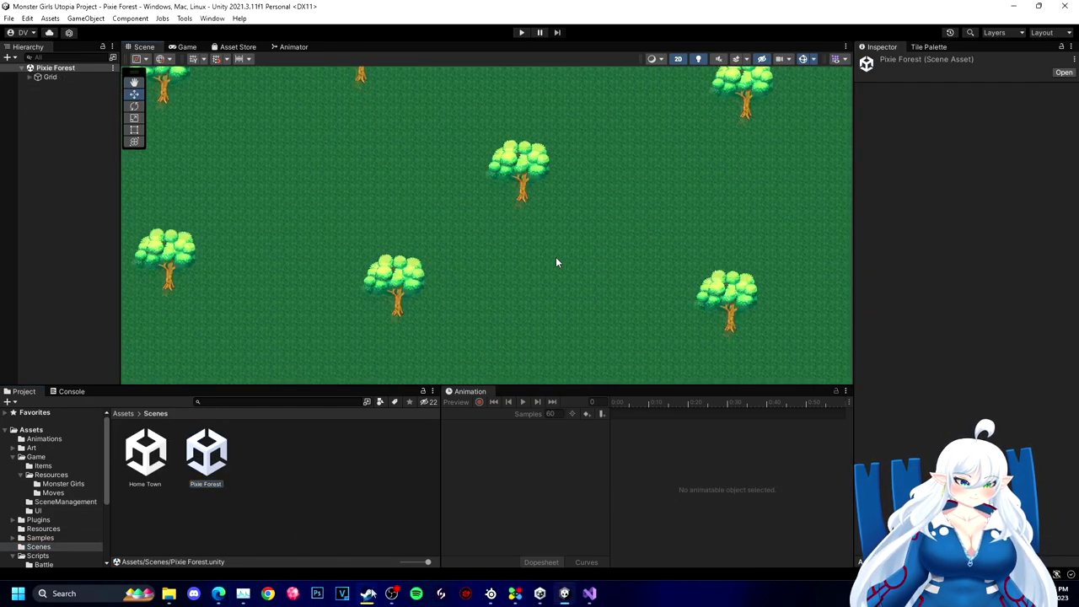
middle_drag(557, 262, 303, 261)
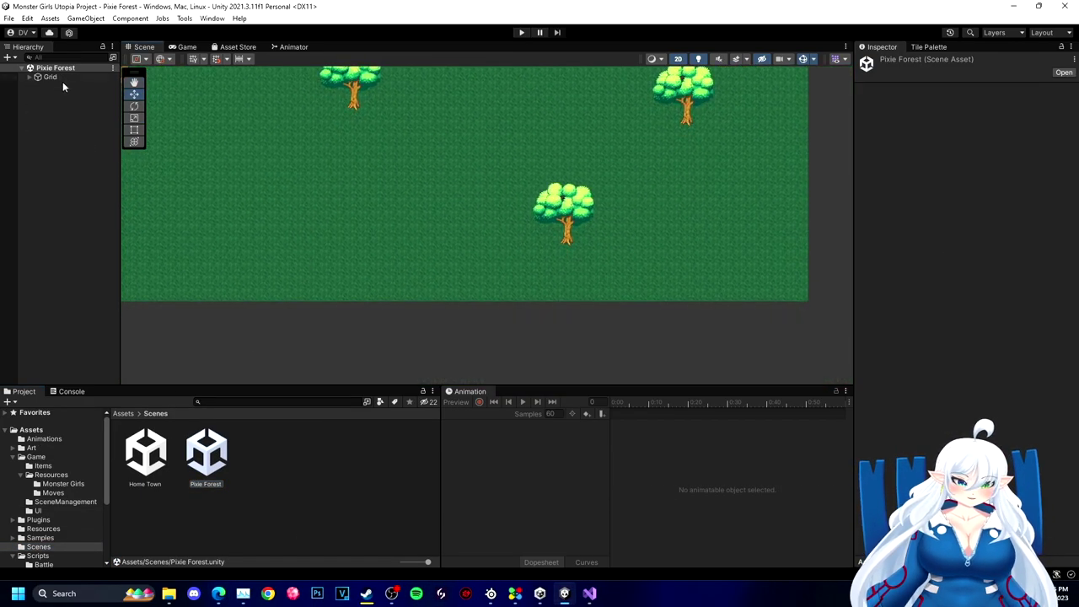
click(42, 457)
double_click(265, 453)
drag(145, 453, 406, 289)
scroll(420, 312, up, 10)
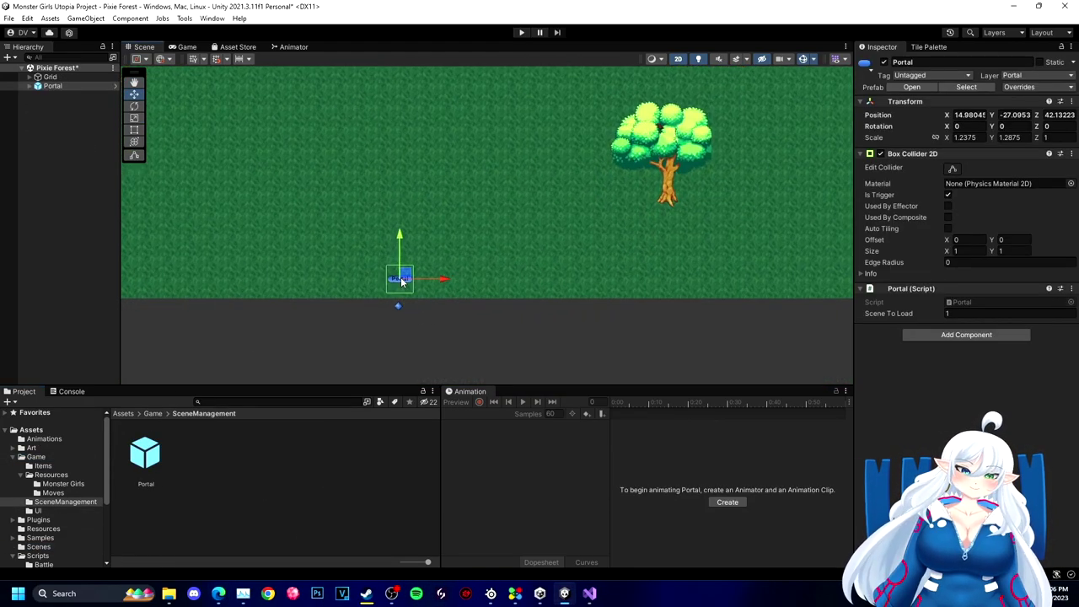
click(69, 88)
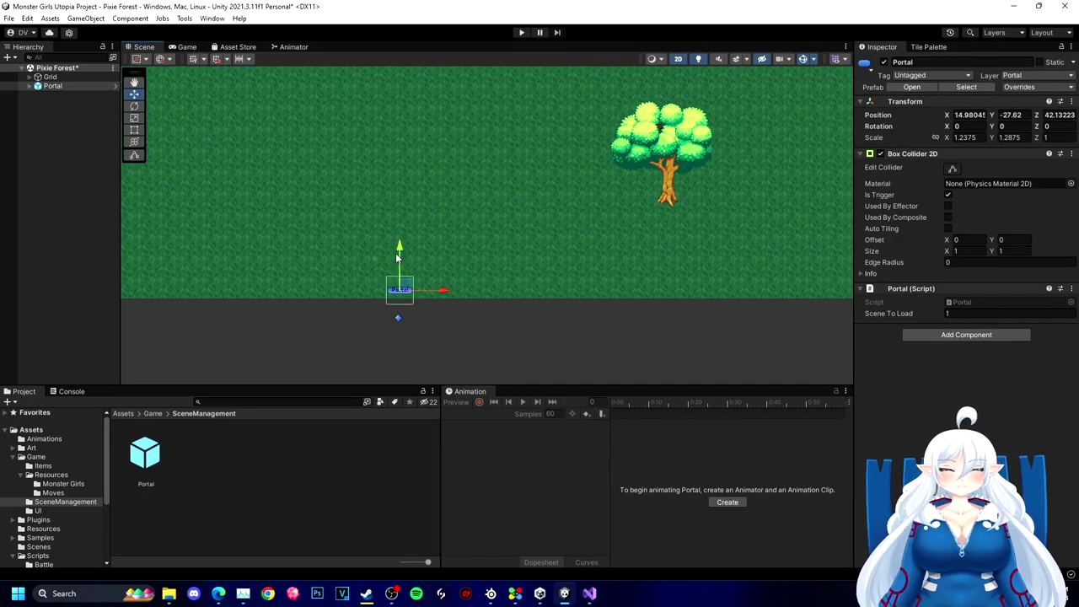
Step: Set the Y position of the Pixie Forest portal's SpawnPoint to 1 so it sits above the portal
click(30, 86)
click(70, 95)
click(1003, 106)
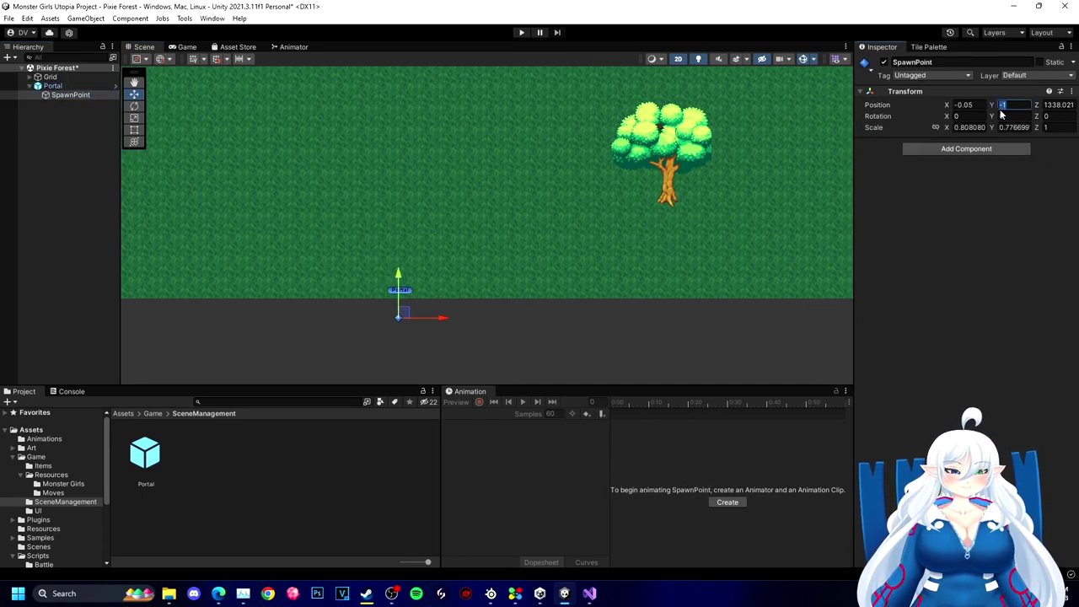
text(1)
click(620, 351)
Step: In Visual Studio, add a serialized Transform field named spawnPoint below sceneToLoad in Portal.cs and save the script
click(590, 594)
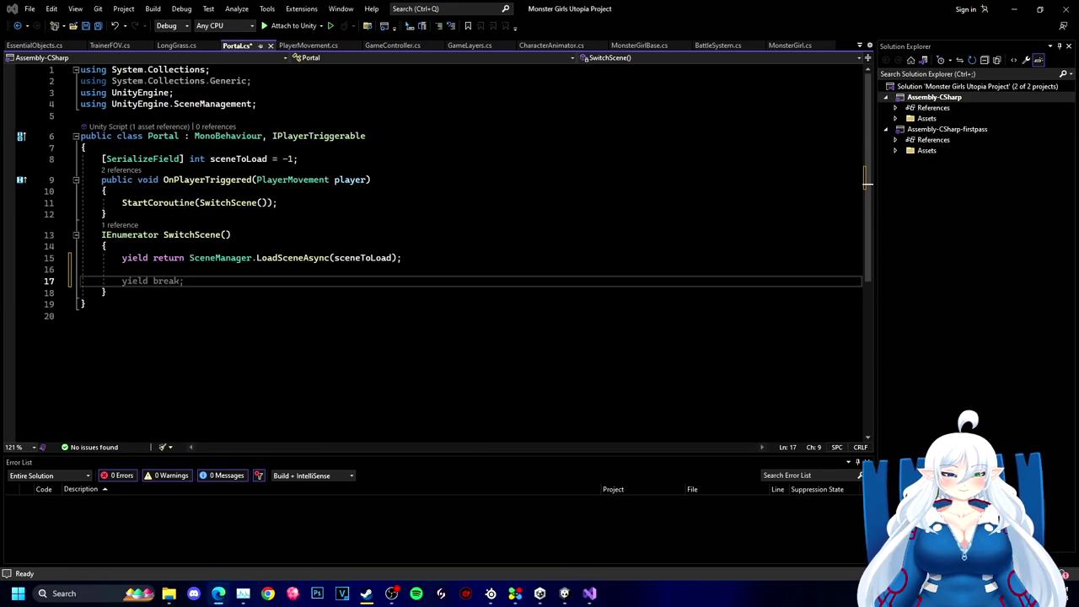
click(303, 159)
key(Return)
text([SerializeField] in)
key(BackSpace)
key(BackSpace)
text(Transform s)
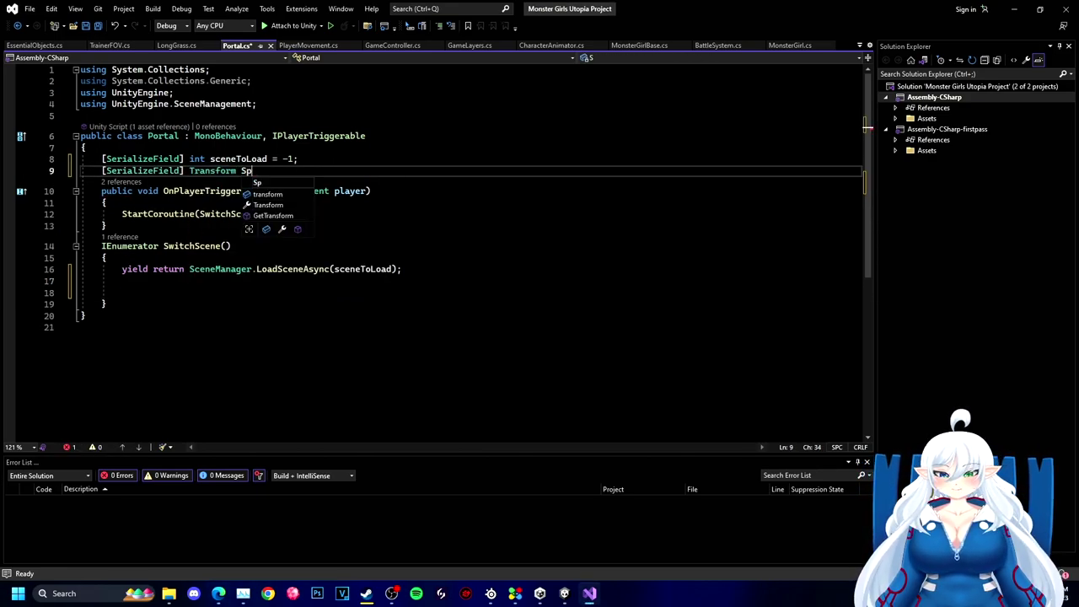
text(pawnPoint;)
key(ctrl+s)
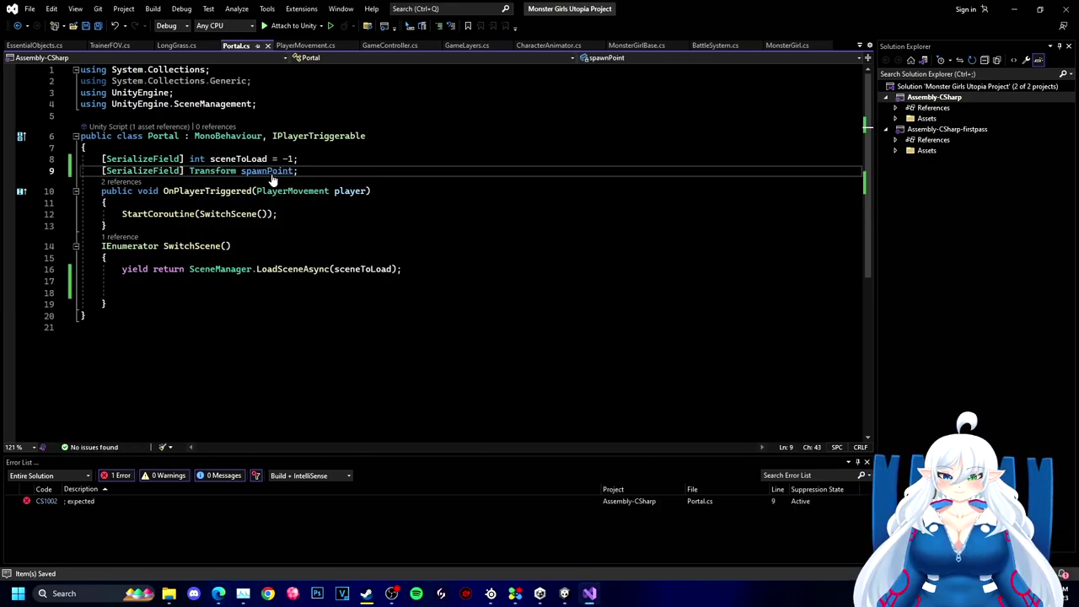
Step: In Unity, assign the SpawnPoint child to the Pixie Forest portal's Spawn Point field and save the scene
mouse_move(564, 593)
click(531, 540)
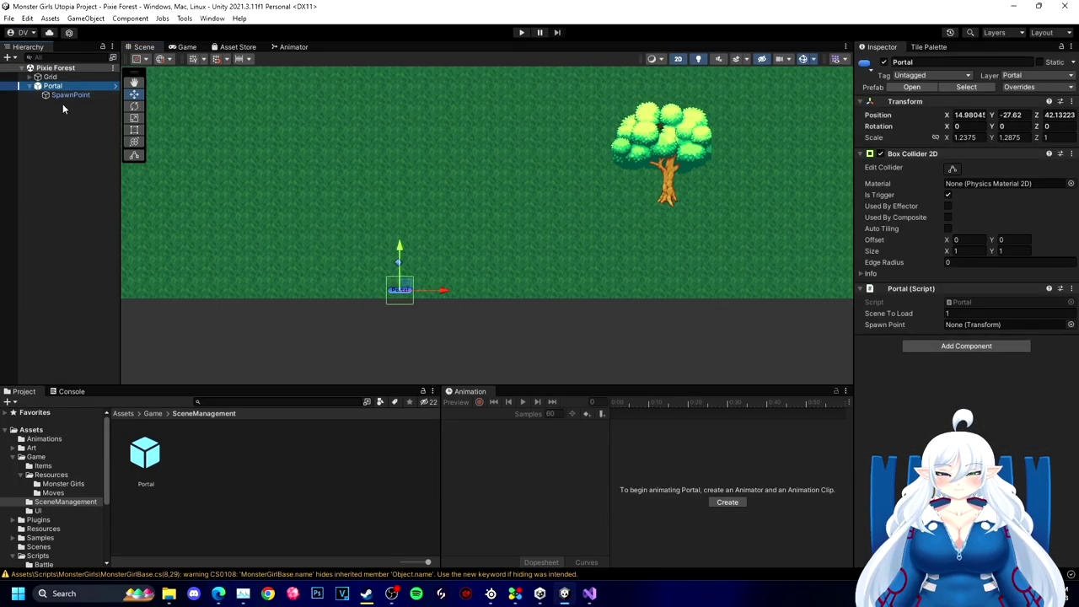
click(82, 86)
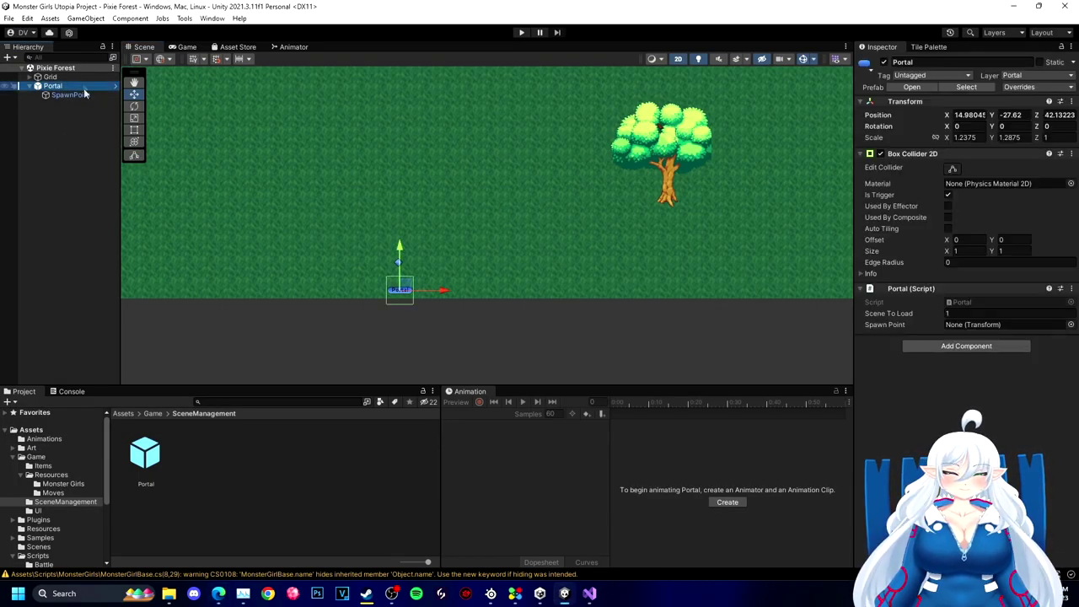
click(74, 99)
click(72, 87)
drag(73, 95, 965, 326)
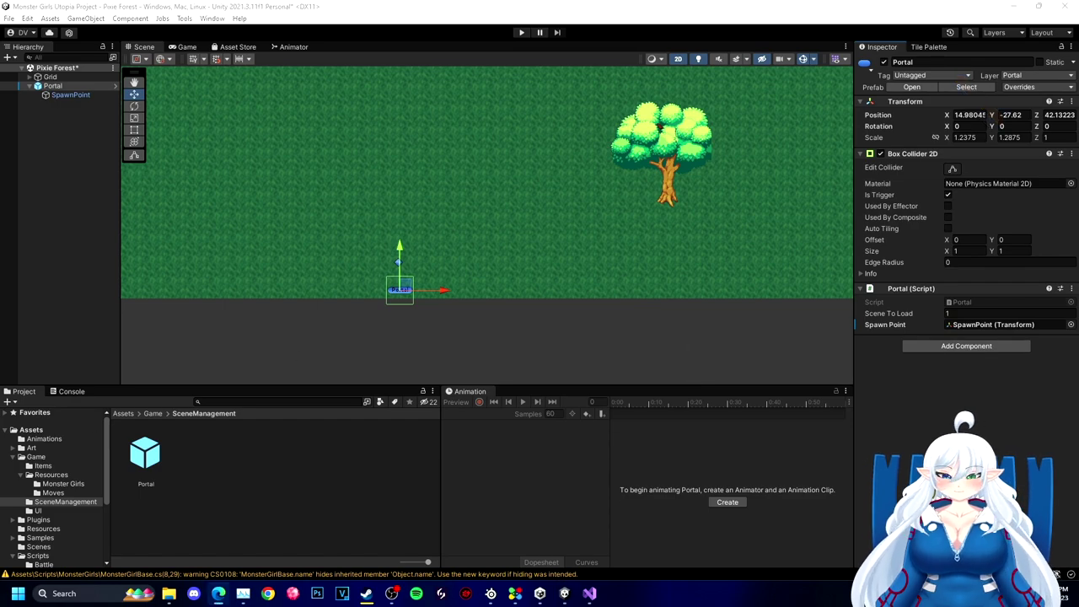
click(83, 314)
key(ctrl+s)
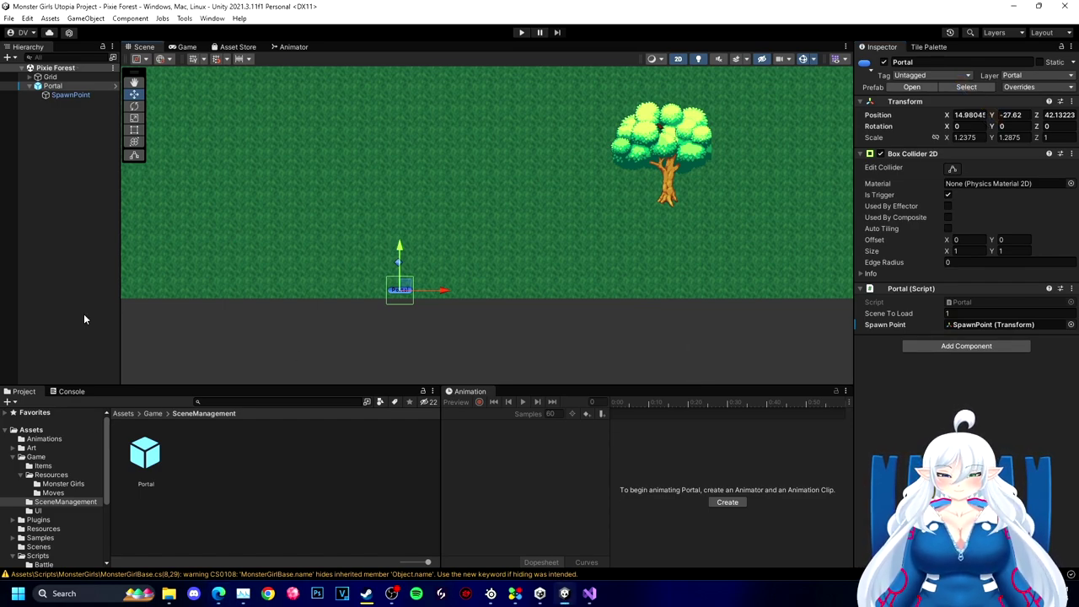
Step: Open the Home Town scene and set the X position of its portal's SpawnPoint to 0
click(590, 594)
click(175, 304)
click(173, 295)
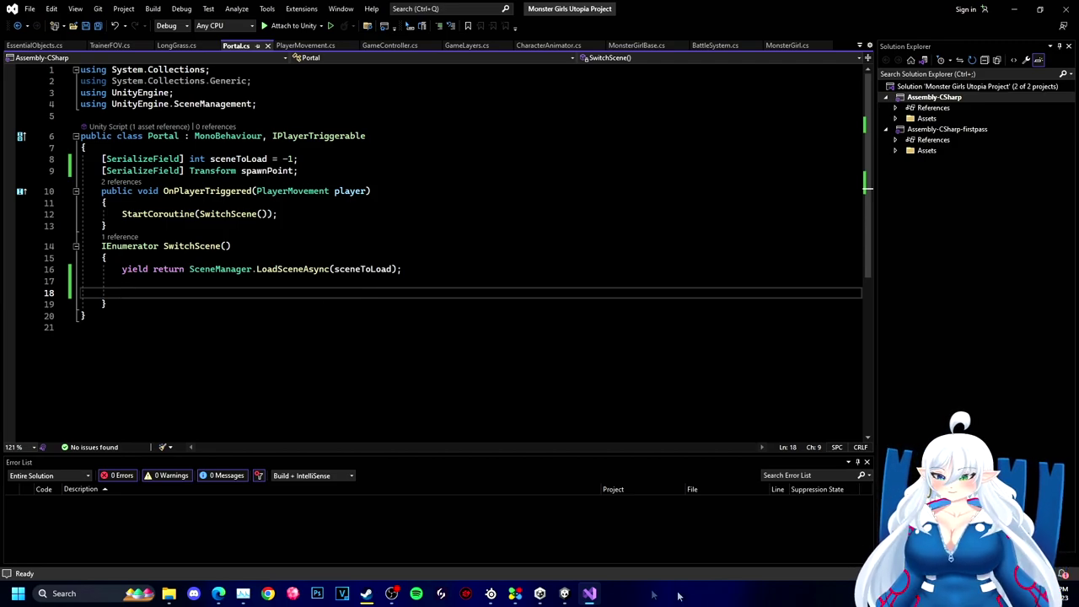
click(565, 505)
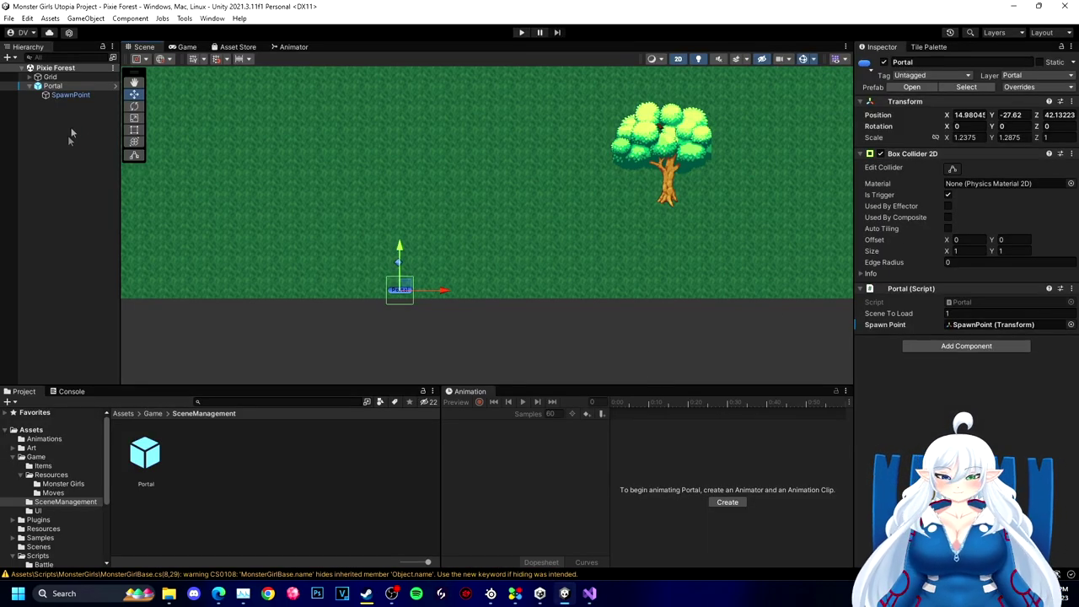
click(38, 546)
double_click(145, 455)
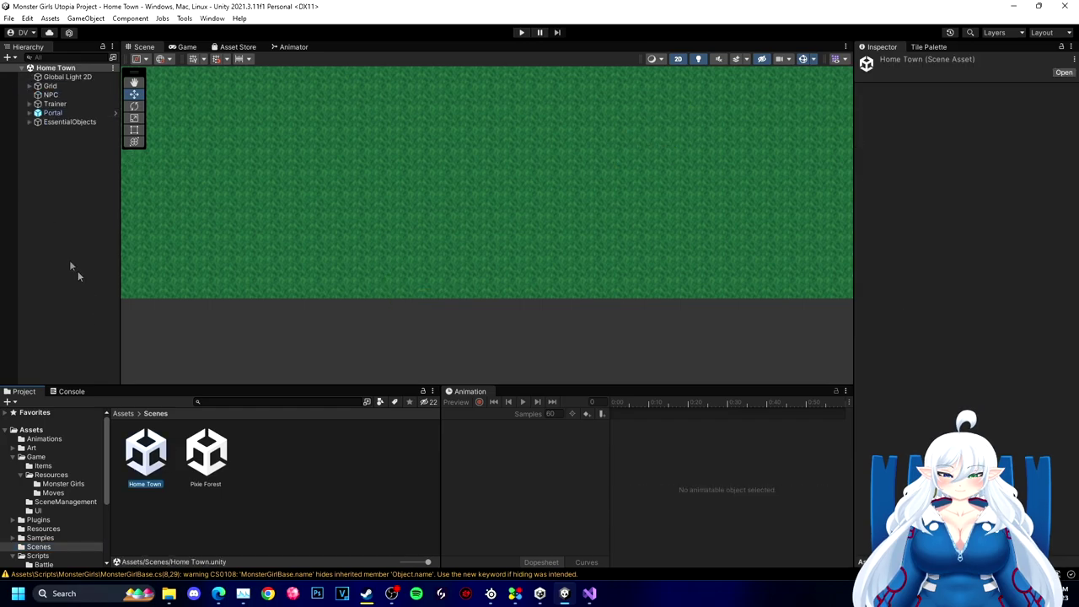
scroll(405, 169, down, 8)
middle_drag(421, 127, 547, 354)
scroll(474, 224, up, 8)
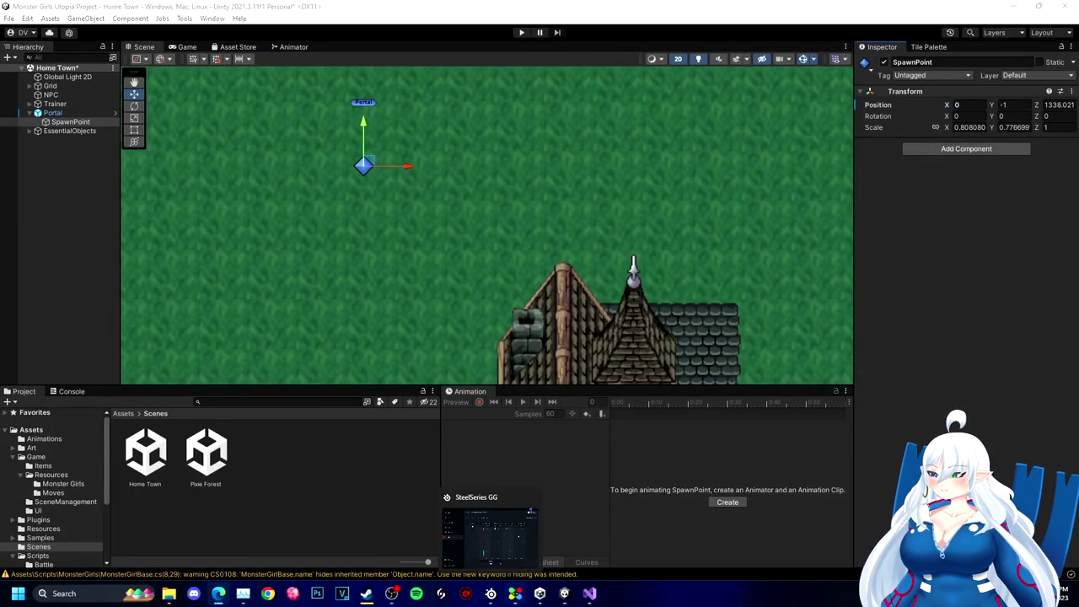
Step: In Portal.cs, add Debug.Log("Logging From portal after scene switch"); after the LoadSceneAsync line and save
click(589, 593)
text(Debug.Log("Logging From)
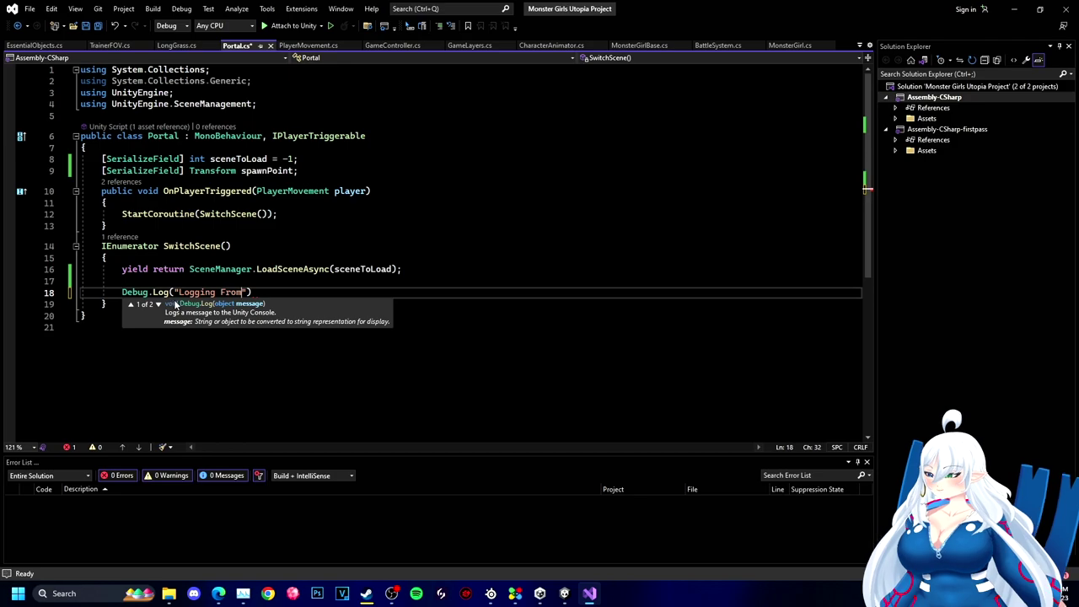
click(243, 292)
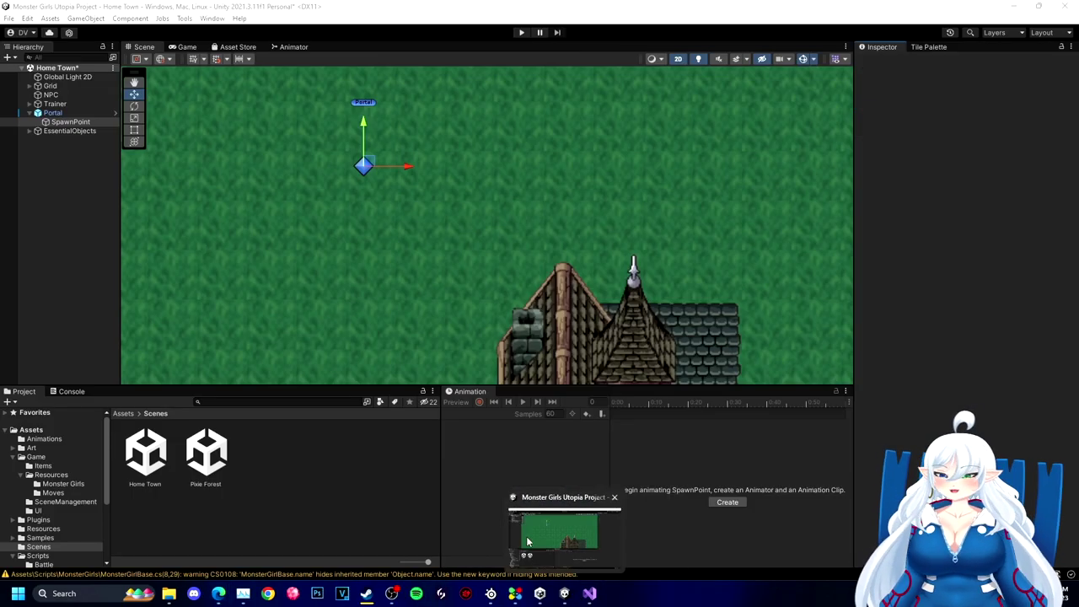
Step: In Unity, play Home Town, go through the portal into Pixie Forest, walk around, and stop the game
key(ctrl+p)
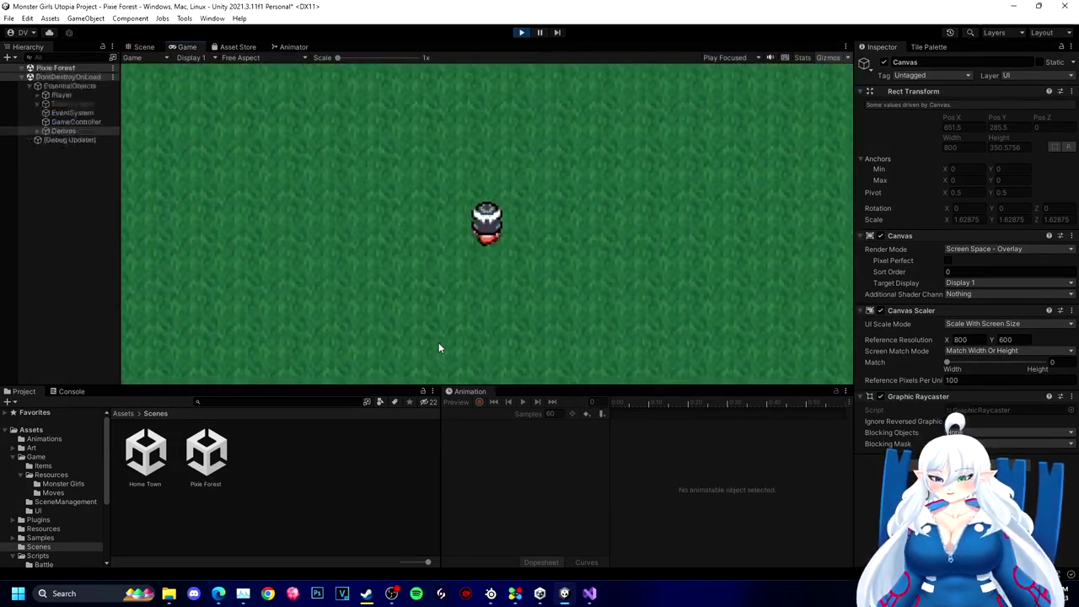
key(Down)
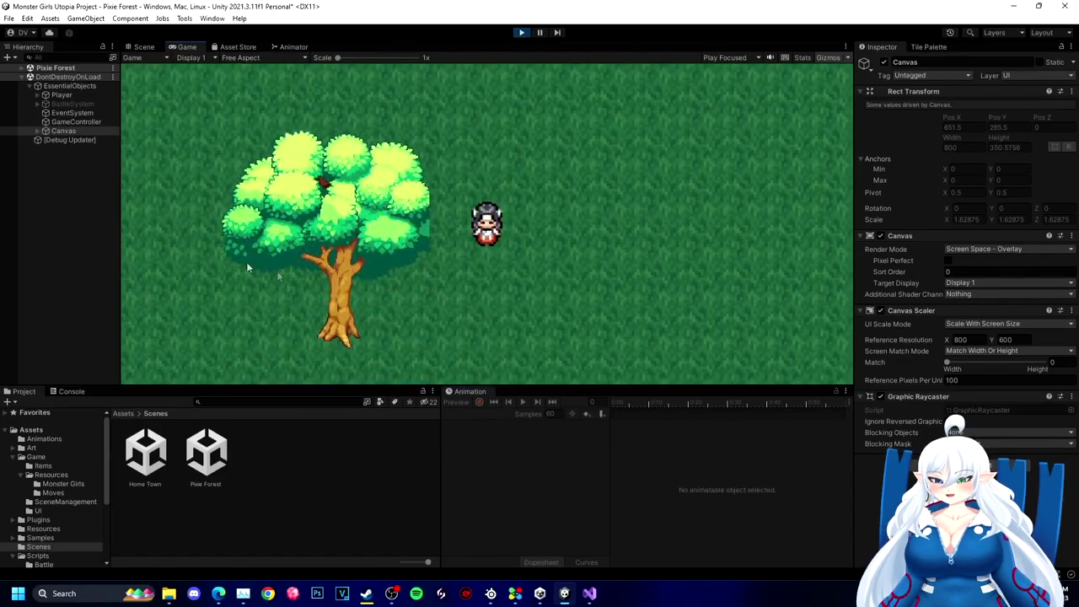
click(521, 33)
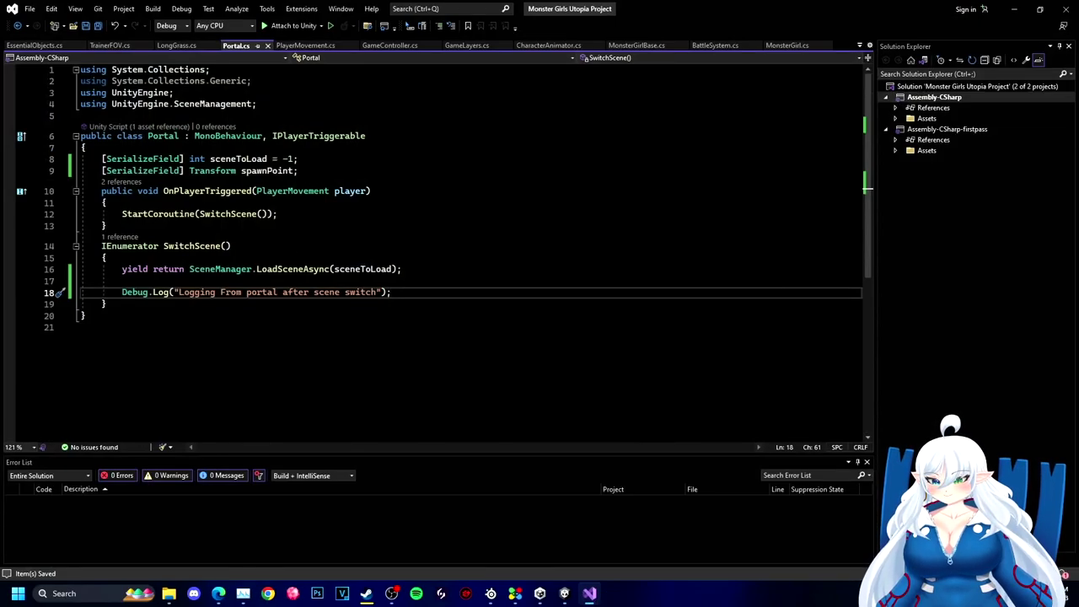
Step: In Visual Studio, insert DontDestroyOnLoad(gameObject); at the start of SwitchScene, before the scene loads, and save Portal.cs
click(107, 258)
key(Return)
text(D)
key(BackSpace)
key(Return)
key(Up)
text(DontDestroyOnLoad(gameObject);)
key(ctrl+s)
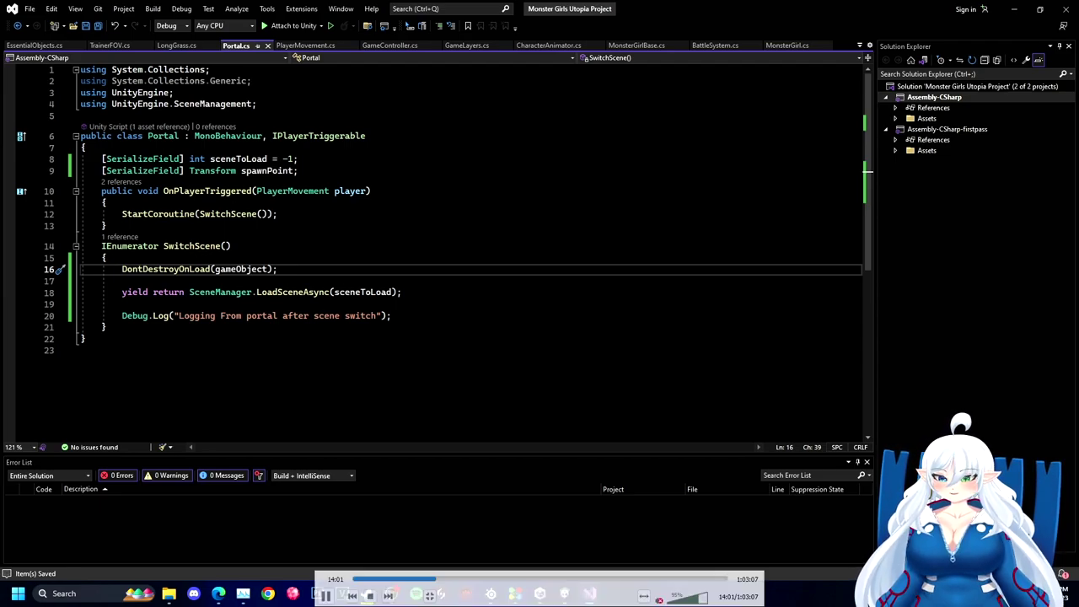
click(403, 315)
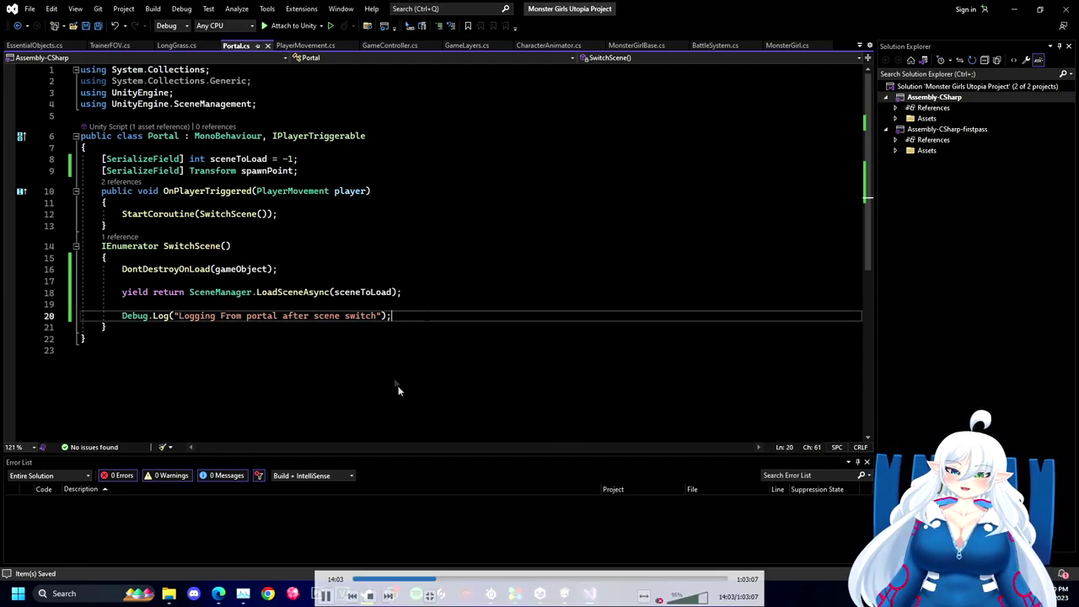
Step: Add Destroy(gameObject); at the end of SwitchScene, after the Debug.Log line, and save Portal.cs
key(Return)
key(Return)
text(Des)
key(Tab)
key(ctrl+s)
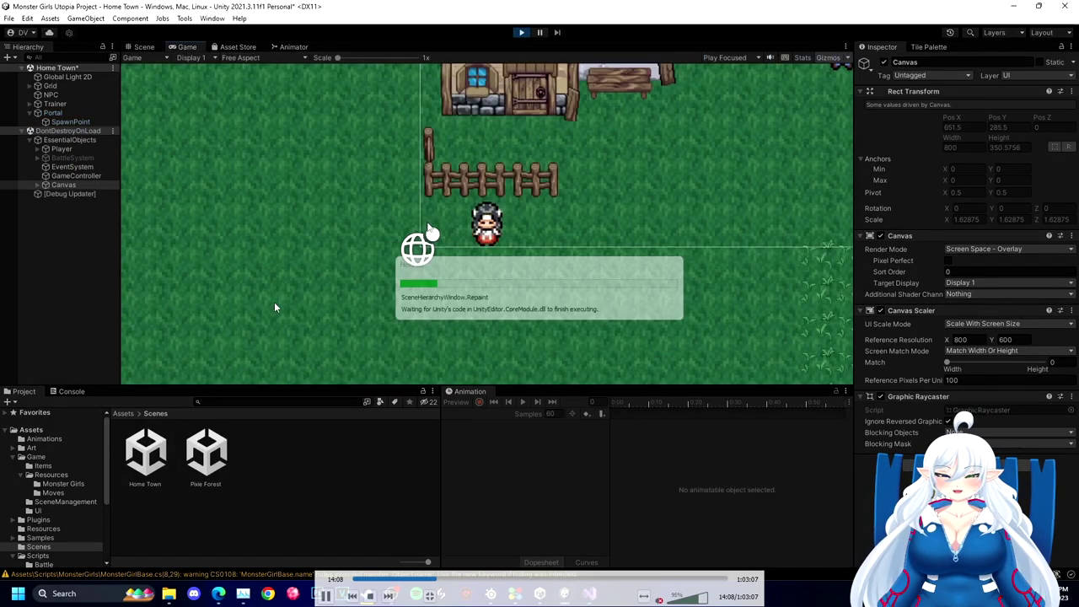
Step: In Unity, test the running Home Town scene by walking the player around with the Console displayed
key(Right)
key(Up)
click(71, 391)
click(479, 267)
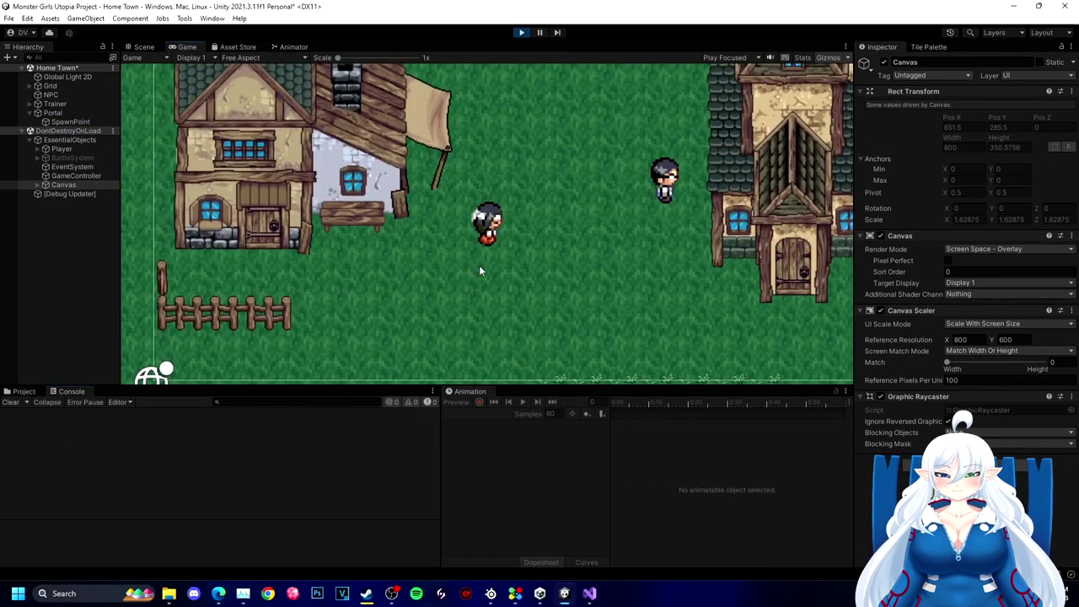
key(Up)
key(Right)
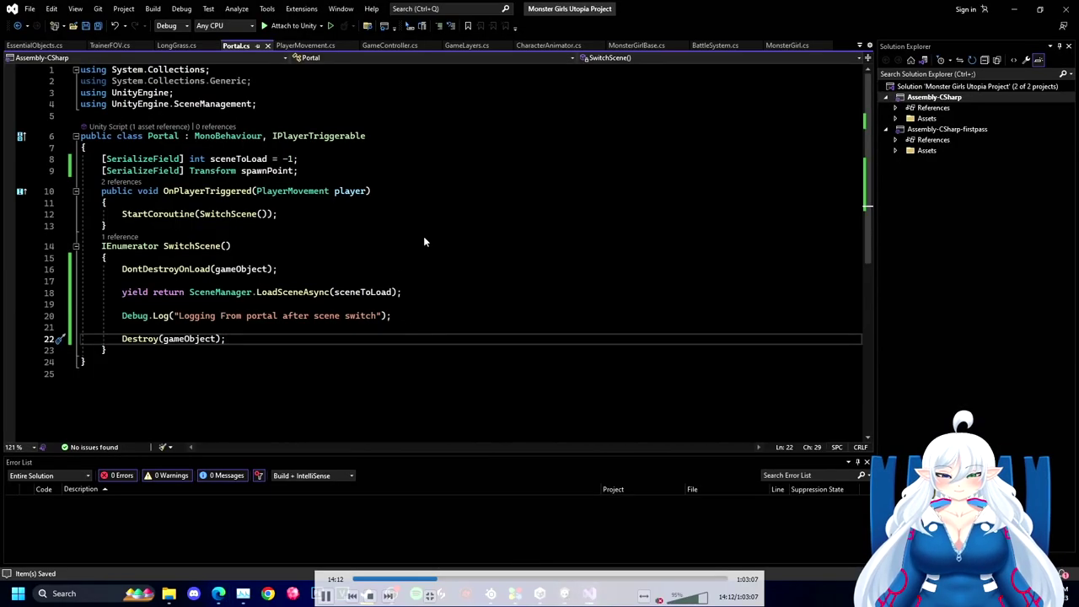
key(space)
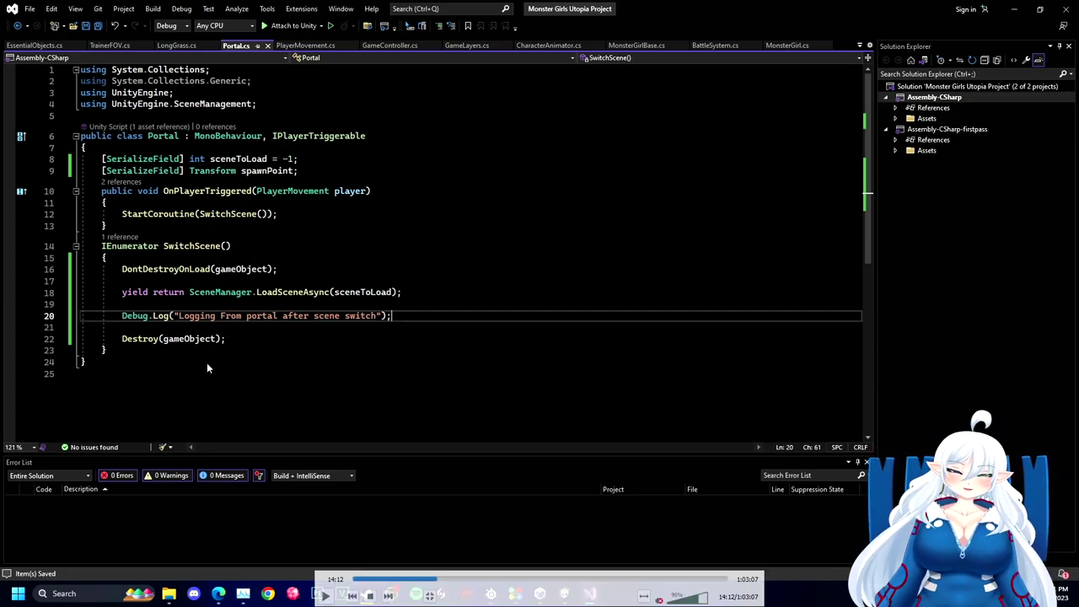
Step: In Visual Studio, replace the Debug.Log line in SwitchScene with FindObjectOfType<Portal>().First(); and check the suggested fixes for First
key(shift+Home)
key(BackSpace)
text(FindObjectOfType)
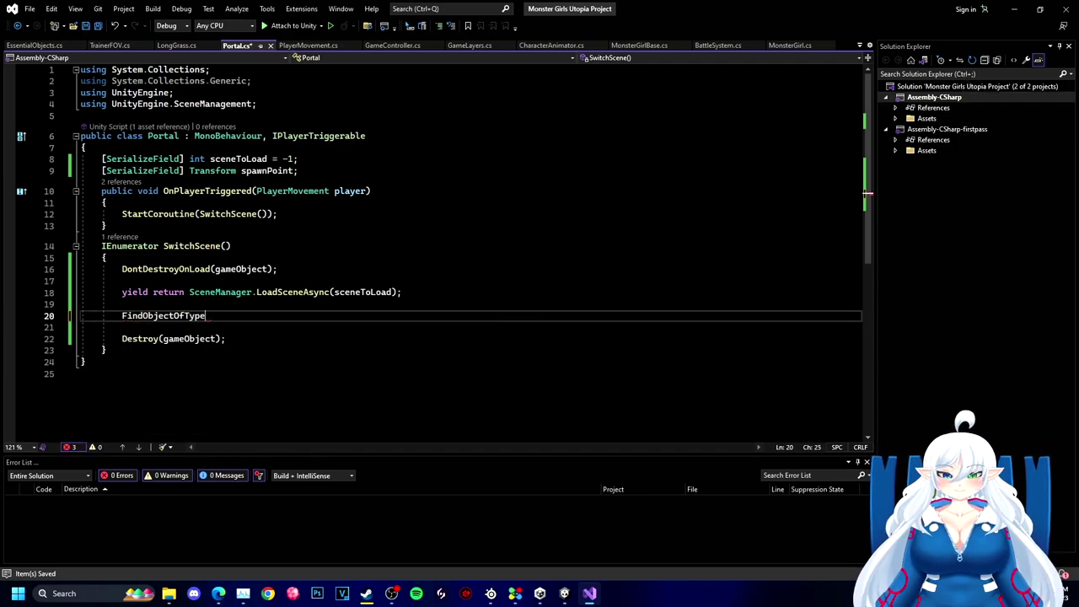
text(<Portal>())
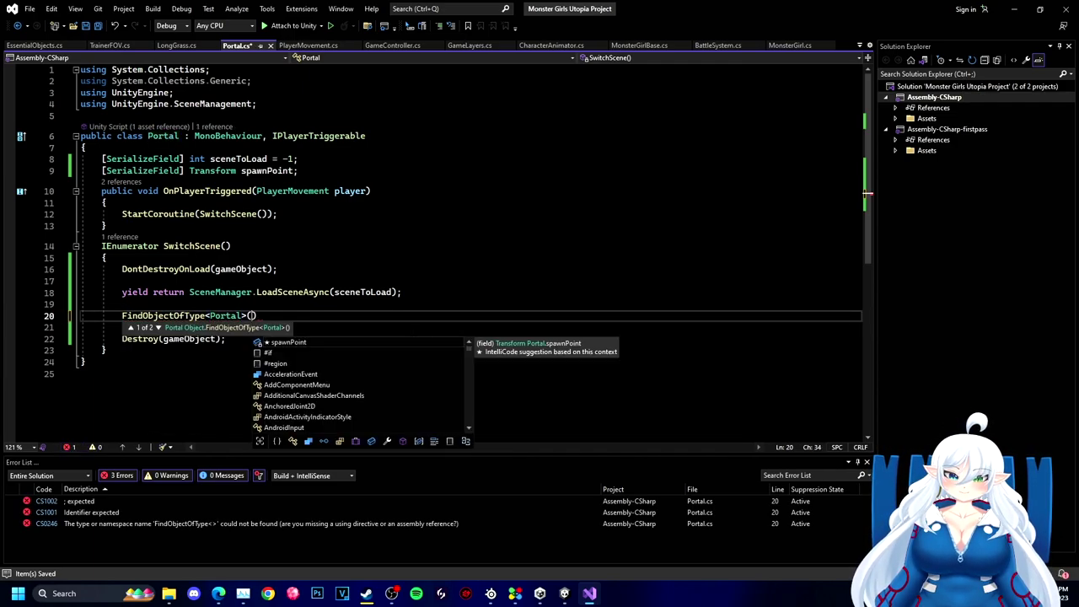
text(.First)
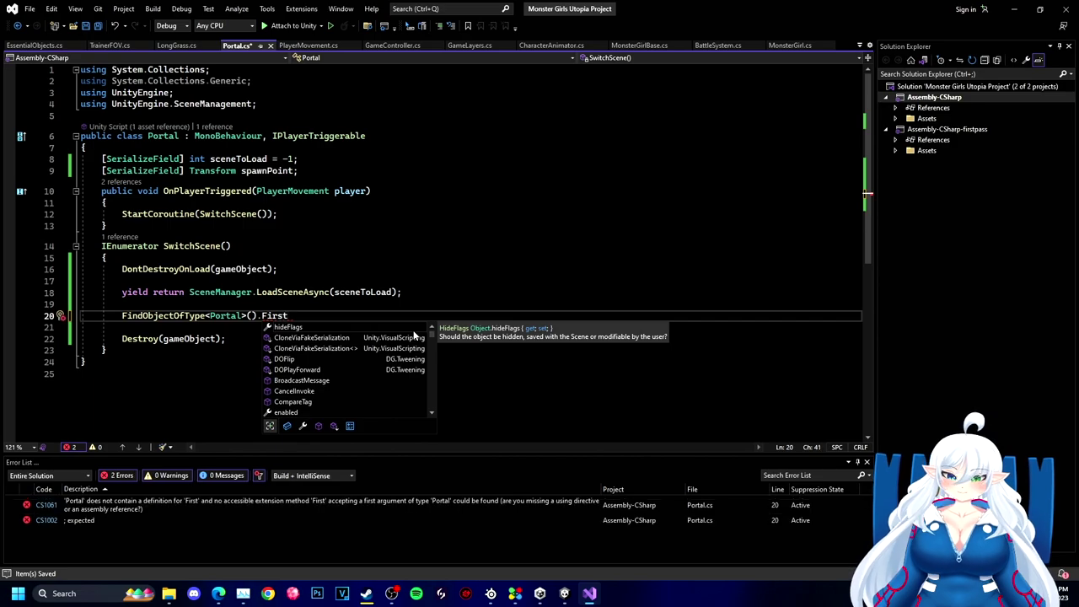
text(();)
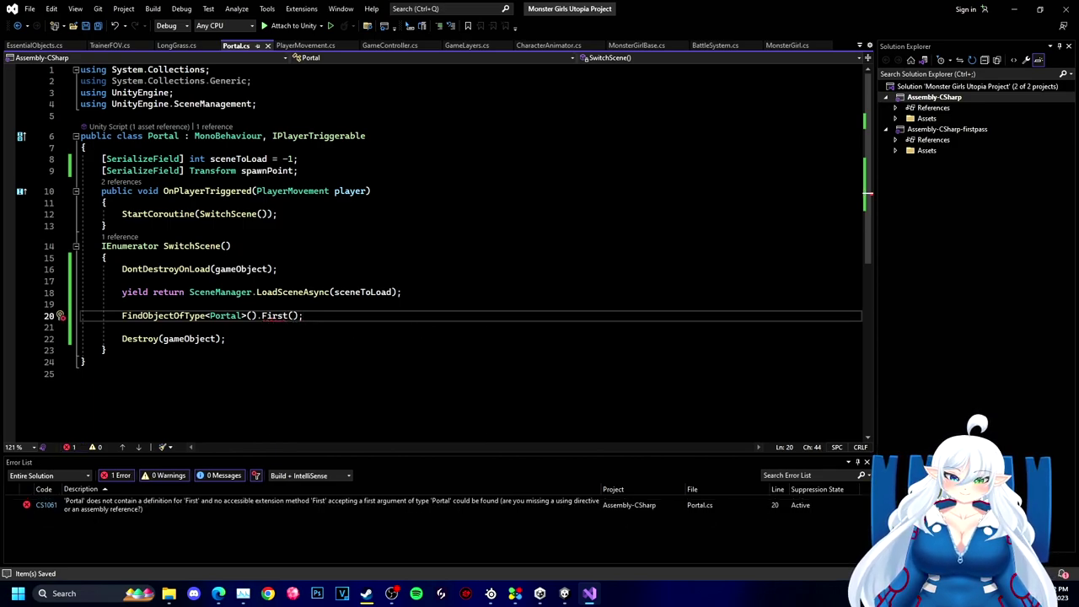
right_click(268, 315)
click(320, 298)
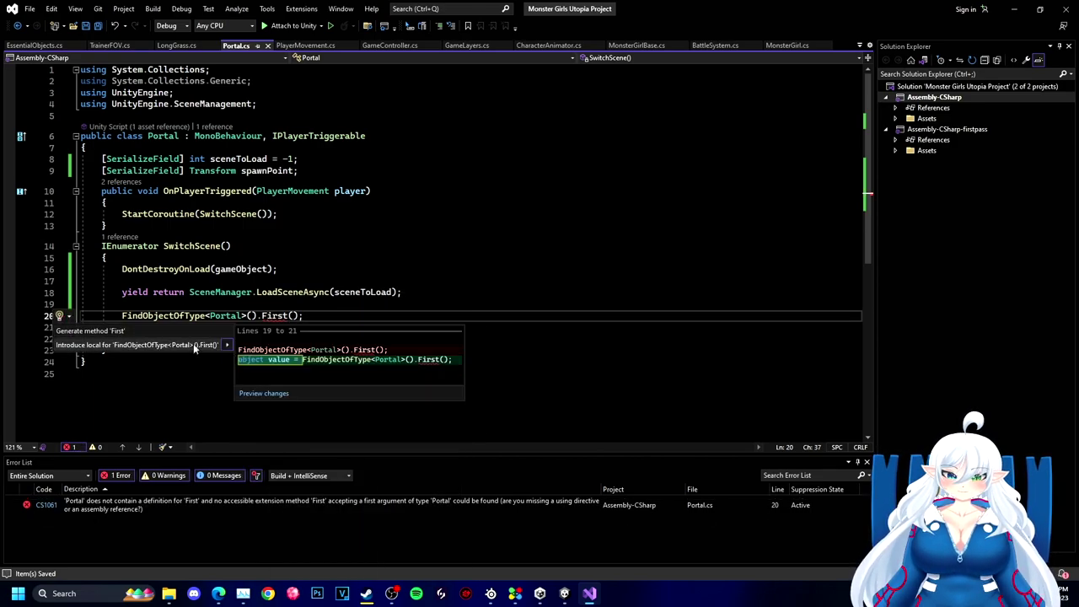
click(288, 306)
Step: Pass the lambda x => x != this to the First call and save Portal.cs
double_click(291, 316)
key(Right)
text(Matrix4x4 =>)
key(Left)
key(Left)
key(Left)
key(Left)
key(Left)
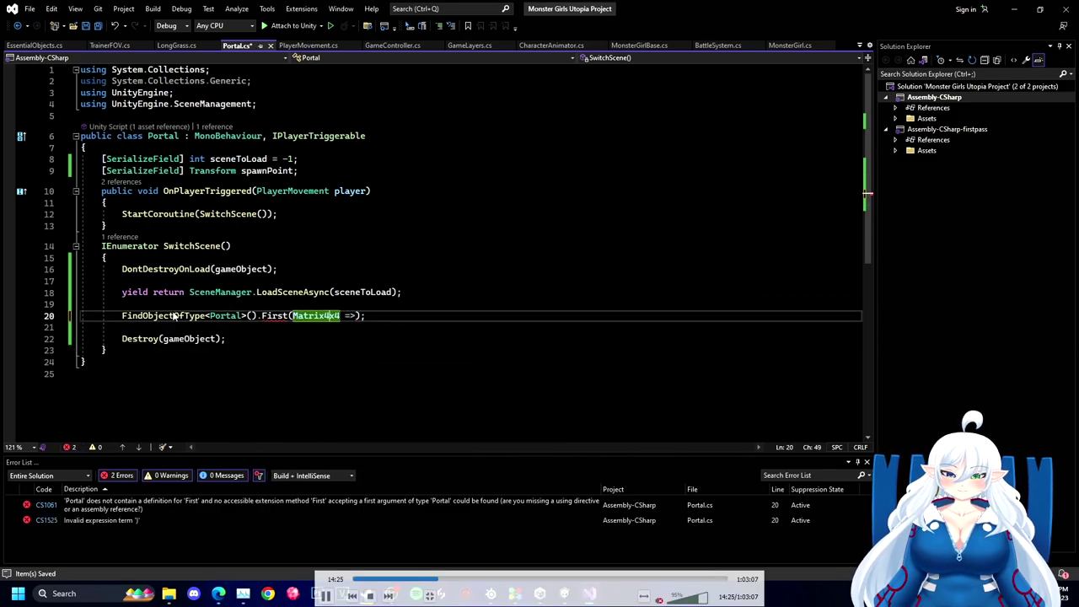
text(x !)
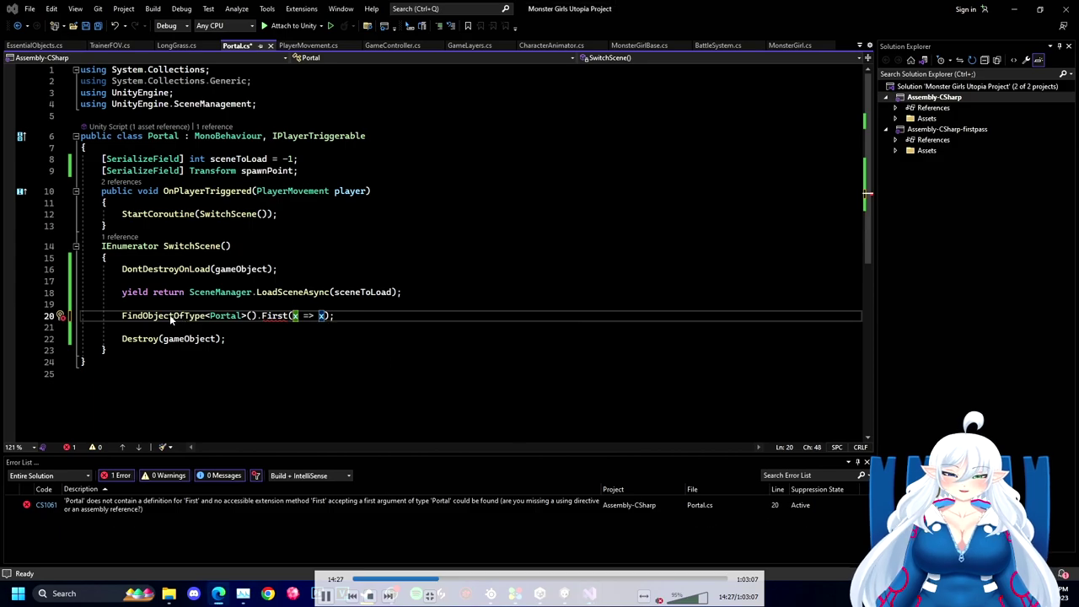
text(= this)
key(ctrl+s)
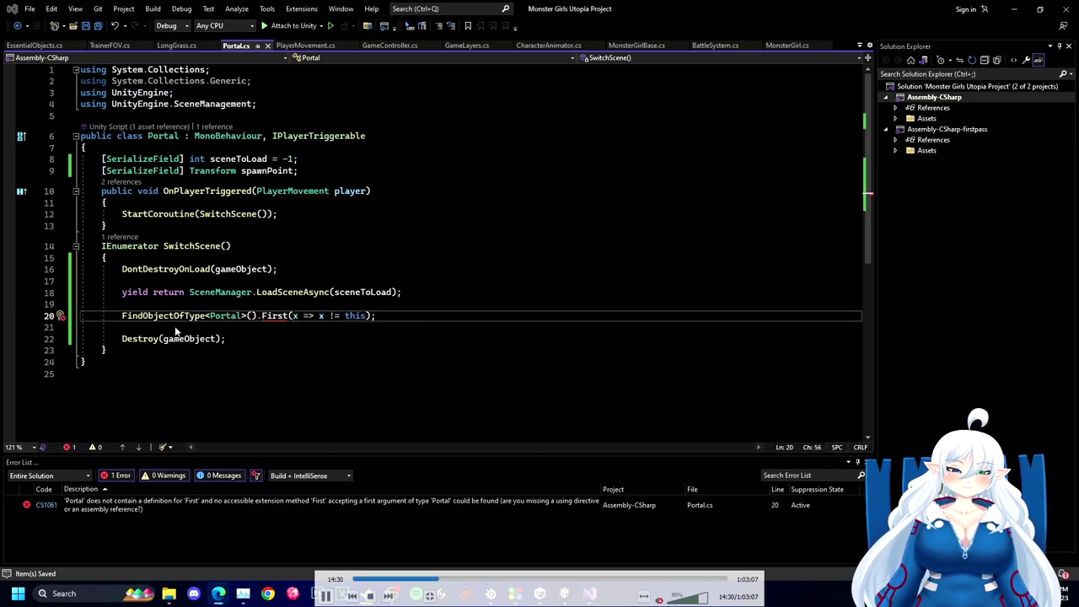
Step: Try to resolve the unrecognised First method by retyping it and looking through code completion and quick fixes
double_click(274, 316)
text(First)
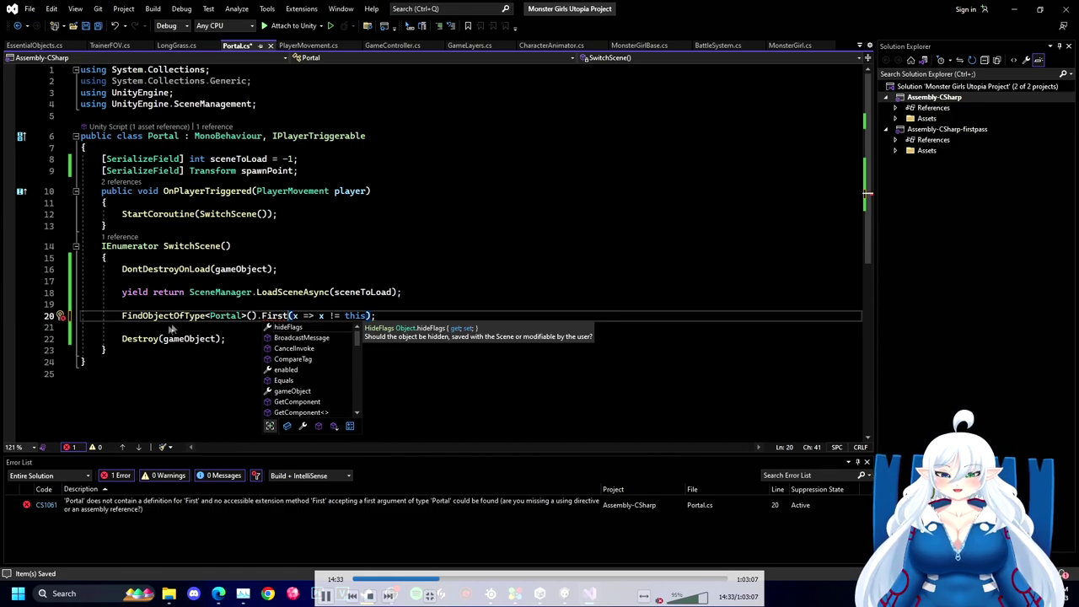
scroll(345, 366, down, 8)
scroll(344, 366, up, 8)
key(Escape)
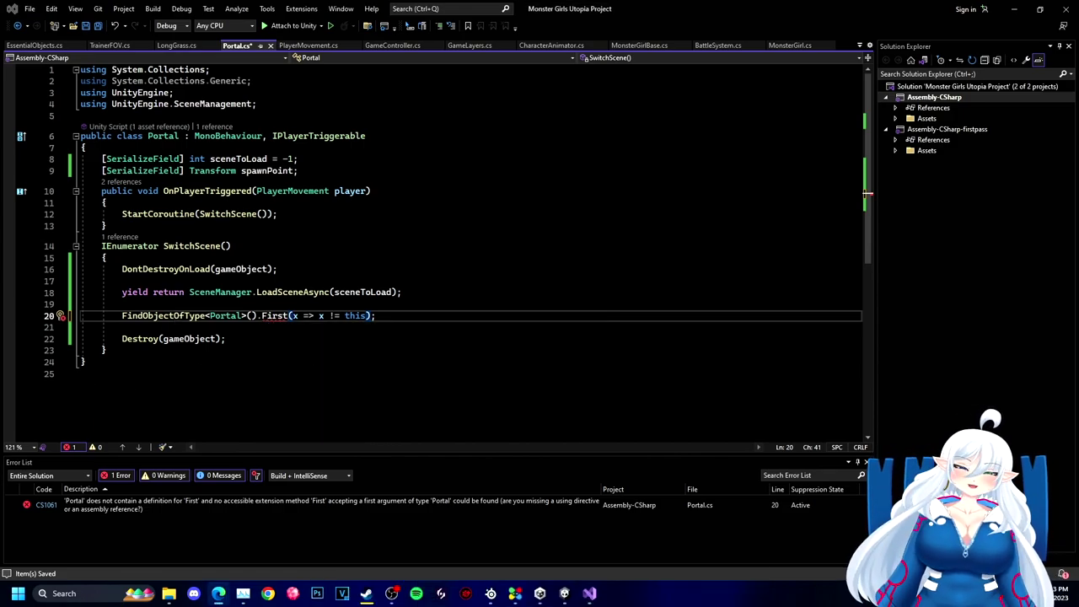
key(ctrl+period)
key(Escape)
Step: Assign the result of the portal search line to a new variable with var destPortal =
key(Home)
text(var destPortal =)
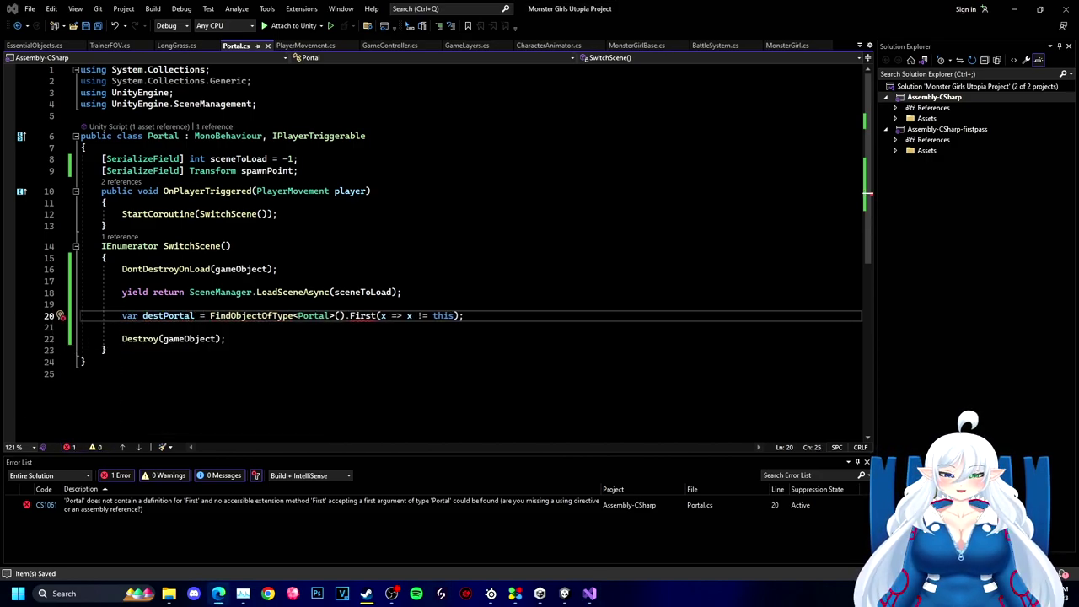
Step: Generate a First method with the quick fix, and remove the method stub while keeping the using System; directive
right_click(369, 315)
click(413, 298)
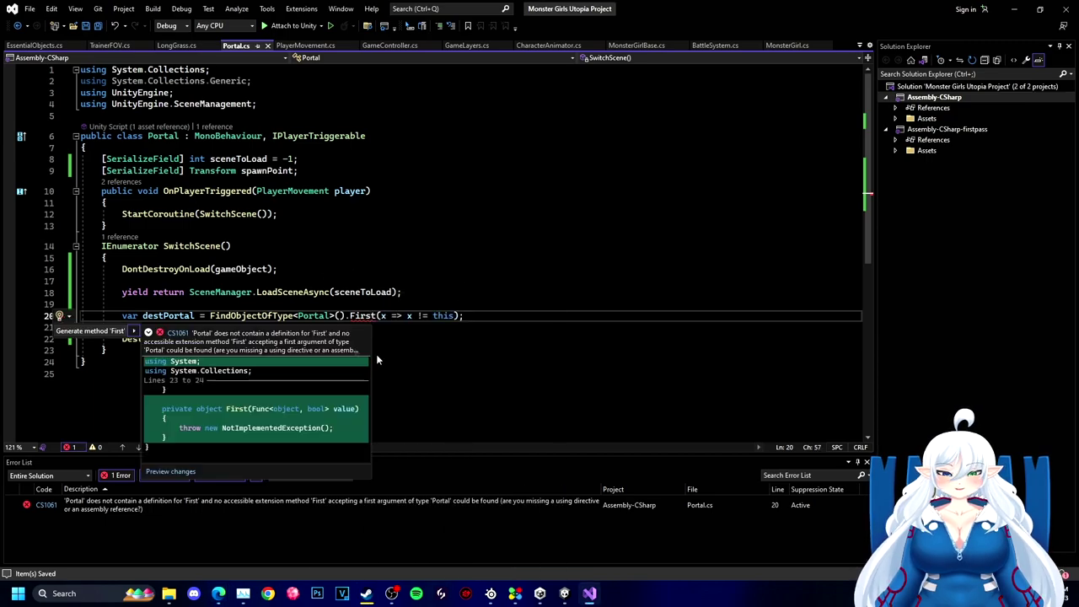
click(118, 330)
click(614, 347)
key(Down)
key(ctrl+z)
key(ctrl+y)
key(Left)
key(ctrl+z)
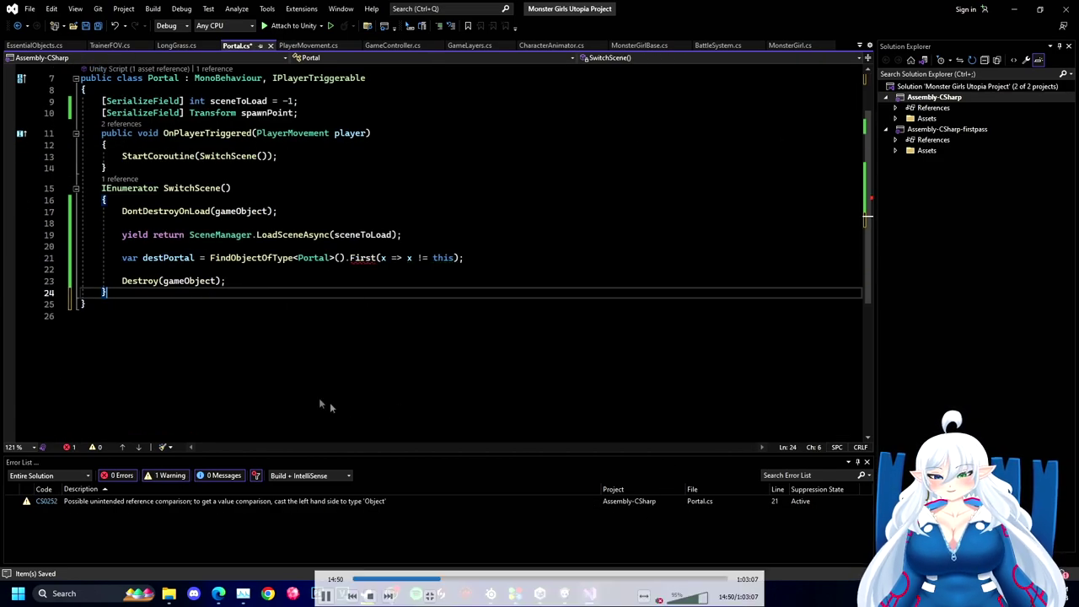
key(ctrl+y)
key(ctrl+z)
key(ctrl+y)
scroll(355, 415, down, 4)
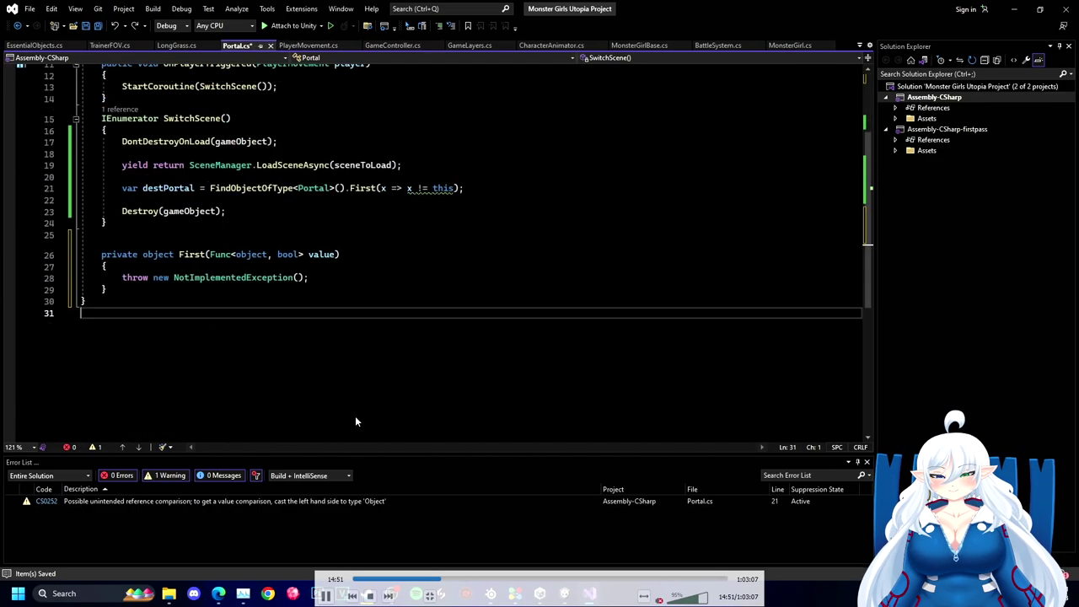
key(Left)
scroll(355, 415, up, 4)
key(BackSpace)
Step: Retype First in the destPortal line to look for a matching method in code completion
double_click(183, 506)
double_click(371, 252)
text(scene)
key(BackSpace)
key(BackSpace)
key(BackSpace)
key(BackSpace)
key(BackSpace)
text(First)
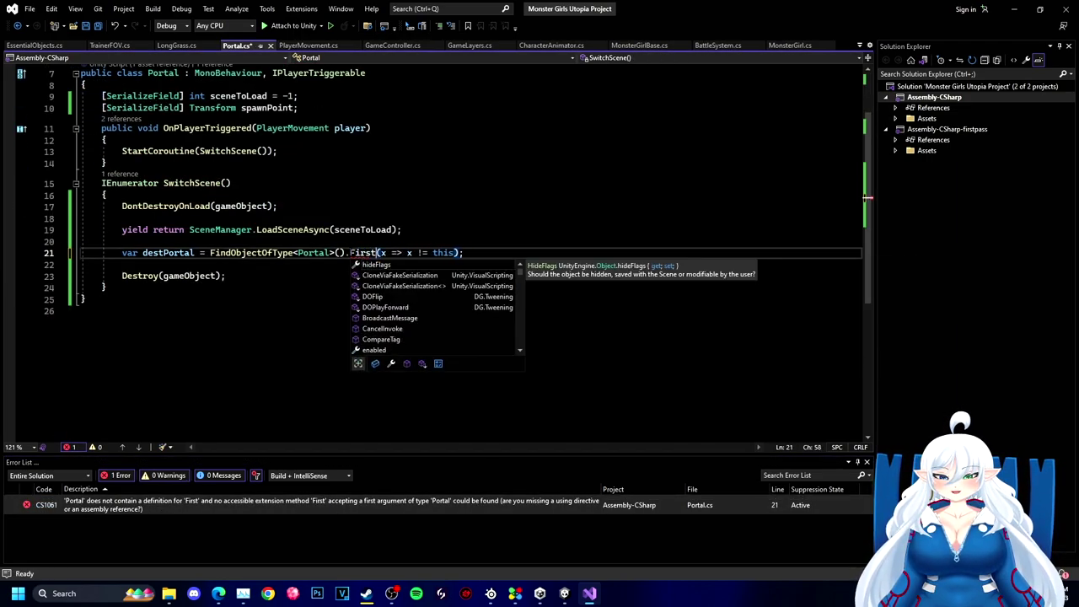
key(Escape)
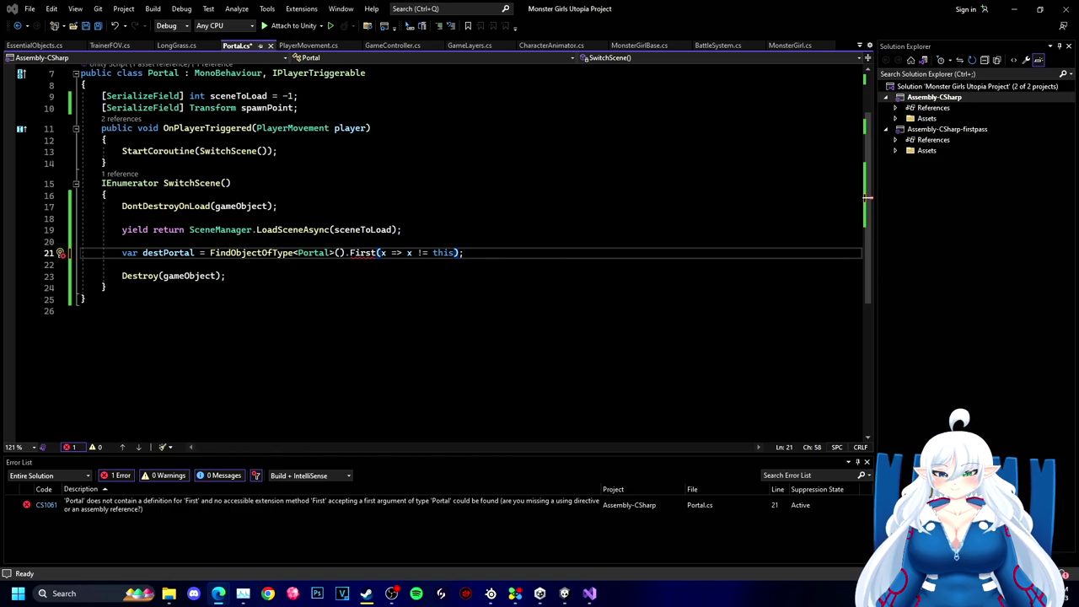
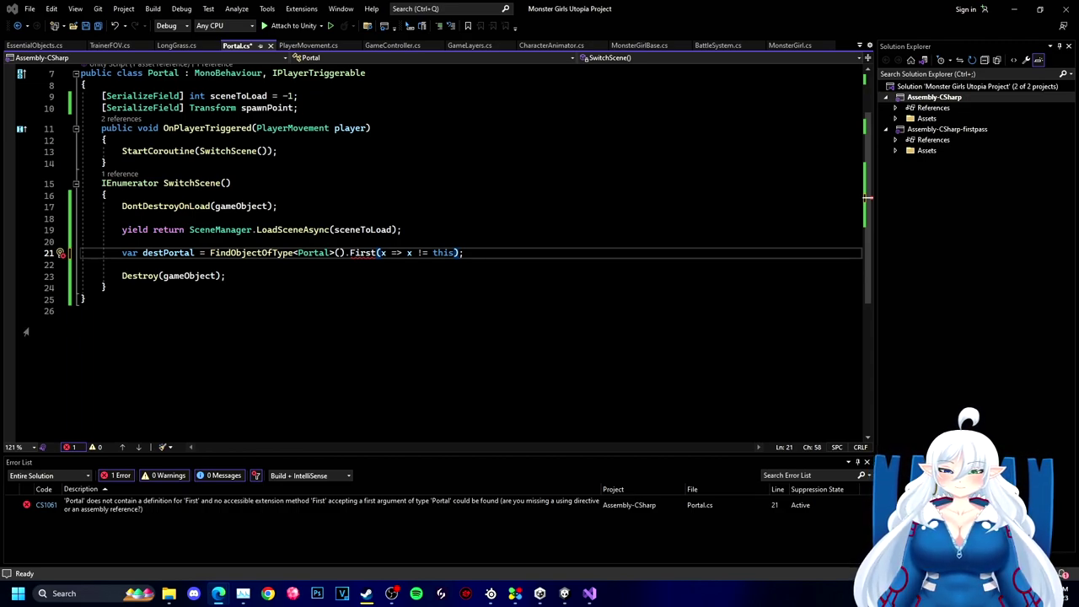
Step: Change FindObjectOfType to FindObjectsOfType in the destPortal line, comparing it with the reference video
click(261, 253)
text(s)
key(BackSpace)
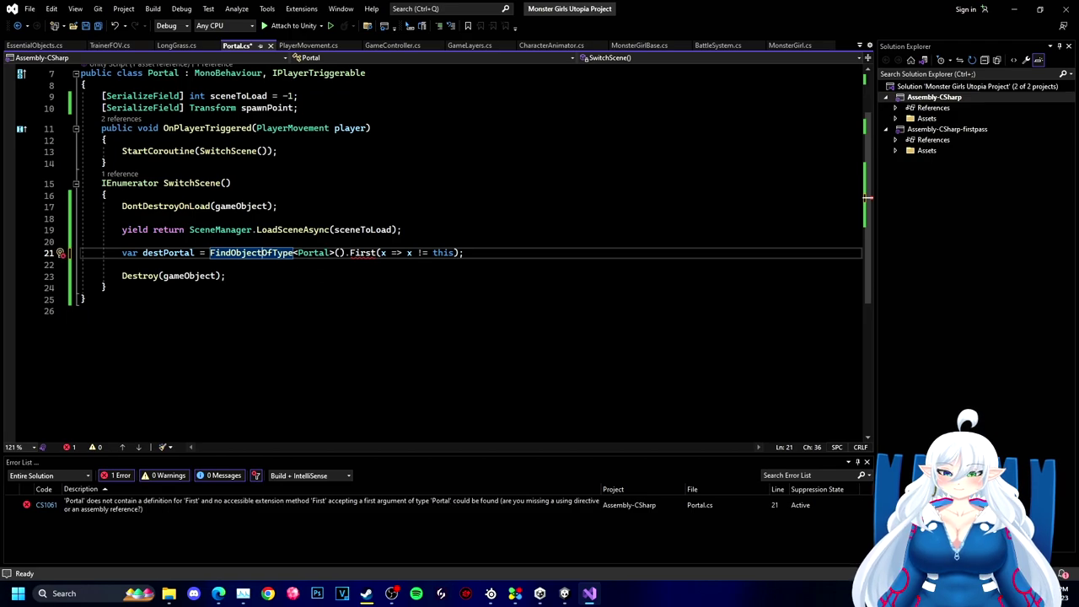
key(alt+Tab)
key(alt+Tab)
text(s)
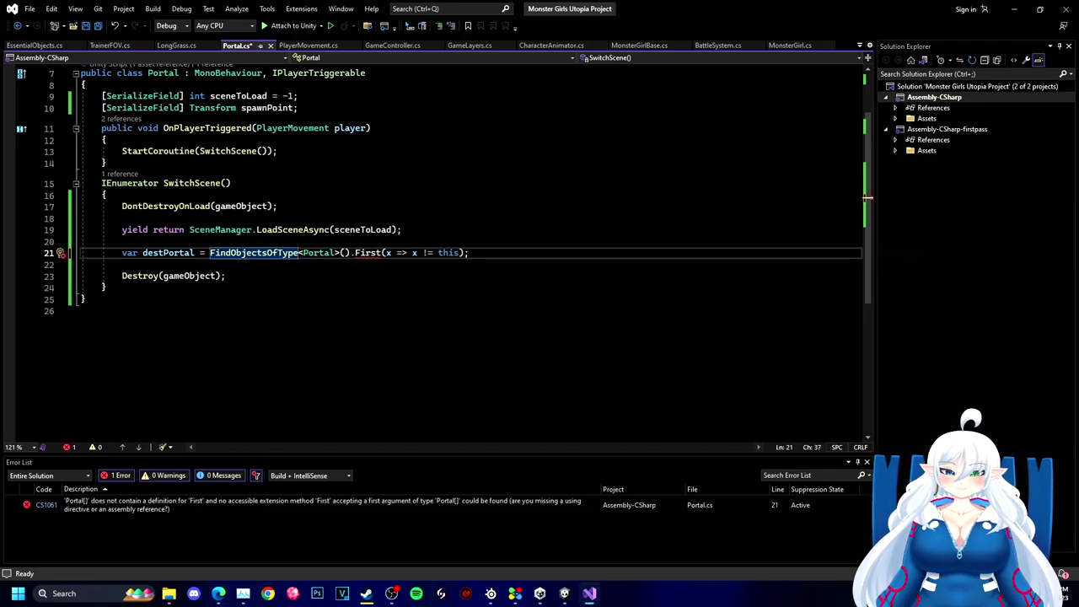
key(alt+Tab)
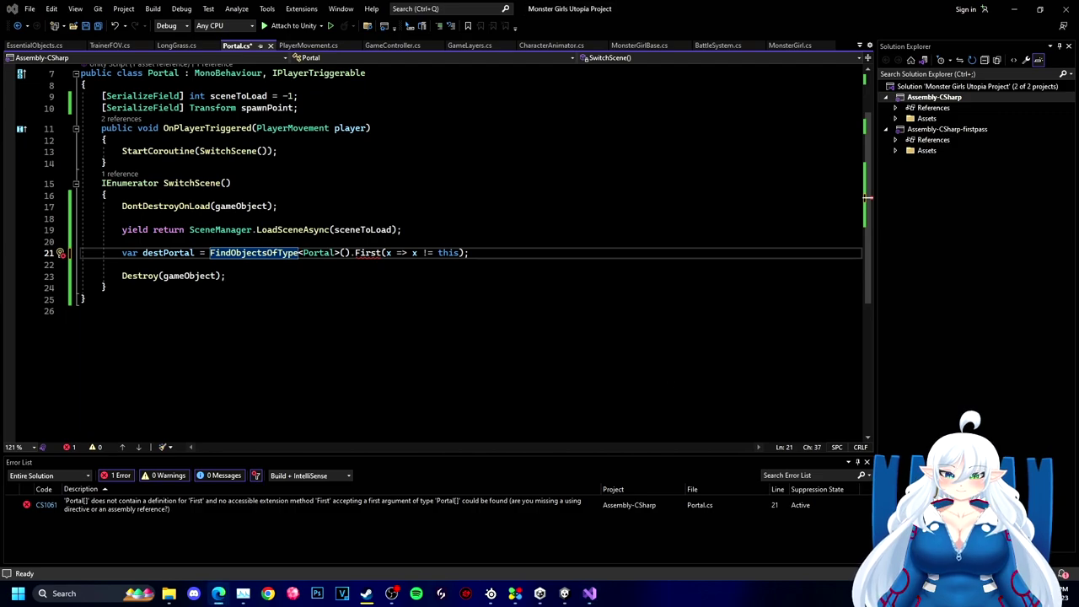
Step: Try deleting the using System; directive at the start of Portal.cs and undo the deletion
click(337, 371)
scroll(338, 371, up, 2)
click(83, 58)
drag(154, 70, 81, 70)
key(Delete)
key(Delete)
key(ctrl+z)
key(ctrl+z)
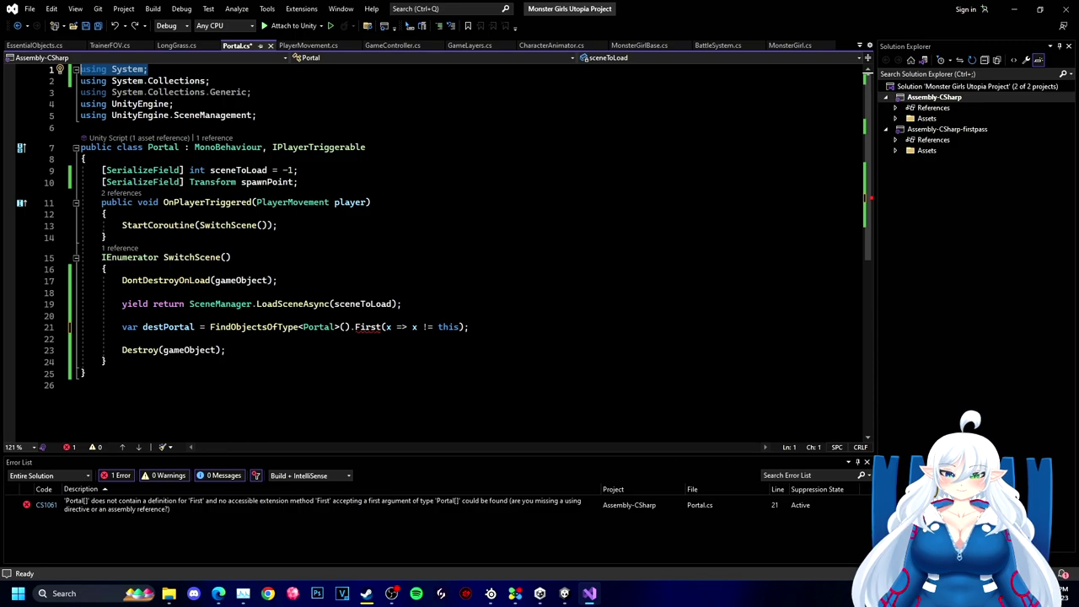
Step: Replace First in the destPortal line with the System.Linq First<> completion so that using System.Linq; is added
click(376, 327)
key(ctrl+s)
double_click(372, 327)
text(F)
click(394, 341)
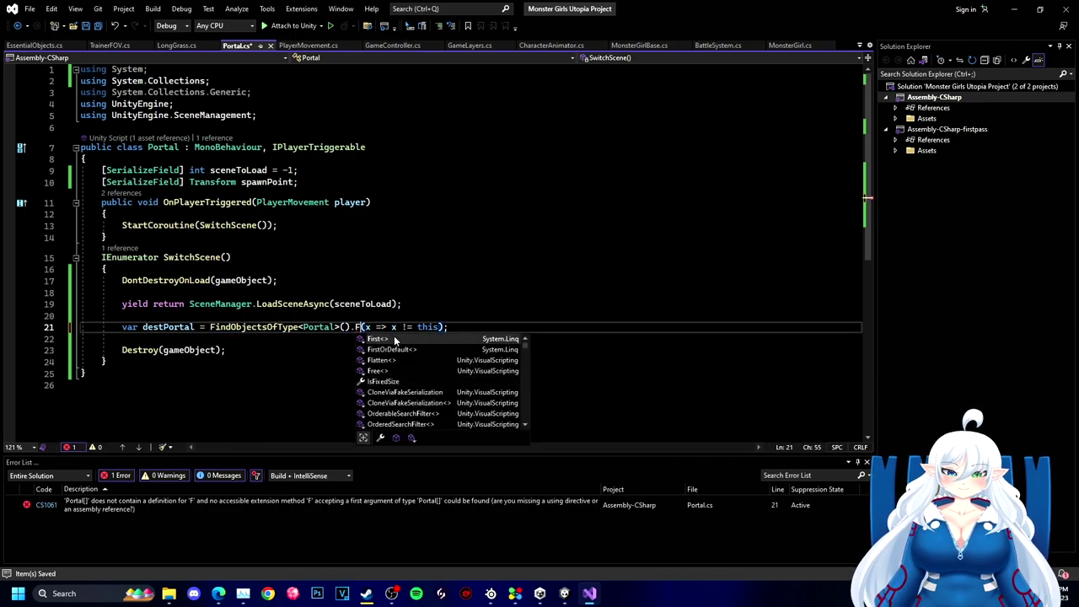
key(Tab)
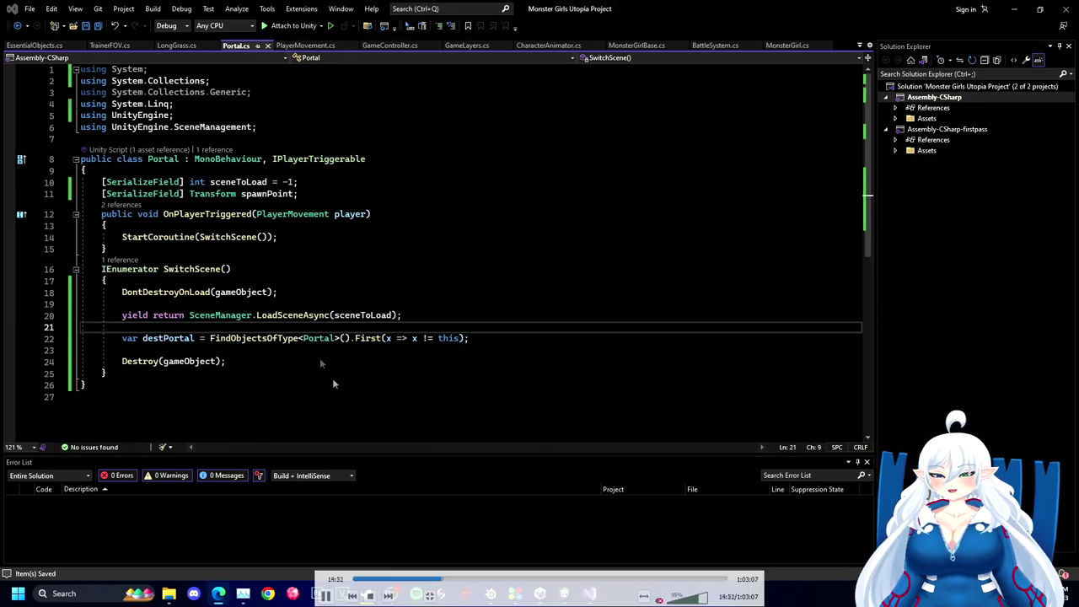
Step: Below SwitchScene, add the property public Transform SpawnPoint => spawnPoint; to the Portal class
click(404, 377)
key(Return)
key(Return)
text(public Transform SpawnPoint Sp)
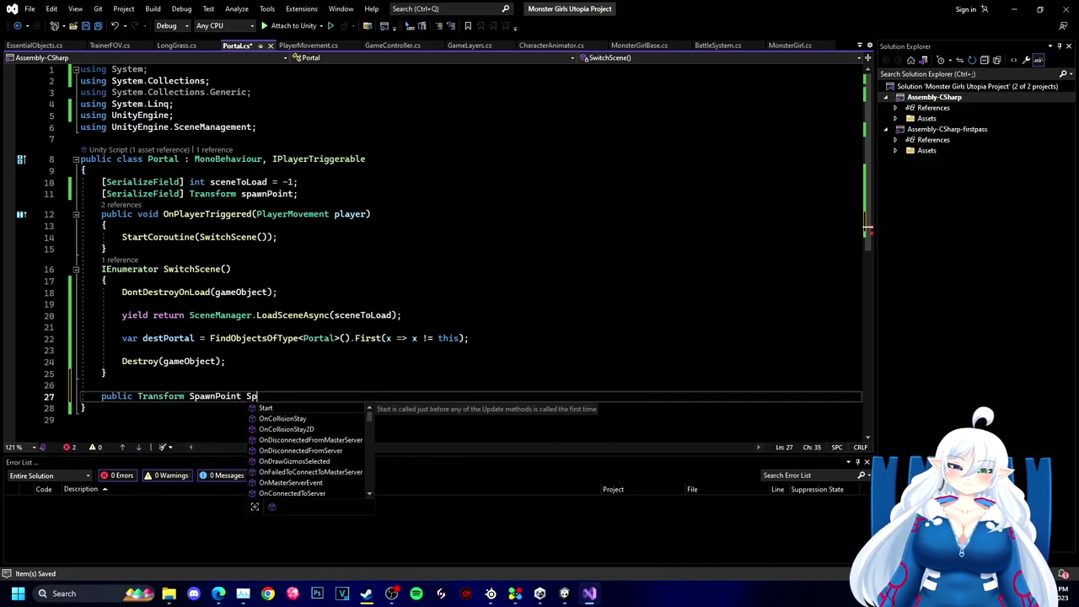
key(BackSpace)
key(BackSpace)
text(=>)
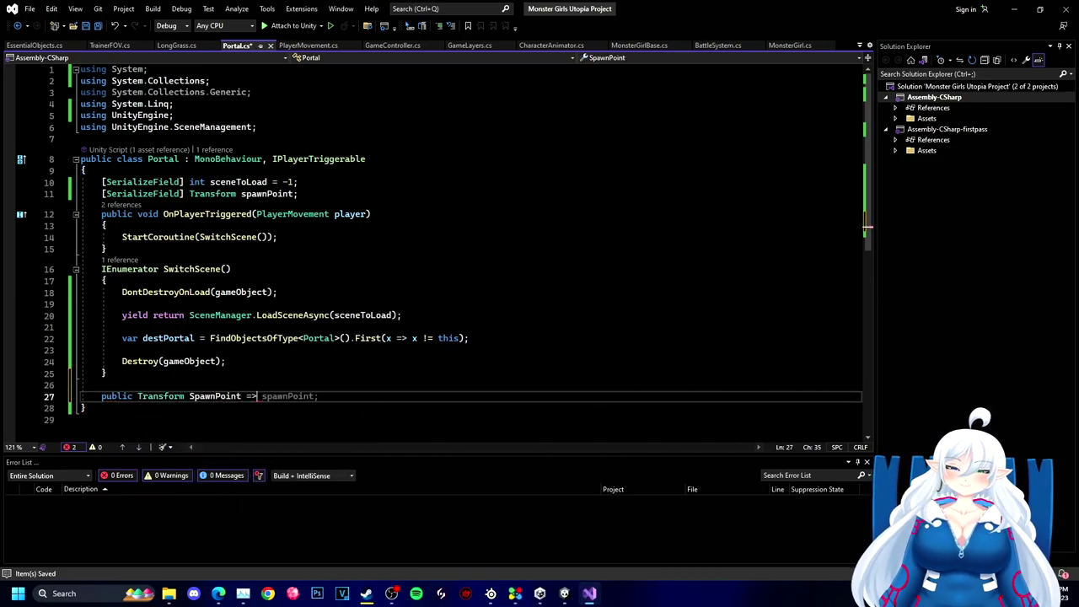
key(Tab)
Step: Insert this.player = player; at the start of OnPlayerTriggered, save Portal.cs, and view the suggested fixes without applying one
click(107, 226)
key(Return)
text(this.g)
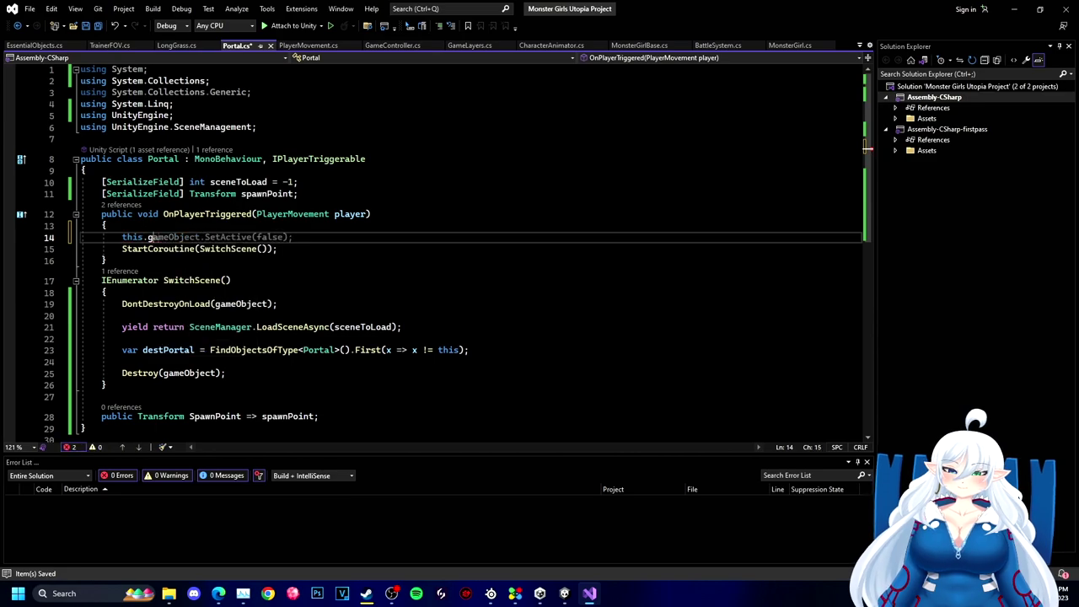
key(BackSpace)
text(player = player;)
key(ctrl+s)
click(61, 238)
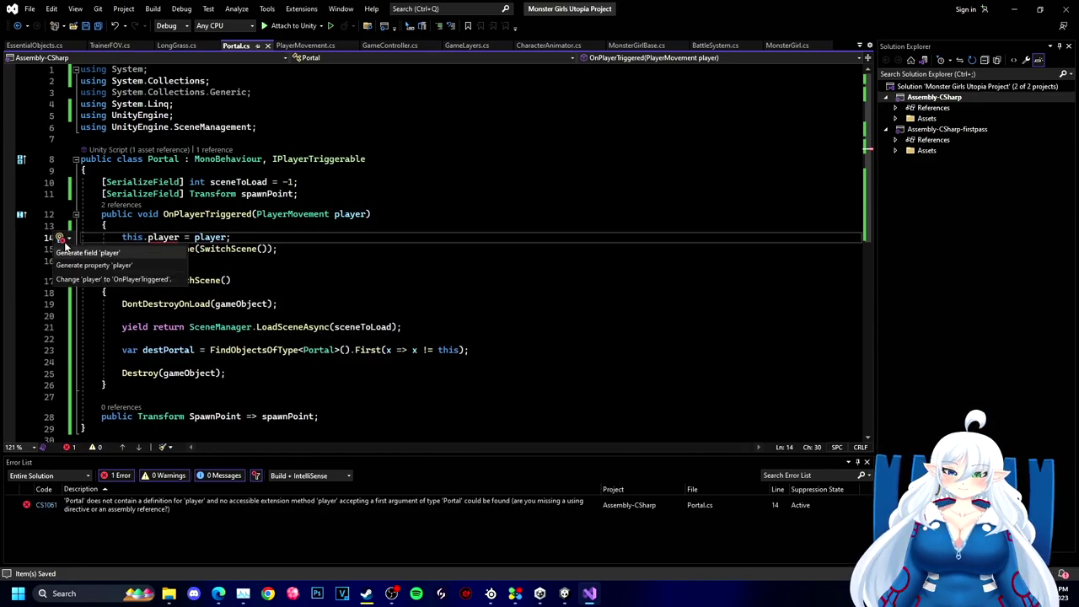
click(61, 396)
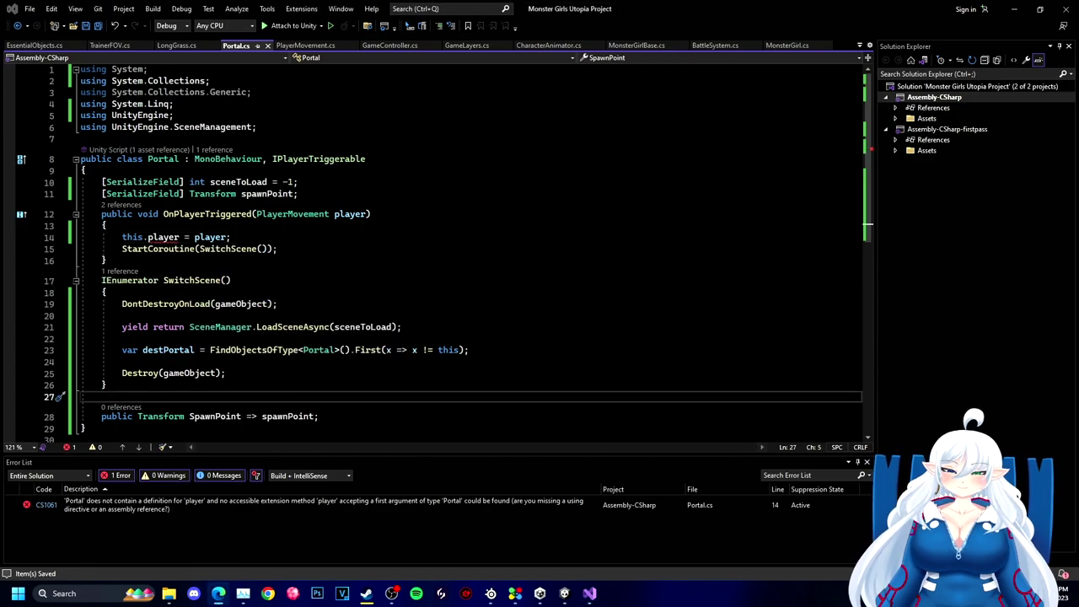
double_click(163, 238)
text(player)
click(122, 339)
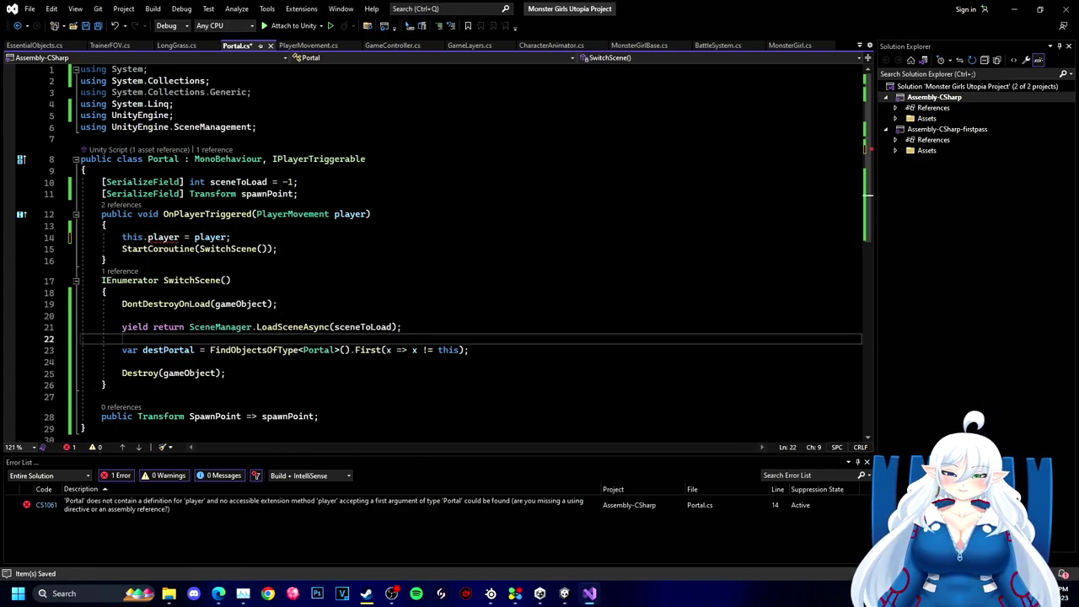
click(301, 194)
click(168, 226)
right_click(149, 237)
click(195, 247)
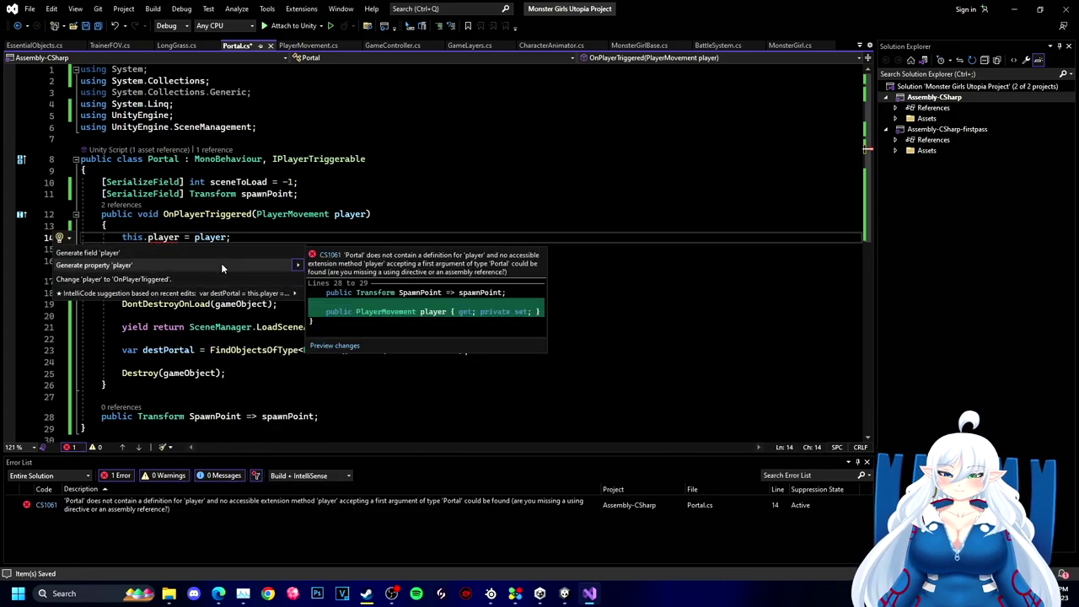
Step: Declare a PlayerMovement field named player below the spawnPoint field in the Portal class
click(301, 194)
key(Return)
key(Return)
text(PlayerMovement)
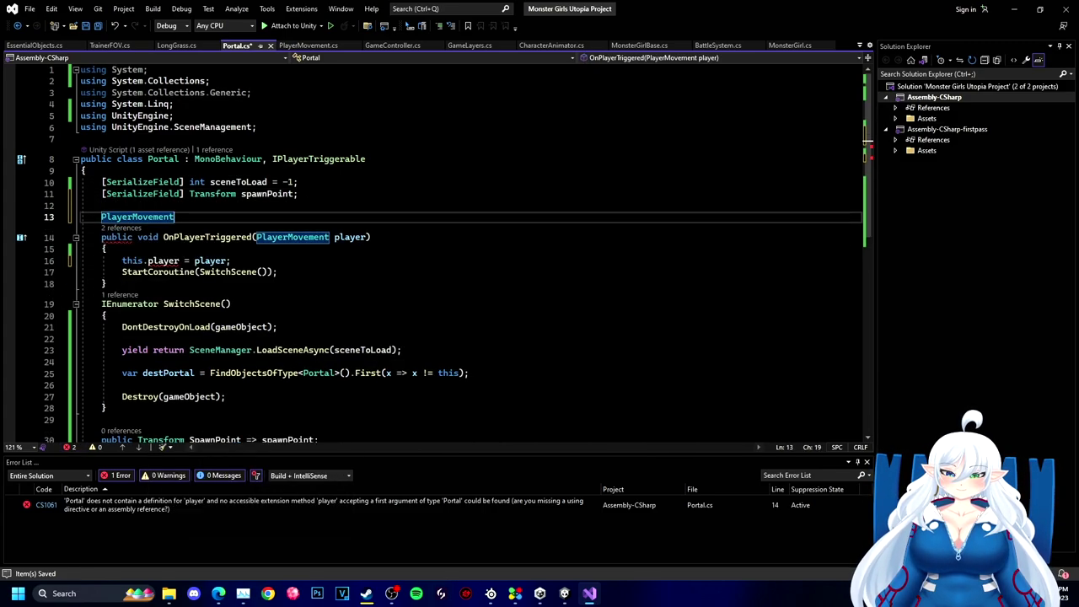
text( player;)
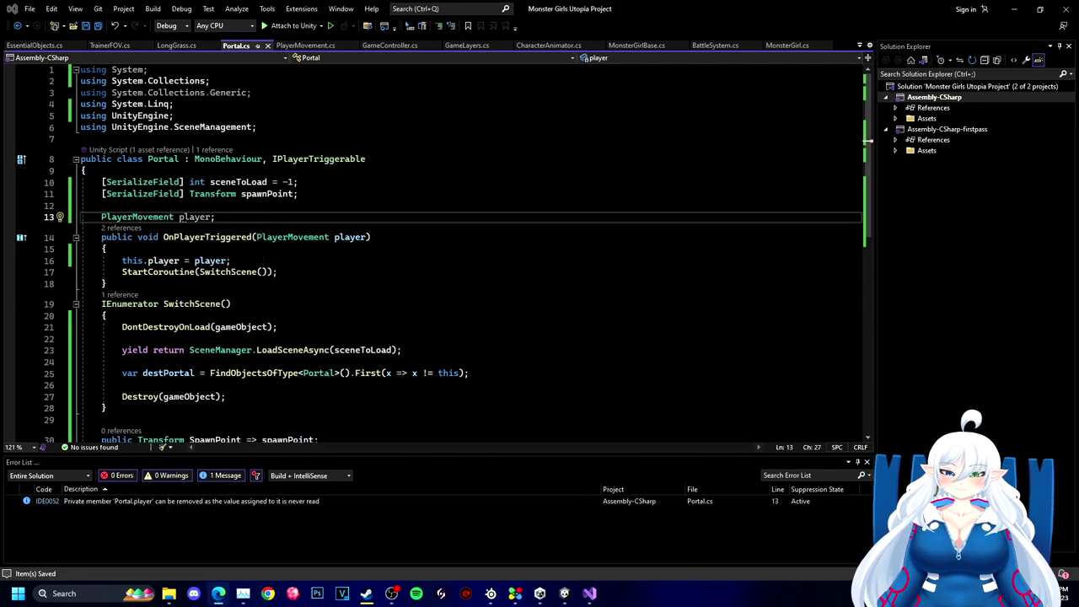
Step: In SwitchScene, add player.transform.position = destPortal.SpawnPoint.position; below the destPortal line and comment it out
scroll(479, 344, down, 1)
click(479, 342)
key(Return)
text(player)
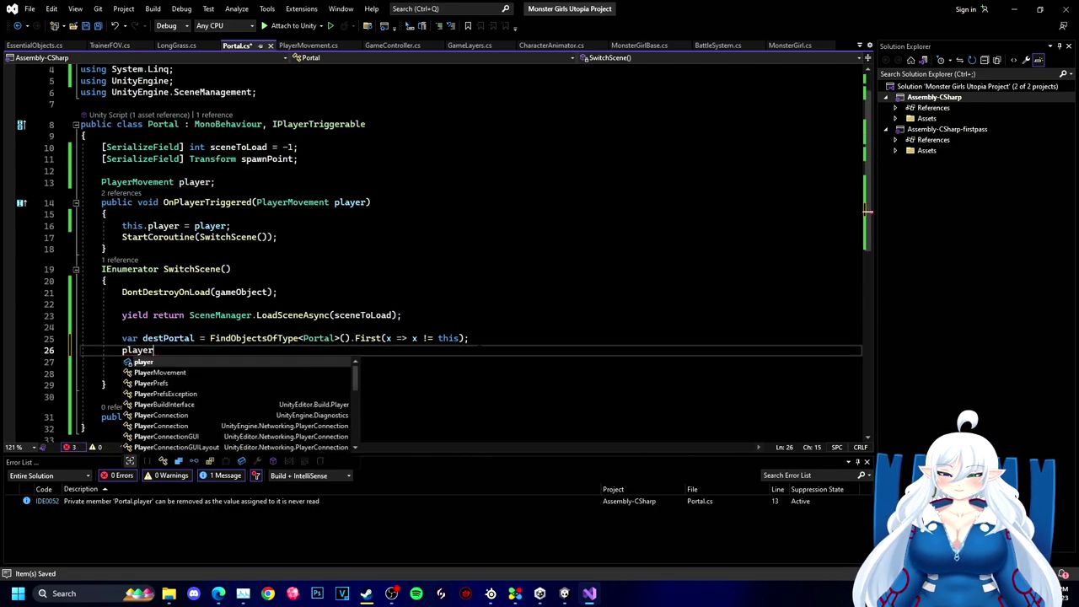
text(.transform.position = )
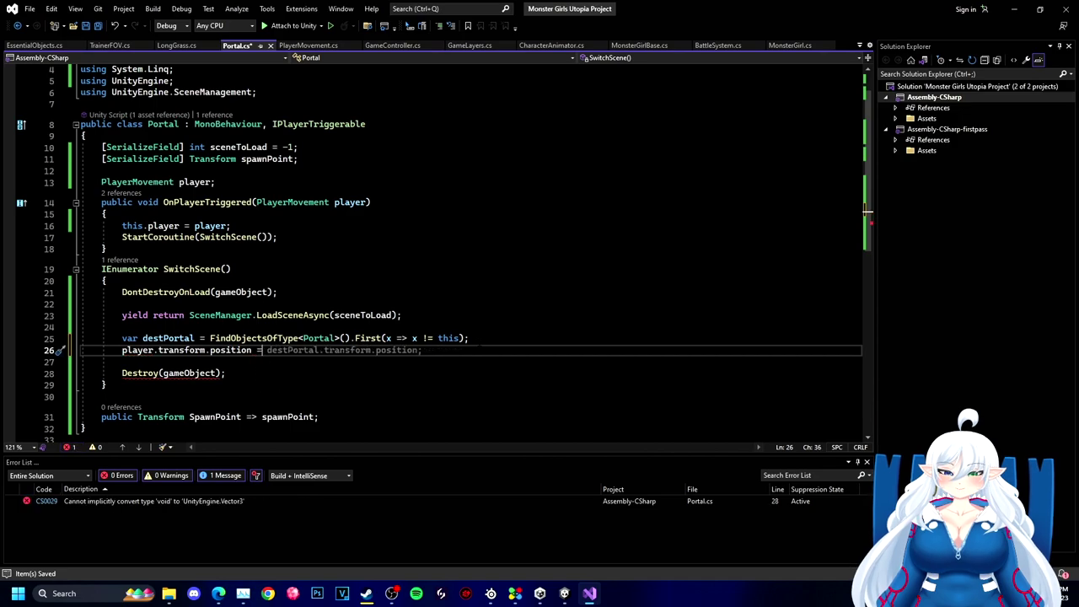
text(destPortal.SpawnPoint.position;)
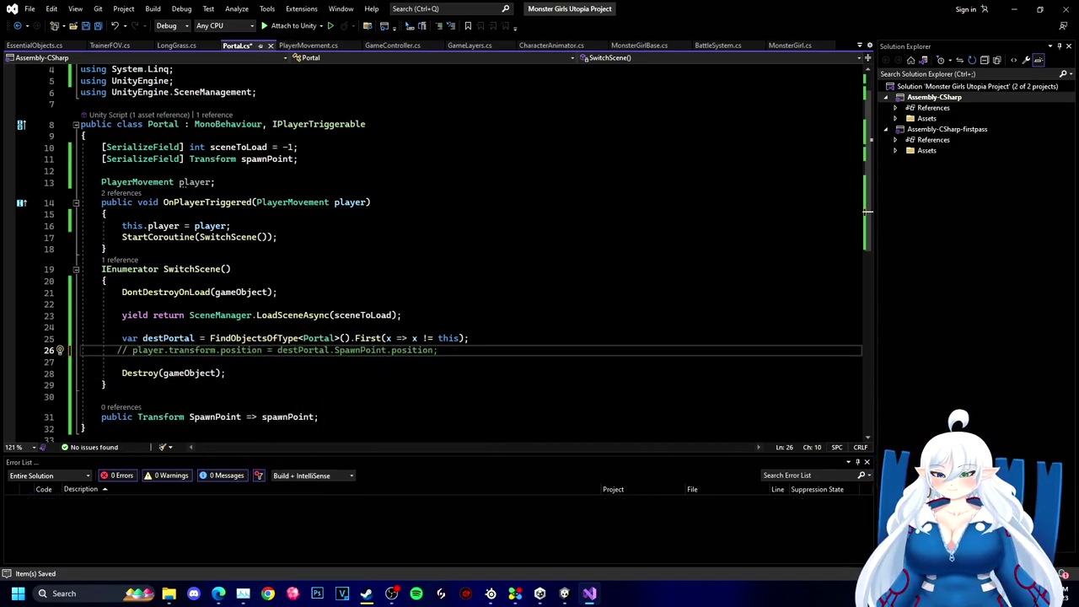
Step: Switch to Unity and examine the Player object's position values and its placement relative to the portal and houses
key(alt+Tab)
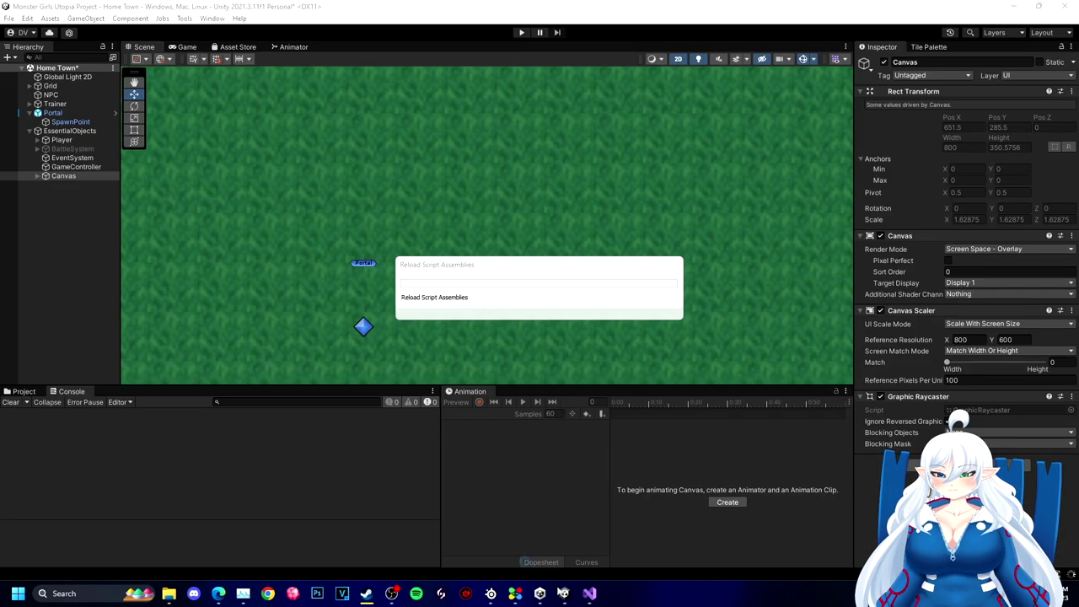
scroll(381, 210, down, 4)
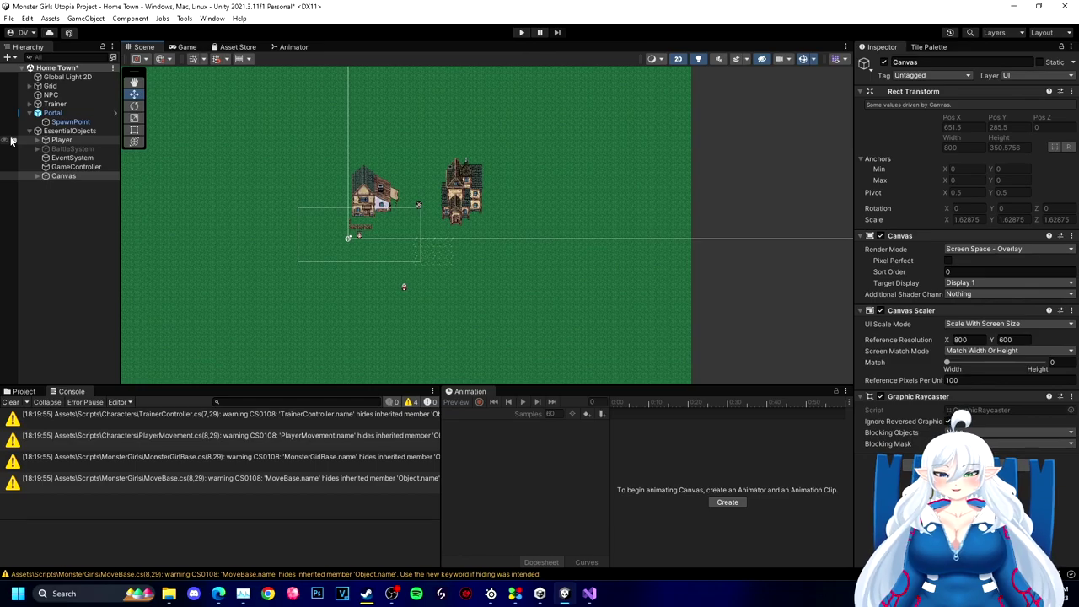
click(62, 140)
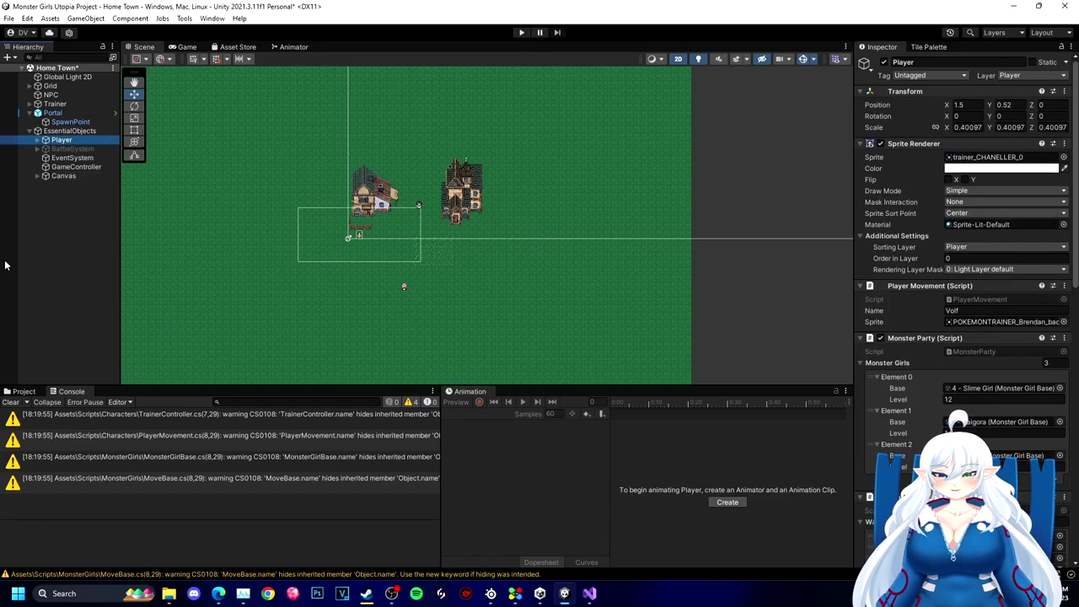
scroll(329, 207, up, 5)
middle_drag(538, 132, 430, 281)
scroll(430, 282, up, 3)
scroll(310, 259, up, 2)
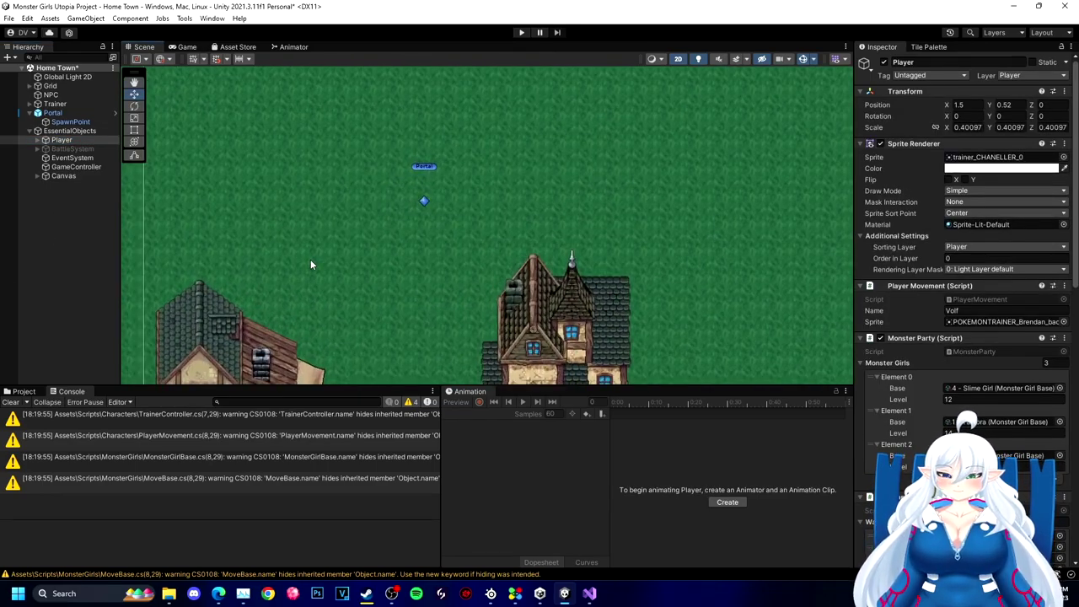
scroll(310, 259, down, 5)
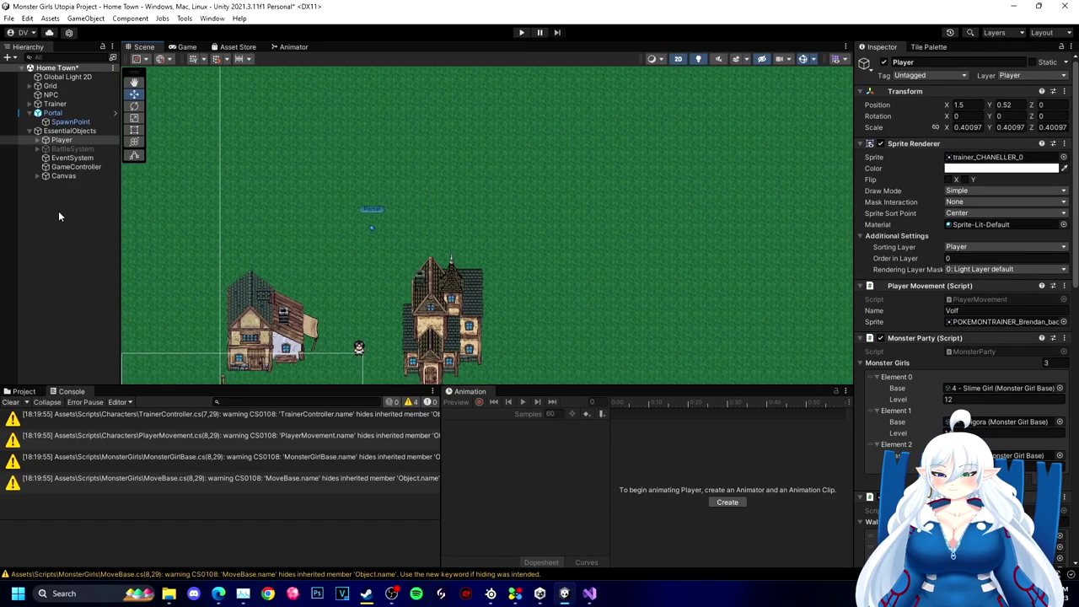
middle_drag(223, 289, 239, 172)
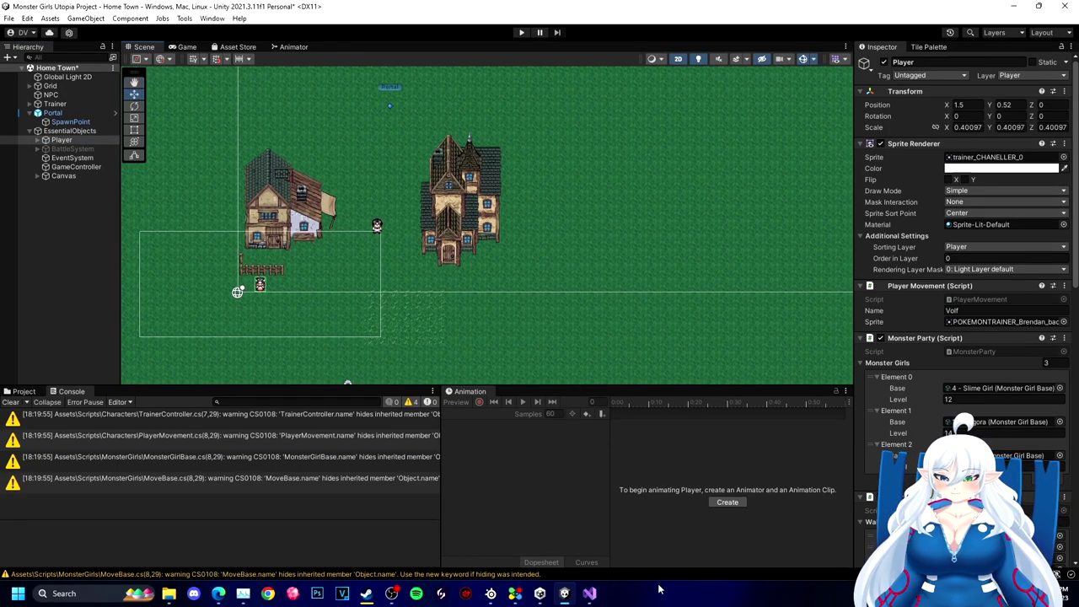
Step: Switch to Visual Studio and open Character.cs
click(590, 594)
click(859, 46)
click(884, 97)
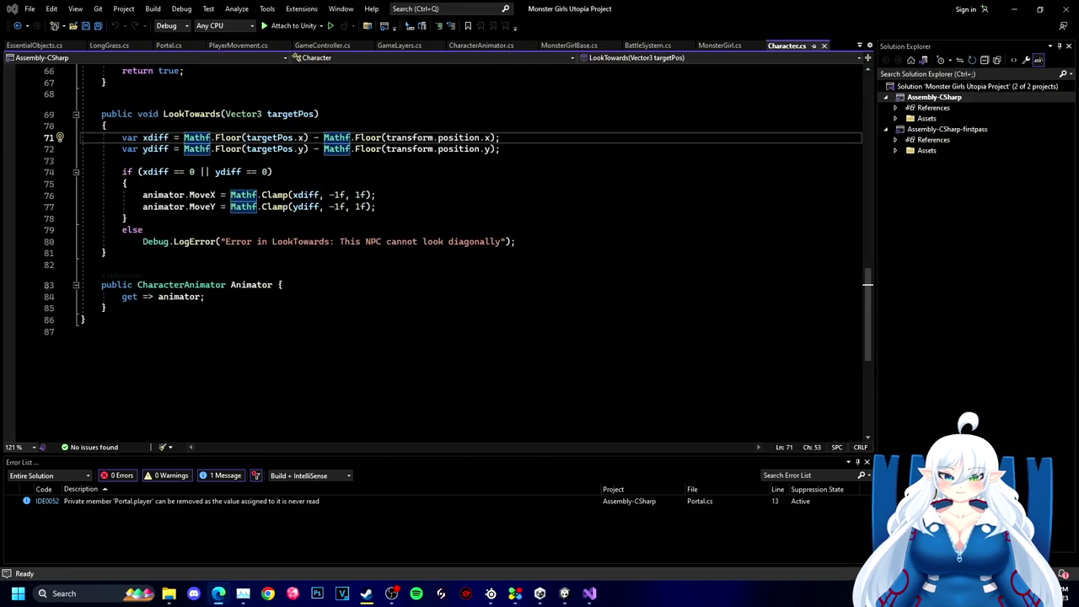
Step: Add a public void method SetPositionAndSnapToTile(Vector2 pos) below Awake in the Character class
scroll(363, 269, up, 20)
click(363, 269)
key(Down)
key(Return)
key(Return)
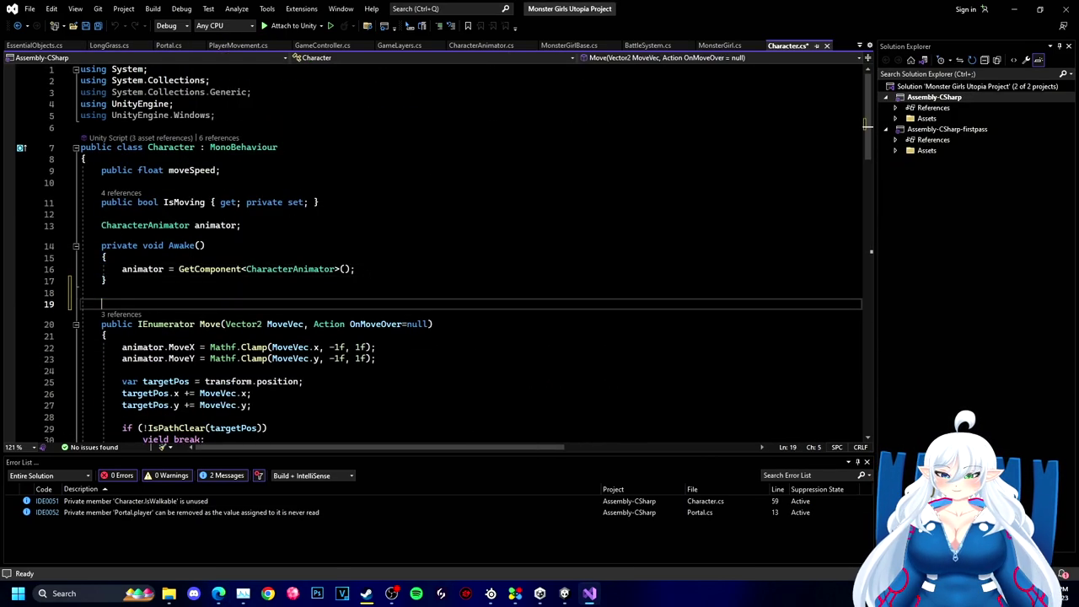
text(public void SetPositionAndSnapTo)
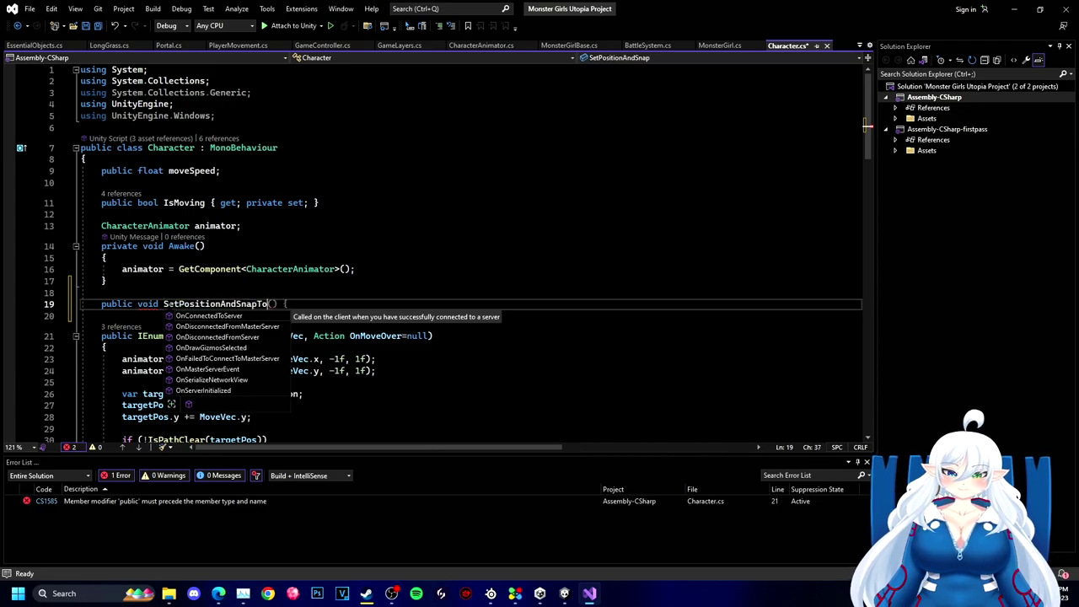
text(Tile(Vector2 pos))
key(Return)
text({)
Step: In SetPositionAndSnapToTile, set pos.x to Mathf.Floor(pos.x) + 0.5f and save the script
key(Return)
text(pos.x = Mathf)
text(.)
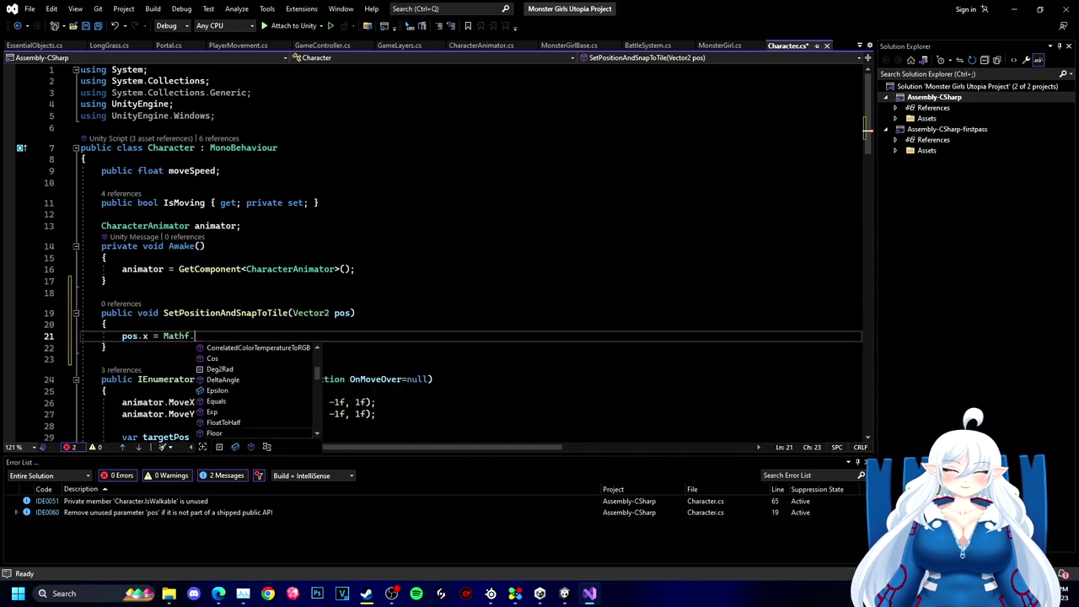
text(Floor(pos.x);)
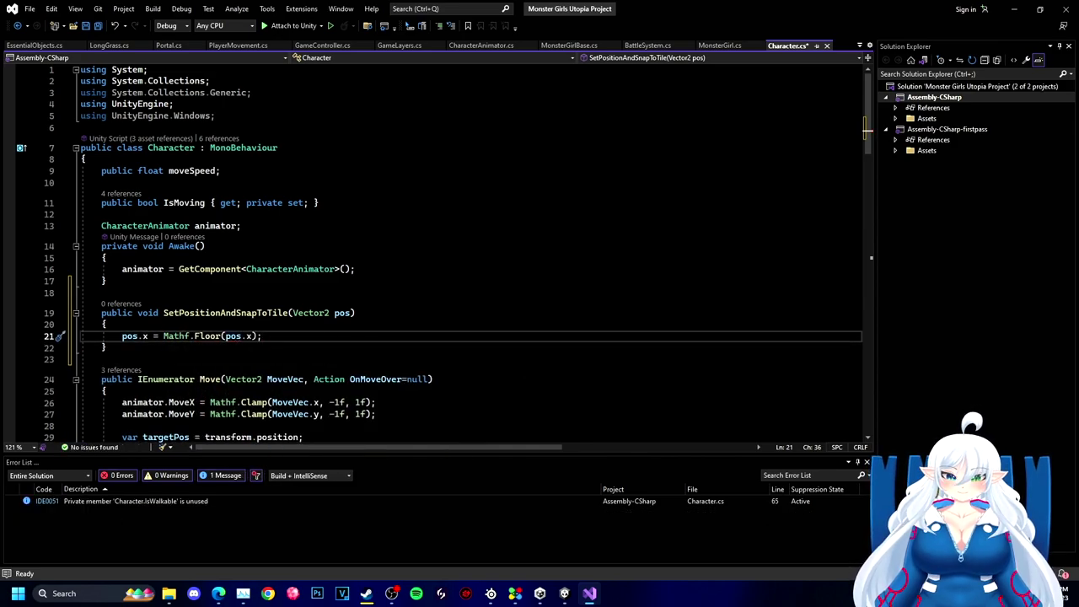
text( + 0.5f;)
key(ctrl+s)
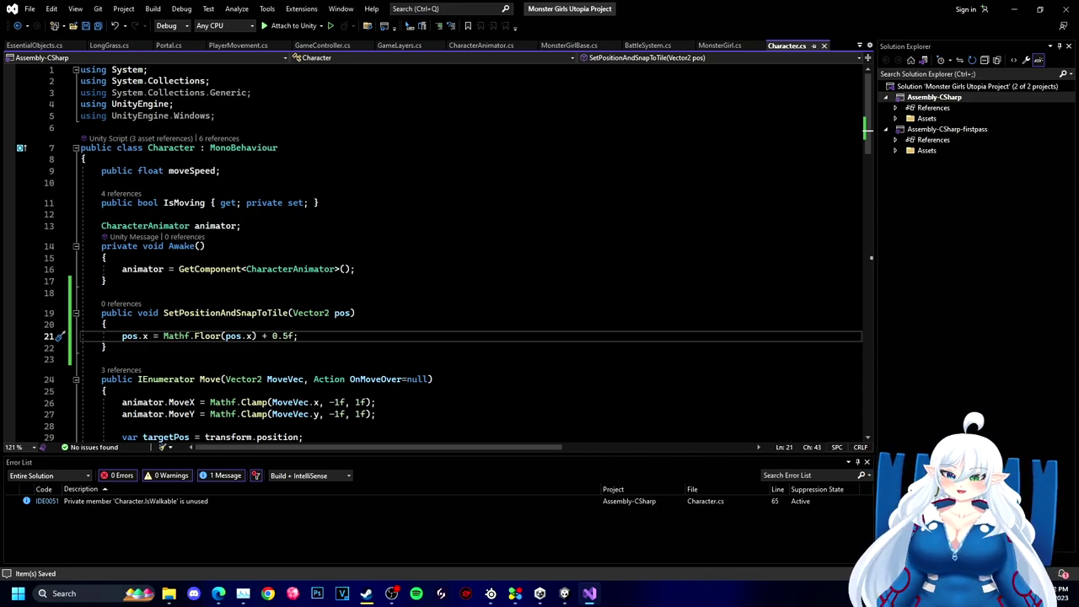
Step: Add a pos.y assignment based on Mathf.Floor(pos.y) below the pos.x line, leaving the number before the final f blank
key(Return)
text(pos.y = Mathf.Floor(pos.y) + 1f;)
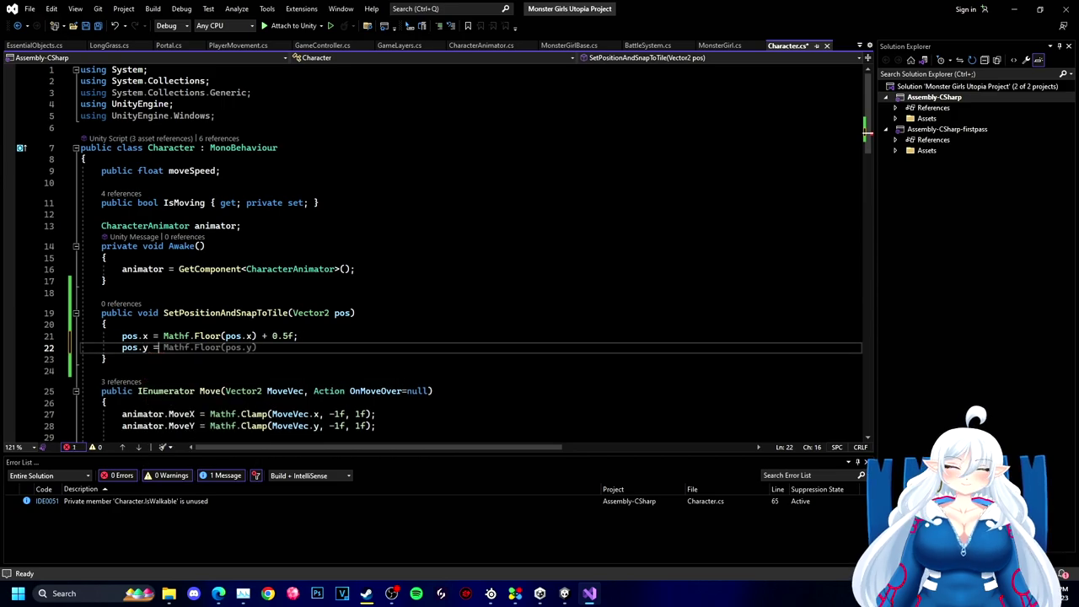
key(Left)
key(Left)
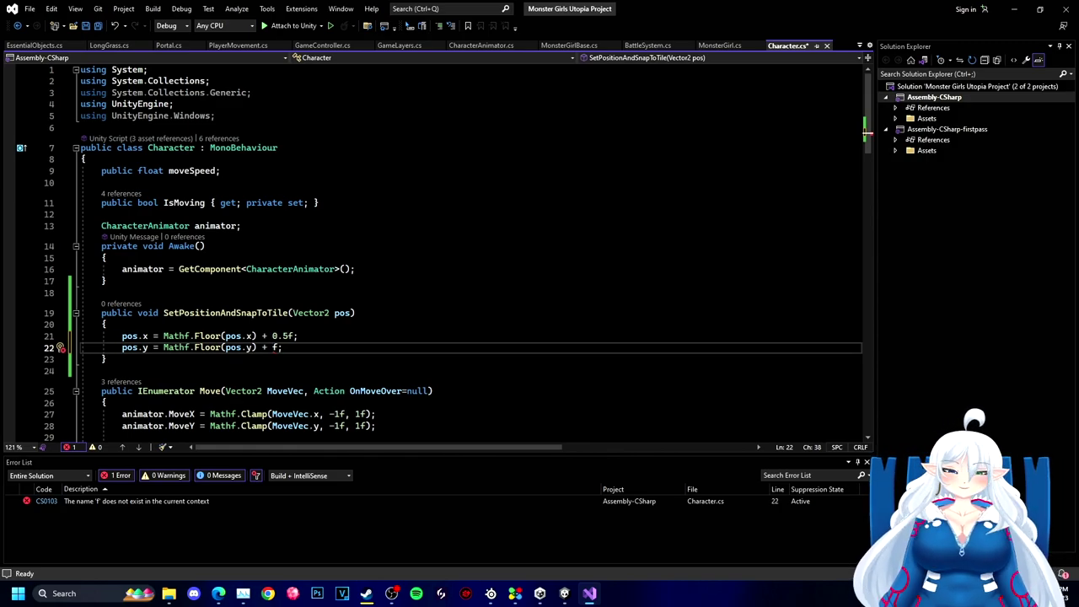
Step: Check the offsetY constant in PlayerMovement.cs and add public float OffsetY { get; private set; } = 0.3f below IsMoving in Character.cs
click(238, 45)
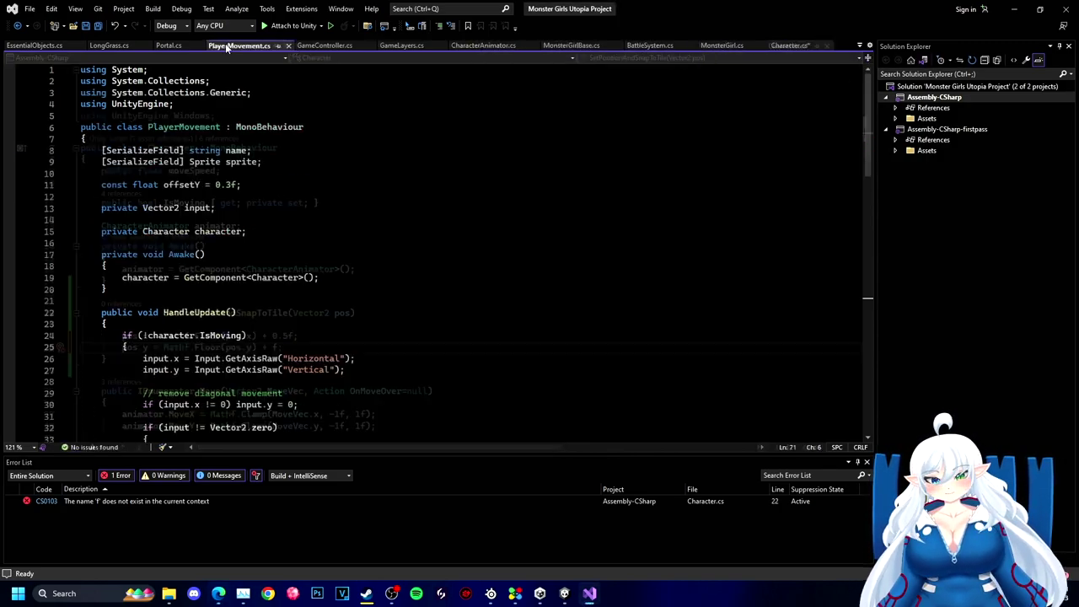
drag(241, 194, 102, 196)
click(790, 46)
click(321, 204)
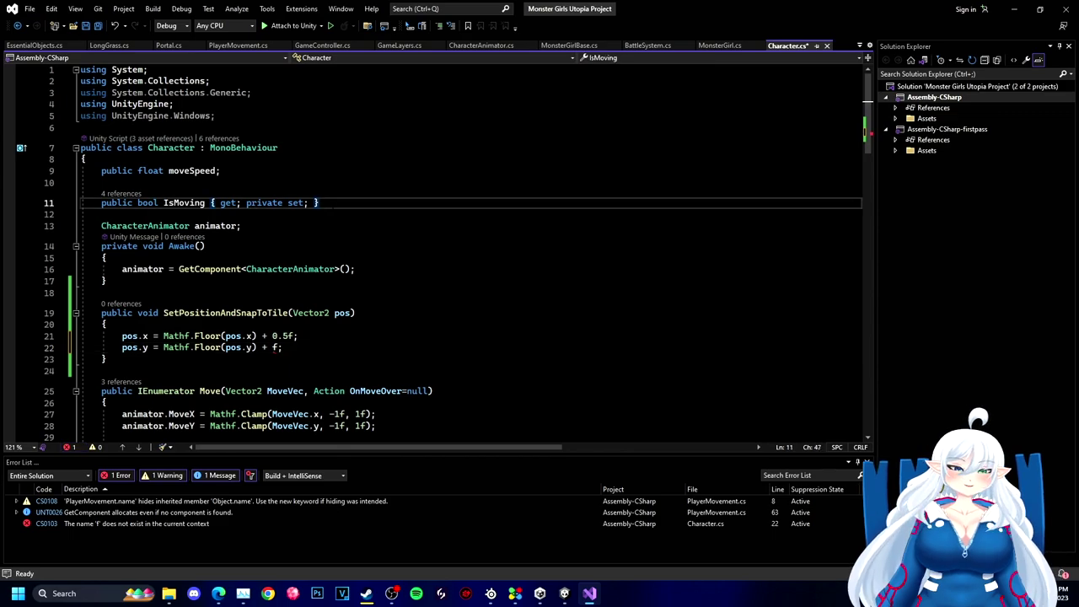
key(Return)
key(Return)
text(public float O)
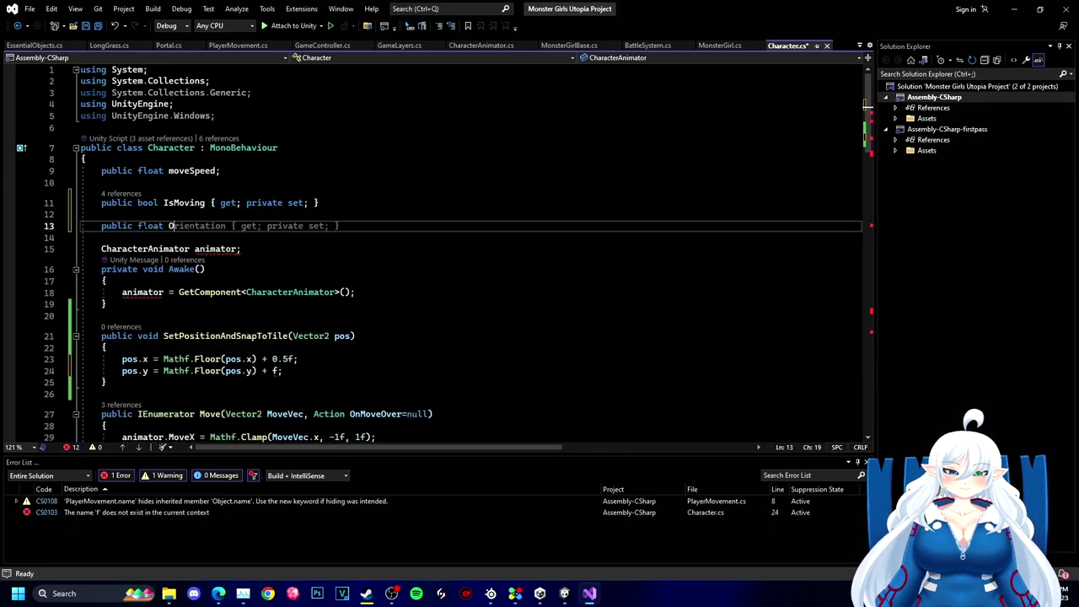
text(ffsetY { get; private set; })
key(ctrl+s)
text(= 0.)
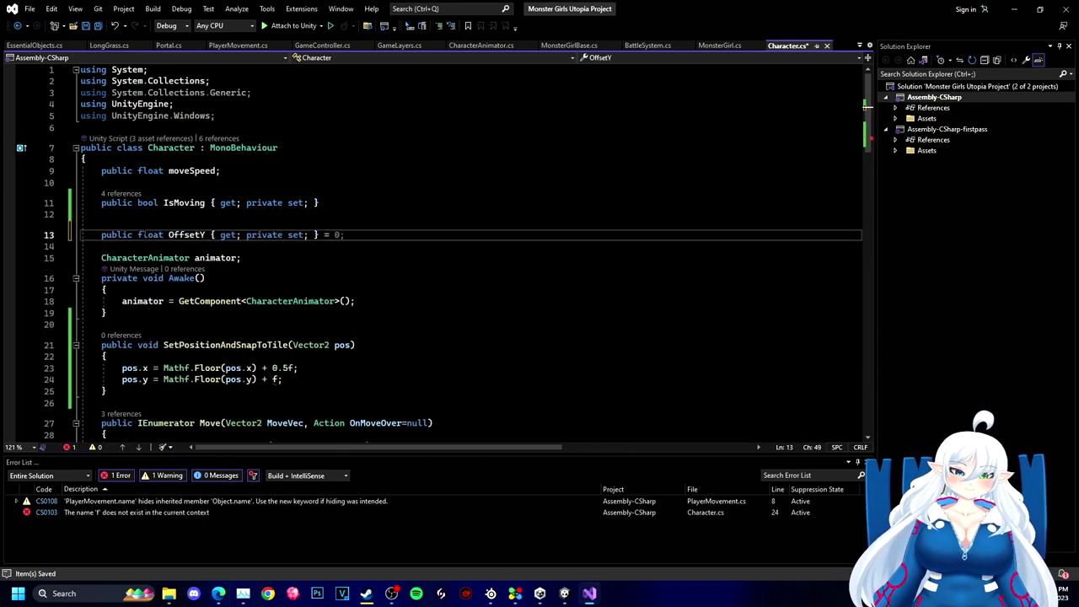
text(3f)
Step: Complete the pos.y assignment as Mathf.Floor(pos.y) + 0.5f + OffsetY
click(272, 379)
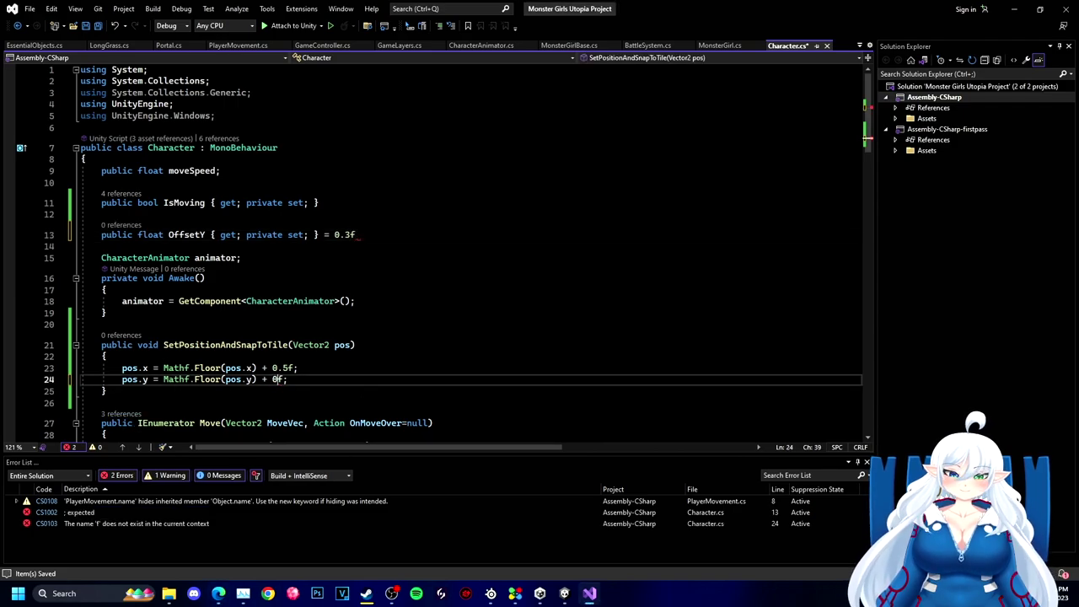
text(+ OffsetY)
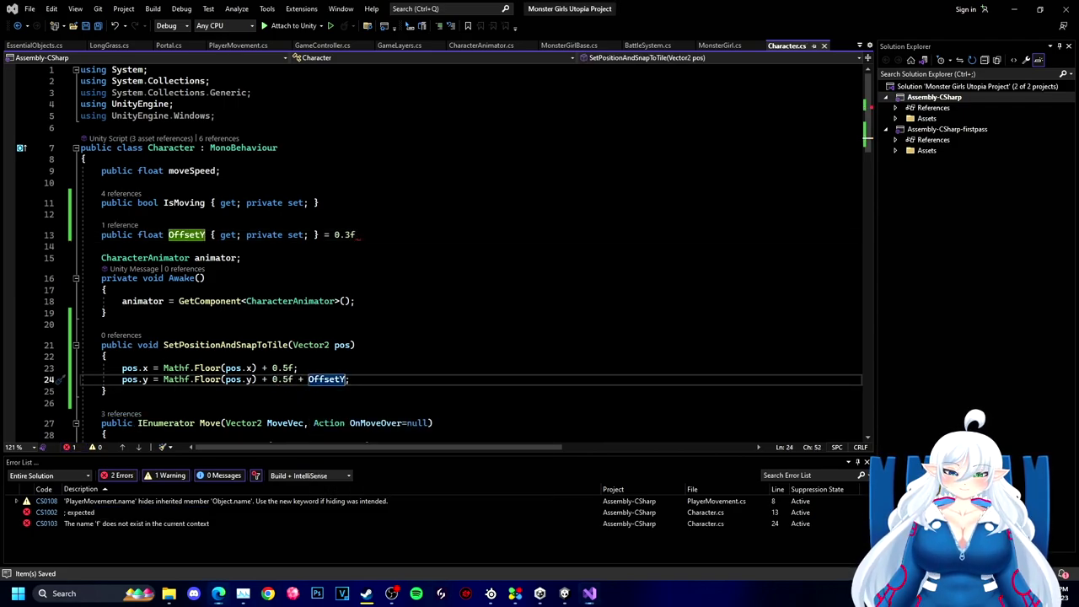
Step: Delete the offsetY constant from the PlayerMovement class and save the script
click(239, 46)
key(BackSpace)
key(BackSpace)
key(BackSpace)
key(BackSpace)
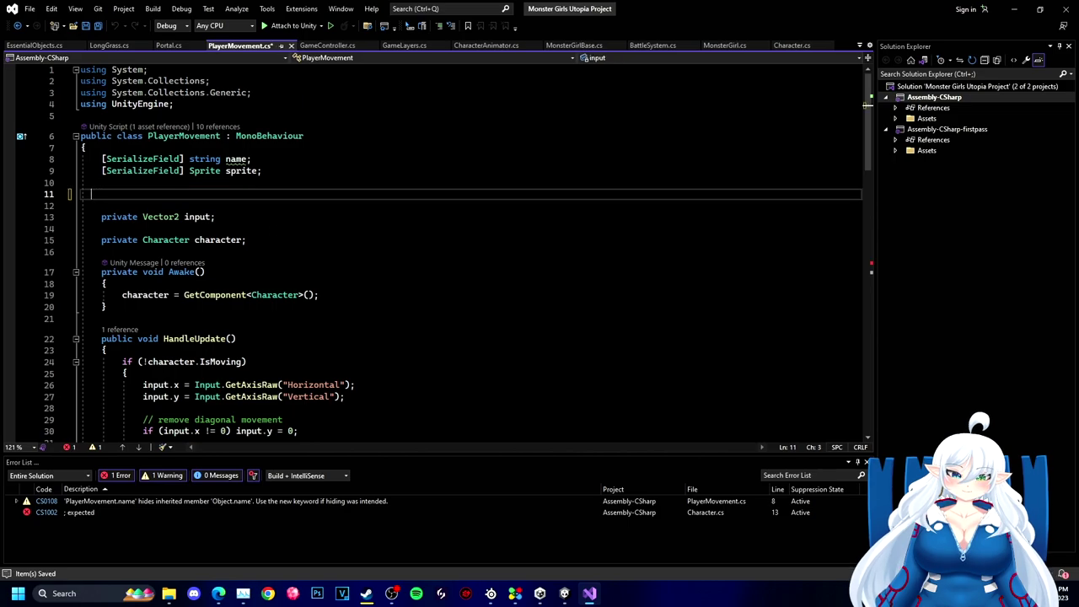
key(ctrl+s)
key(alt+Tab)
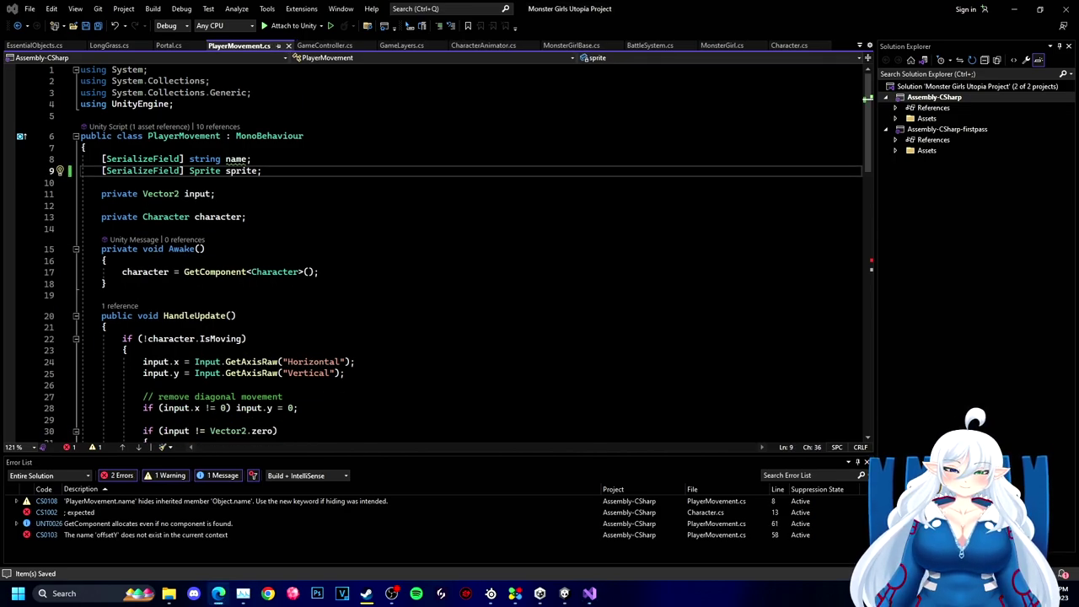
Step: In PlayerMovement's OnMoveOver, replace offsetY with character.OffsetY in the OverlapCircleAll call
click(788, 46)
scroll(539, 220, down, 20)
scroll(539, 219, up, 15)
scroll(540, 219, down, 17)
key(ctrl+Tab)
scroll(472, 253, down, 13)
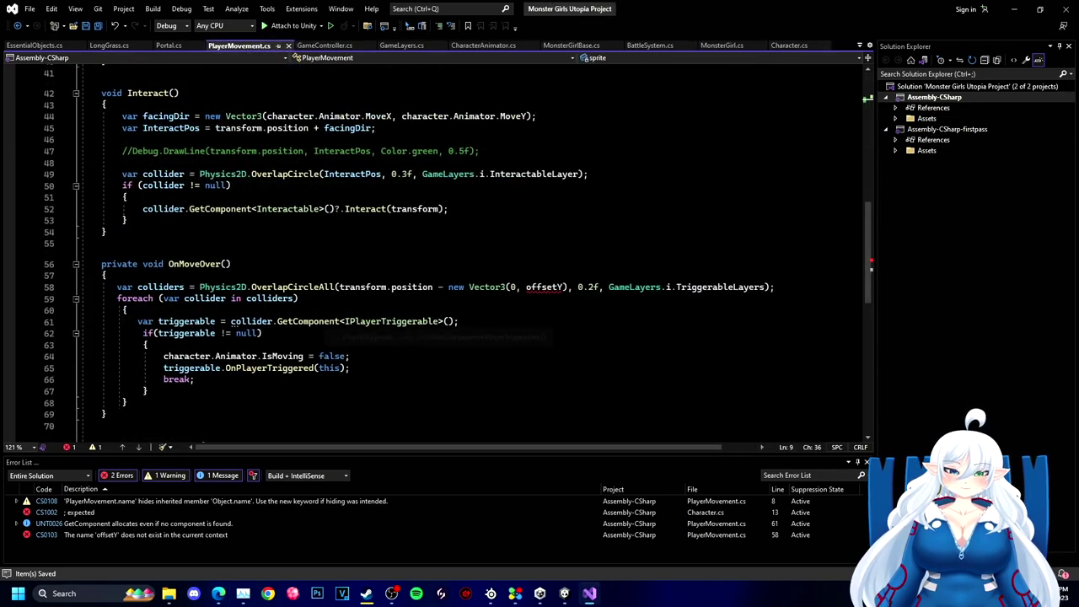
click(526, 287)
text(character.)
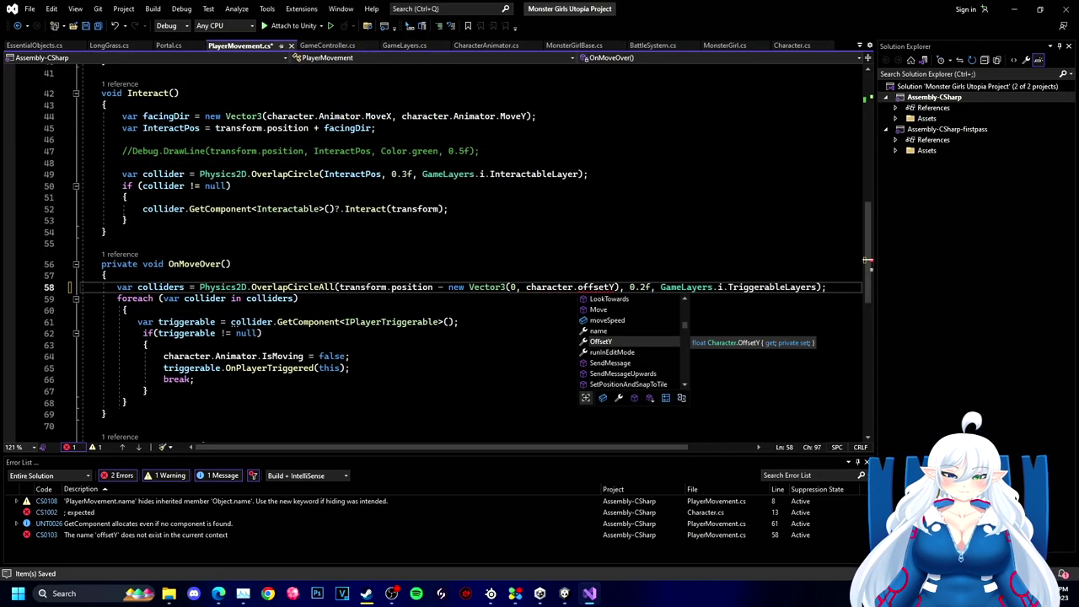
key(Tab)
key(ctrl+shift+Right)
key(Delete)
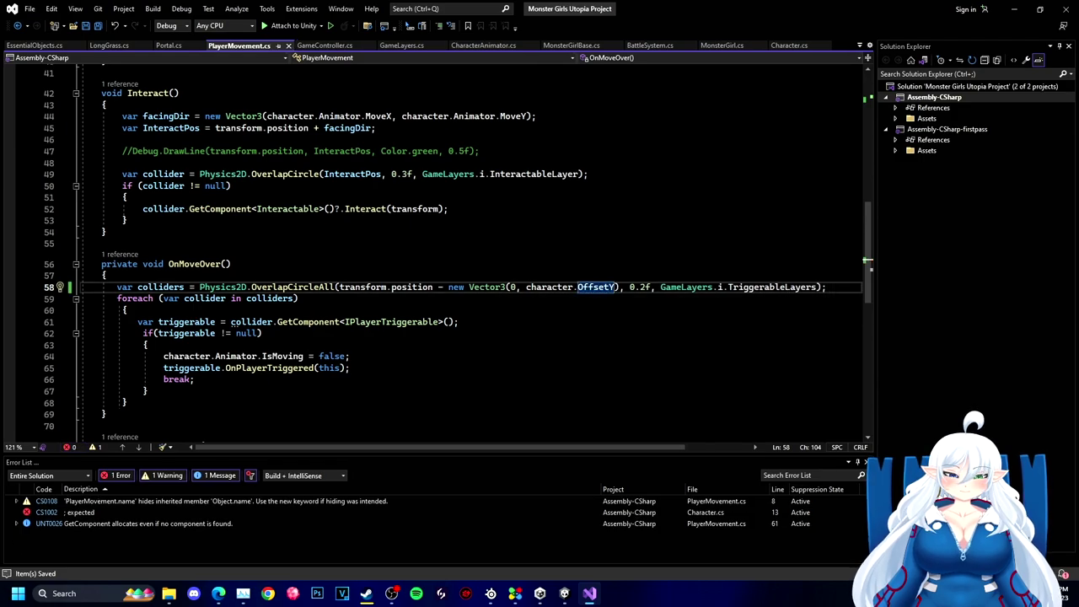
Step: In Character's Awake method, call SetPositionAndSnapToTile(transform.position) after the animator assignment
click(787, 45)
scroll(472, 253, down, 12)
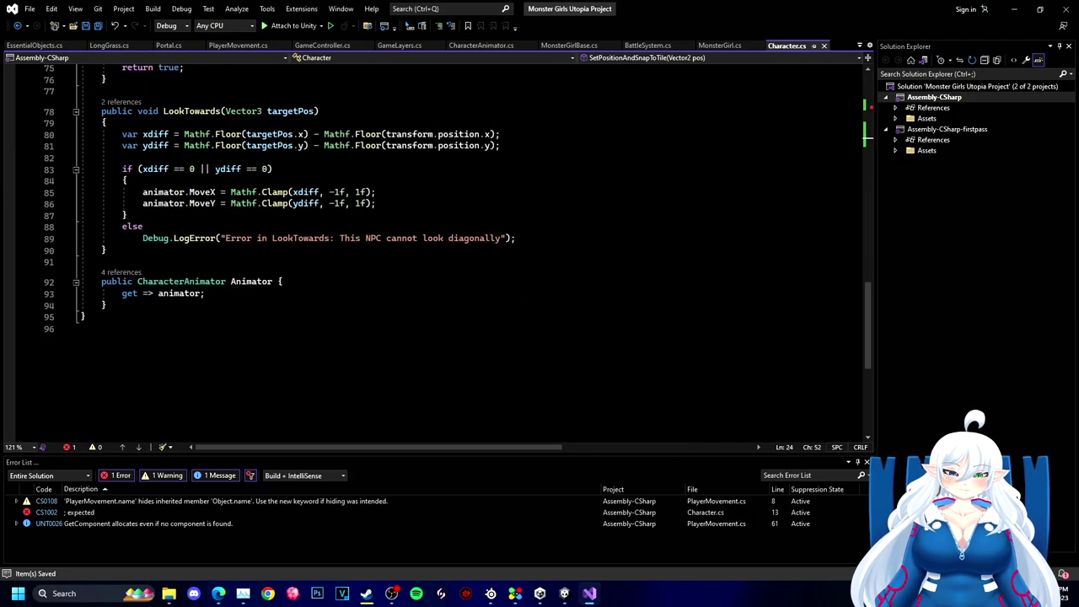
scroll(472, 252, up, 10)
scroll(472, 253, up, 16)
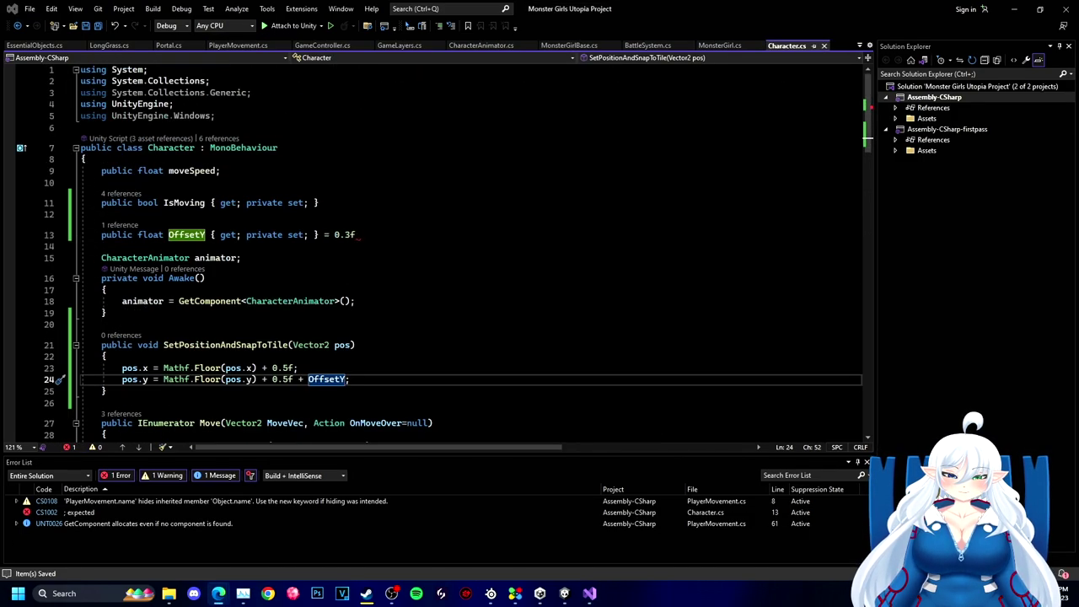
click(357, 301)
key(Return)
text(Set)
key(Tab)
text((transform.position);)
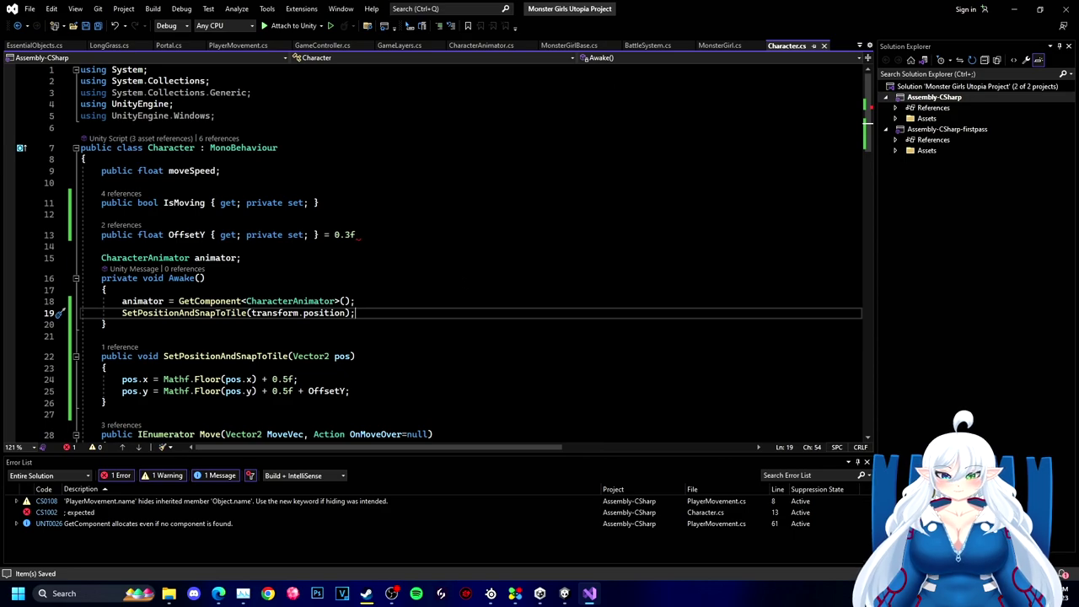
key(Return)
key(Return)
text(transform)
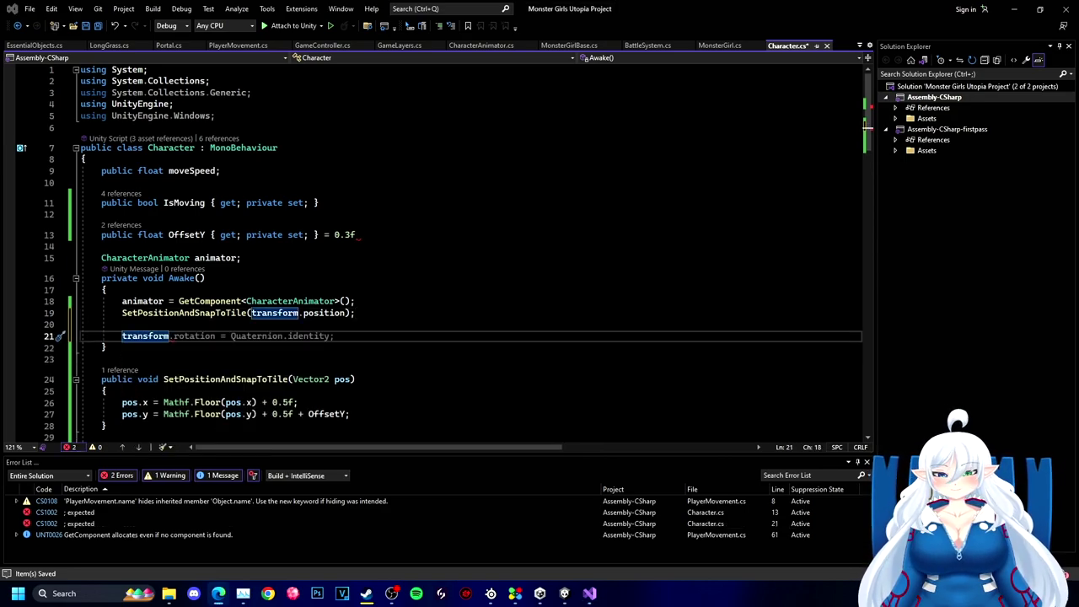
text(.position)
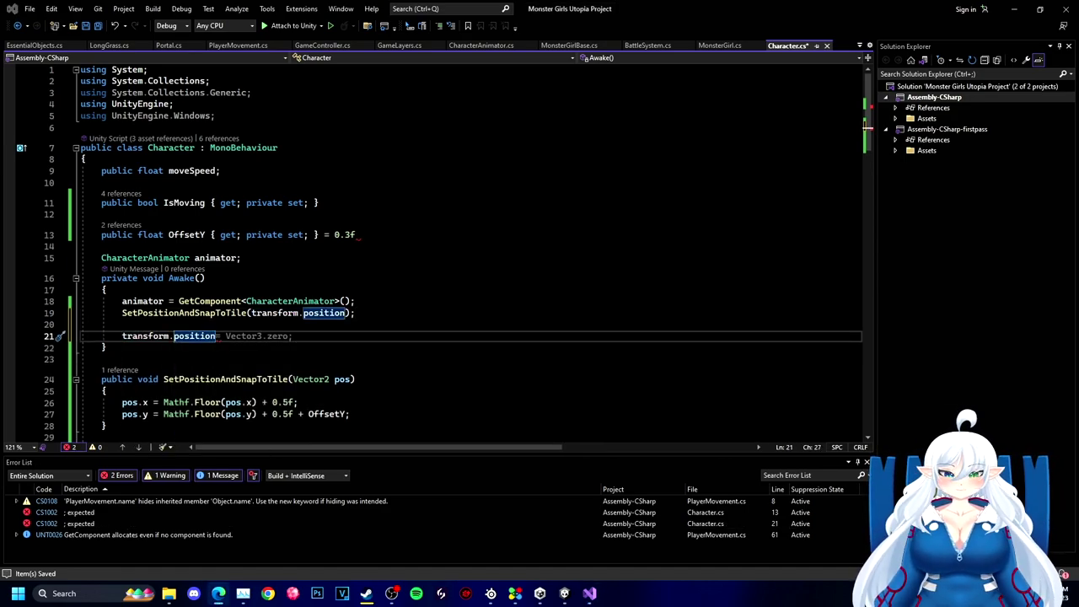
text( = V)
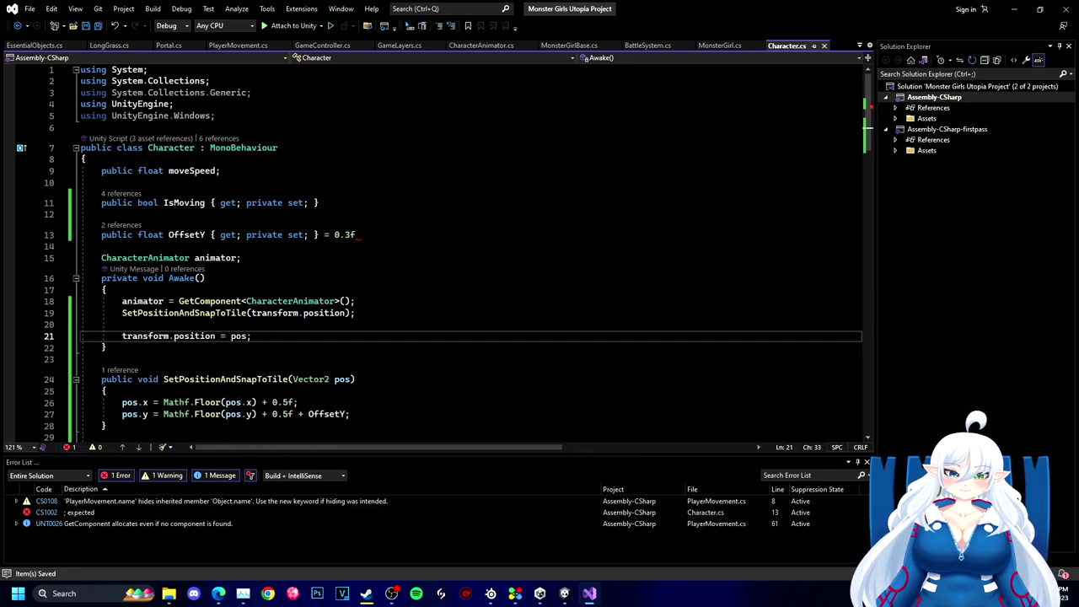
click(122, 246)
drag(252, 336, 123, 336)
key(BackSpace)
key(BackSpace)
key(BackSpace)
key(BackSpace)
key(BackSpace)
key(BackSpace)
key(BackSpace)
key(BackSpace)
key(BackSpace)
text(on);)
key(ctrl+s)
Step: Add transform.position = pos; at the end of Character's SetPositionAndSnapToTile method and save the script
ctrl+scroll(122, 336, down, 1)
scroll(122, 336, down, 3)
click(318, 266)
key(Return)
key(Return)
text(transform.position = pos;)
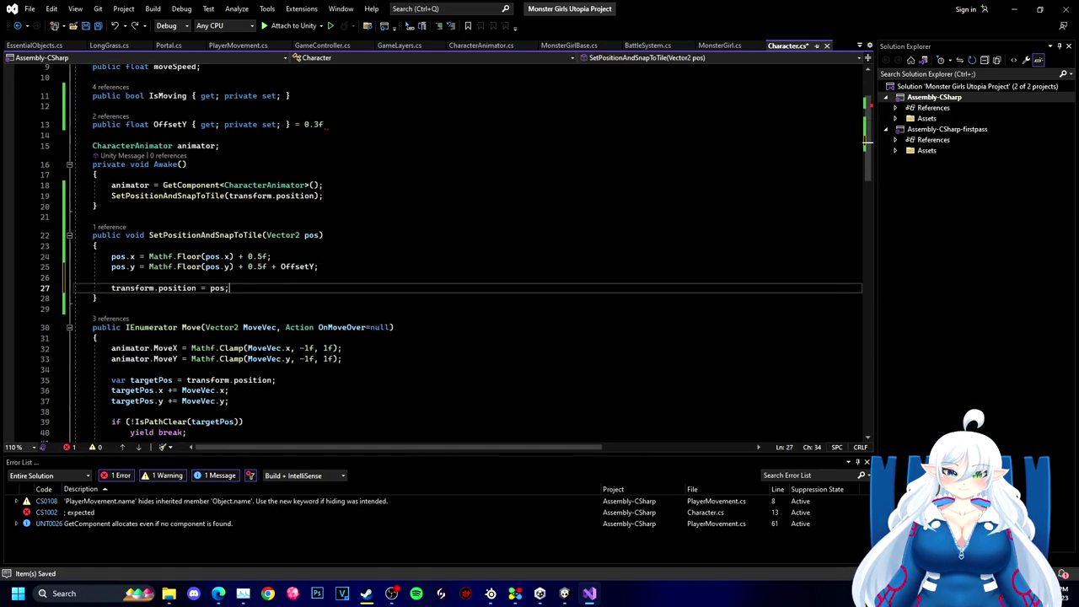
key(ctrl+s)
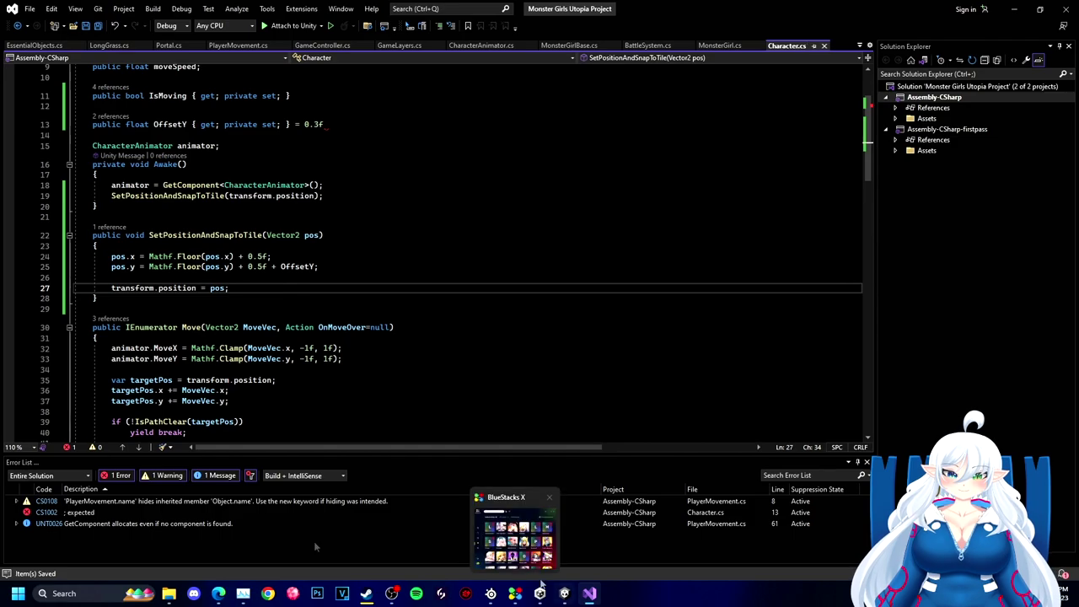
Step: Add the missing semicolon after the OffsetY property's 0.3f initializer, save Character.cs and switch to Unity
click(564, 592)
key(ctrl+s)
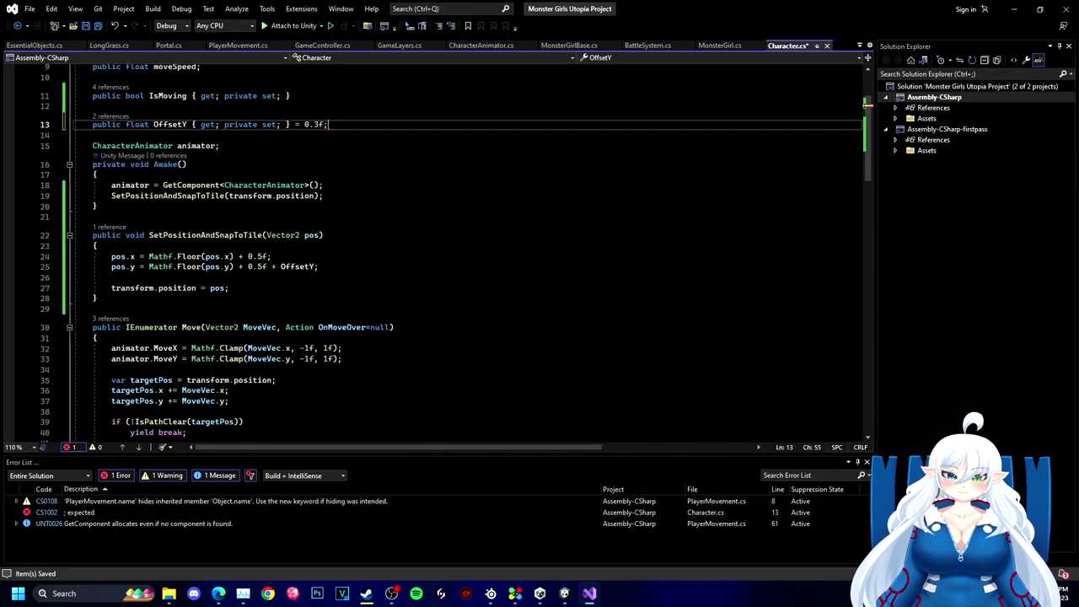
click(564, 593)
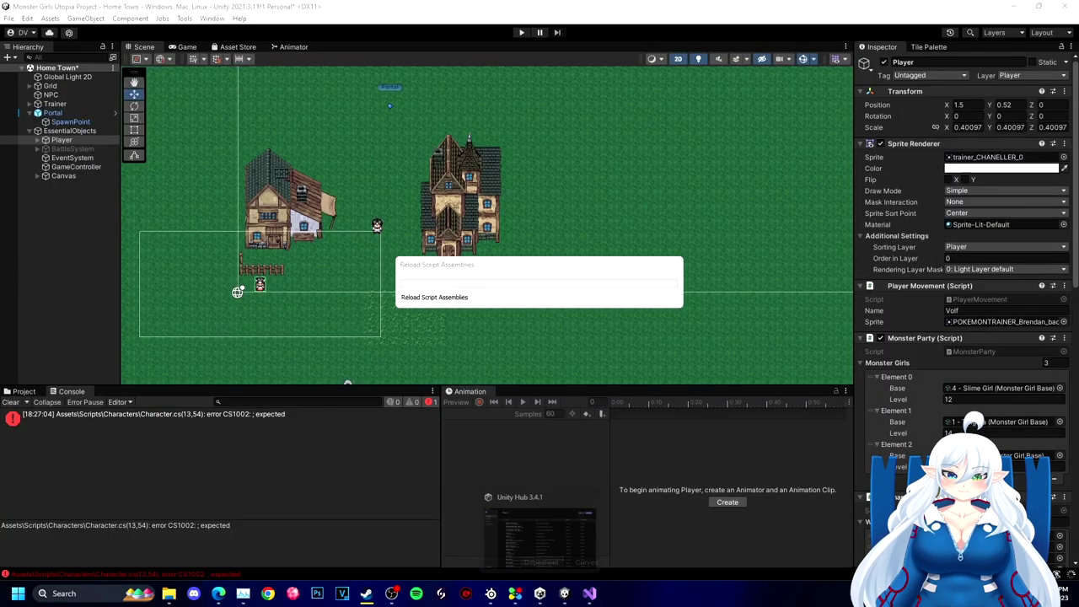
Step: Undo the recent position changes of the Player in the Home Town scene
scroll(240, 287, up, 2)
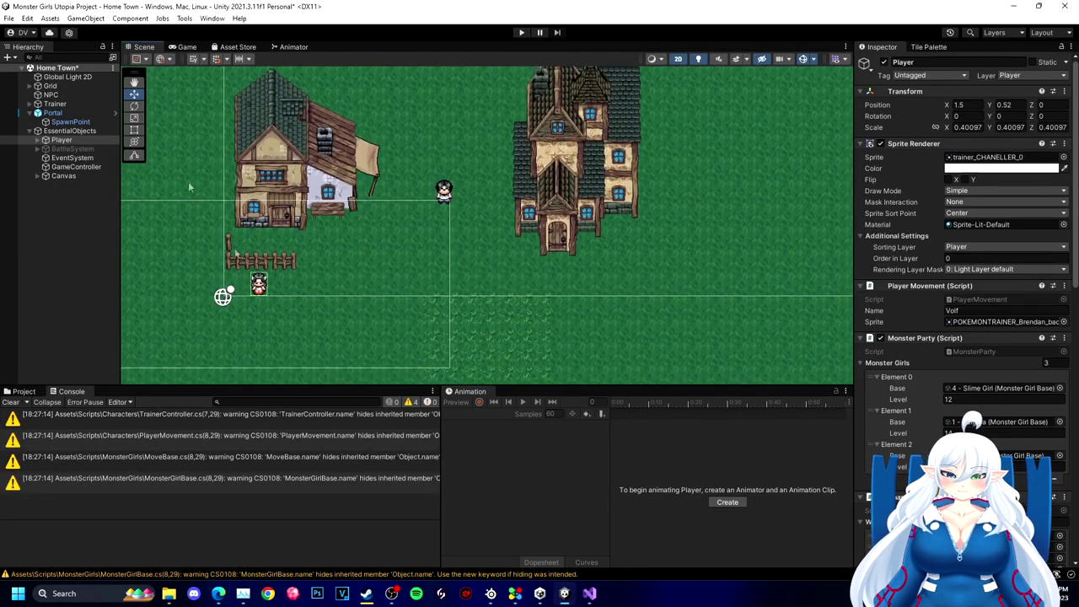
key(ctrl+z)
key(ctrl+z)
middle_drag(261, 127, 358, 325)
key(ctrl+z)
key(ctrl+z)
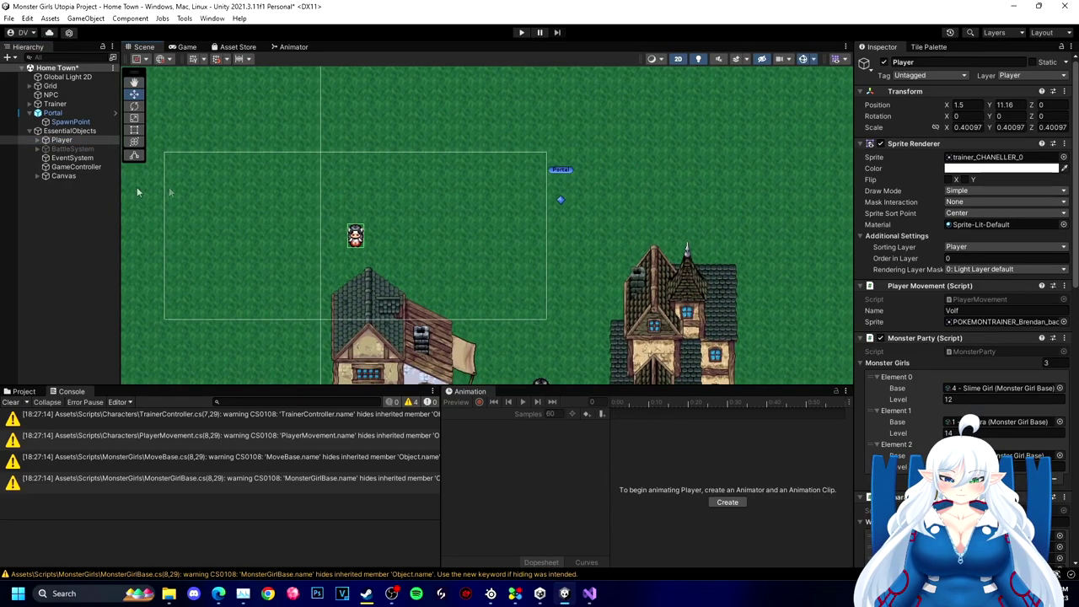
Step: Move the Player to the grass just below the portal, at about X 8.9 and Y 11.19
drag(362, 245, 486, 255)
click(362, 242)
click(362, 242)
drag(990, 106, 1008, 109)
drag(946, 105, 985, 107)
Step: Run the game, walk the player in several directions to check the tile snapping, and stop it
click(522, 33)
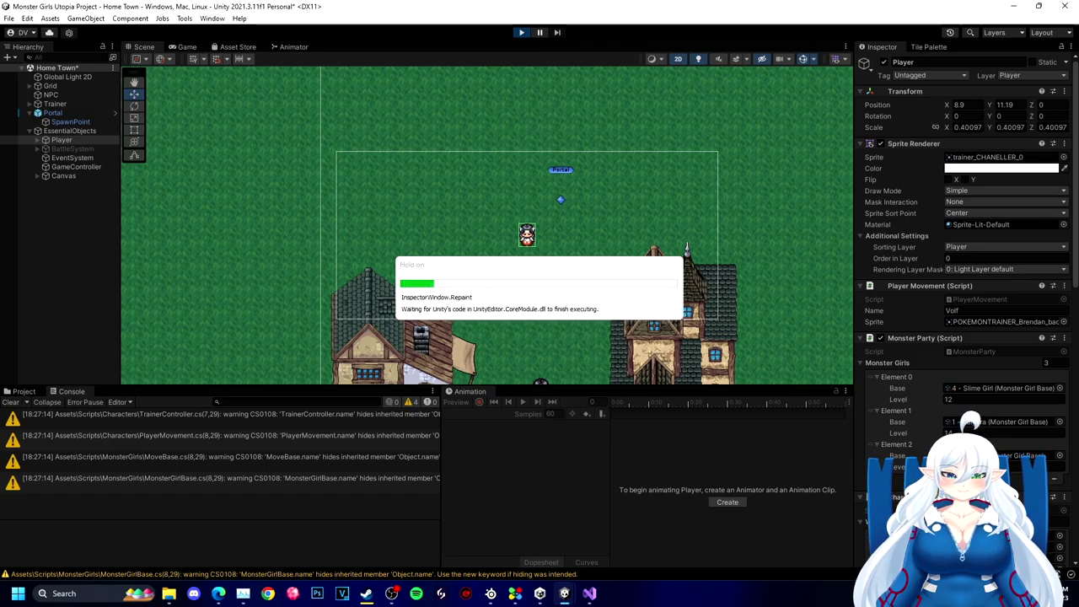
click(407, 208)
key(Up)
key(Right)
key(Down)
key(Down)
key(Down)
key(Left)
key(Right)
key(Right)
key(Up)
key(Left)
key(ctrl+p)
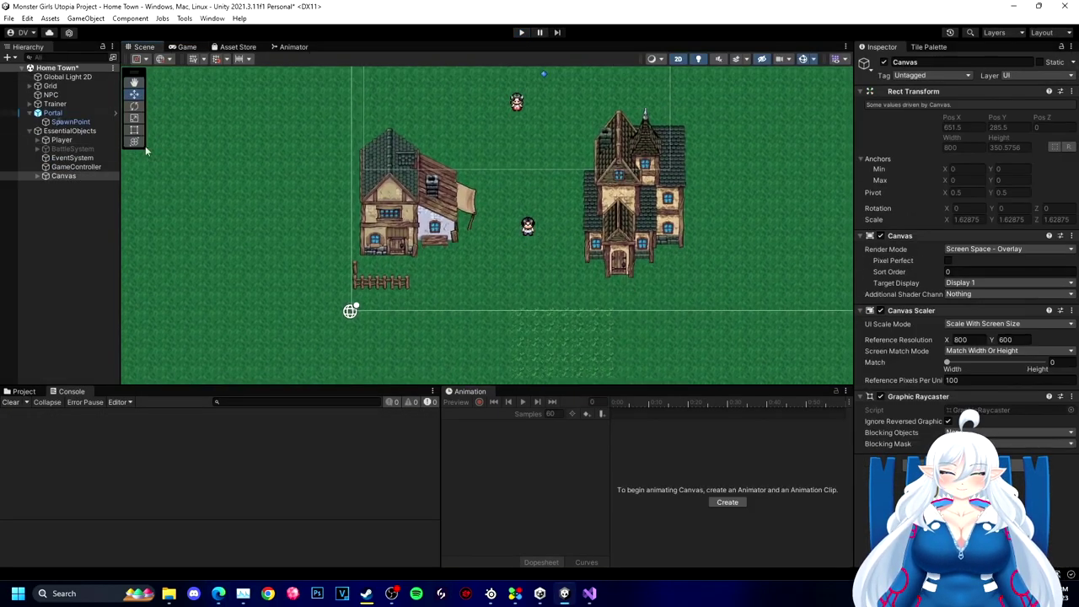
Step: Move the NPC up to the grass beside the larger house's roof and playtest the scene
click(527, 228)
drag(527, 228, 555, 141)
key(ctrl+p)
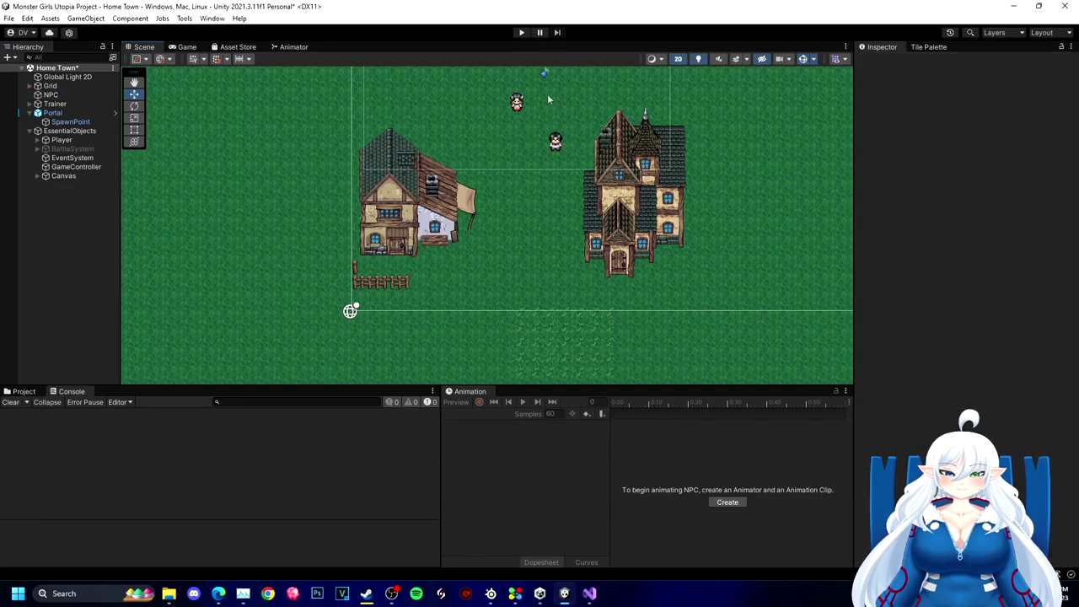
click(520, 33)
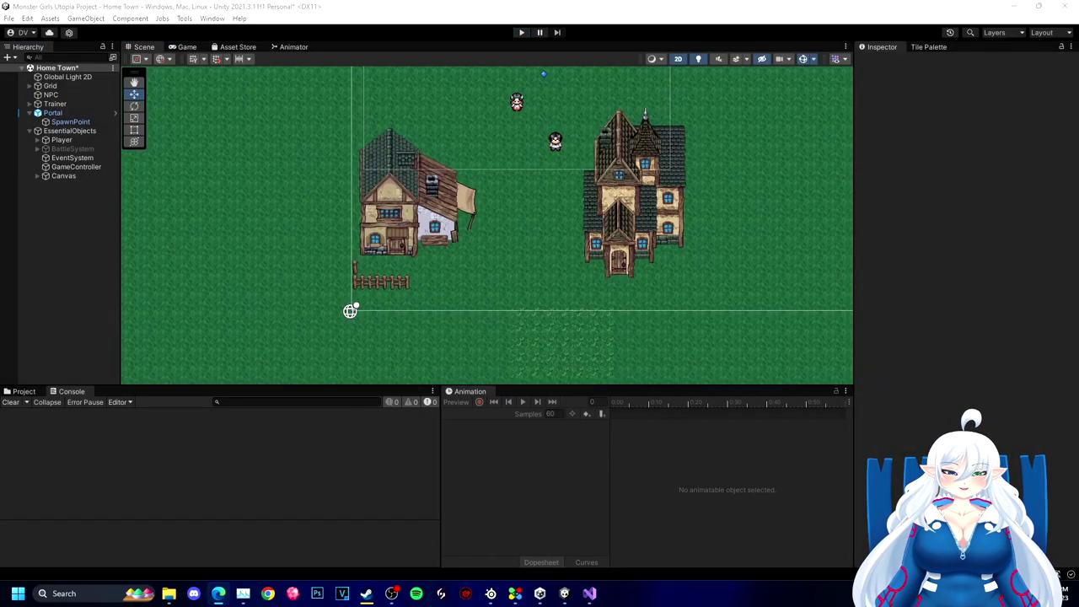
Step: In Portal.cs, replace the commented-out position assignment in SwitchScene with the start of a call on player.Character
click(596, 596)
click(171, 46)
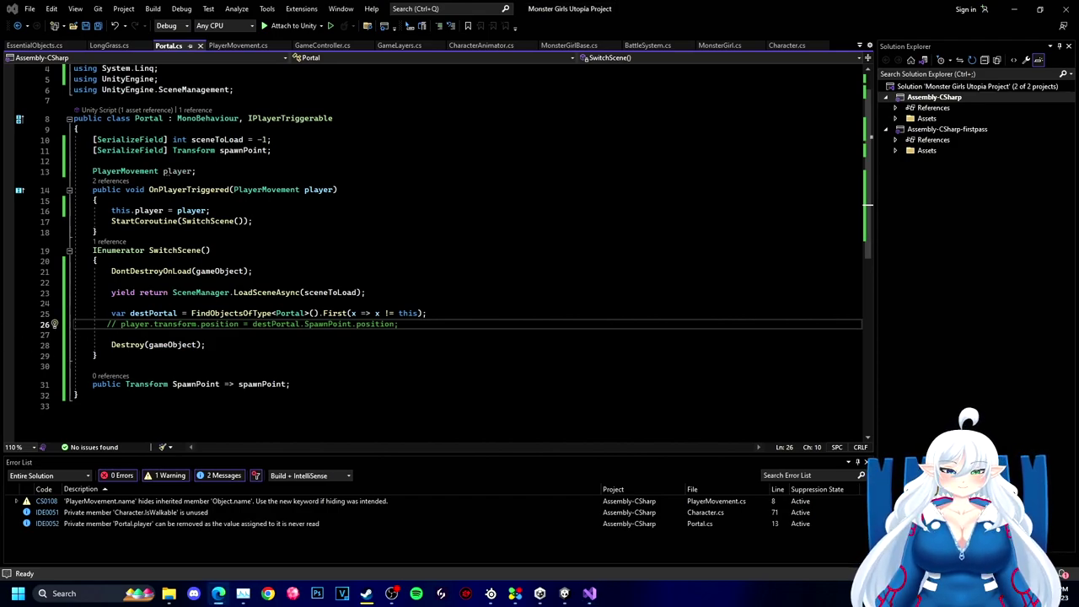
click(111, 335)
key(ctrl+z)
key(ctrl+z)
key(ctrl+z)
key(ctrl+z)
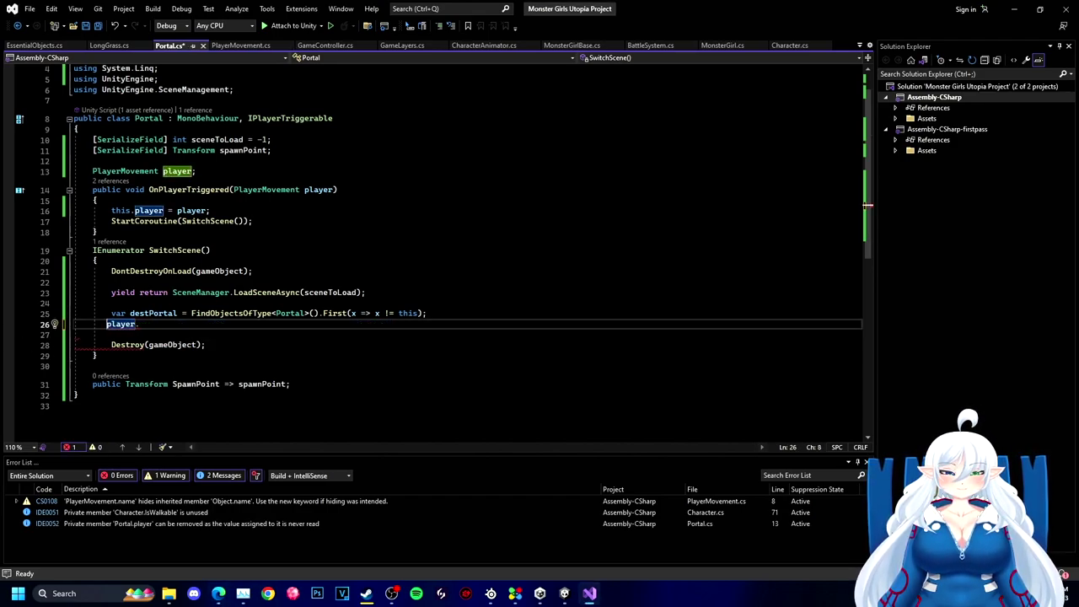
text(Character)
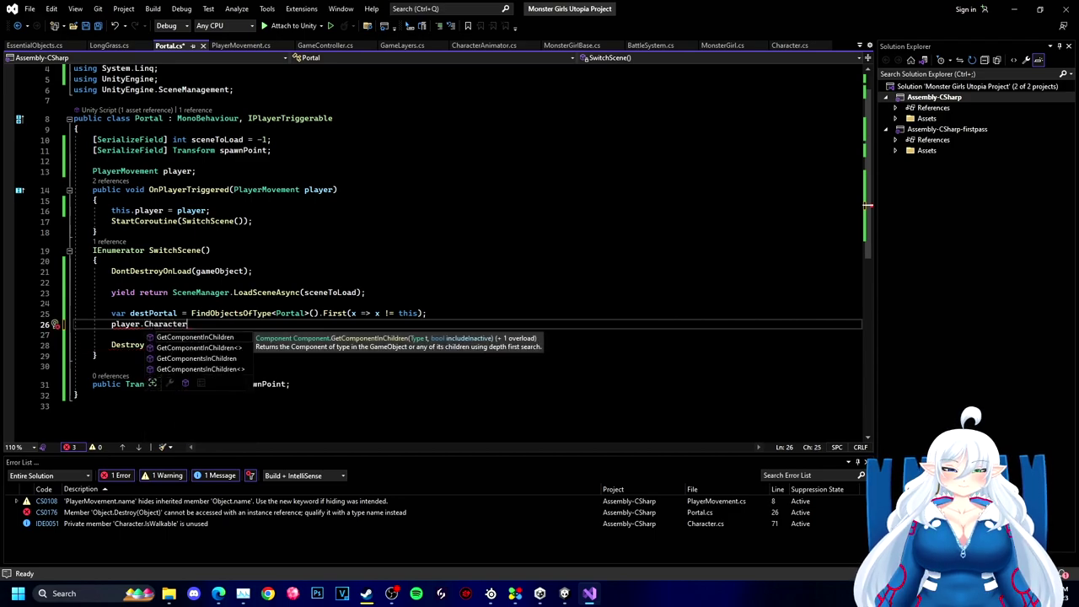
Step: Add the property public Character Character => character; at the end of the PlayerMovement class and save the script
click(241, 45)
scroll(169, 194, down, 7)
scroll(168, 194, up, 1)
click(118, 185)
key(Return)
key(Return)
text(public Character)
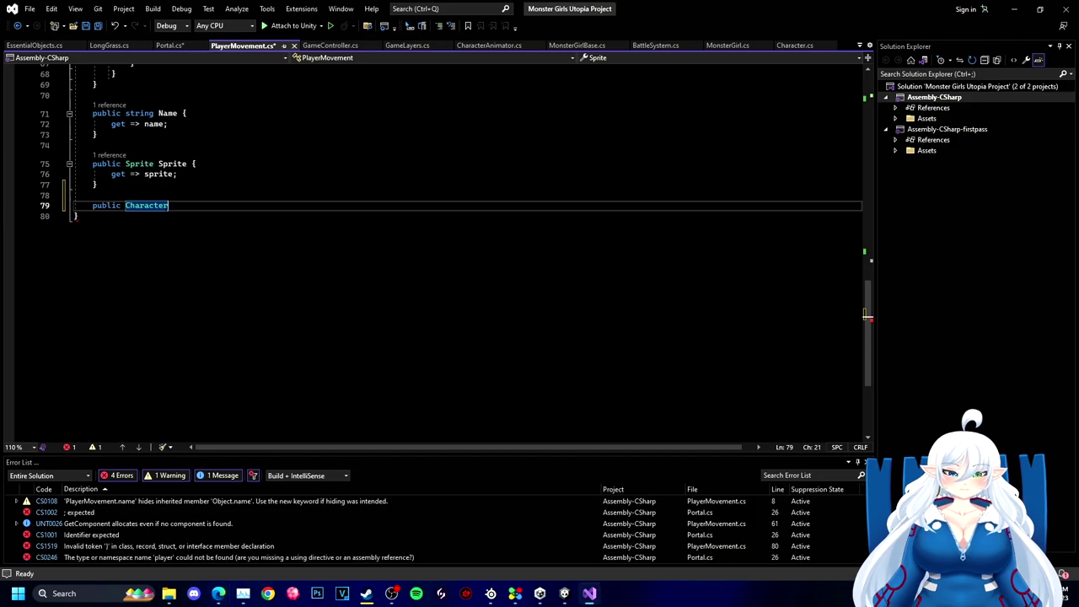
text( Character =>)
key(Tab)
key(ctrl+s)
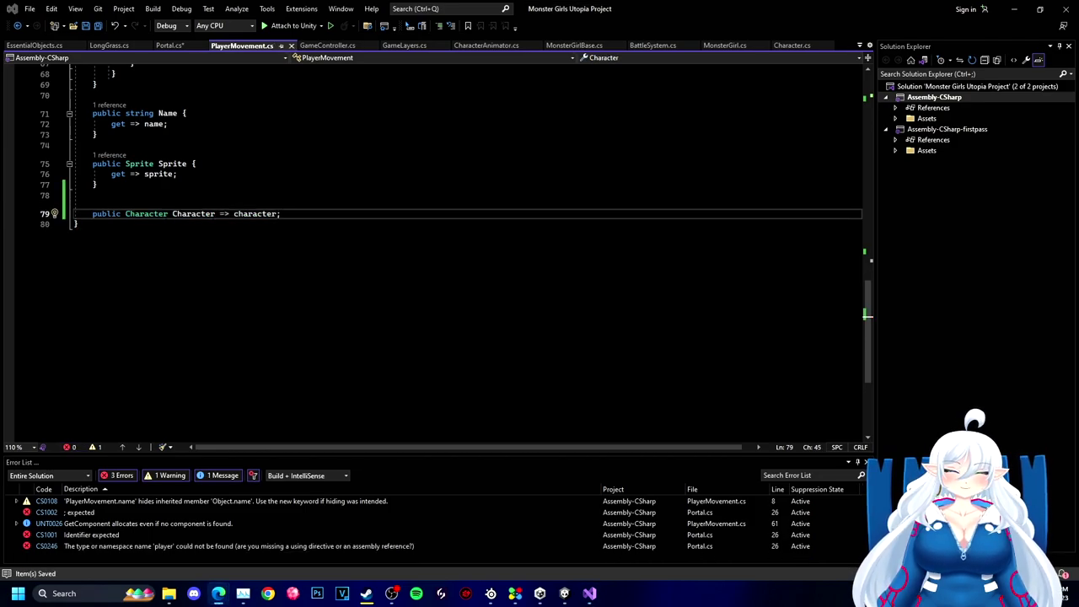
Step: Complete the SwitchScene line in Portal.cs as player.Character.SetPositionAndSnapToTile(destPortal.SpawnPoint.position); and save the script
click(169, 45)
text(.)
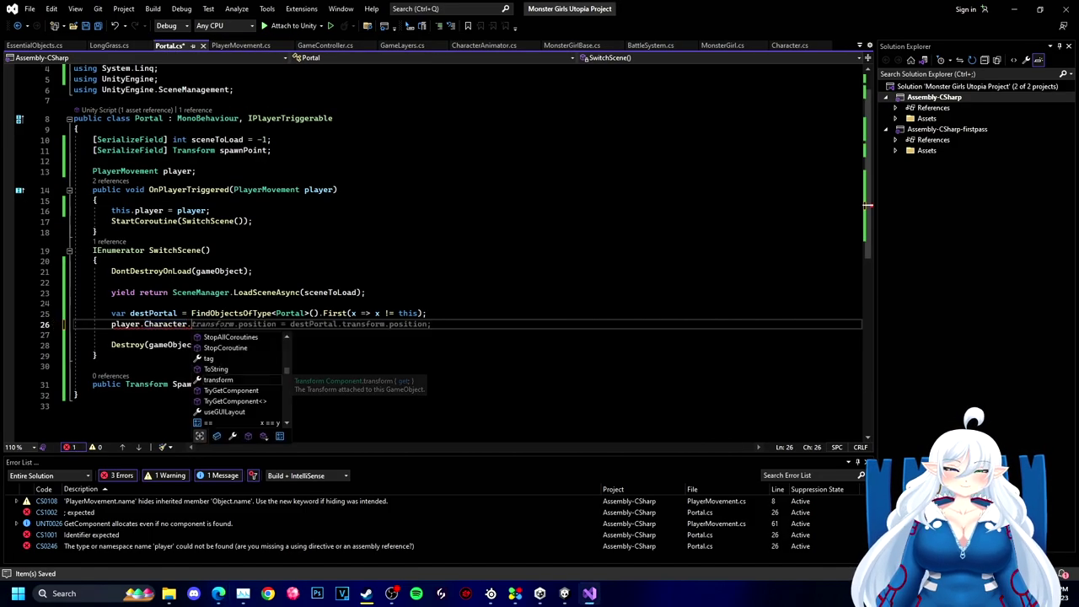
text(SetPositionAndSnapToTile(destPortal.)
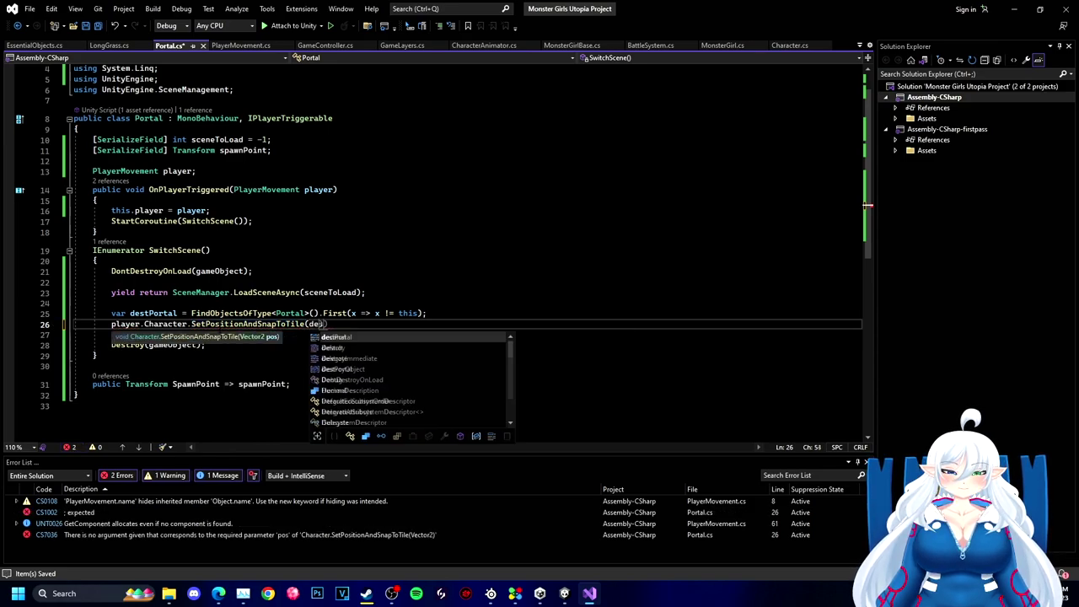
text(SpawnPoint.position);)
key(ctrl+s)
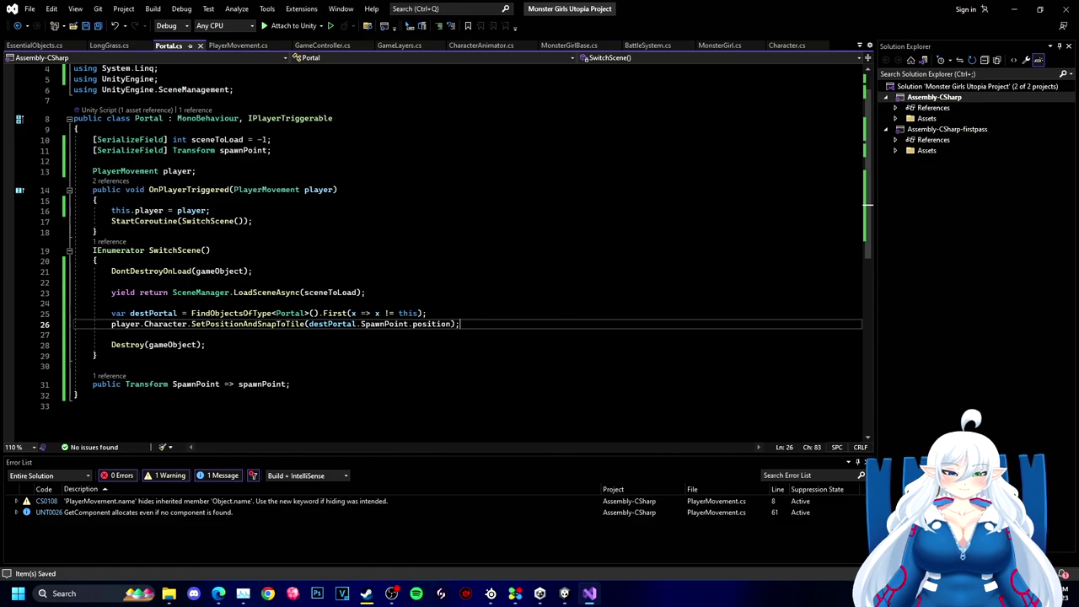
Step: Playtest in Unity by walking the player through the Home Town portal and around Pixie Forest, and stop the game
click(563, 592)
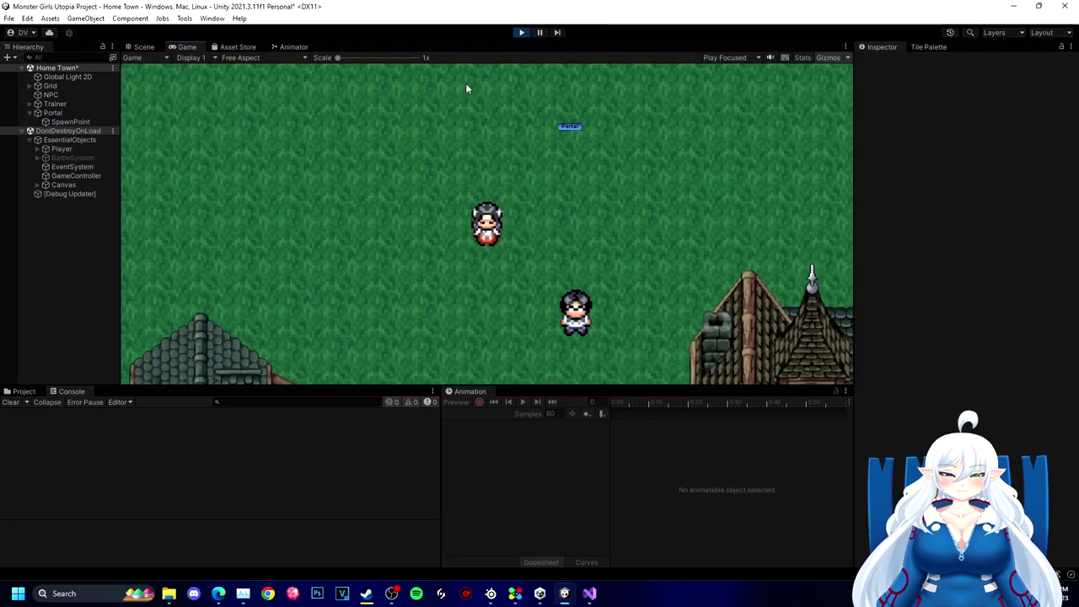
key(Up)
key(Left)
key(Down)
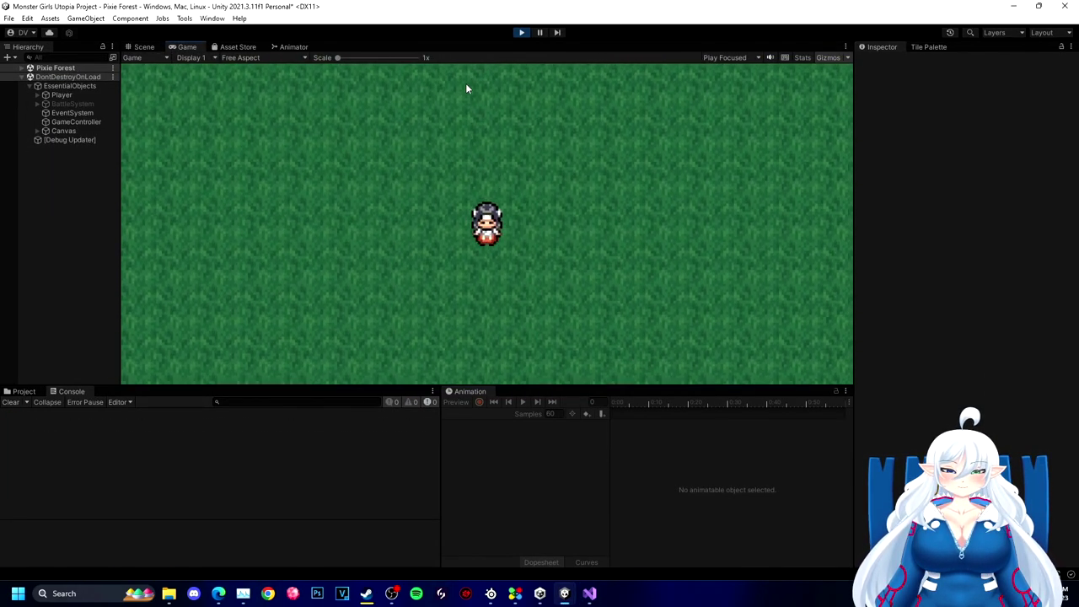
key(Up)
key(Left)
key(Right)
key(Right)
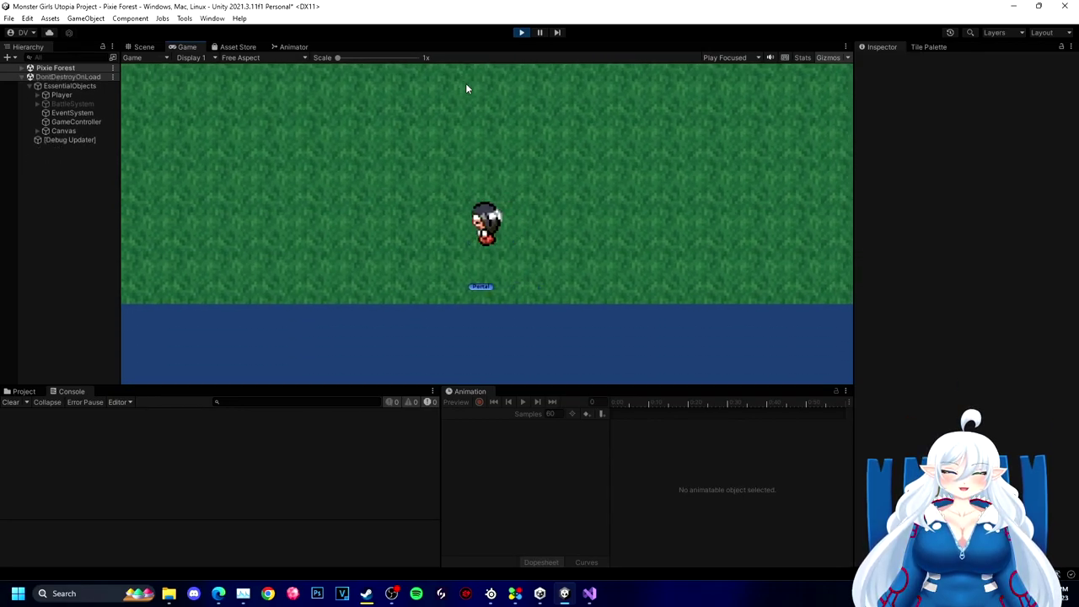
key(Down)
click(519, 34)
Step: Open the Pixie Forest scene, set its Portal's Scene To Load to 0 and save the scene
click(29, 391)
double_click(206, 453)
click(527, 317)
click(60, 110)
click(53, 86)
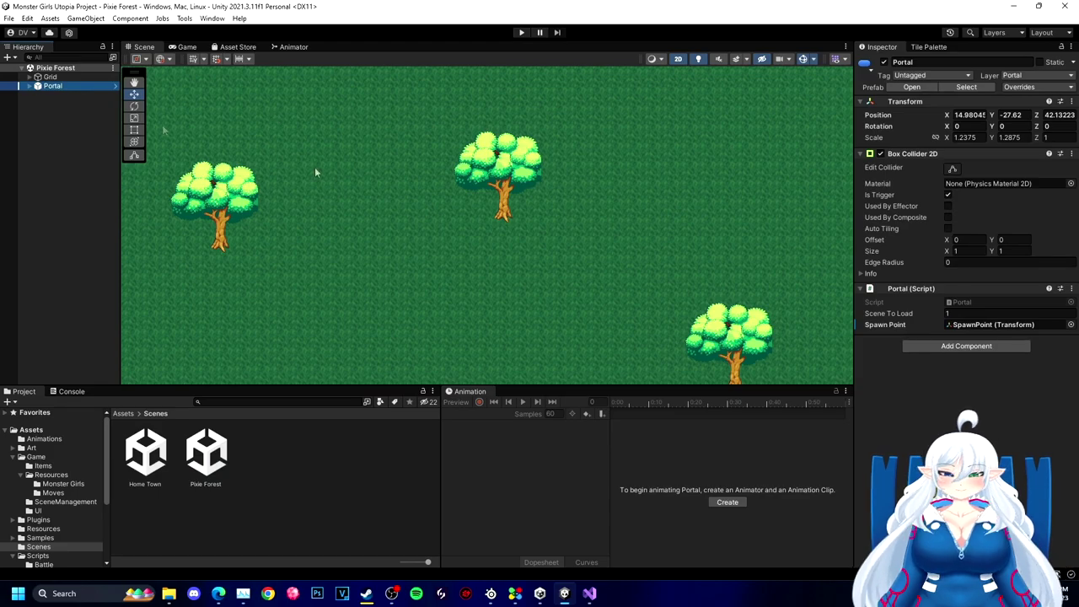
click(990, 314)
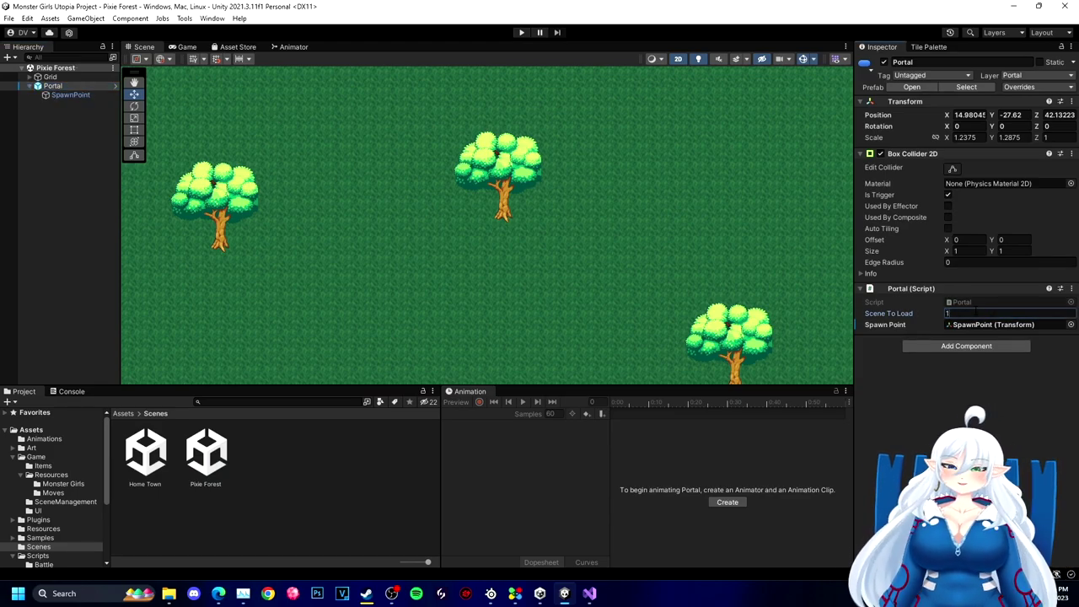
key(ctrl+s)
Step: Open the Home Town scene and playtest walking through the portals between Home Town and Pixie Forest
click(519, 34)
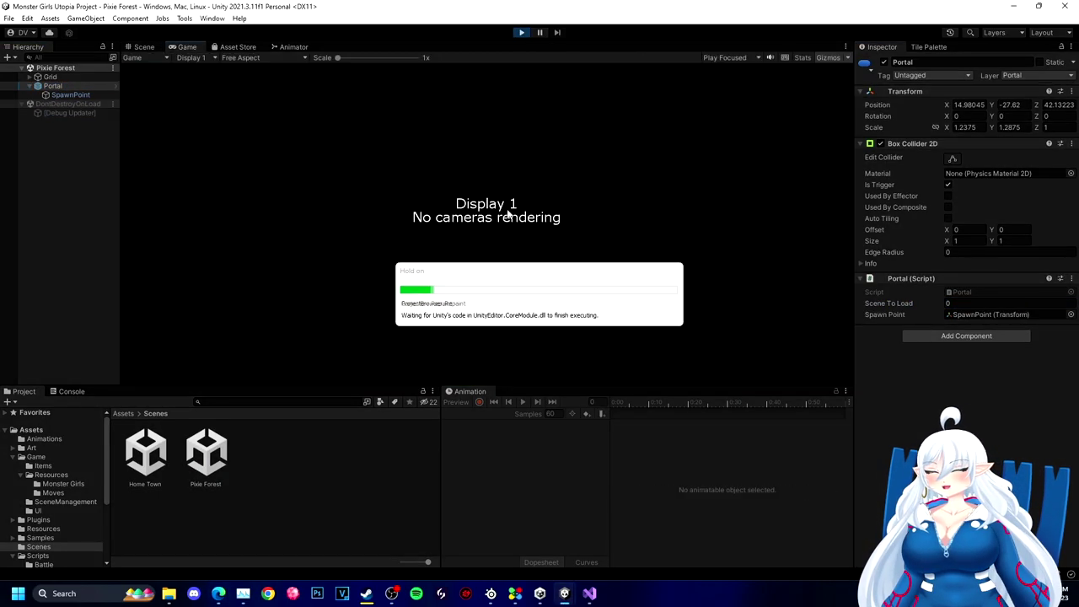
click(520, 34)
double_click(145, 459)
key(Up)
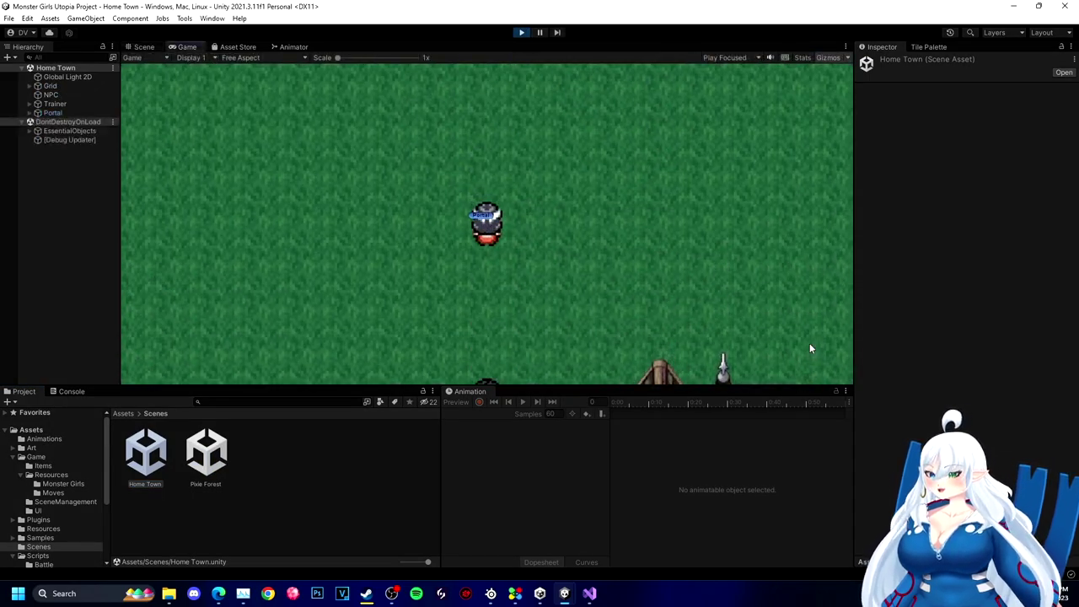
key(Down)
key(Up)
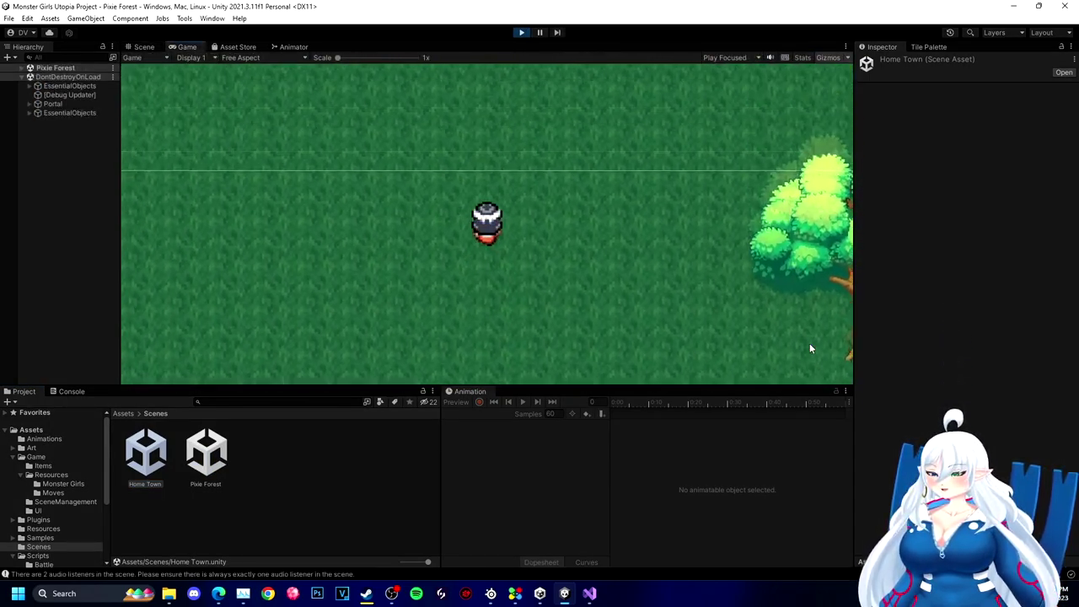
key(Down)
key(Left)
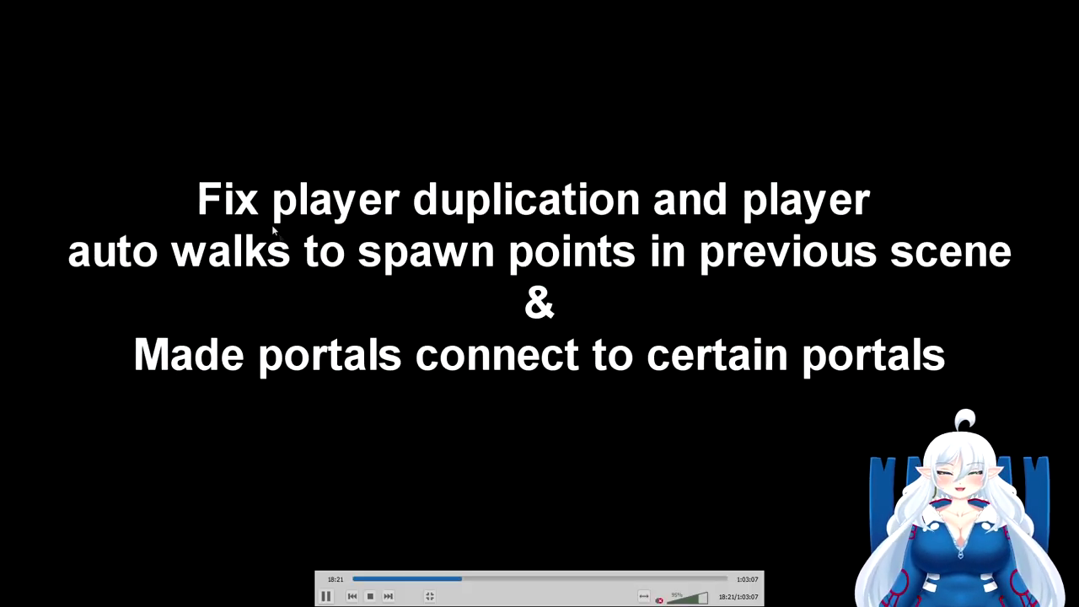
key(space)
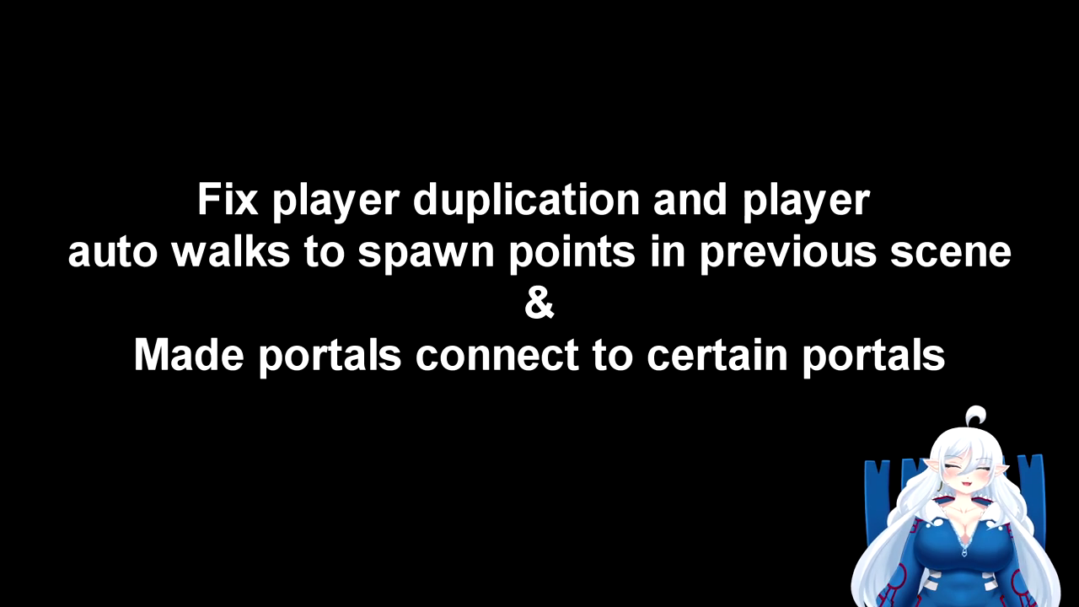
Step: Create a folder named Main inside Assets/Game and open it
right_click(225, 131)
click(568, 315)
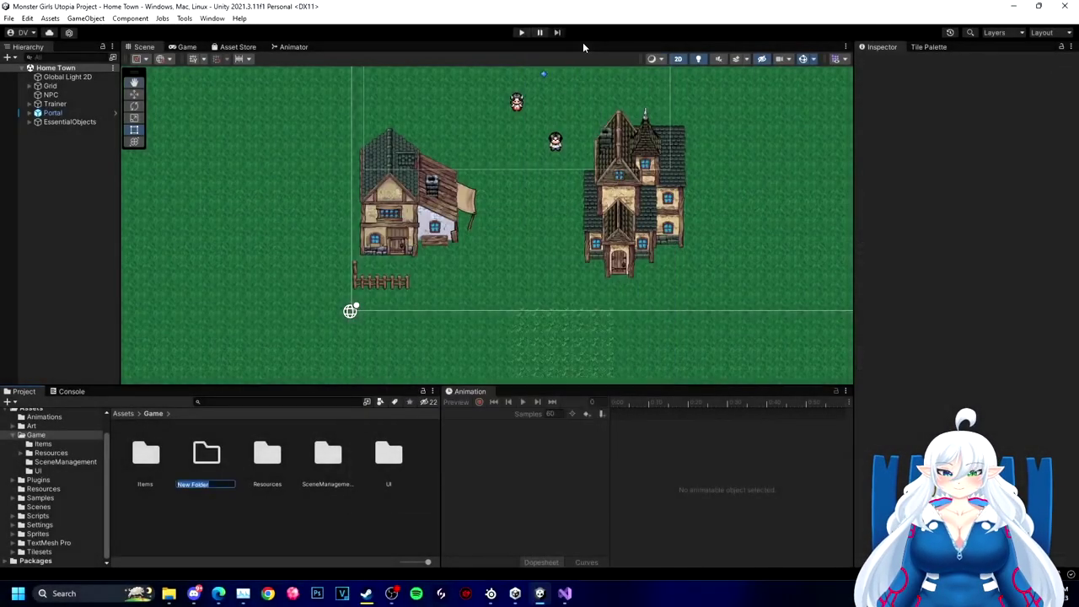
double_click(214, 486)
Step: Save EssentialObjects as a prefab in the Main folder and delete its instance from the Home Town scene
drag(69, 121, 148, 505)
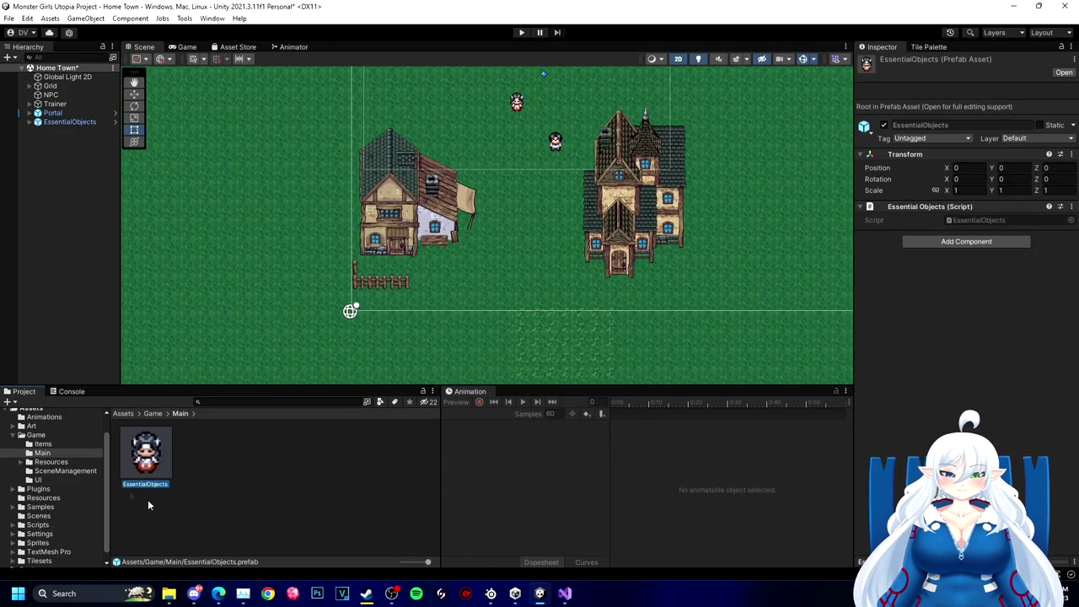
click(71, 122)
key(Delete)
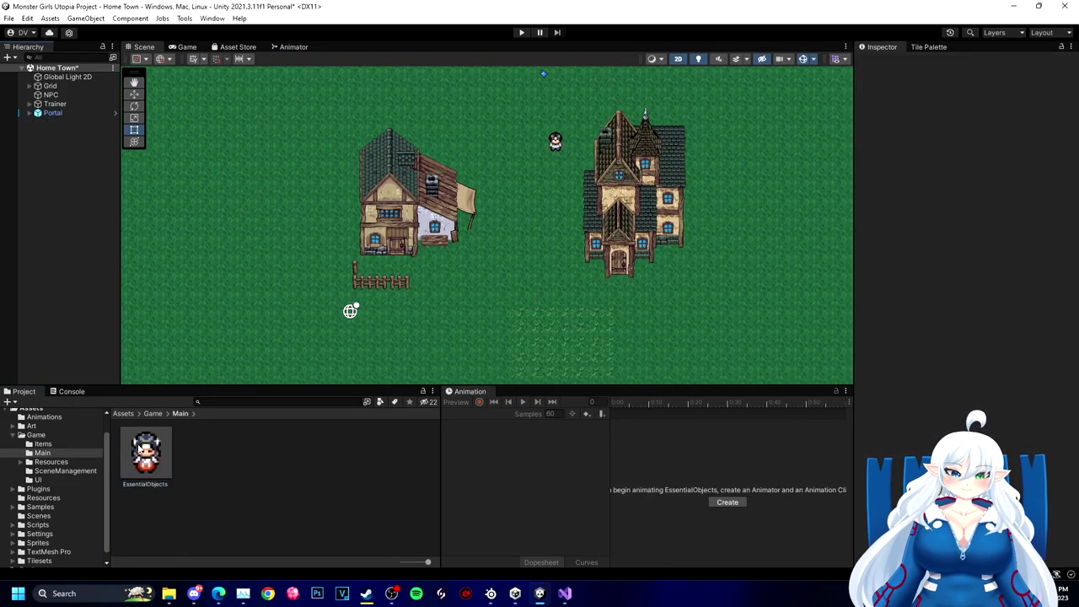
Step: Create an empty game object named EssentialObjectsLoader in the Home Town scene and reset its position to 0, 0, 0
right_click(55, 172)
click(85, 311)
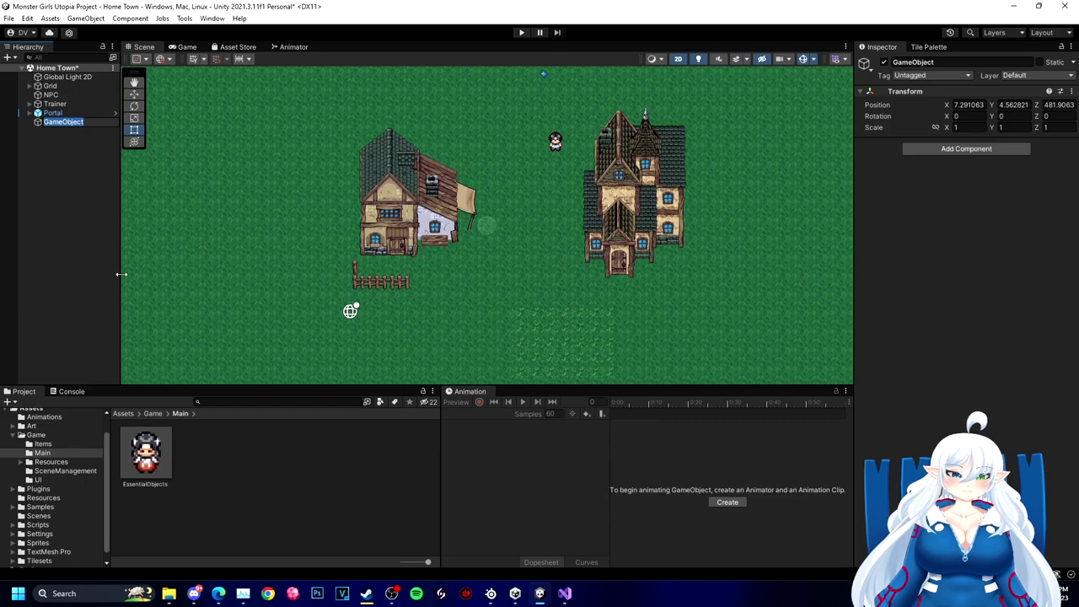
key(Return)
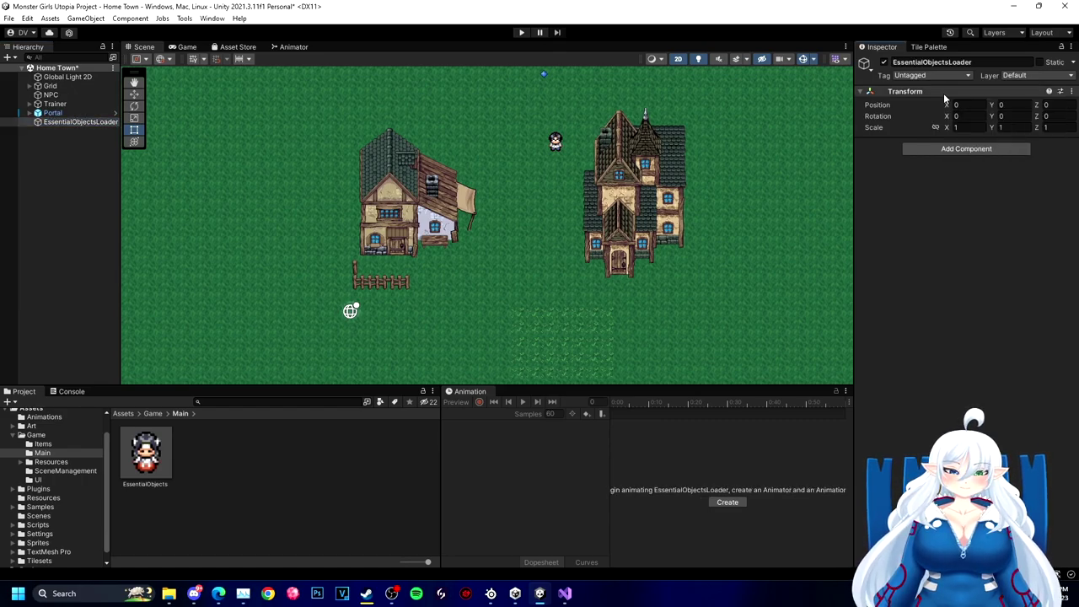
Step: Create a C# script named EssentialObjectSpawner in the Main folder
right_click(244, 465)
click(412, 166)
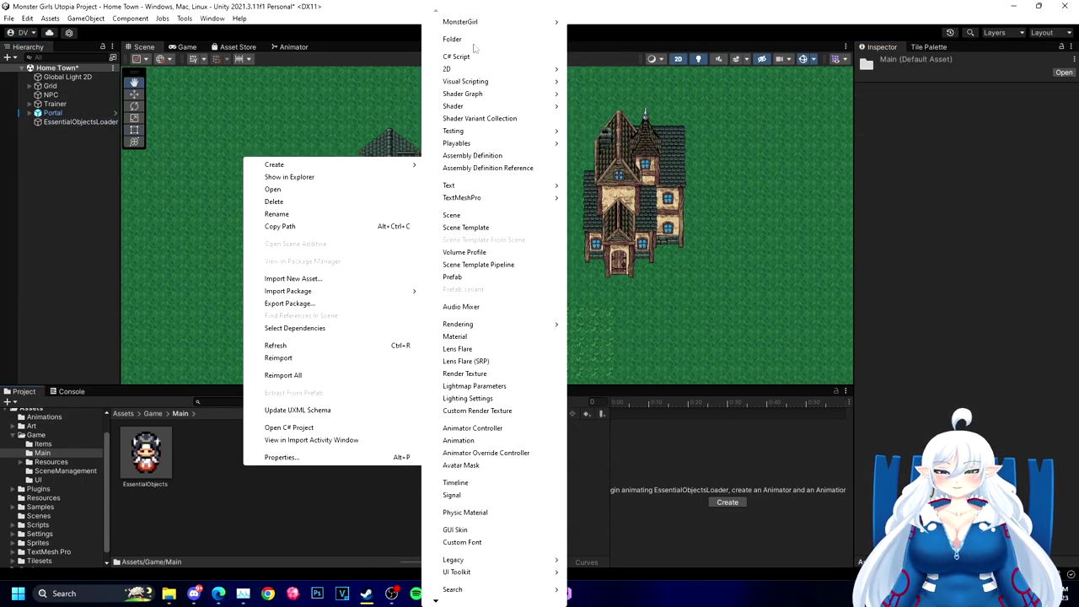
click(471, 54)
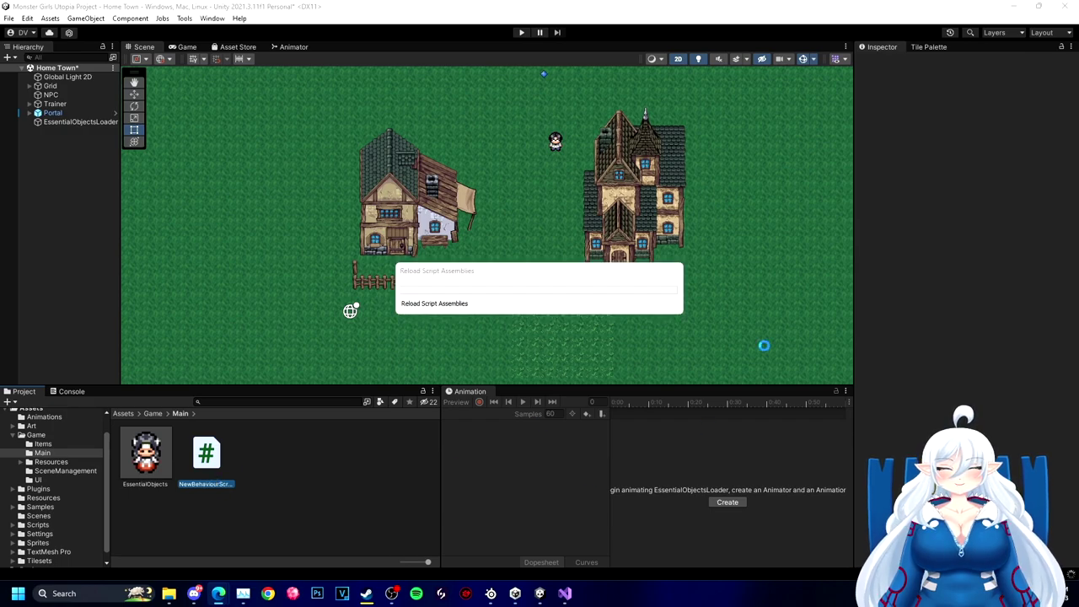
text(EssentialObjectSpawner)
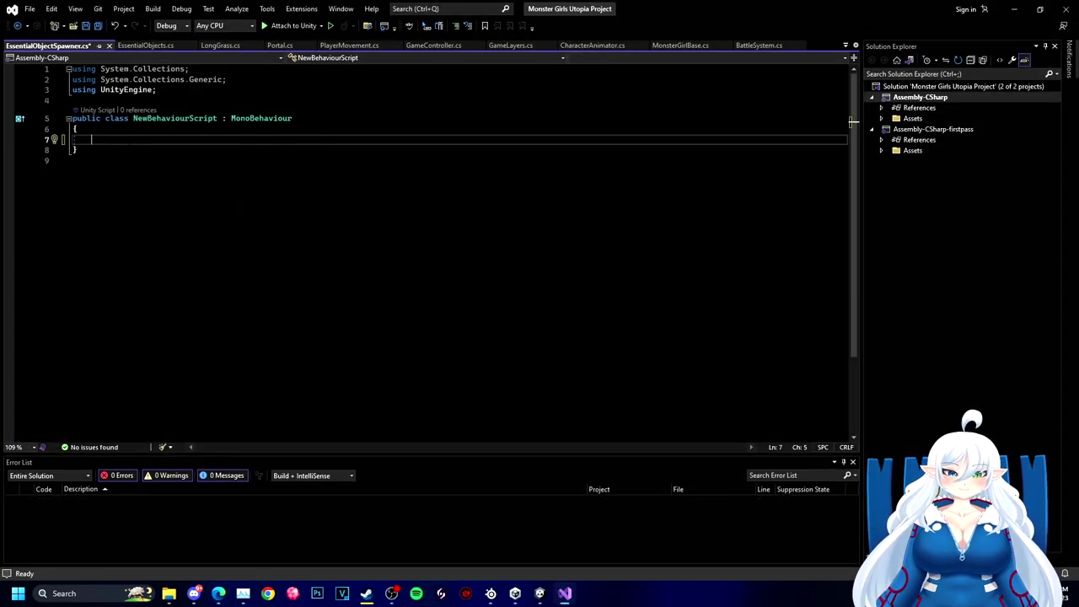
Step: Declare a serialized GameObject field named essentialObjectsPrefab in EssentialObjectSpawner.cs
text([SerializeField] O)
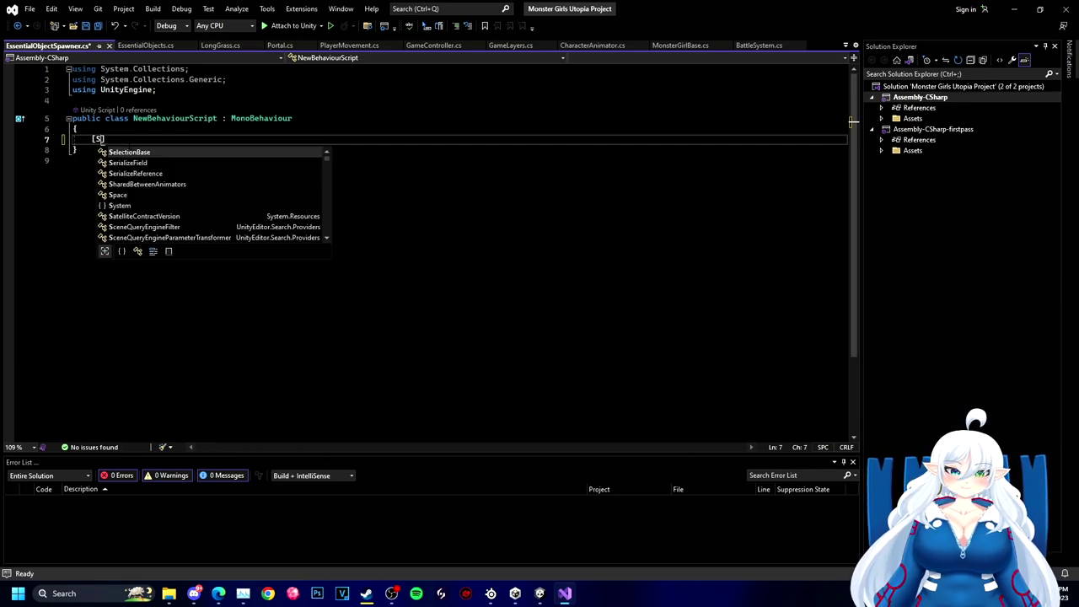
key(BackSpace)
text(GameObject E)
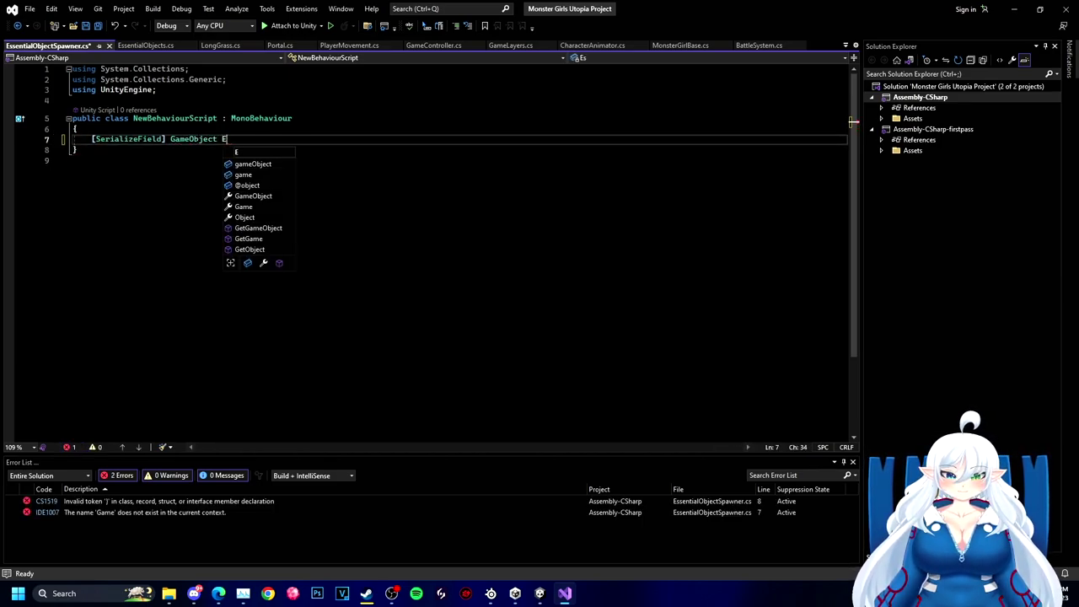
key(BackSpace)
text(essentialObjectsPrefab;)
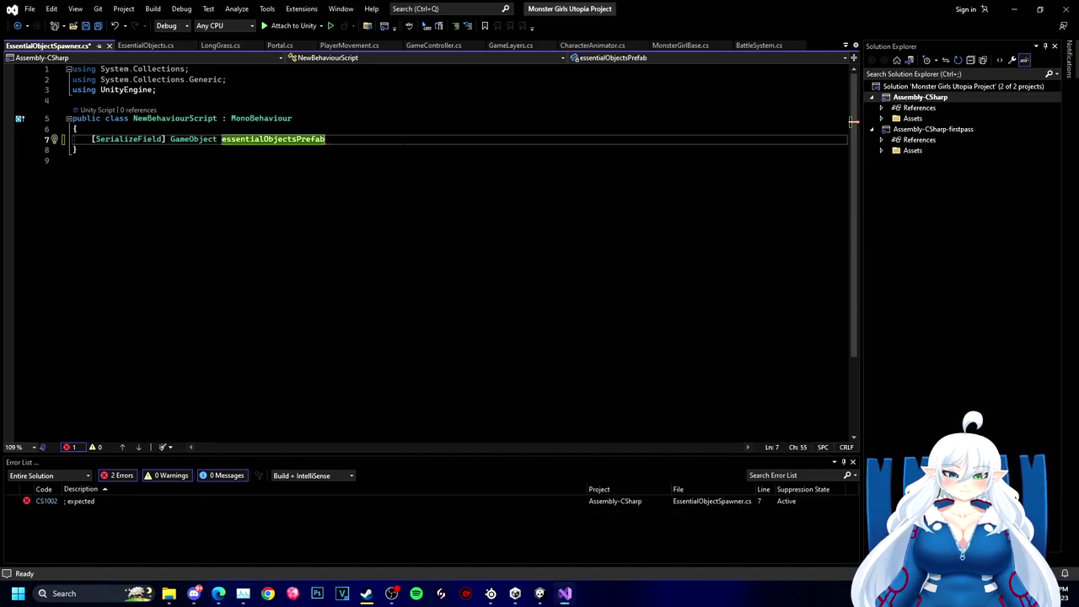
Step: Add an Awake method that calls FindObjectsOfType<EssentialObjects>() and save the script
key(Return)
key(Return)
text(Awa)
key(Tab)
text(FindObjectsOfType<EssentialObjects)
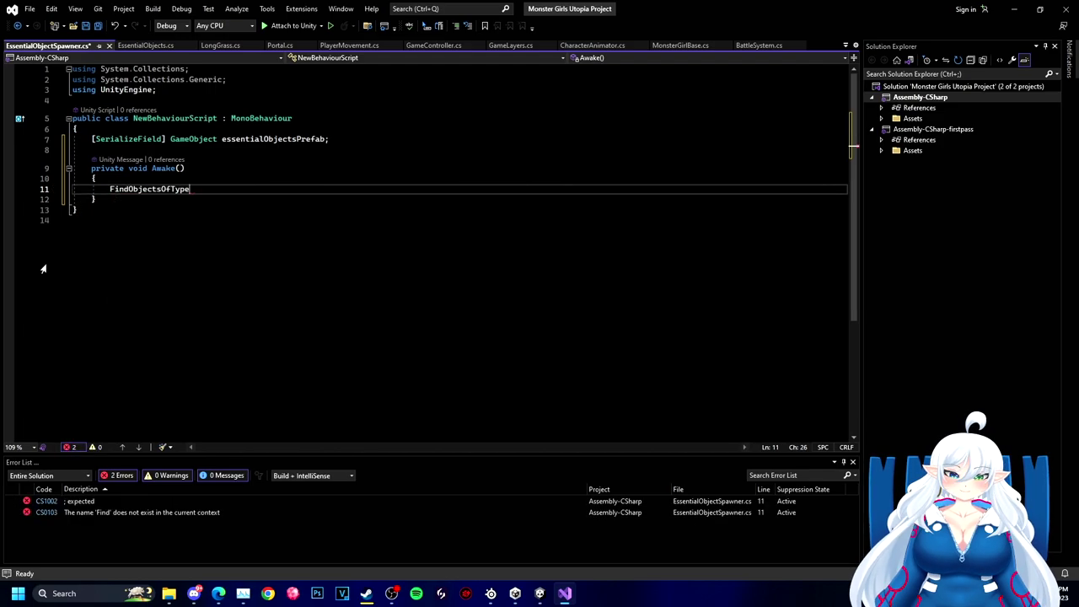
key(Tab)
key(ctrl+s)
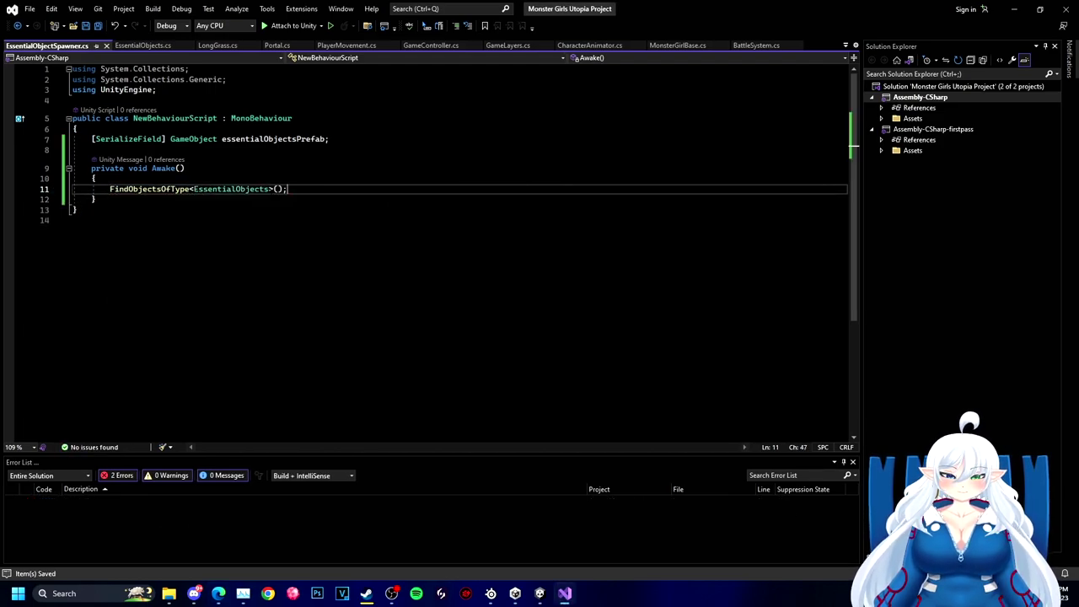
Step: Store the FindObjectsOfType result in a variable named existingObjects
click(111, 189)
key(Left)
text(var existingObjects)
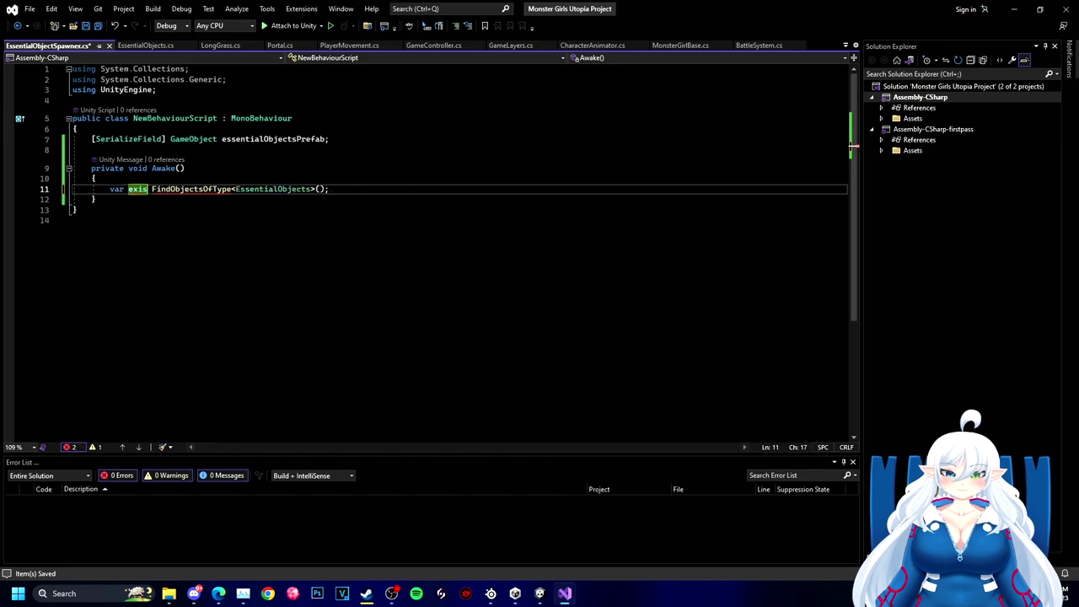
text( =)
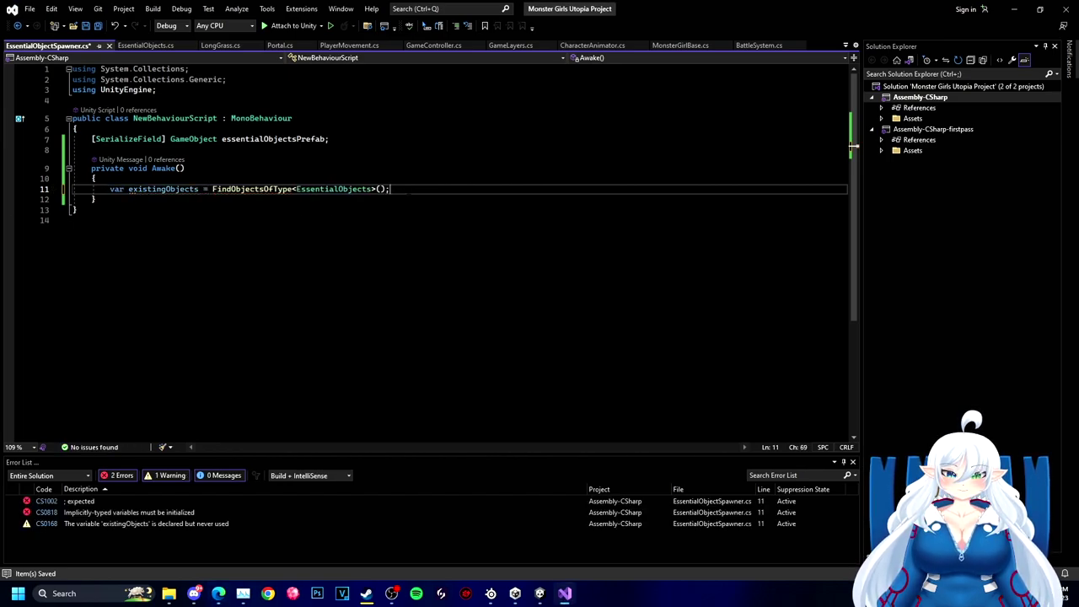
Step: Add a condition that instantiates essentialObjectsPrefab when existingObjects.Length == 0
key(End)
key(Return)
text(if )
text((existingObjects.Length)
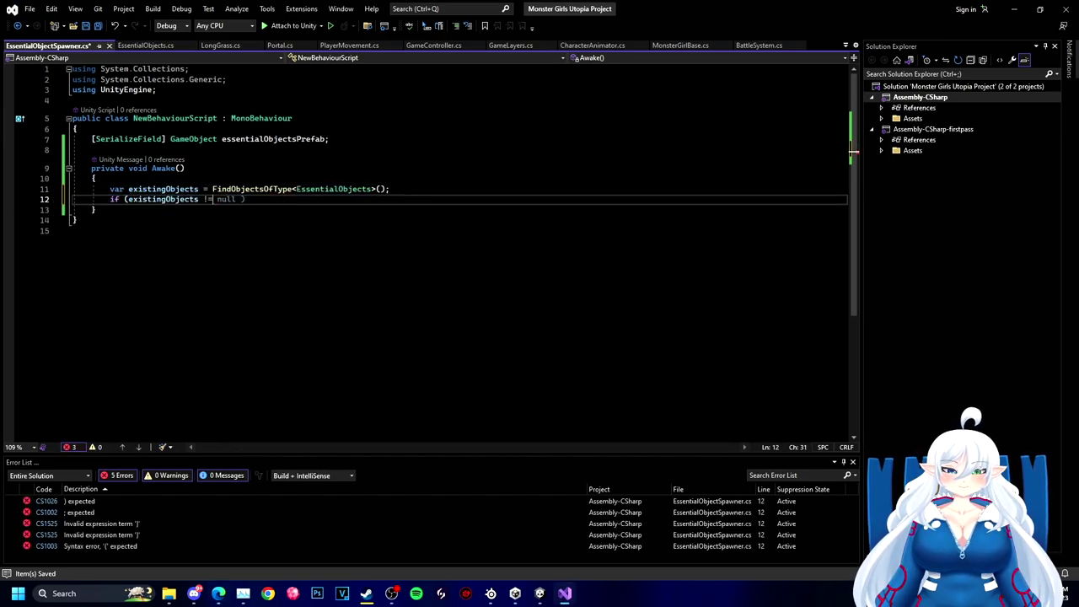
text( == 0)
key(Tab)
key(Return)
text(Instantiate)
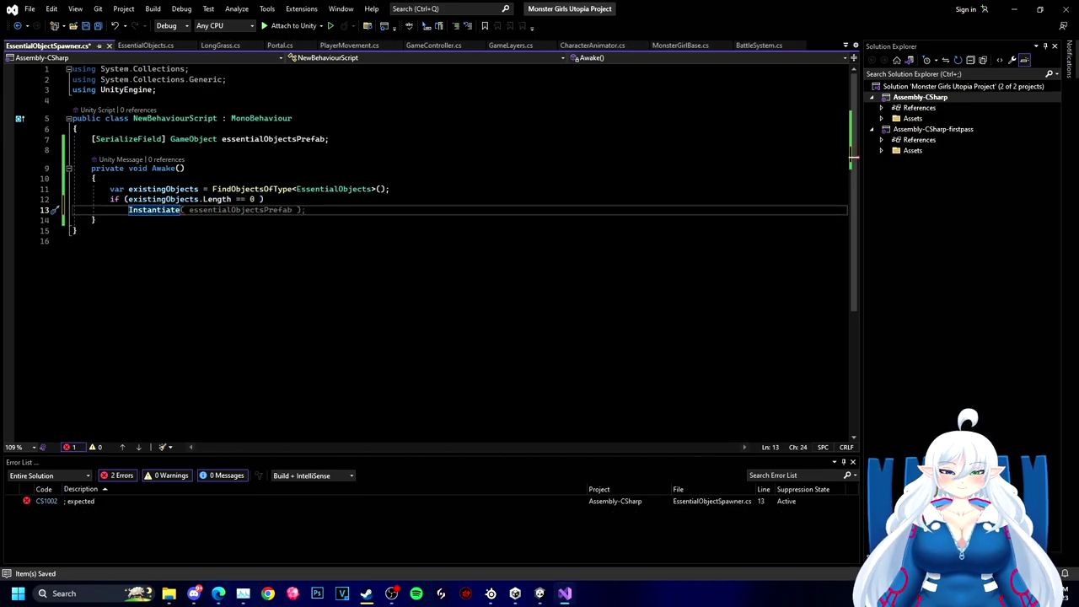
key(Tab)
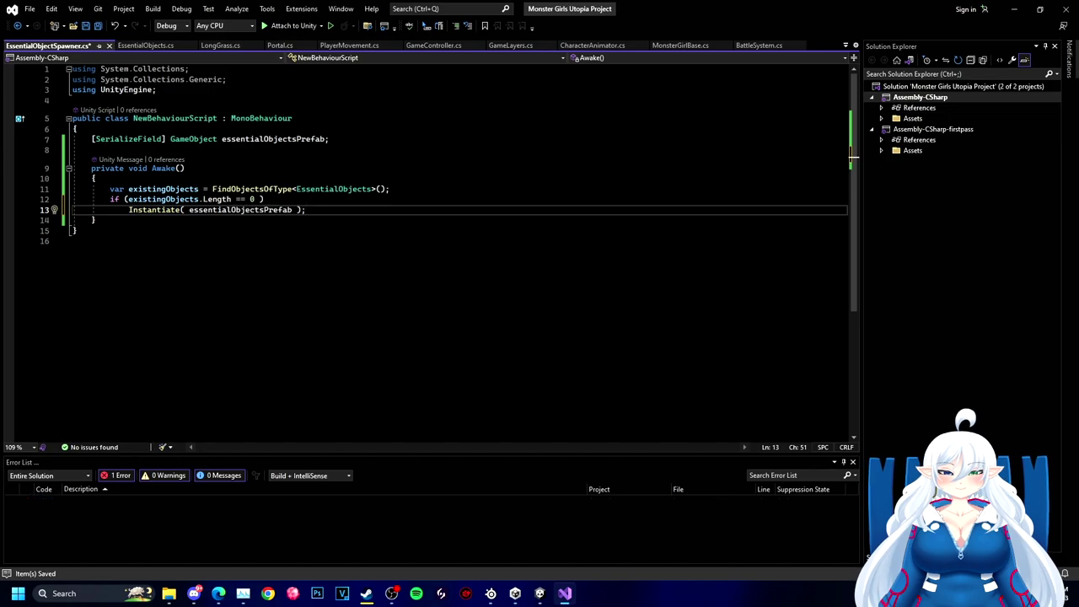
Step: Extend the Instantiate call with position new Vector3(0, 0, 0) and rotation Quaternion.identity, and save the script
text(, new Vector3(0, 0, 0))
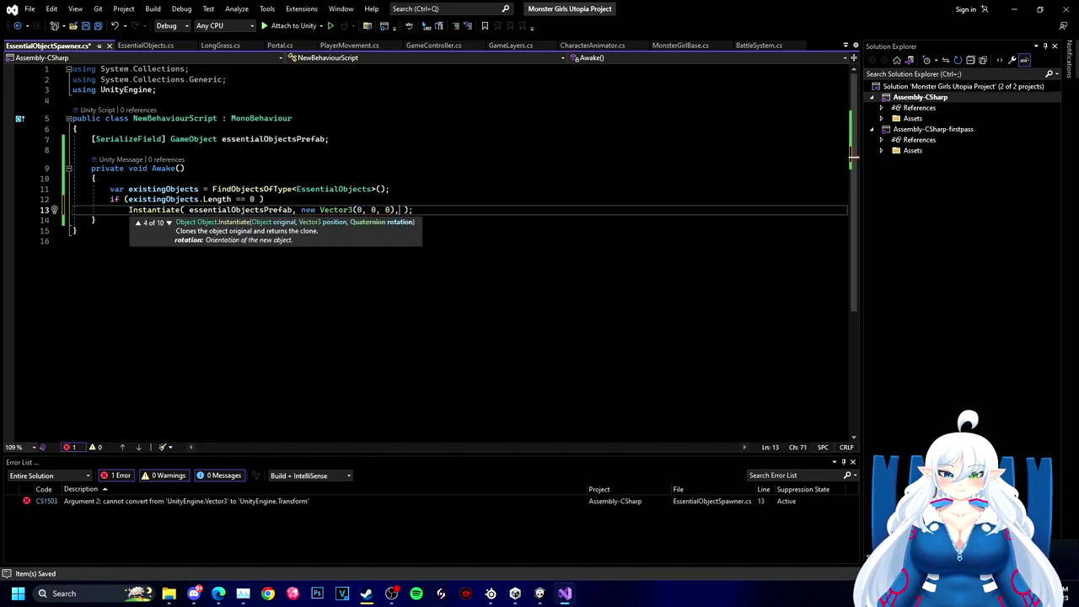
text(, )
text(Quaternion.identity\)
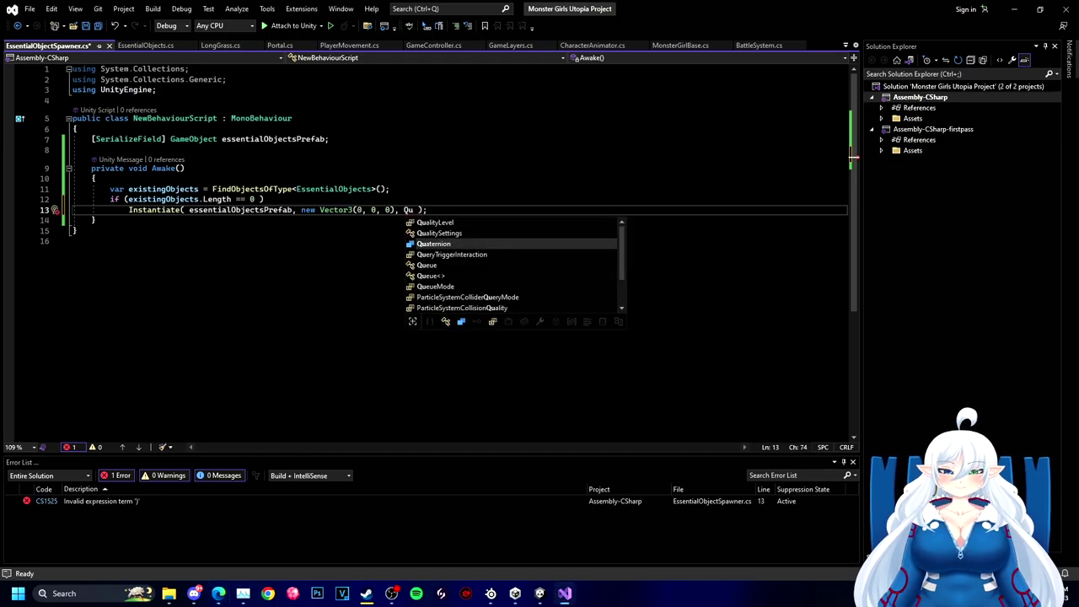
key(ctrl+s)
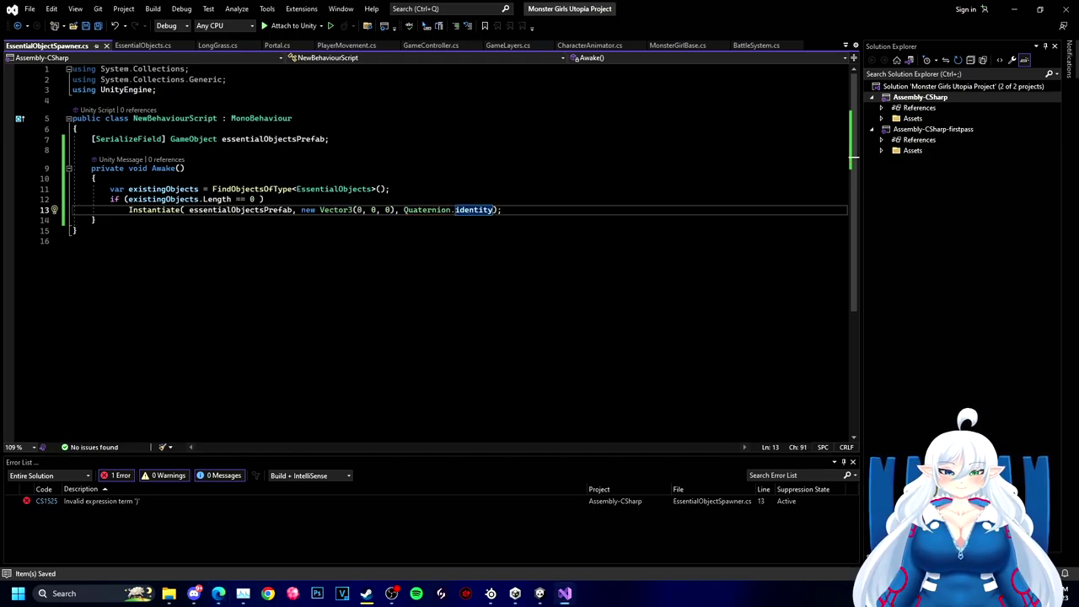
Step: Switch to Unity and try to attach the EssentialObjectSpawner script to EssentialObjectsLoader
key(alt+Tab)
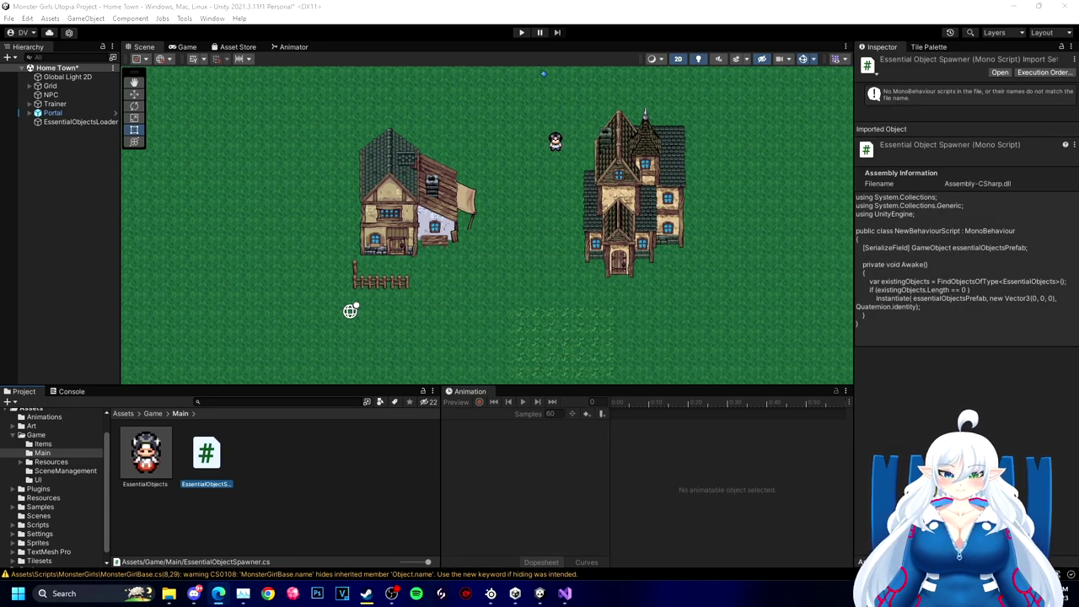
scroll(61, 466, down, 1)
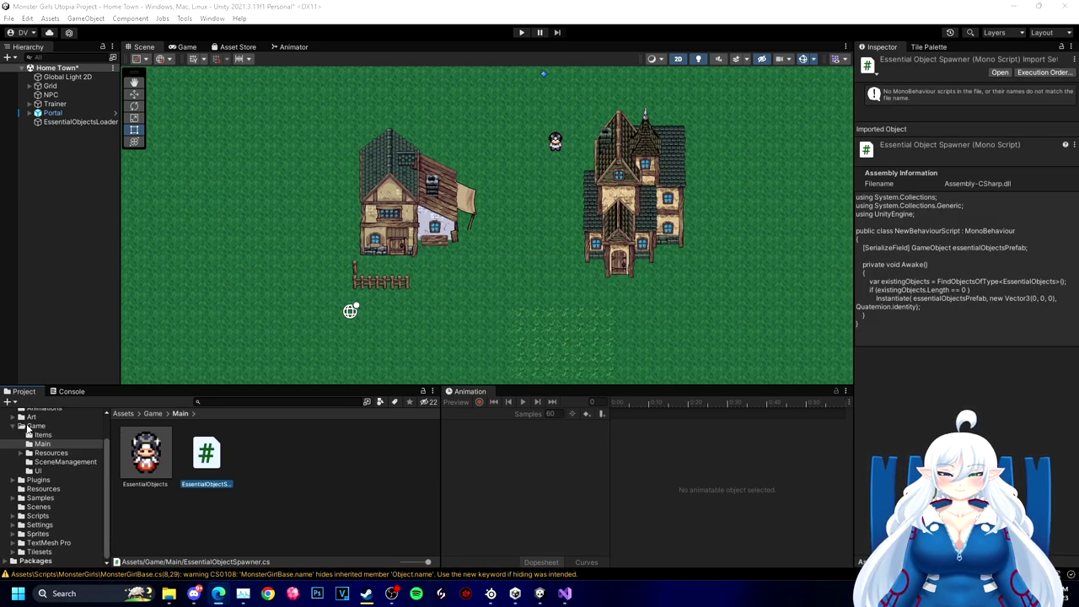
click(77, 122)
drag(216, 466, 54, 125)
click(621, 320)
Step: Move the EssentialObjectSpawner script into the Assets/Scripts/Core folder and open that folder
click(216, 464)
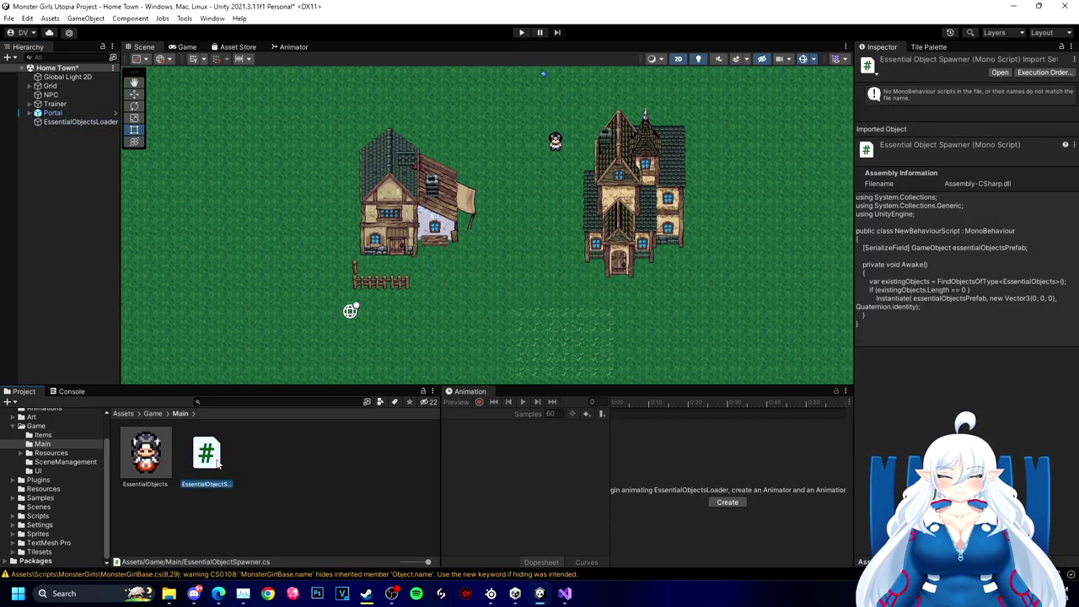
drag(20, 482, 44, 475)
click(51, 511)
Step: Retry attaching the moved EssentialObjectSpawner script to EssentialObjectsLoader
click(74, 121)
drag(210, 463, 72, 124)
click(619, 320)
Step: Reopen the spawner script in Visual Studio, rename its class to EssentialObjectSpawner, save it and return to Unity
click(564, 593)
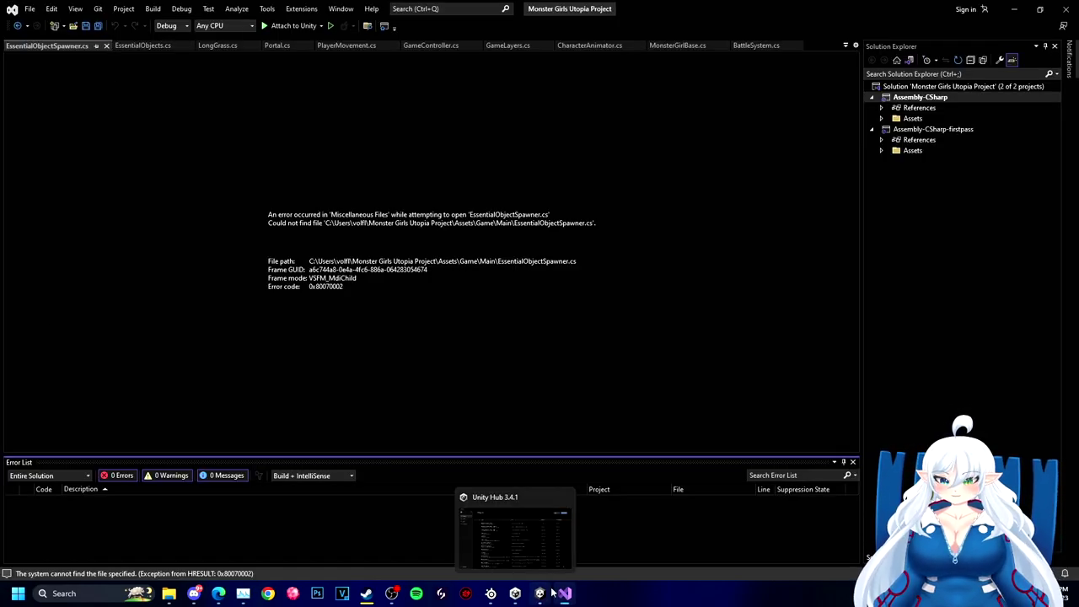
click(540, 594)
double_click(217, 470)
drag(218, 119, 133, 119)
text(EssentialObjectSpawner)
key(ctrl+s)
key(alt+Tab)
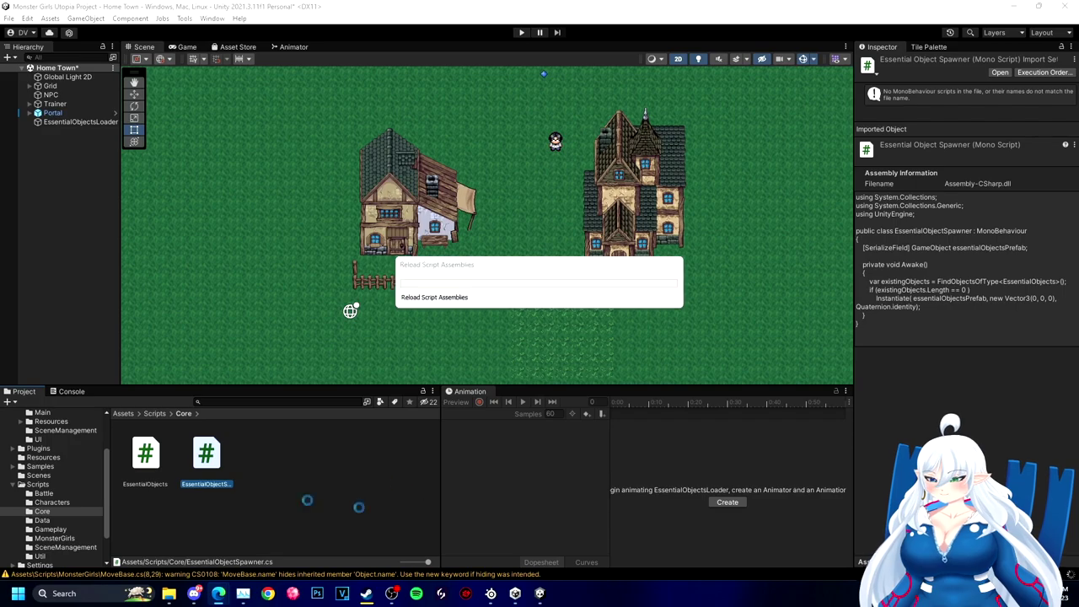
Step: Attach EssentialObjectSpawner to EssentialObjectsLoader and assign the EssentialObjects prefab from the Main folder to its Essential Objects Prefab field
double_click(209, 459)
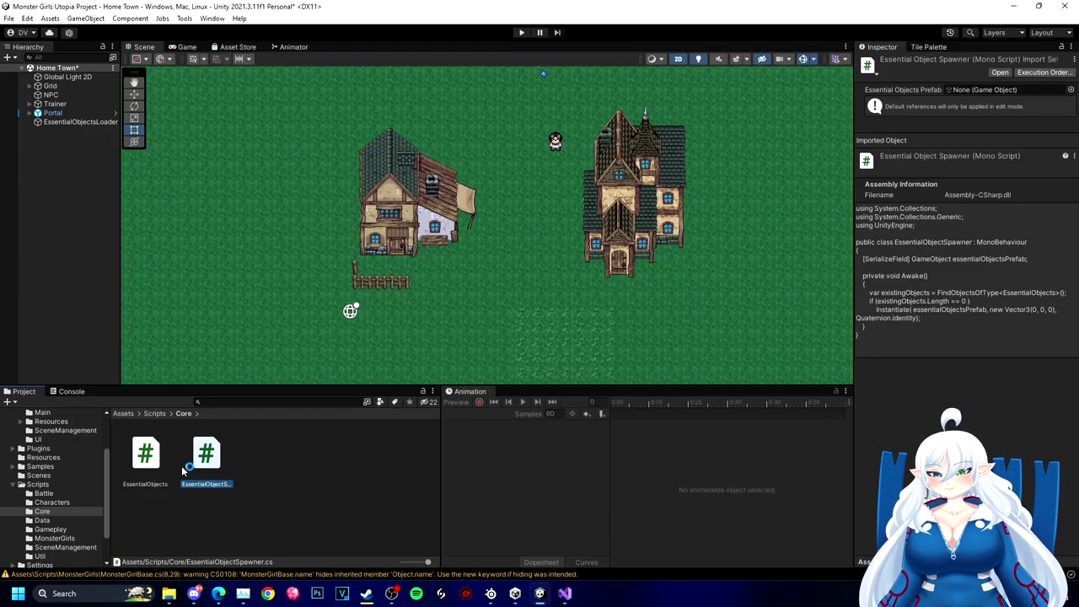
drag(190, 466, 76, 124)
click(76, 123)
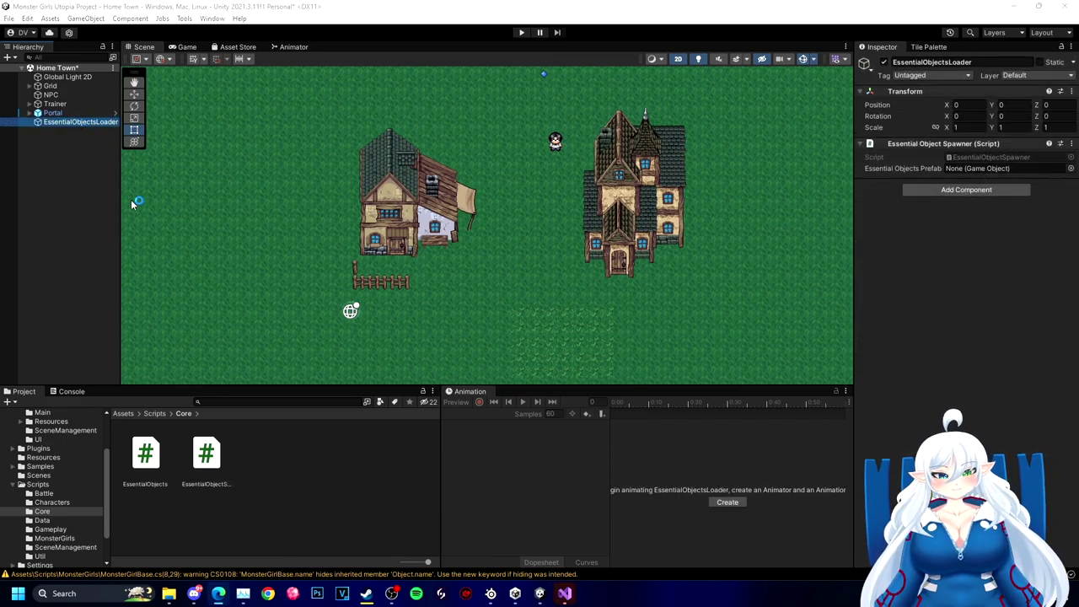
scroll(54, 506, up, 3)
click(43, 474)
drag(144, 455, 977, 167)
Step: Playtest the saved Home Town scene, walking the player through the portals between Home Town and Pixie Forest
click(521, 32)
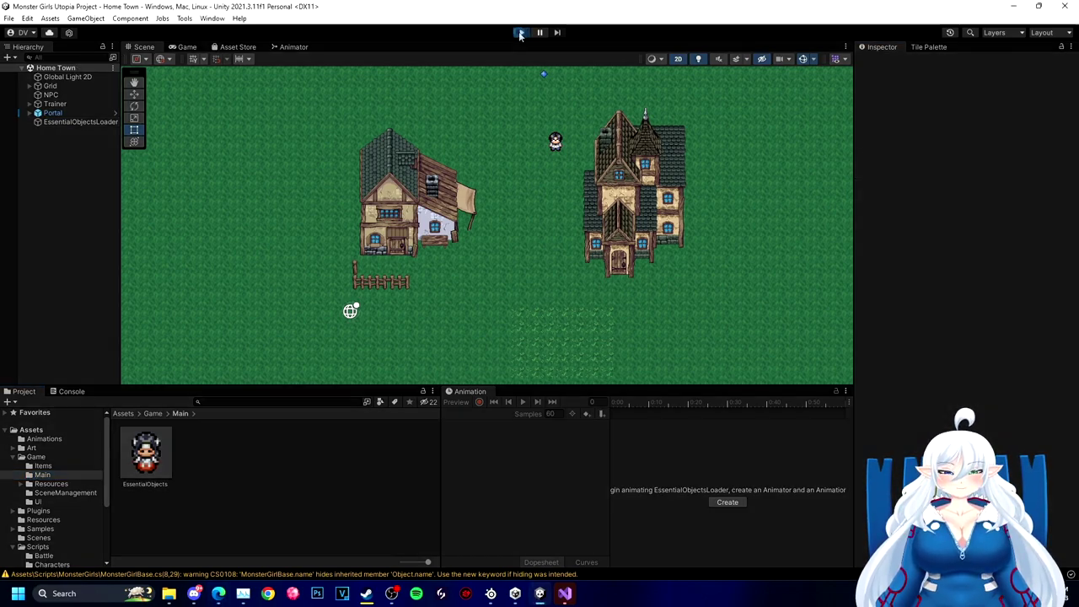
key(Up)
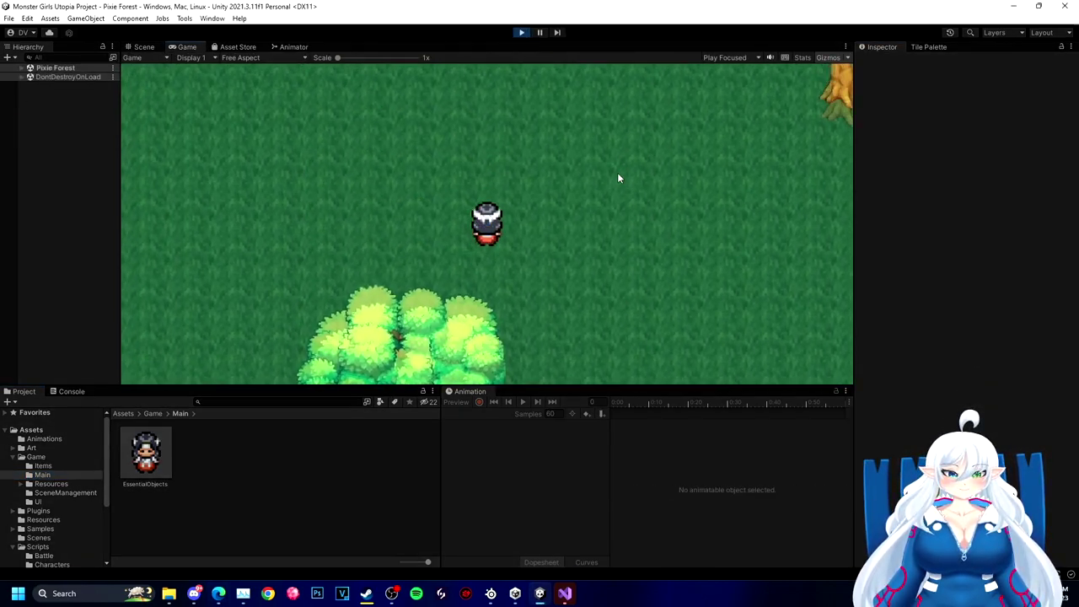
key(Left)
key(Down)
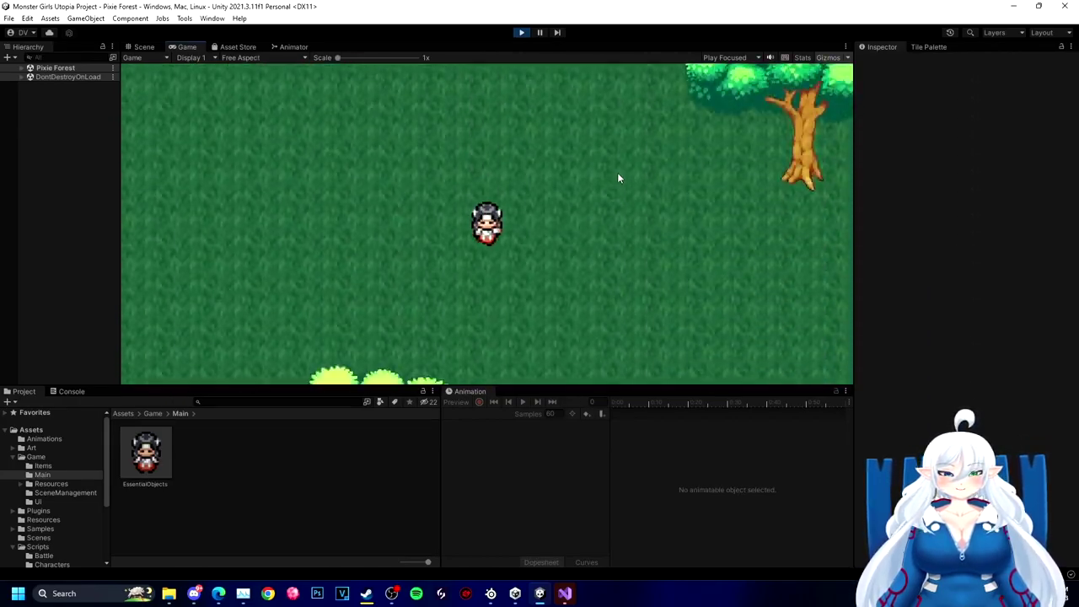
key(Right)
key(Up)
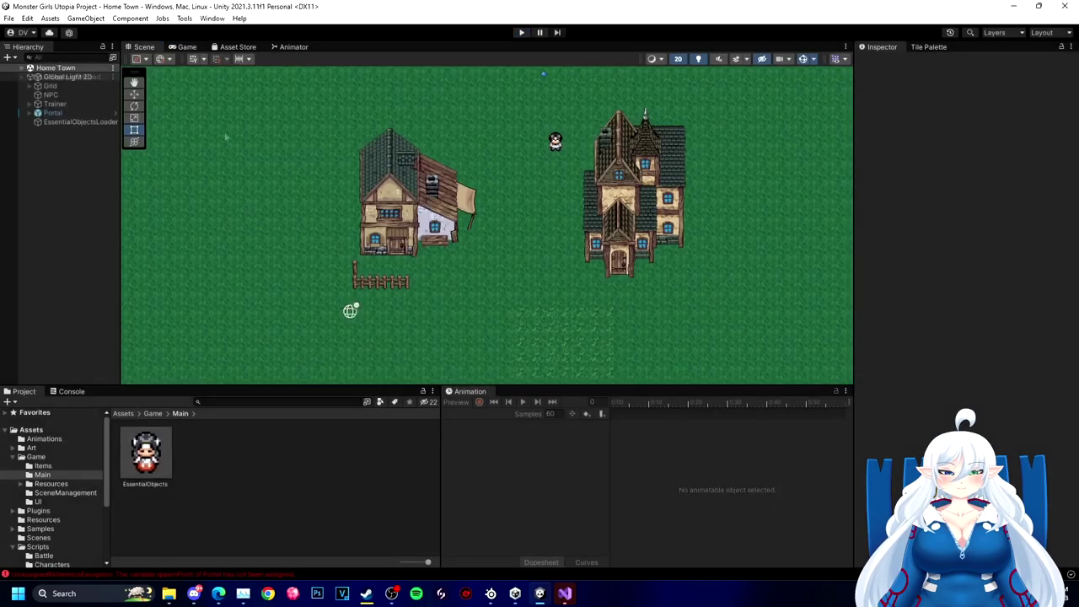
Step: Trace the spawnPoint console error to its source line in Portal.cs and return to Unity
click(563, 593)
click(195, 593)
click(564, 592)
click(540, 593)
double_click(278, 422)
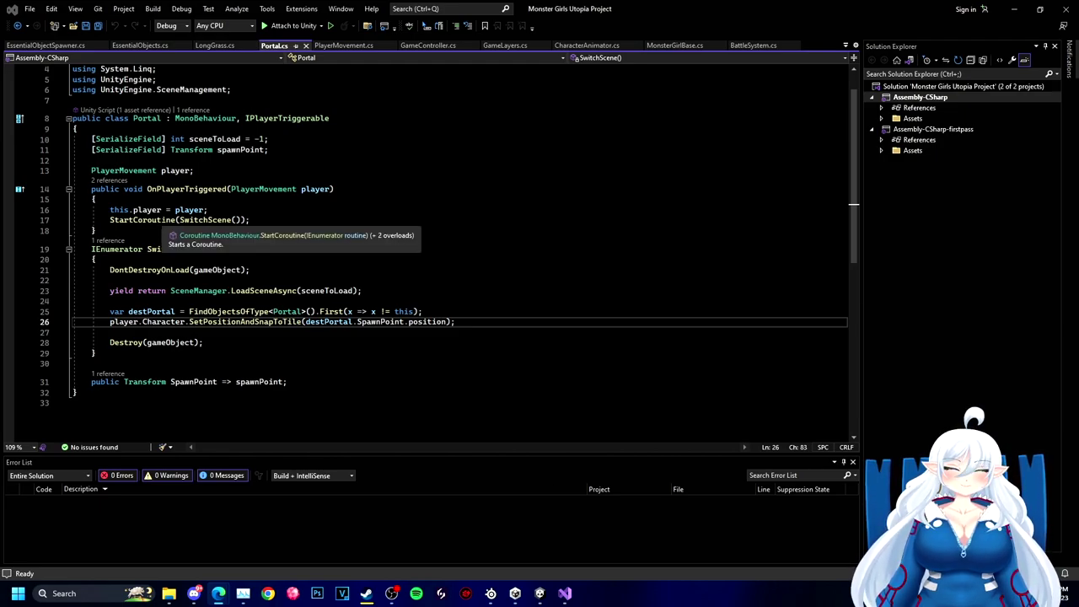
click(539, 592)
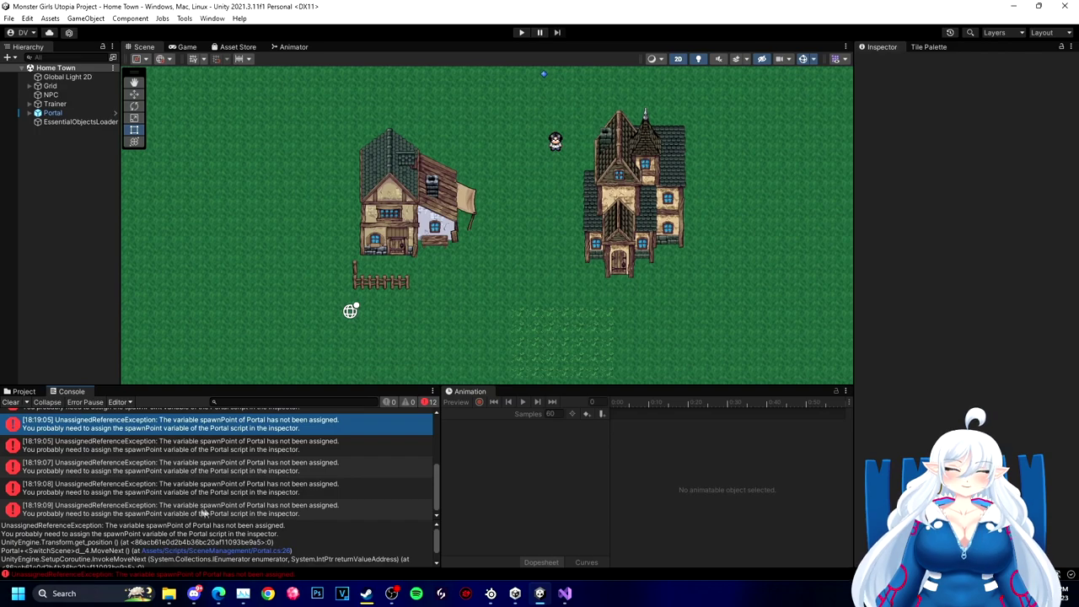
Step: Open the Pixie Forest scene and inspect its Portal and the SpawnPoint child object
click(25, 391)
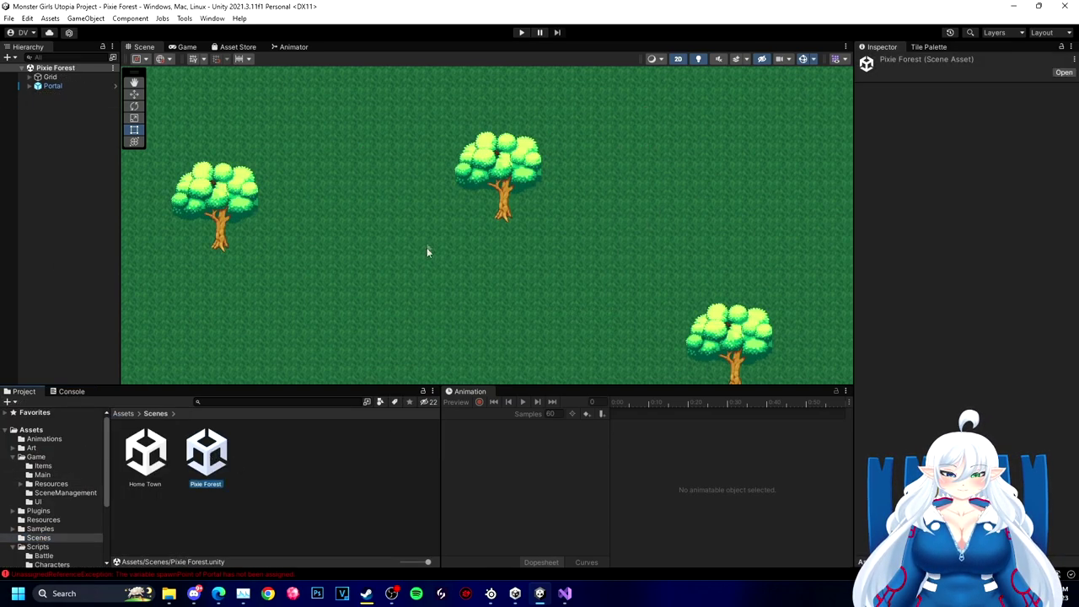
scroll(428, 248, down, 3)
click(44, 115)
click(30, 113)
click(67, 122)
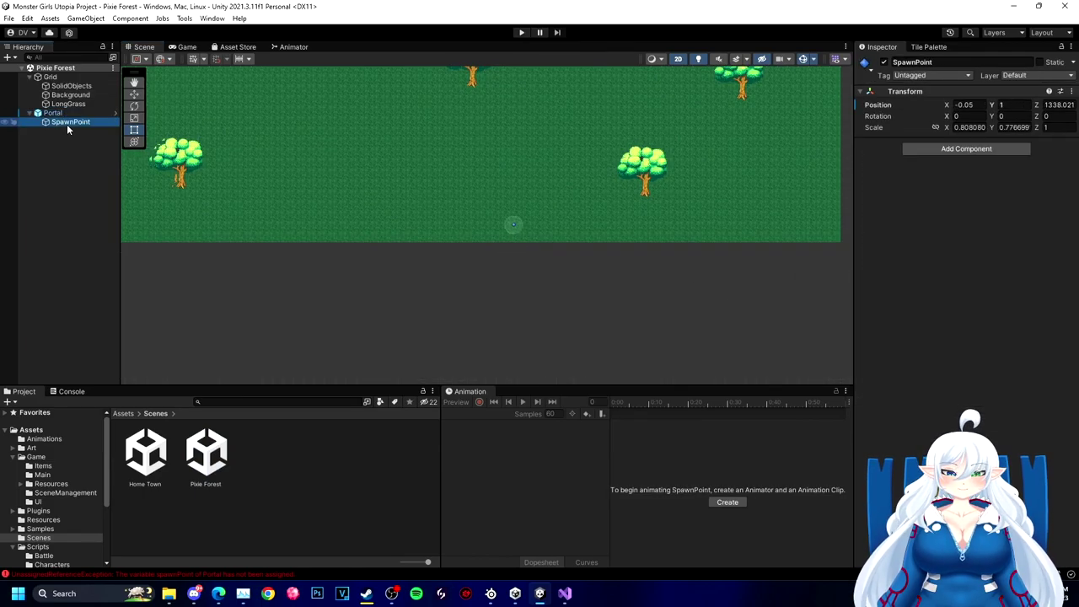
Step: Open the Home Town scene and review its Portal, the SpawnPoint child and the Portal's Spawn Point reference
double_click(163, 475)
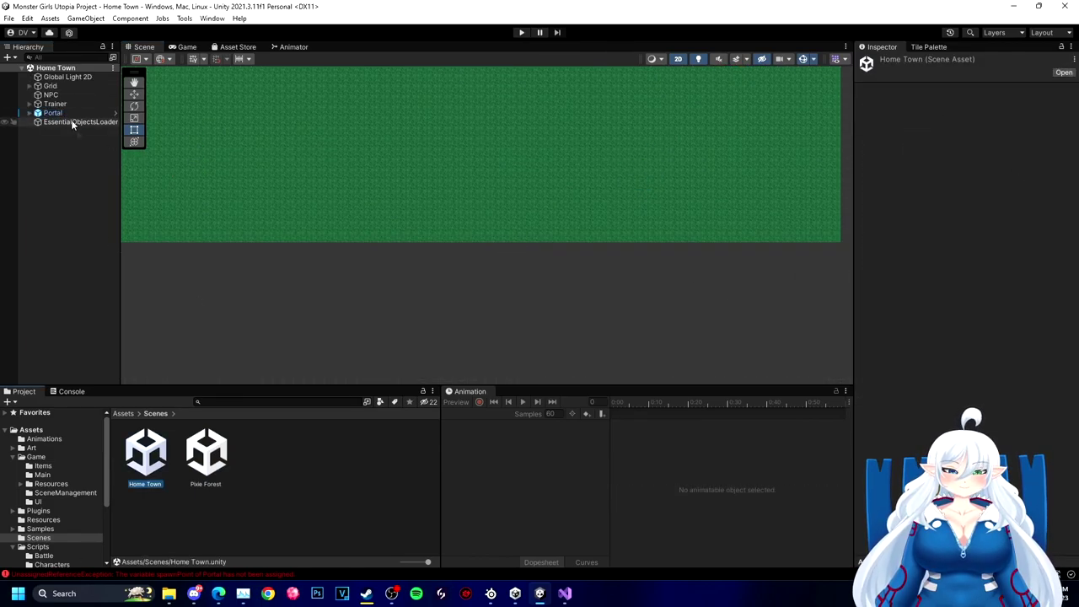
click(31, 113)
click(67, 123)
click(71, 114)
middle_drag(391, 238, 391, 537)
click(1071, 325)
click(1070, 316)
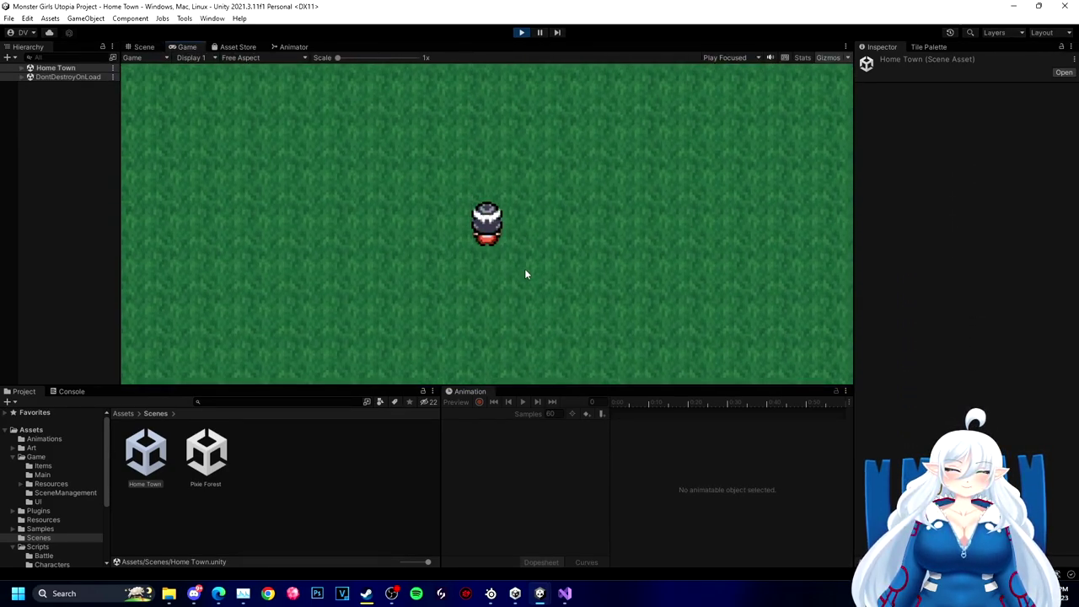
Step: Walk the player through the Home Town portal in the running playtest, and stop playing
key(Up)
key(Left)
key(Up)
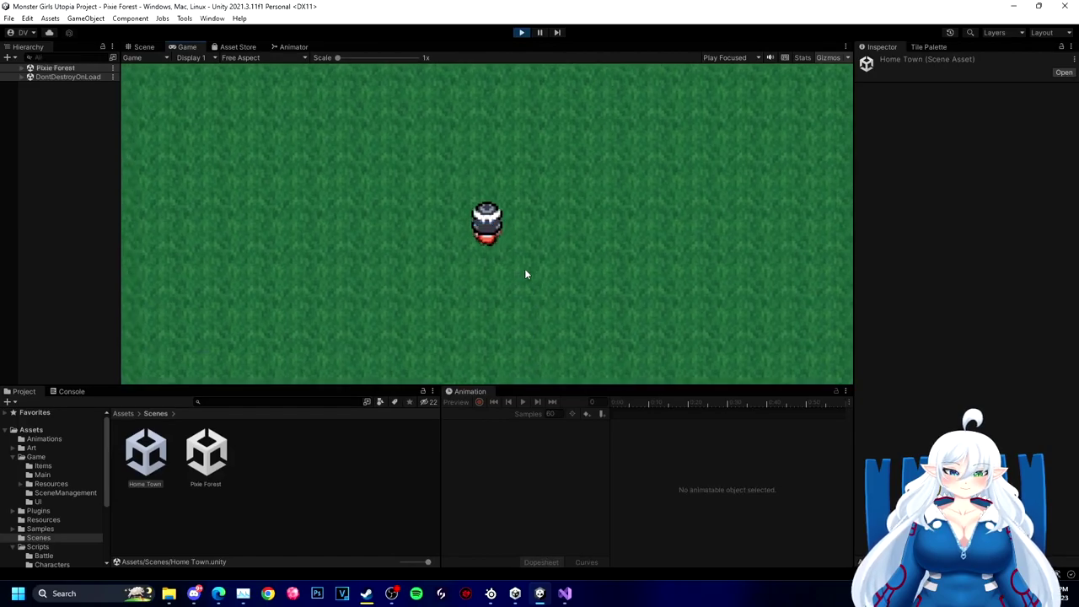
click(521, 32)
Step: Check the Spawn Point reference of Home Town's Portal, and open Pixie Forest to inspect its Portal
click(54, 114)
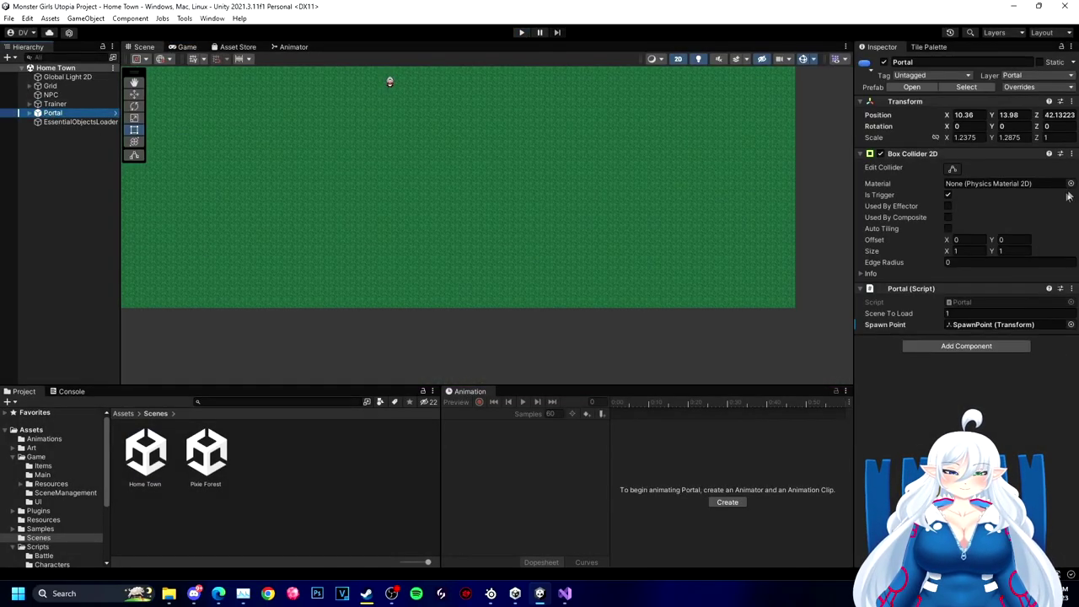
click(1000, 326)
click(1070, 324)
click(1070, 318)
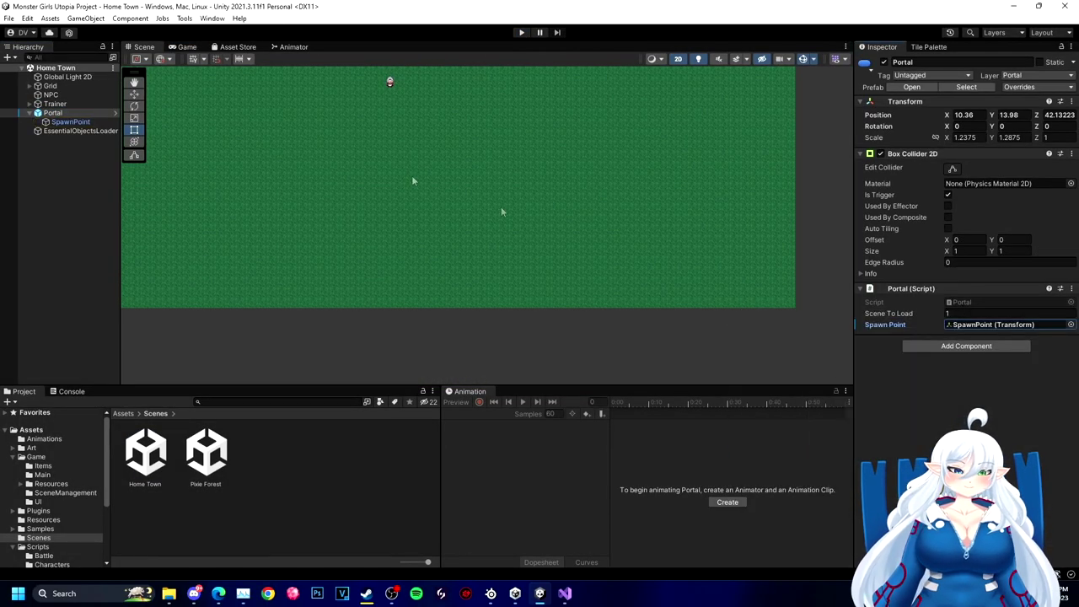
double_click(210, 456)
scroll(201, 290, up, 7)
click(54, 86)
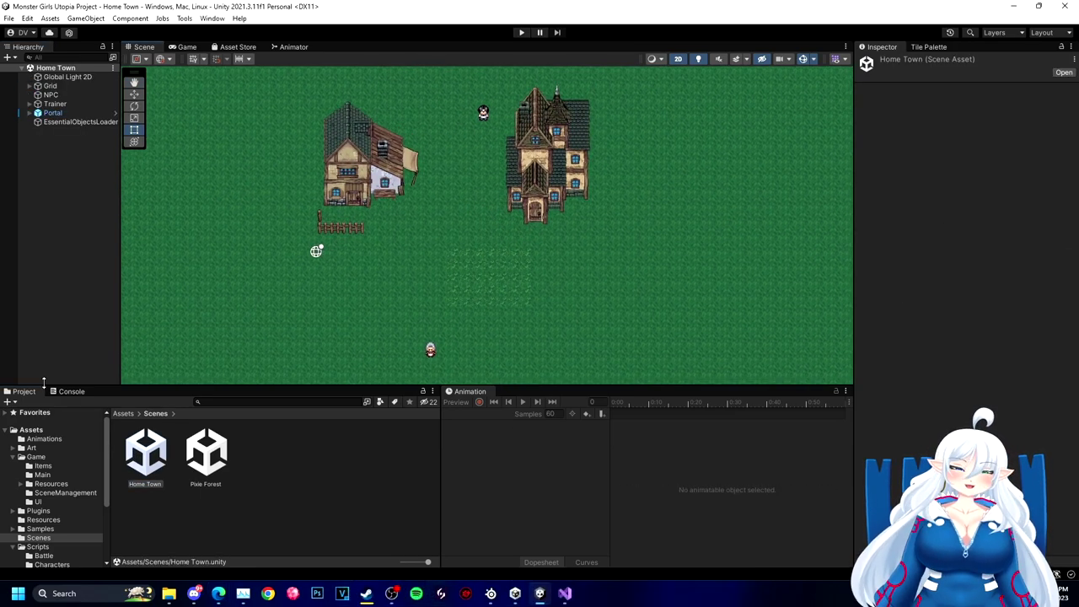
Step: Turn Home Town's EssentialObjectsLoader into a prefab in the Assets/Game/Main folder
double_click(214, 459)
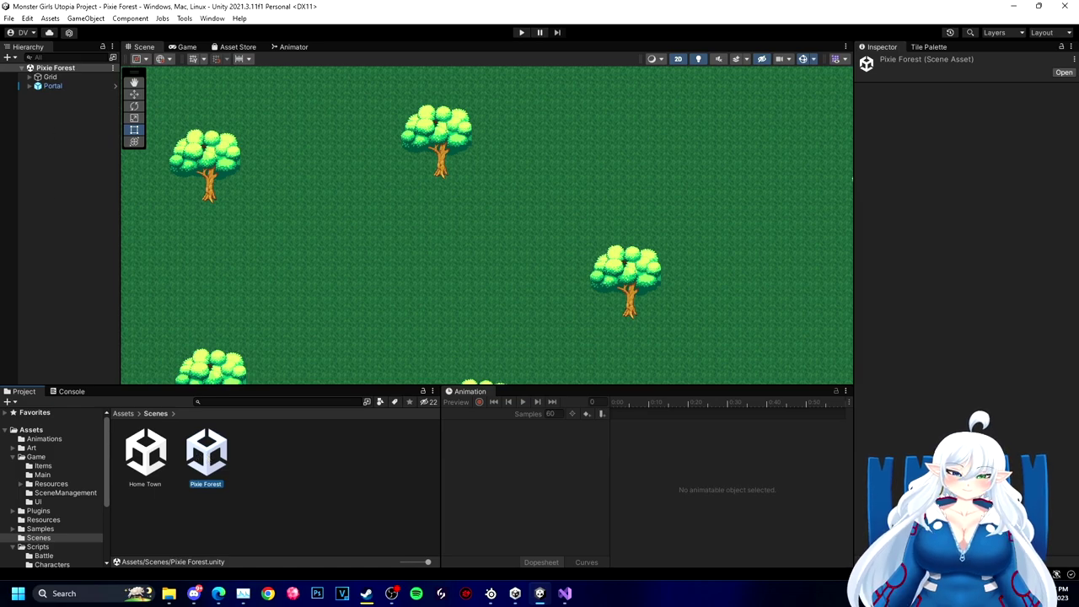
double_click(145, 455)
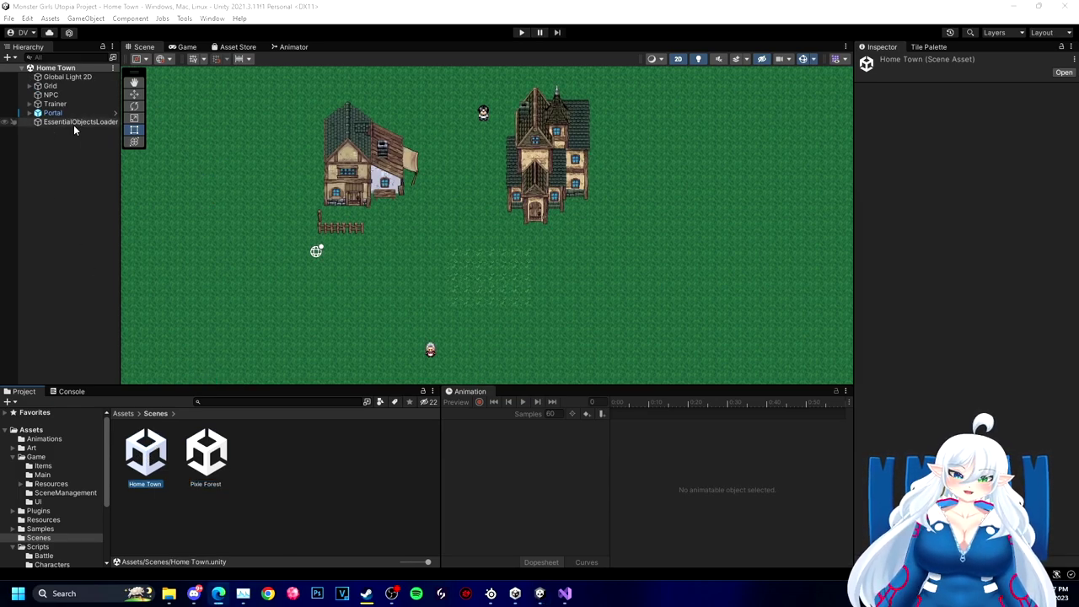
drag(119, 242, 243, 449)
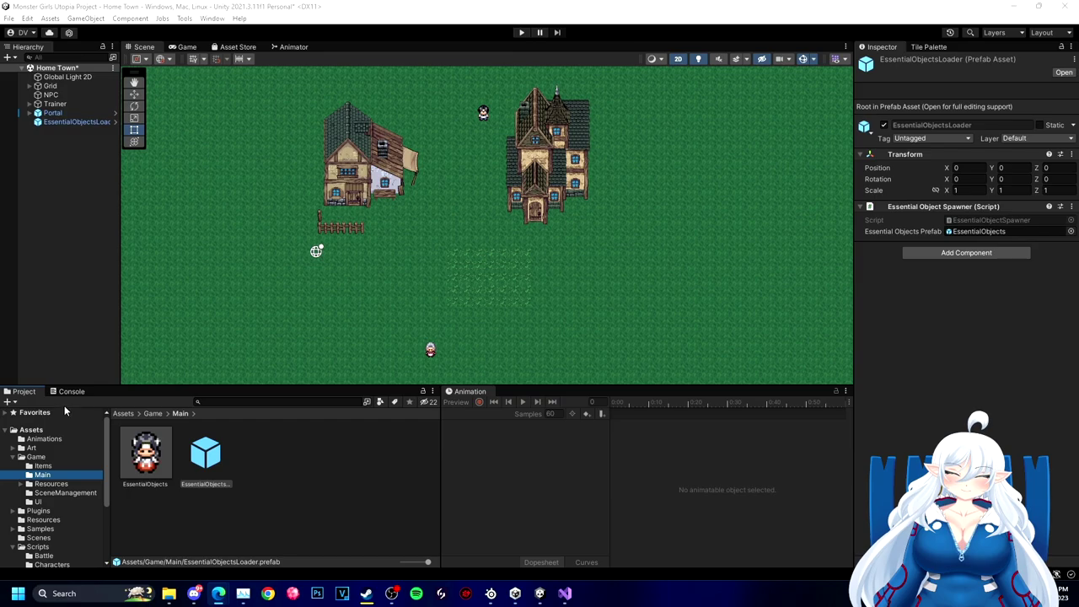
Step: Open the Pixie Forest scene, saving Home Town, and add the EssentialObjectsLoader prefab to it
click(38, 537)
double_click(205, 455)
key(Return)
click(72, 477)
drag(206, 455, 70, 198)
Step: Playtest the Pixie Forest scene directly, walking the player around in all directions
key(ctrl+p)
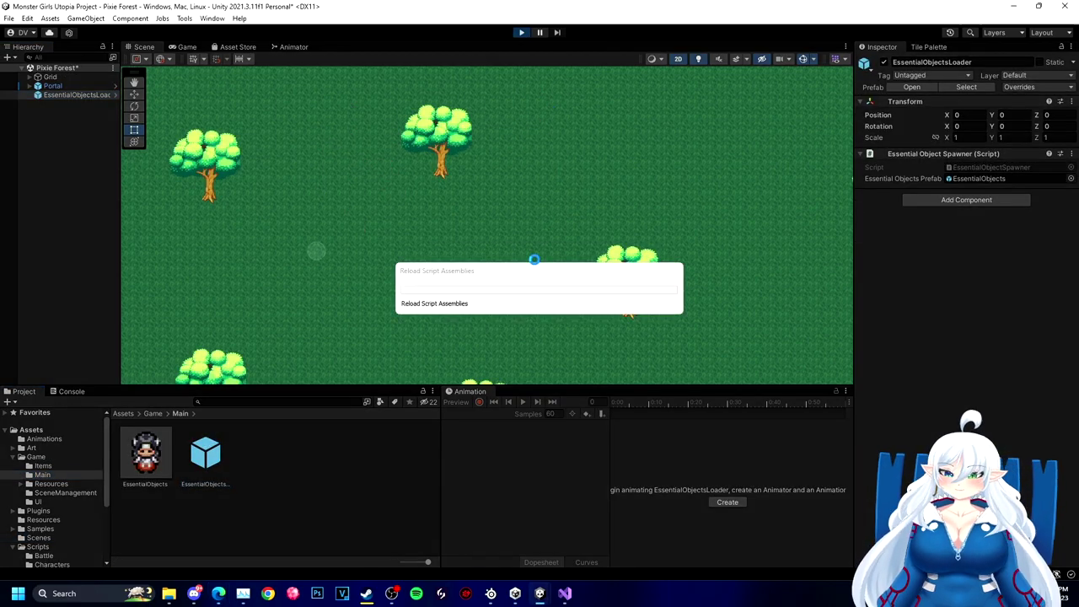
key(Up)
key(Left)
key(Right)
key(Down)
key(Right)
key(Up)
key(Left)
key(Down)
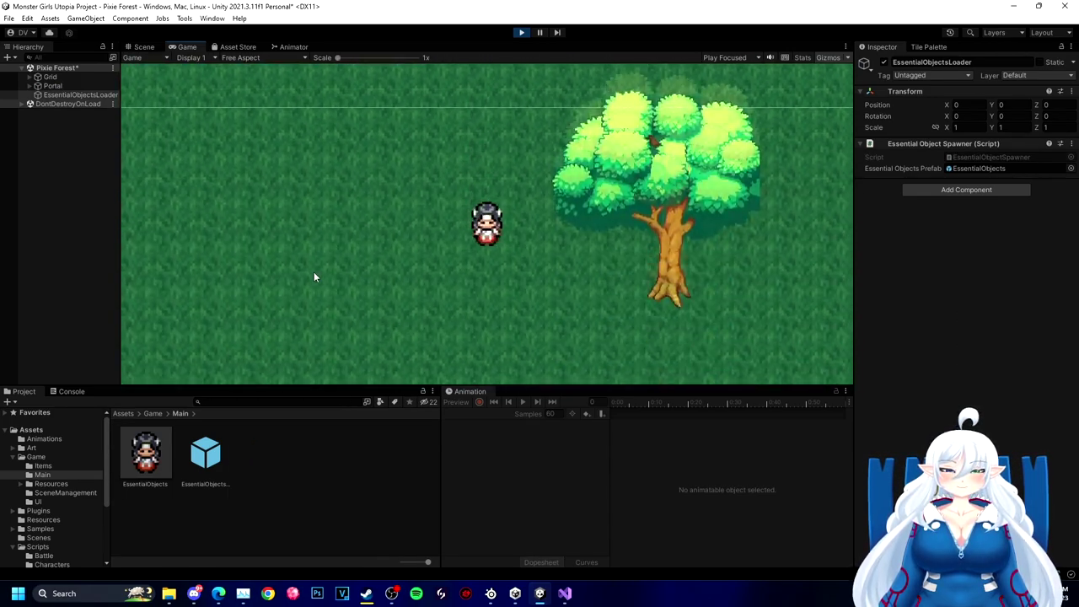
key(Down)
key(ctrl+p)
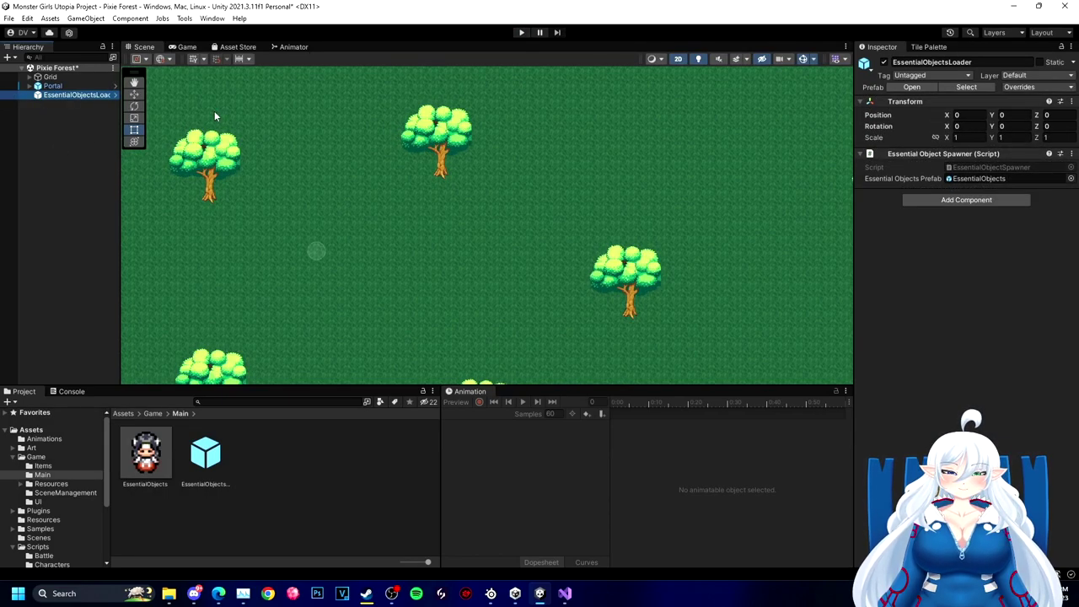
Step: Start another Pixie Forest playtest and inspect the EssentialObjectsLoader and Portal objects while it runs
click(115, 95)
click(6, 72)
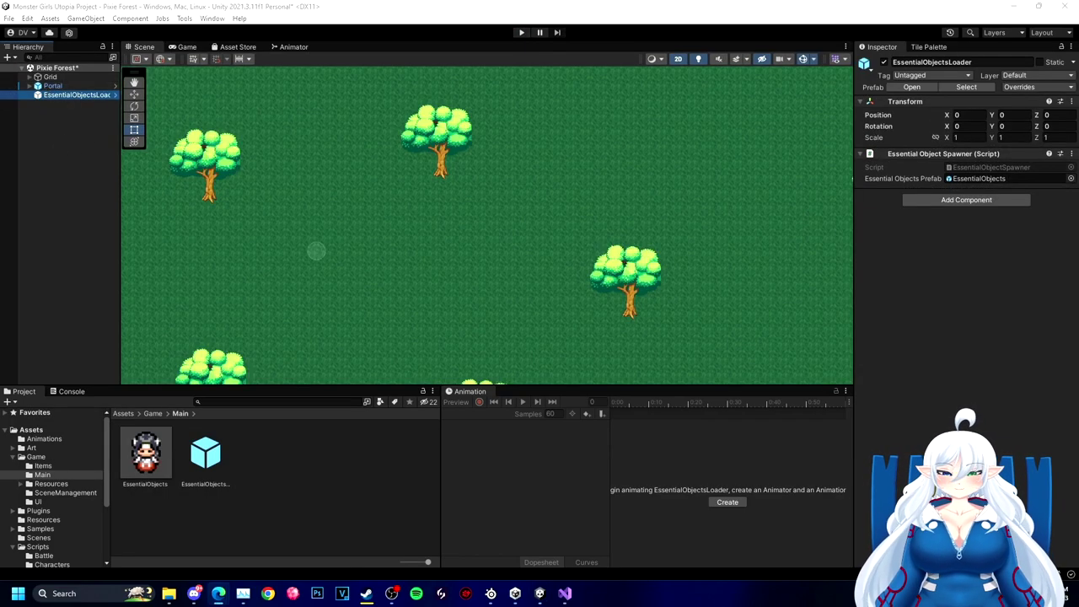
key(ctrl+p)
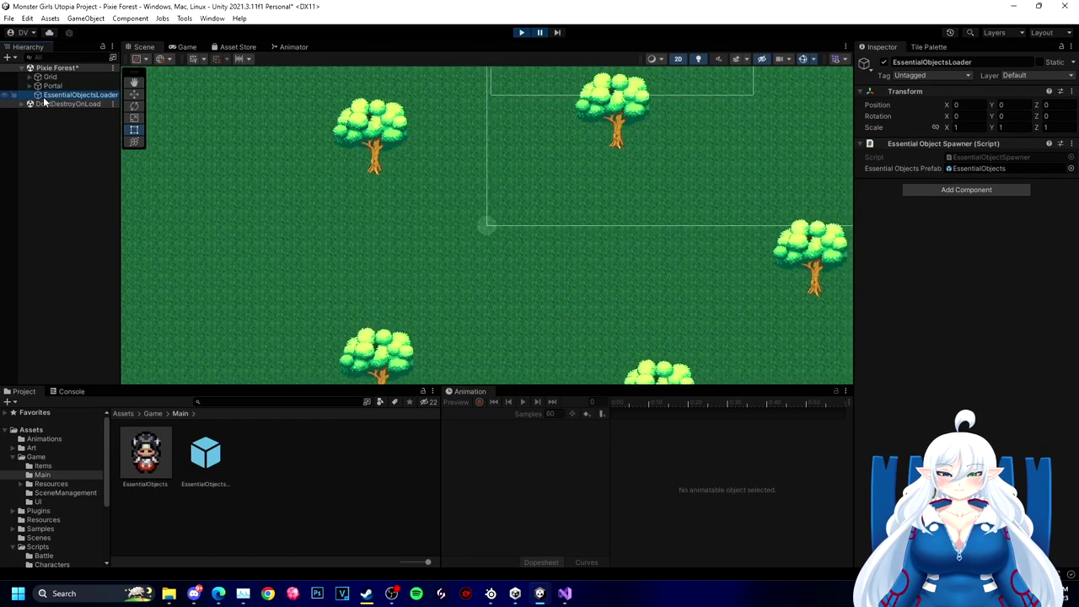
click(84, 103)
click(55, 87)
click(55, 94)
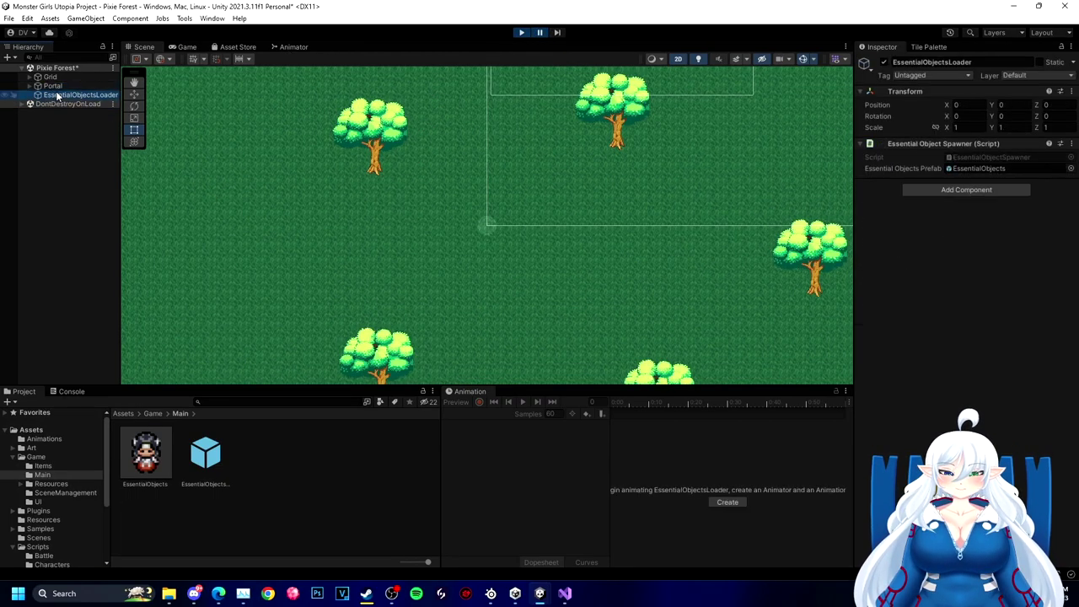
scroll(482, 225, up, 5)
scroll(476, 234, down, 5)
right_click(61, 95)
click(89, 180)
click(52, 86)
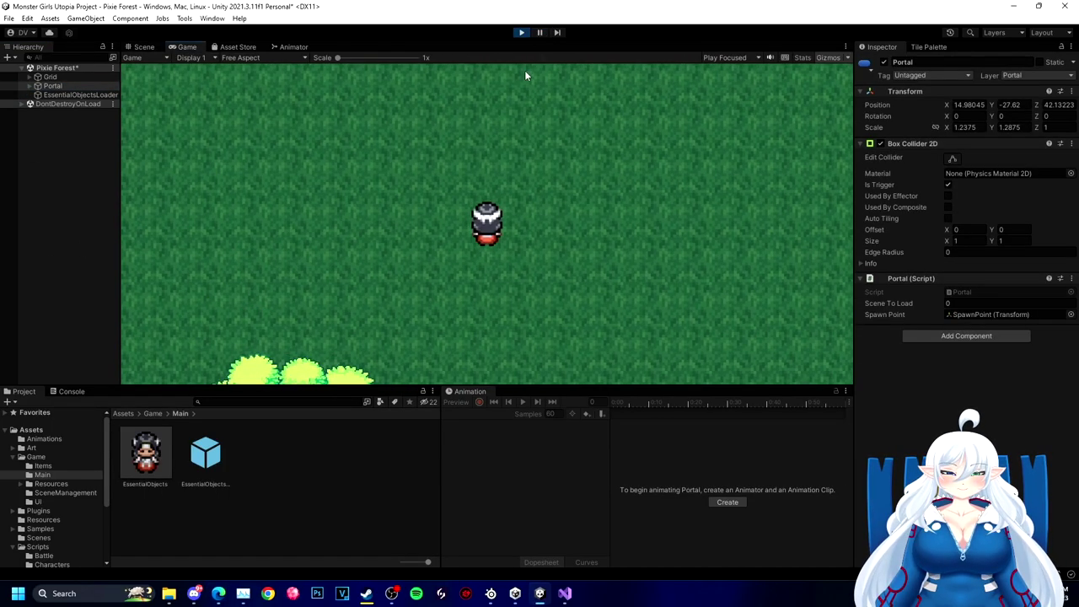
Step: Pause the playtest and move the Player down to just above the Portal at Pixie Forest's lower edge
click(539, 32)
scroll(477, 250, up, 6)
click(134, 95)
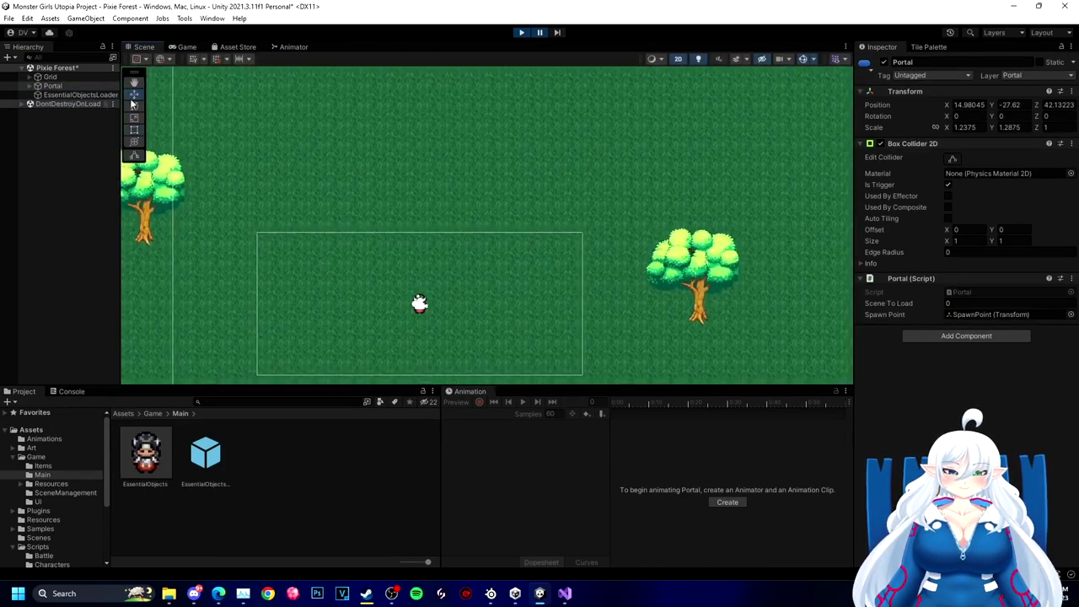
click(457, 253)
middle_drag(458, 253, 471, 165)
click(432, 212)
click(62, 122)
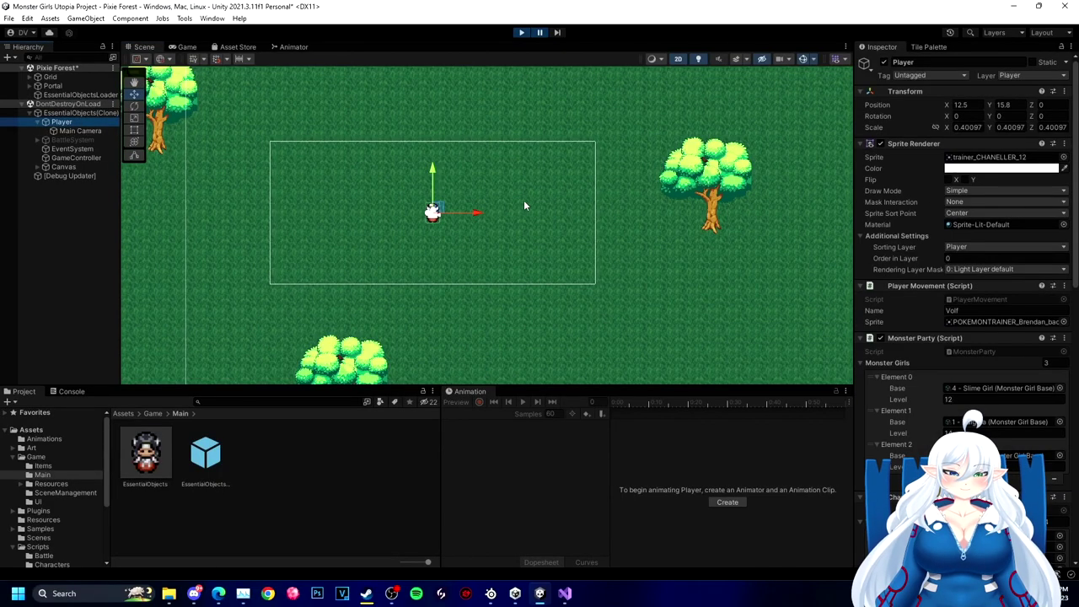
drag(433, 170, 472, 306)
scroll(477, 306, down, 7)
middle_drag(477, 305, 477, 85)
drag(468, 83, 468, 369)
middle_drag(468, 369, 476, 165)
drag(476, 164, 477, 235)
Step: Resume the game, walk the player down through the portal into Home Town, and end the playtest
click(541, 33)
key(s)
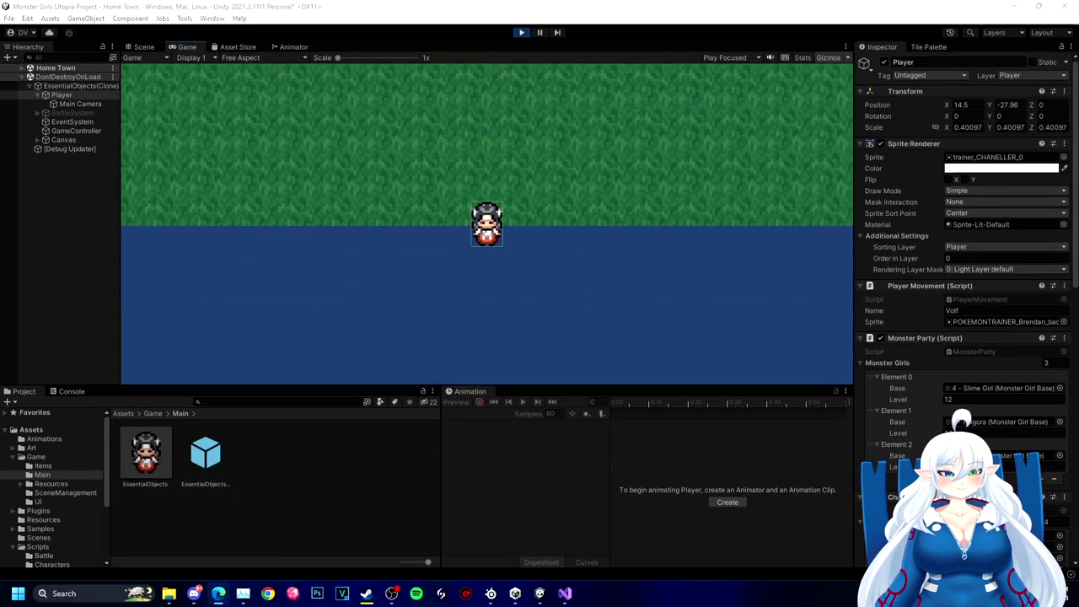
click(520, 33)
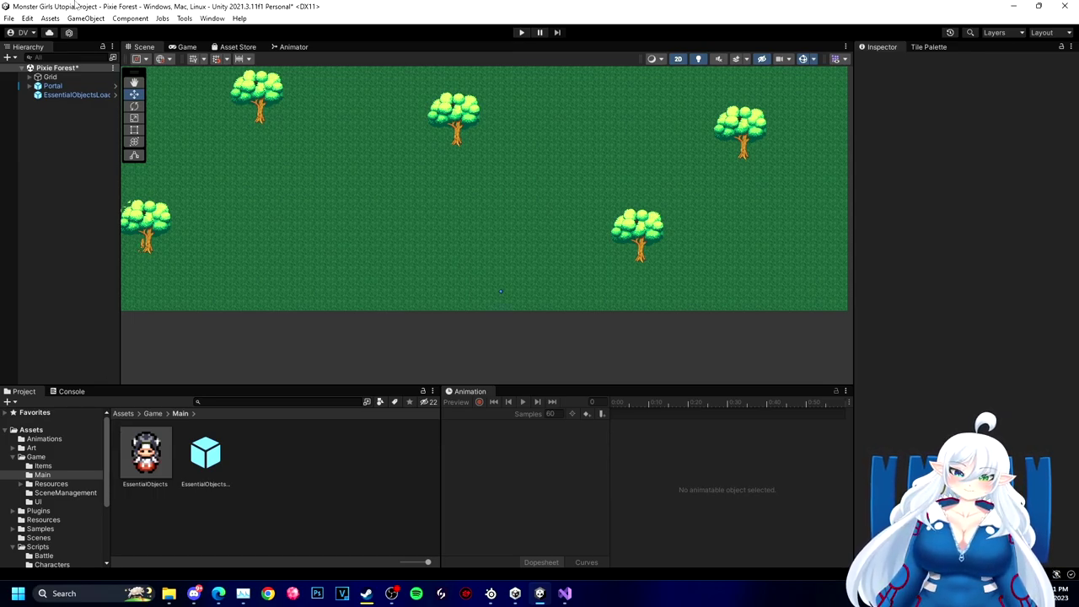
Step: Switch to Visual Studio and review the movement code in Character.cs and PlayerMovement.cs
middle_drag(167, 237, 246, 314)
click(39, 537)
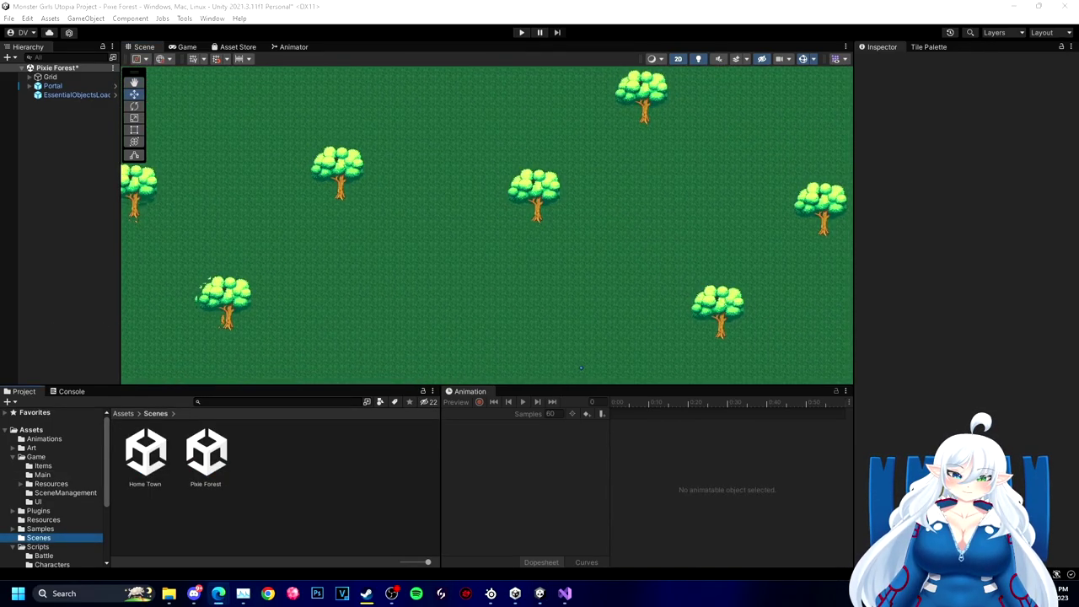
click(565, 593)
click(845, 45)
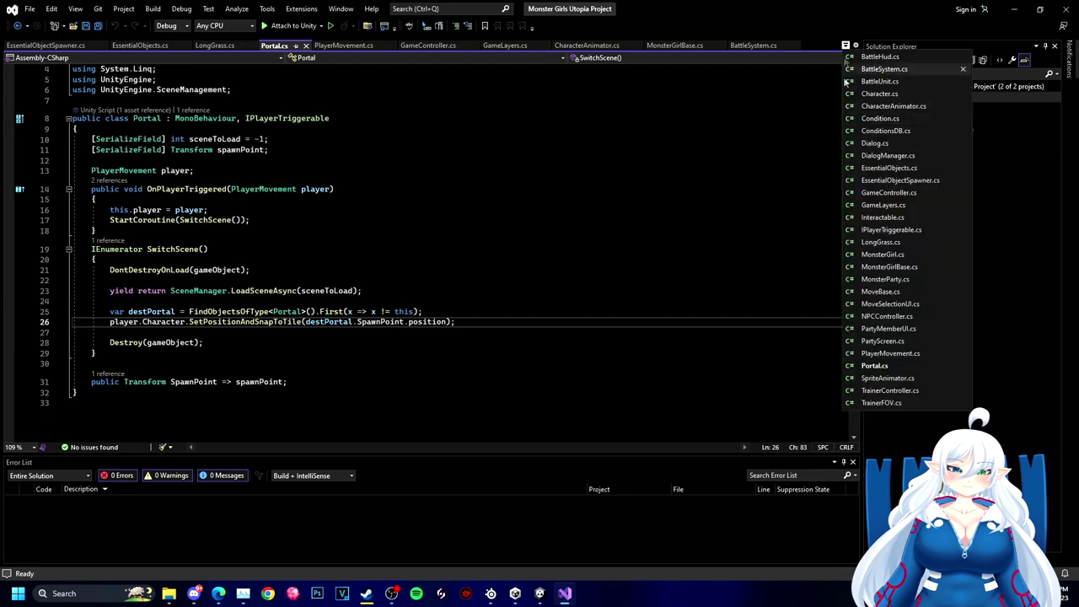
click(868, 109)
scroll(590, 253, up, 18)
scroll(455, 252, down, 20)
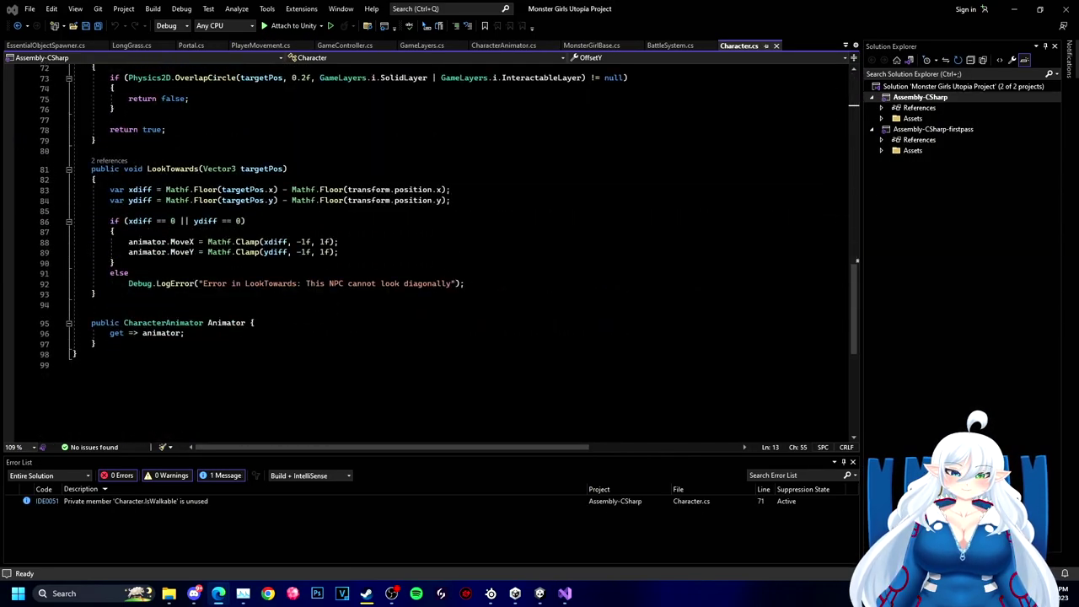
scroll(456, 253, up, 16)
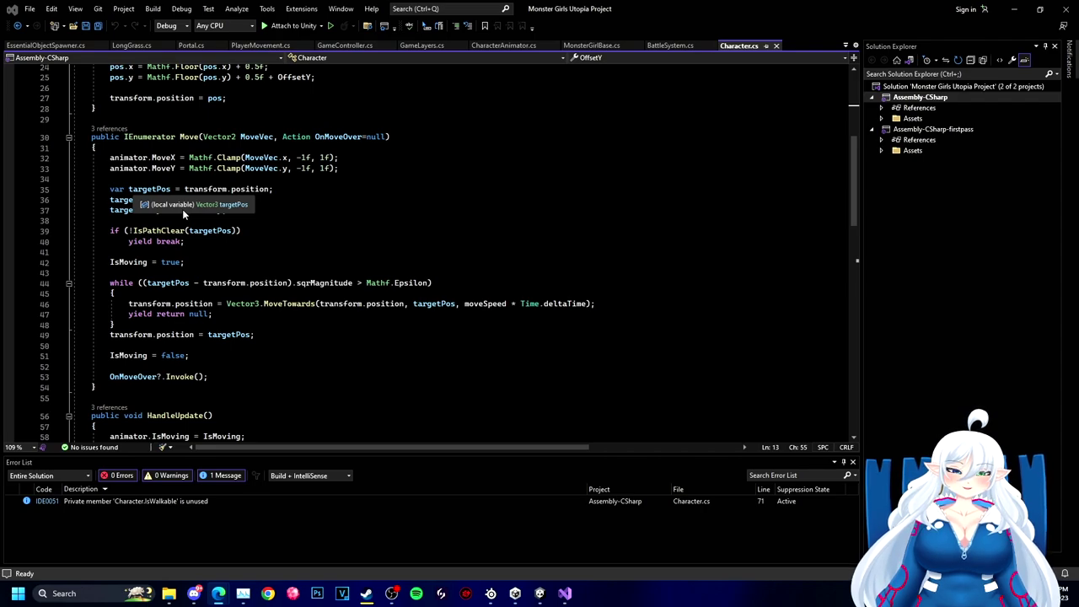
click(260, 46)
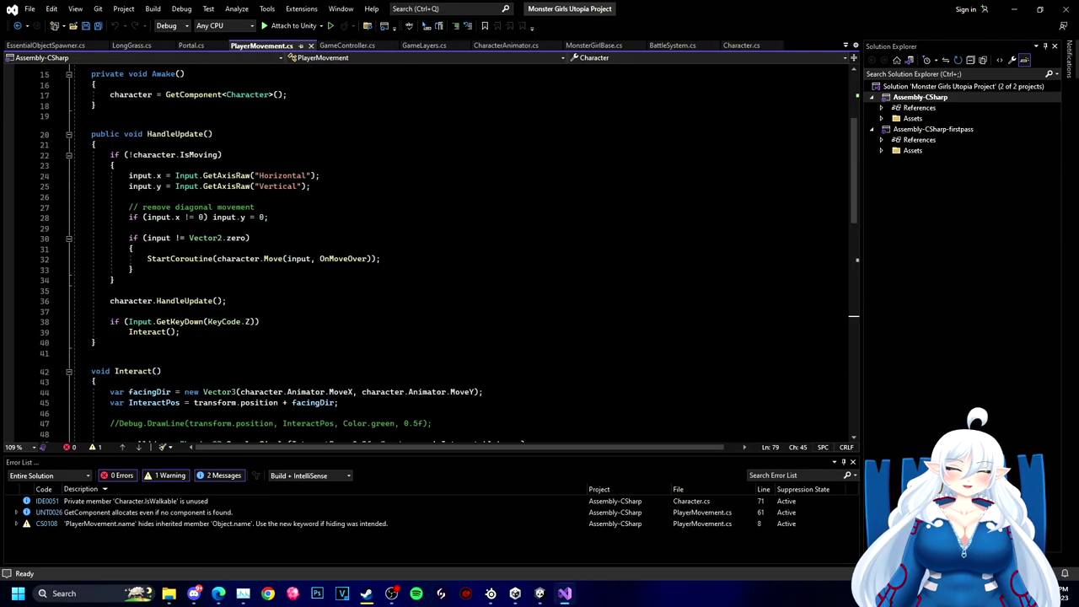
Step: Add a Paused value to the GameState enum in GameController.cs
click(353, 49)
scroll(455, 253, up, 3)
click(344, 118)
text(, Paui)
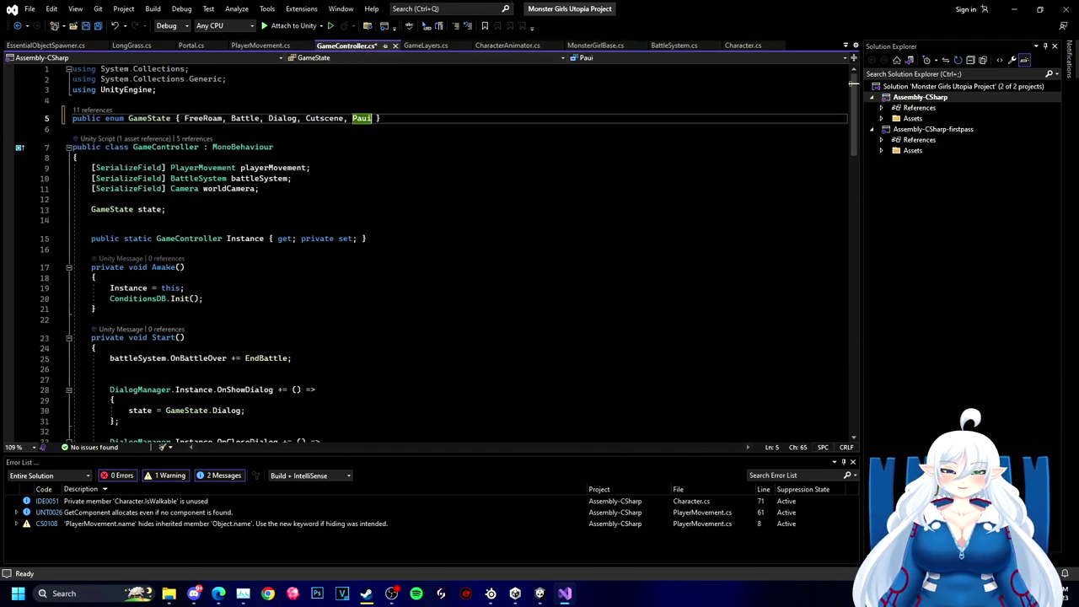
key(BackSpace)
text(sed)
Step: Declare a public void PauseGame method with a bool pause parameter below Start in GameController
scroll(455, 253, down, 4)
click(96, 369)
key(Return)
key(Return)
text(public void )
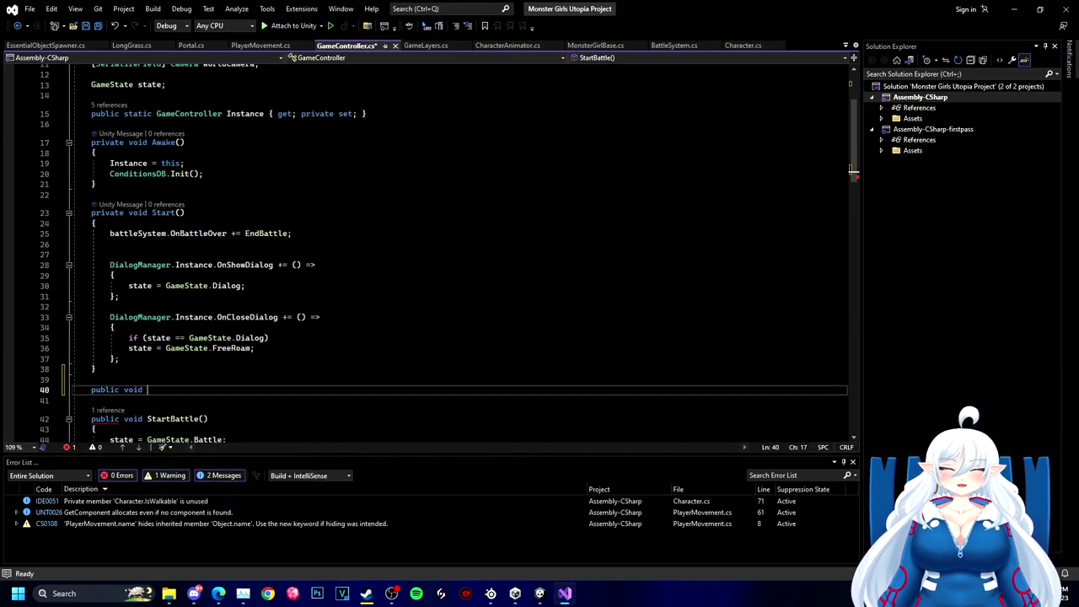
text(OnApp)
key(BackSpace)
key(BackSpace)
key(BackSpace)
key(BackSpace)
key(BackSpace)
text(PauseGame()
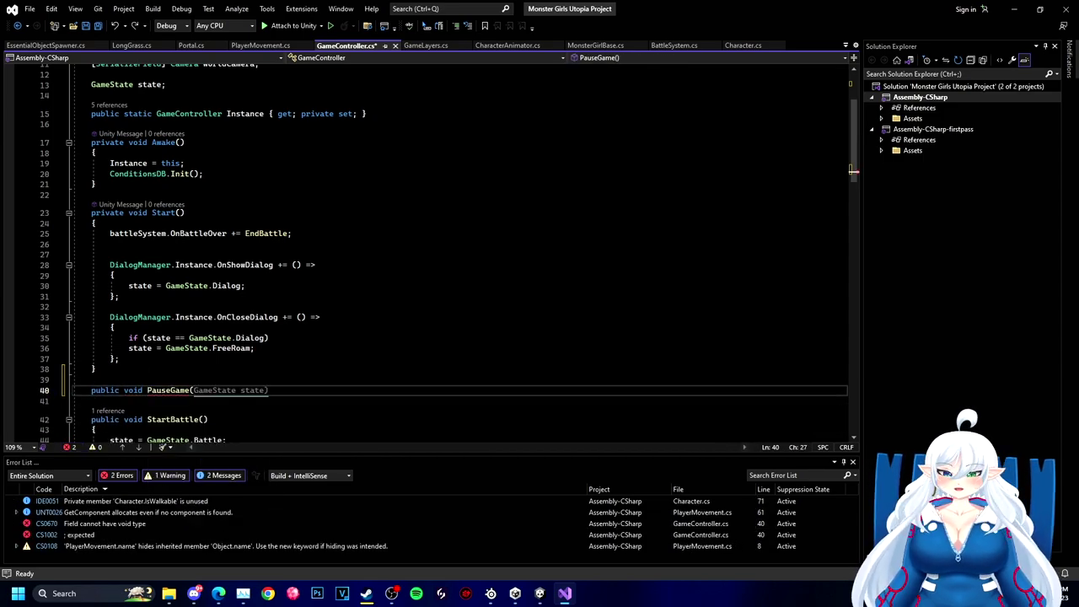
text(bool pause)
Step: Give PauseGame a body containing an if (pause) condition
key(shift+Return)
text(if)
key(Tab)
click(133, 419)
key(BackSpace)
scroll(421, 252, down, 5)
click(98, 272)
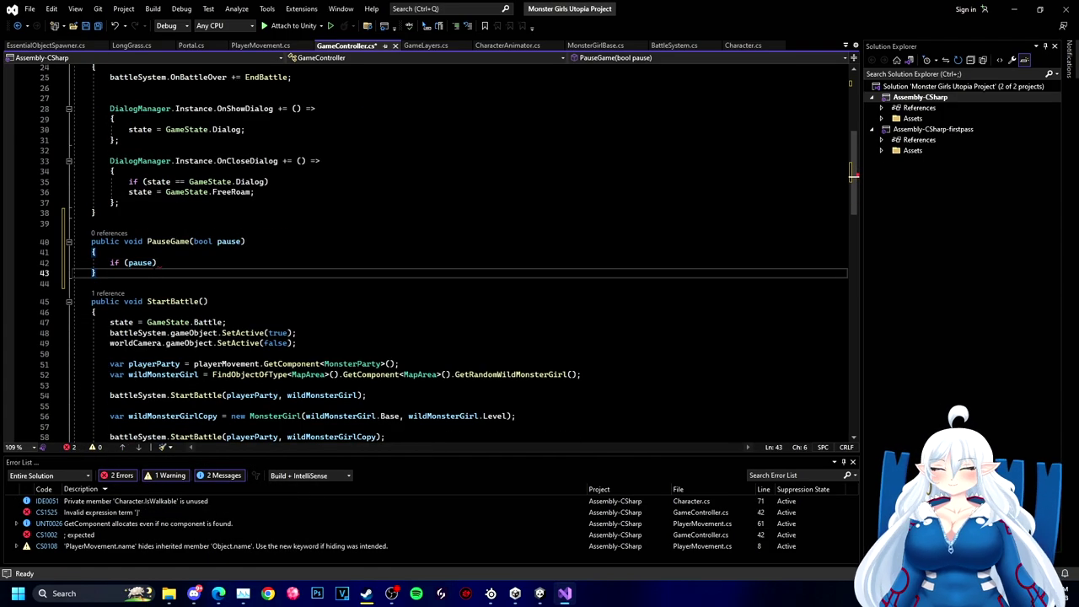
key(Return)
text(else)
key(Escape)
key(BackSpace)
key(BackSpace)
key(BackSpace)
key(BackSpace)
Step: Add a block under if (pause) that sets state = GameState.Paused;
click(158, 262)
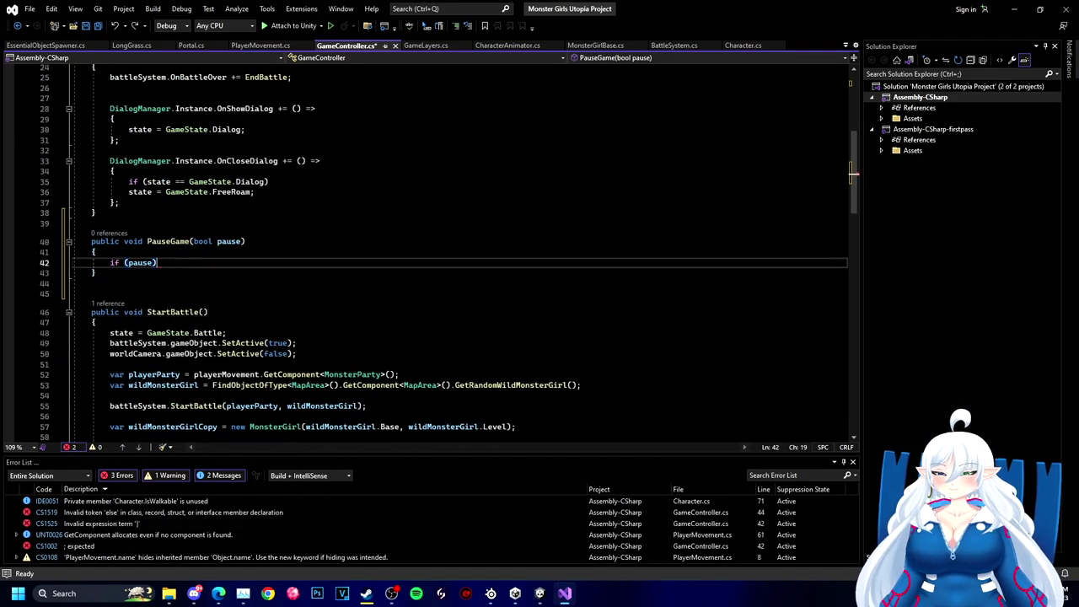
key(Return)
text({)
key(Return)
text(state = GameState)
key(Tab)
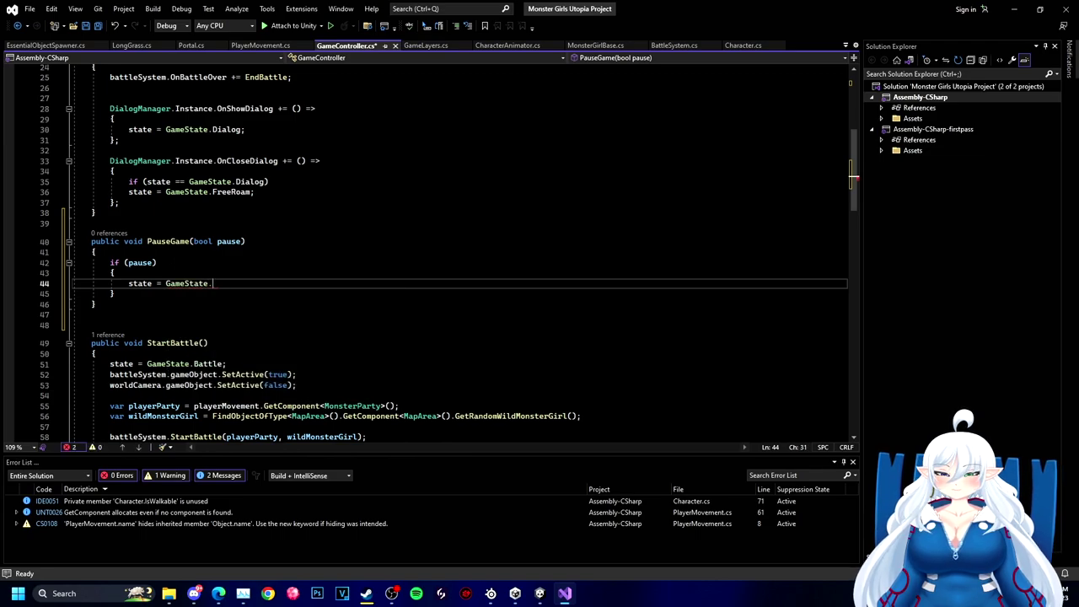
text(.Paused;)
Step: Add an empty else block after the pause branch and save GameController.cs
key(Return)
text(else)
key(Return)
text({)
key(Return)
key(ctrl+s)
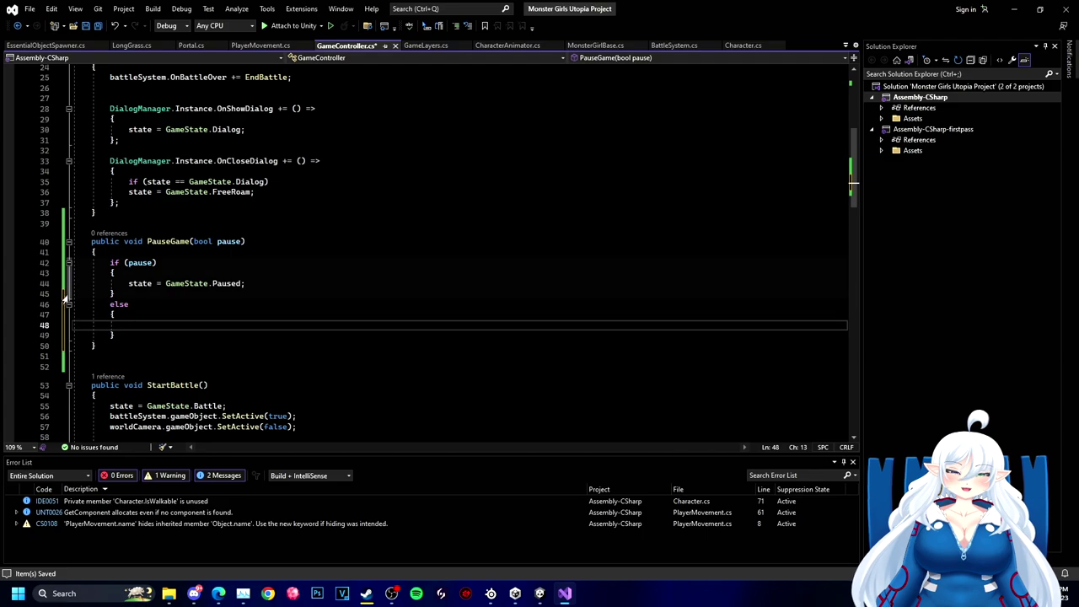
Step: Declare a GameState field named stateBeforePaused below the state field and save the script
scroll(152, 261, up, 8)
click(169, 209)
key(Return)
key(Return)
text(GameState stateBeforePause)
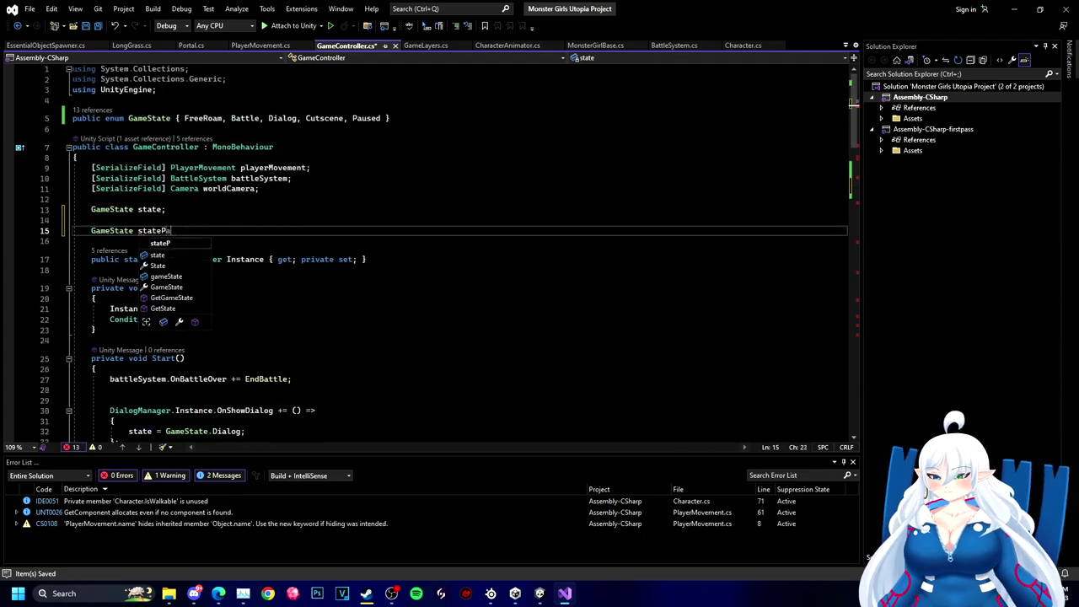
text(d)
key(Left)
key(Left)
key(Left)
key(BackSpace)
key(Left)
text(a)
key(ctrl+s)
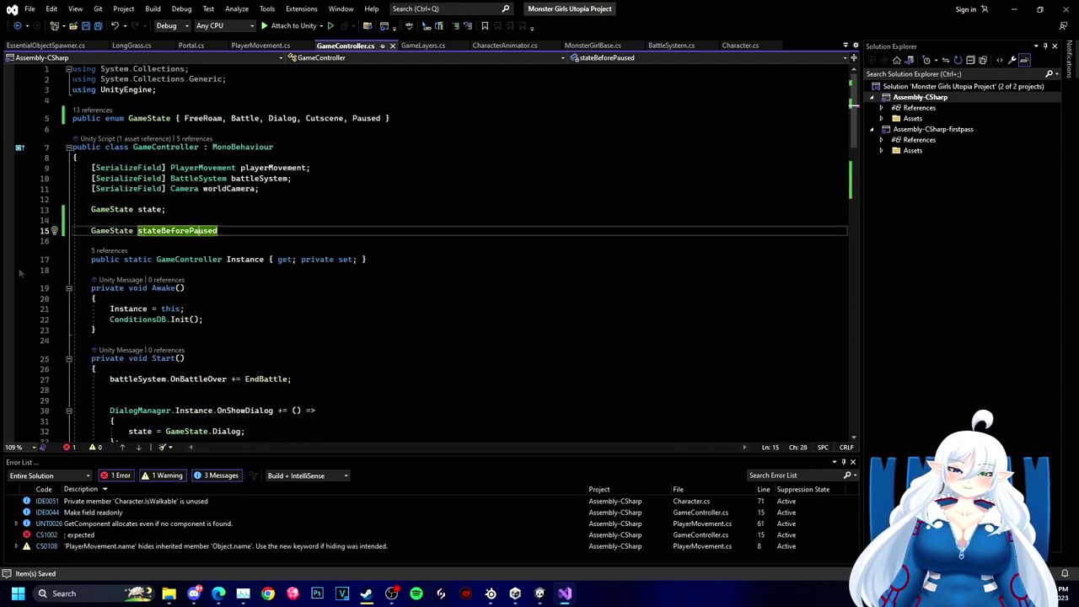
Step: Rename the new field stateBeforePause, and add stateBeforePause = state; at the start of PauseGame's if block
scroll(264, 226, down, 9)
click(152, 294)
key(Return)
text(stateBeforePaused)
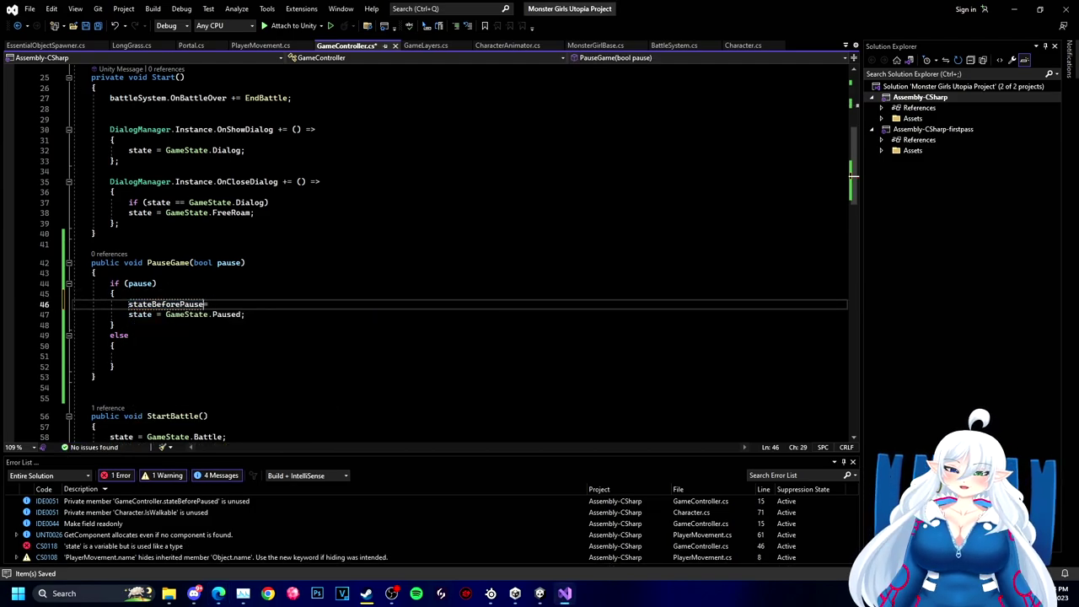
scroll(211, 252, up, 9)
click(217, 231)
key(BackSpace)
key(ctrl+s)
scroll(216, 231, down, 11)
click(204, 241)
key(ctrl+z)
key(Insert)
text(= state;)
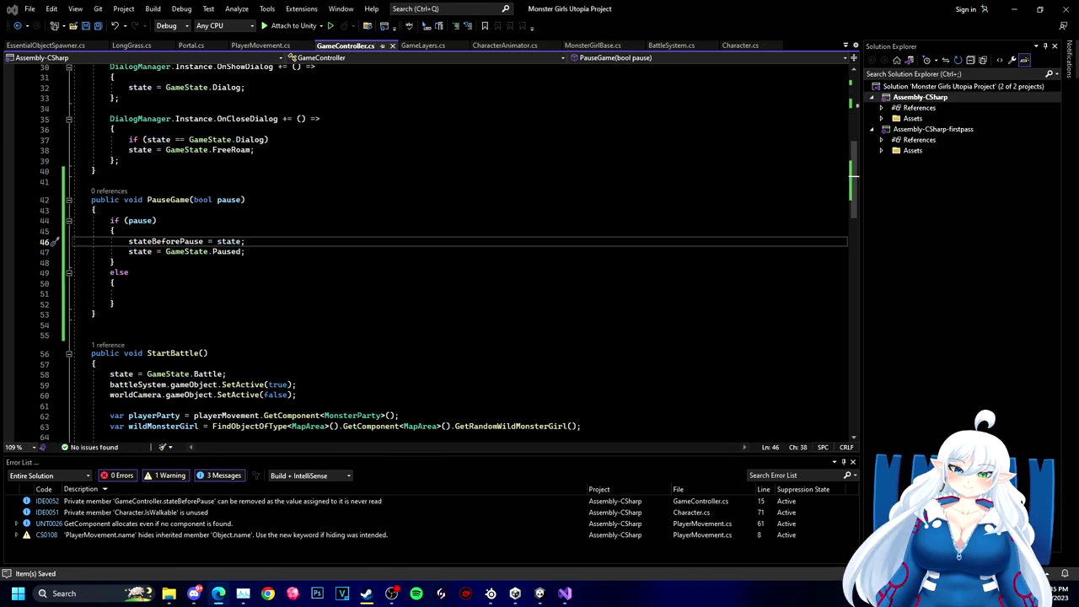
Step: Add state = stateBeforePause; inside PauseGame's else block and save GameController.cs
click(244, 287)
key(Down)
text(state = sta)
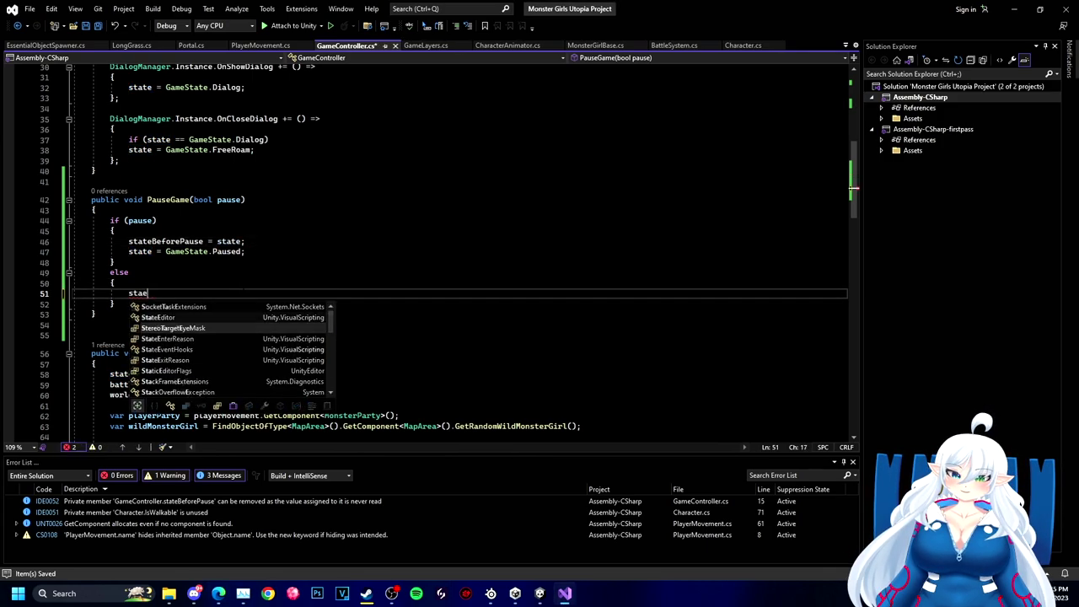
text(teBeforePause;)
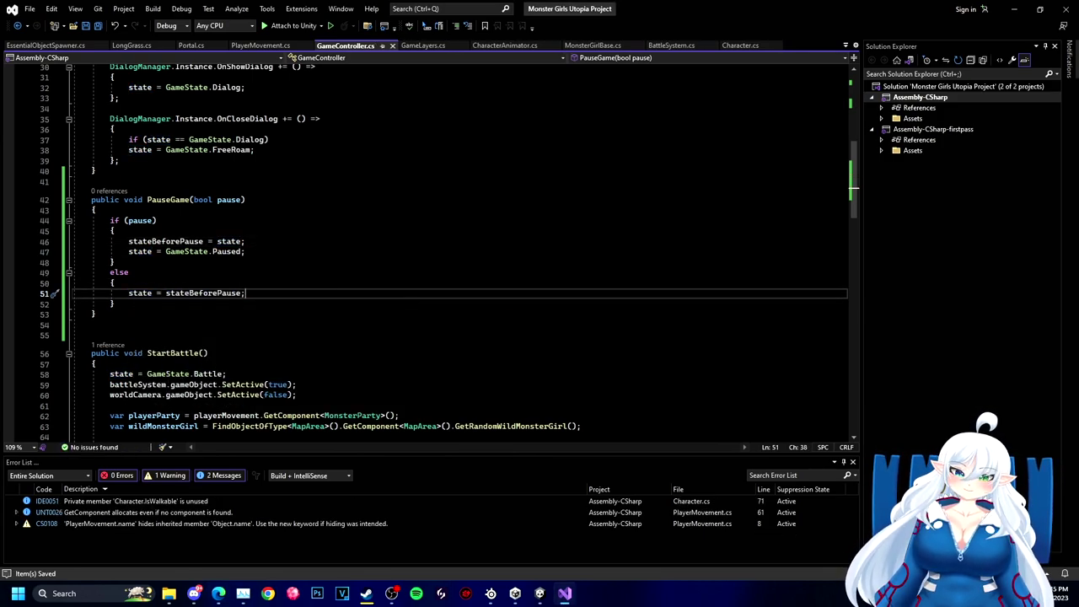
key(Down)
Step: In Portal.cs, add GameController.Instance.PauseGame(true); after DontDestroyOnLoad in SwitchScene and save the script
click(202, 47)
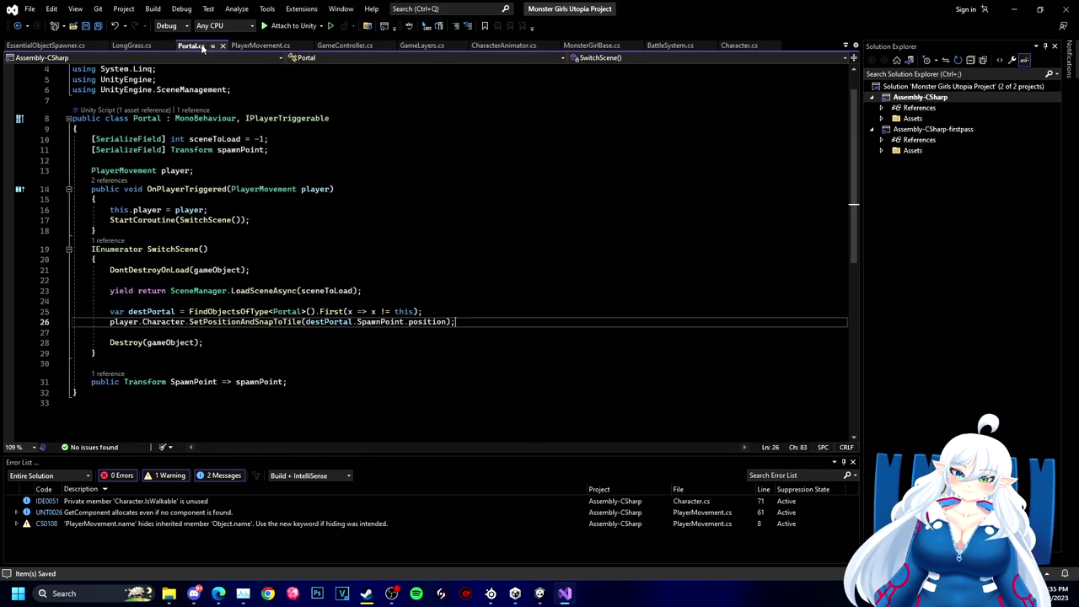
click(250, 270)
key(Return)
key(Return)
text(GameController.Instance.PauseGame(true);)
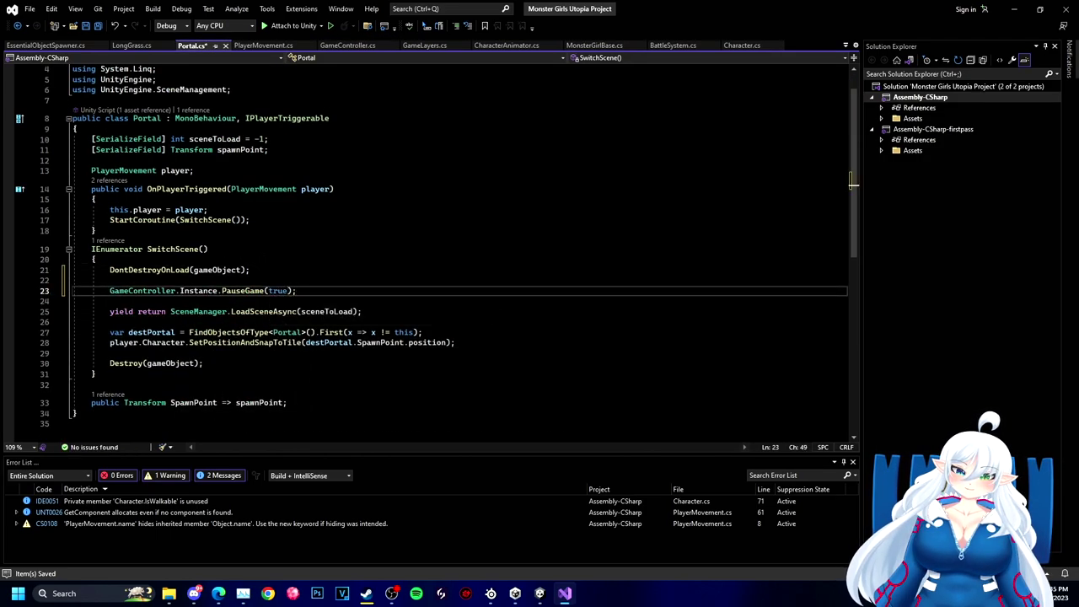
key(ctrl+s)
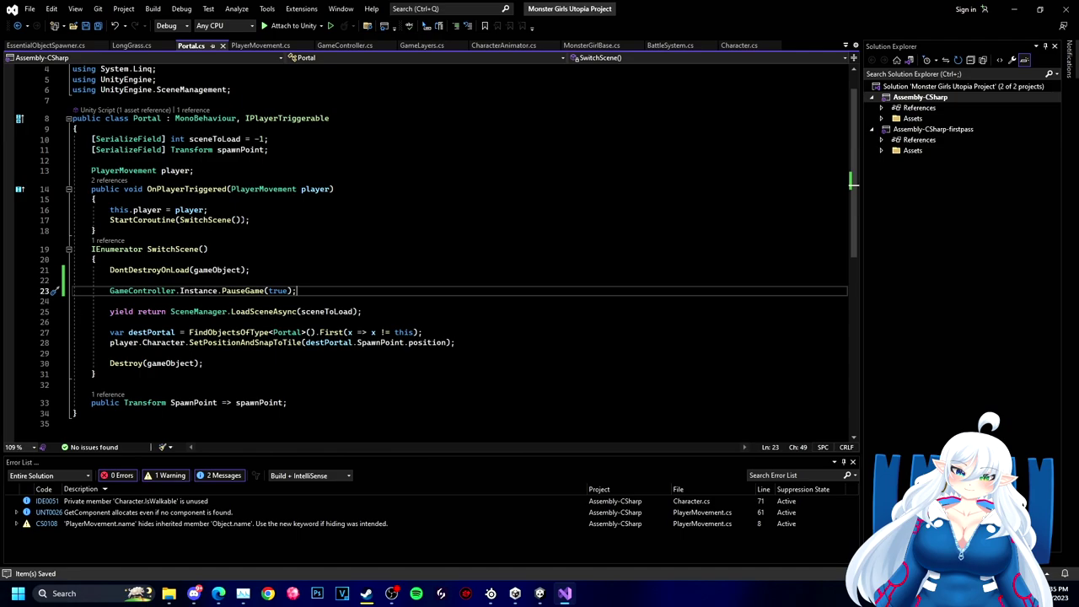
Step: Add GameController.Instance.PauseGame(false); after the SetPositionAndSnapToTile line in SwitchScene and save the script
click(455, 343)
key(Return)
key(Return)
text(GameController)
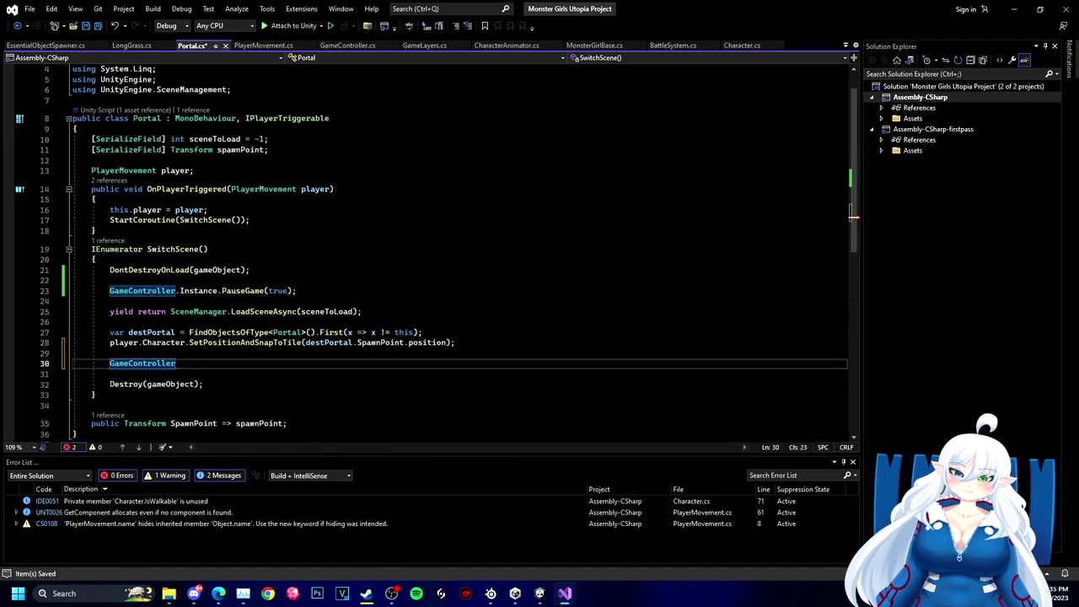
text(.Instance.PauseGame(false);)
key(ctrl+s)
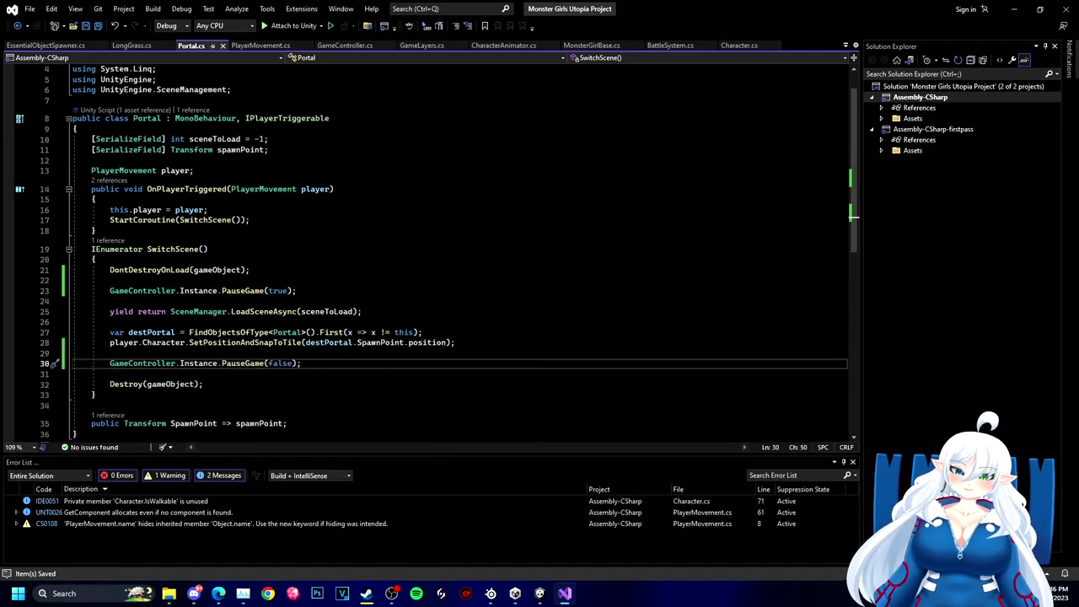
Step: Switch to Unity and play-test walking down through the Pixie Forest portal into Home Town, then stop play mode
click(540, 593)
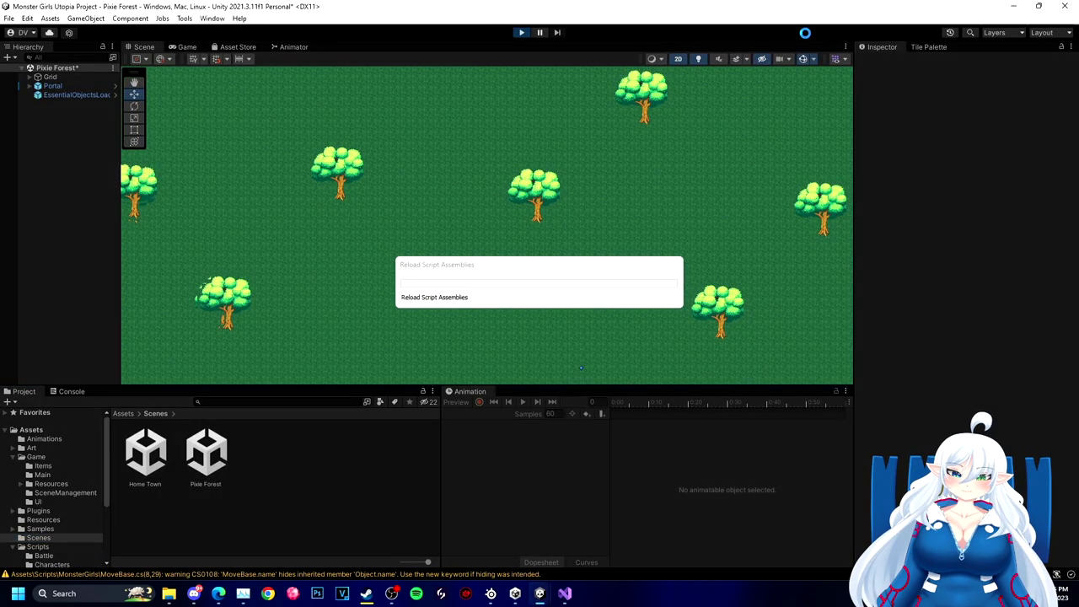
key(Down)
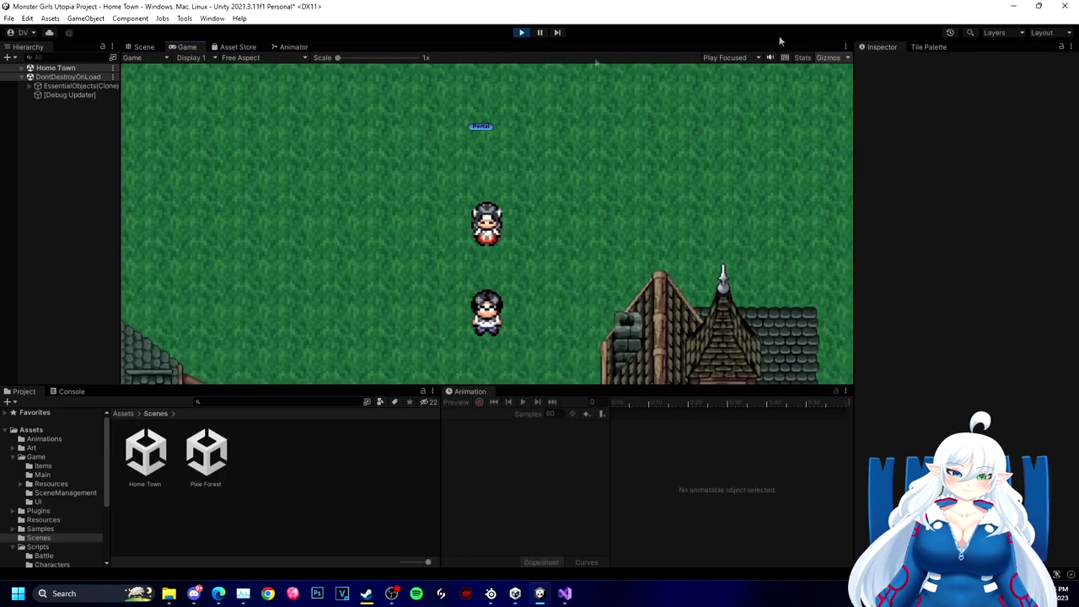
click(521, 32)
Step: Duplicate the Portal object in Pixie Forest and place the copy to the left of the original on the map's lower edge
scroll(429, 253, down, 1)
middle_drag(418, 291, 352, 207)
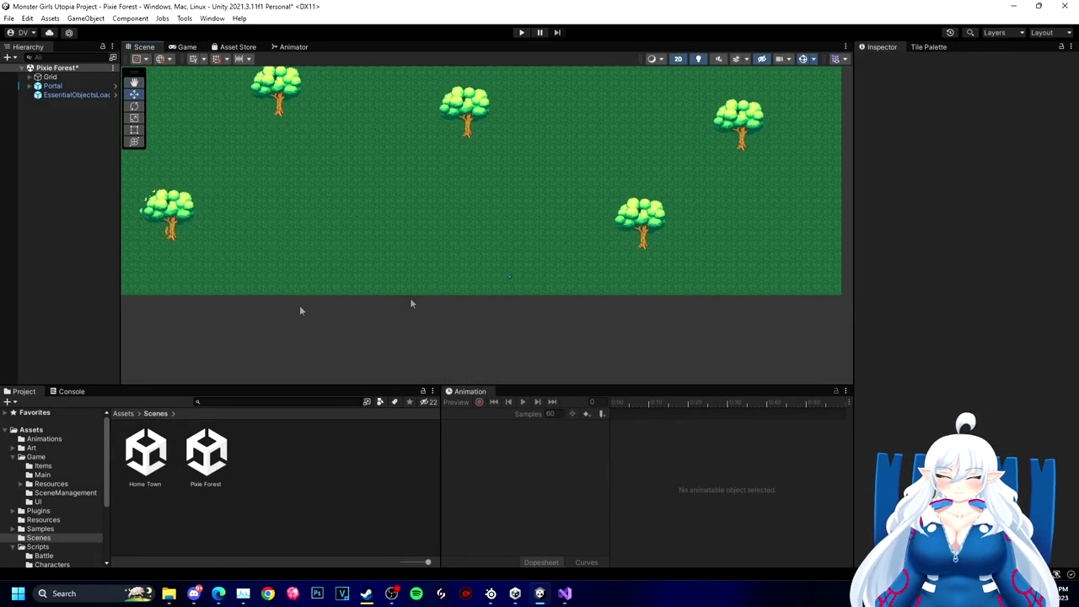
click(1017, 93)
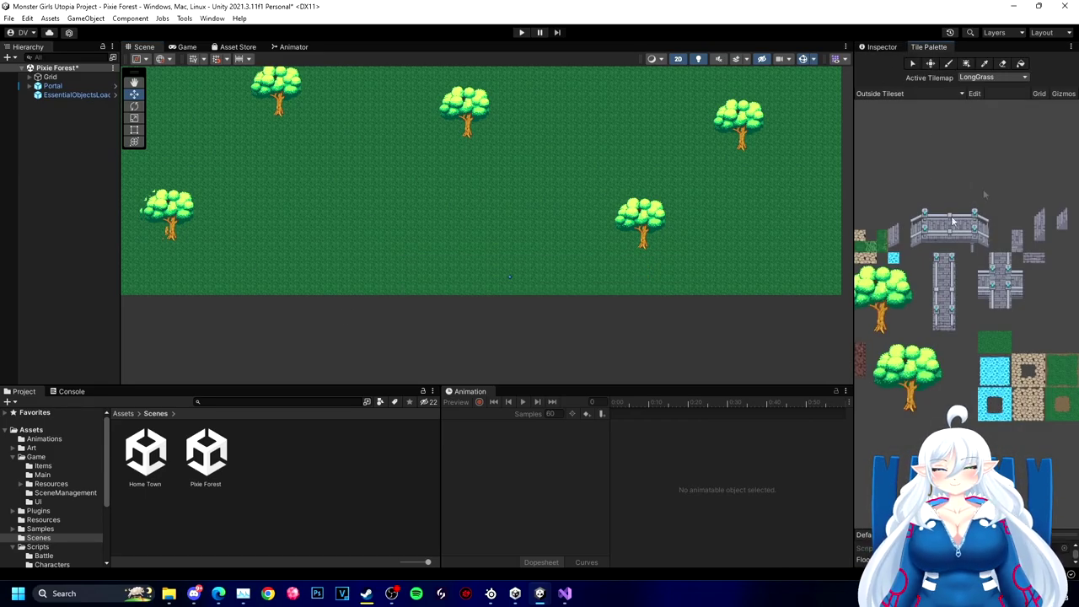
click(888, 48)
click(56, 86)
key(ctrl+d)
click(470, 226)
scroll(474, 230, up, 6)
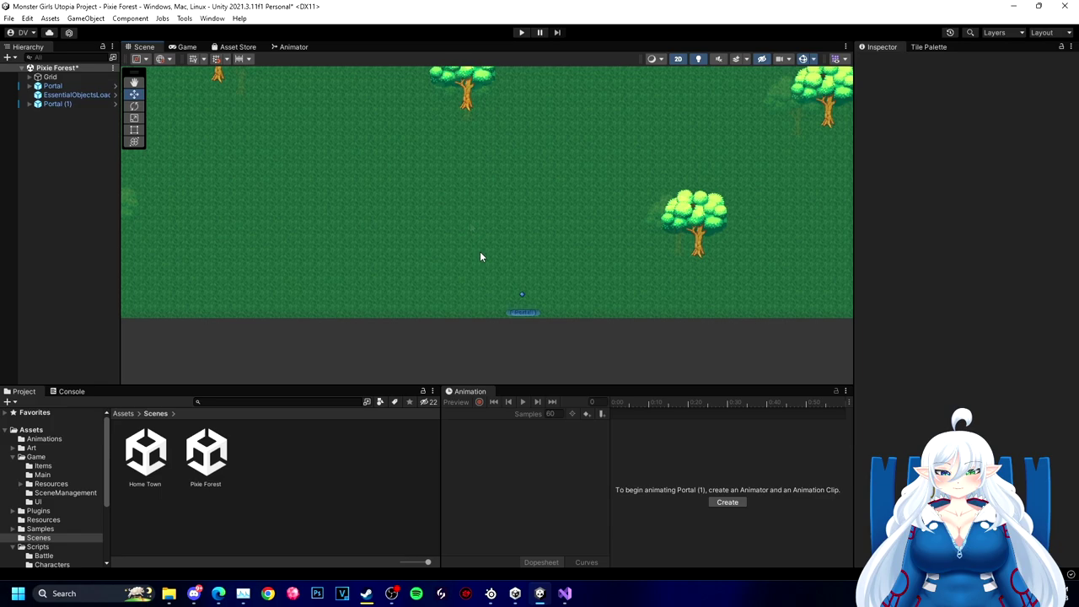
drag(573, 330, 434, 333)
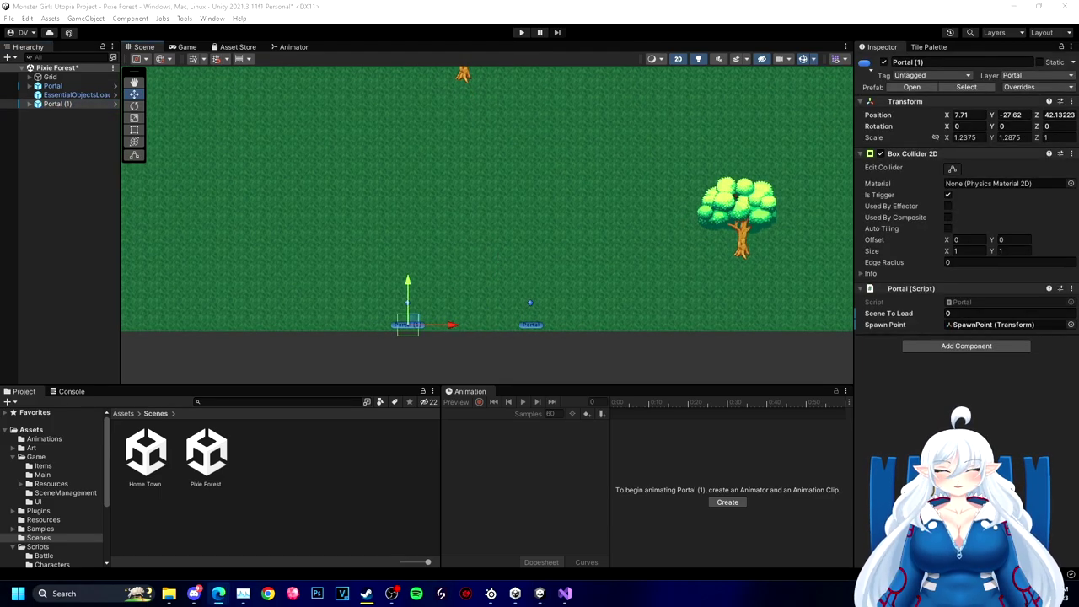
Step: Set the duplicated portal's X position to 7.5
click(248, 299)
click(405, 328)
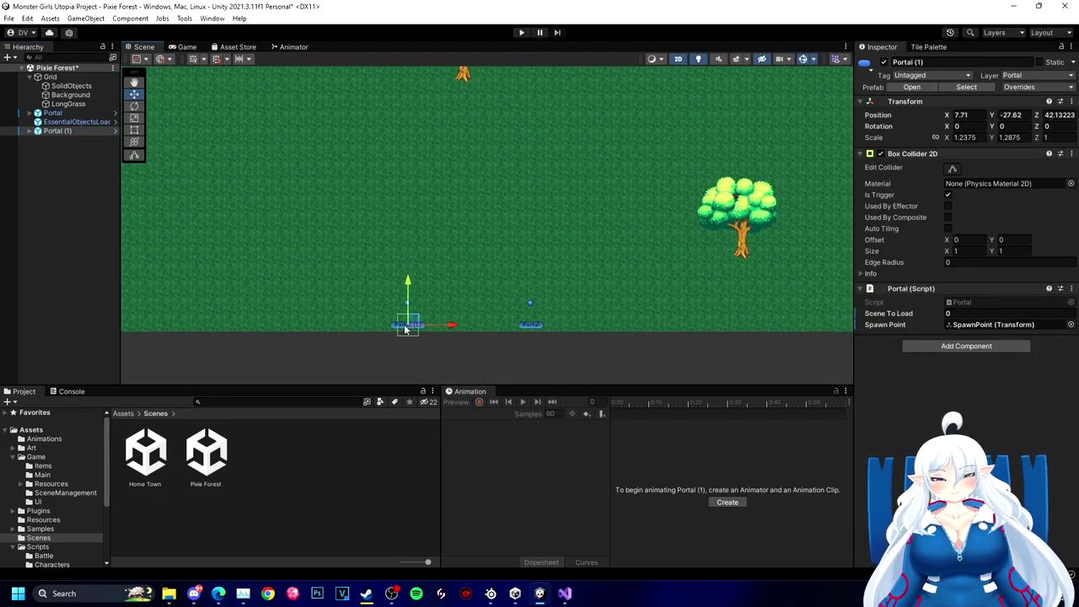
scroll(474, 327, up, 3)
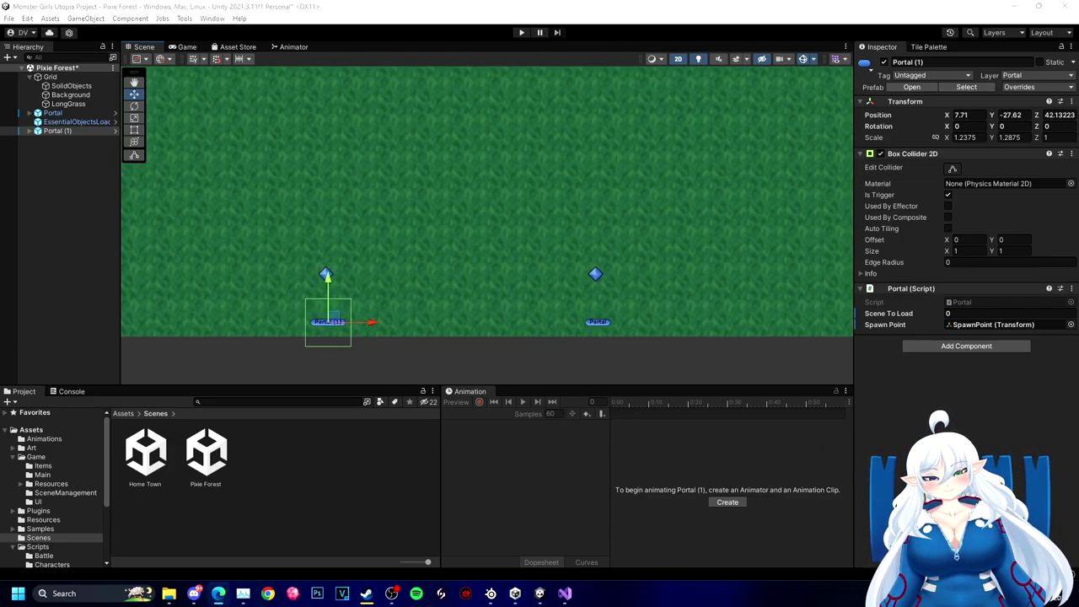
click(966, 116)
text(7.5)
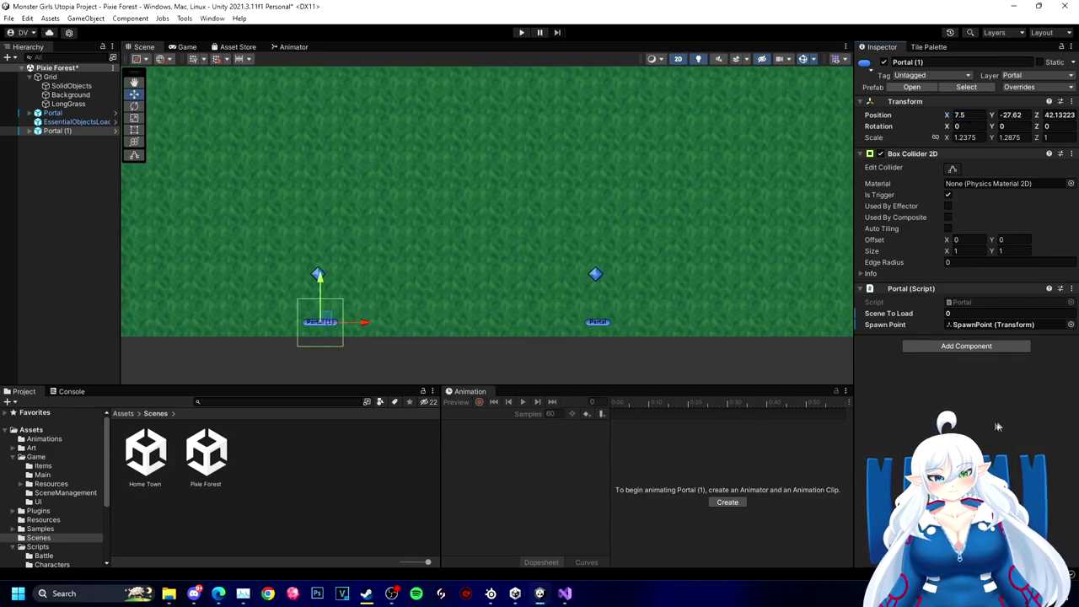
Step: Move EssentialObjectsLoader down near the two portals in Pixie Forest, to about Y -24.47
scroll(345, 186, down, 8)
middle_drag(401, 108, 606, 430)
click(77, 122)
drag(462, 268, 462, 324)
middle_drag(486, 363, 511, 137)
drag(497, 94, 498, 226)
middle_drag(608, 256, 536, 220)
click(116, 123)
click(7, 71)
middle_drag(230, 156, 229, 129)
click(61, 131)
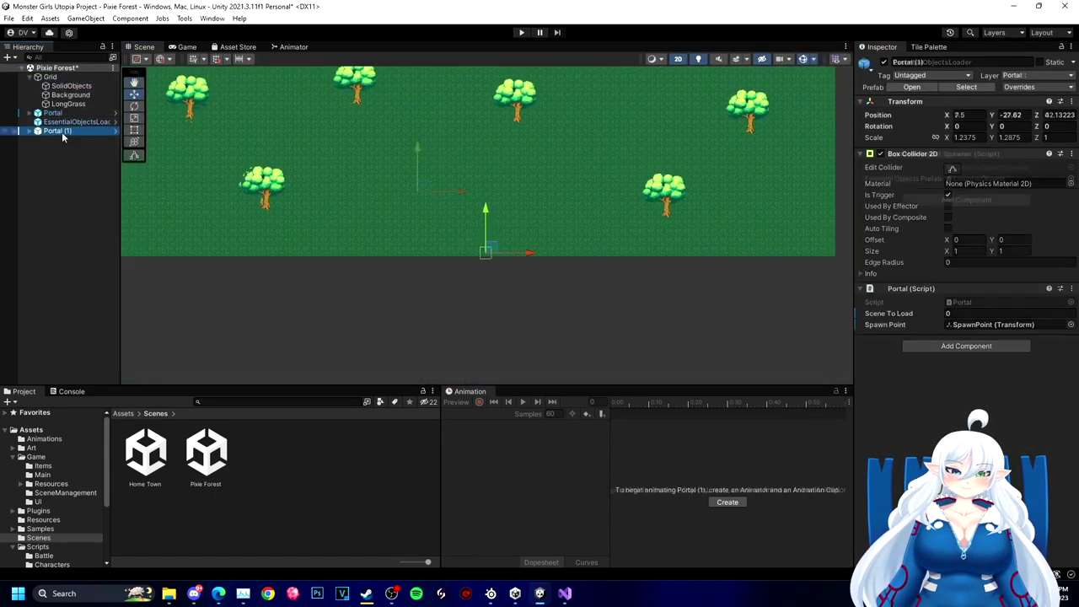
scroll(665, 169, up, 4)
click(78, 122)
drag(289, 159, 289, 209)
Step: Play-test the Pixie Forest portals from the new starting position by walking down into Home Town, and stop play mode
click(521, 33)
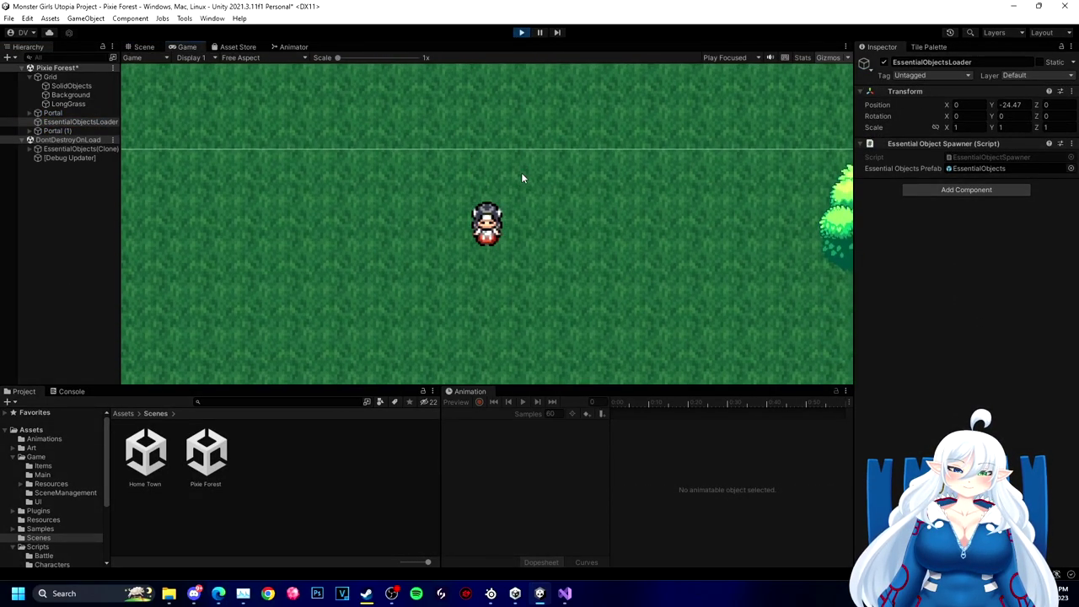
key(Down)
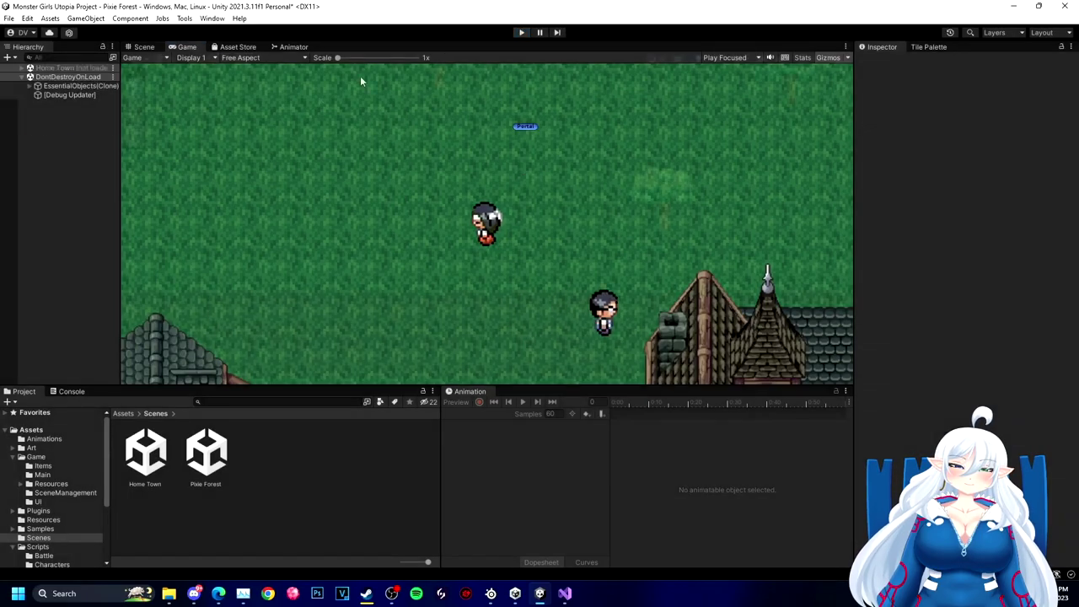
click(522, 33)
Step: Save the Pixie Forest changes and open the Home Town scene at the area around its portal
double_click(145, 455)
click(528, 318)
middle_drag(429, 292, 455, 506)
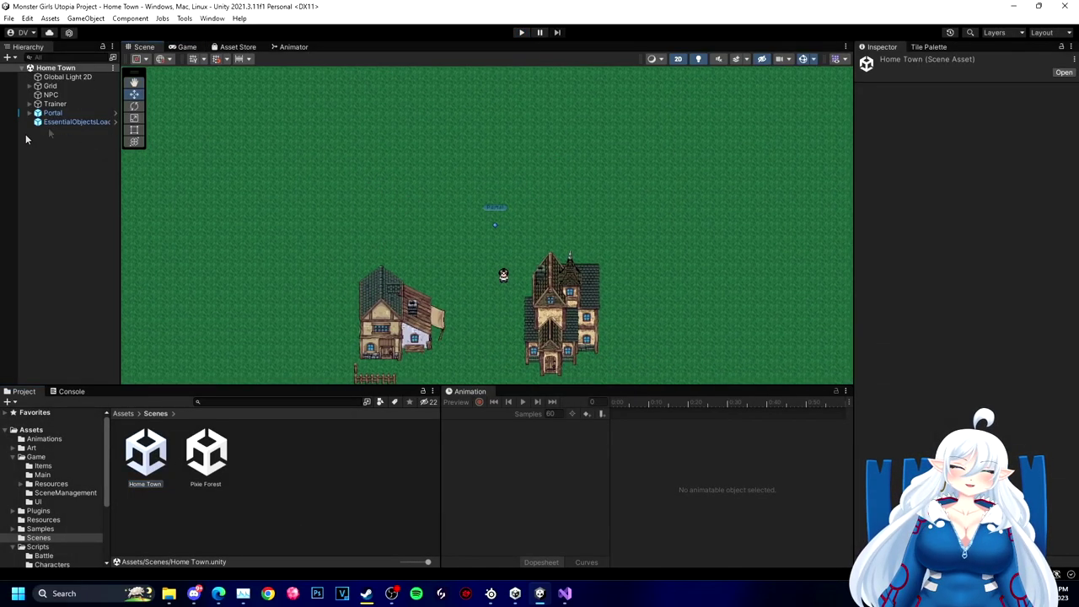
Step: Duplicate the Home Town portal and place the copy to its left, at about X -2.74, Y 13.98
click(53, 113)
key(ctrl+d)
drag(494, 206, 314, 207)
click(294, 264)
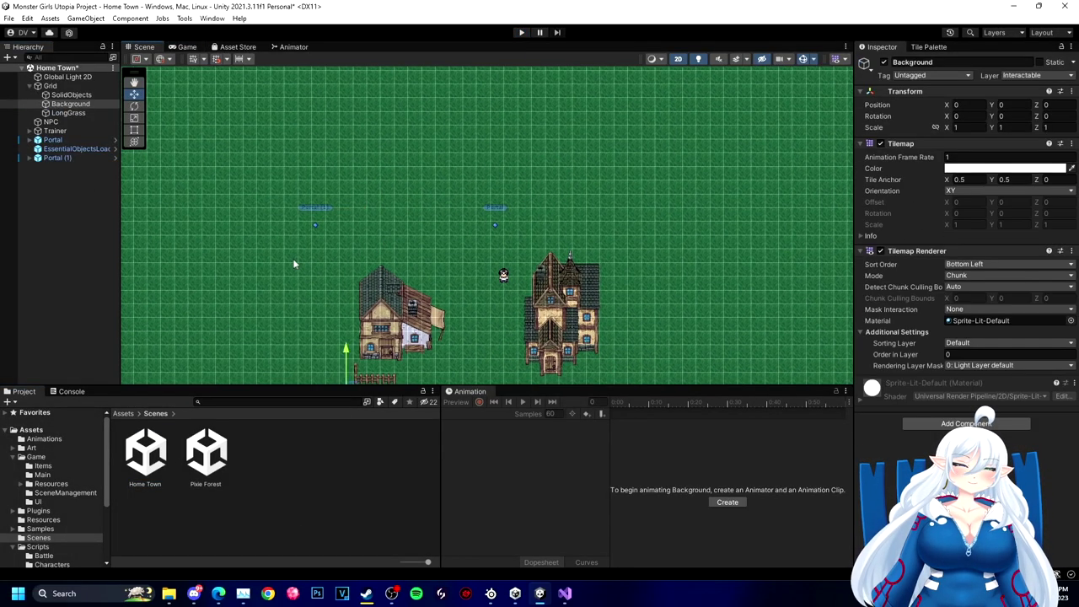
click(314, 209)
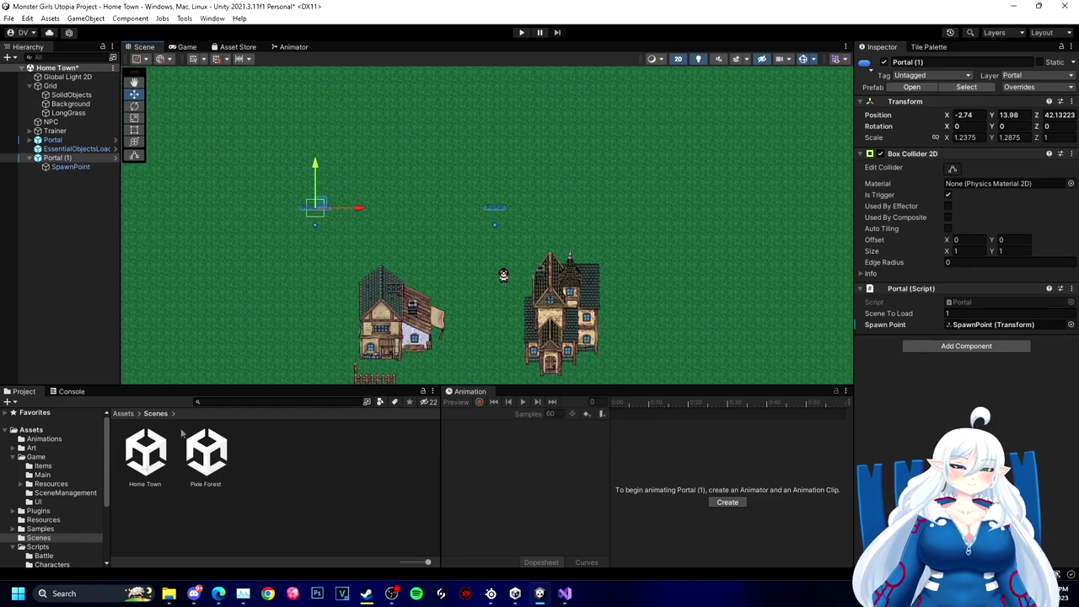
key(ctrl+p)
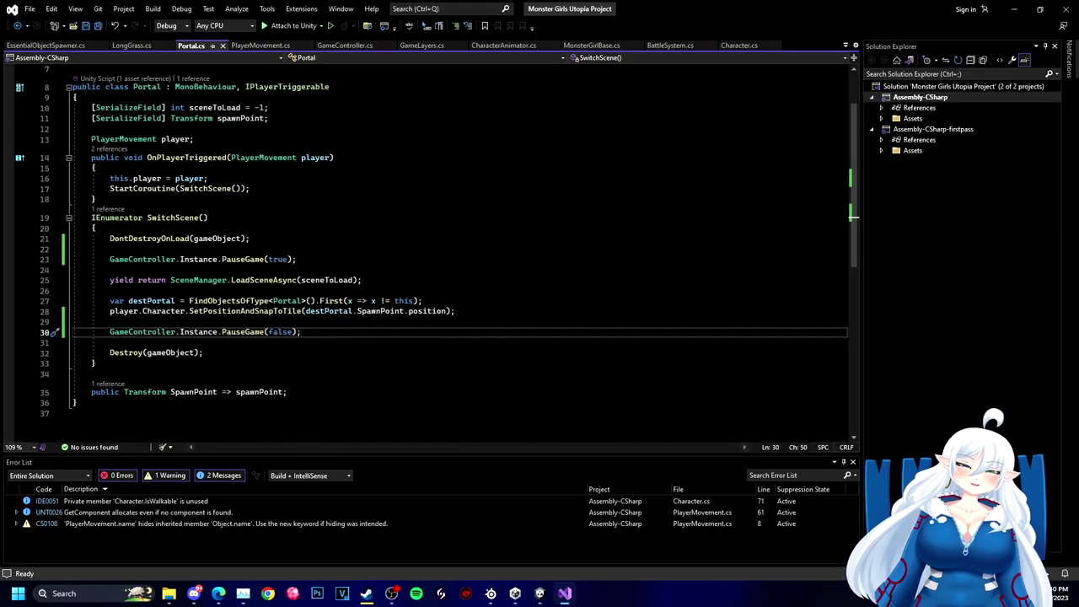
Step: Below the Portal class in Portal.cs, declare public enum DestinationIndentifier {A, B, C, D, E} and save the script
scroll(187, 393, down, 2)
click(187, 340)
key(Return)
key(Return)
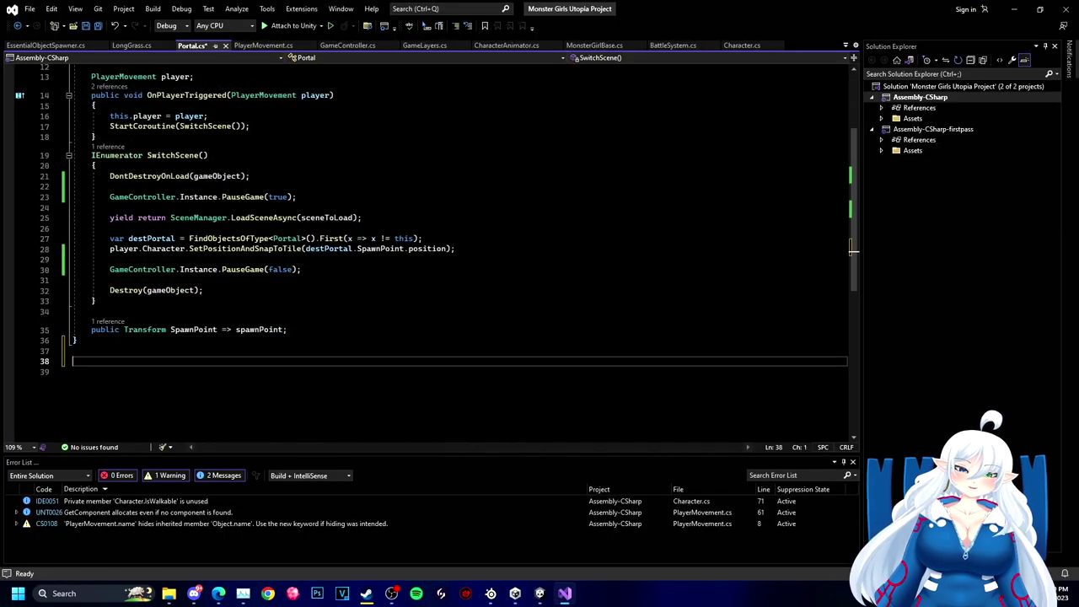
text(public enum DestinationInde)
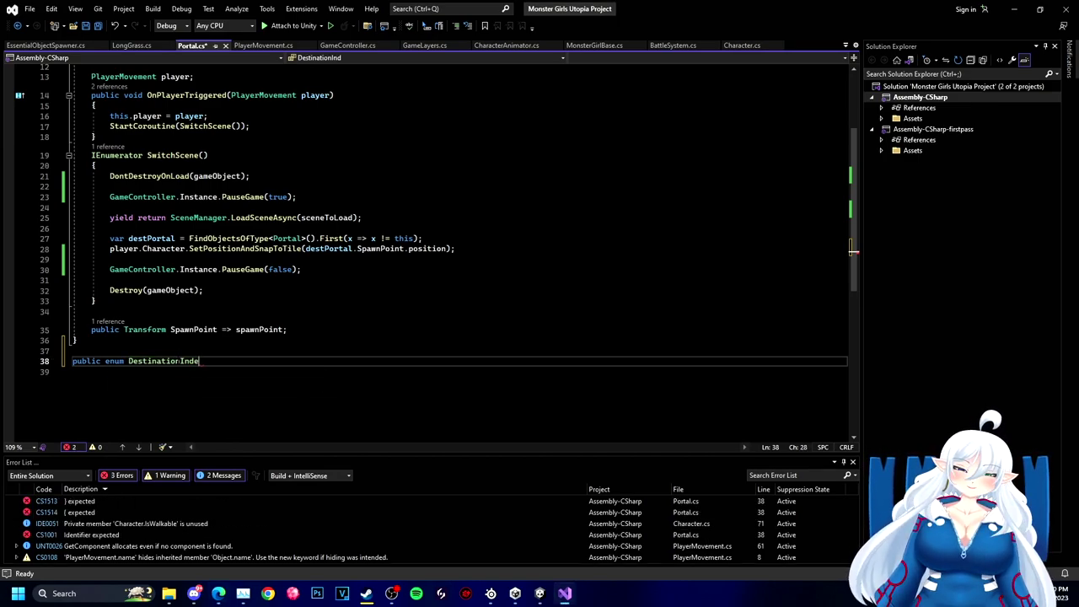
text(ntifier {)
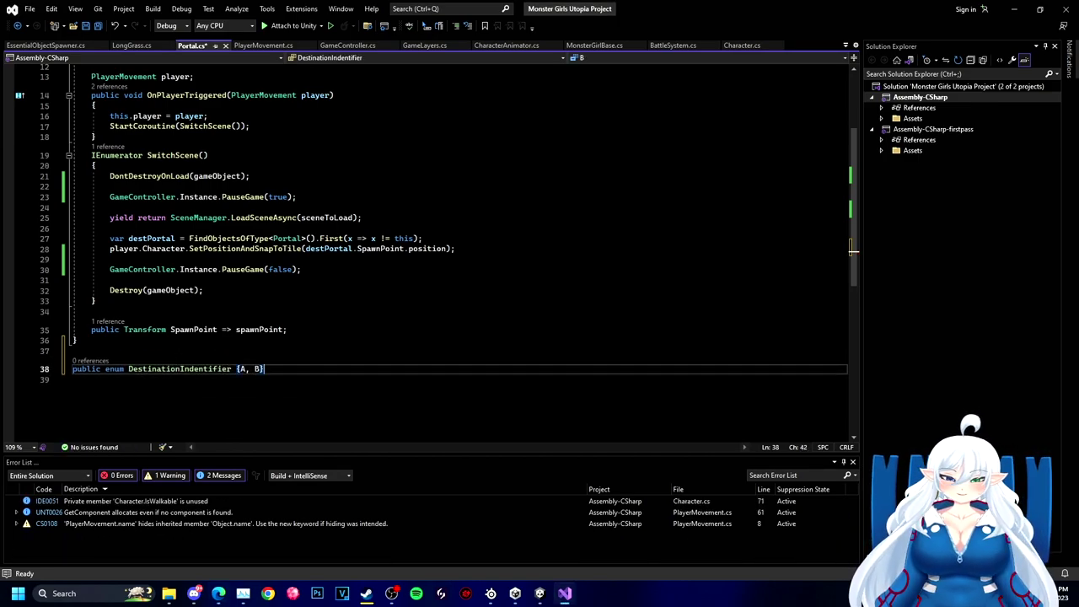
text(A, B, C, D, E)
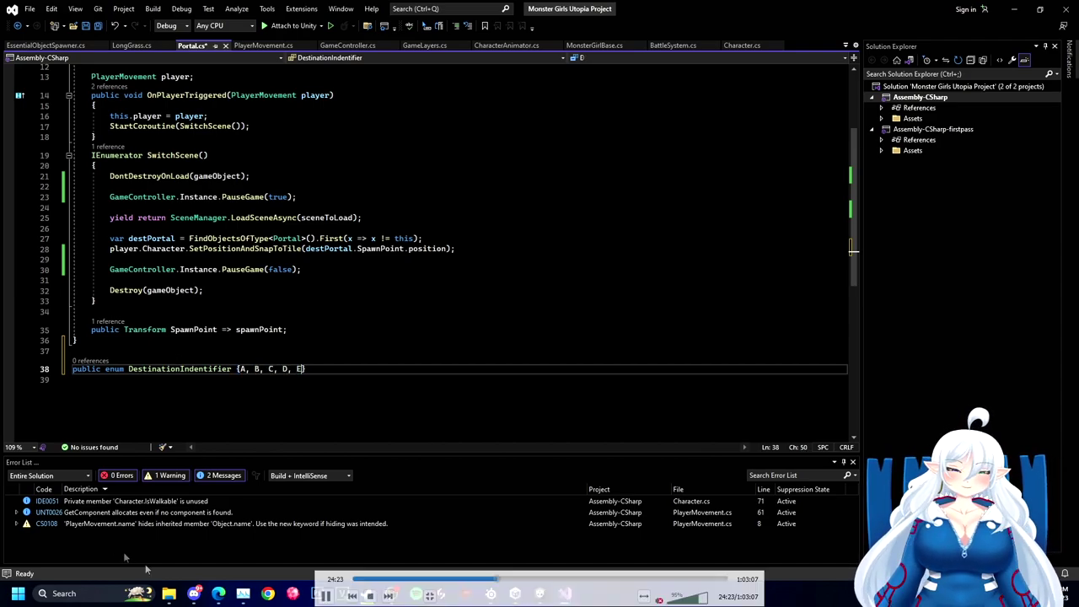
text(})
key(ctrl+s)
Step: Add a serialized DestinationIndentifier field named destinationPortal below sceneToLoad and save Portal.cs
scroll(244, 376, up, 4)
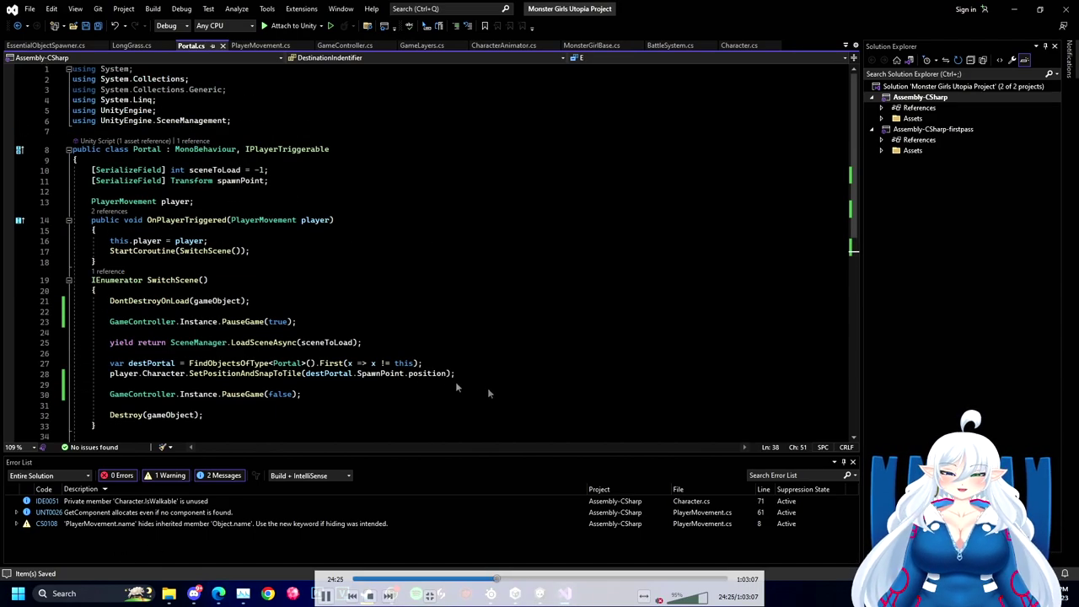
click(295, 170)
key(Return)
text([SerializeField] )
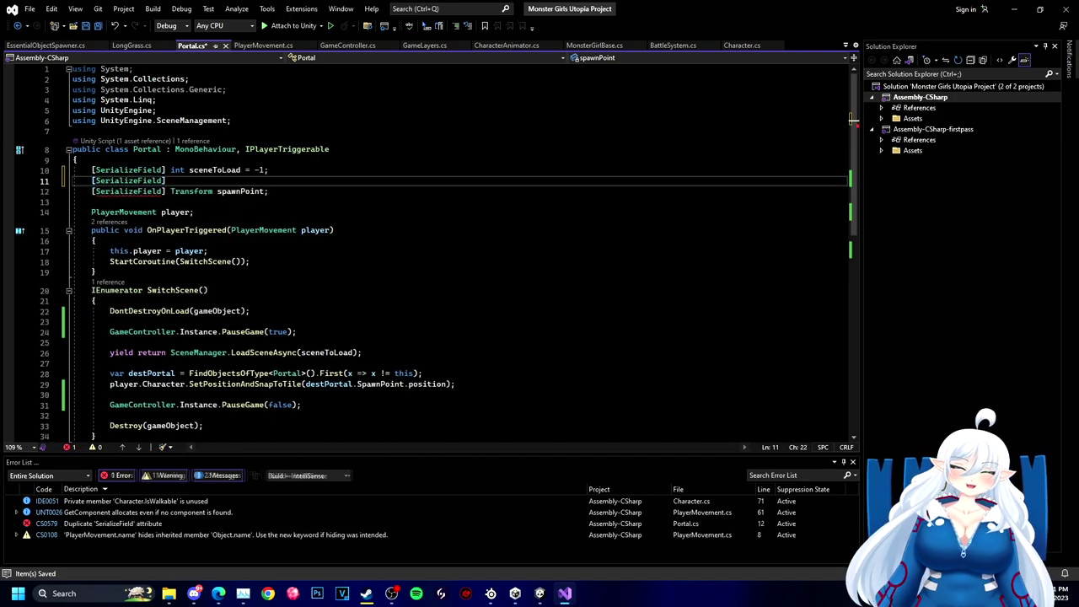
text( DestinationIndentifier)
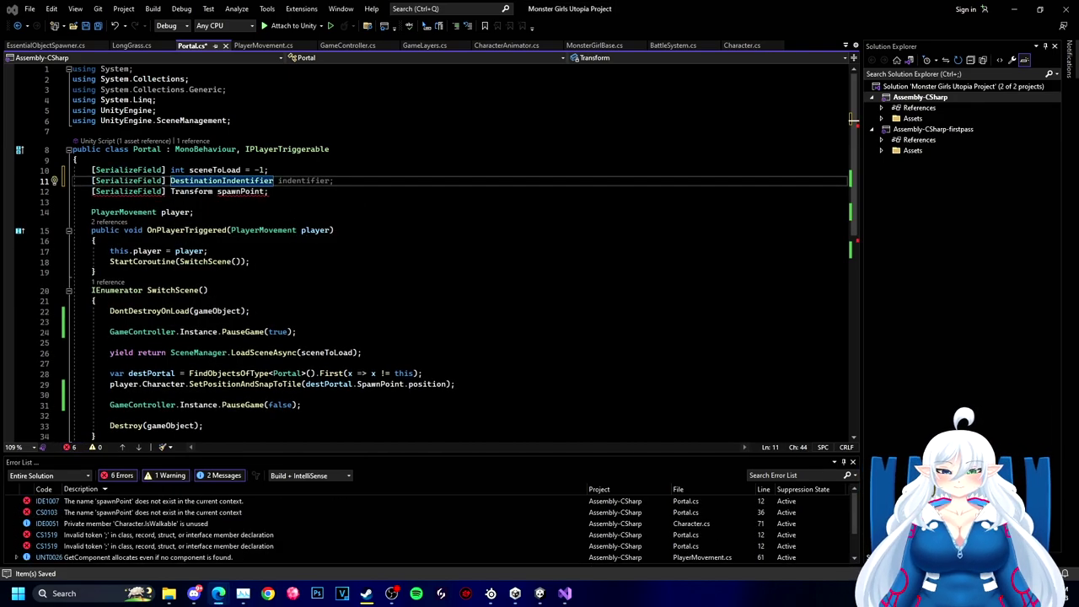
text( destinationPortal)
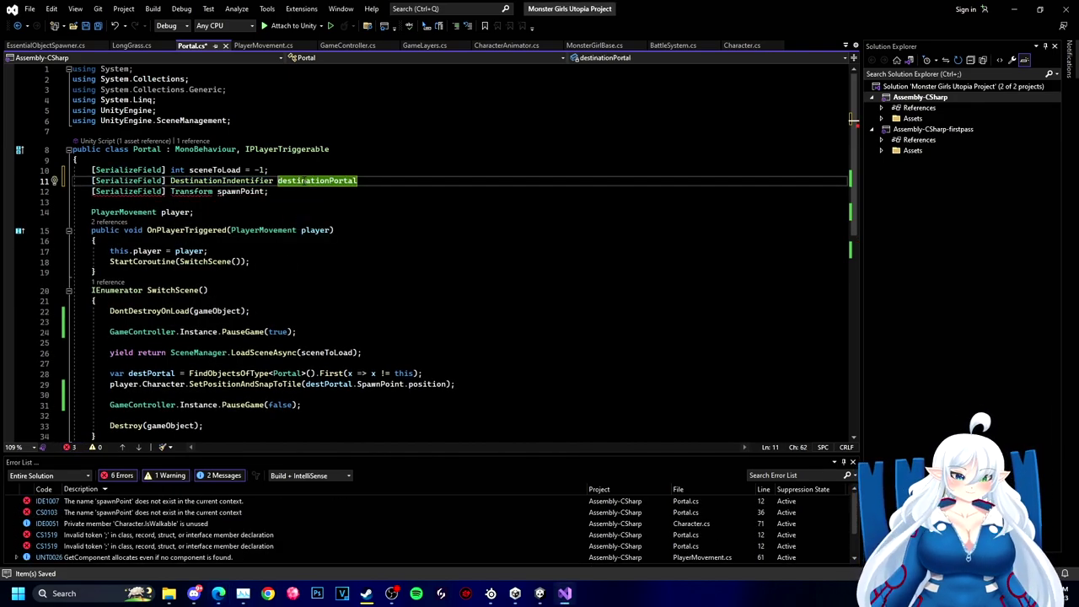
text(;)
click(564, 593)
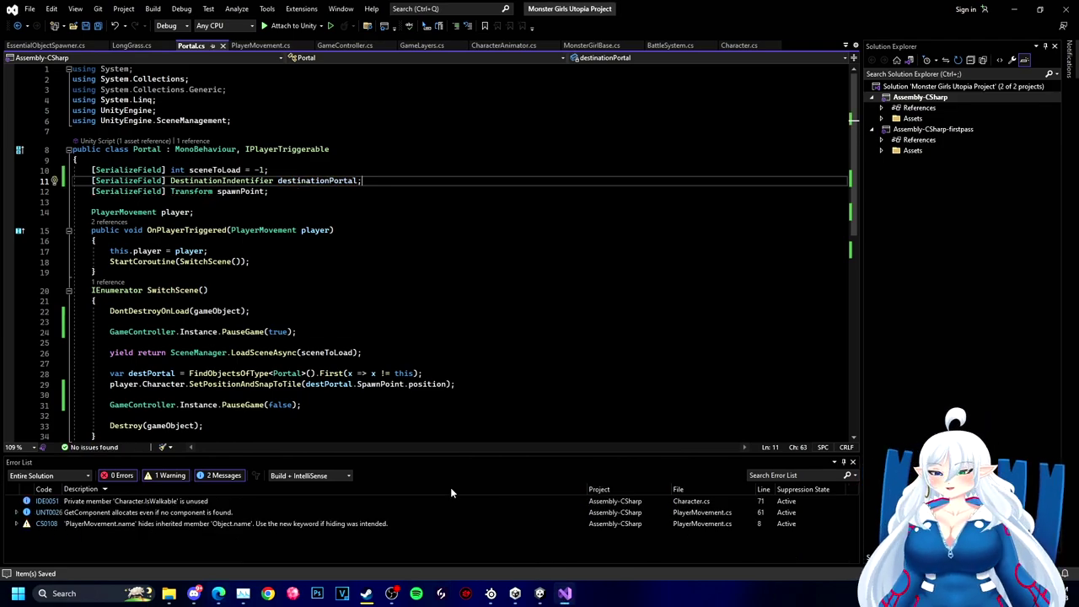
Step: Return to Unity and set the Destination Portal of Home Town's duplicated portal to B
click(541, 593)
click(318, 211)
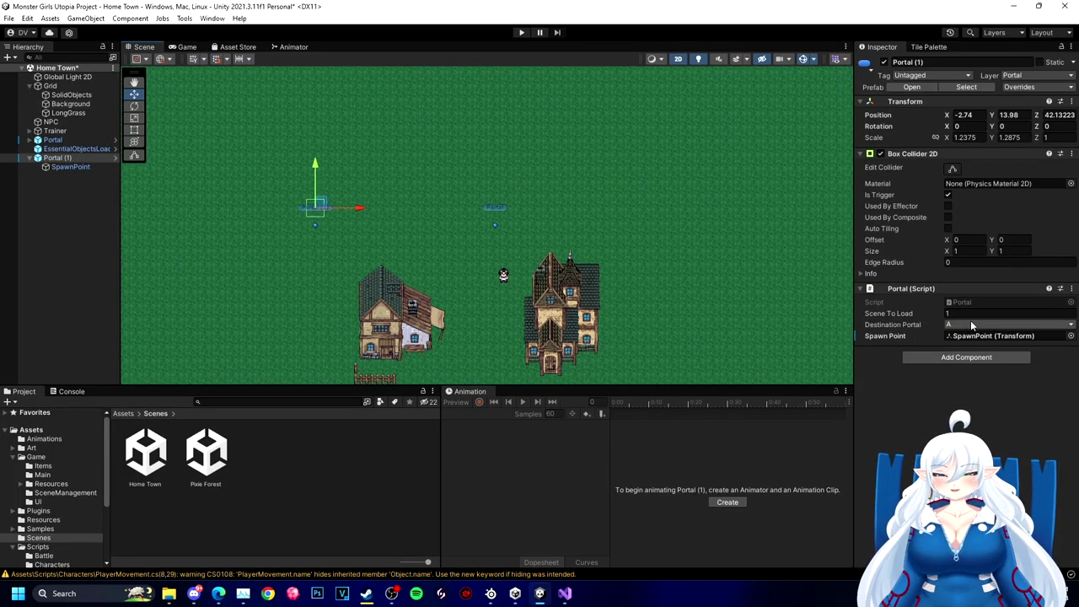
click(970, 324)
click(972, 350)
Step: Save Home Town, and in the Pixie Forest scene set the duplicated portal's Destination Portal to B
double_click(208, 453)
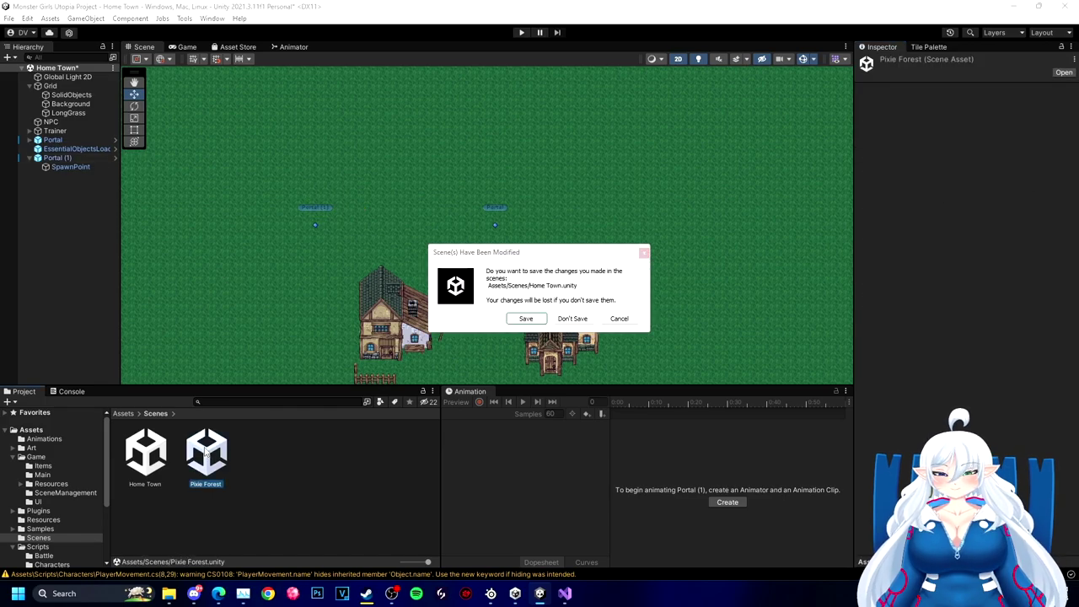
click(517, 318)
middle_drag(552, 369, 451, 136)
click(480, 195)
click(975, 324)
click(970, 350)
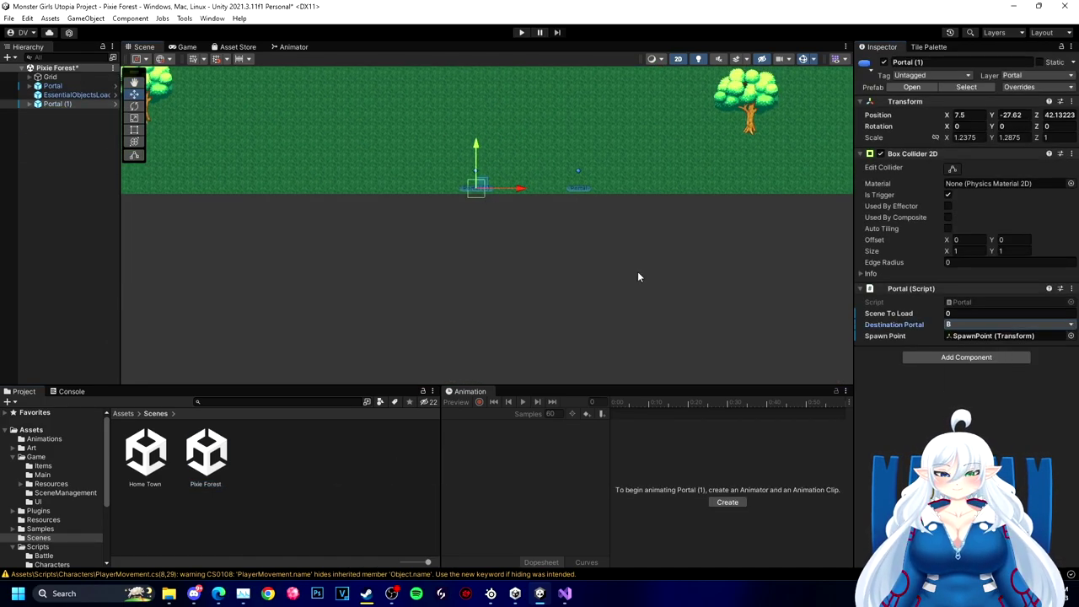
Step: Save the Pixie Forest scene with the duplicated portal's destination setting
click(637, 271)
key(ctrl+s)
middle_drag(463, 182, 441, 270)
click(116, 95)
click(10, 69)
right_click(85, 93)
click(67, 244)
key(alt+Tab)
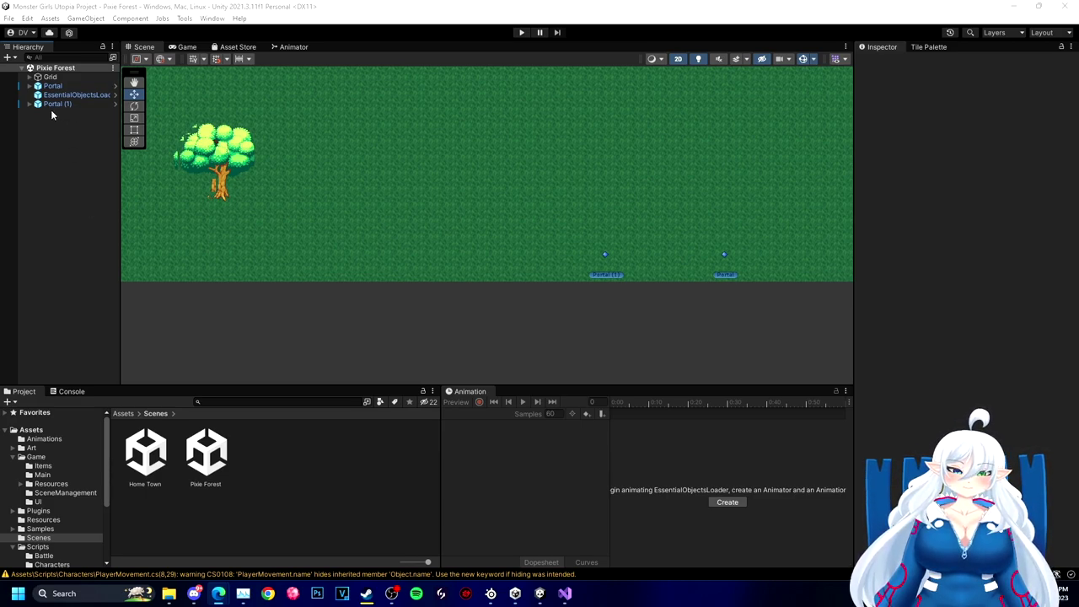
Step: Run the Pixie Forest scene, move the Player down near the two portals during a pause, and end play mode
middle_drag(393, 164, 335, 282)
scroll(336, 278, down, 5)
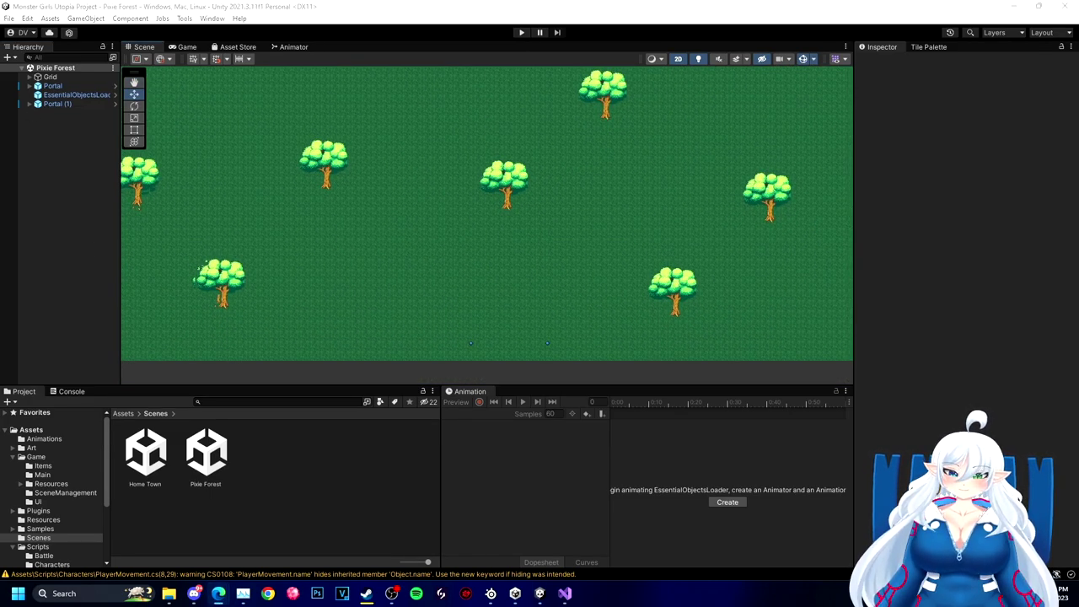
click(76, 94)
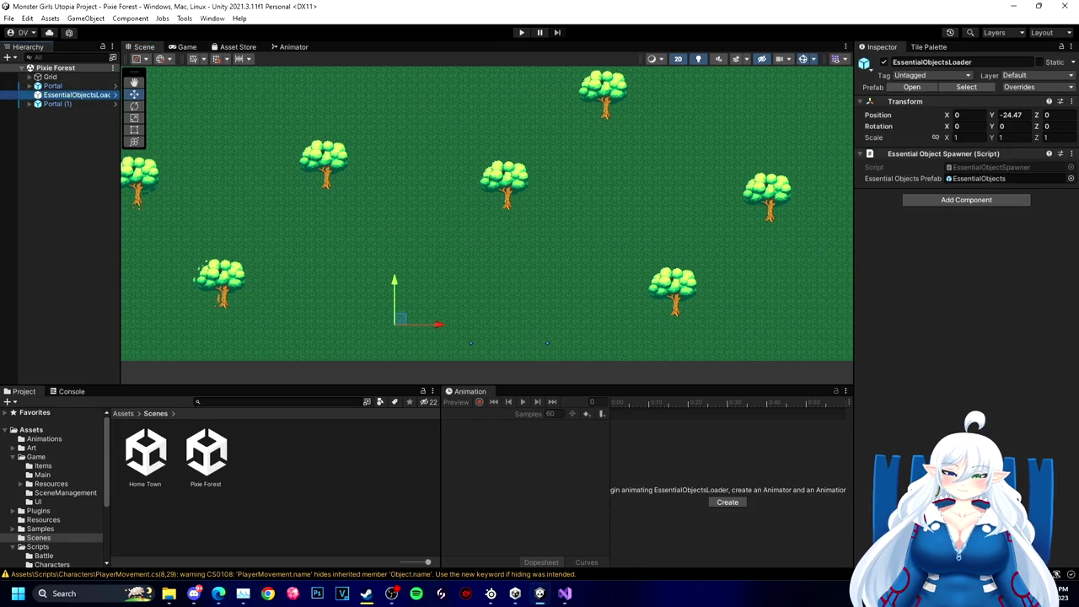
click(520, 32)
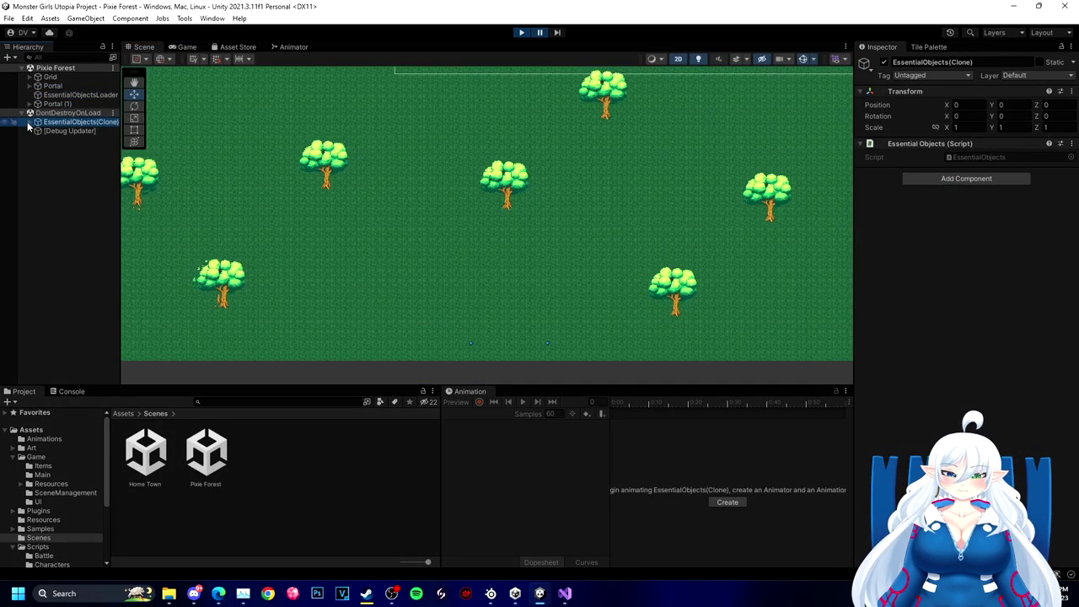
click(30, 122)
click(62, 131)
scroll(430, 185, down, 4)
middle_drag(501, 144, 491, 225)
drag(450, 89, 547, 306)
scroll(464, 284, up, 5)
middle_drag(464, 284, 467, 146)
click(540, 34)
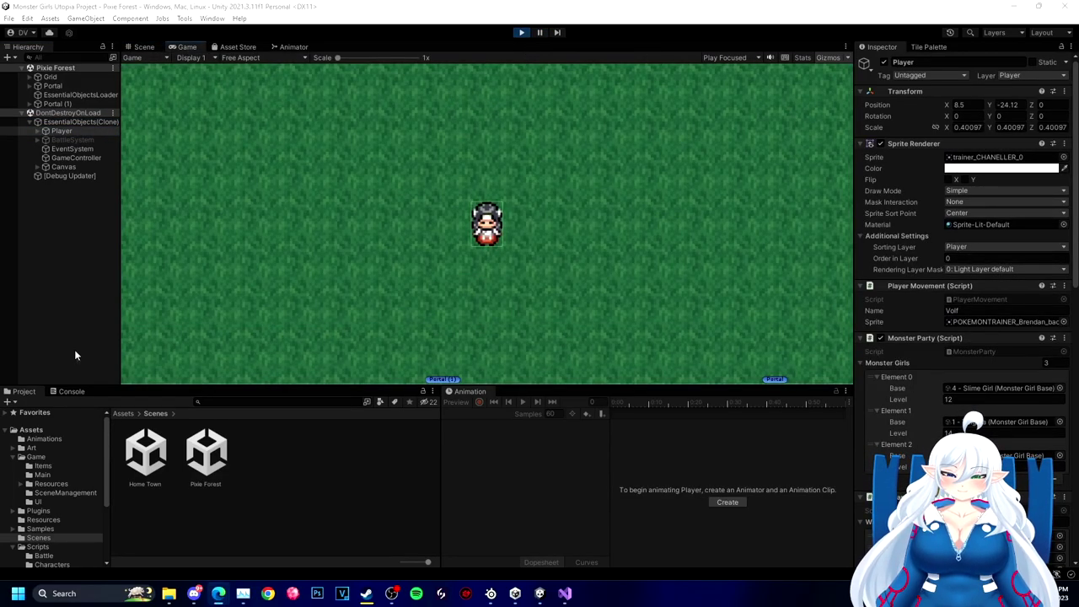
click(518, 33)
Step: In Portal.cs, append && x.destinationPortal == this.destinationPortal to the destPortal search condition and save the script
click(565, 593)
scroll(459, 270, down, 6)
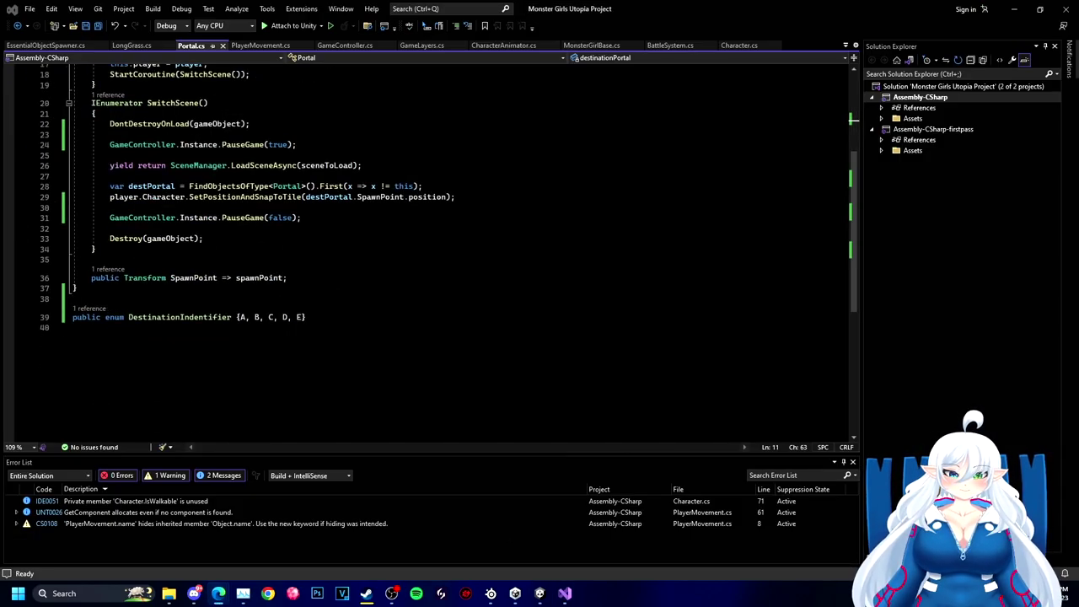
click(414, 185)
text(&& x.destinationPortal )
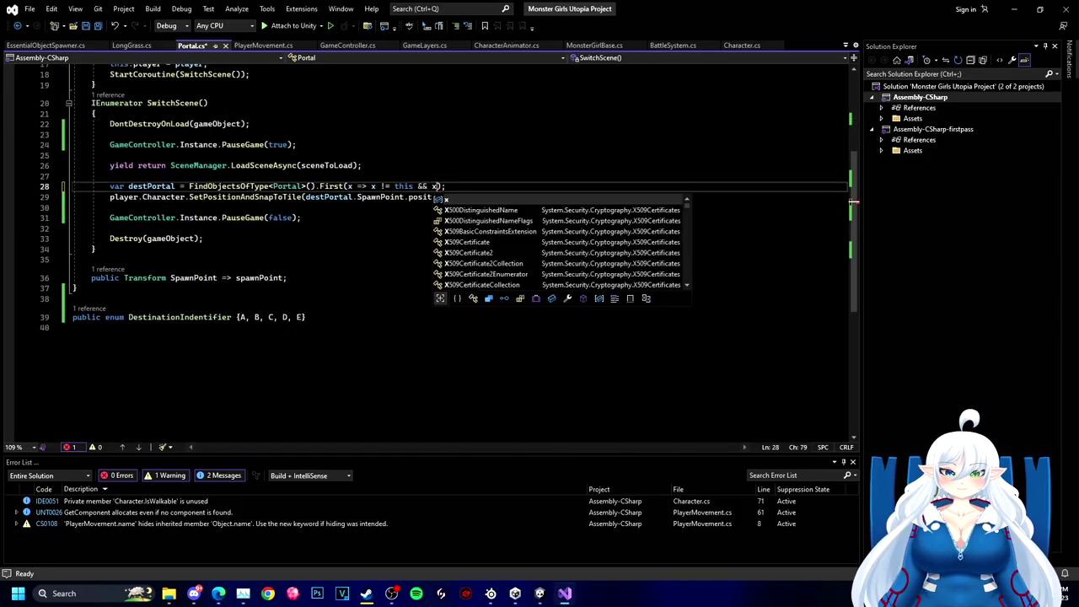
text(== this.destinationPortal)
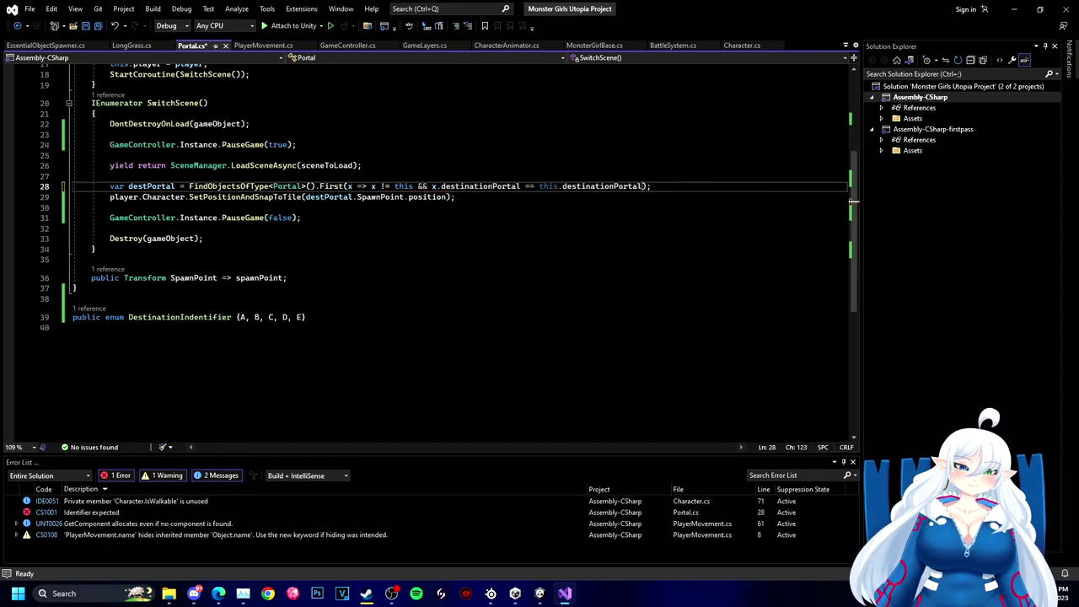
key(ctrl+s)
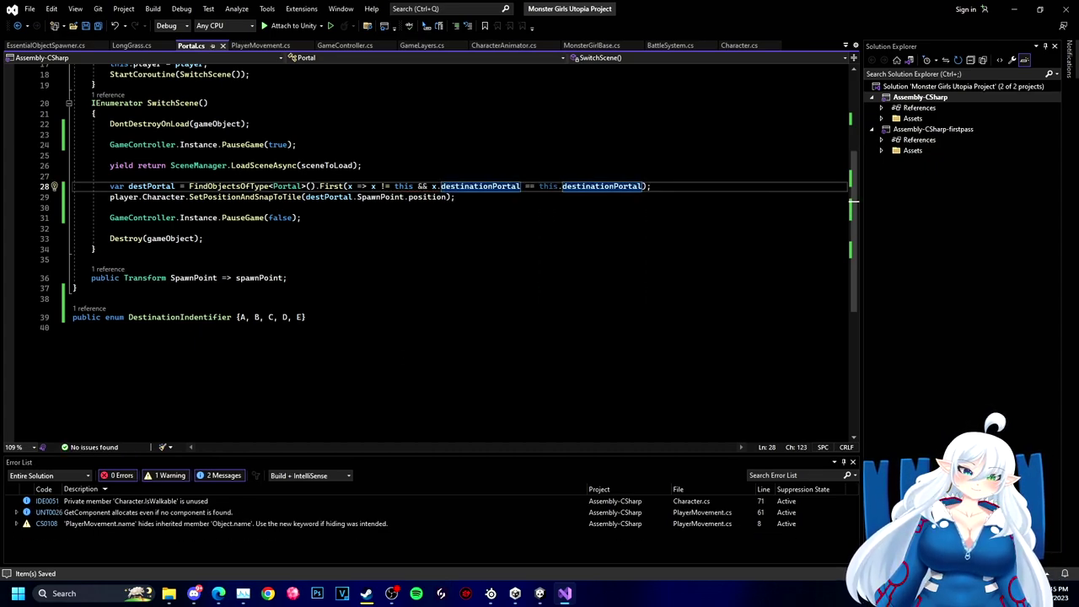
Step: Return to Unity, run Pixie Forest, pause the game and move the Player down near the scene's lower edge
click(540, 593)
click(520, 34)
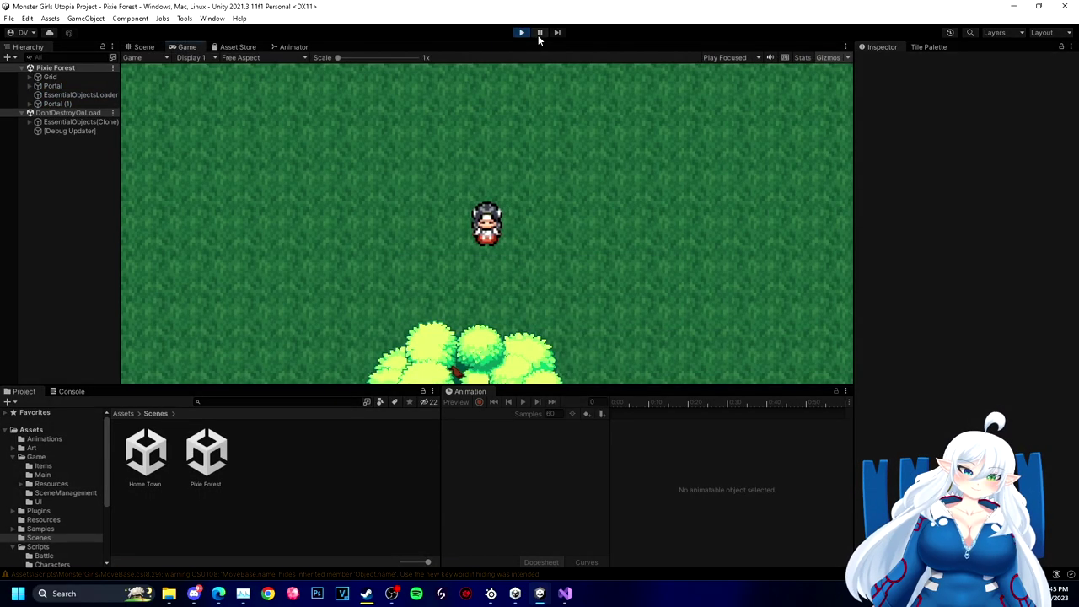
click(537, 35)
click(144, 48)
click(88, 123)
click(30, 122)
click(62, 132)
scroll(345, 155, down, 4)
drag(440, 78, 439, 316)
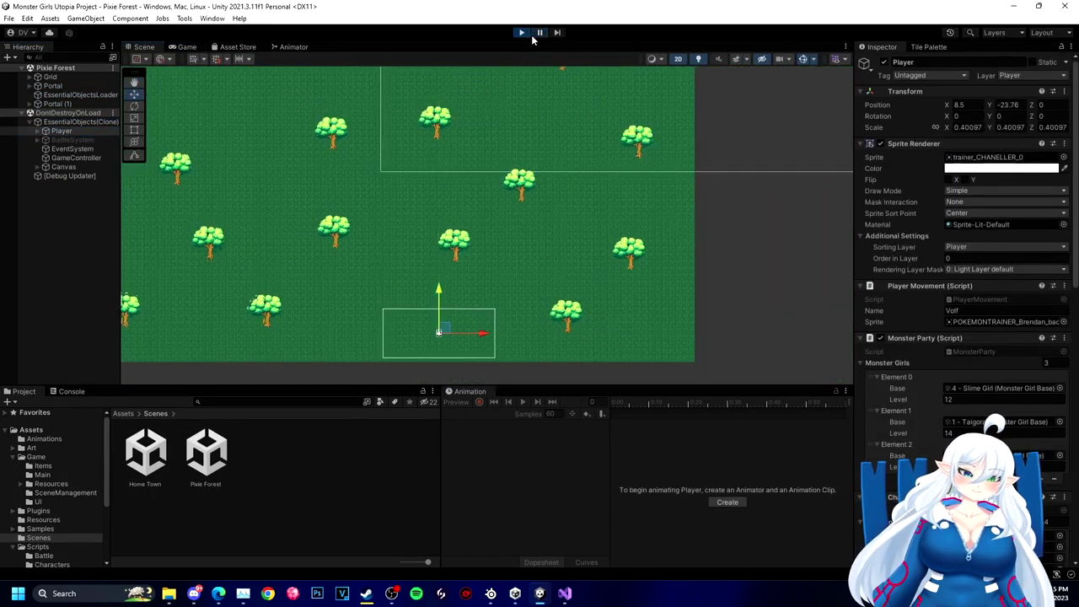
Step: Resume the game, walk the Player back and forth through the Pixie Forest and Home Town portals, and end play mode
click(537, 35)
key(Up)
key(Down)
key(Left)
key(Down)
key(Up)
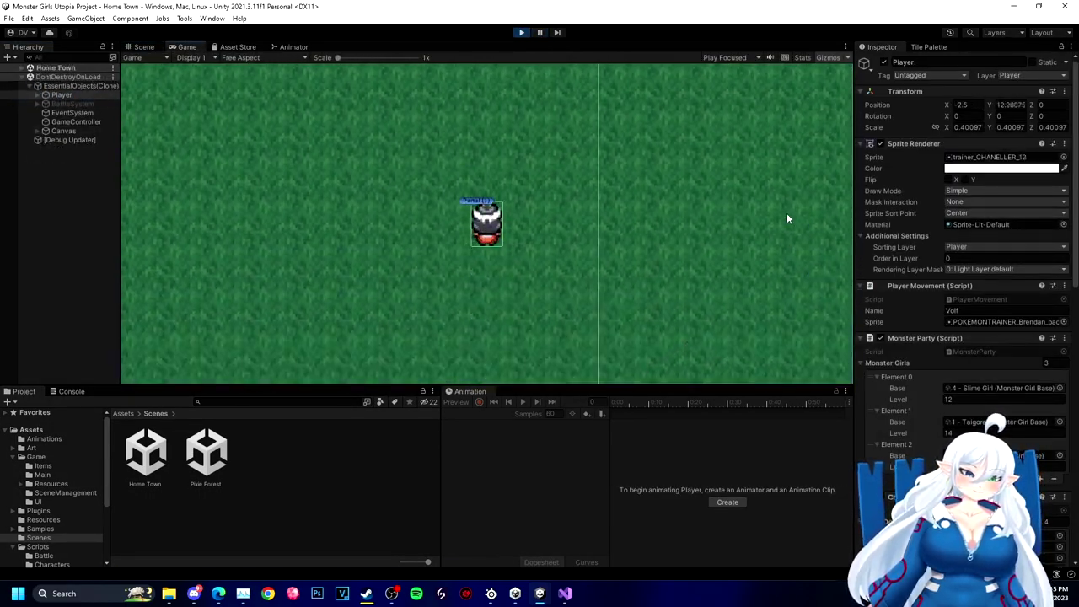
key(Down)
key(Up)
key(Down)
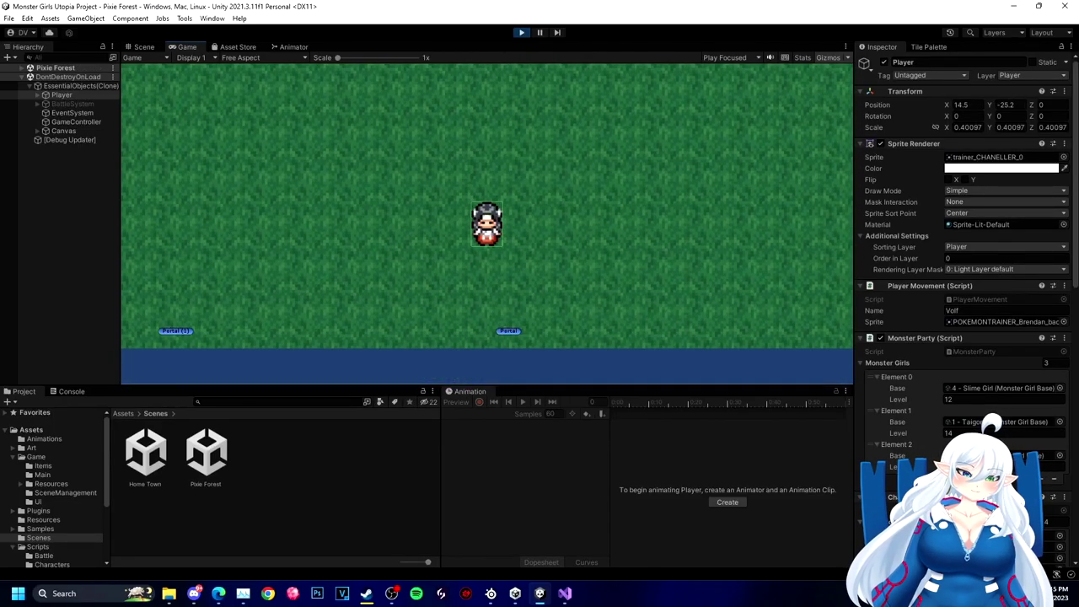
key(ctrl+p)
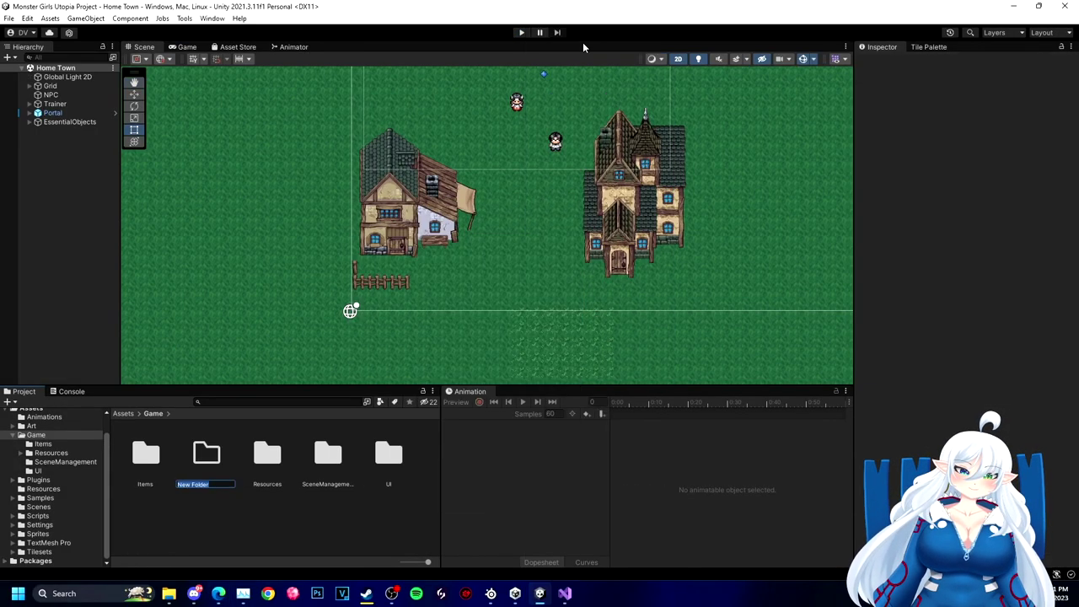
double_click(207, 455)
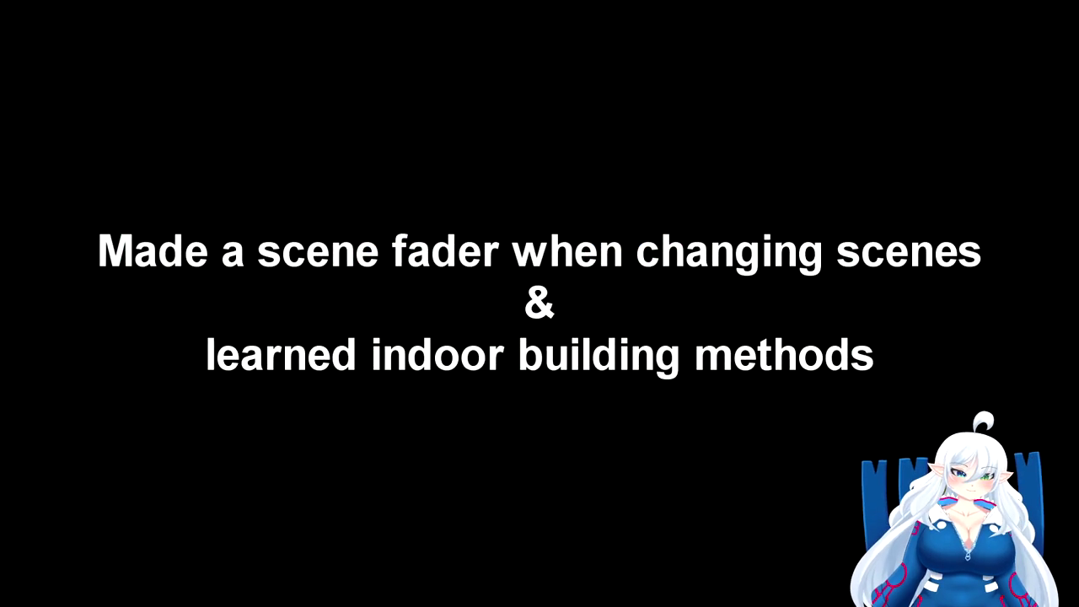
click(649, 432)
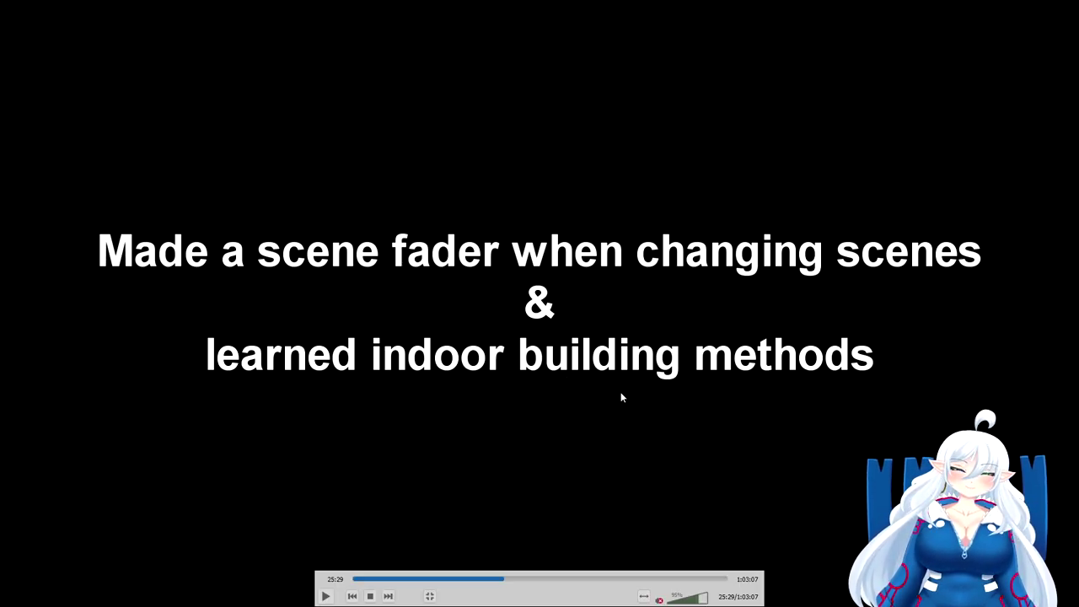
key(space)
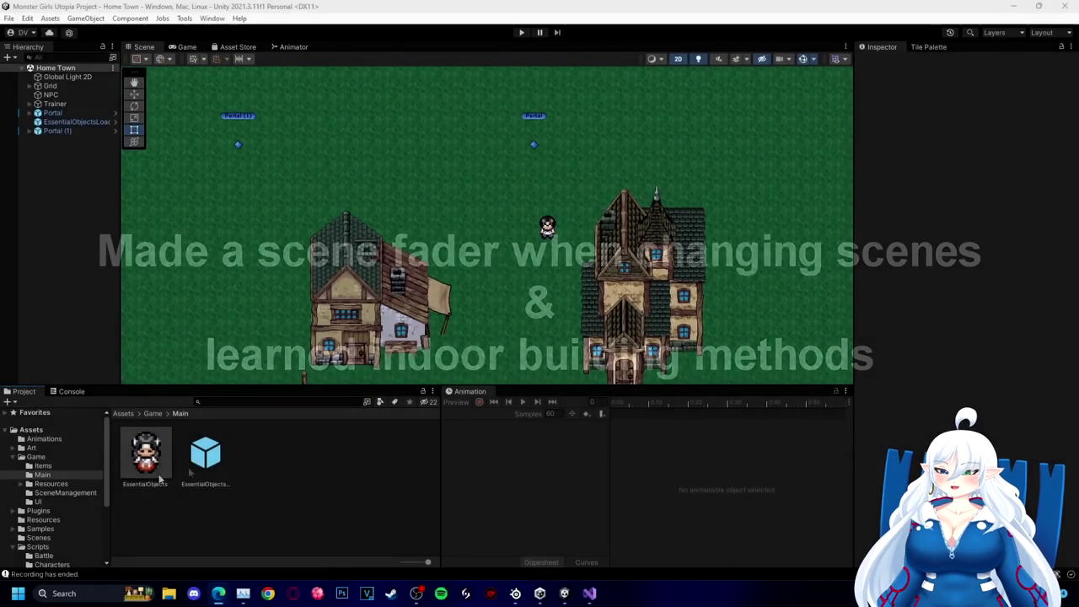
Step: Open the EssentialObjects prefab and add a UI Image named Fader under its Canvas
double_click(147, 466)
scroll(67, 320, down, 5)
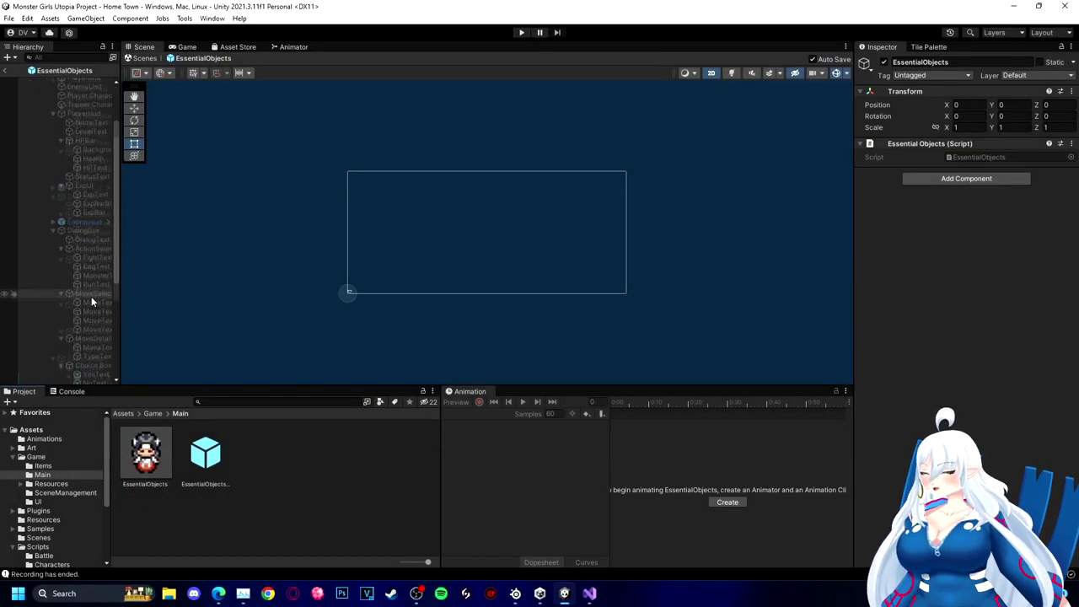
click(63, 362)
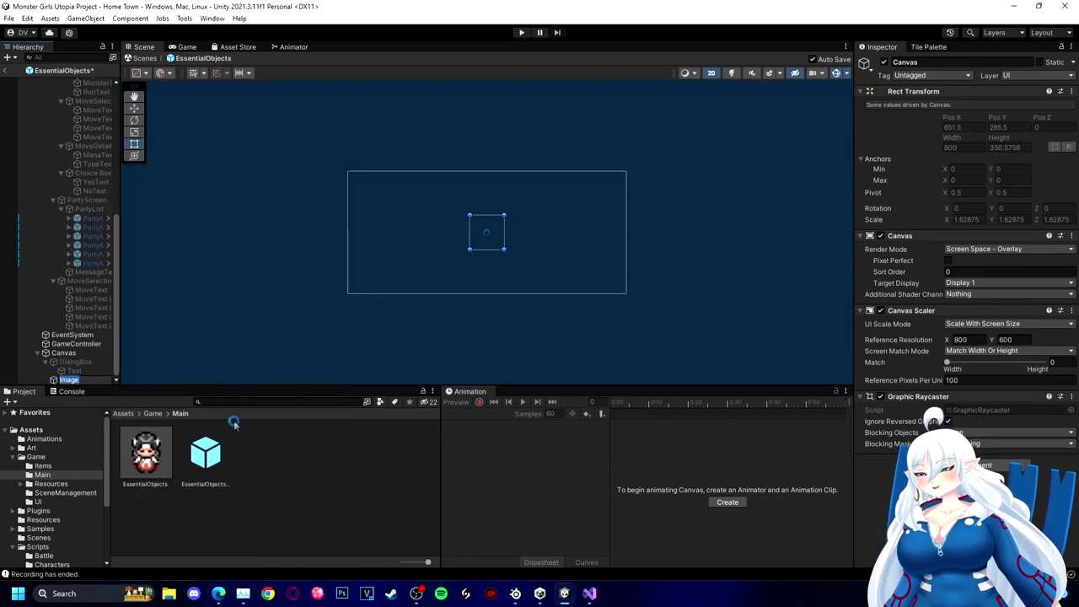
text(Fader)
key(Return)
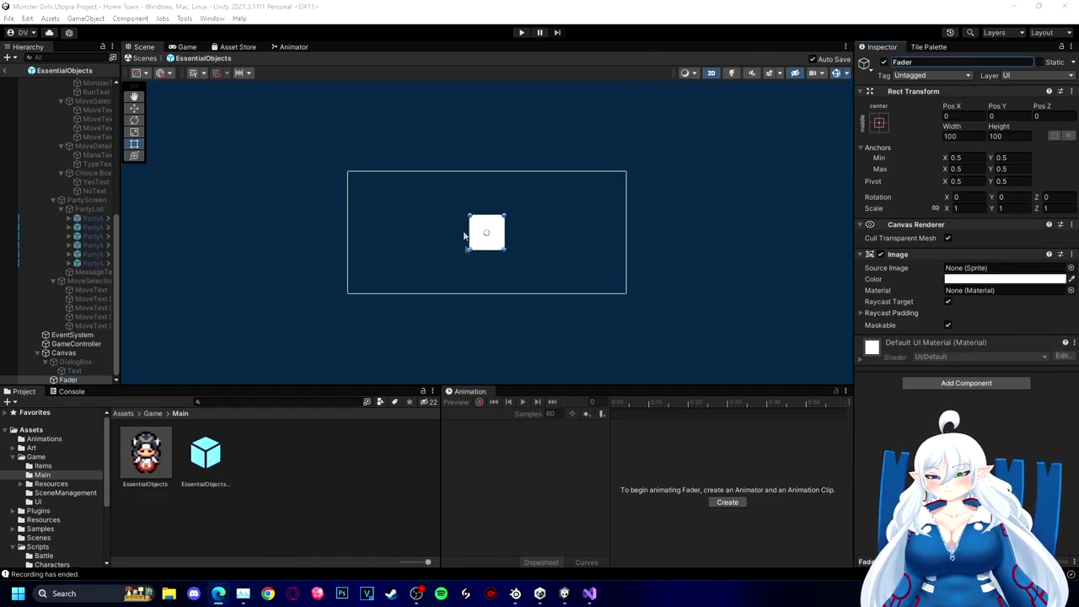
Step: Try to resize the Fader image to cover the whole canvas with stretch anchors, and undo the changes
drag(469, 215, 347, 171)
drag(505, 248, 626, 292)
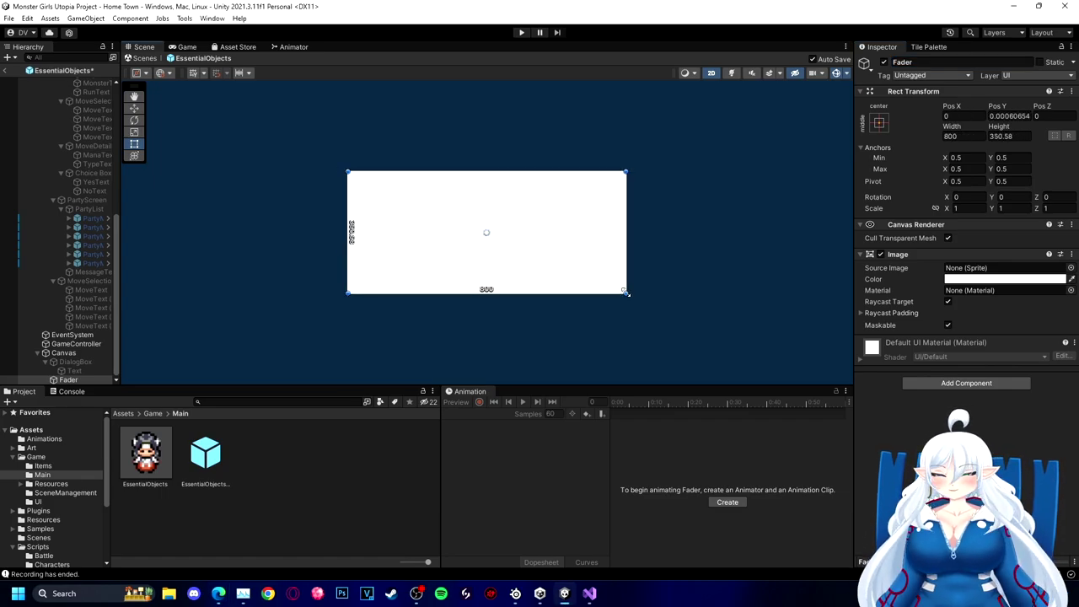
click(878, 122)
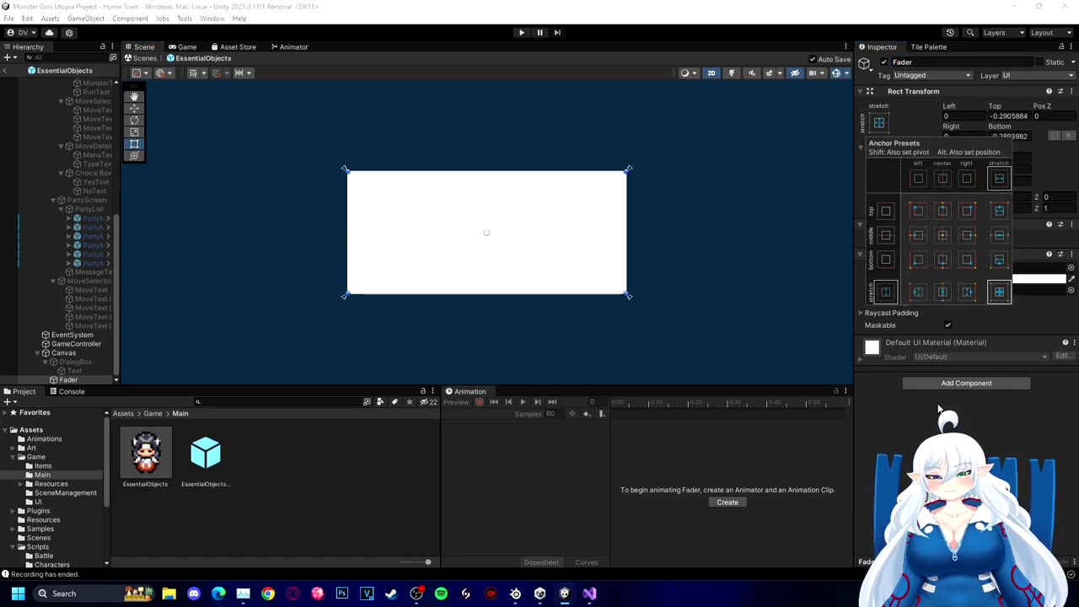
click(998, 292)
click(726, 370)
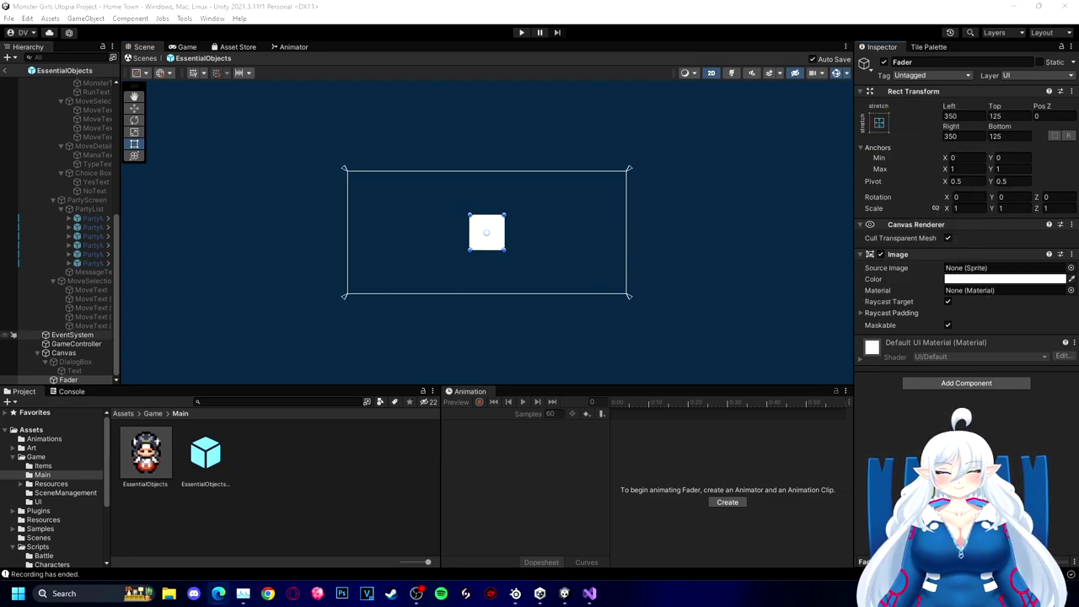
key(ctrl+z)
key(ctrl+z)
key(ctrl+z)
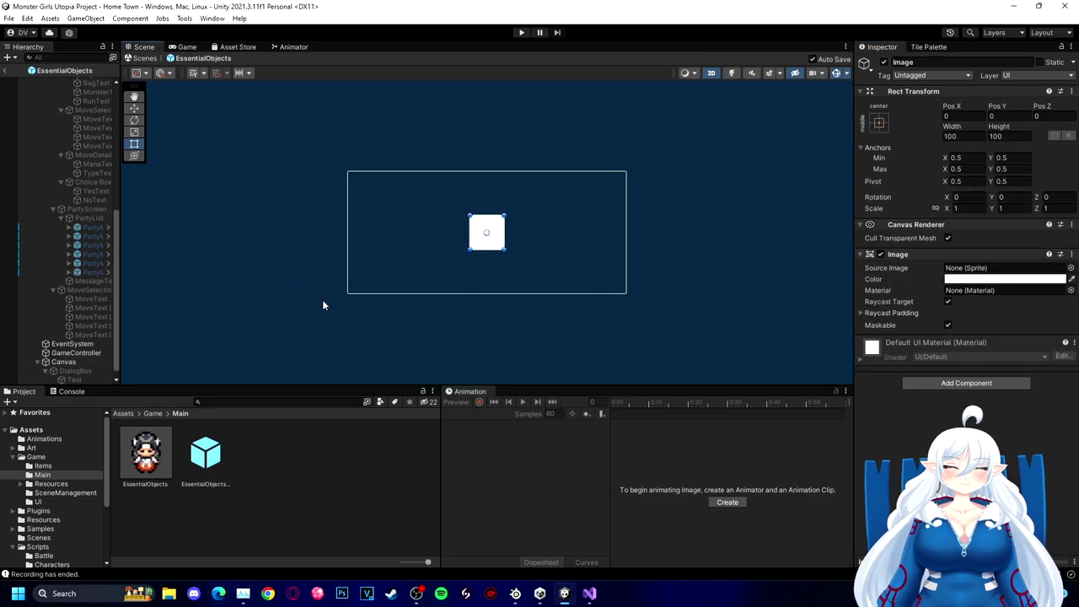
Step: Rename the canvas image as Fader, set its anchors to stretch both ways, and extend it to fill the canvas
text(er)
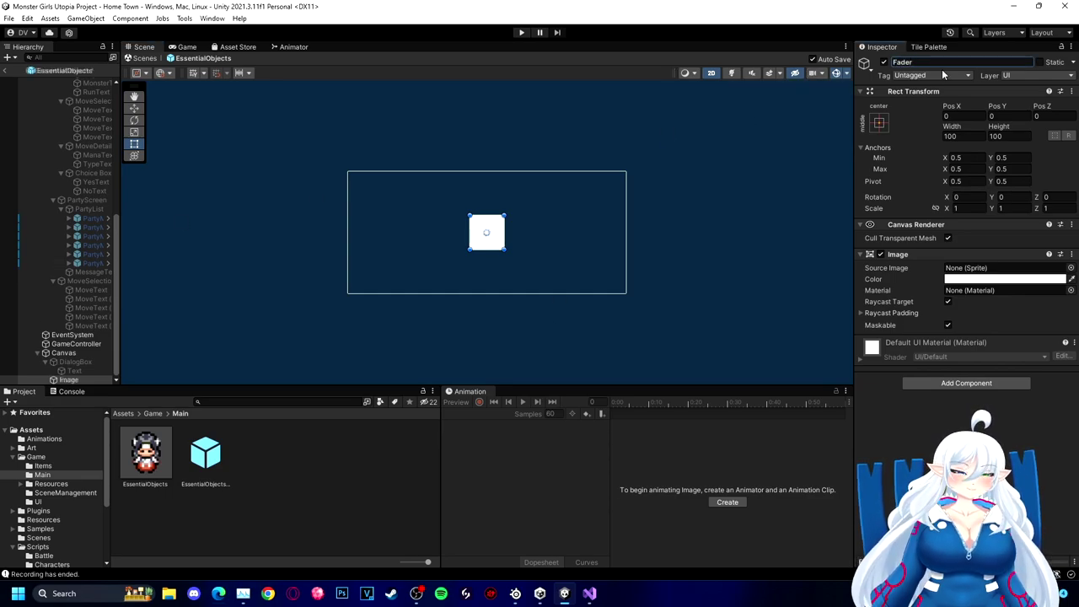
click(879, 123)
click(999, 293)
click(968, 295)
alt+click(998, 291)
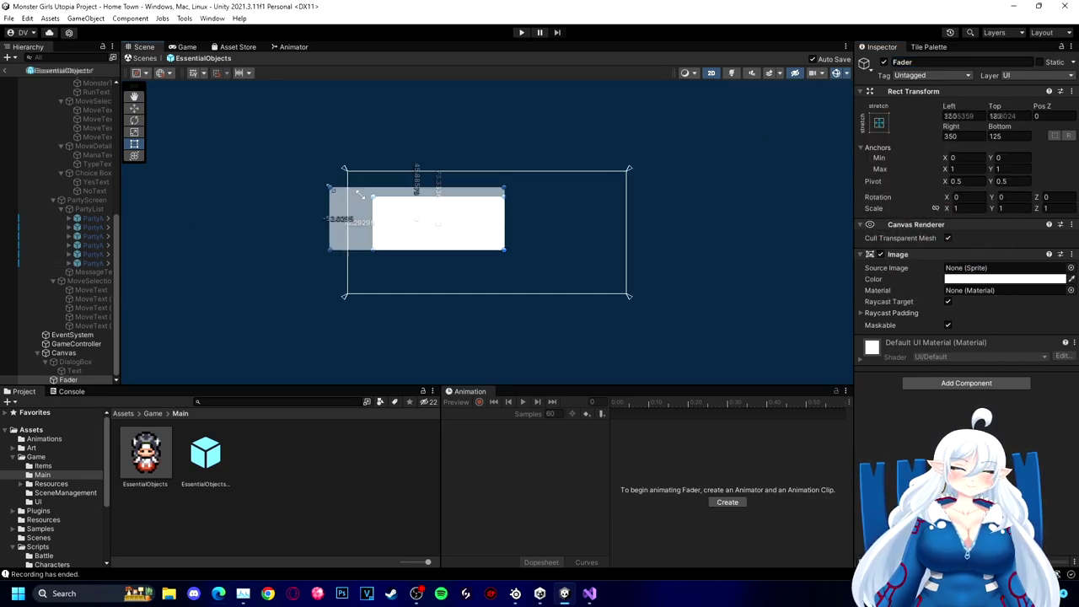
click(370, 466)
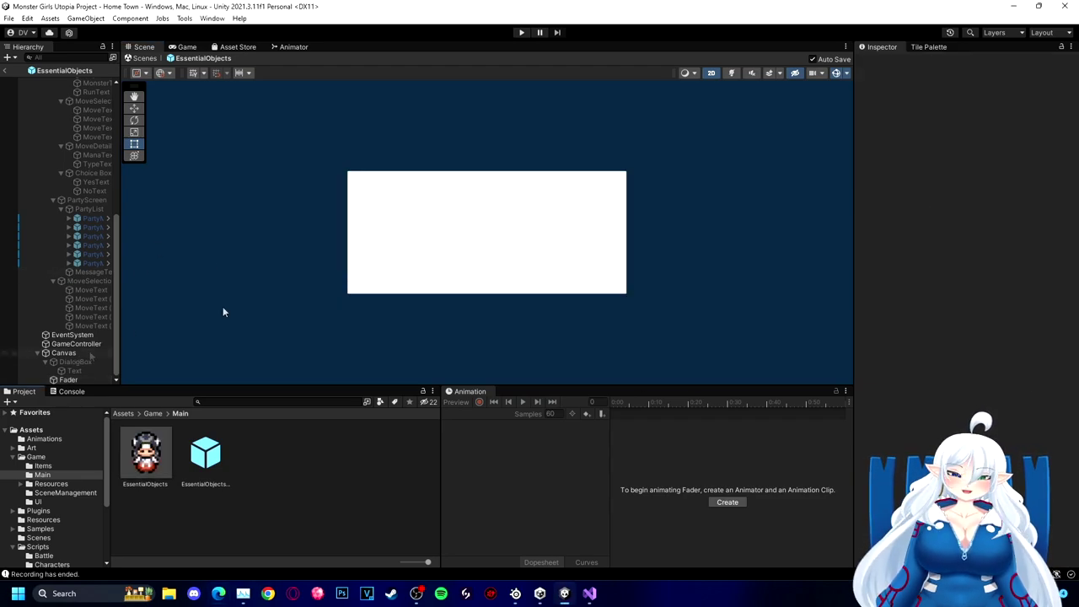
Step: Set the Fader's Image color to black with an alpha of 0
click(69, 381)
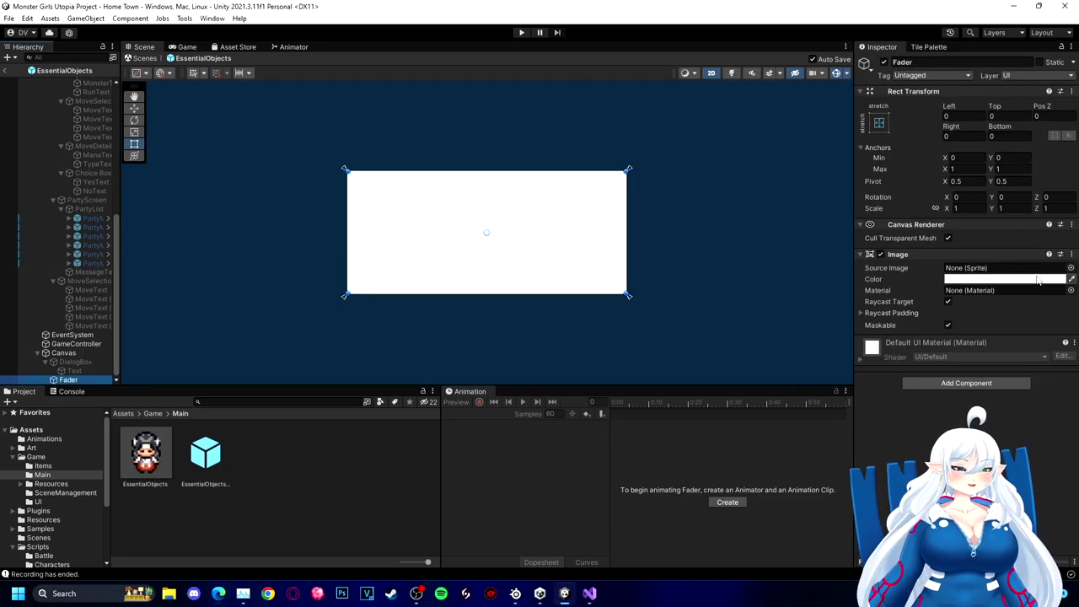
click(886, 433)
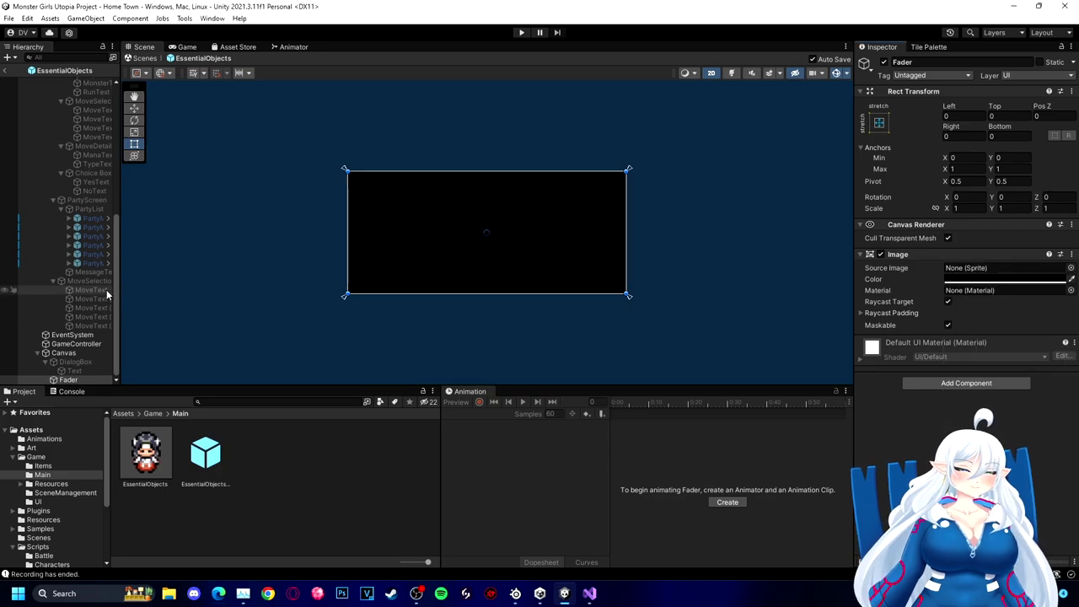
click(1003, 279)
drag(1030, 495, 954, 494)
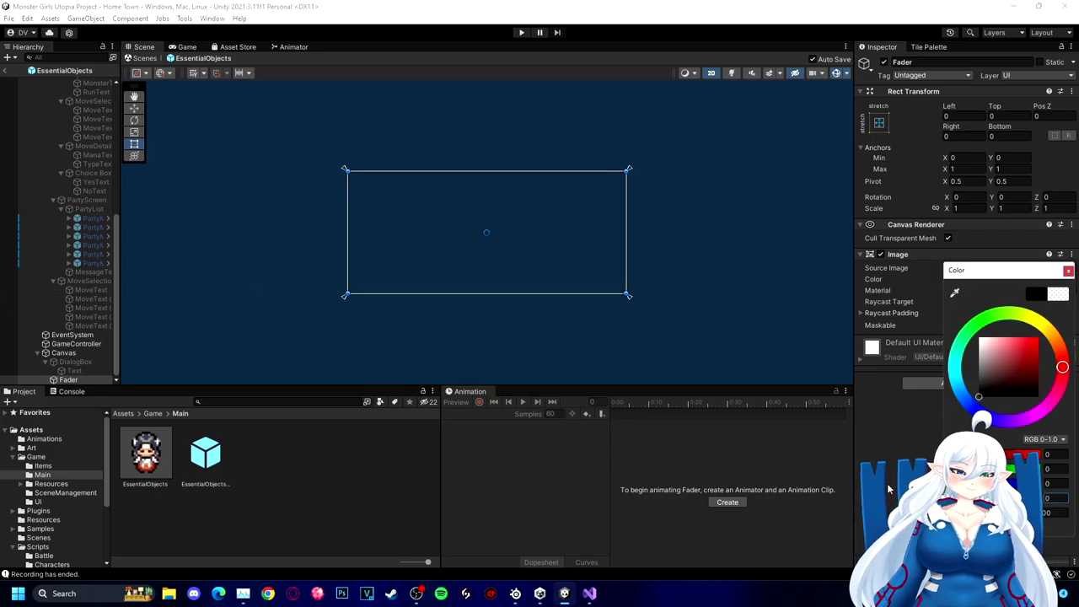
click(893, 438)
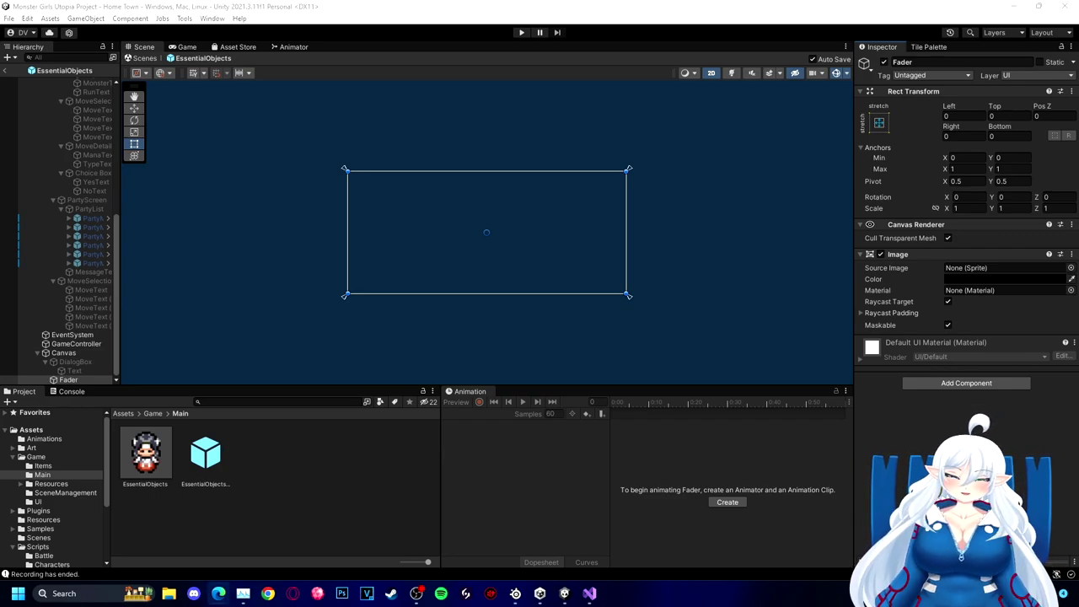
Step: Create a C# script named Fader in the Scripts/Core folder and open it in Visual Studio
scroll(51, 471, down, 2)
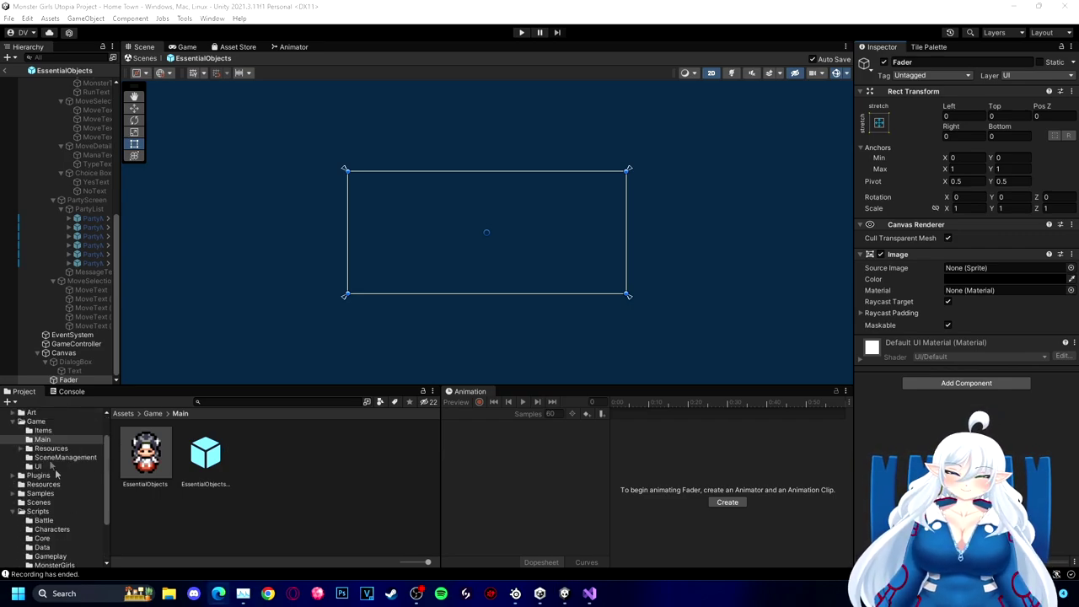
click(36, 421)
click(38, 510)
click(41, 537)
right_click(325, 494)
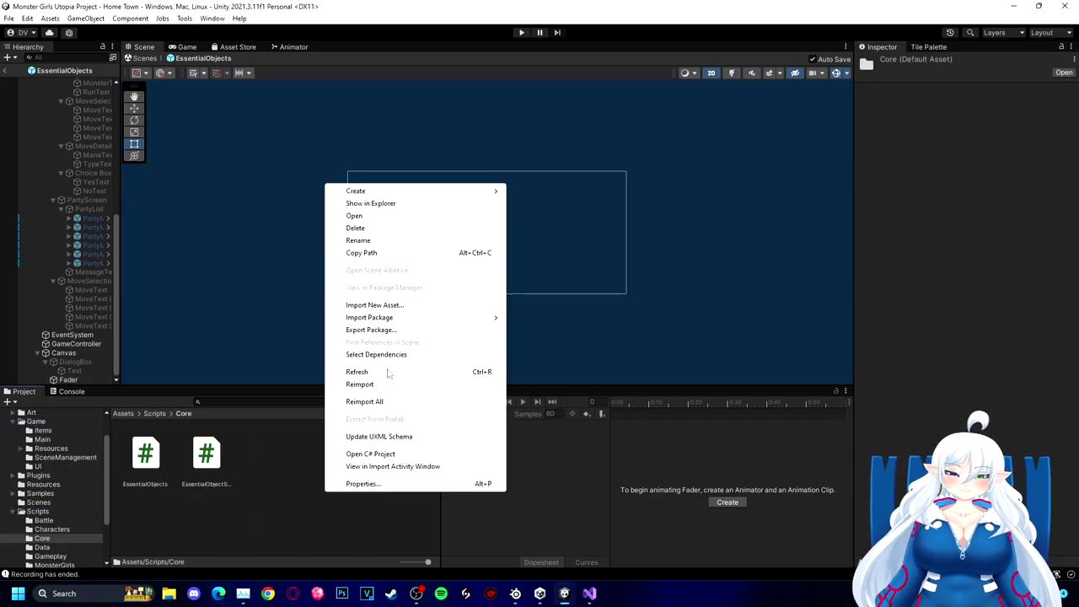
click(563, 56)
text(Fader)
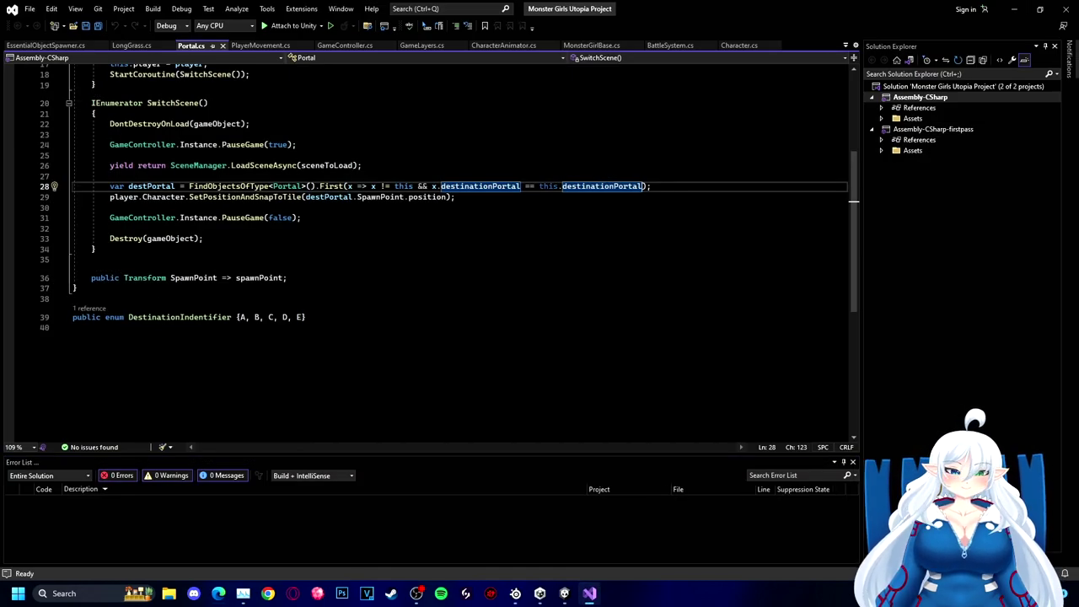
click(565, 593)
double_click(267, 453)
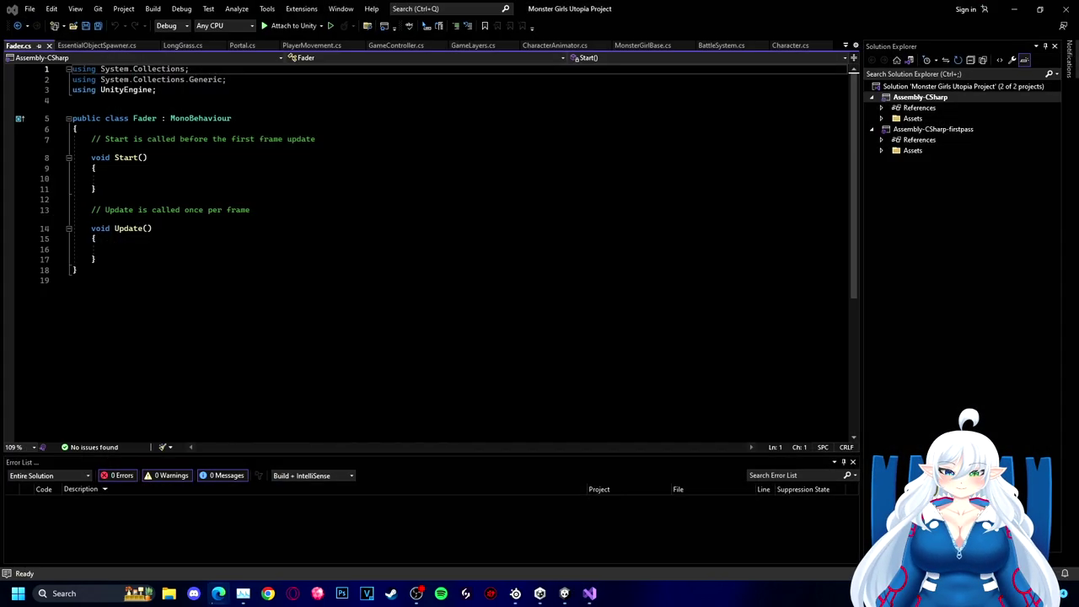
Step: Remove the default Start and Update methods from the Fader class and declare an Image field named image, using the UnityEngine.UI namespace
drag(98, 259, 77, 129)
key(BackSpace)
key(Return)
text(ImageConversion image;)
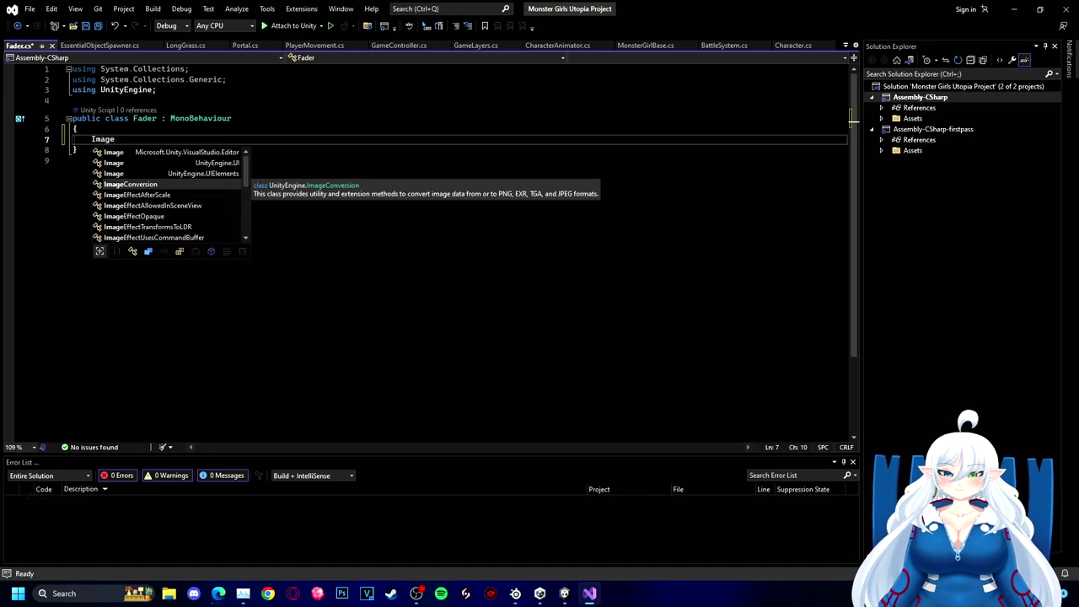
click(162, 139)
key(BackSpace)
key(BackSpace)
key(BackSpace)
key(BackSpace)
right_click(99, 139)
click(125, 151)
click(136, 178)
click(160, 150)
Step: Add a private Awake method to Fader that sets image to GetComponent<Image>()
key(Return)
text(aw)
key(Tab)
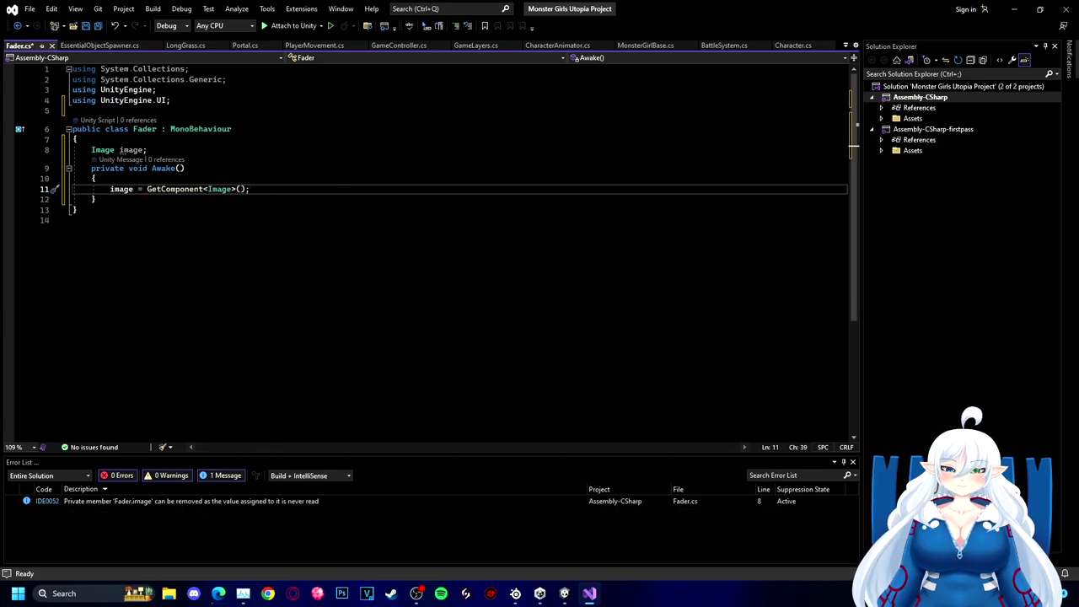
Step: Add a public IEnumerator method FadeIn(float time) with an empty body below Awake
key(Down)
key(Return)
key(Return)
text(public IEnumerator)
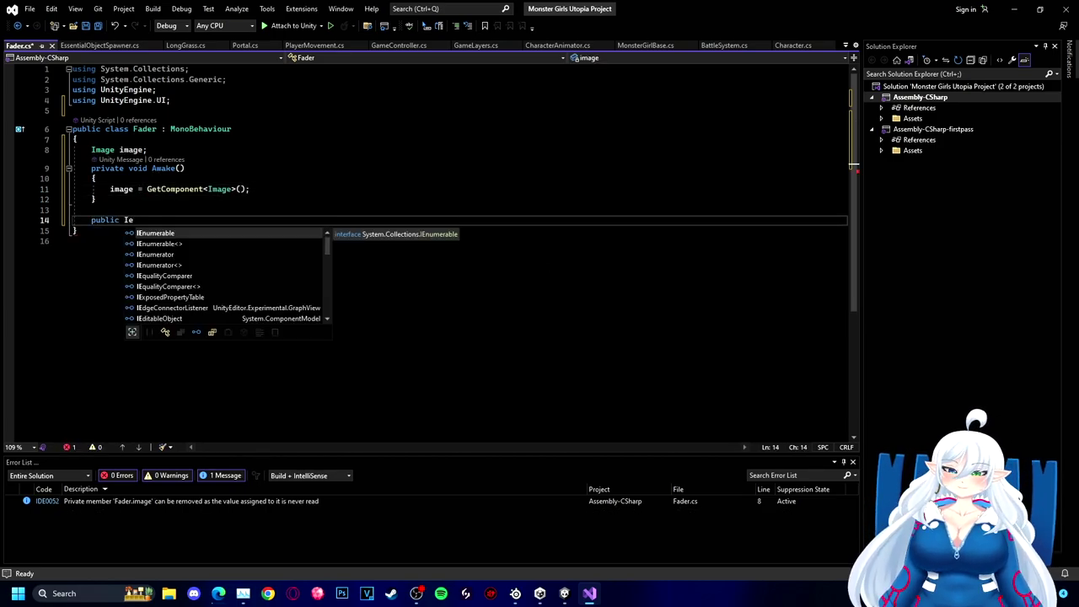
text( FadeIn(float amoun)
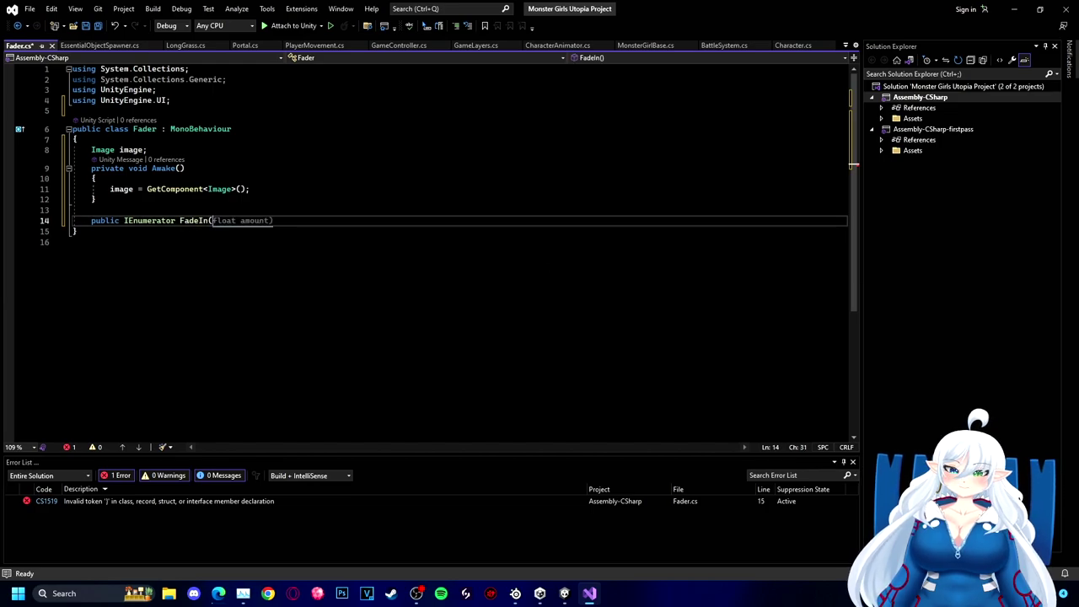
key(Return)
text({)
key(Return)
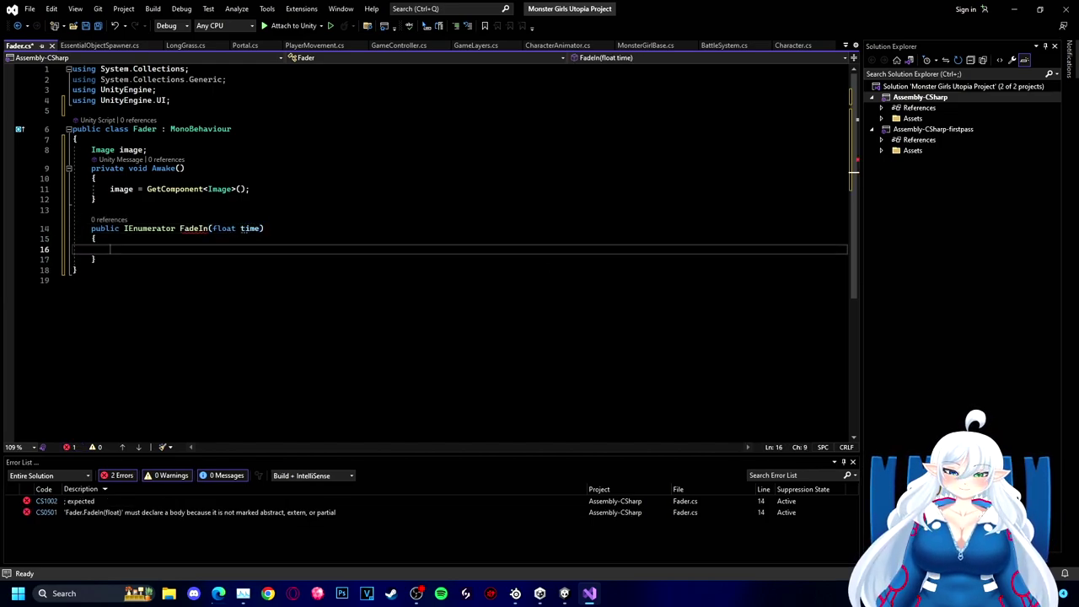
Step: Make FadeIn yield return image.DOFade(1f, time).WaitForCompletion() with the DG.Tweening namespace, and save the script
text(image.DOFade)
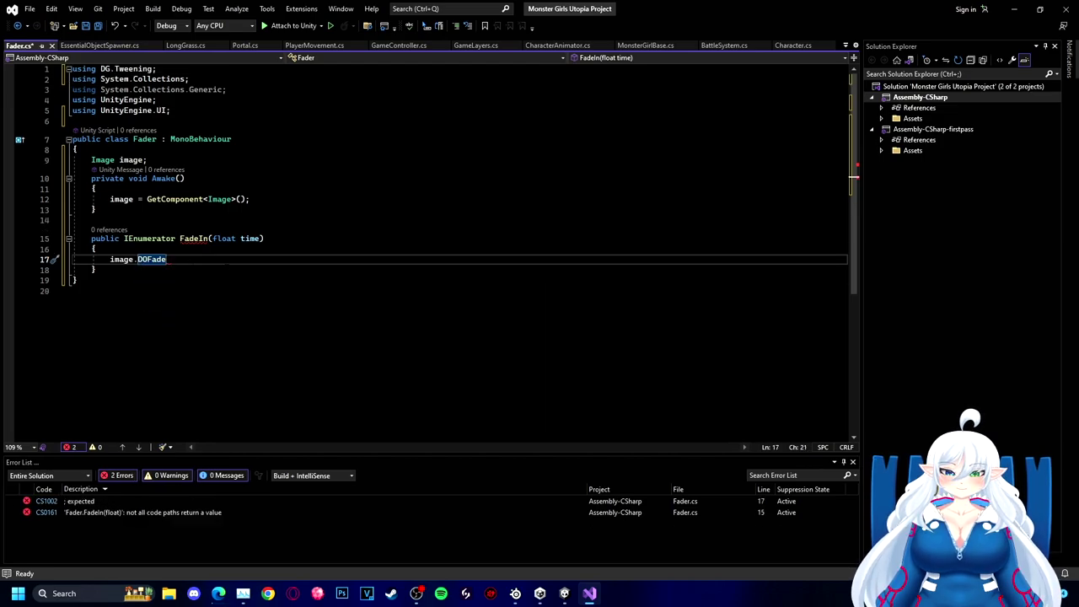
text(())
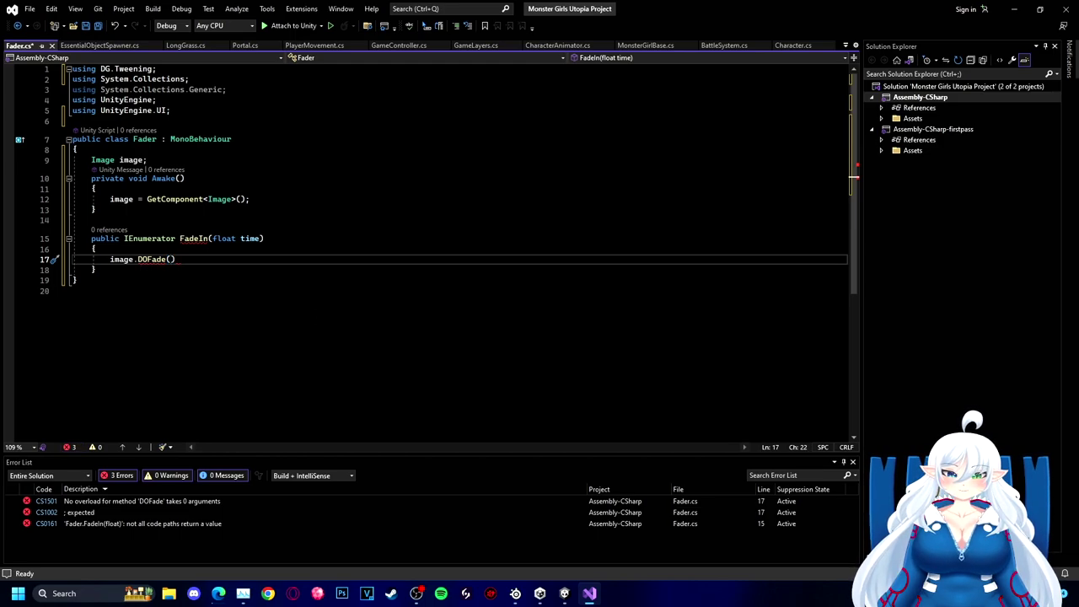
text(1f, )
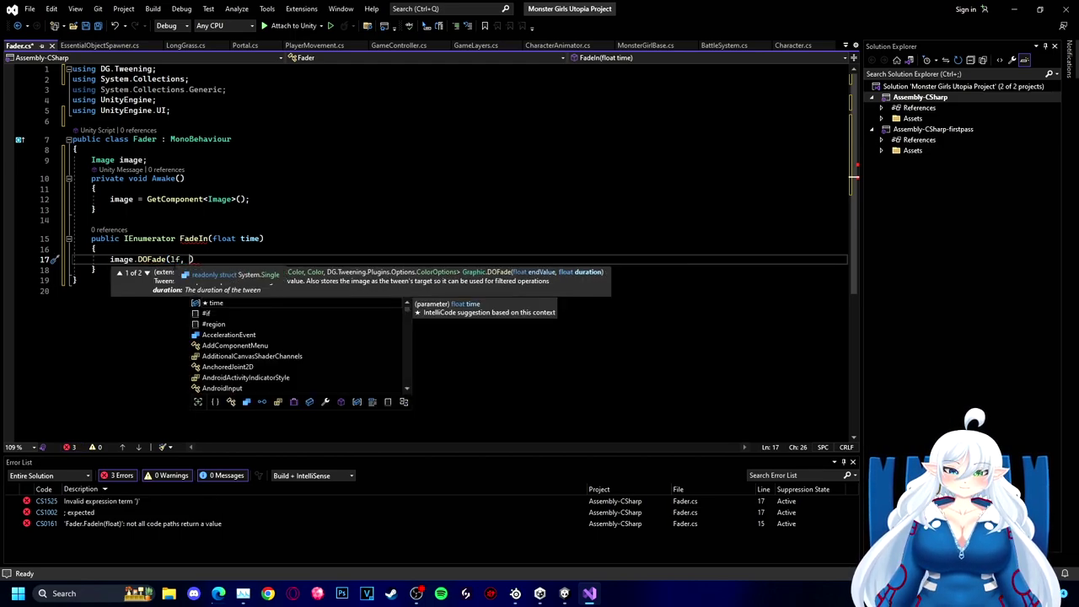
text(time).WaitForCompletion)
key(Left)
key(Left)
key(Left)
key(Left)
key(Left)
key(Left)
key(Left)
key(Left)
key(Left)
key(Left)
key(Left)
key(Left)
key(Left)
key(Left)
key(Left)
key(Left)
key(Left)
key(Left)
key(Left)
key(Left)
key(Left)
text(yield return)
key(ctrl+s)
Step: Duplicate the FadeIn method as FadeOut with a DOFade end value of 0f, and save Fader.cs
drag(103, 270, 91, 239)
key(ctrl+c)
click(141, 274)
key(Return)
key(Return)
key(ctrl+v)
click(207, 299)
key(BackSpace)
key(BackSpace)
text(Out)
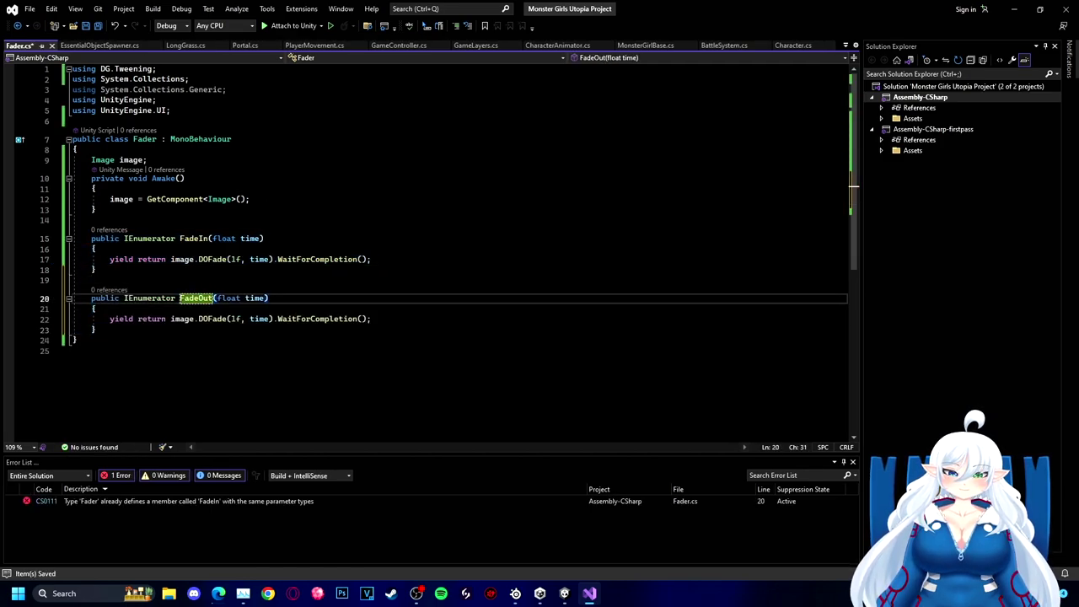
click(236, 319)
key(BackSpace)
text(0)
key(ctrl+a)
key(ctrl+s)
click(169, 329)
mouse_move(563, 598)
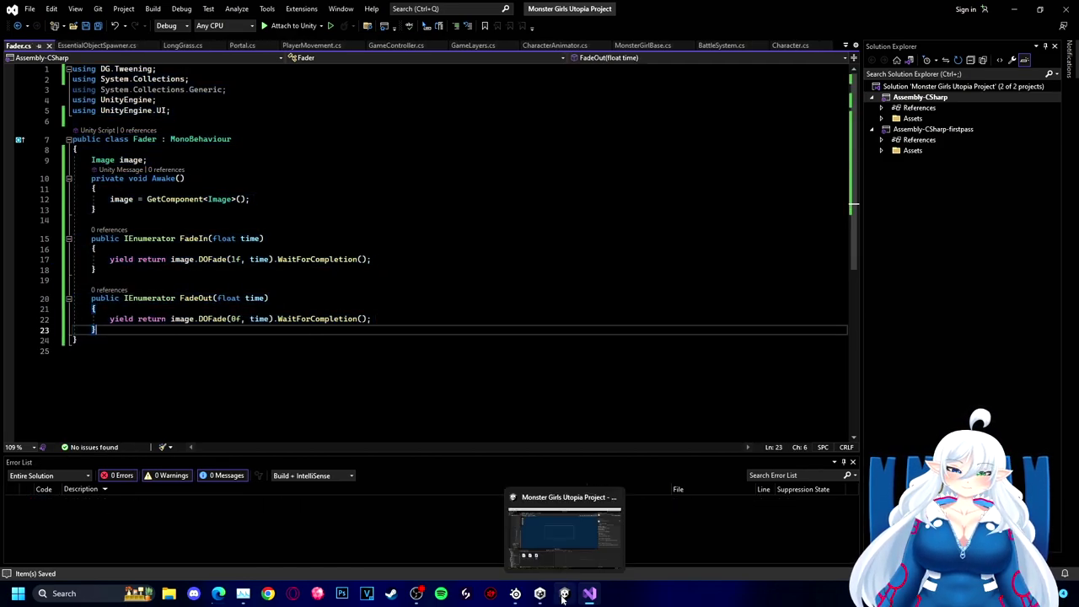
Step: In Portal.cs, add an empty private void Start() method between OnPlayerTriggered and SwitchScene
click(243, 45)
scroll(421, 253, up, 4)
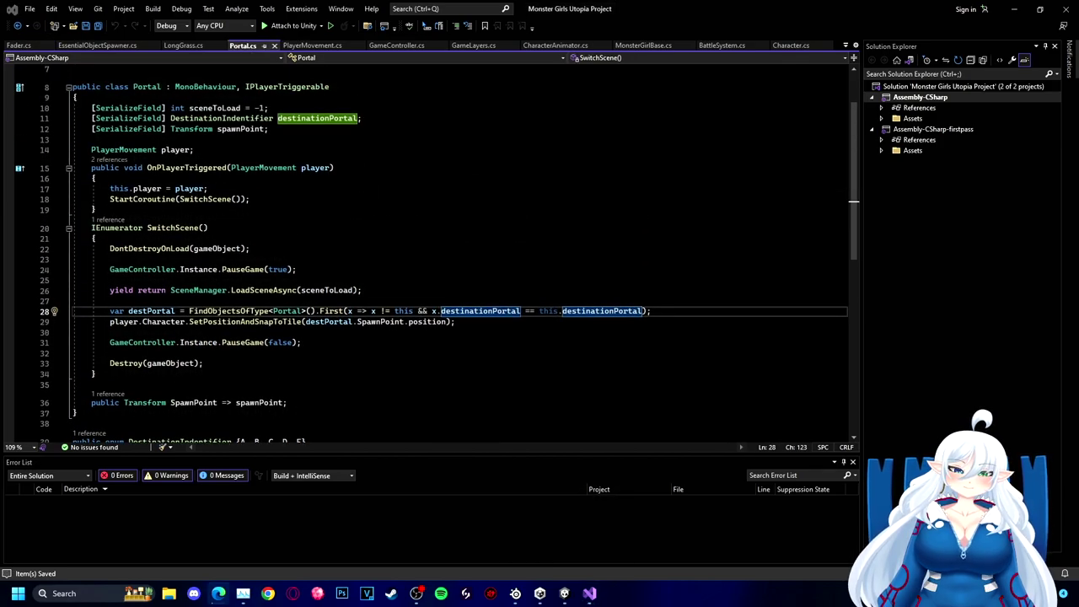
click(96, 209)
key(Return)
key(Return)
key(Return)
key(Up)
text(Start)
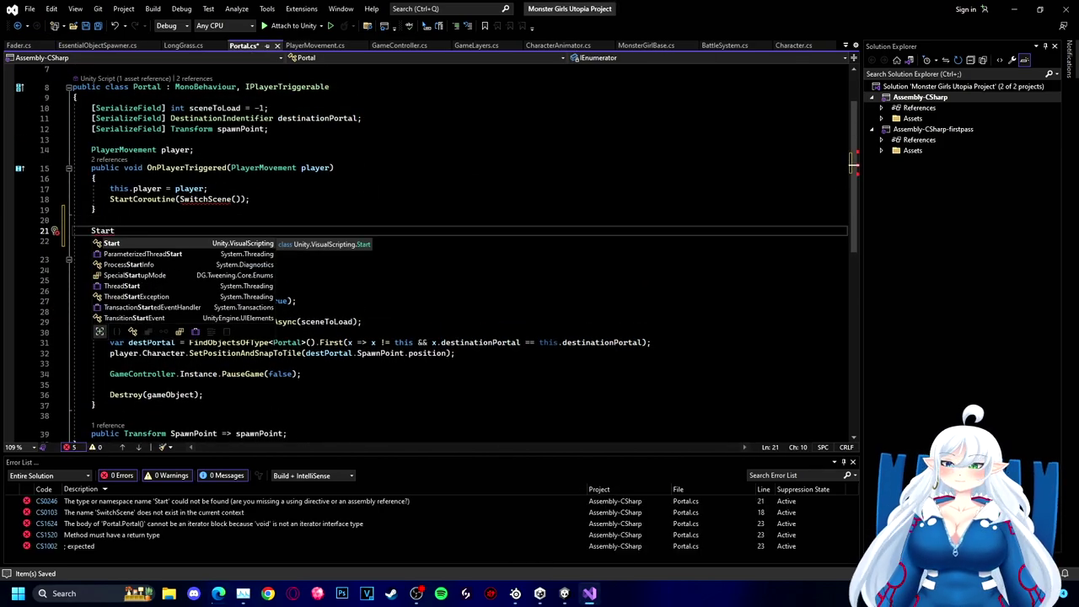
key(Left)
text(private void)
key(End)
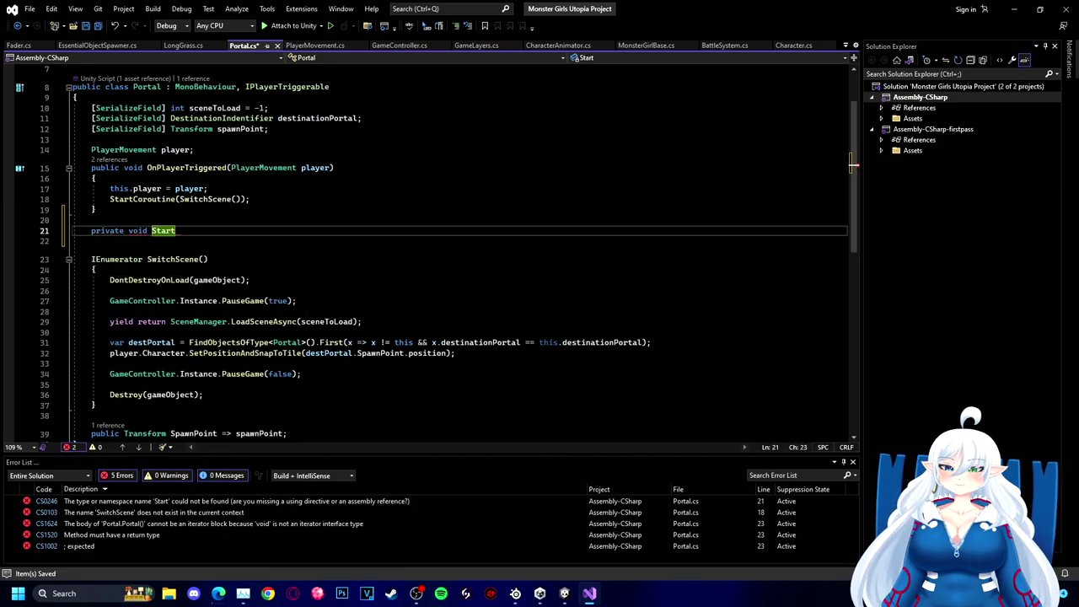
text(())
key(Return)
text({)
key(Return)
Step: Call FindObjectOfType<Fader>() inside Start, declare a Fader field named fader above it, and save Portal.cs
text(FindObjectOfType)
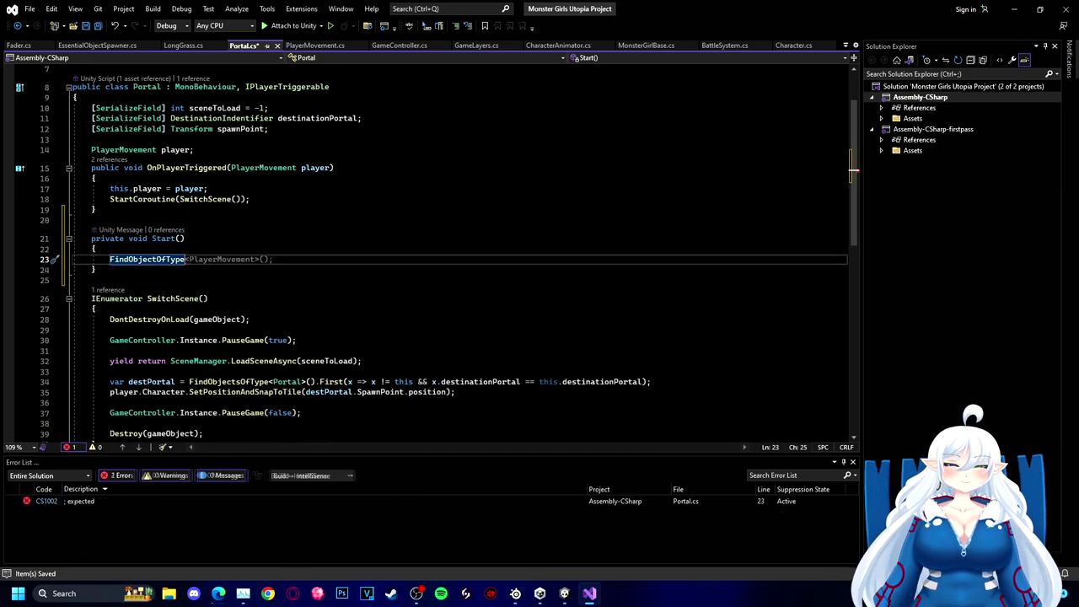
text(<Fader>();)
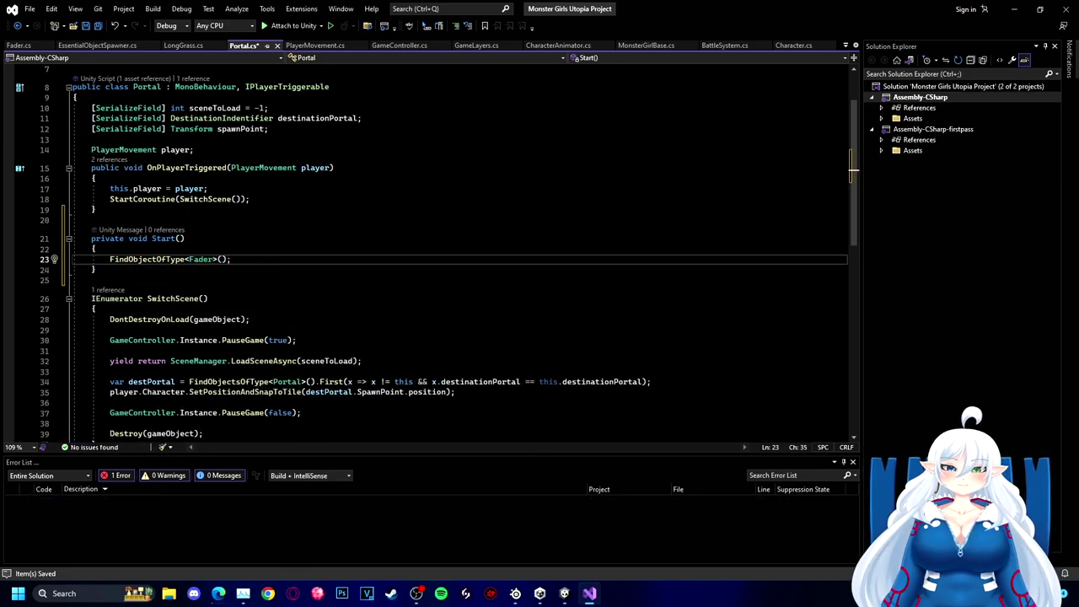
click(93, 220)
key(Return)
text(Fader fader;)
key(ctrl+s)
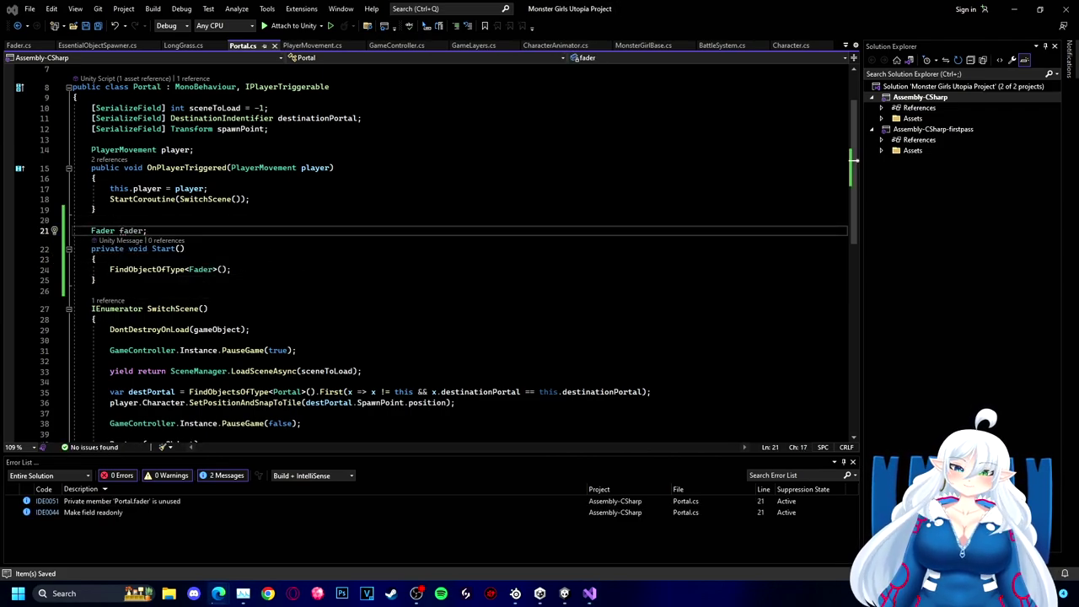
Step: In SwitchScene, add yield return fader.FadeIn(0.5f) right after the PauseGame(true) call and save
scroll(337, 278, down, 2)
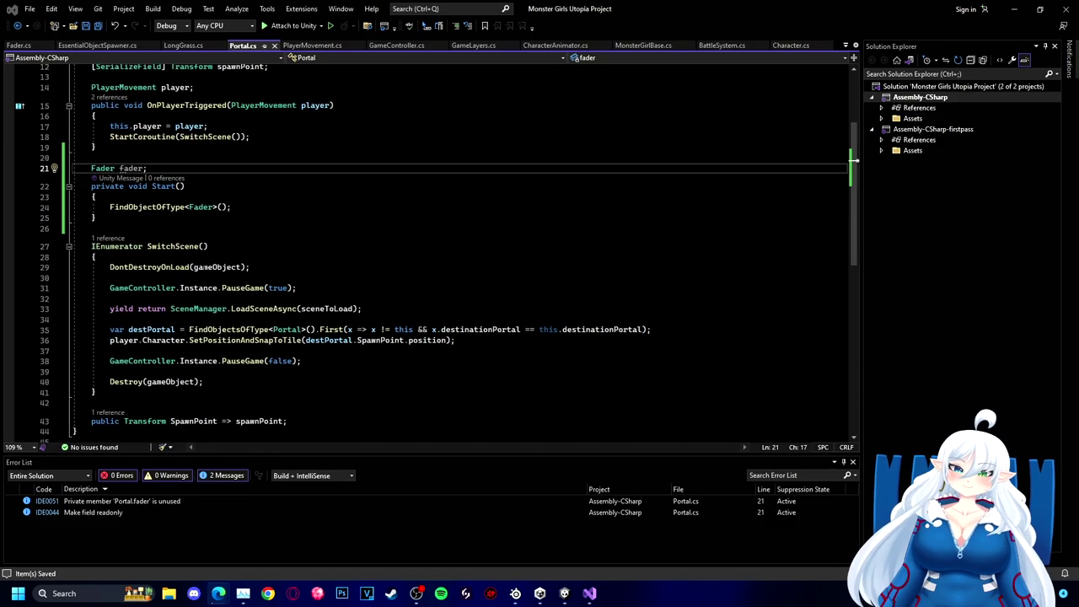
click(298, 288)
key(Return)
text(fader.F)
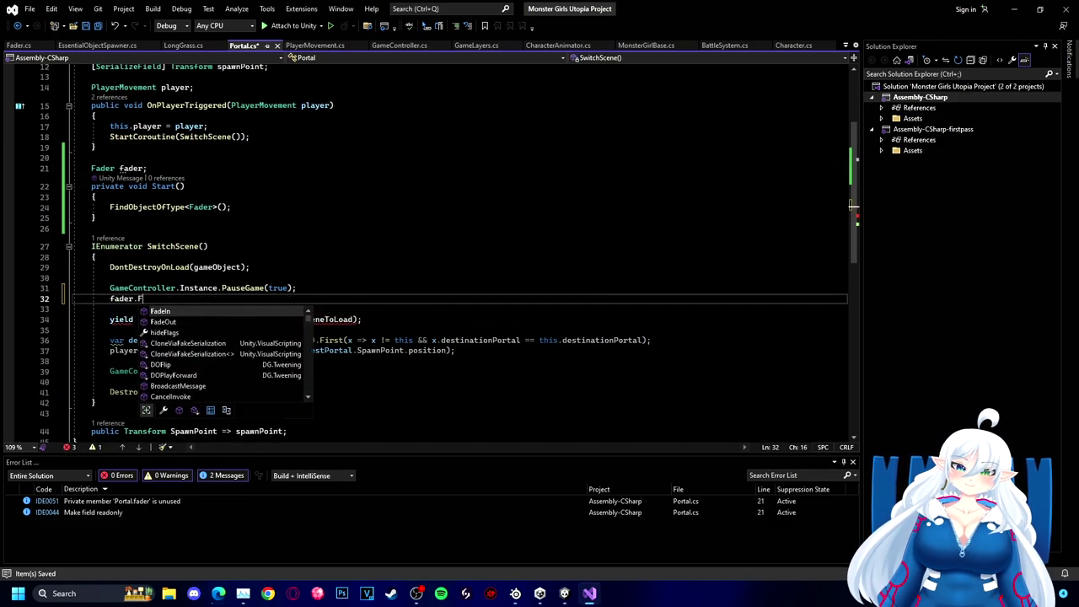
text(adeIn(0.5f);)
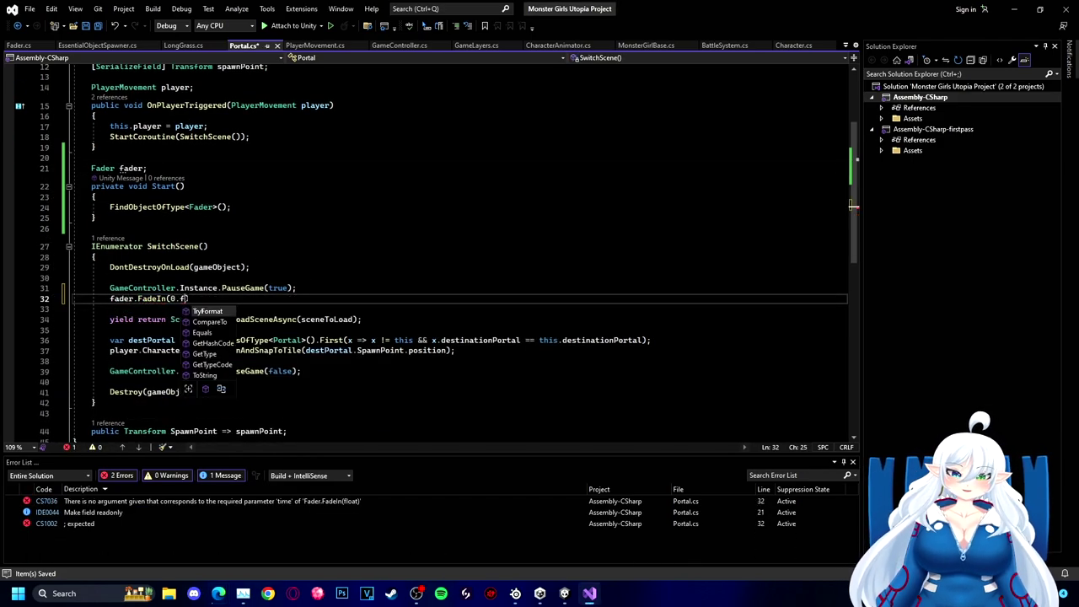
key(ctrl+s)
key(End)
key(shift+Home)
key(End)
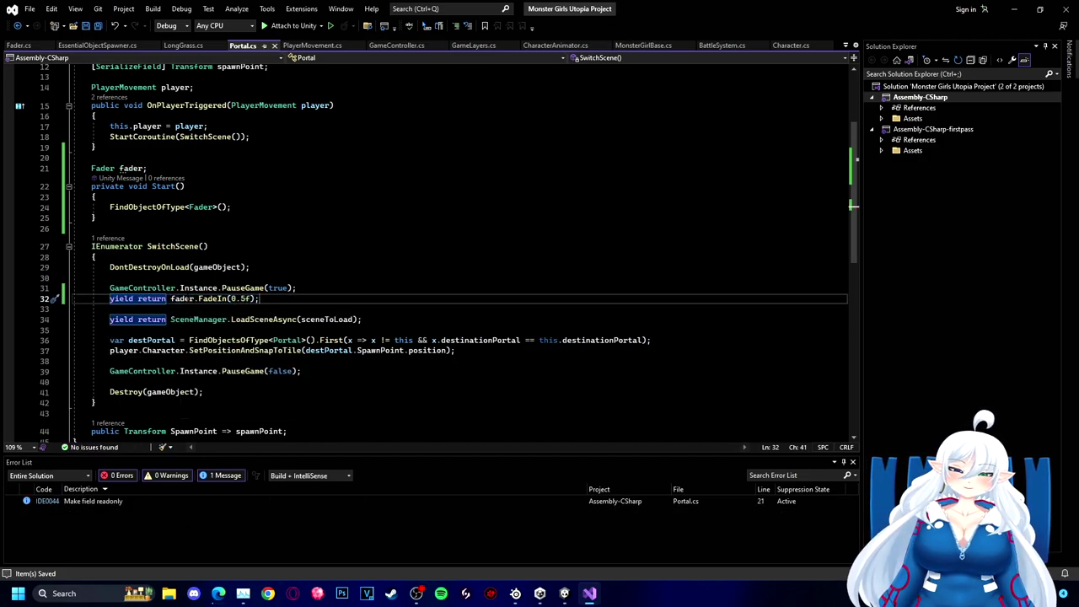
Step: Add yield return fader.FadeOut(0.5f) just before the PauseGame(false) call in SwitchScene and save
click(456, 351)
key(Return)
key(Down)
key(ctrl+v)
click(227, 371)
key(BackSpace)
key(BackSpace)
text(Out)
key(ctrl+s)
Step: Switch to Unity and play-test the Home Town scene by walking the character into the portal, checking the Console for errors
key(alt+Tab)
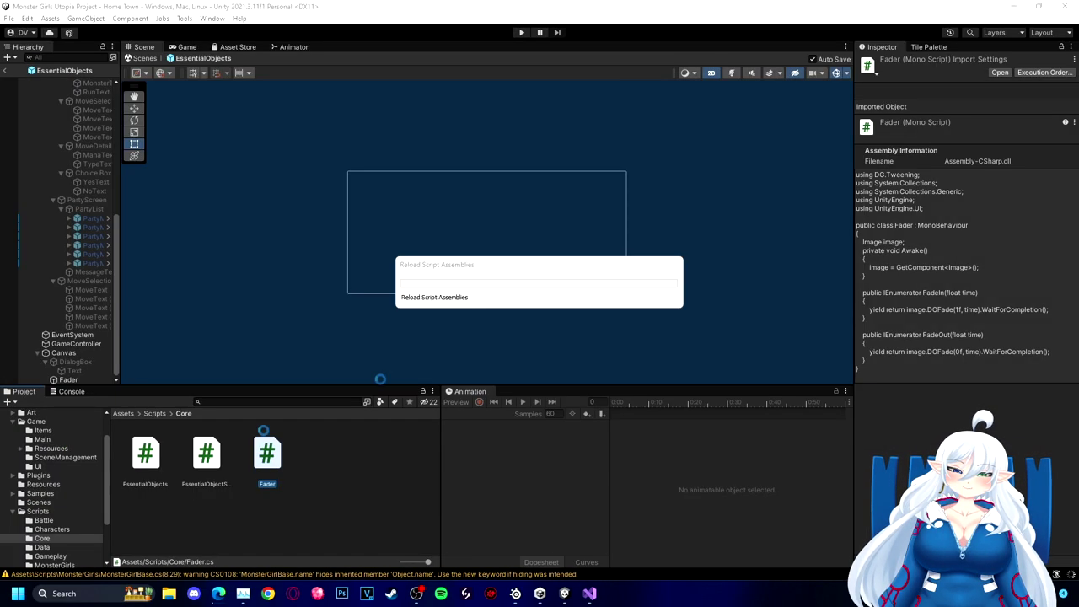
click(5, 71)
click(521, 33)
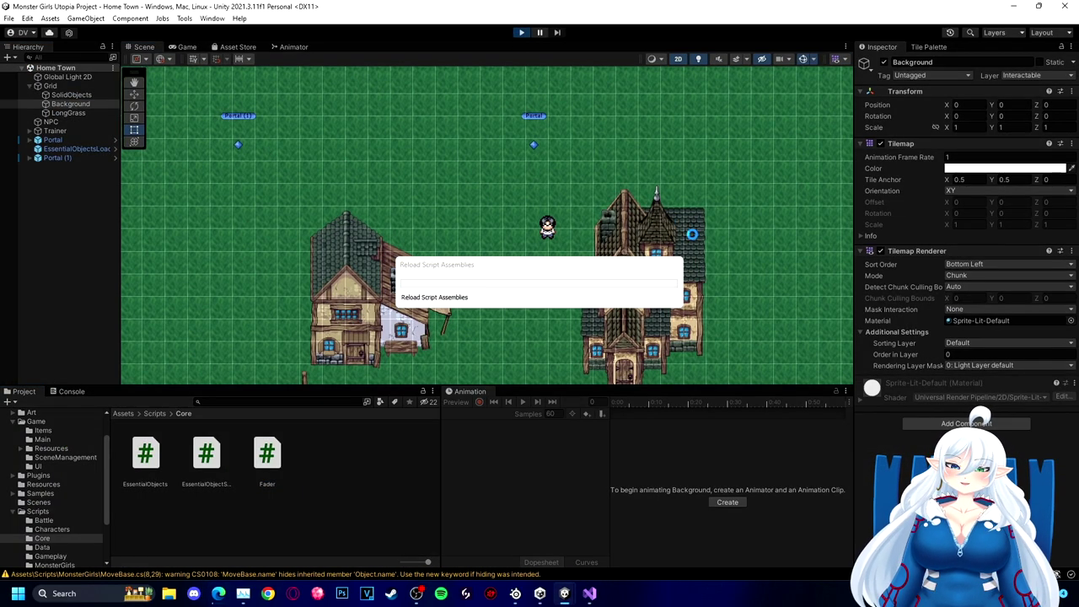
key(Right)
key(Up)
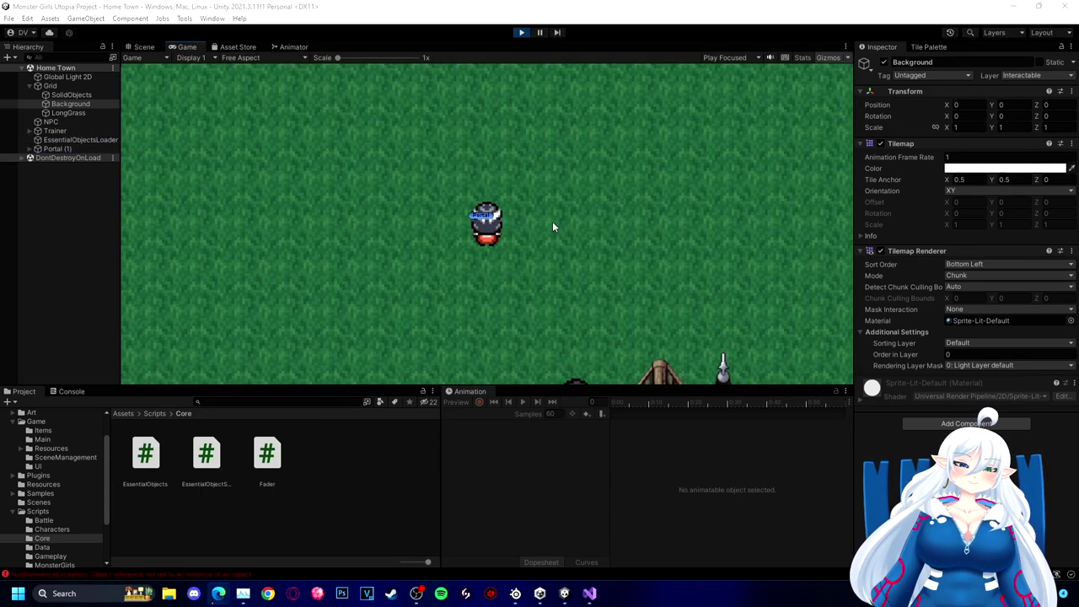
click(72, 391)
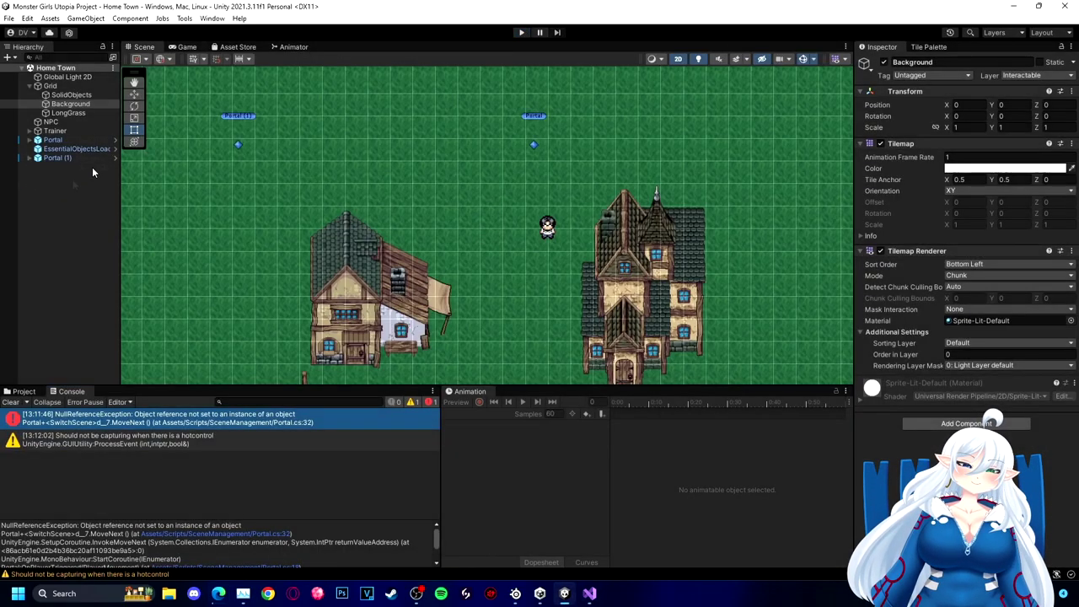
Step: Open the EssentialObjects prefab from Game/Main and attach the Fader script from Scripts/Core to its Fader object
click(22, 391)
scroll(71, 533, down, 1)
scroll(70, 531, up, 2)
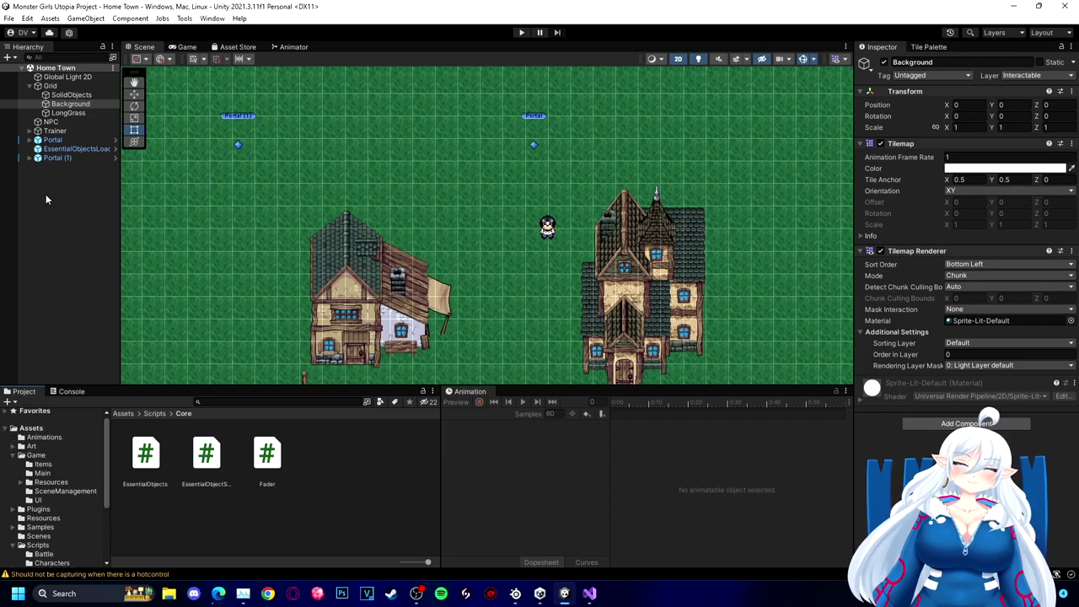
click(43, 473)
double_click(145, 455)
click(45, 492)
click(42, 474)
scroll(37, 527, down, 1)
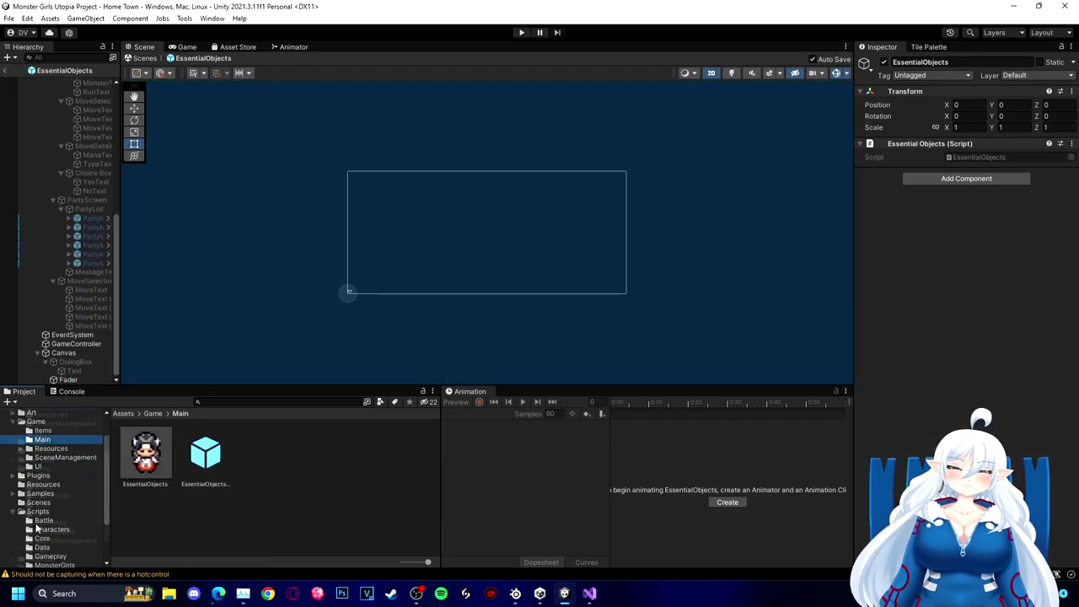
click(37, 510)
double_click(268, 472)
click(68, 379)
Step: Run the game again, walk the character into the portal, and open the script line behind the Console error
click(521, 32)
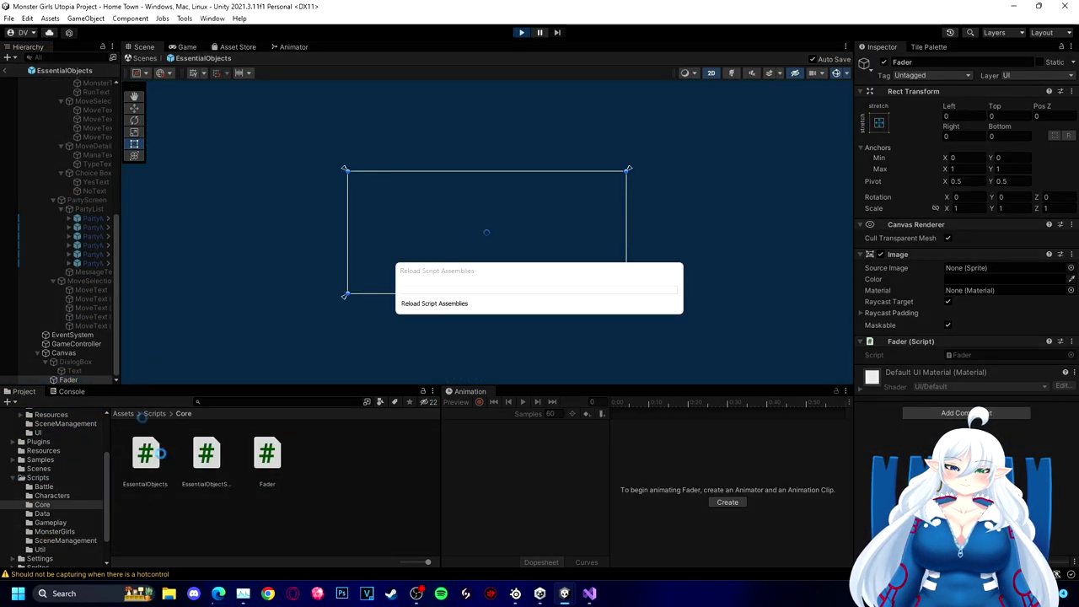
key(Right)
key(Up)
click(71, 391)
double_click(160, 418)
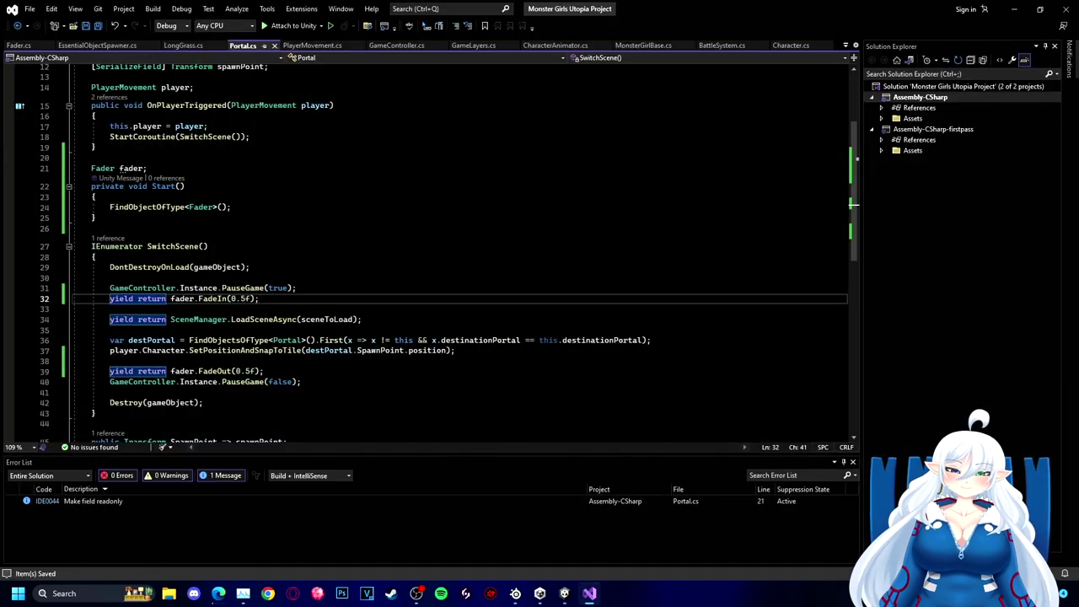
Step: Stop play mode and examine the Fader and Portal scripts for the cause of the null reference error
click(563, 592)
click(521, 32)
click(104, 439)
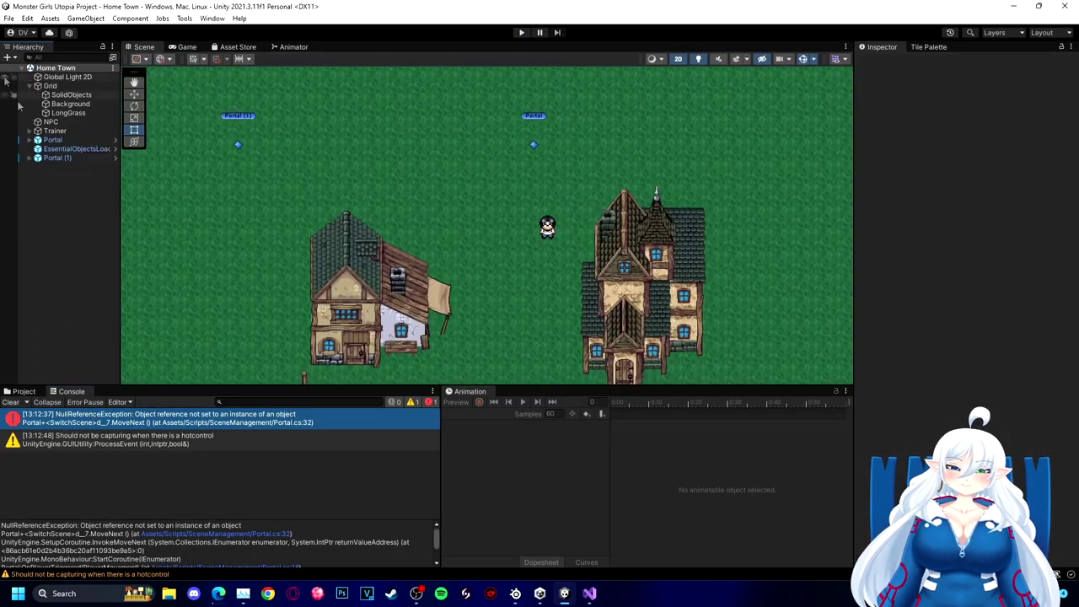
click(107, 421)
click(116, 140)
click(91, 420)
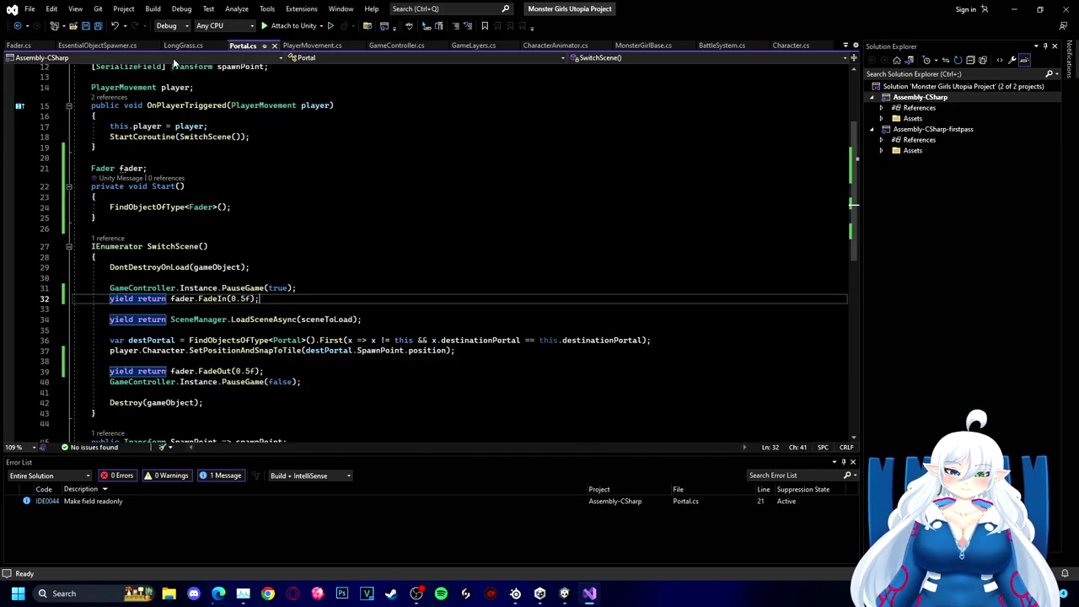
click(17, 46)
click(242, 46)
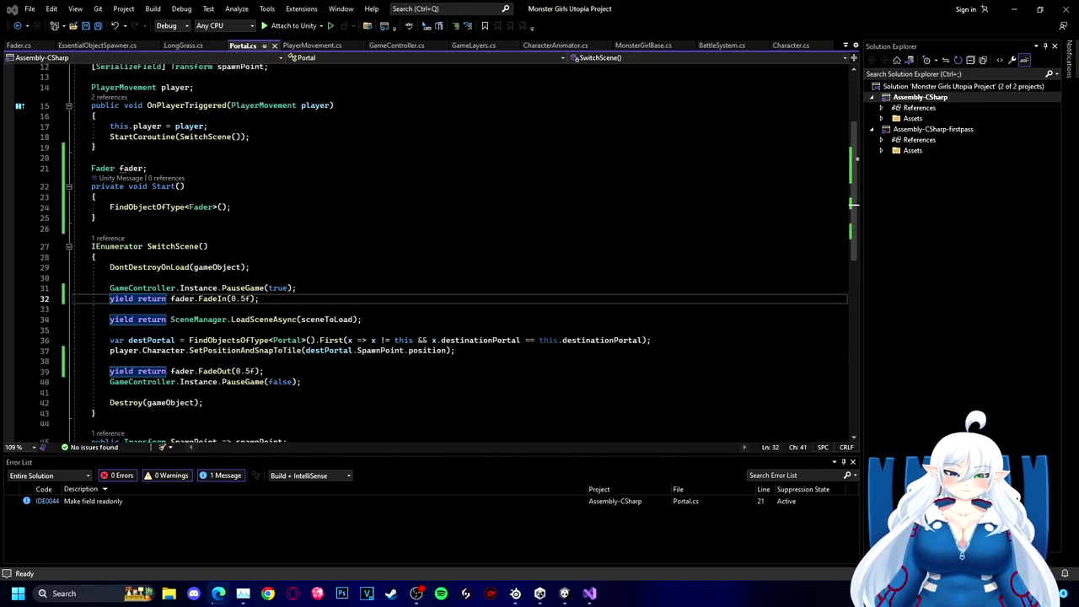
click(19, 45)
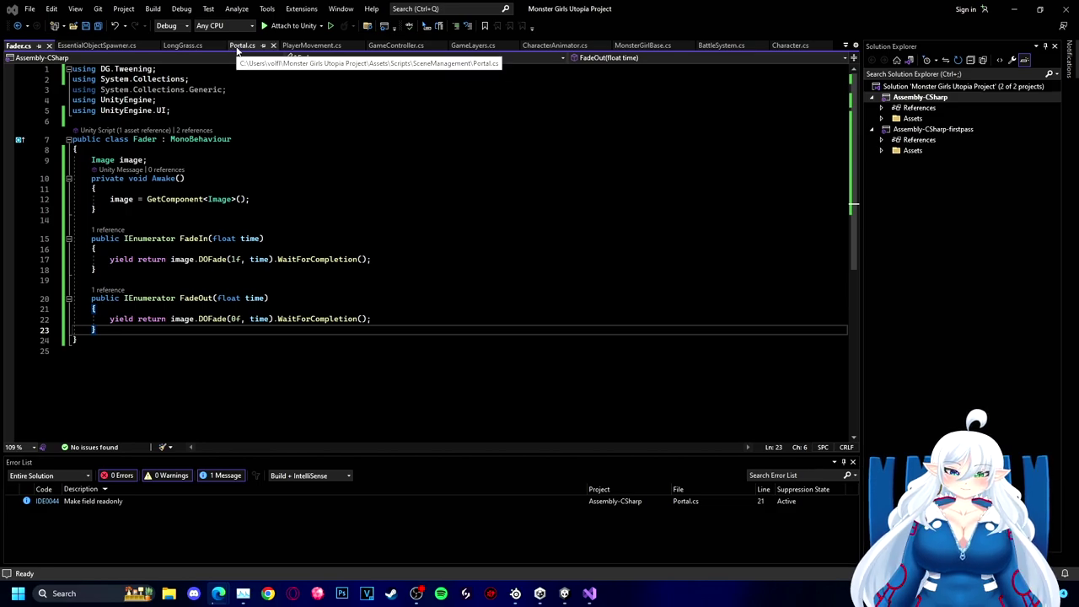
click(242, 46)
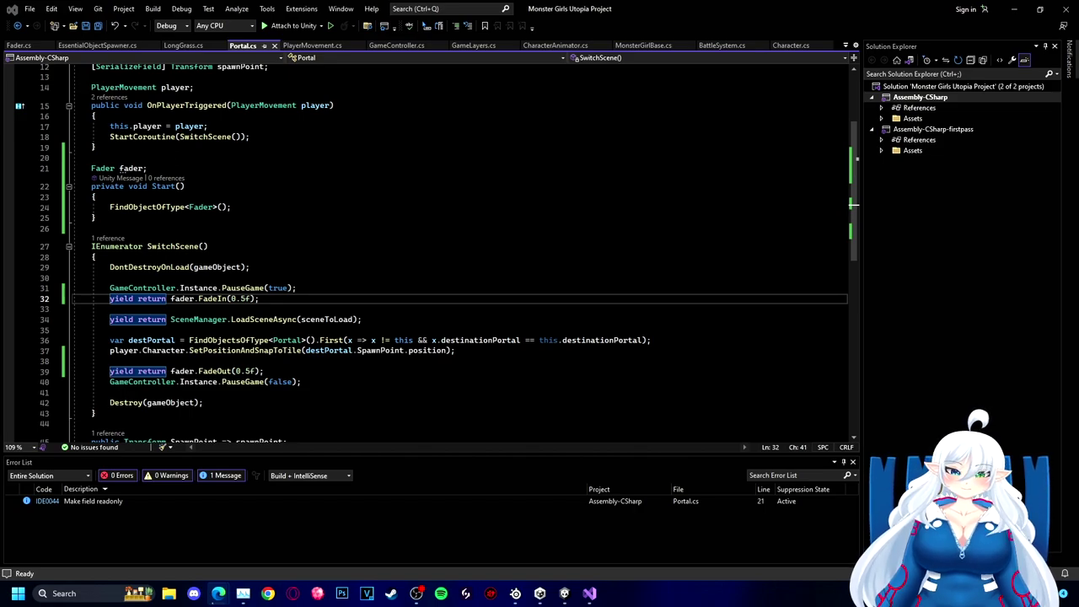
Step: In Portal's Start method, assign the result of FindObjectOfType<Fader>() to fader and save the script
click(106, 208)
text(fader =)
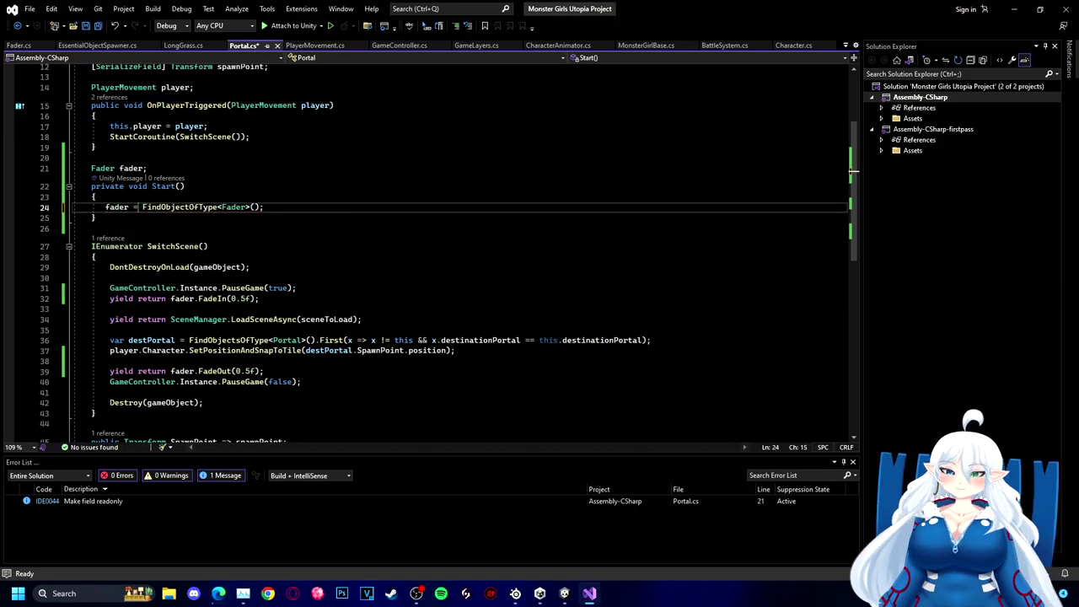
key(ctrl+s)
click(504, 523)
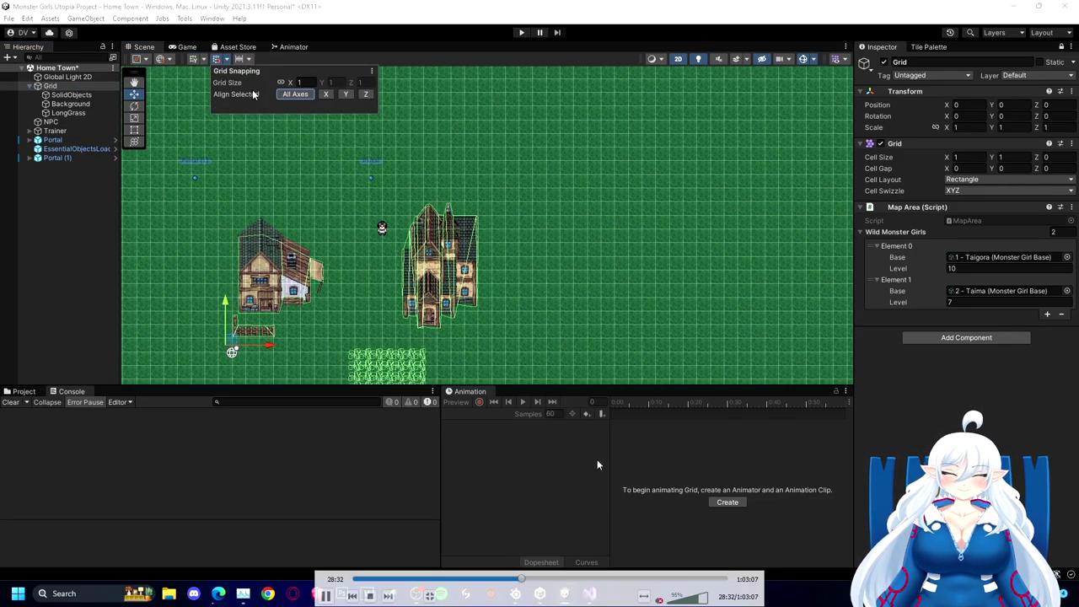
Step: In Home Town, move the Grid to X 0.45, Y -0.45 and nudge the portal nearest the church-like house slightly left
key(Right)
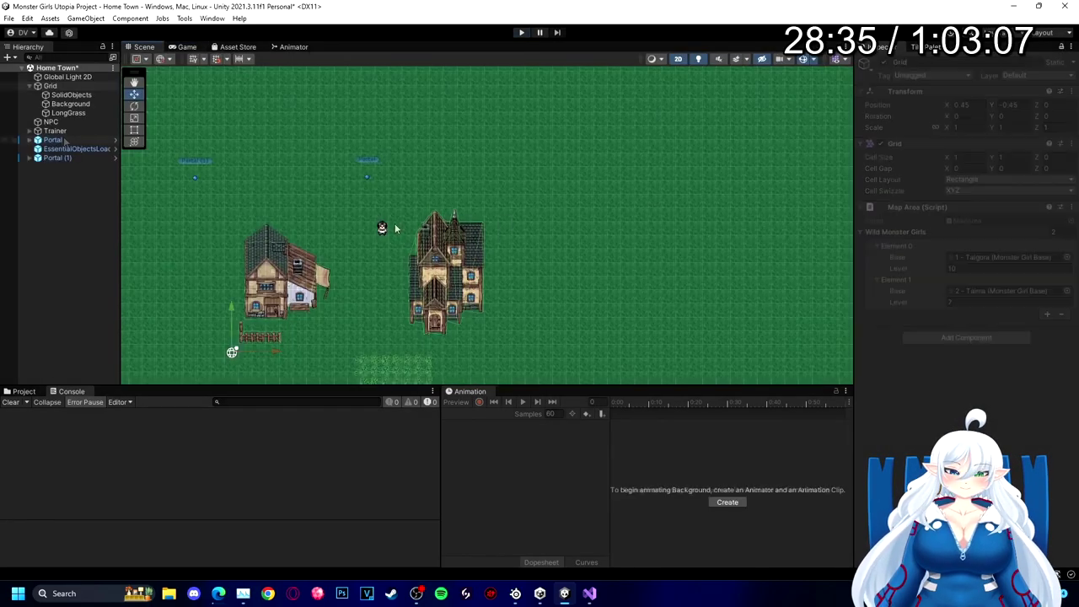
click(371, 161)
drag(408, 163, 403, 163)
click(74, 86)
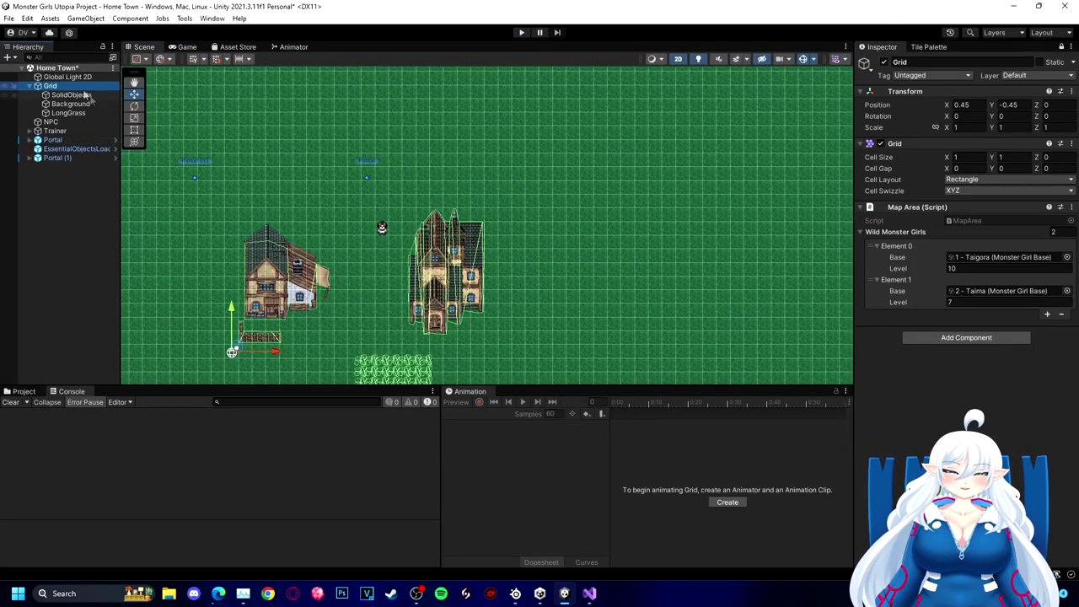
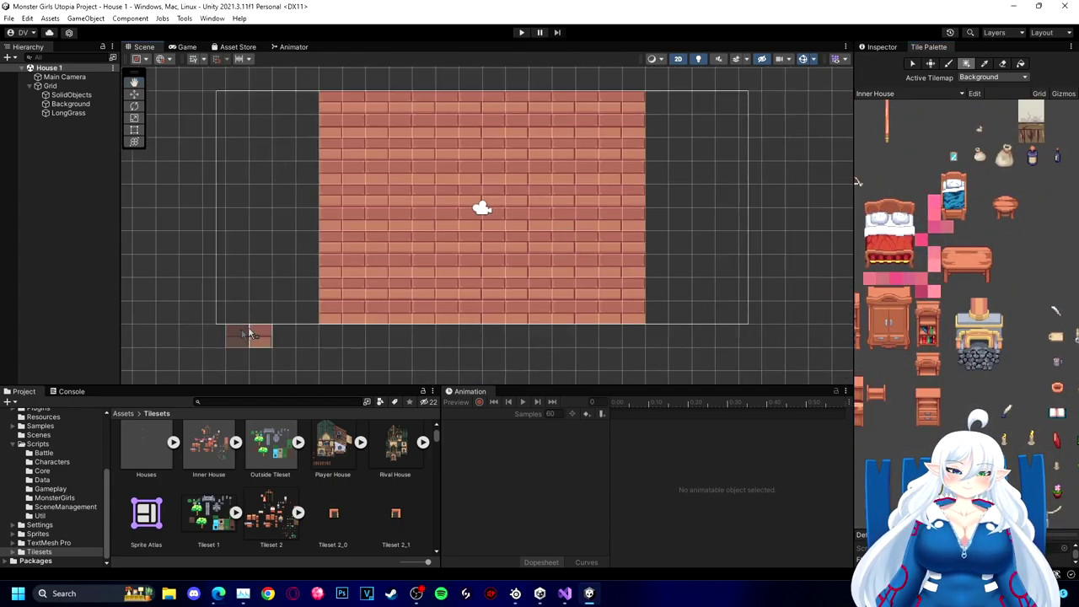
Step: Examine the components of House 1's Grid object and of the Grid prefab in Game/Main
click(879, 47)
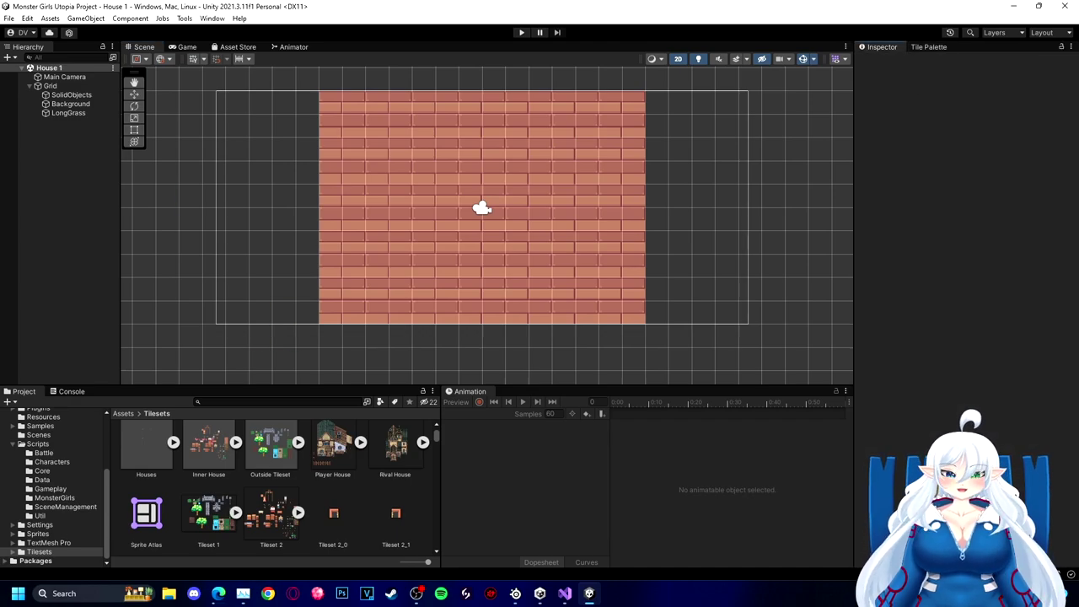
right_click(62, 124)
right_click(52, 88)
click(61, 325)
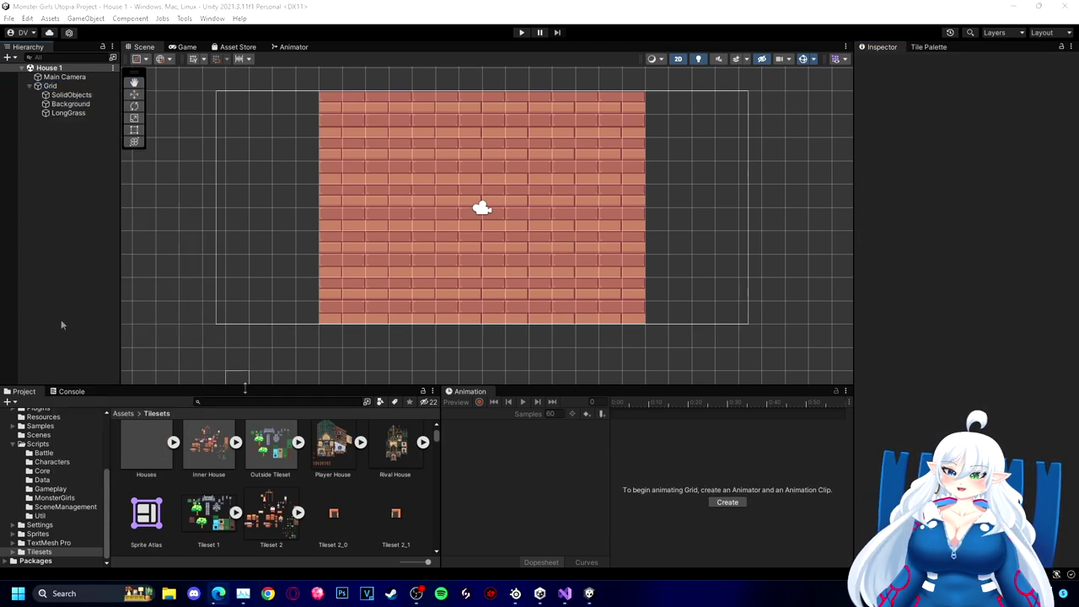
click(51, 86)
click(52, 471)
click(53, 490)
scroll(50, 487, up, 3)
click(42, 474)
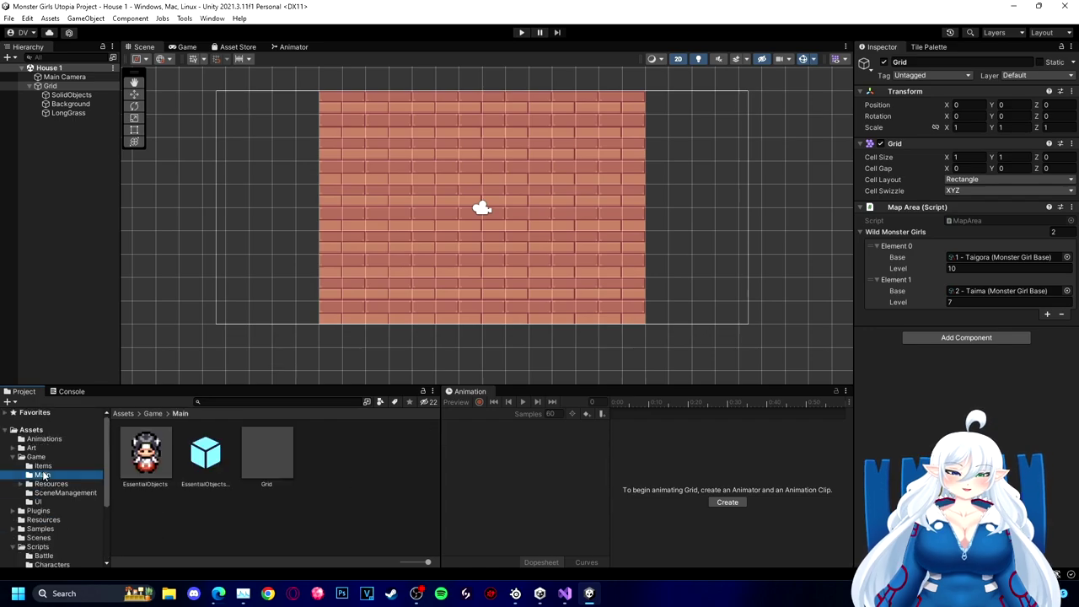
click(256, 456)
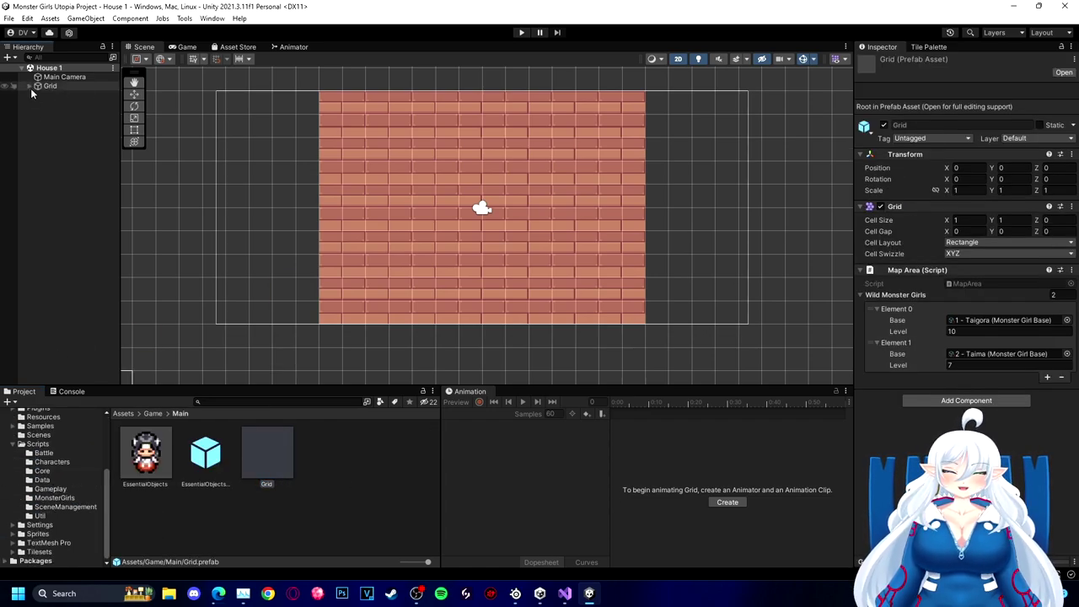
Step: Add a tilemap under Grid named "Foreground (No Collison)" and set its sorting layer to Foreground
right_click(47, 86)
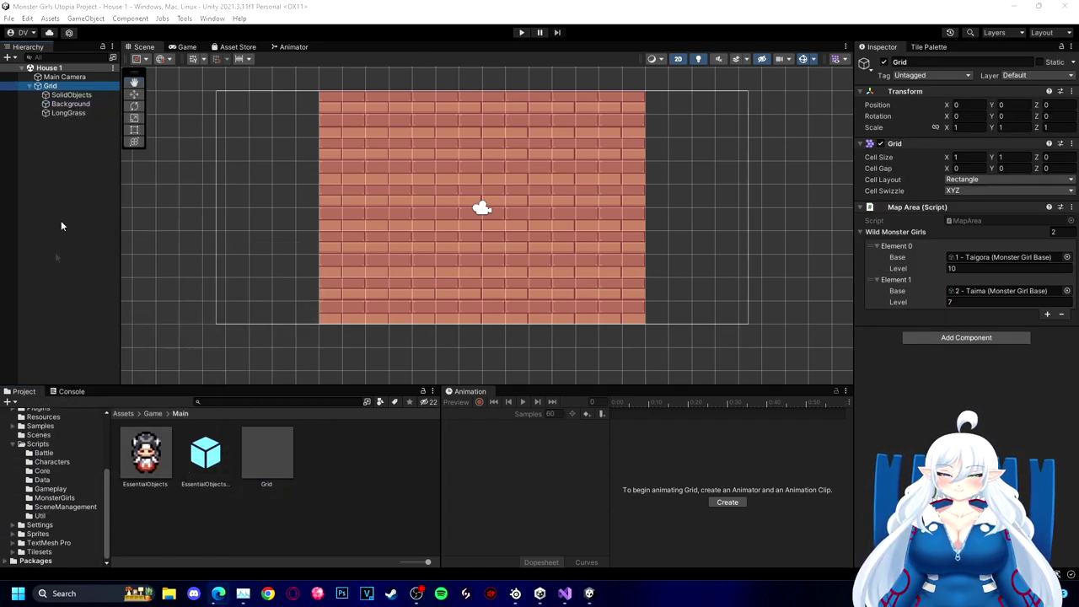
right_click(61, 86)
mouse_move(150, 253)
click(354, 275)
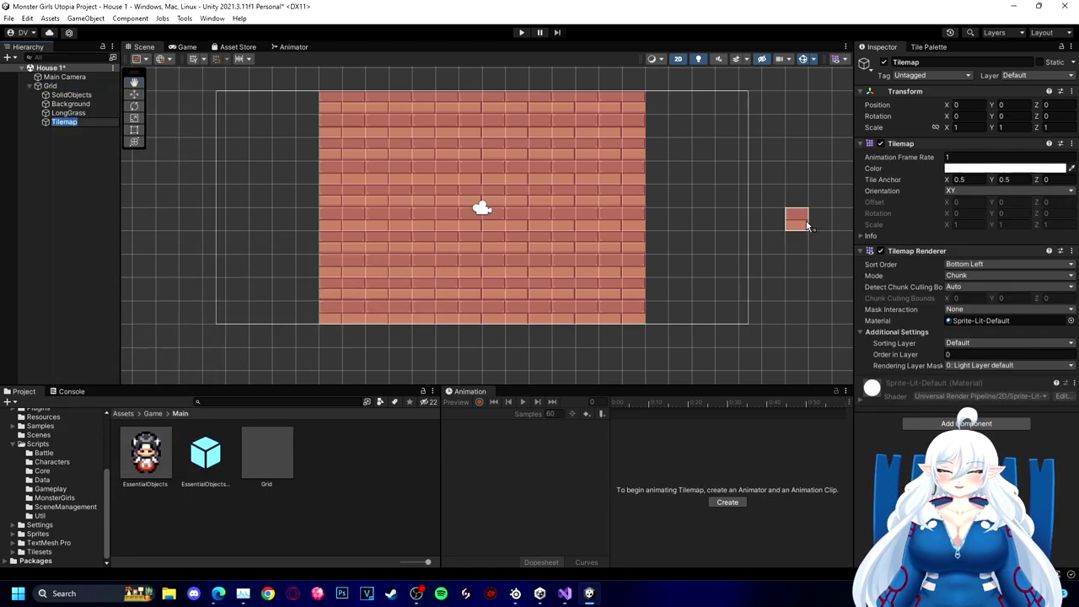
drag(939, 63, 839, 65)
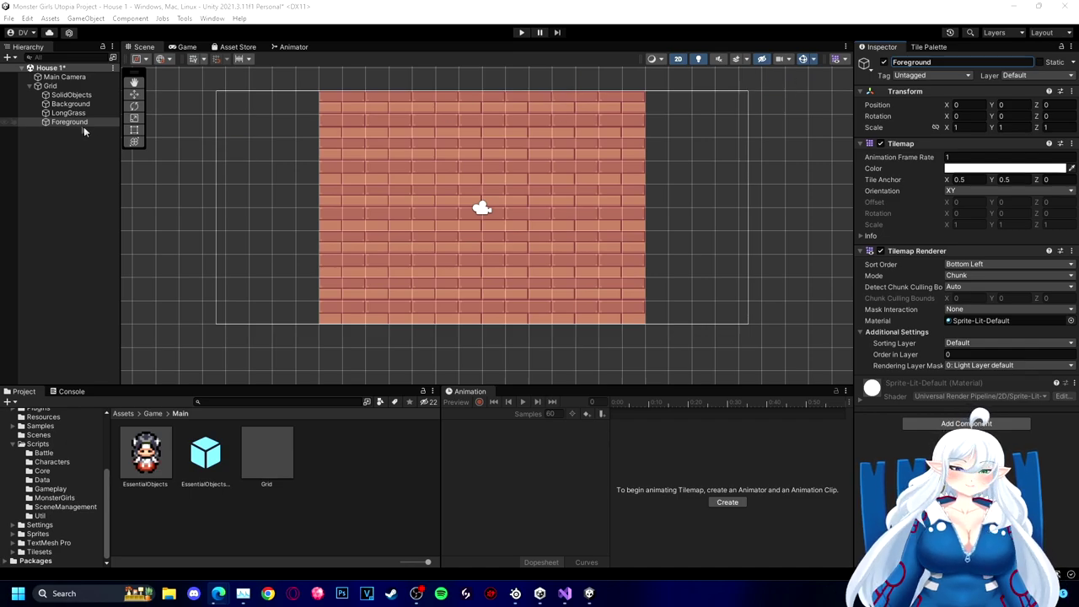
click(1021, 65)
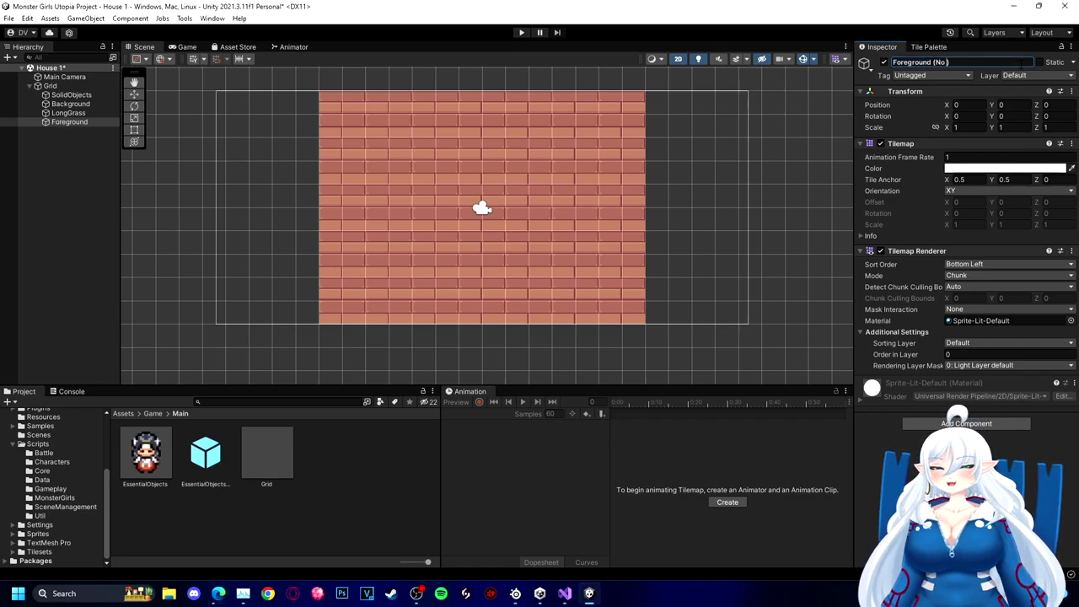
click(958, 342)
click(982, 387)
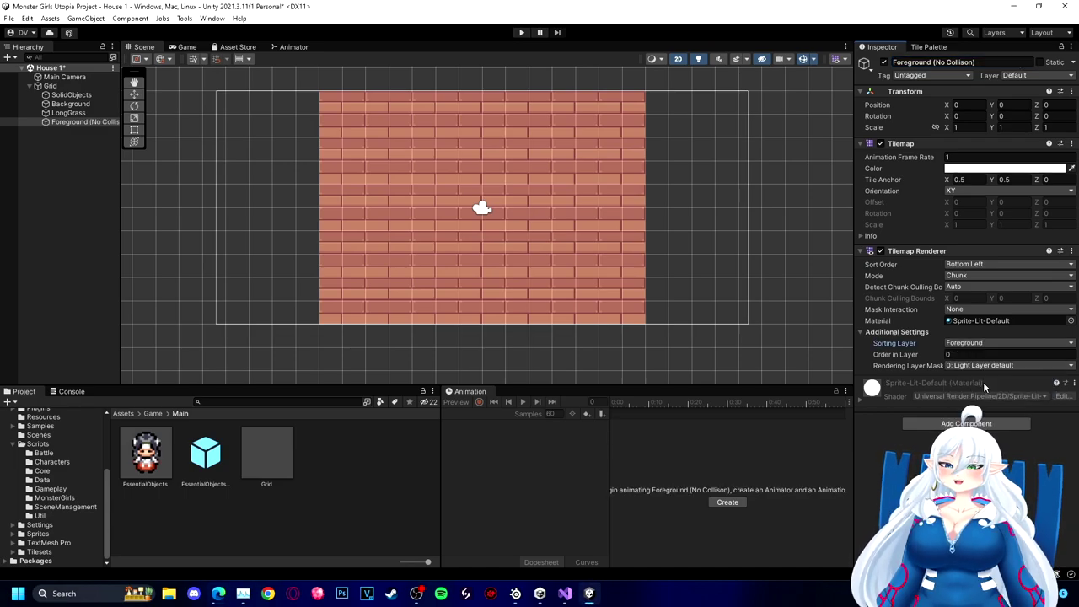
Step: Paint the red double bed from the Inner House palette onto the Foreground (No Collison) tilemap
click(927, 46)
click(72, 123)
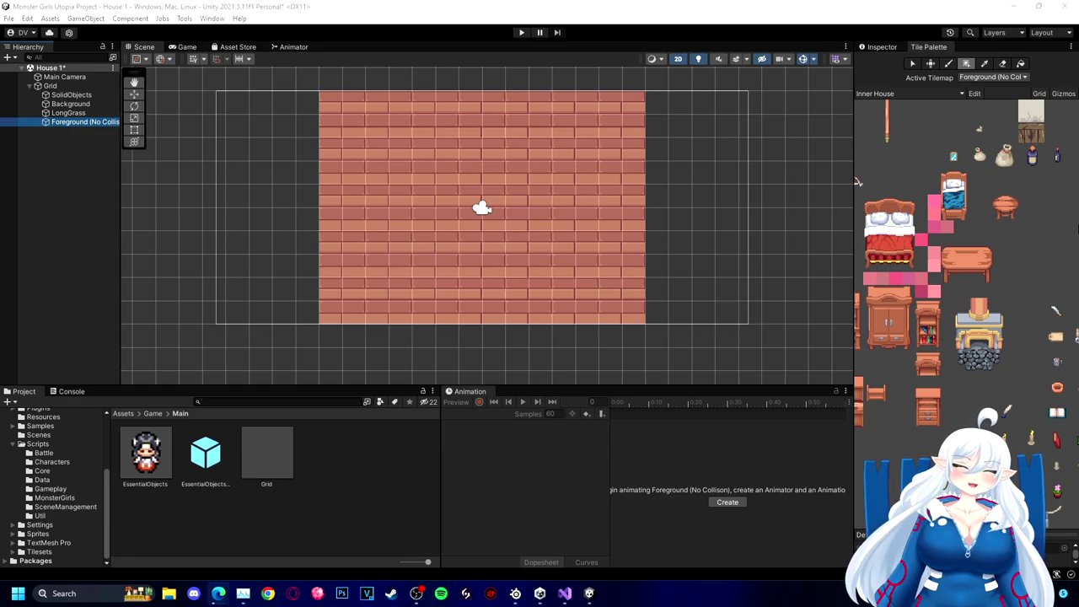
middle_drag(917, 277, 934, 255)
middle_drag(1036, 353, 975, 194)
key(b)
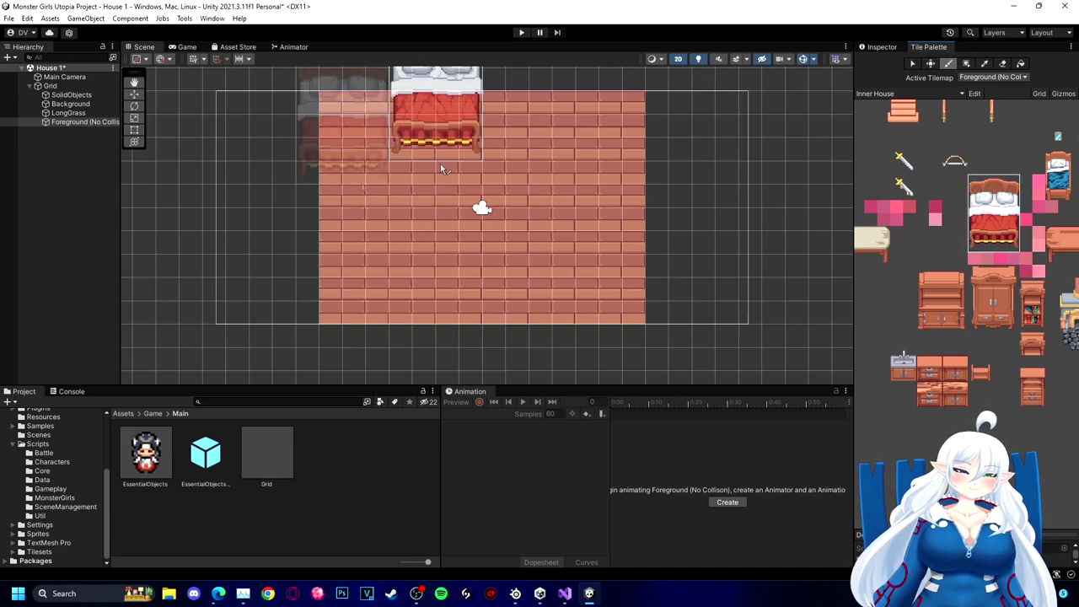
Step: Scale the bed's tilemap down to about 0.54 by 0.61 and move it to about X -3.33, Y 1.67
scroll(410, 211, down, 1)
key(r)
key(ctrl+y)
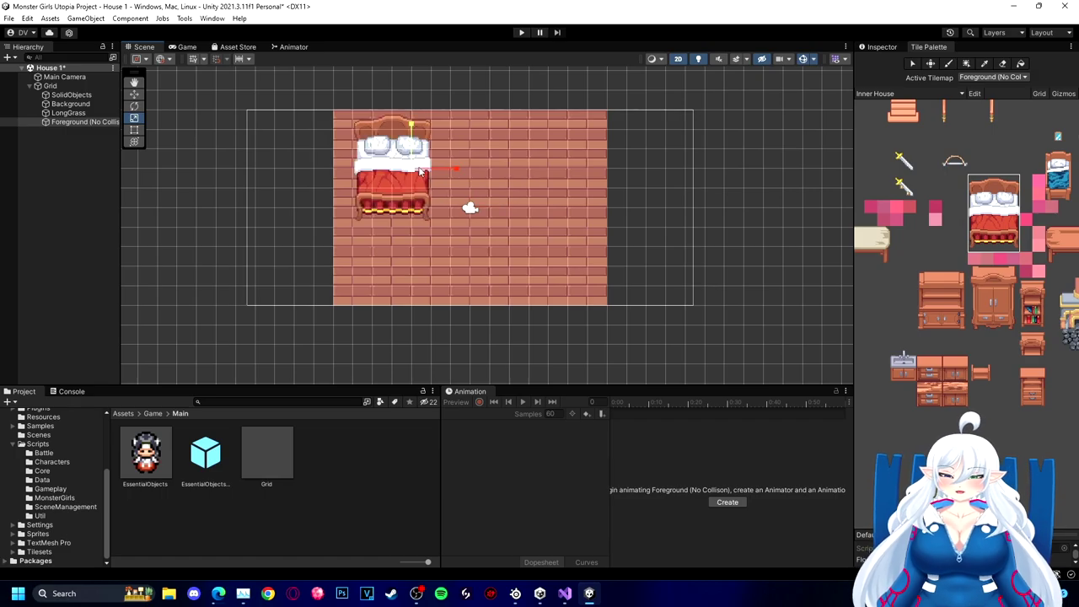
scroll(419, 167, down, 6)
click(877, 48)
drag(413, 125, 383, 110)
click(134, 95)
click(224, 126)
click(404, 173)
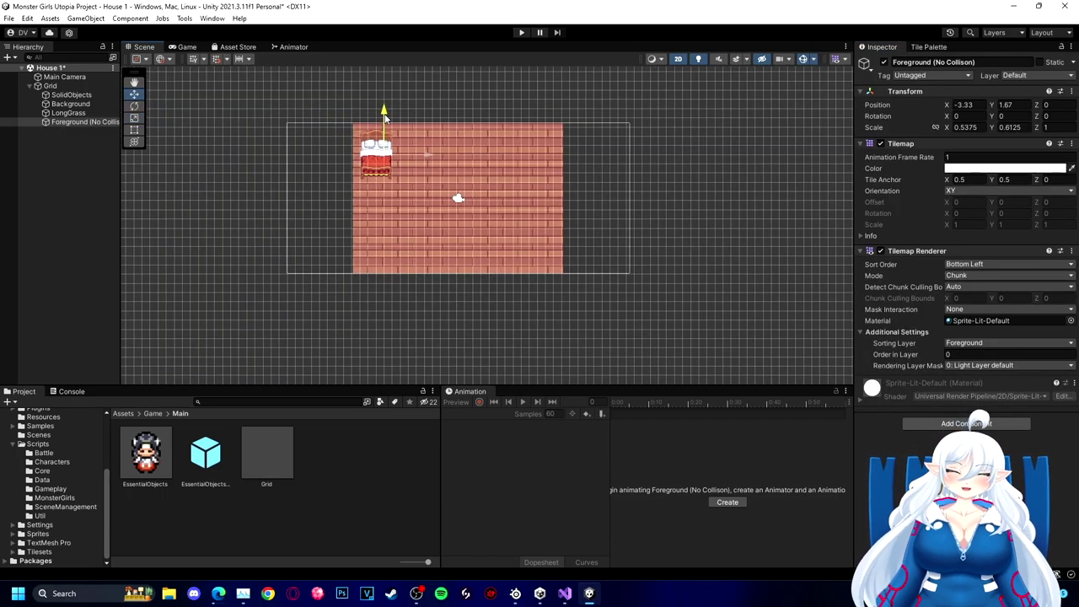
Step: Reduce the bed tilemap's Y scale to about 0.51 and move it to about X -3.51, Y 2.18 in the room's corner
scroll(394, 180, up, 4)
drag(383, 150, 387, 155)
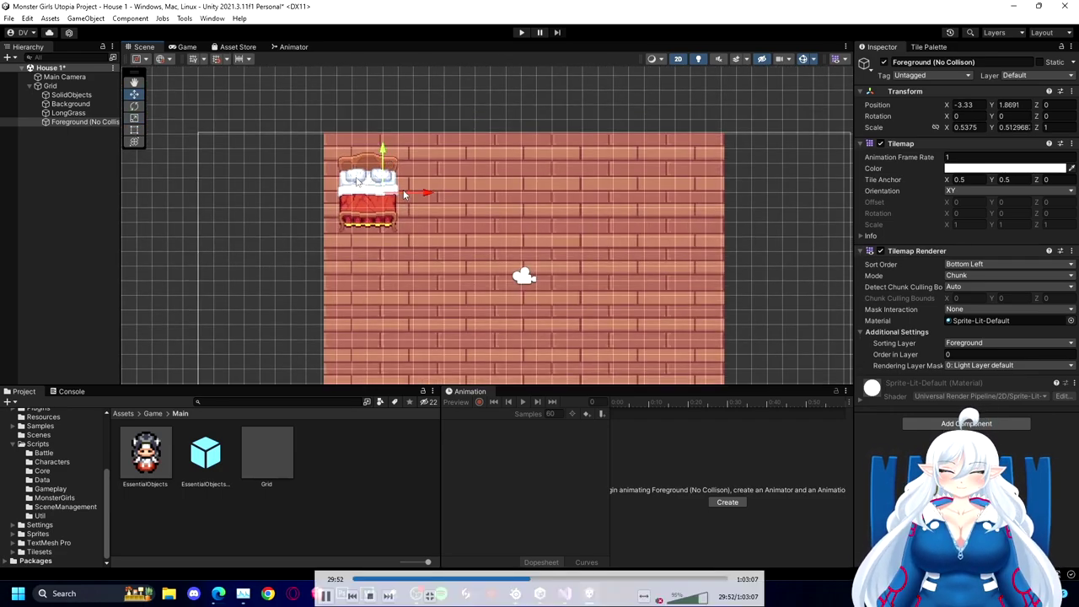
drag(403, 194, 398, 186)
click(280, 151)
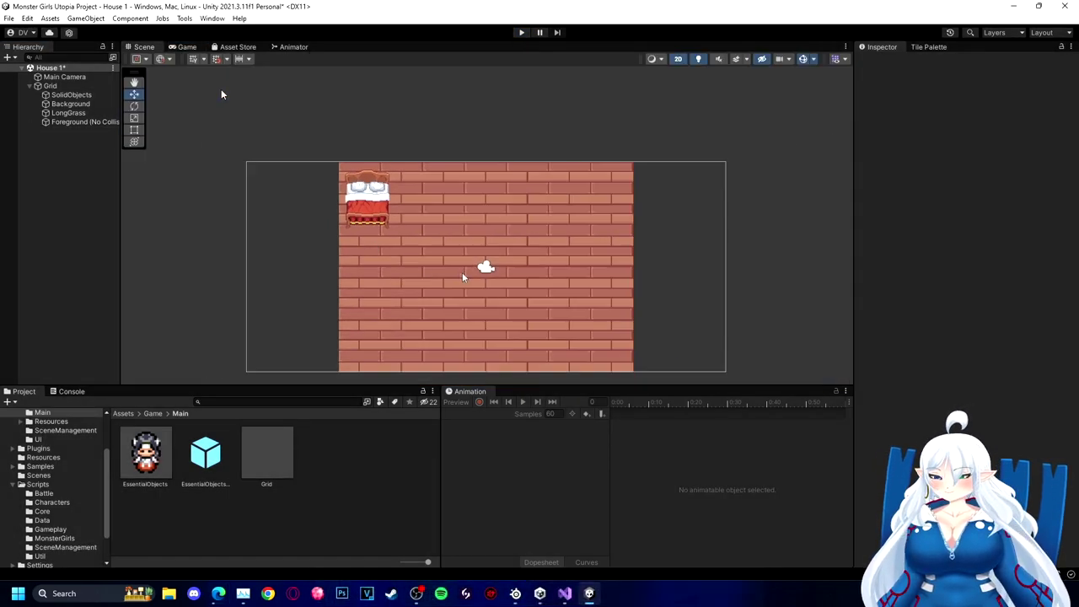
Step: Copy the SolidObjects tilemap from House 1's Grid
middle_drag(463, 274, 445, 248)
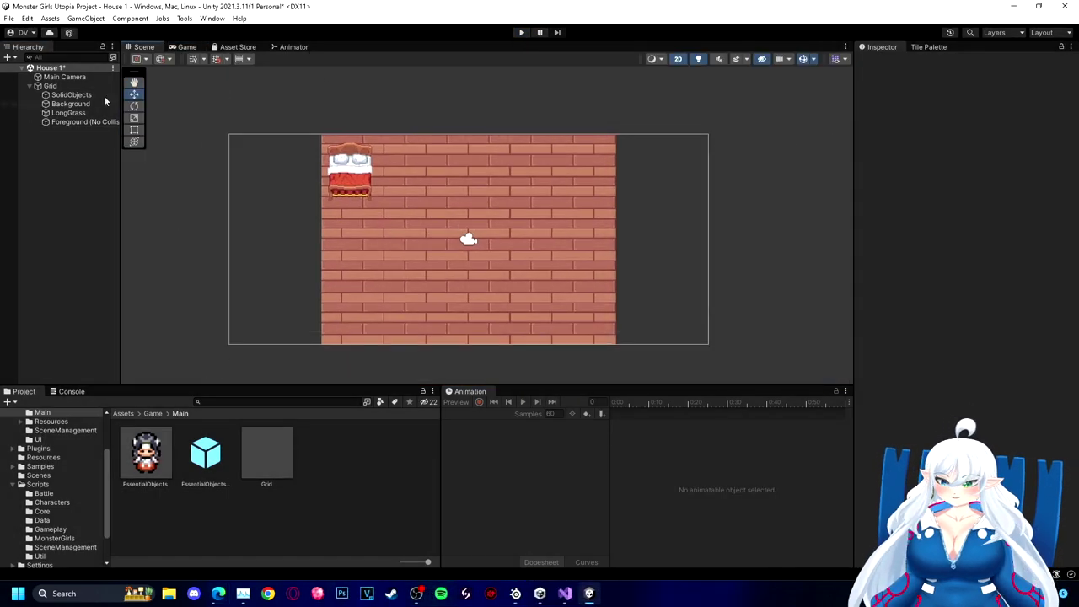
click(84, 95)
click(919, 48)
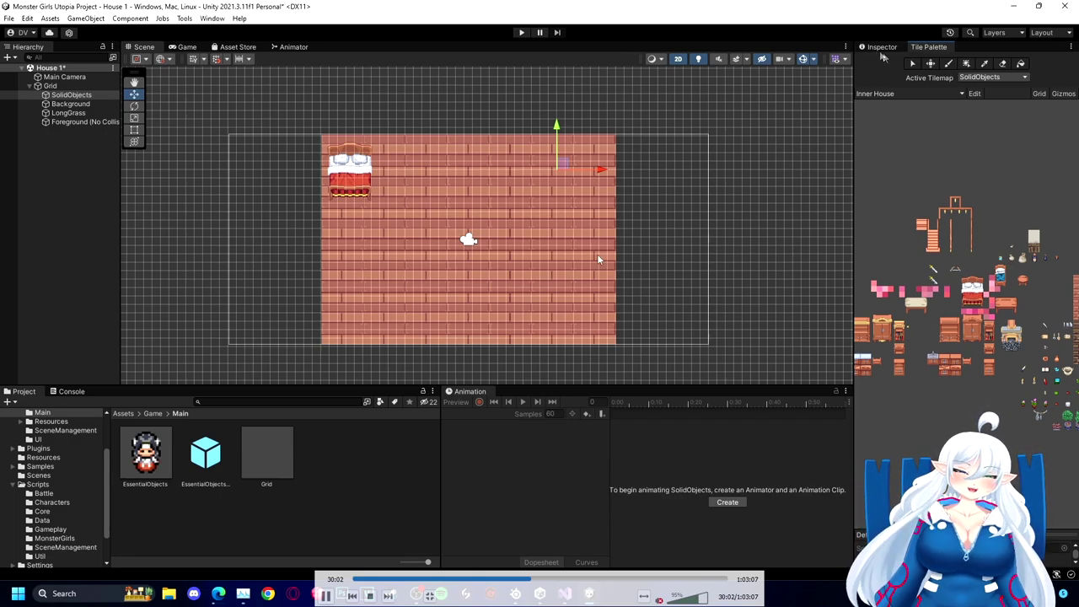
click(882, 49)
scroll(868, 289, down, 2)
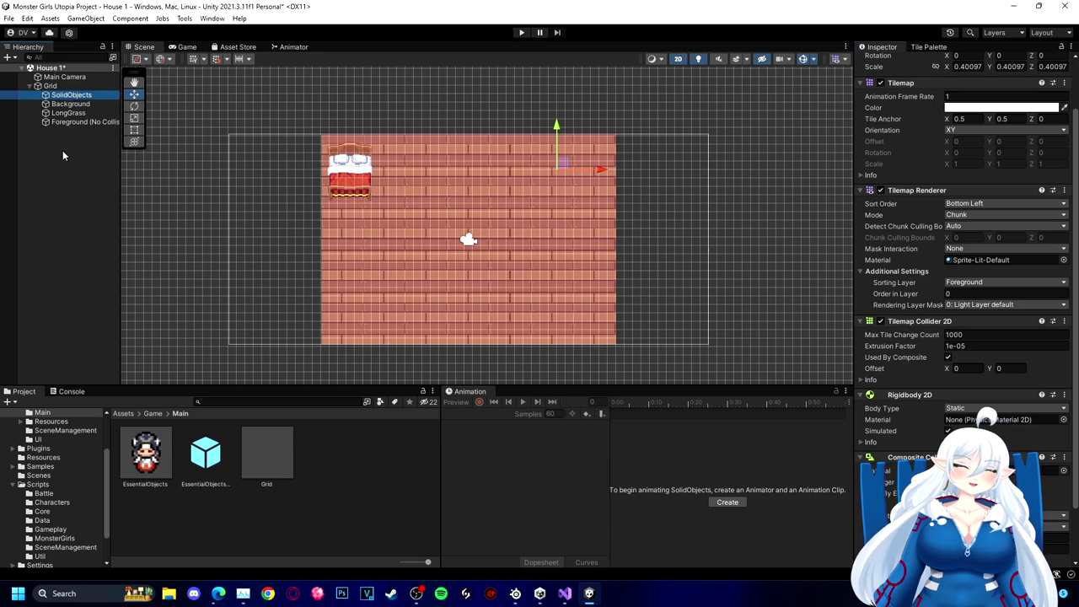
key(ctrl+v)
click(940, 65)
key(BackSpace)
key(ctrl+z)
click(54, 170)
key(ctrl+v)
drag(936, 66, 927, 67)
key(ctrl+z)
Step: Paste the SolidObjects copy, rename it SolidObjectsBase, and make it a child of Grid
click(69, 185)
key(ctrl+v)
click(949, 64)
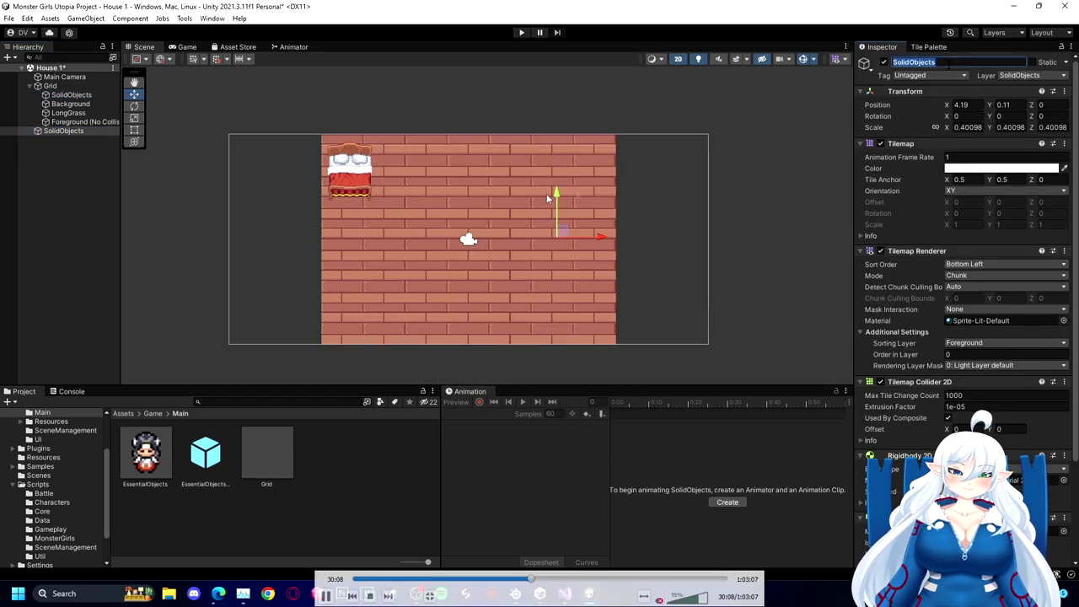
drag(71, 130, 52, 86)
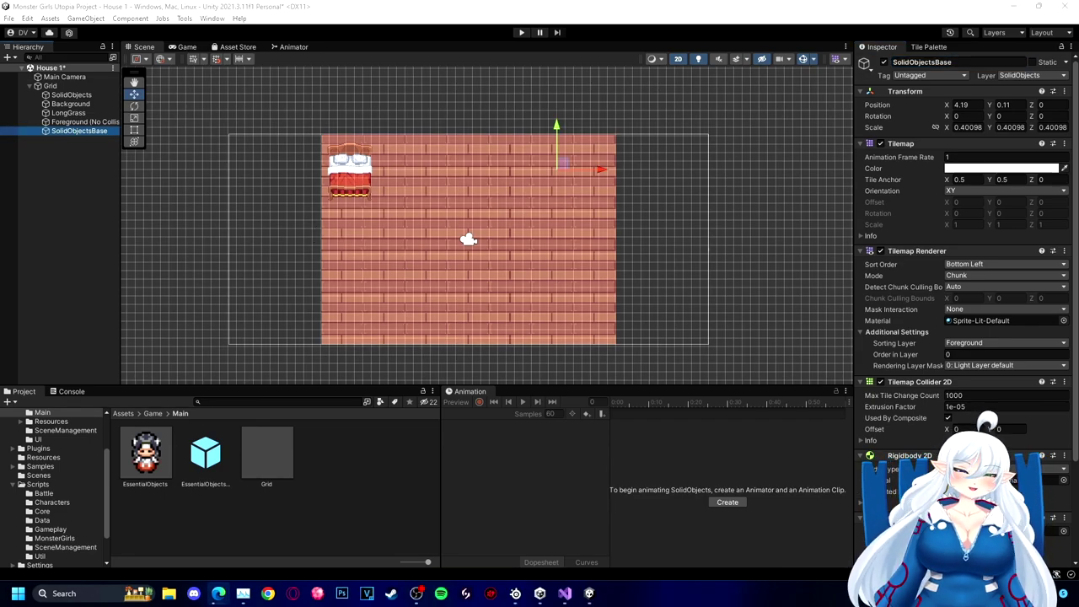
Step: Reorder Grid's children to Background, Foreground (No Collison), SolidObjectsBase, SolidObjects, LongGrass and save the scene
drag(68, 121, 67, 99)
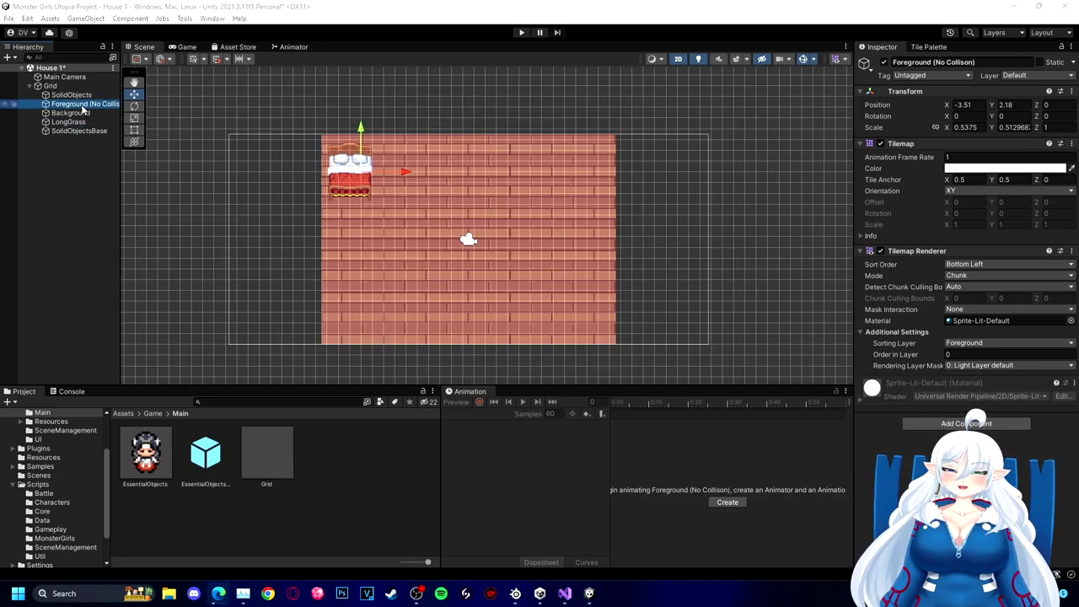
mouse_move(75, 115)
mouse_down()
mouse_move(67, 91)
mouse_move(85, 133)
mouse_move(71, 131)
mouse_up()
click(40, 229)
key(ctrl+s)
Step: Paint a row of wall tiles along the room's upper edge on the SolidObjectsBase tilemap
click(928, 46)
click(948, 63)
click(78, 112)
drag(328, 130, 612, 131)
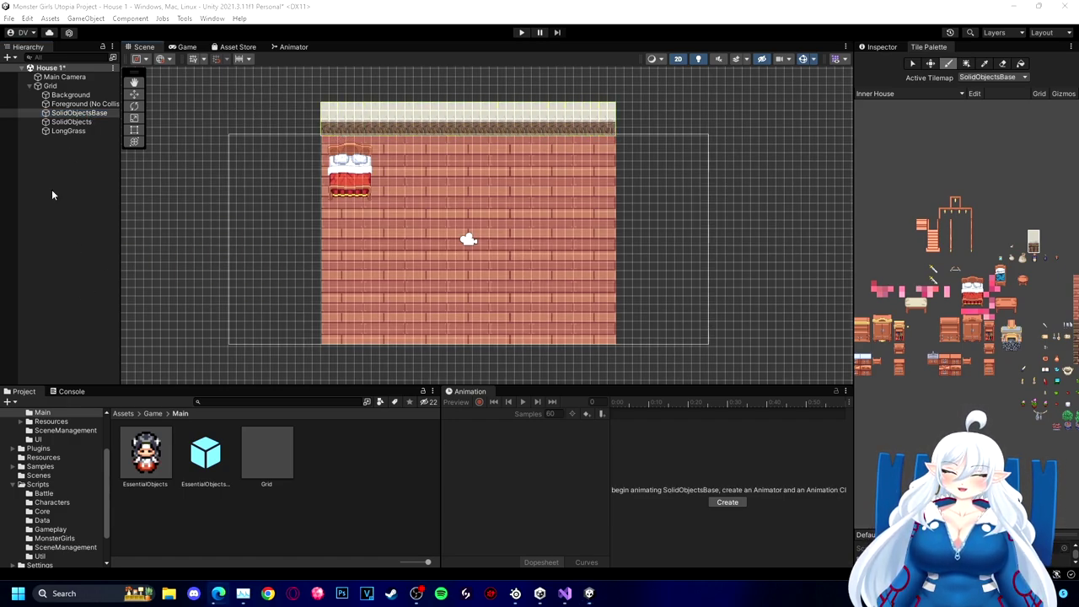
Step: Place a wardrobe, a shelf cabinet and a kitchen counter with sink against the wall on the SolidObjects tilemap
click(72, 122)
middle_drag(882, 329, 899, 268)
click(898, 268)
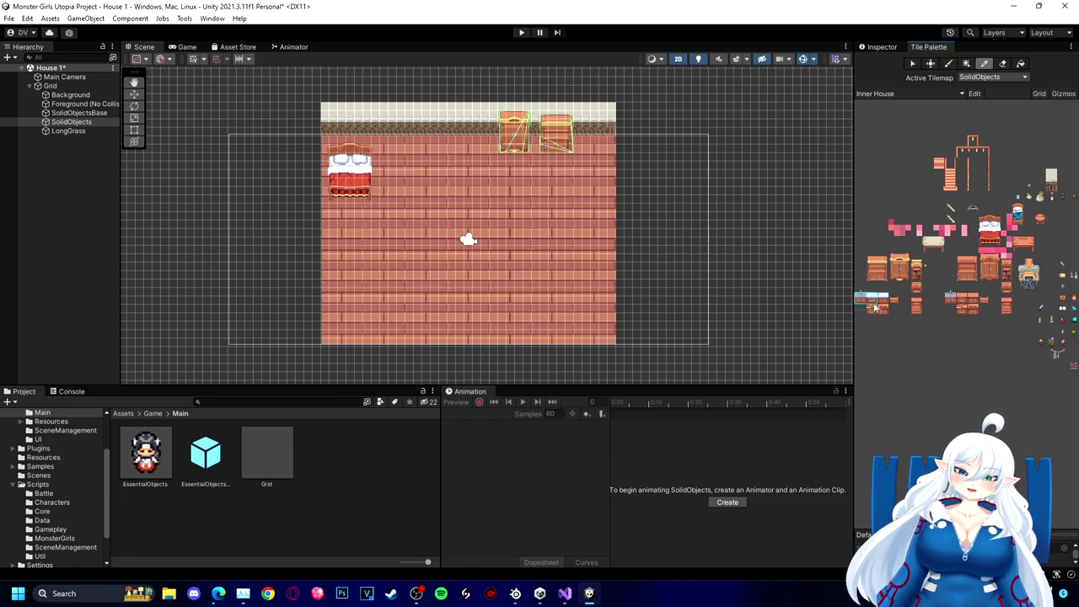
scroll(980, 287, up, 2)
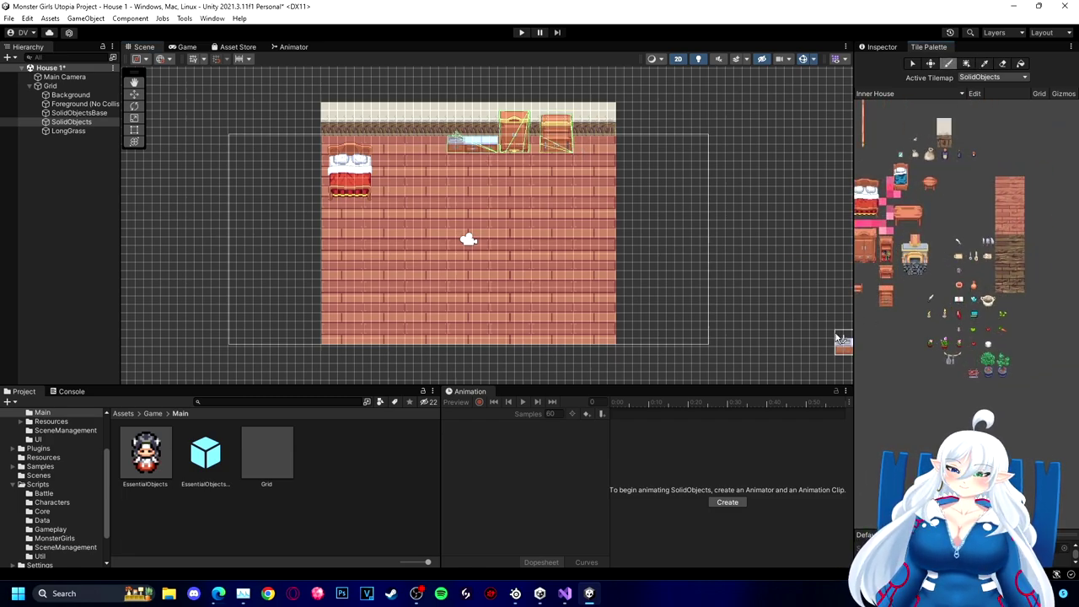
middle_drag(943, 240, 895, 248)
click(993, 77)
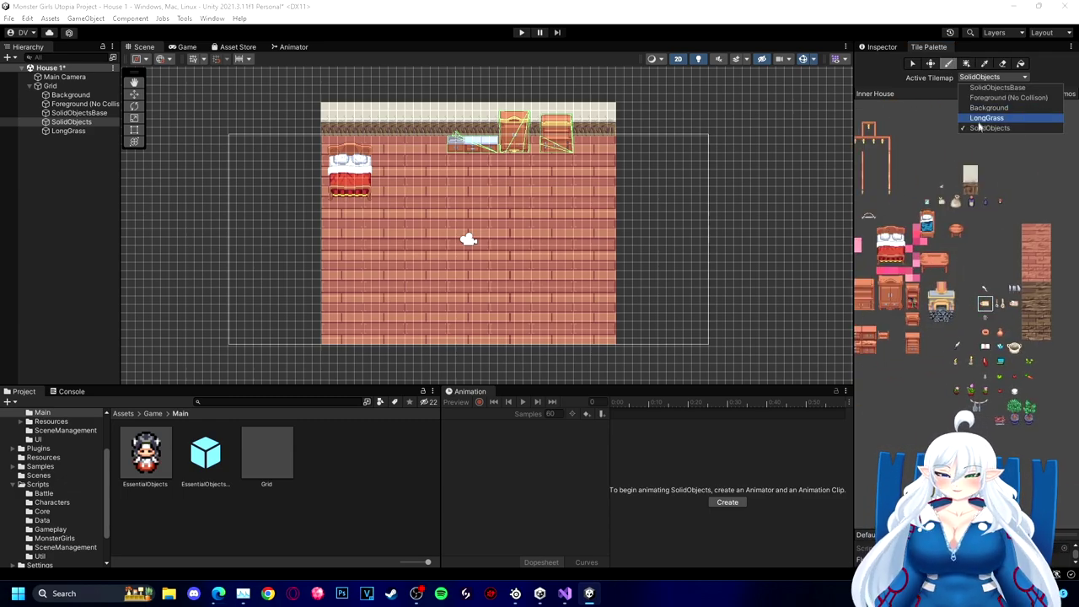
click(995, 108)
click(993, 77)
click(990, 113)
Step: Duplicate SolidObjects, rename the copy SolidObjectsSmallItems, and place it above SolidObjectsBase under Grid
click(89, 173)
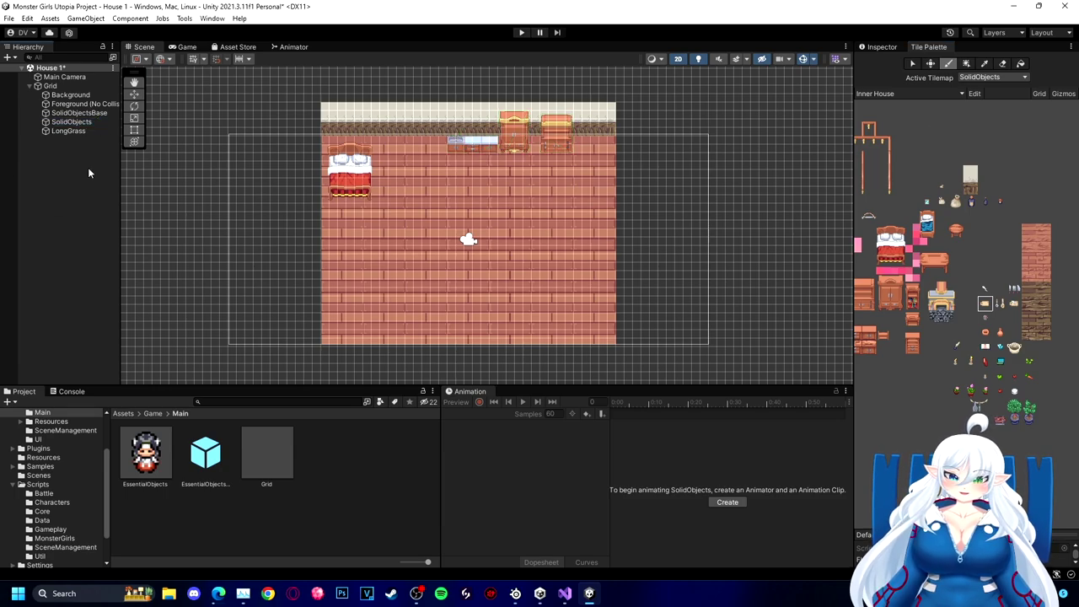
drag(87, 132, 87, 131)
click(880, 47)
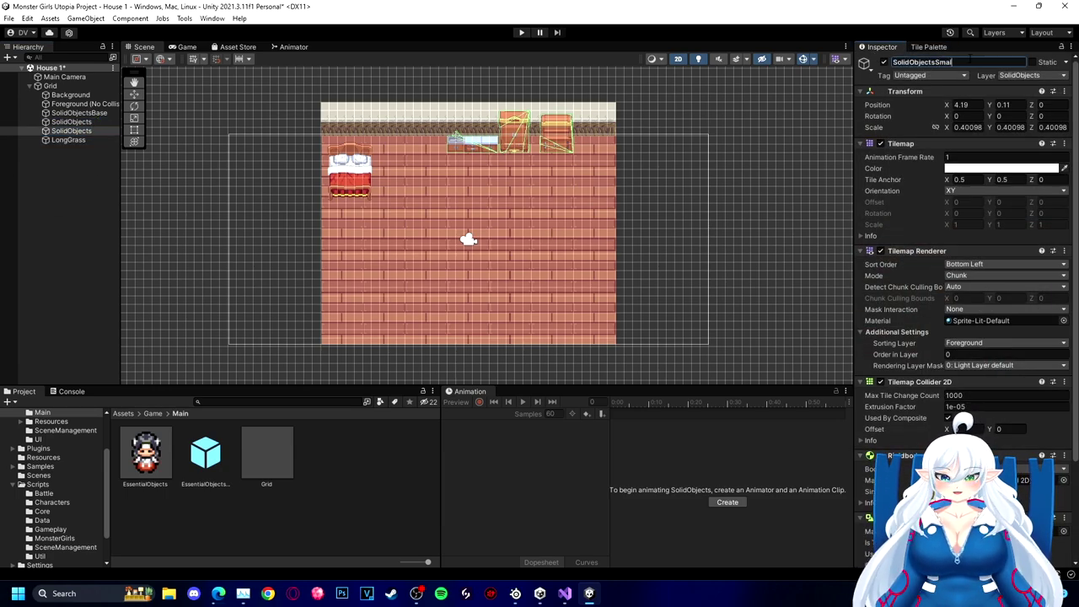
drag(85, 130, 84, 117)
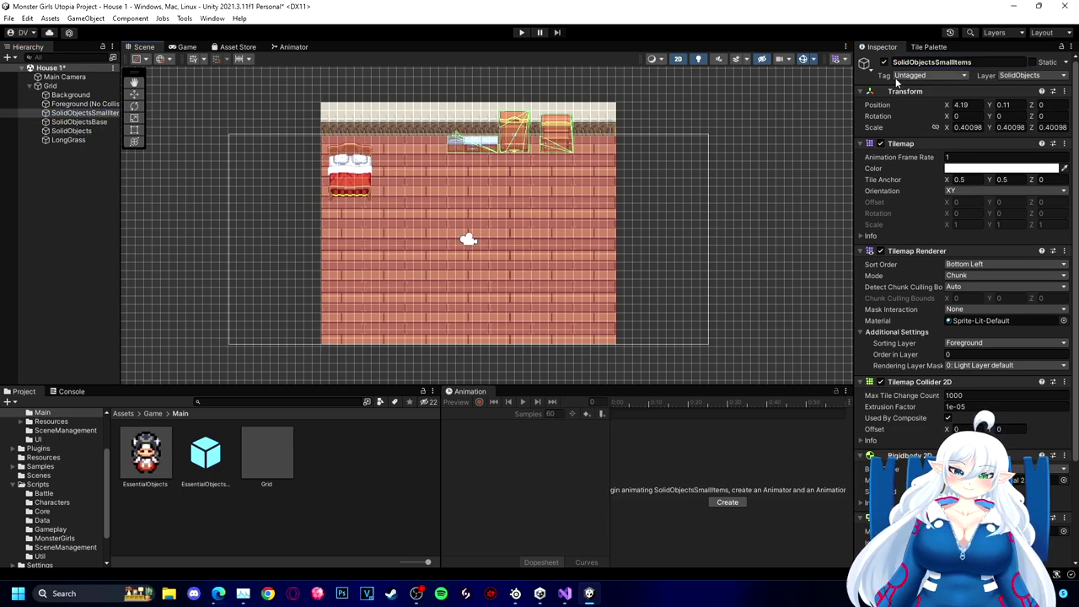
click(134, 95)
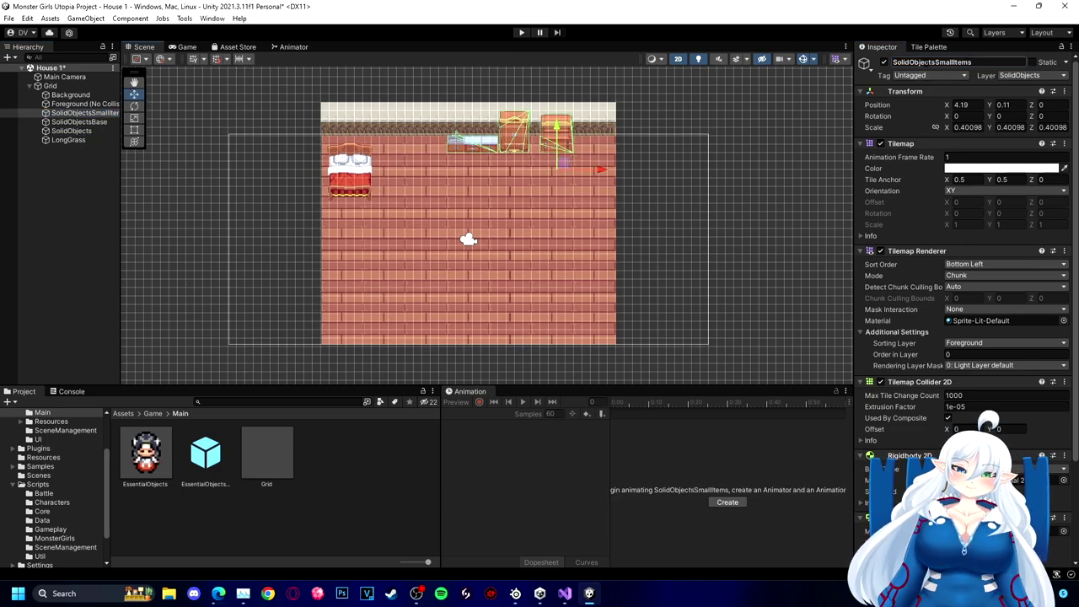
Step: Erase the duplicated furniture tiles from the SolidObjectsSmallItems tilemap
click(928, 47)
click(1002, 63)
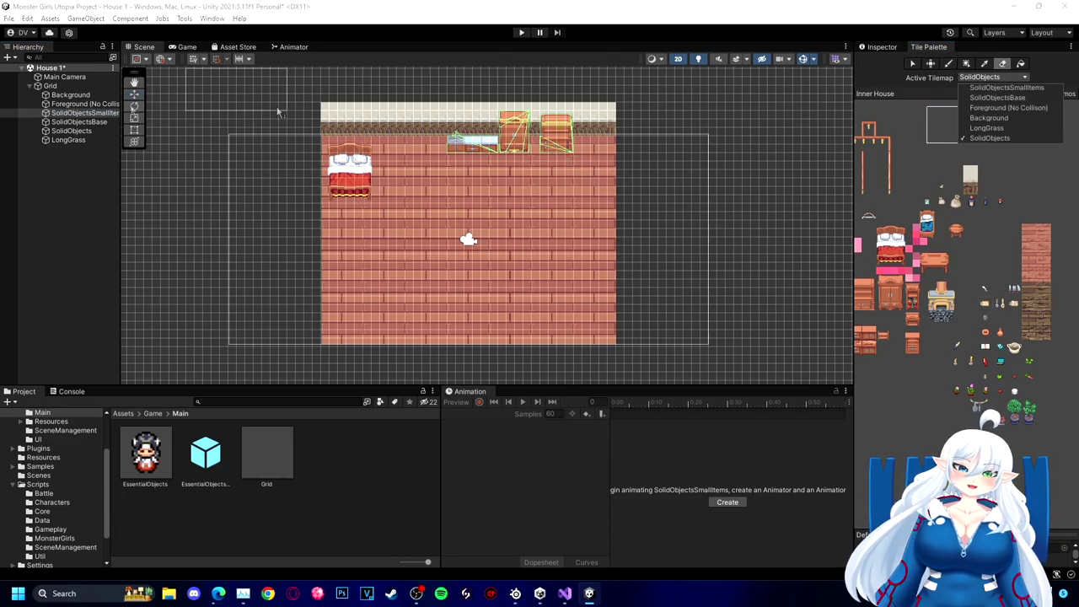
scroll(486, 176, up, 8)
middle_drag(409, 94, 427, 236)
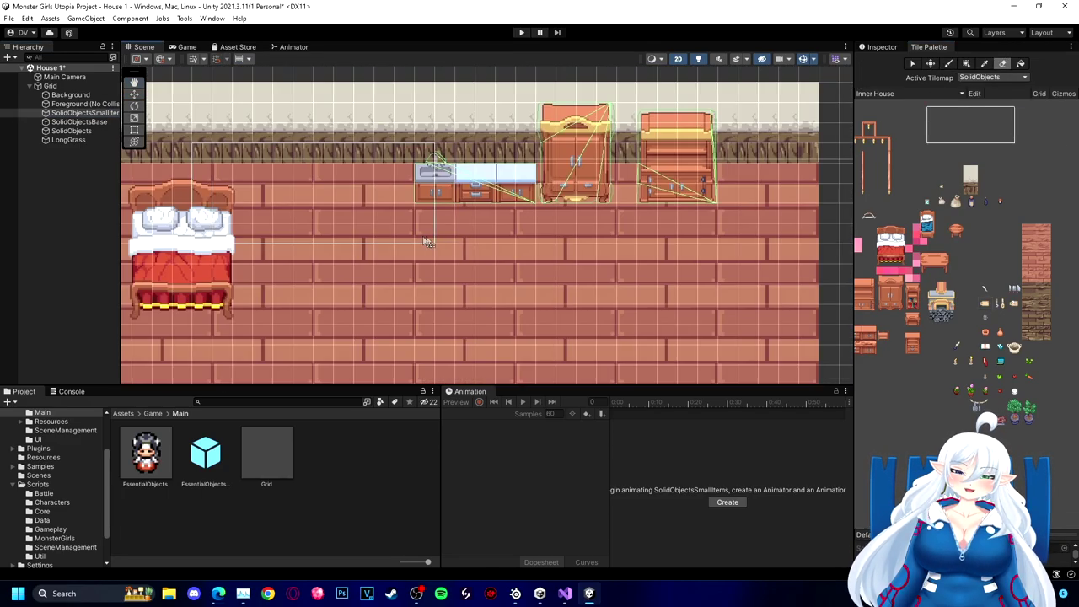
click(80, 123)
drag(445, 216, 461, 215)
key(ctrl+z)
click(75, 131)
click(95, 113)
scroll(672, 207, down, 3)
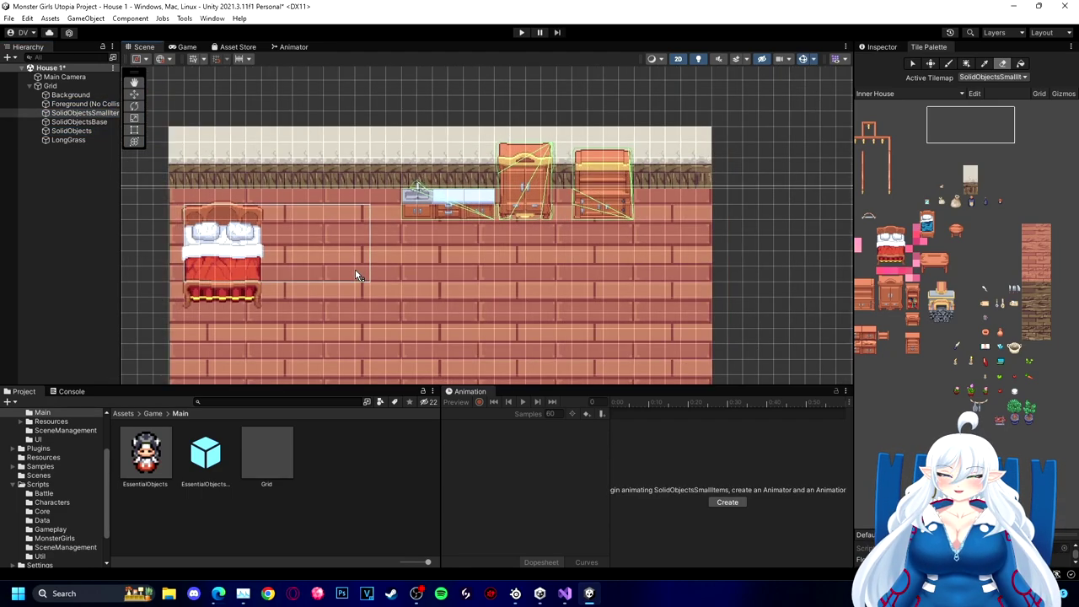
Step: Move SolidObjectsSmallItems below SolidObjectsBase under Grid and place an open book and a pot on the kitchen counter
click(983, 345)
mouse_move(80, 112)
mouse_down()
mouse_move(77, 145)
mouse_move(76, 126)
mouse_up()
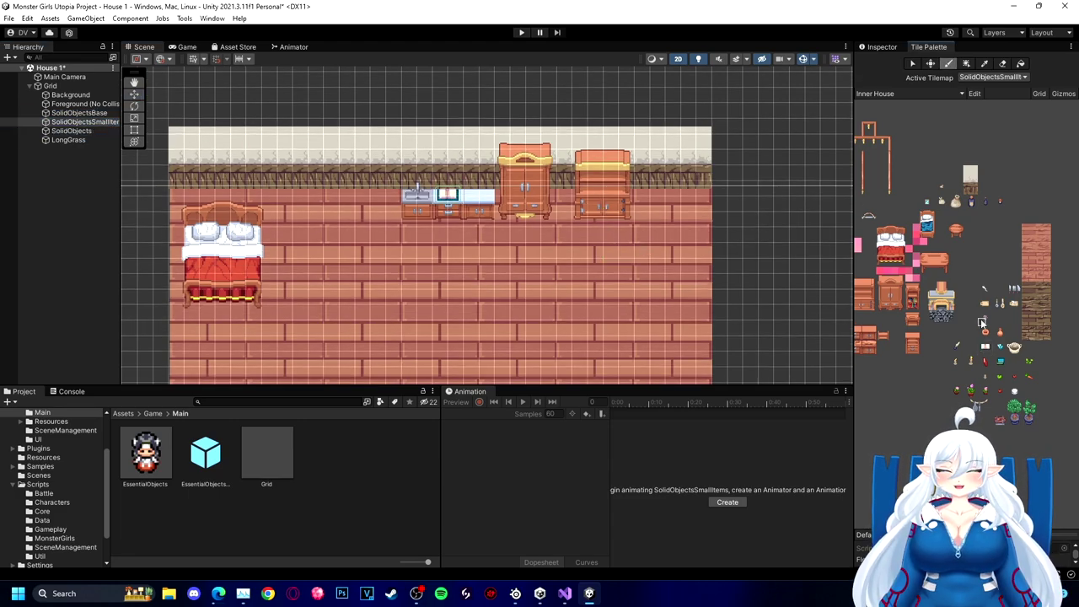
click(955, 346)
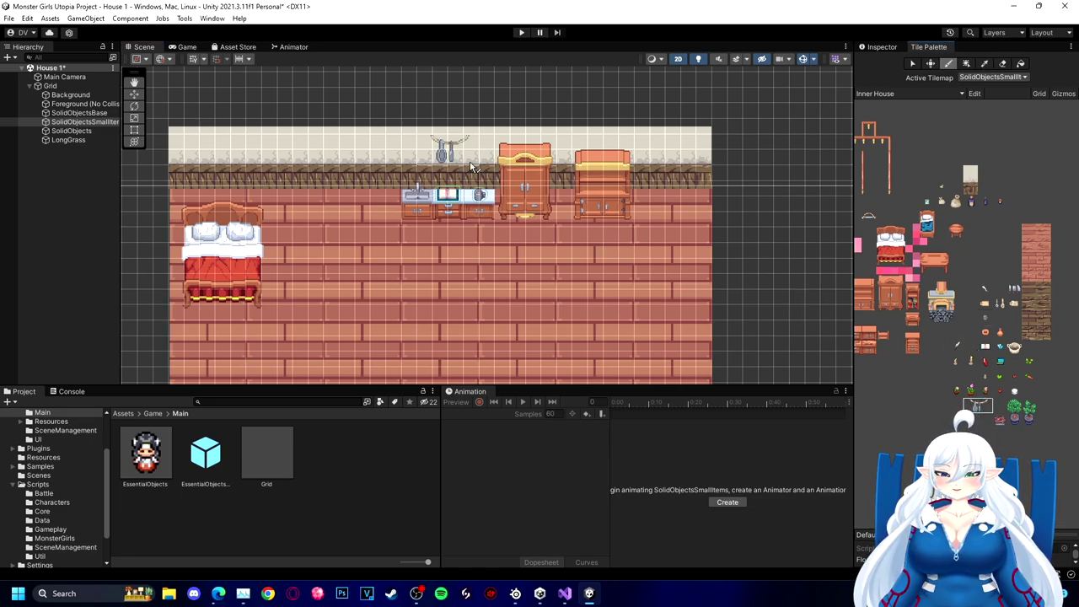
Step: Place the hanging utensils on the wall above the kitchen counter on the SolidObjects tilemap and briefly test-run the scene
click(82, 104)
click(81, 113)
click(77, 131)
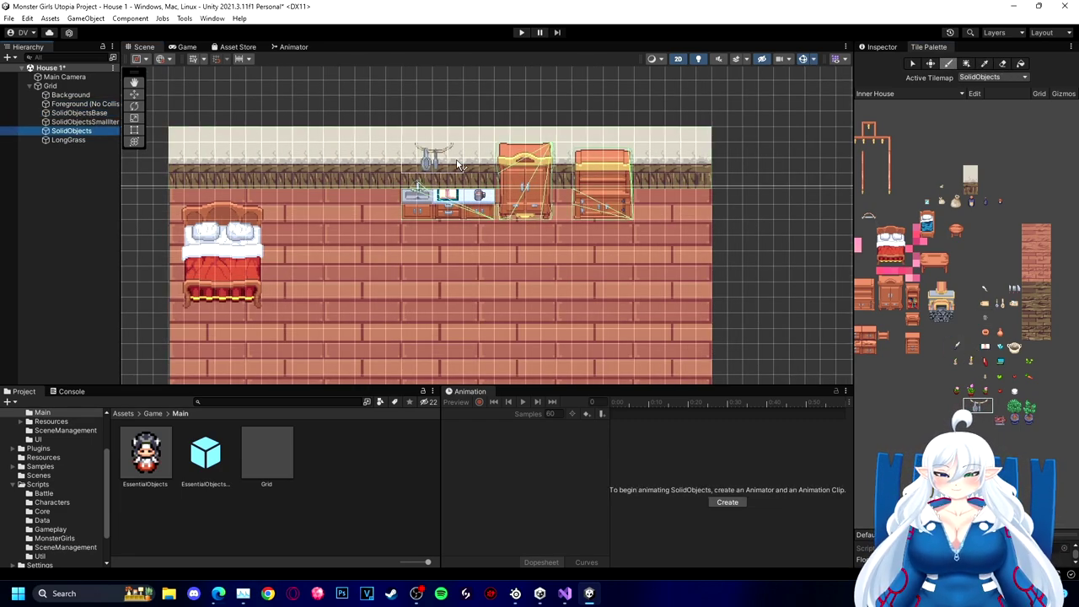
key(ctrl+p)
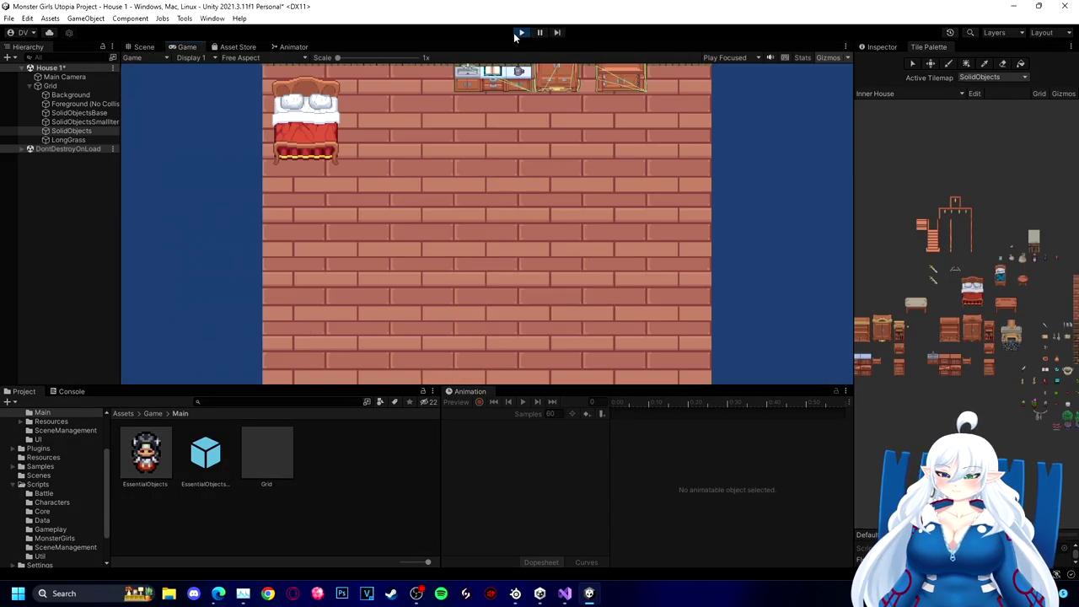
click(518, 33)
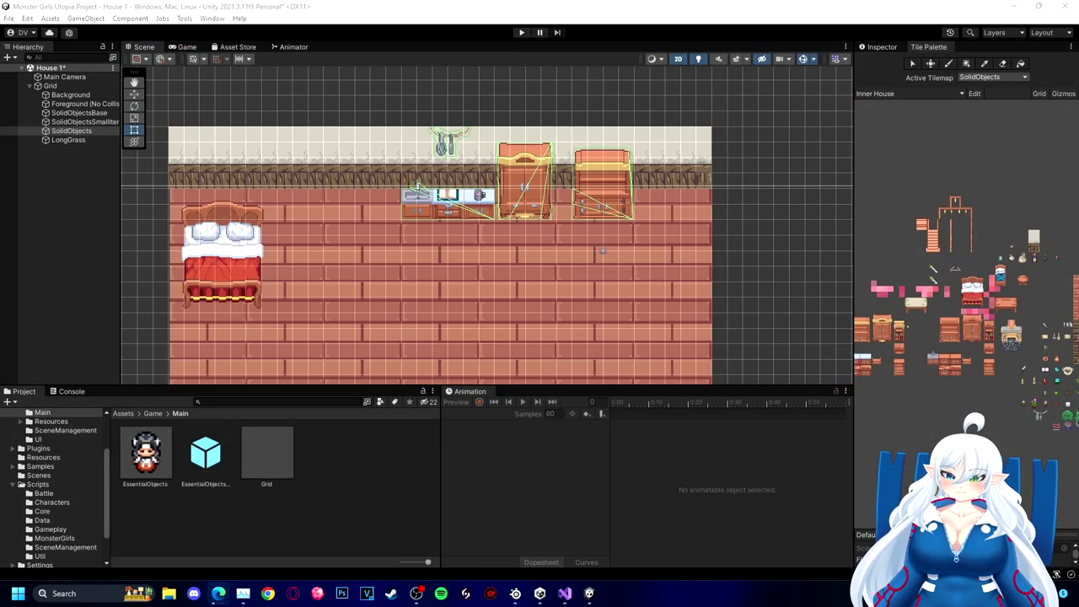
Step: Place two potted plants side by side at the room's lower edge on the SolidObjects tilemap
middle_drag(984, 320, 908, 345)
drag(1001, 369, 1001, 374)
middle_drag(592, 337, 646, 108)
click(568, 339)
click(474, 343)
mouse_move(647, 218)
middle_down()
mouse_move(696, 382)
mouse_move(678, 386)
middle_up()
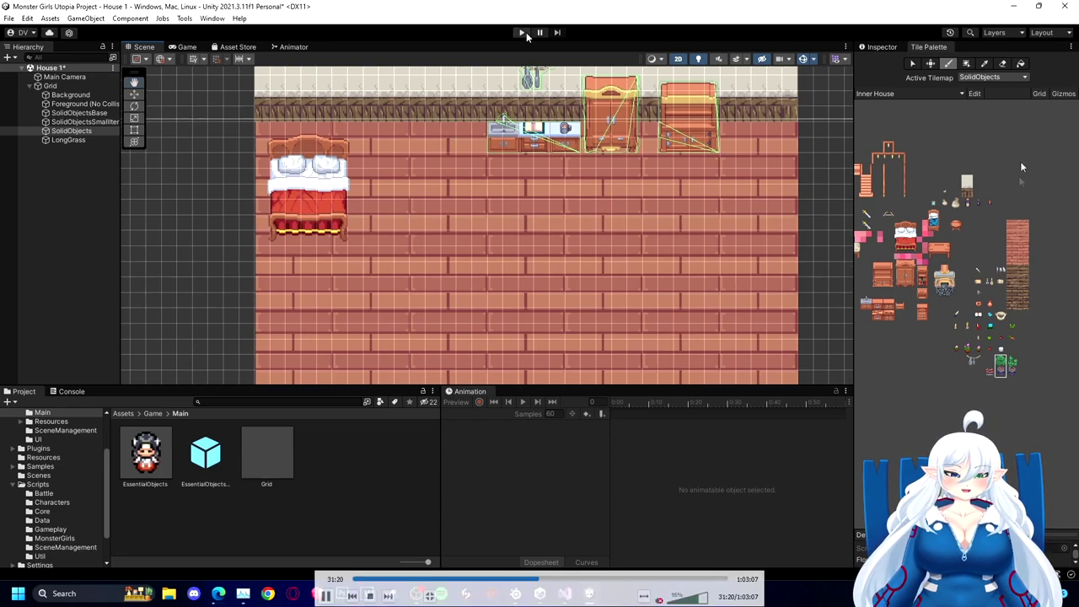
Step: Delete Main Camera from the House 1 scene and add the EssentialObjectsLoader prefab to its hierarchy
click(81, 79)
key(Delete)
drag(145, 455, 398, 226)
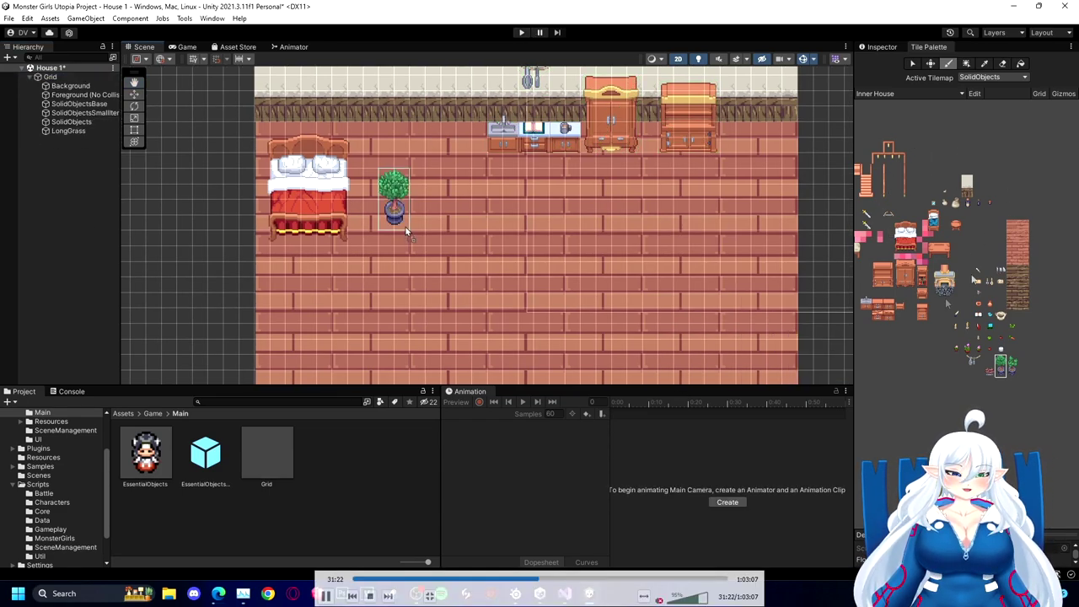
drag(205, 455, 56, 320)
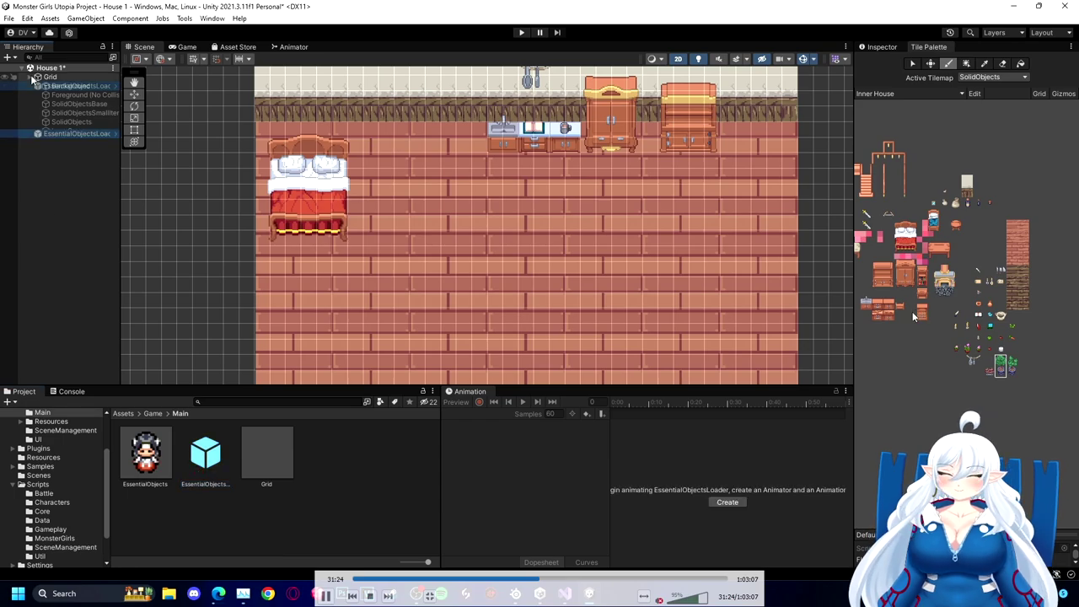
Step: Test-run the scene, pause it and try moving the player's Main Camera down over the house interior
key(ctrl+p)
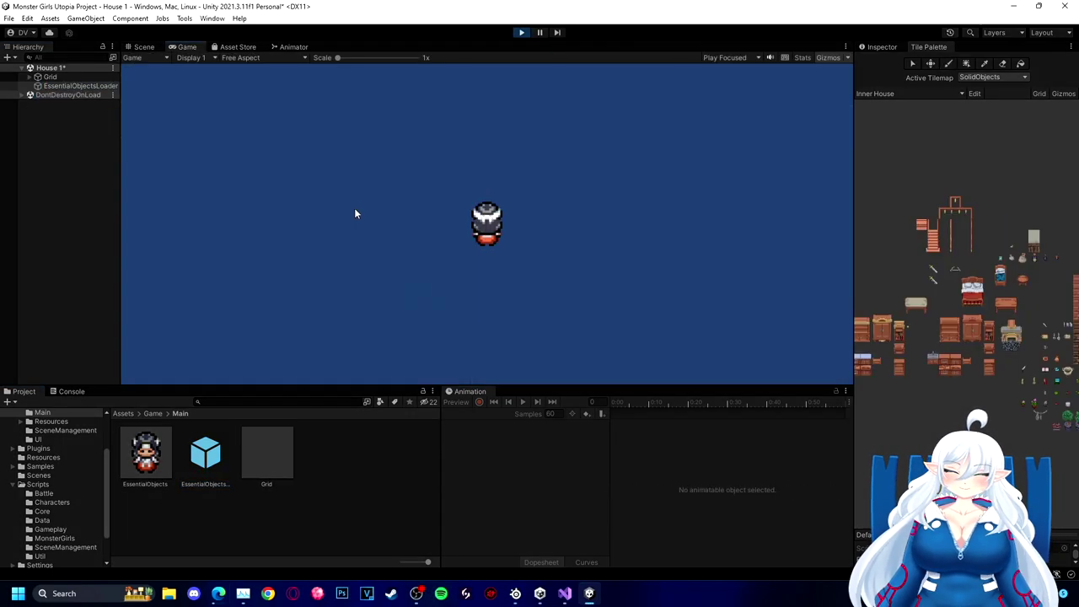
key(Right)
click(539, 33)
scroll(496, 193, down, 10)
scroll(497, 194, up, 3)
middle_drag(360, 130, 267, 260)
click(491, 130)
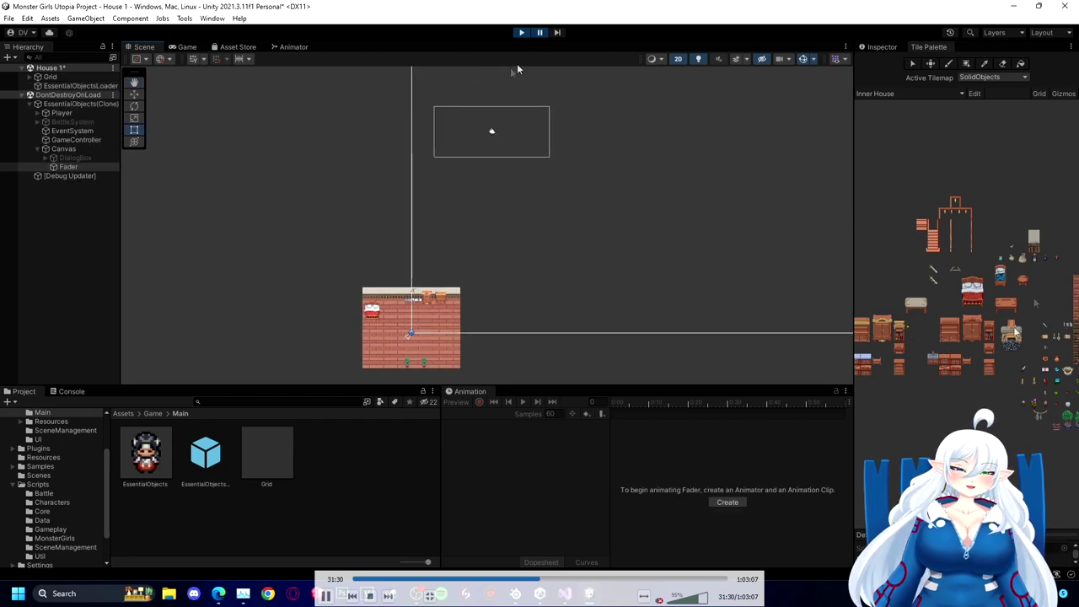
click(488, 132)
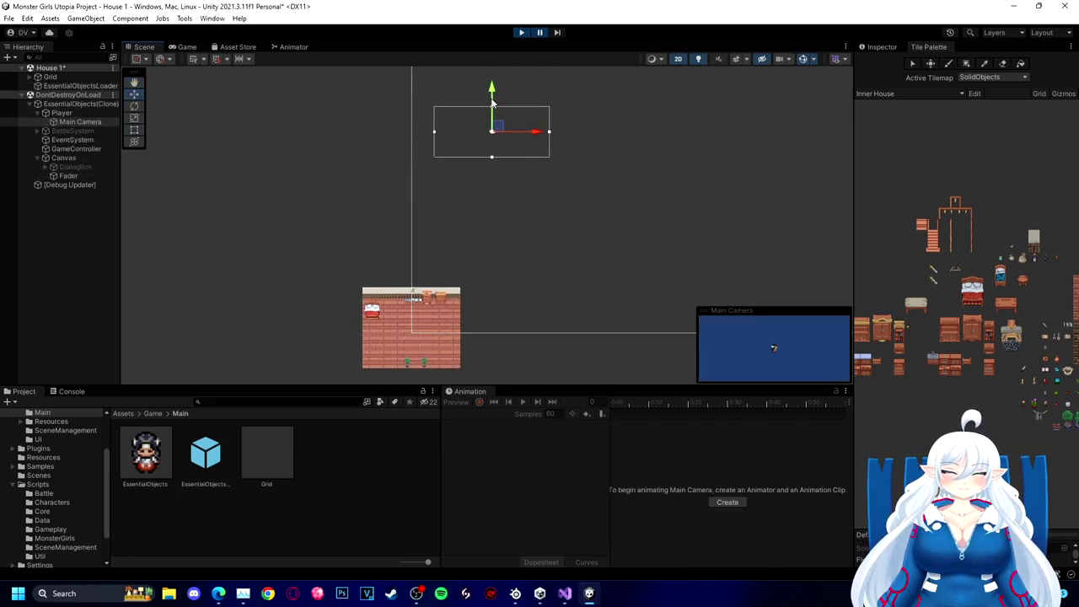
drag(492, 100, 435, 342)
drag(506, 339, 423, 339)
click(521, 33)
Step: Restart and pause play mode, try repositioning the player's objects over the room, and undo those moves
click(521, 33)
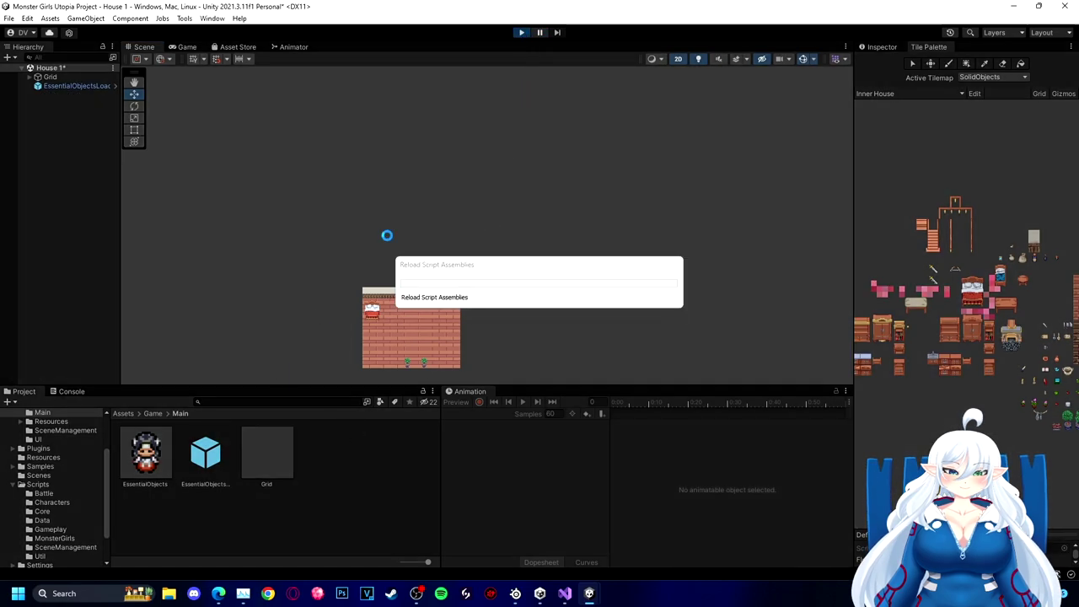
click(540, 34)
click(144, 47)
click(476, 246)
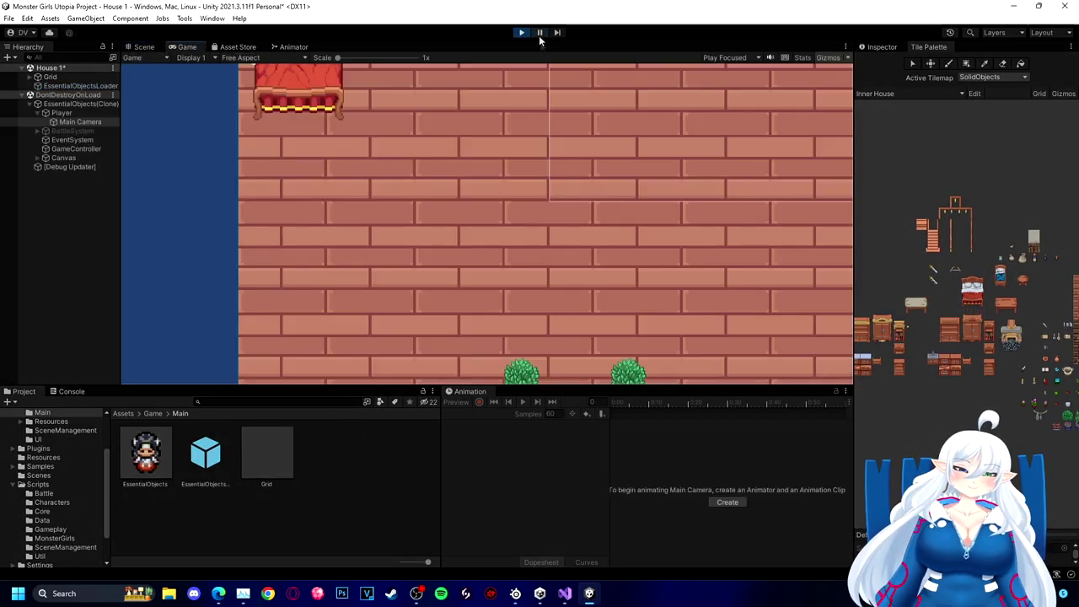
click(540, 34)
click(81, 114)
drag(412, 275, 412, 358)
middle_drag(412, 358, 406, 308)
key(ctrl+z)
key(ctrl+z)
key(ctrl+z)
Step: Move the Player object onto the room's floor while the game is paused and resume the run
click(64, 113)
drag(464, 160, 464, 238)
drag(492, 280, 425, 280)
click(540, 32)
Step: Walk the player around the room and along the furniture to test the collisions, and end the test run
key(Left)
key(Up)
key(Right)
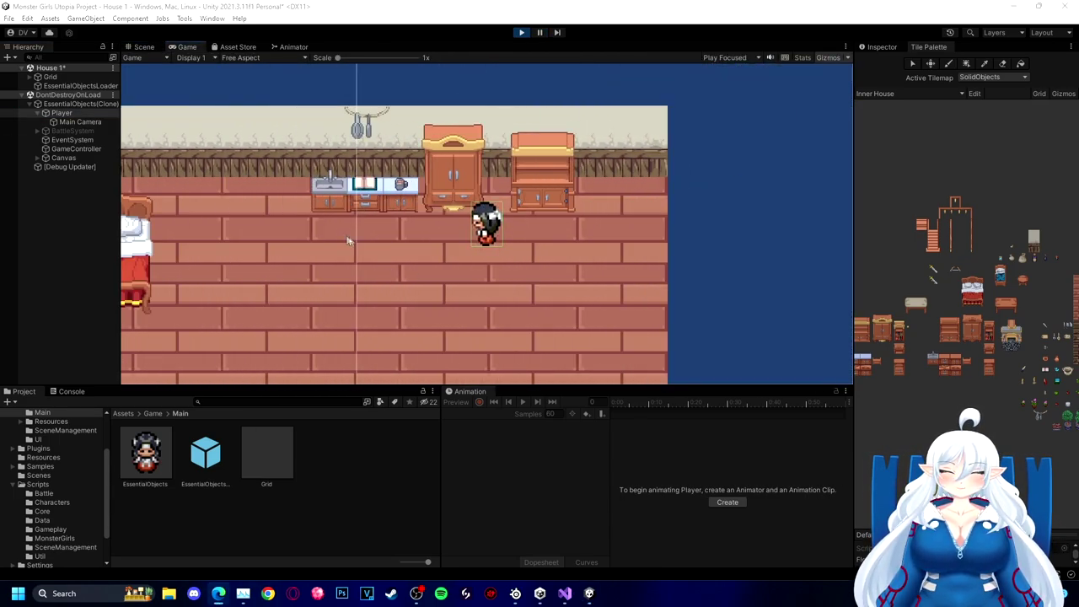
click(285, 243)
key(Left)
key(Down)
key(Right)
key(ctrl+p)
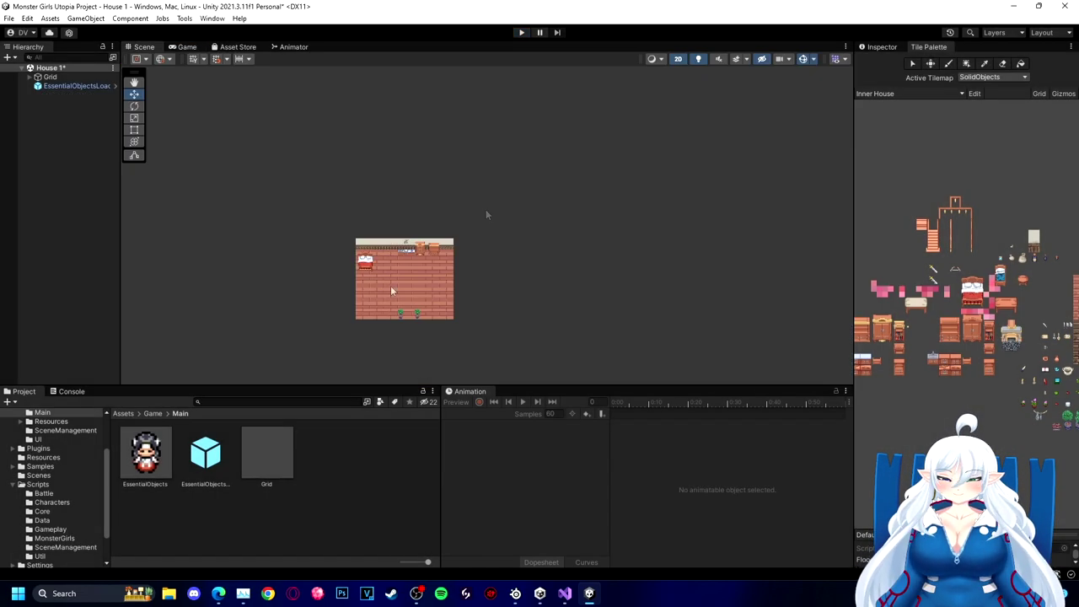
Step: Open the EssentialObjects prefab and set the Main Camera's environment background color to black
click(96, 87)
click(206, 453)
double_click(146, 454)
double_click(80, 99)
click(881, 46)
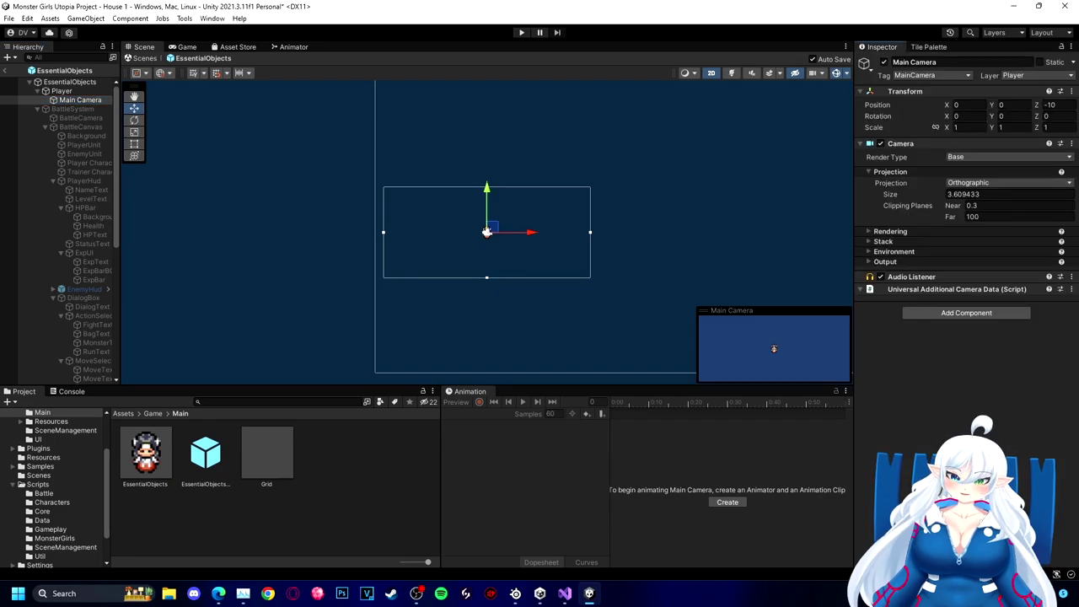
click(868, 251)
click(1011, 274)
drag(1005, 375, 733, 384)
Step: Test-run the scene and reapply black as the Main Camera's background color in the EssentialObjects prefab
click(521, 32)
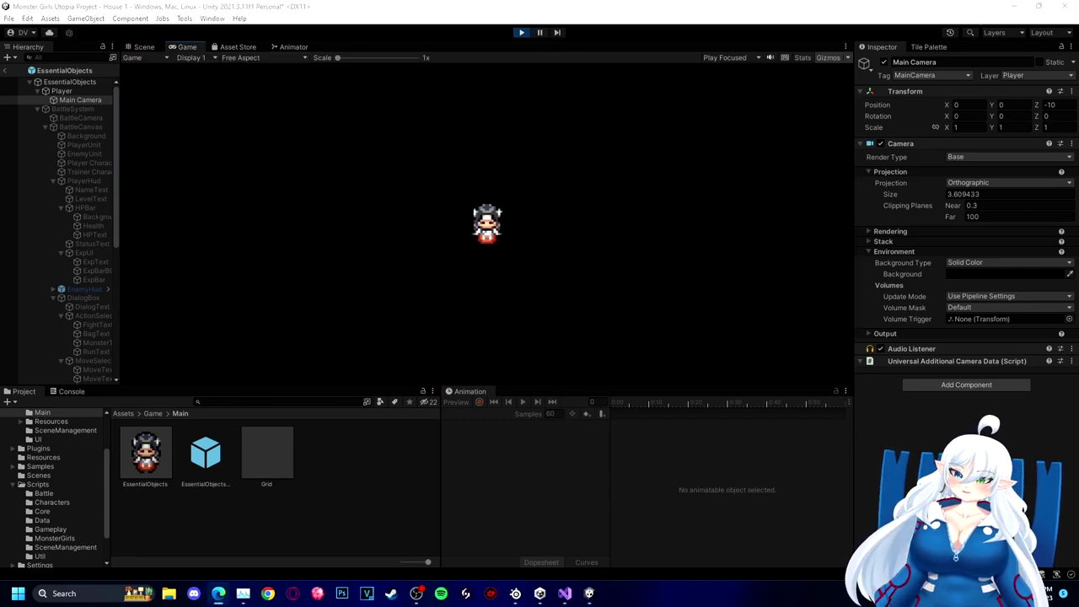
click(680, 299)
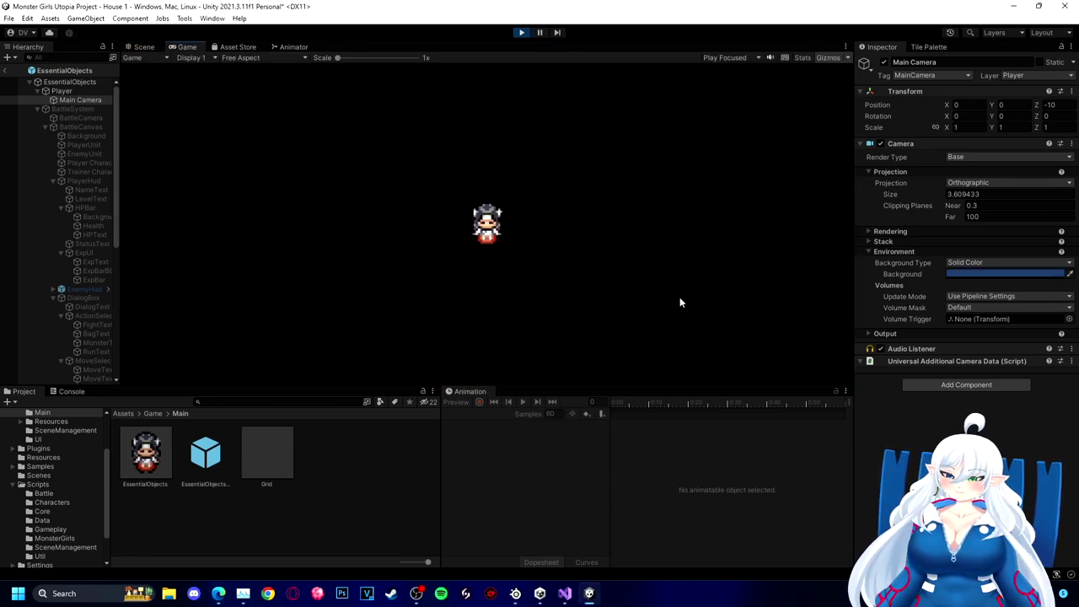
click(982, 276)
drag(996, 371, 977, 401)
click(910, 272)
click(65, 102)
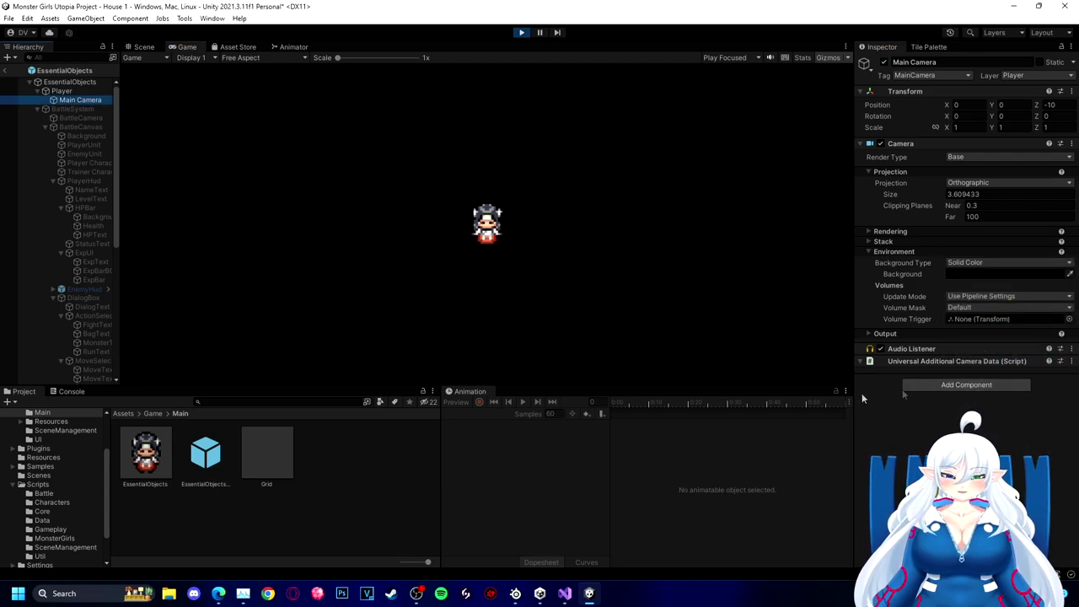
Step: Return from the prefab to the House 1 scene, select Grid and stop play mode
scroll(79, 239, down, 10)
click(7, 71)
click(75, 77)
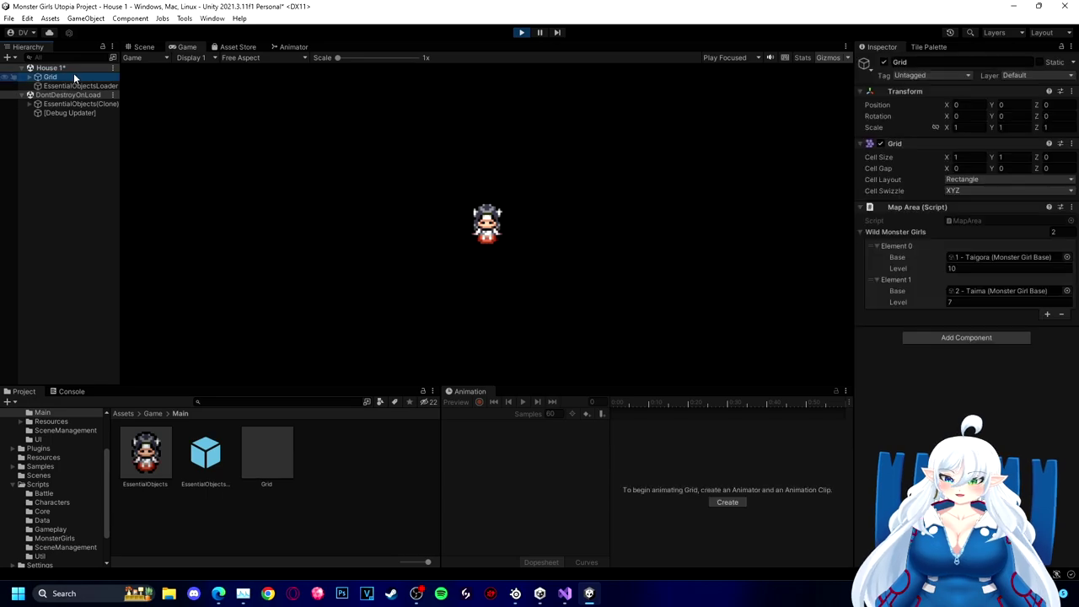
click(520, 32)
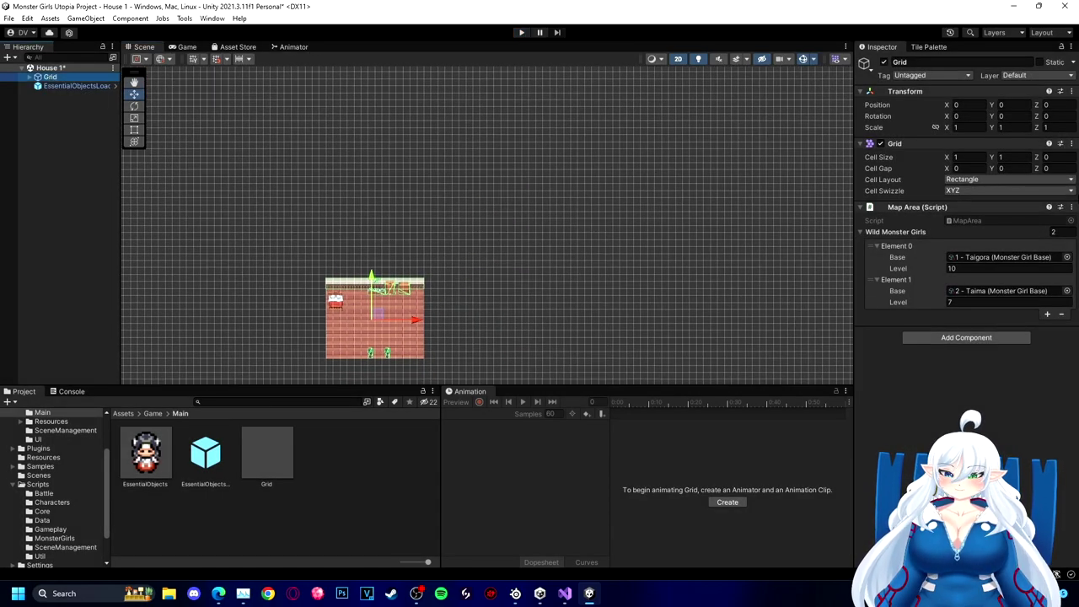
Step: Playtest the House 1 scene, pausing to move the player into the room and walking it near the bed and furniture
click(521, 32)
click(540, 32)
click(143, 47)
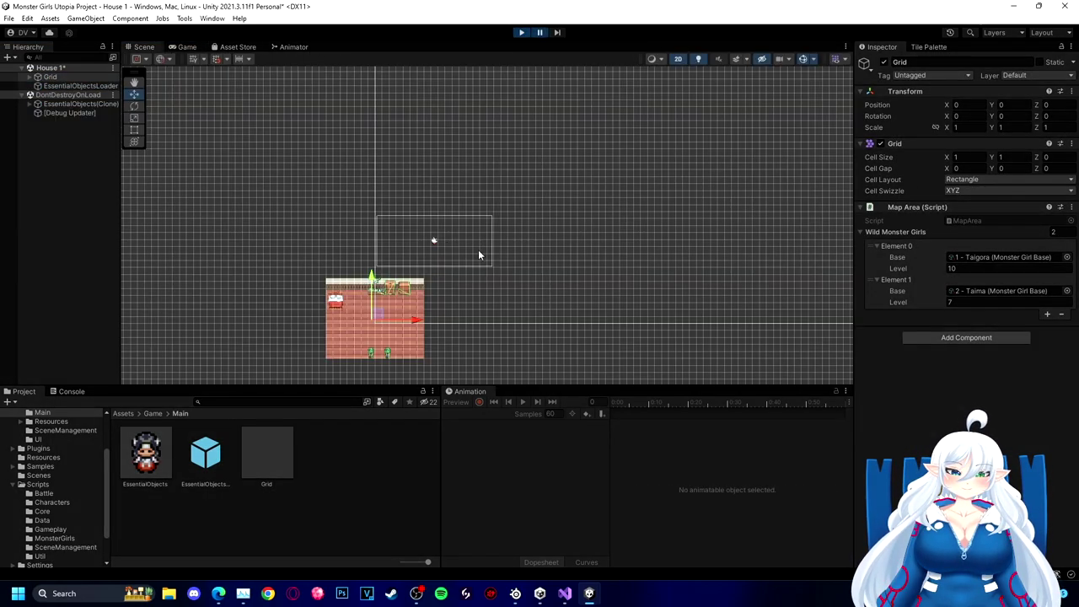
click(435, 240)
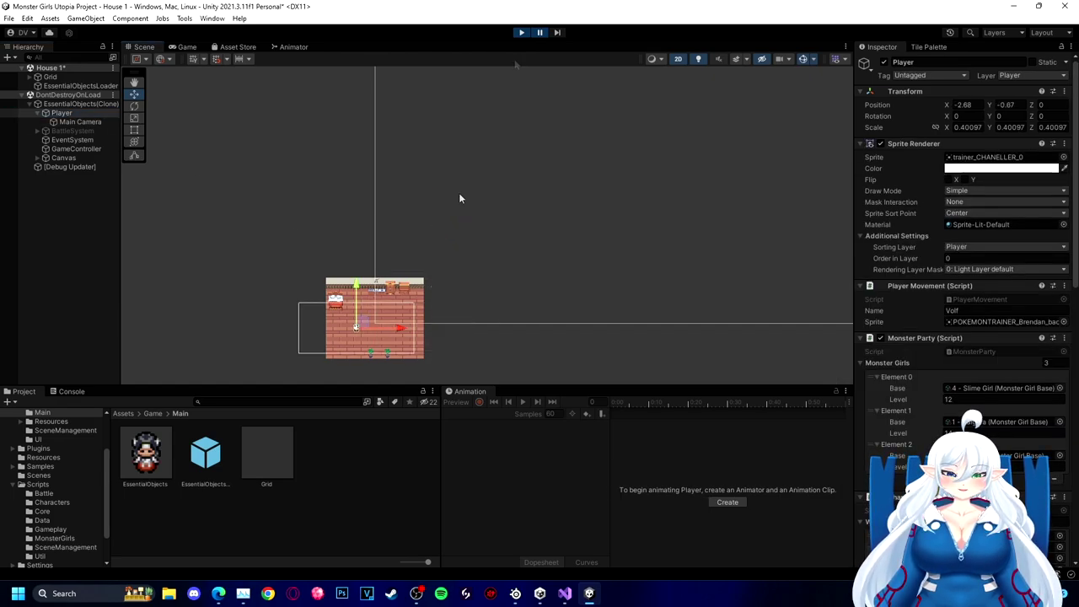
click(521, 32)
click(521, 32)
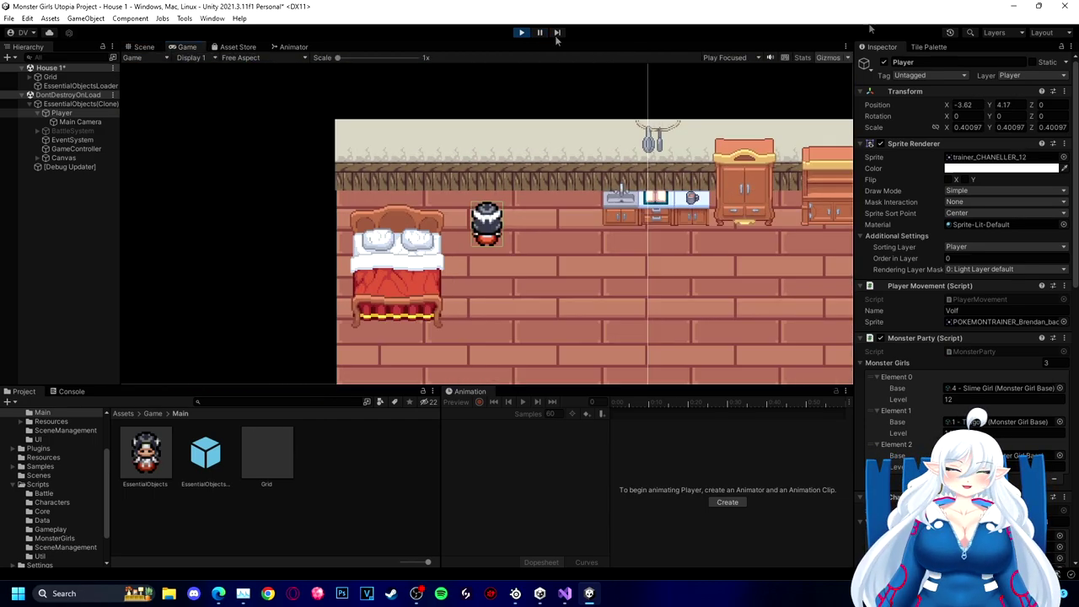
click(521, 34)
Step: Return to the House 1 scene hierarchy, expand the Grid and select its SolidObjects tilemap
click(66, 87)
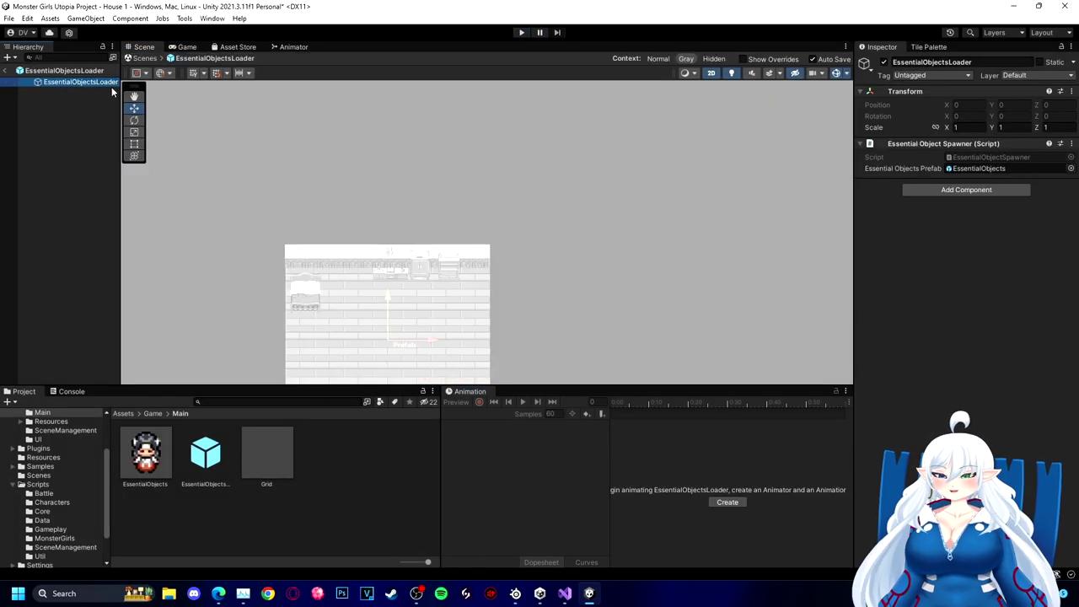
click(29, 77)
click(85, 113)
click(86, 122)
scroll(376, 289, up, 6)
middle_drag(376, 288, 380, 272)
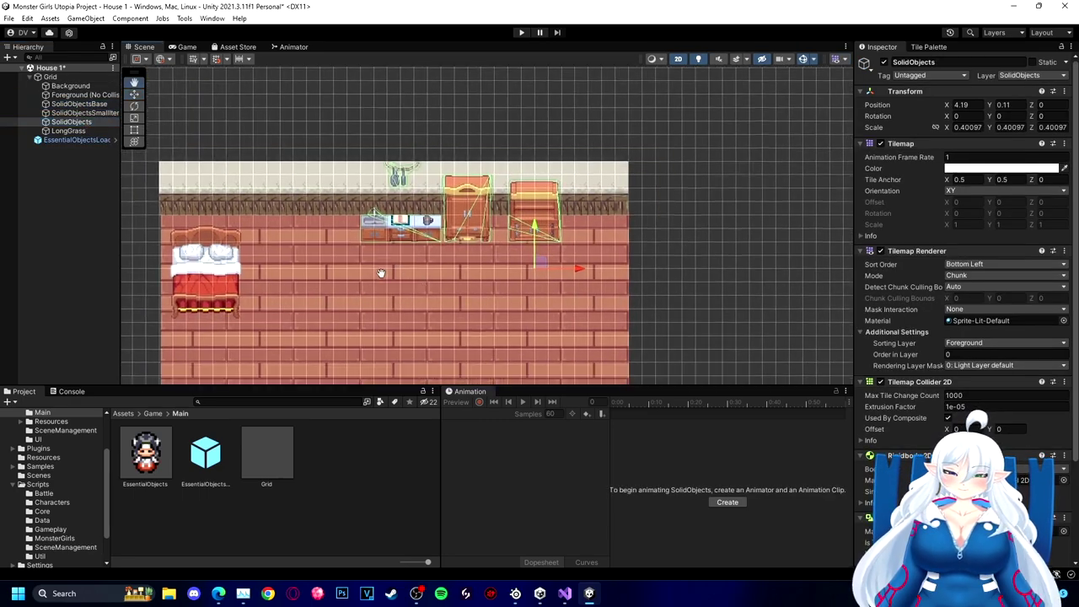
scroll(955, 284, down, 4)
Step: Try changing the Used By Composite and Extrusion Factor settings of the SolidObjects Tilemap Collider 2D
click(909, 333)
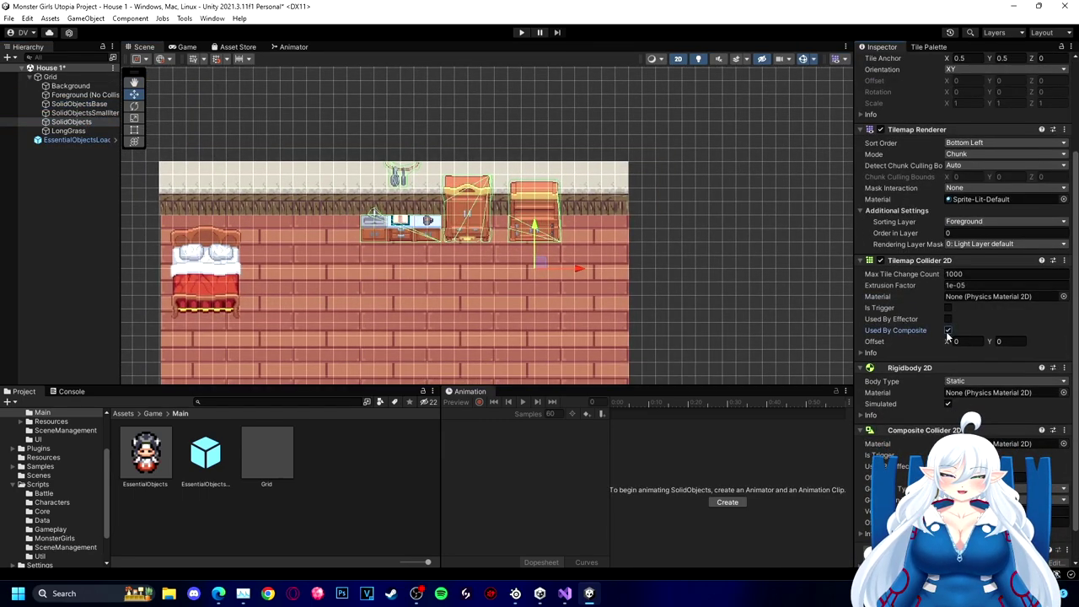
scroll(951, 287, up, 2)
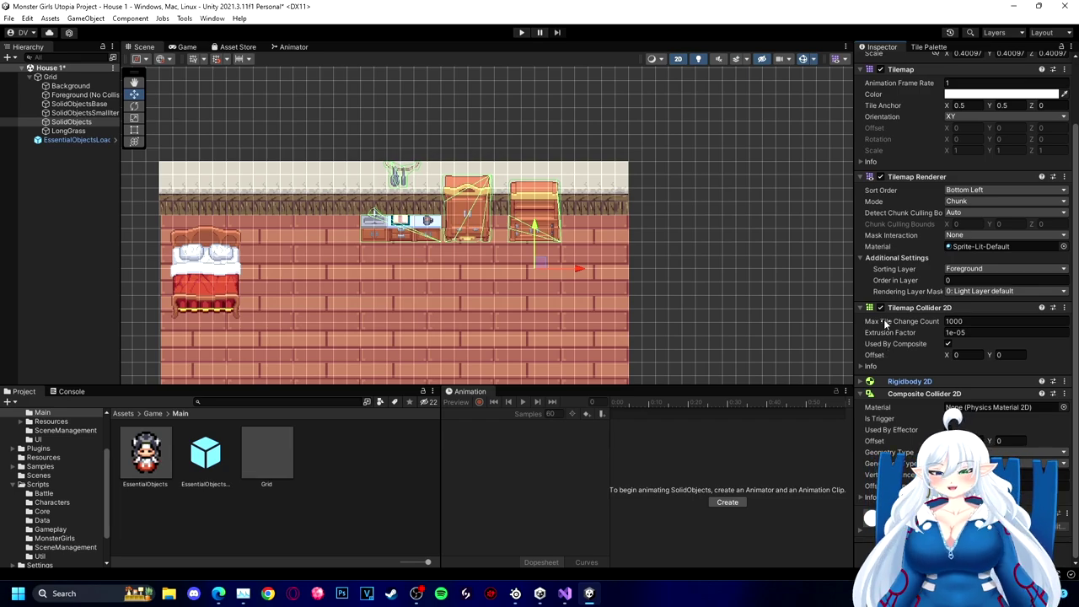
click(948, 344)
click(948, 376)
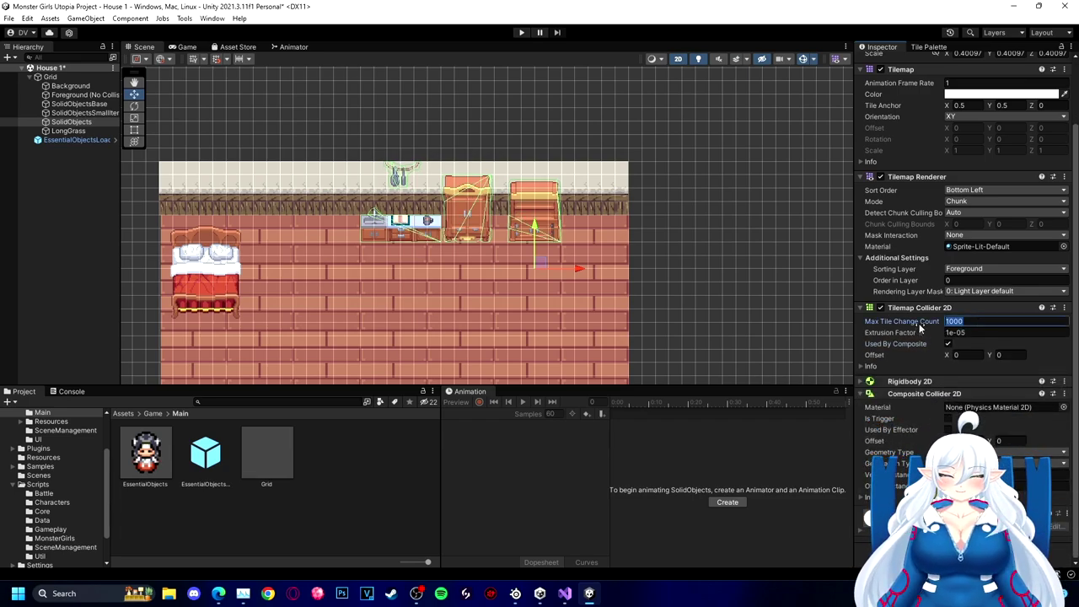
click(1003, 332)
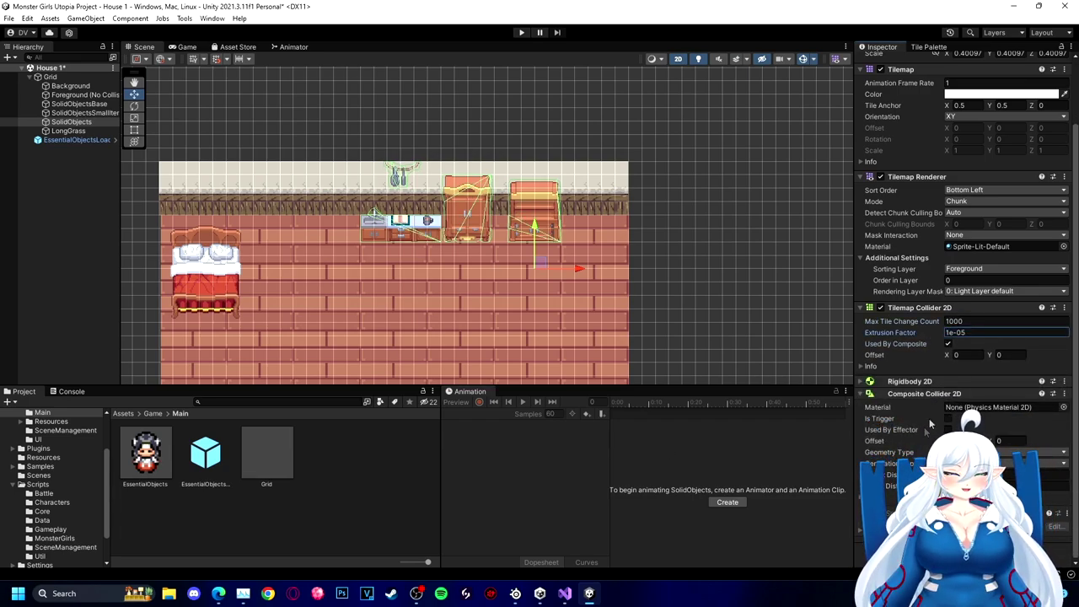
key(BackSpace)
text(1)
key(Return)
click(1021, 335)
click(1021, 335)
drag(885, 475, 859, 482)
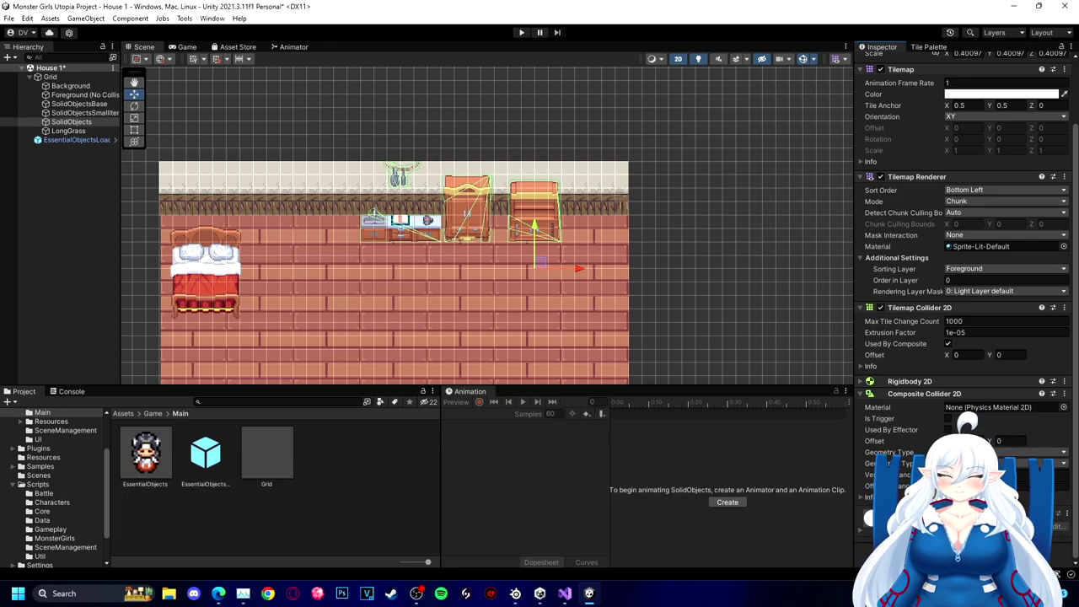
Step: Set the Composite Collider 2D's Y offset to 0.27 on SolidObjects and 0.34 on SolidObjectsBase
drag(991, 441, 1000, 446)
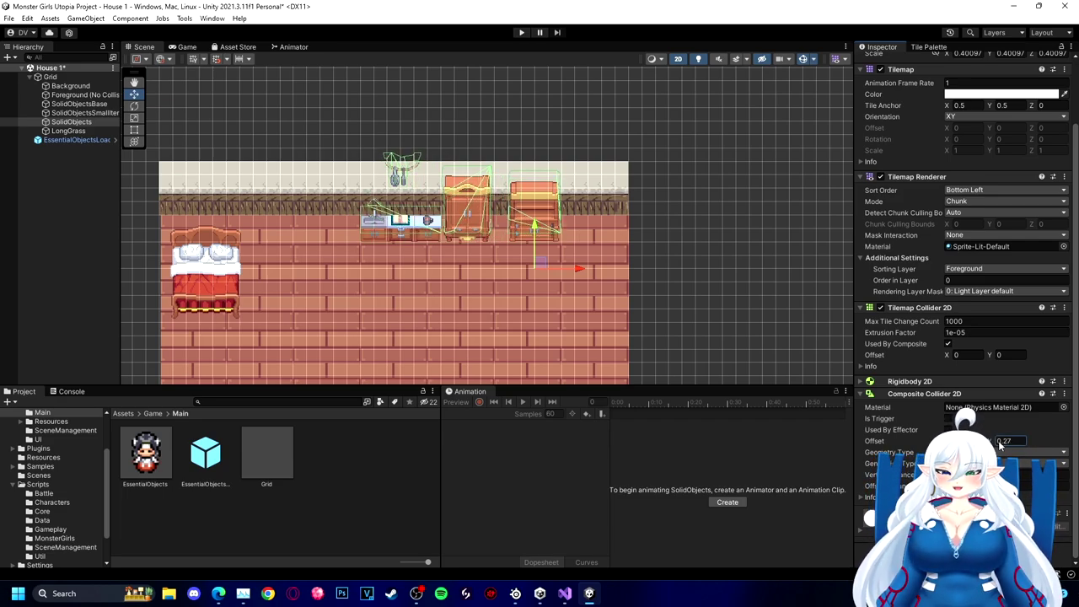
click(94, 114)
click(102, 107)
click(103, 97)
click(103, 107)
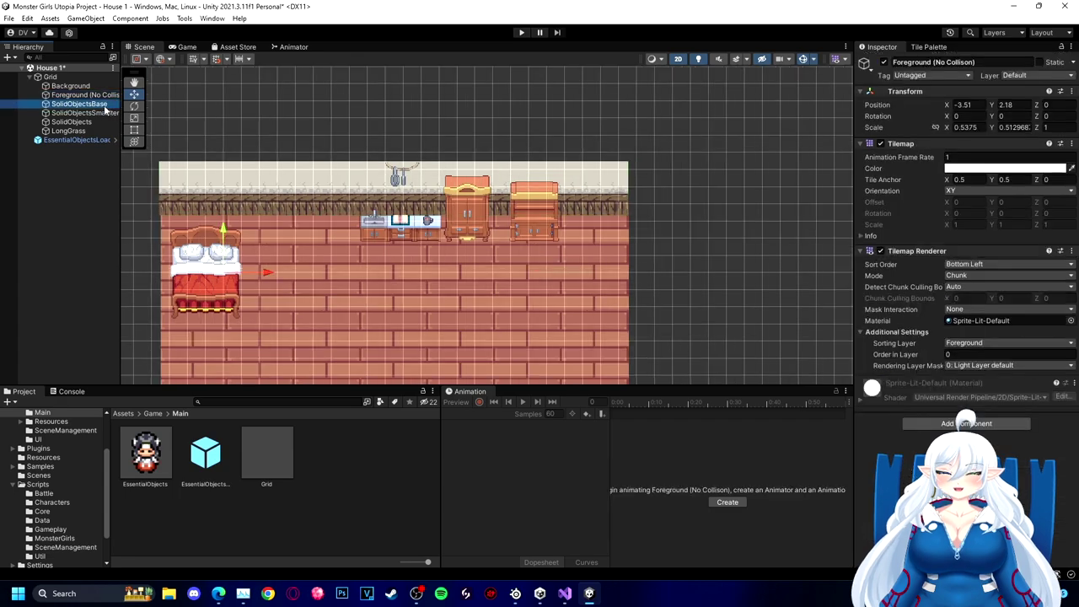
click(102, 113)
scroll(961, 219, down, 3)
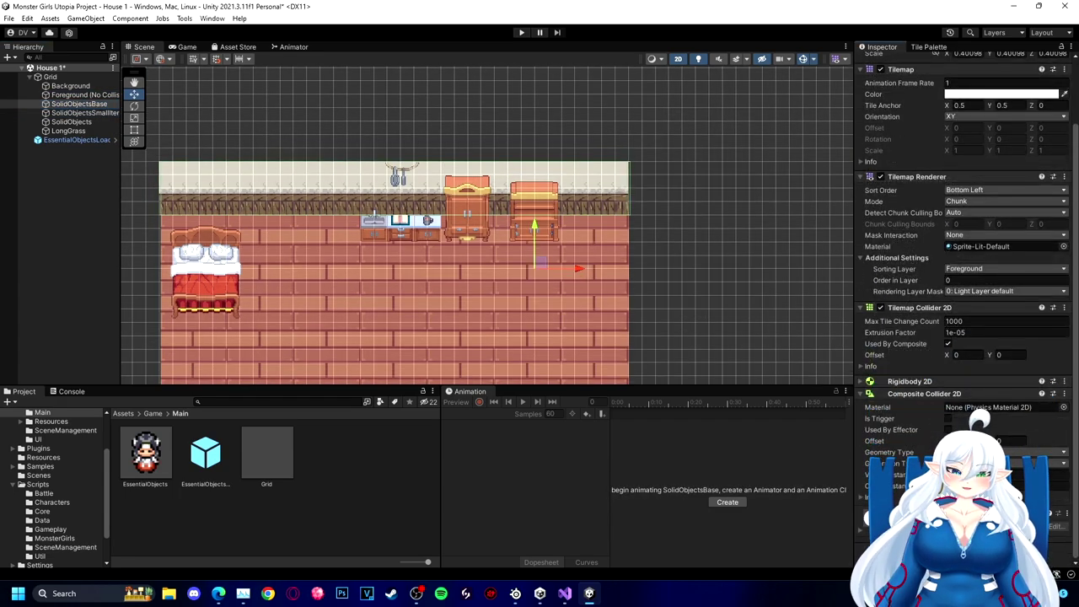
Step: Playtest the collider offsets by moving the player into the room and walking it along the counter and cabinets
click(521, 32)
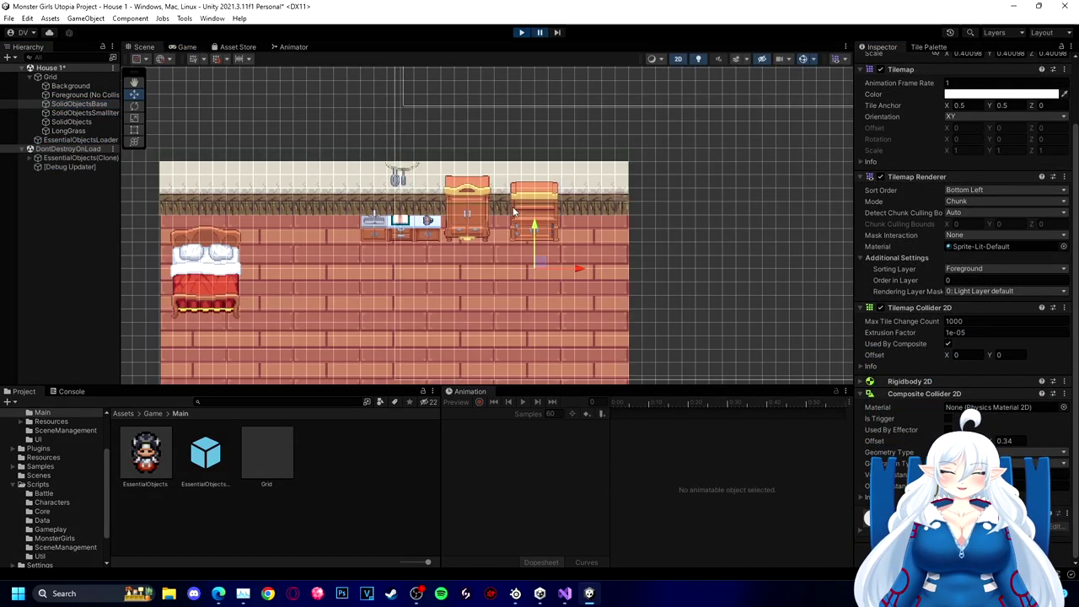
scroll(514, 212, down, 6)
click(583, 118)
drag(583, 85, 583, 251)
drag(620, 284, 500, 284)
click(540, 34)
key(Up)
key(Left)
key(Right)
key(Left)
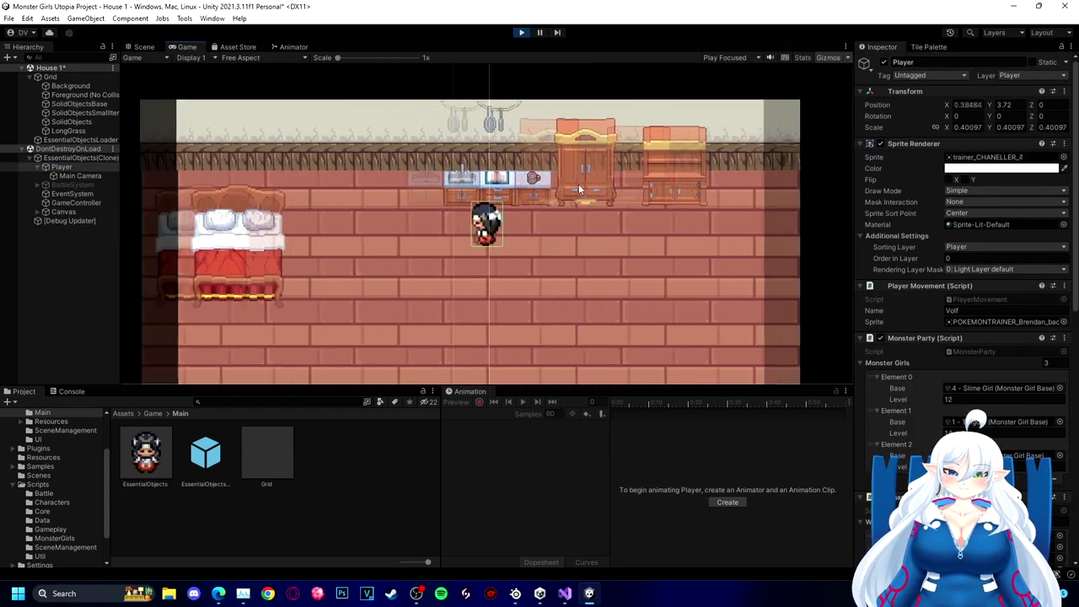
key(Up)
key(Right)
key(Down)
key(Right)
click(521, 32)
Step: Raise the Y offset of the SolidObjects Composite Collider 2D to 0.75
click(71, 122)
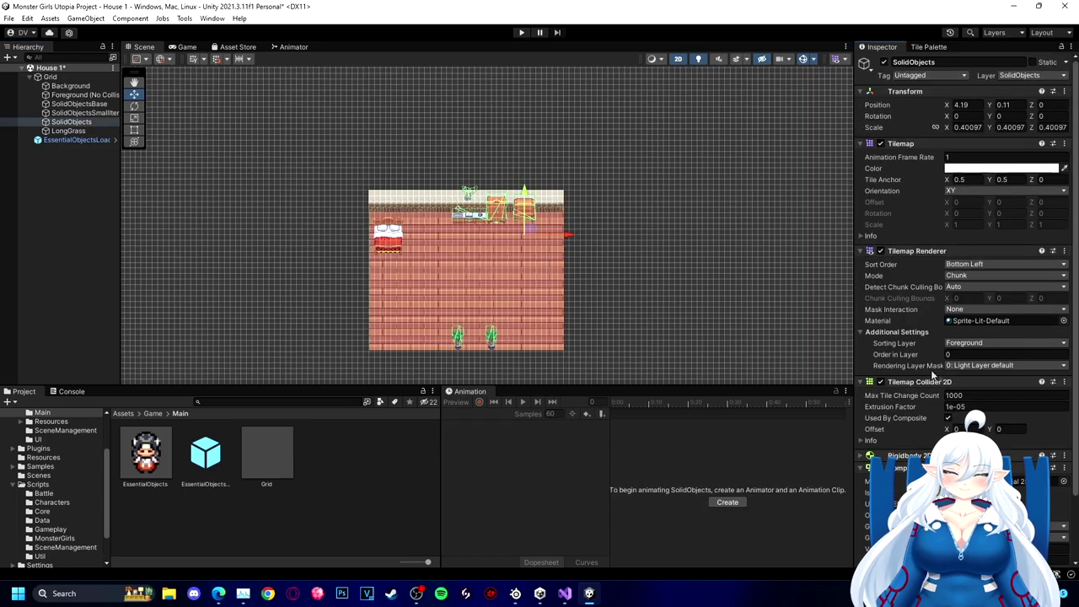
scroll(934, 373, down, 3)
drag(994, 442, 997, 442)
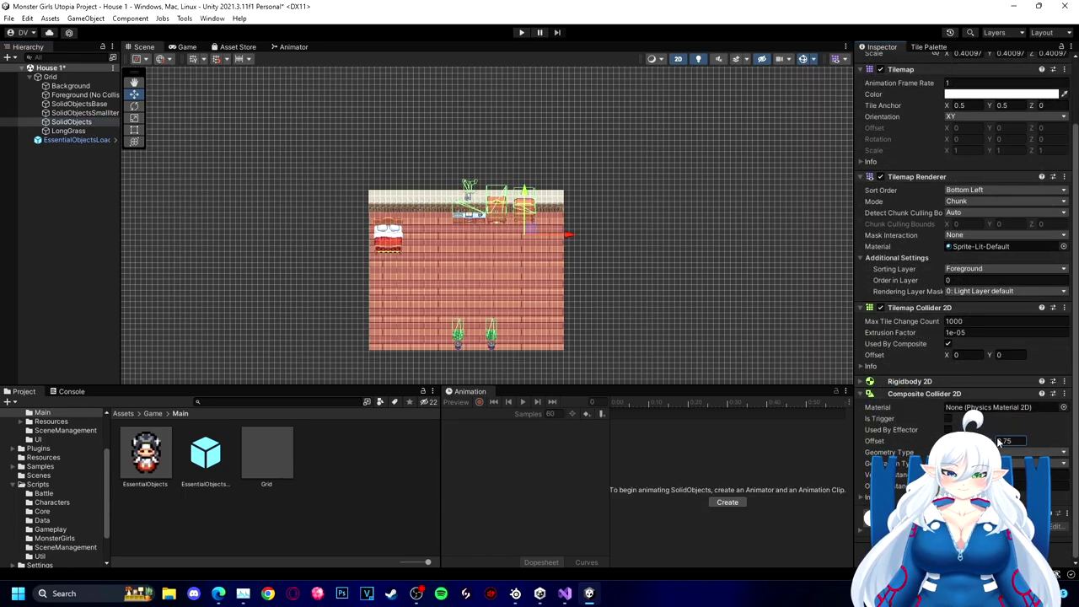
Step: Erase the two potted plants from the SolidObjects tilemap and switch to the Inner House tile palette
scroll(498, 263, up, 4)
click(927, 49)
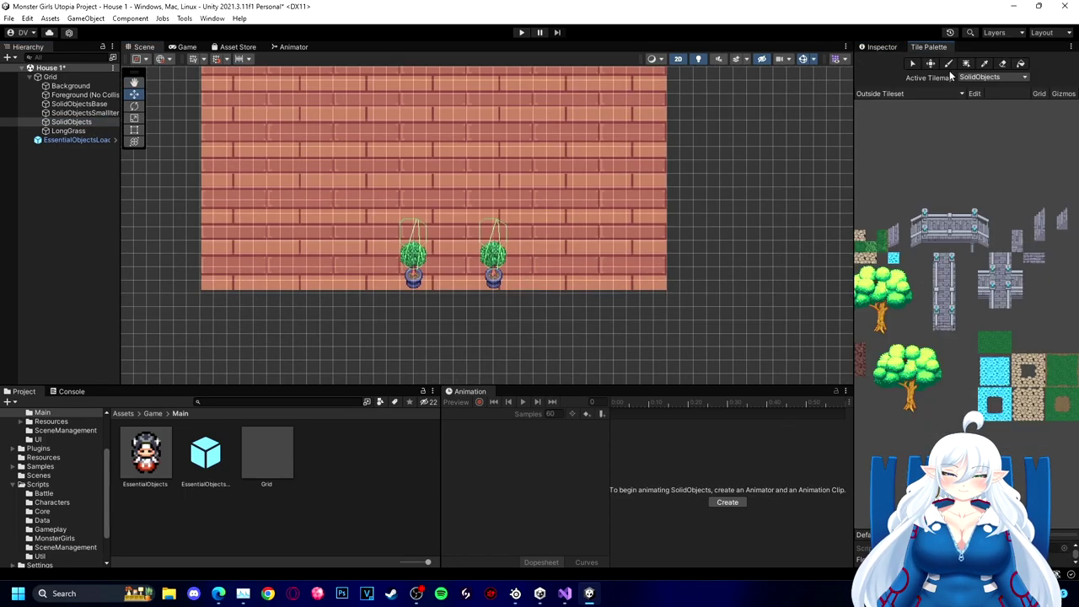
click(504, 277)
click(424, 285)
click(908, 94)
click(895, 113)
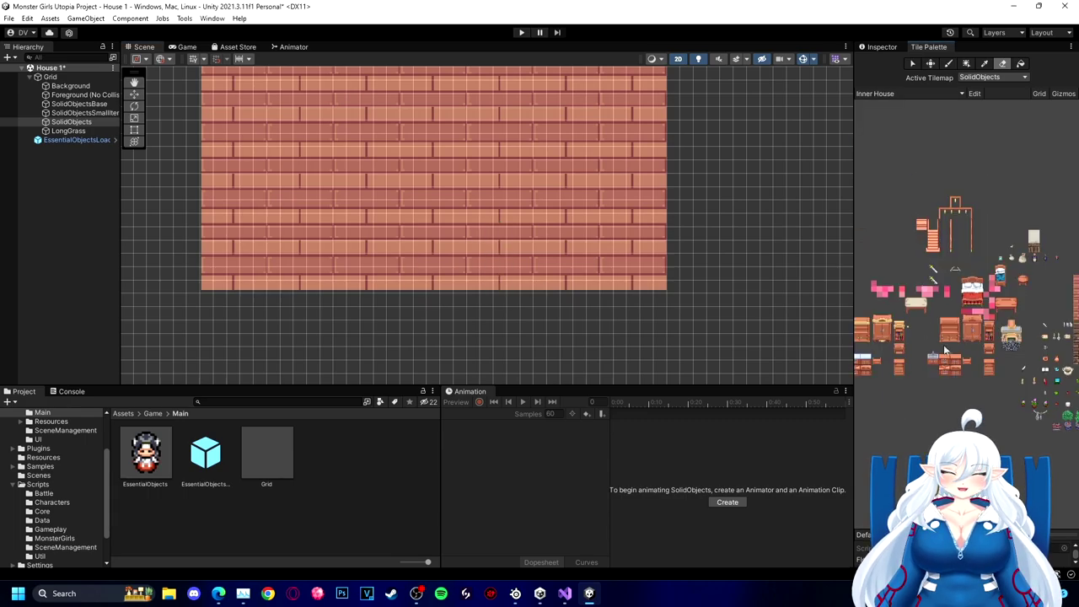
Step: Try painting a potted plant near the room's lower edge on the SolidObjects tilemap, and undo it
middle_drag(944, 349, 889, 285)
drag(1009, 353, 1015, 368)
click(493, 287)
key(ctrl+z)
key(ctrl+z)
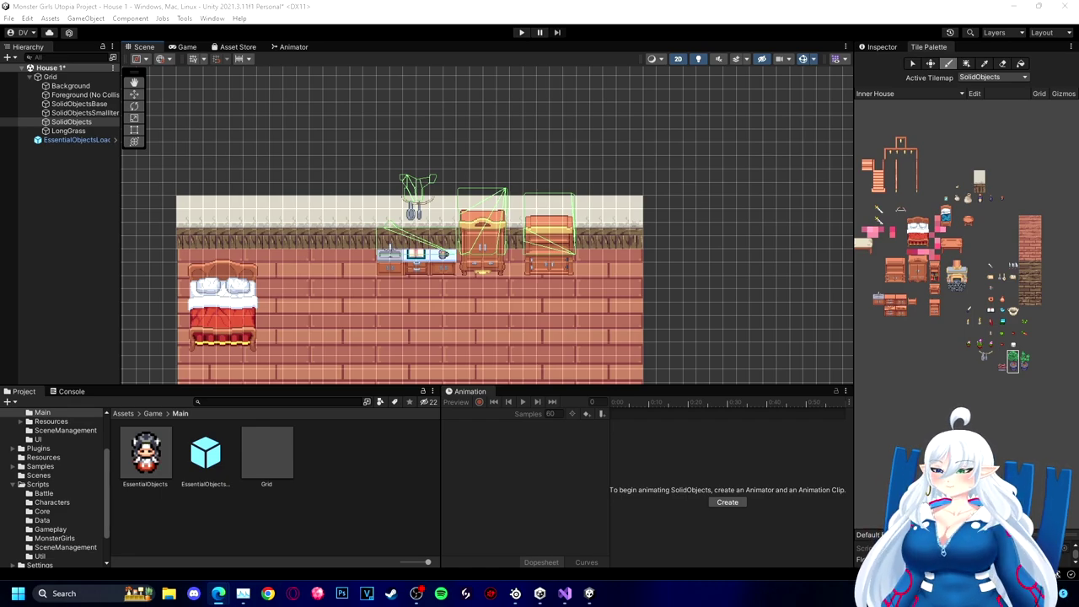
Step: Playtest the raised furniture colliders by walking the player up to the cabinets and across the floor
middle_drag(562, 339, 630, 20)
click(521, 33)
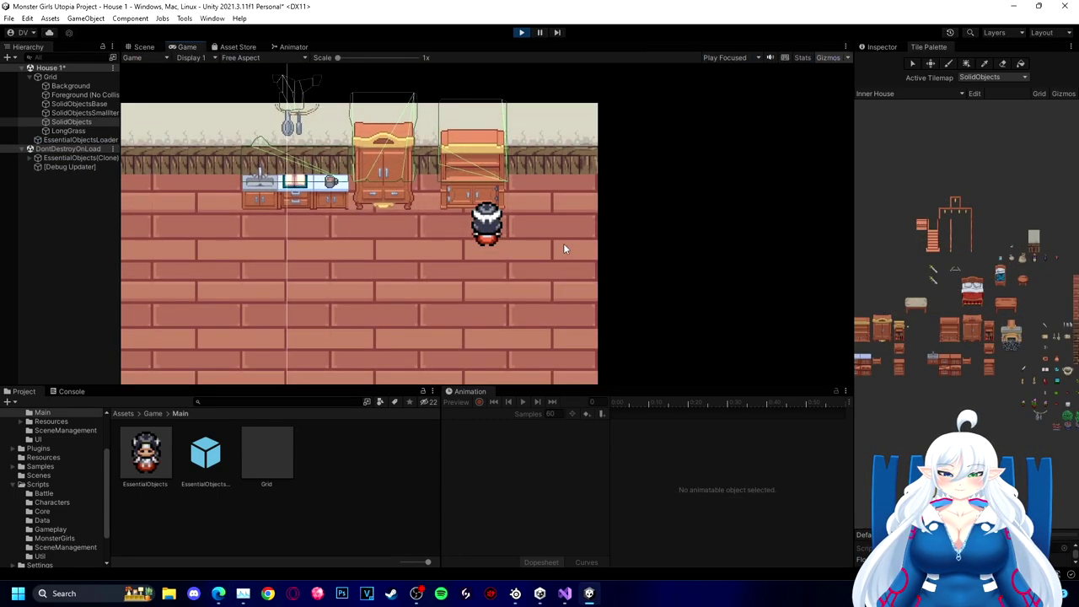
key(Left)
key(Down)
key(Right)
Step: Paint two potted plants side by side near the room's lower edge on the SolidObjectsSmallItems tilemap
drag(1067, 414, 1067, 423)
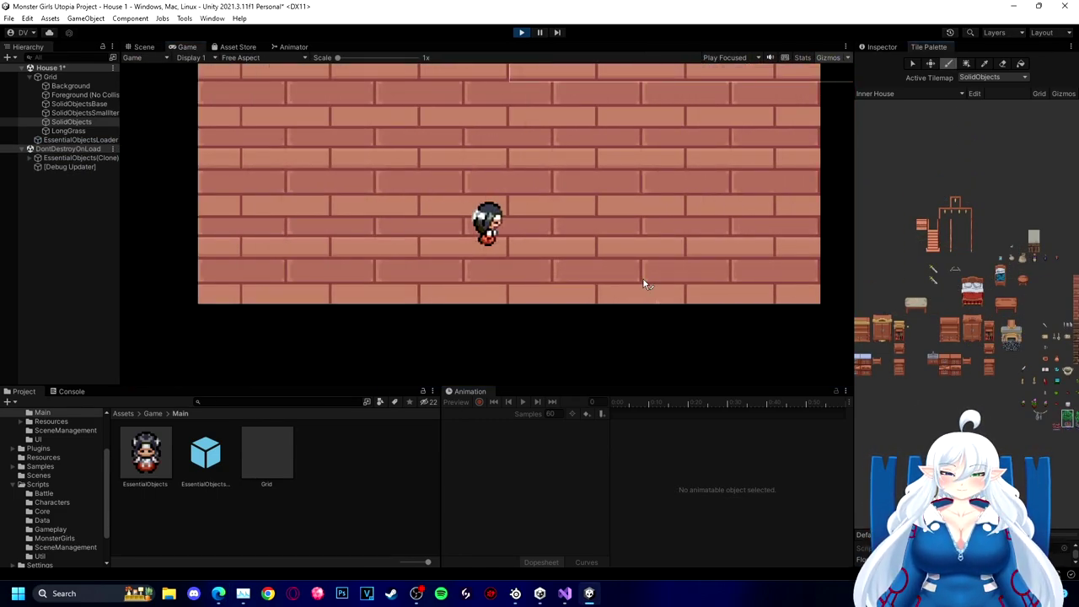
click(85, 113)
click(539, 34)
click(548, 251)
click(437, 251)
Step: Playtest the room by walking the player around the potted plants, the bed and the kitchen furniture
click(540, 34)
key(Down)
key(Left)
key(Right)
key(Up)
key(Left)
key(Down)
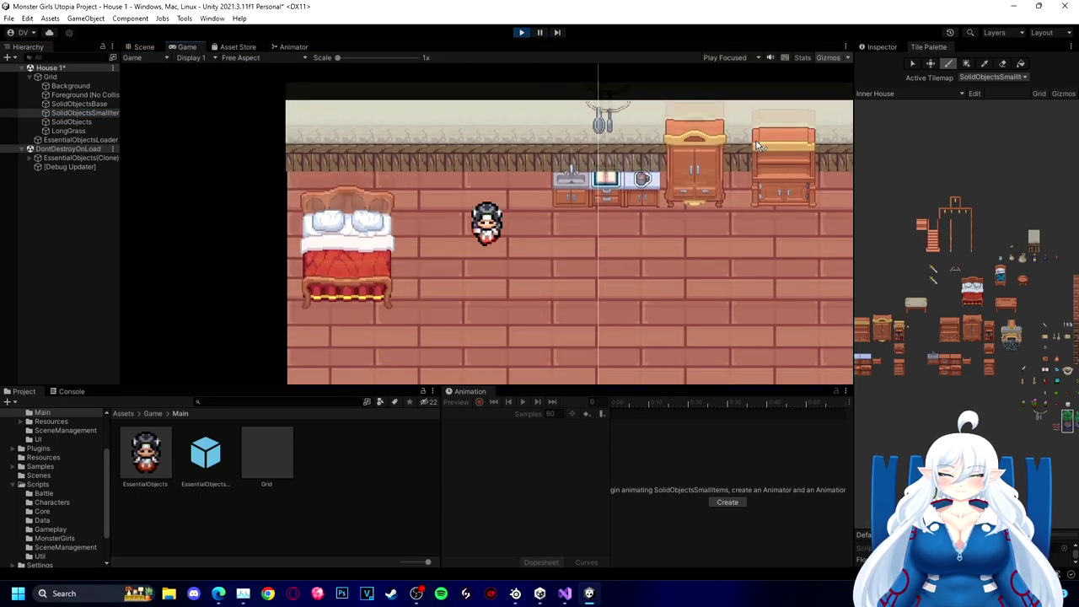
key(Up)
key(Right)
key(Left)
key(ctrl+p)
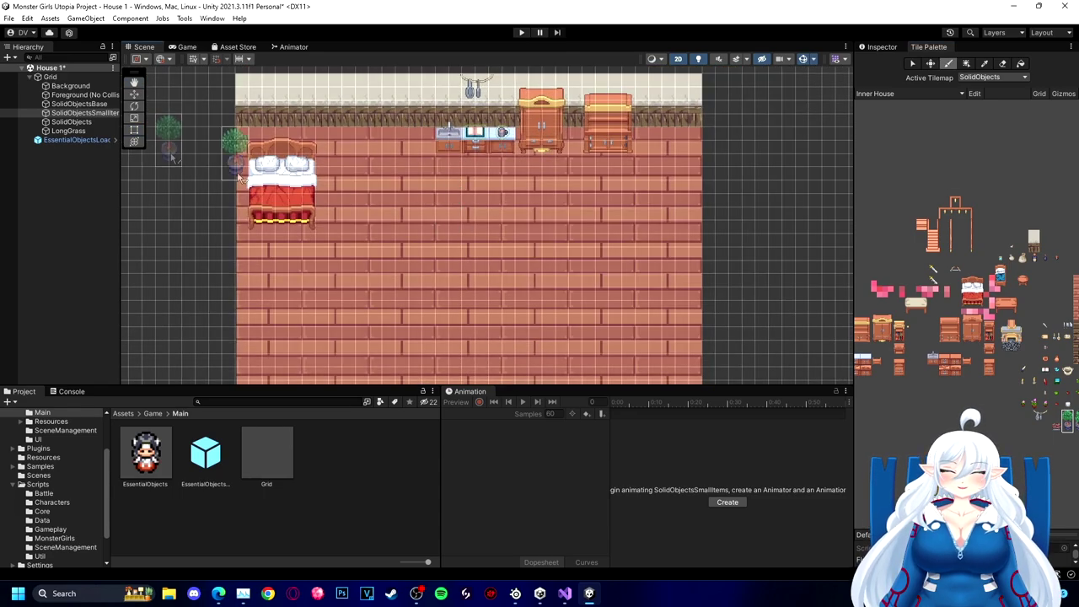
Step: Erase the bed from the Foreground (No Collison) tilemap
click(78, 95)
click(1002, 64)
drag(314, 219, 277, 230)
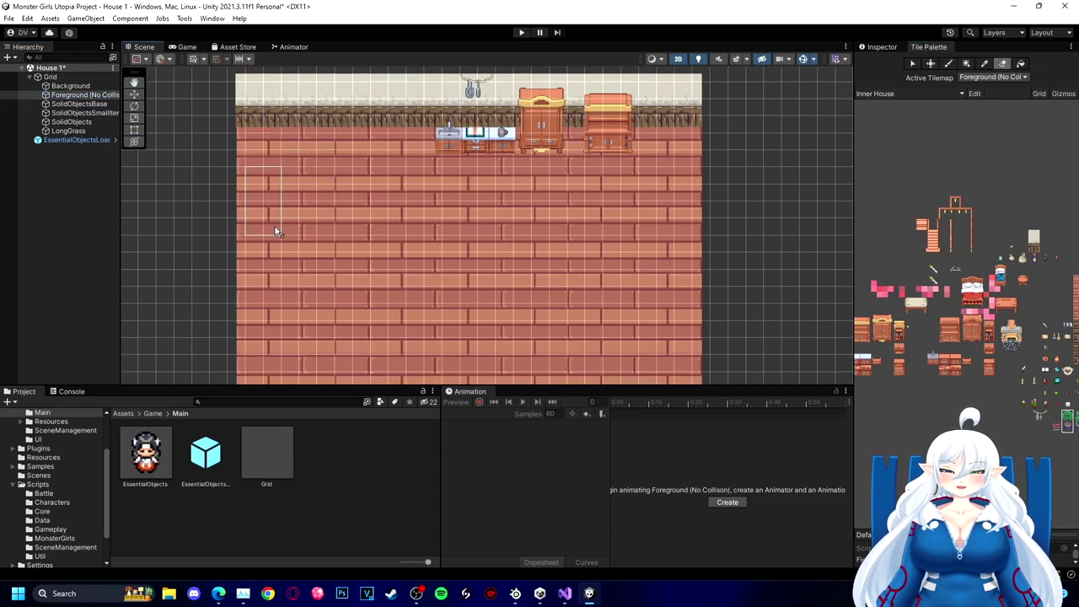
Step: Paint the bed from the Inner House palette onto the SolidObjects tilemap against the wall in the room's upper-left corner
click(71, 122)
click(948, 64)
drag(964, 279, 979, 305)
click(295, 223)
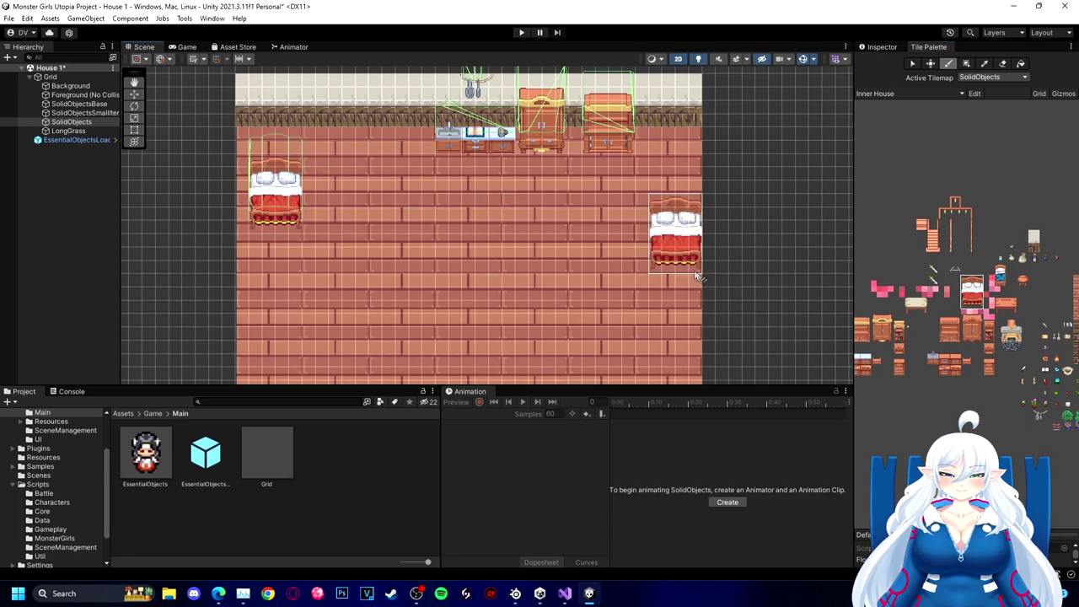
key(ctrl+z)
click(296, 192)
Step: Playtest the repainted bed's collision by walking the player below and beside it
key(ctrl+p)
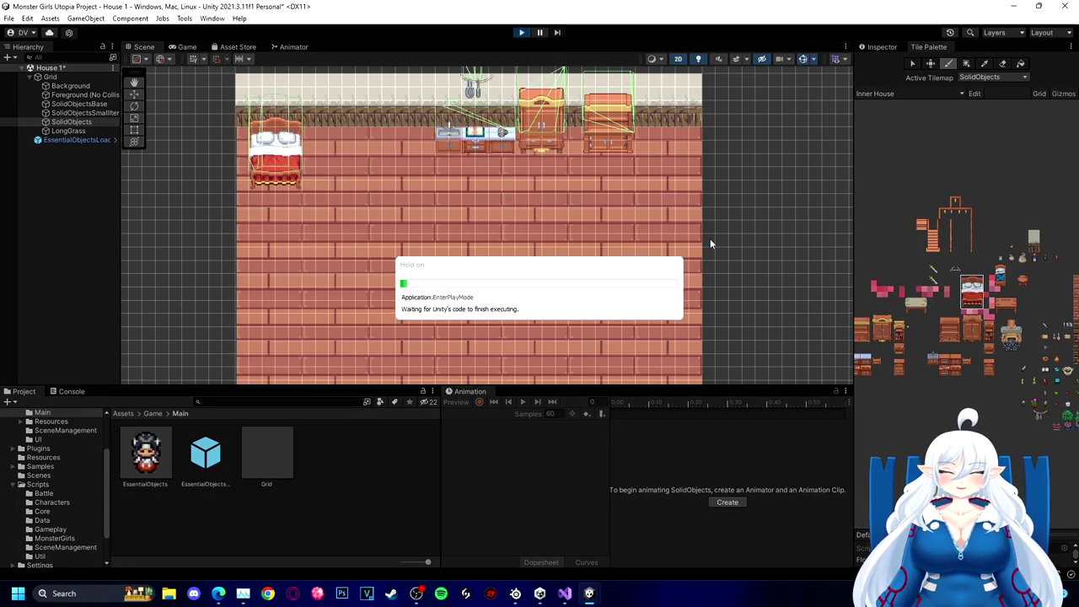
key(Down)
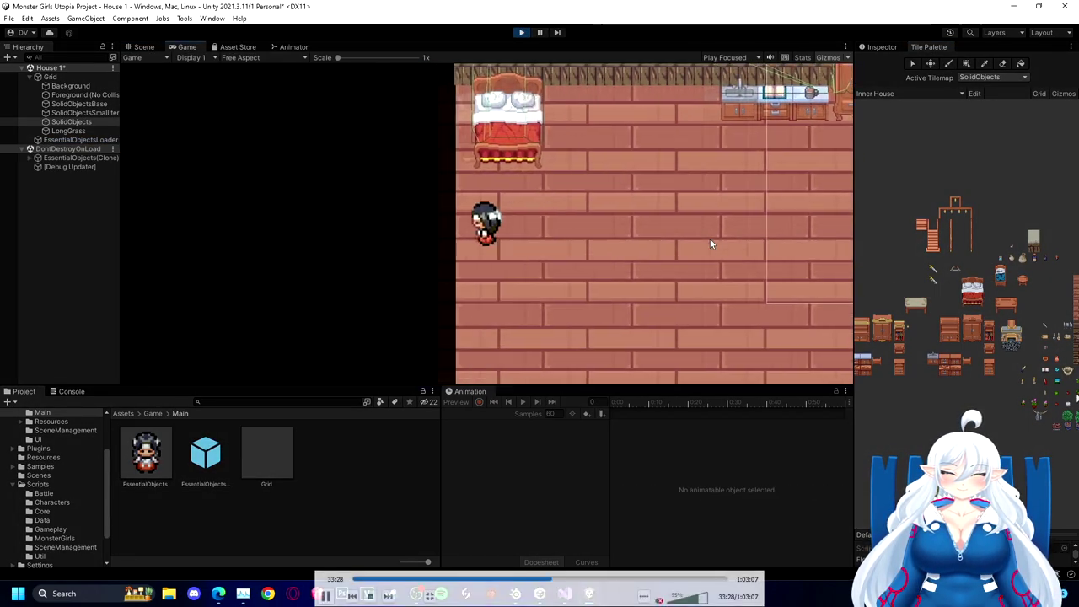
key(Up)
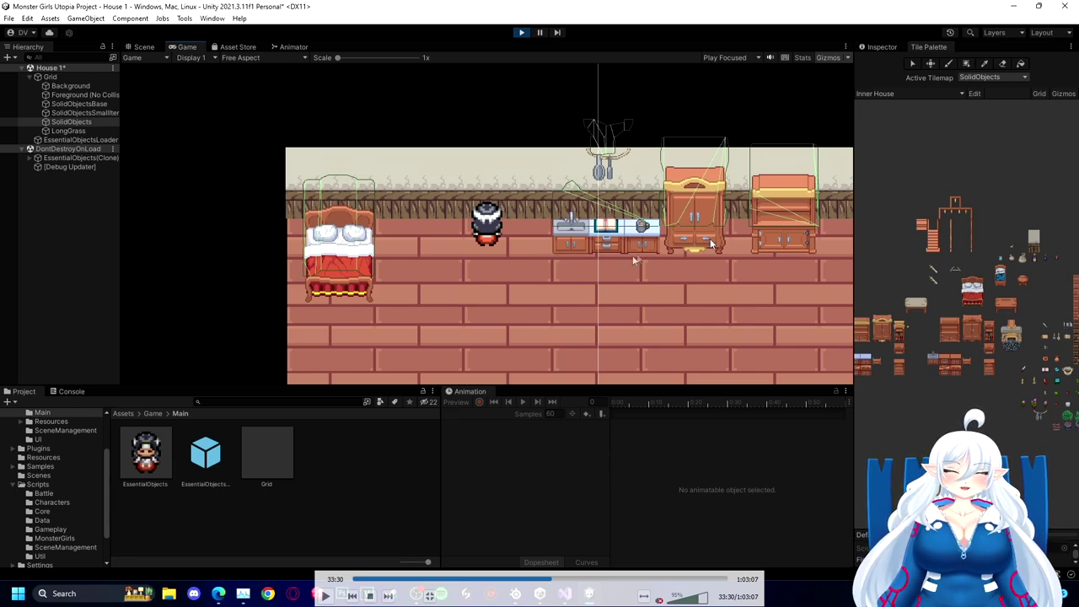
click(672, 233)
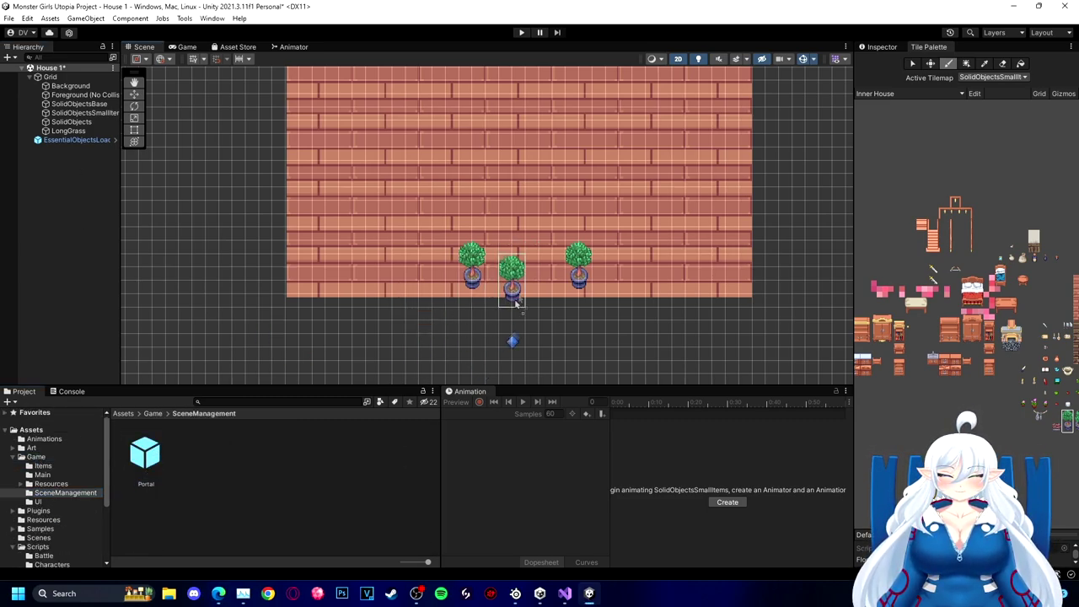
Step: Place the Portal prefab between the two potted plants and repaint the plants closer to it on the SolidObjectsSmallItems tilemap
click(920, 49)
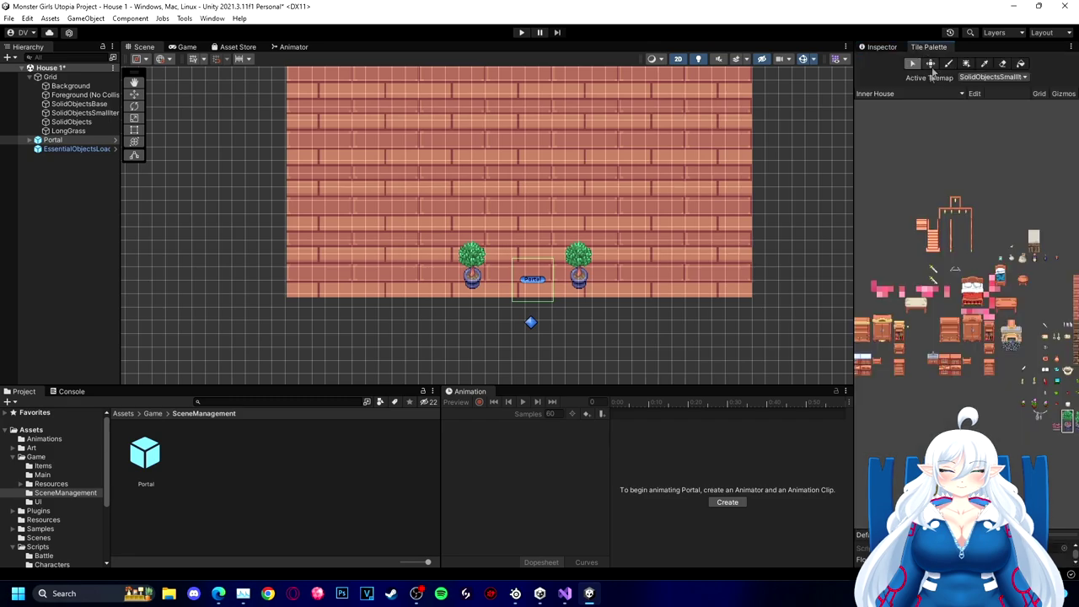
scroll(579, 317, up, 2)
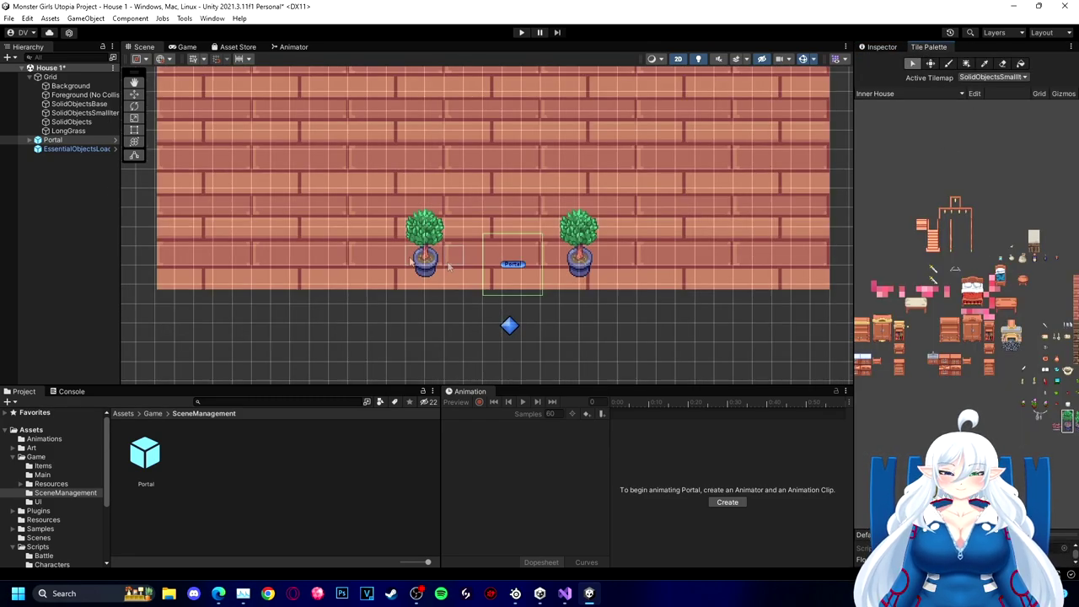
click(86, 112)
click(1002, 64)
click(434, 275)
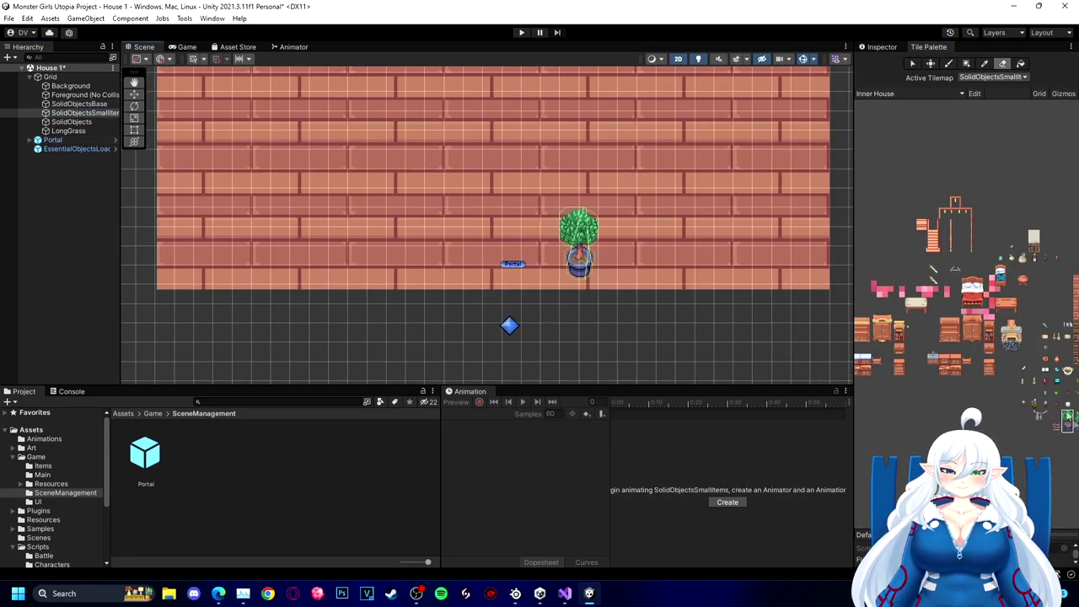
click(949, 64)
click(474, 275)
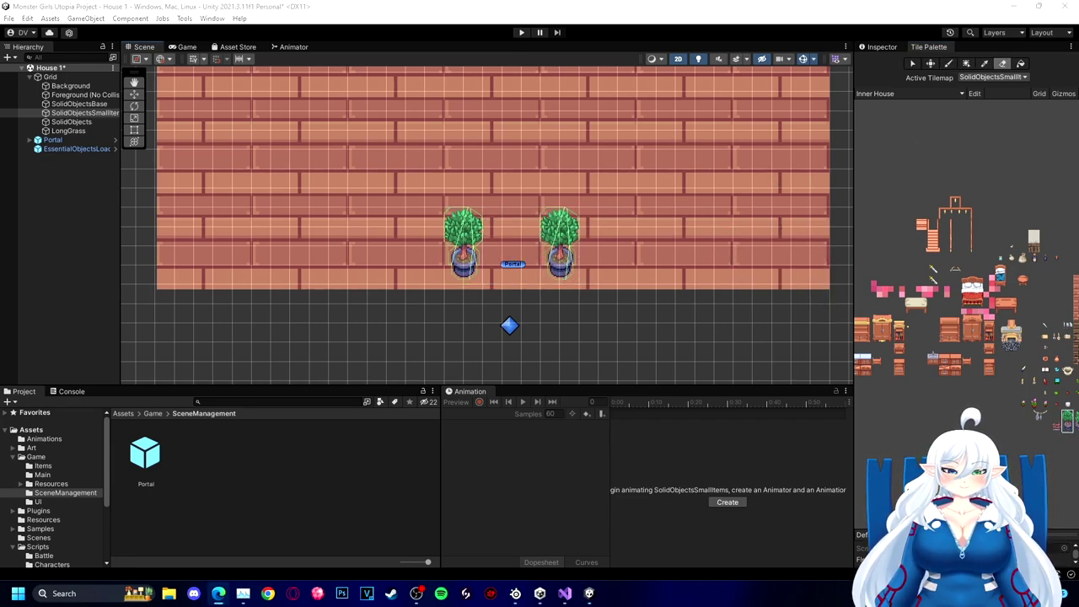
Step: Align the Portal horizontally between the two potted plants at about X 0.35
click(882, 48)
click(53, 140)
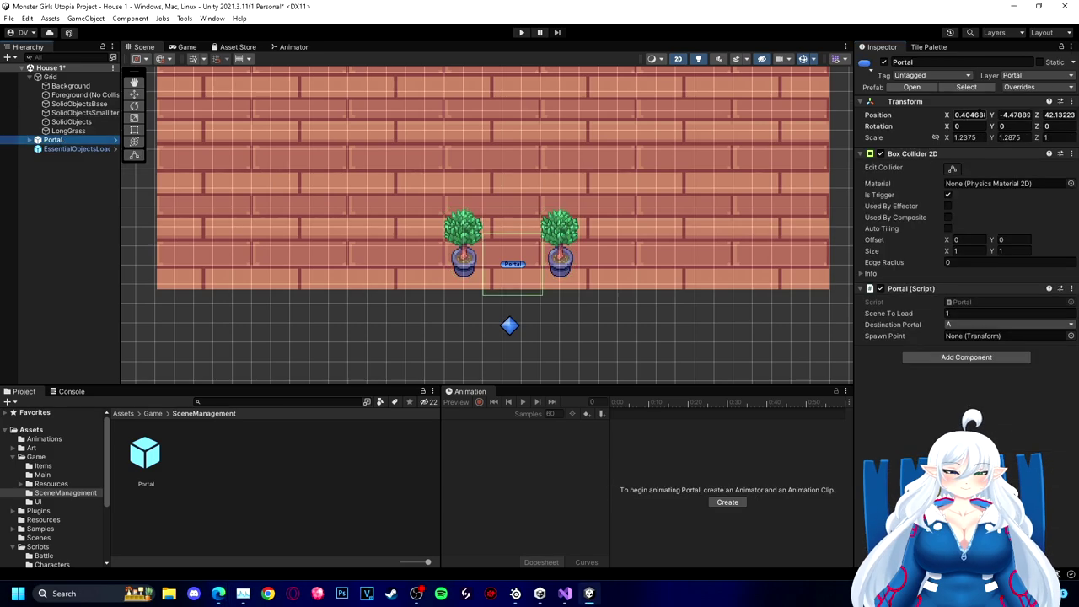
click(1014, 126)
click(970, 114)
text(0)
click(140, 122)
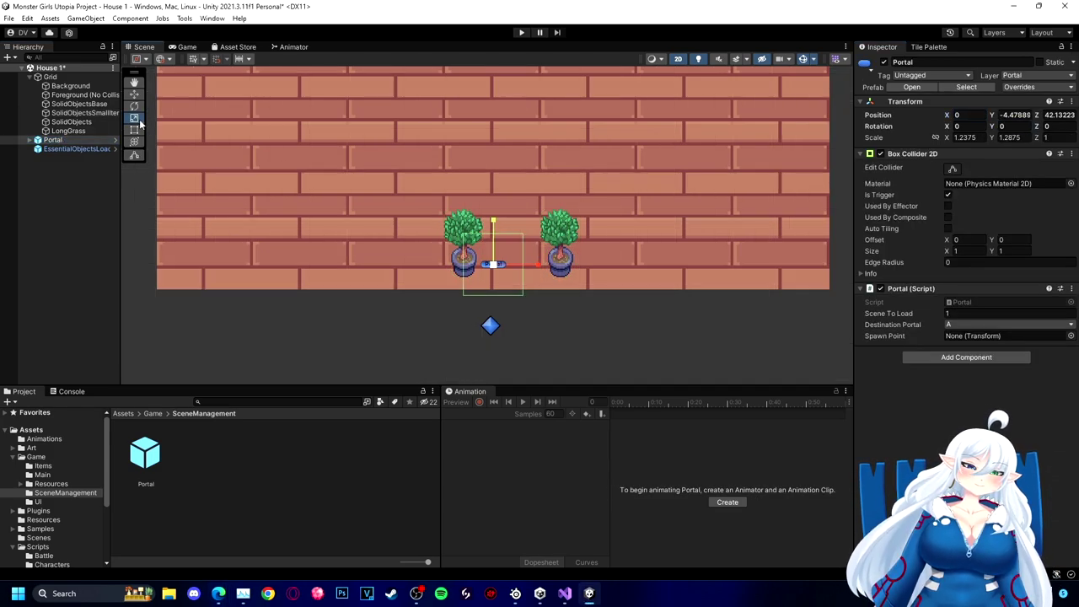
drag(520, 264, 537, 265)
click(1016, 114)
text(1)
key(ctrl+z)
text(0)
key(ctrl+z)
Step: Set the Portal's SpawnPoint Y position to 1 and lower the Portal to about Y -5.18, below the plants
click(30, 140)
click(70, 149)
click(1010, 106)
text(1)
click(725, 337)
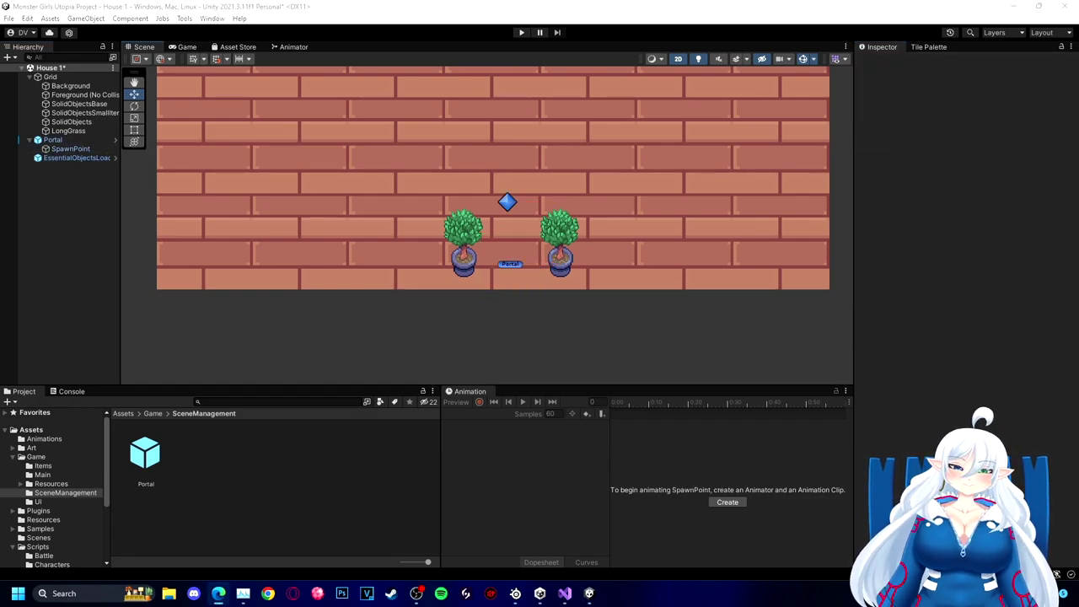
click(61, 141)
drag(992, 116, 984, 116)
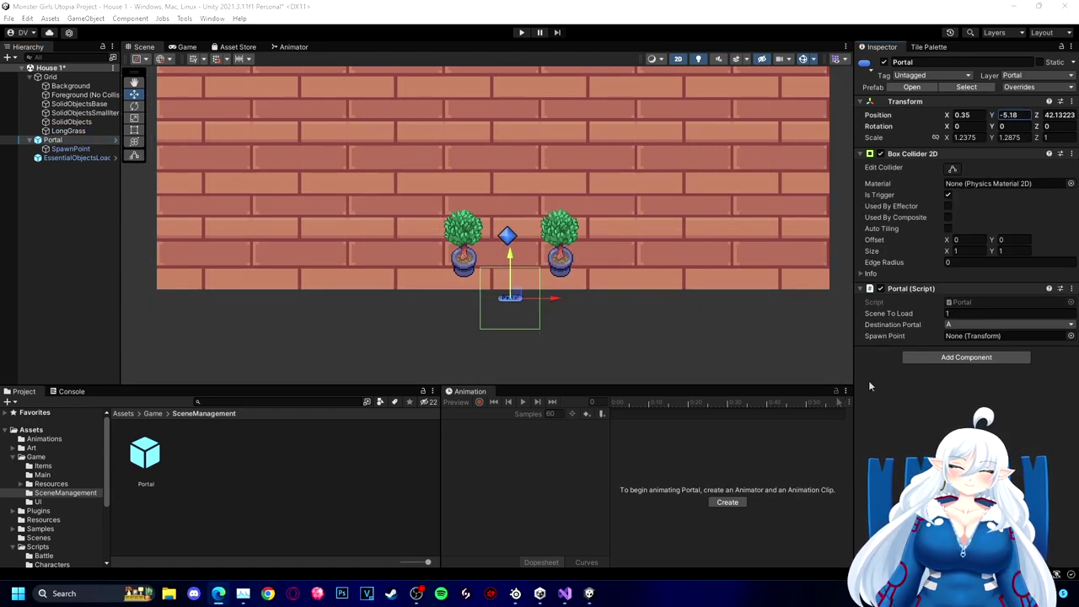
Step: Configure the Portal script to load scene 0, with the SpawnPoint transform assigned and a destination portal chosen
click(969, 313)
text(0)
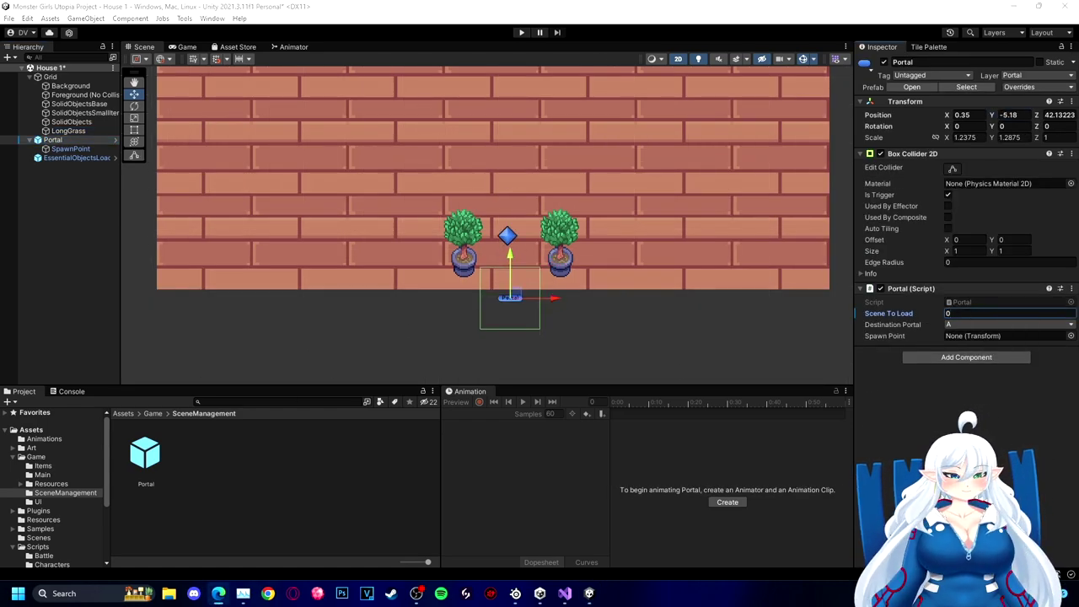
click(1070, 335)
double_click(762, 456)
click(1007, 325)
click(970, 362)
scroll(51, 537, down, 2)
scroll(50, 537, up, 2)
Step: Open the Home Town scene and look over its tilemaps around the two houses
click(39, 537)
double_click(145, 455)
click(51, 96)
click(54, 104)
click(65, 113)
click(68, 104)
click(69, 96)
scroll(431, 198, up, 8)
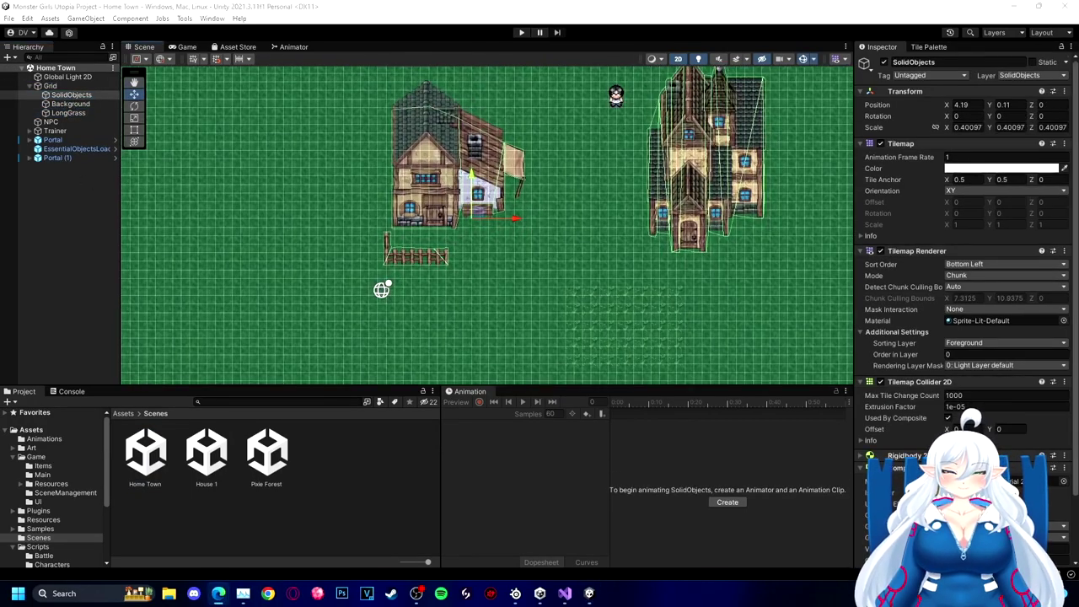
Step: Duplicate Portal (1) in the Home Town scene and name the copy Portal C
click(65, 492)
click(57, 158)
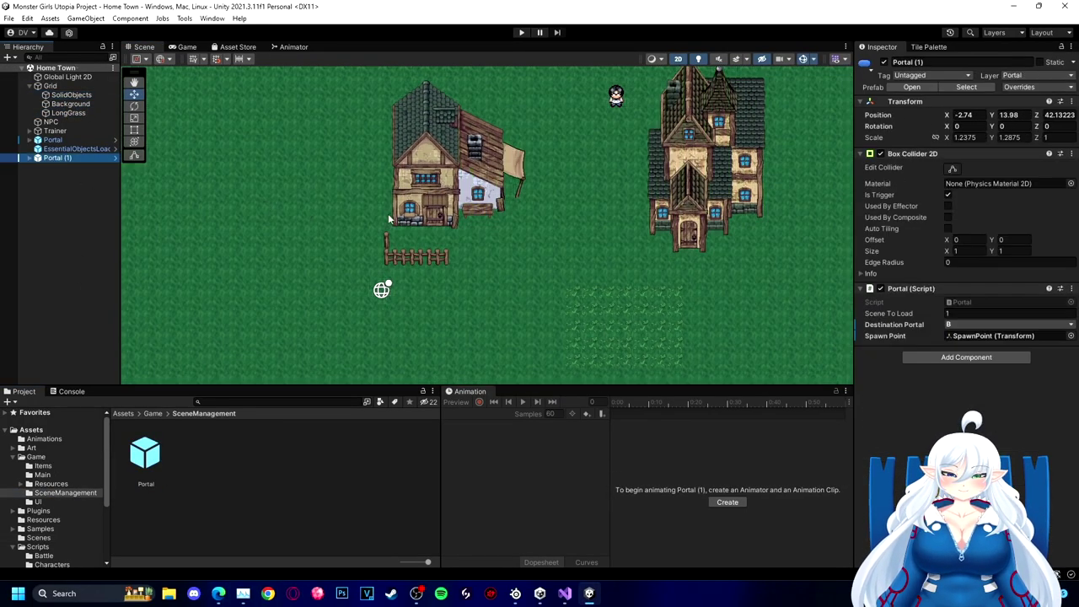
key(f)
key(ctrl+d)
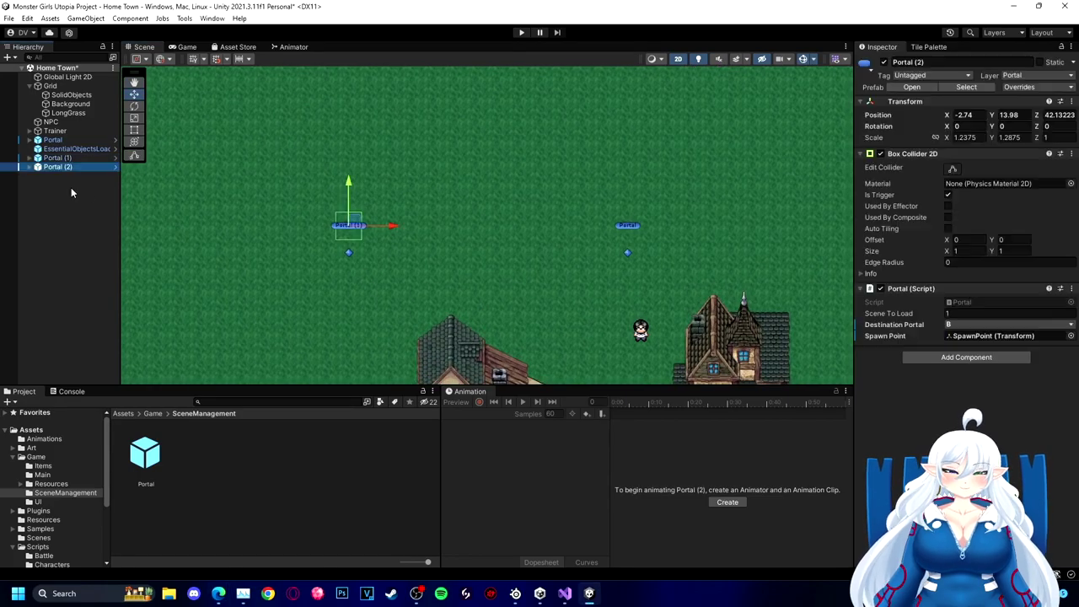
text(Portal C)
key(Return)
Step: Move Portal C to the smaller house's door at about X 2.51, Y 2.69, with its SpawnPoint at about X 0.86, Y -0.3
middle_drag(304, 204, 325, 84)
drag(370, 80, 370, 310)
drag(418, 335, 514, 352)
scroll(516, 337, up, 4)
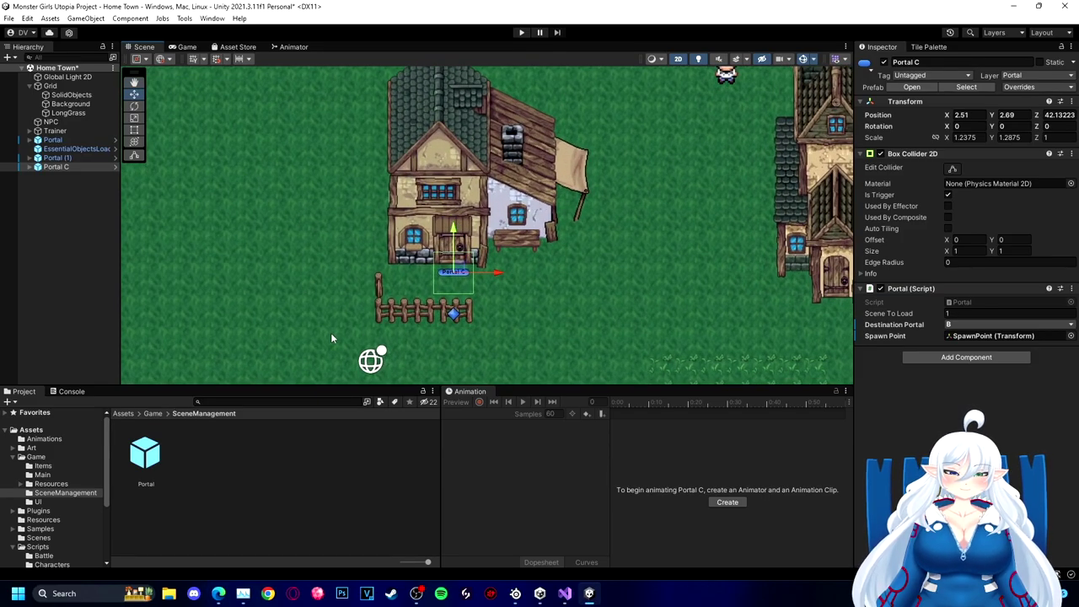
click(454, 314)
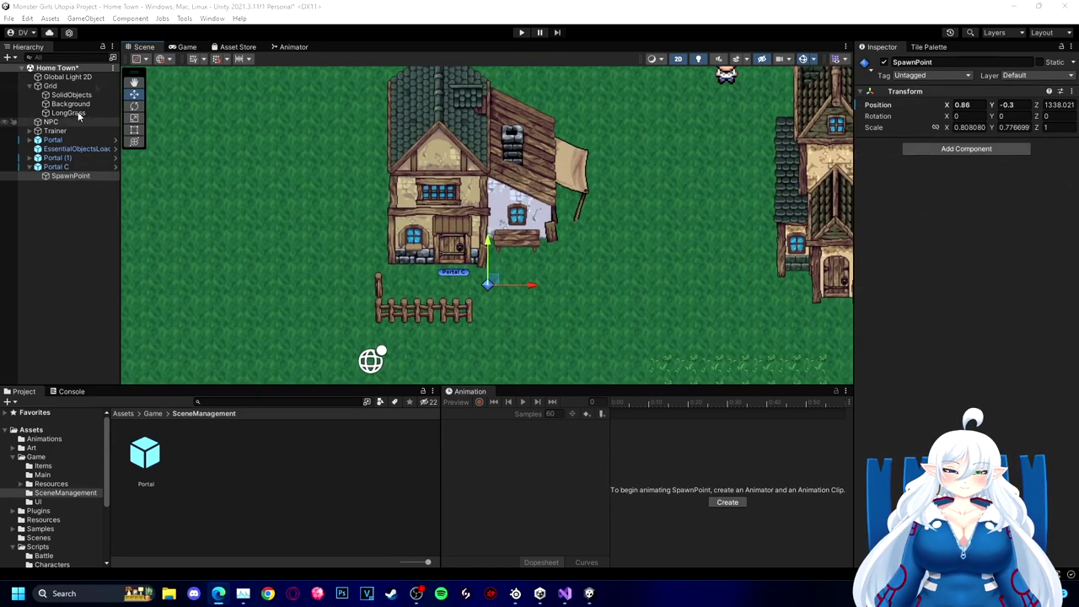
Step: Check the scene indices in the build settings, and set Portal C to load scene 2 with destination portal C
click(27, 18)
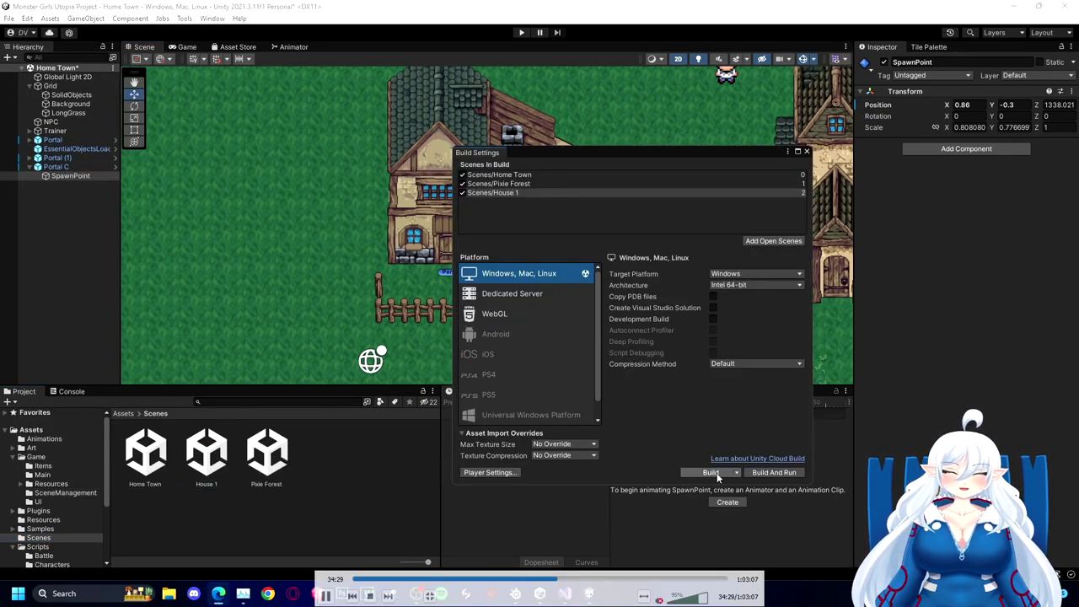
click(806, 152)
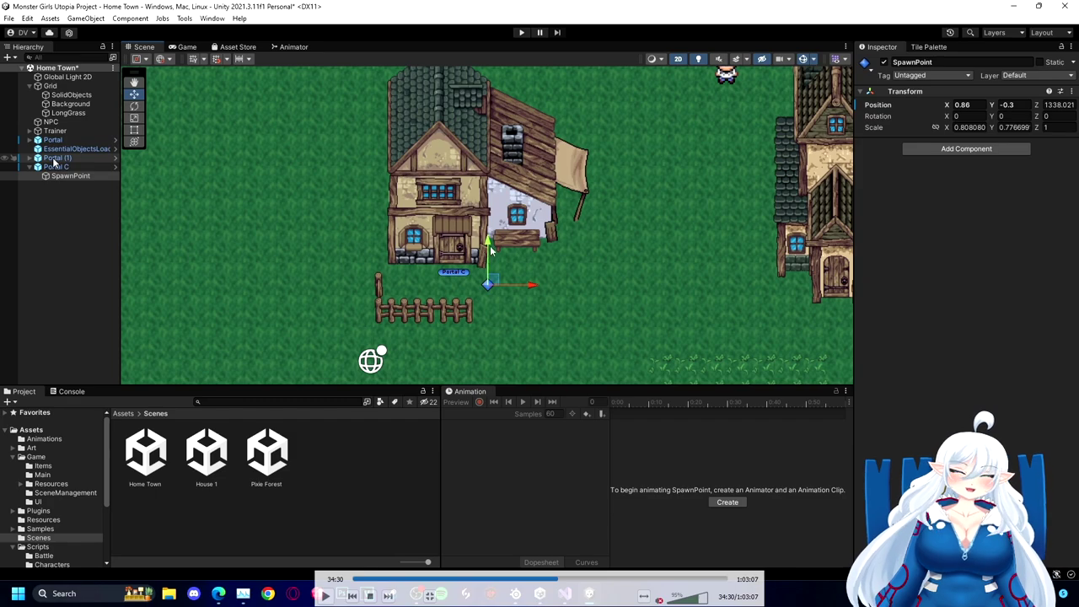
click(451, 248)
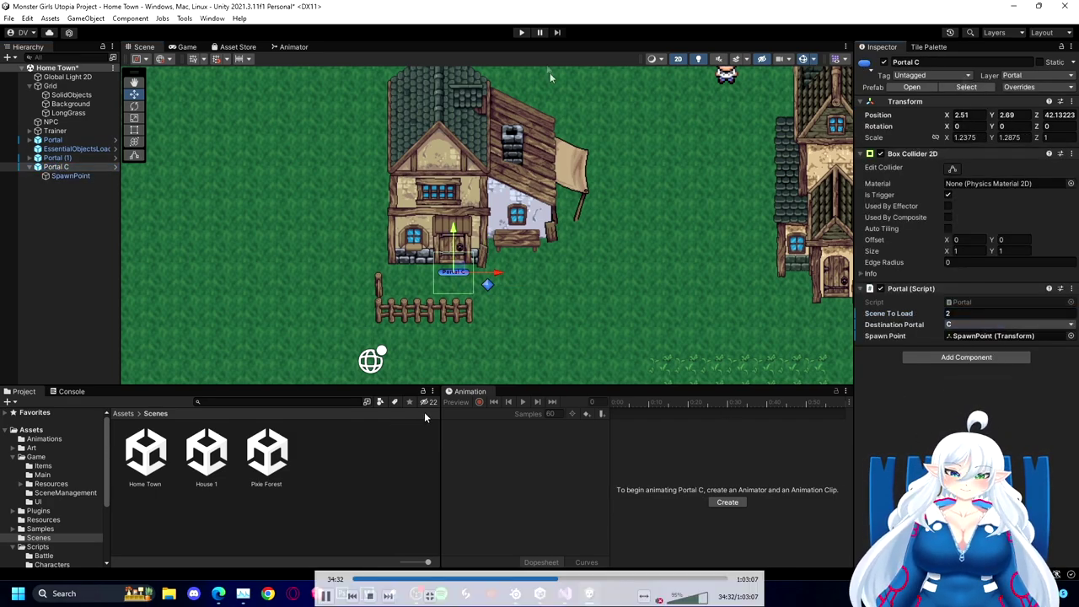
Step: Playtest Home Town by walking the player around the fence towards Portal C
key(ctrl+p)
key(Left)
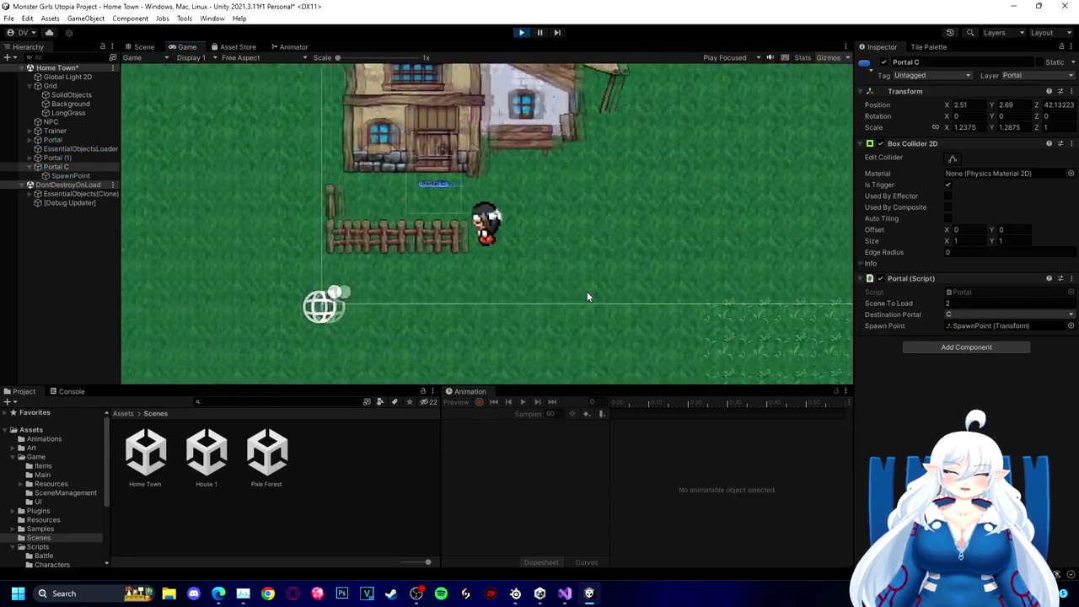
key(Right)
key(Left)
key(Up)
key(space)
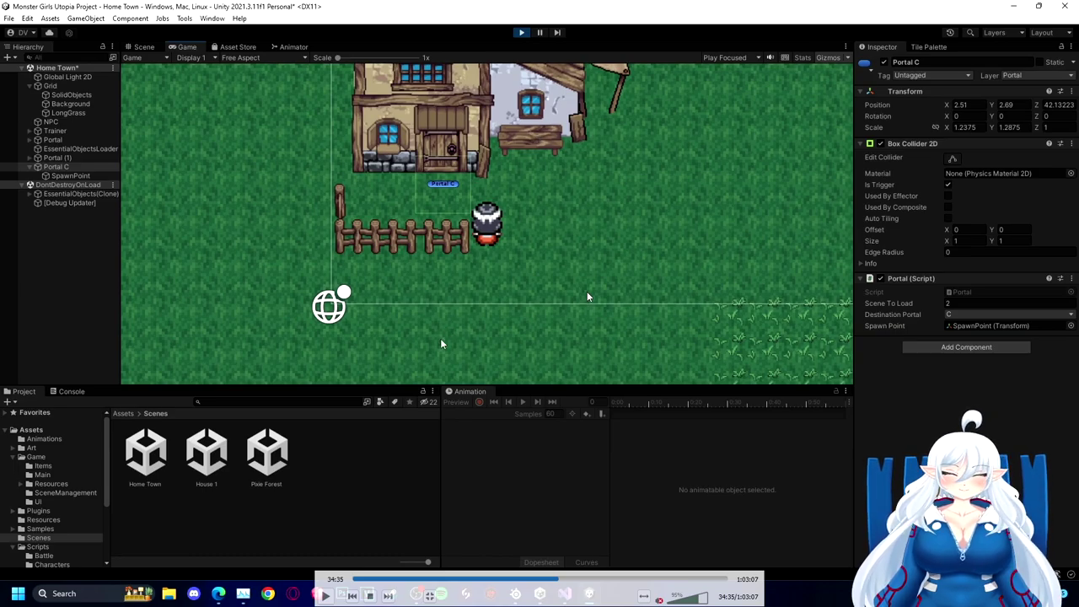
key(space)
Step: Lower Portal C's SpawnPoint to about Y -0.92 and playtest walking past the fence
drag(487, 244, 487, 269)
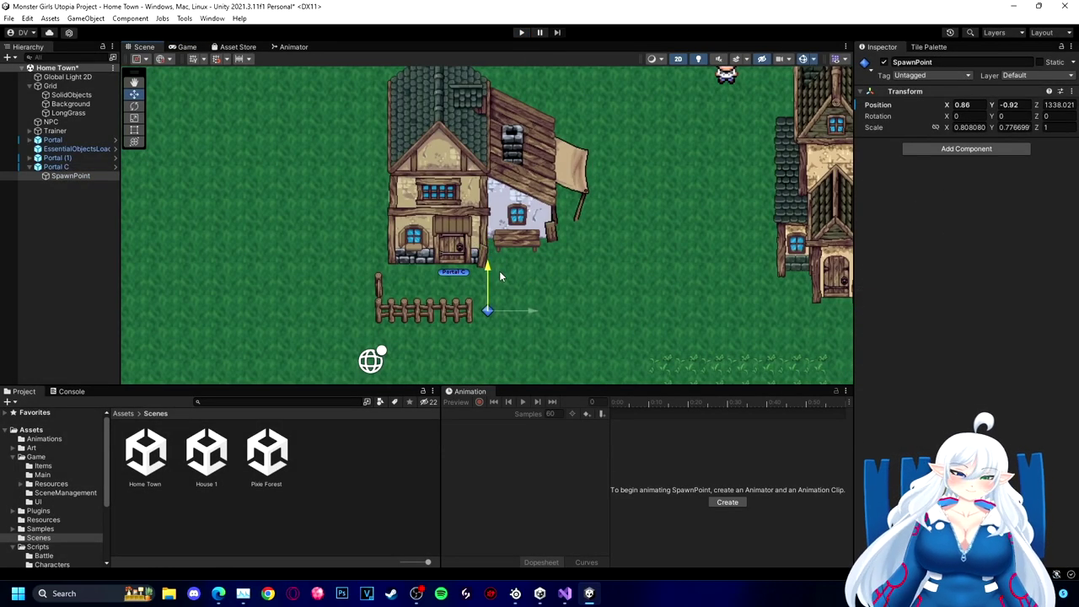
click(521, 33)
key(Down)
key(Left)
key(Down)
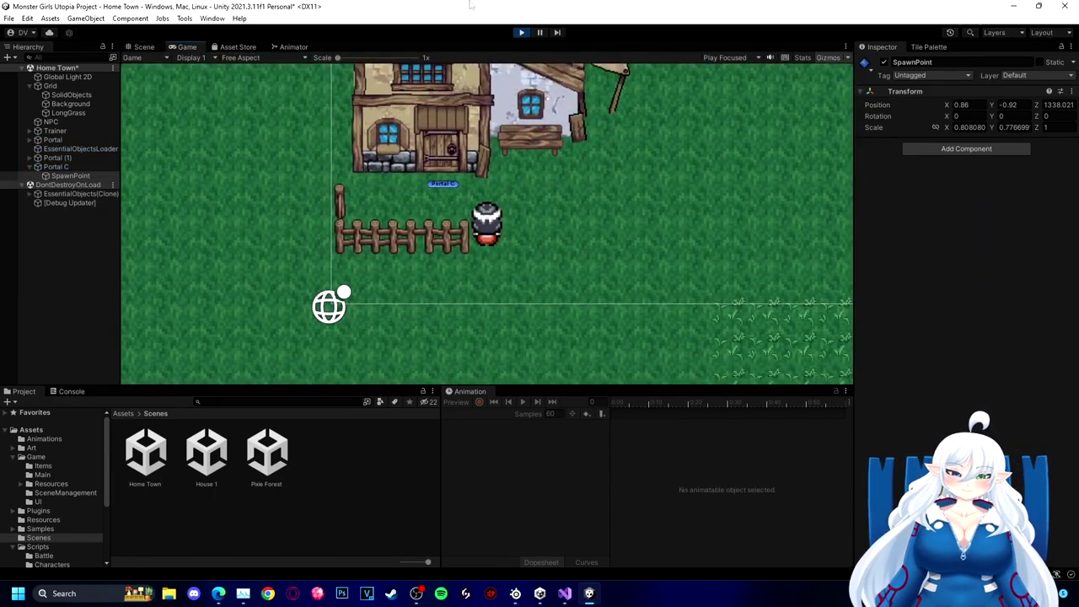
click(522, 32)
Step: Examine the SolidObjects collision outlines around the houses and the fence, and start another playtest
click(69, 105)
click(67, 95)
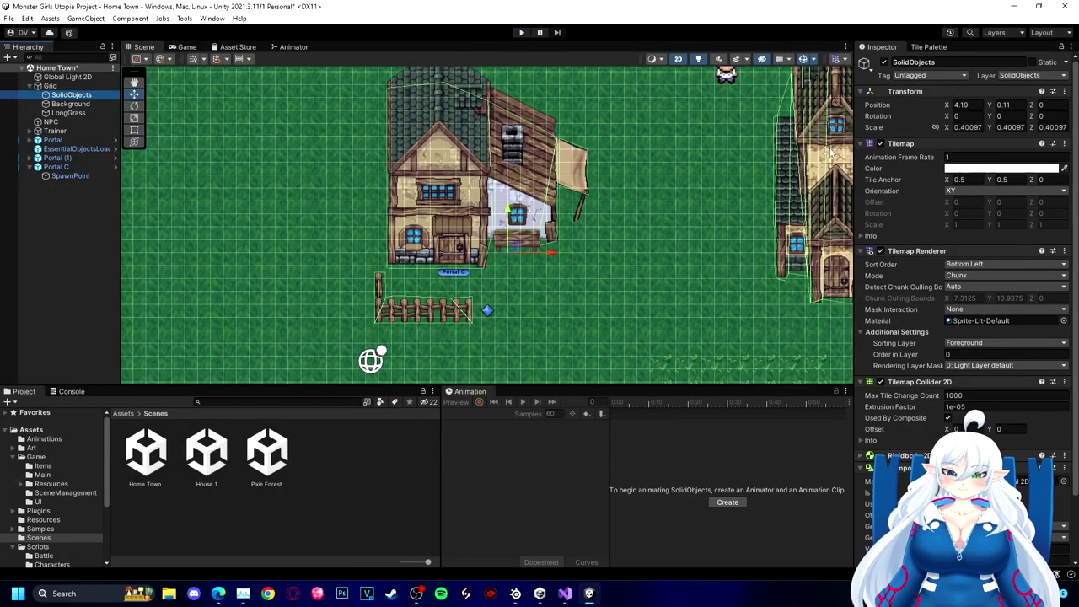
scroll(518, 287, up, 5)
scroll(348, 228, down, 8)
key(space)
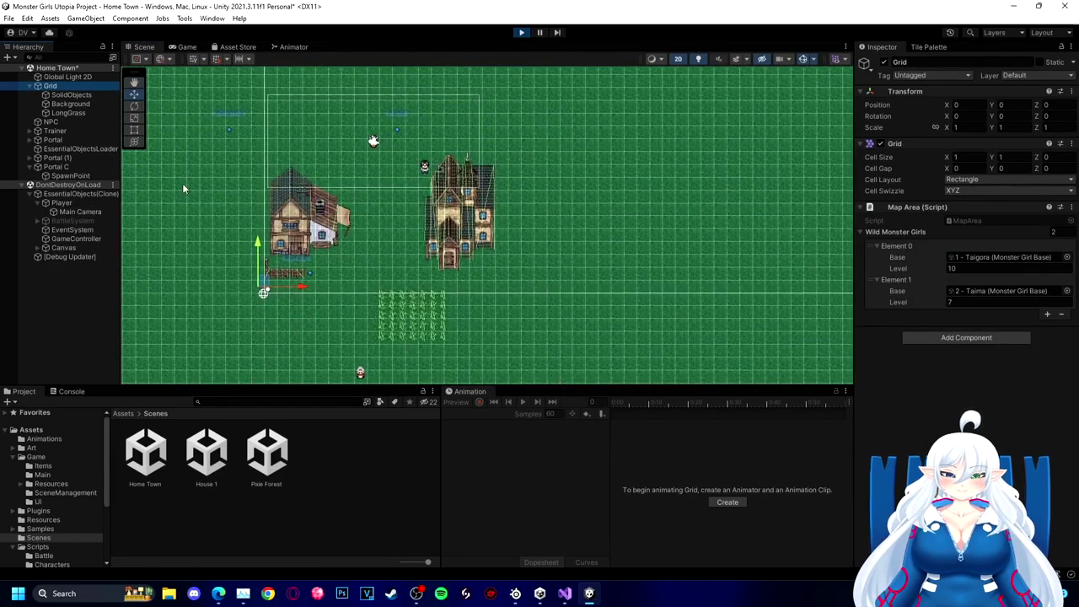
Step: Playtest the collisions by walking the player between the house's bench and the fence
click(187, 47)
key(Down)
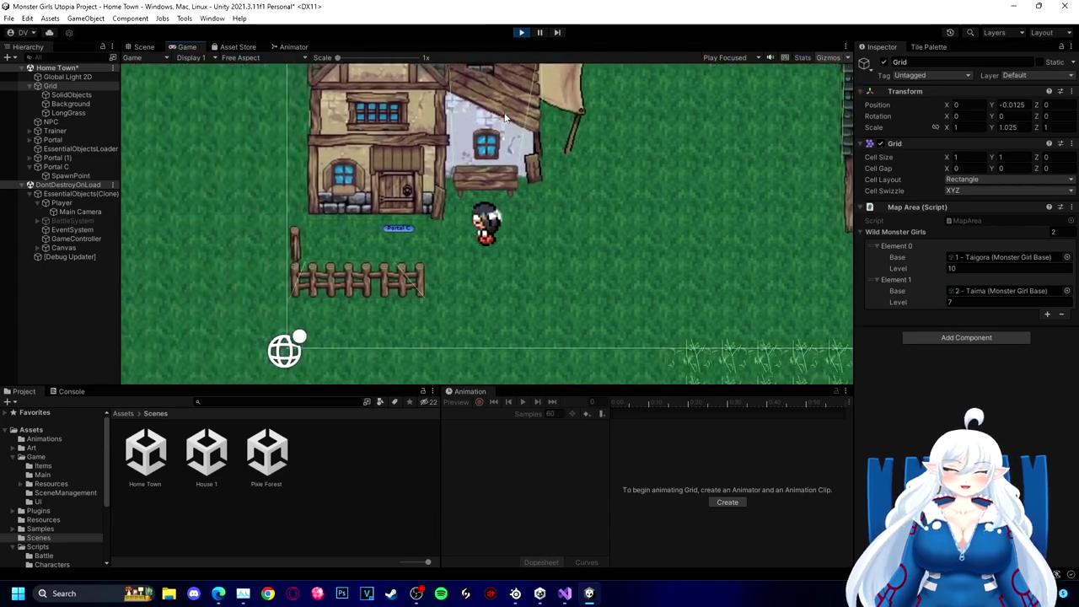
key(Up)
key(Down)
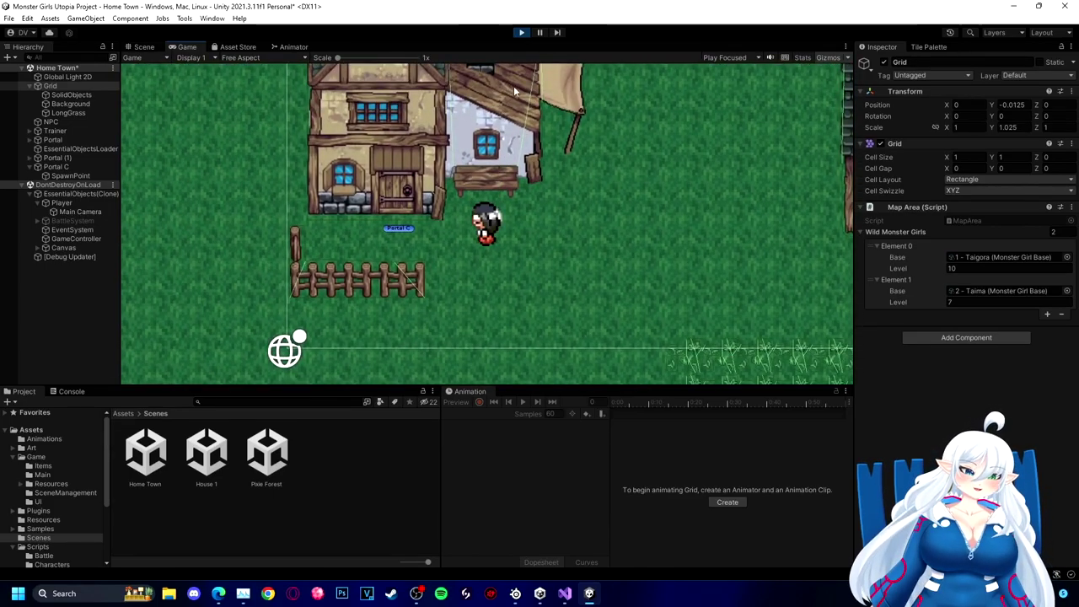
key(Left)
key(Down)
key(Left)
Step: Erase the fence from the SolidObjects tilemap during play mode and test walking up to the house door
click(918, 47)
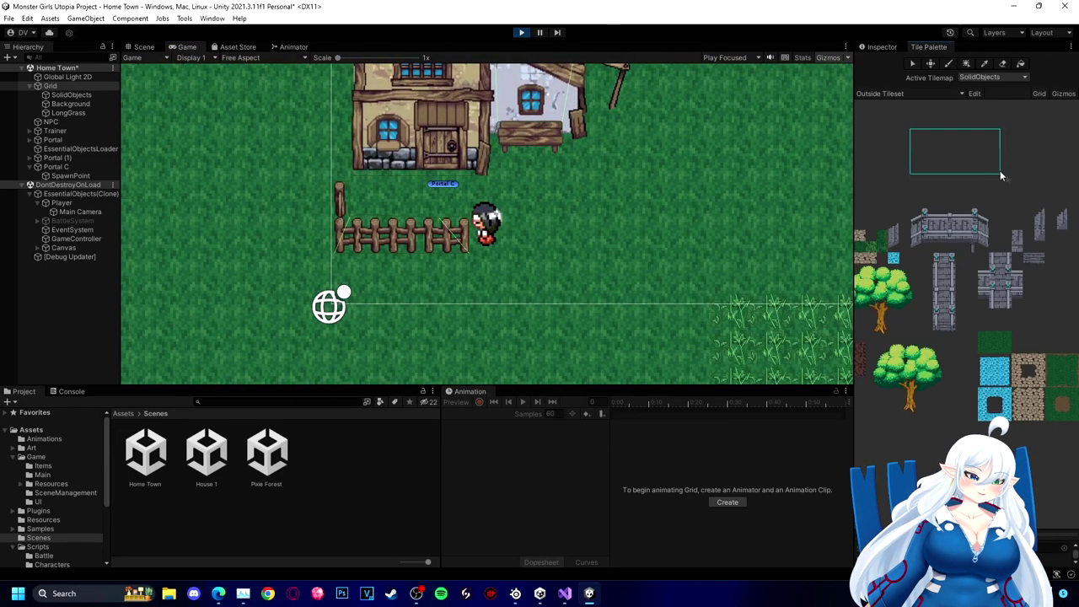
key(ctrl+1)
click(187, 47)
key(Left)
key(Up)
key(Right)
key(Left)
key(Up)
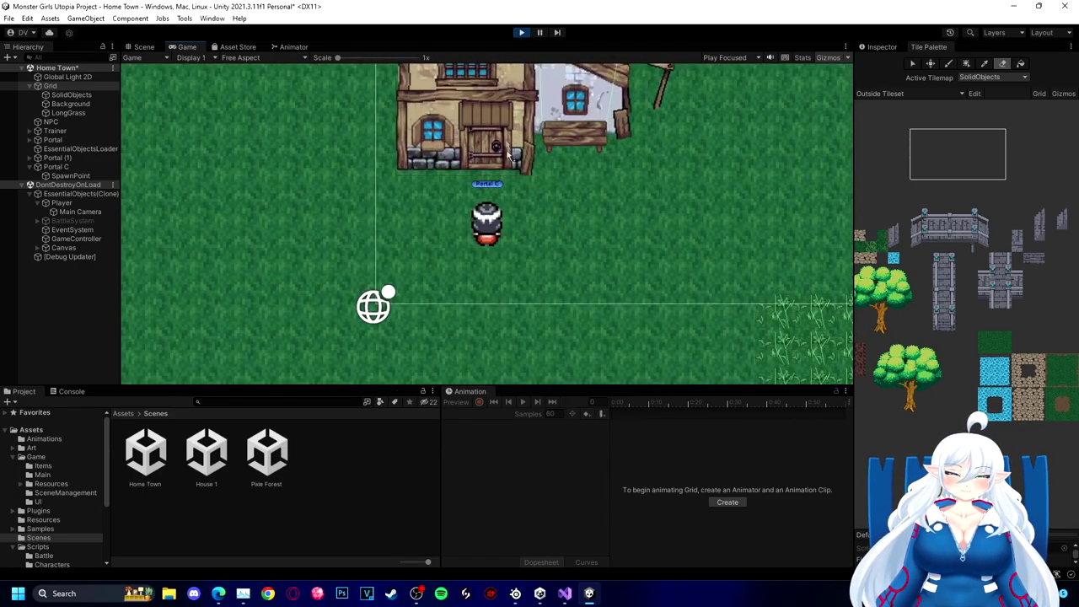
Step: Examine the Player's movement and collider components while walking the player around below Portal C
click(62, 203)
click(881, 47)
scroll(929, 388, down, 10)
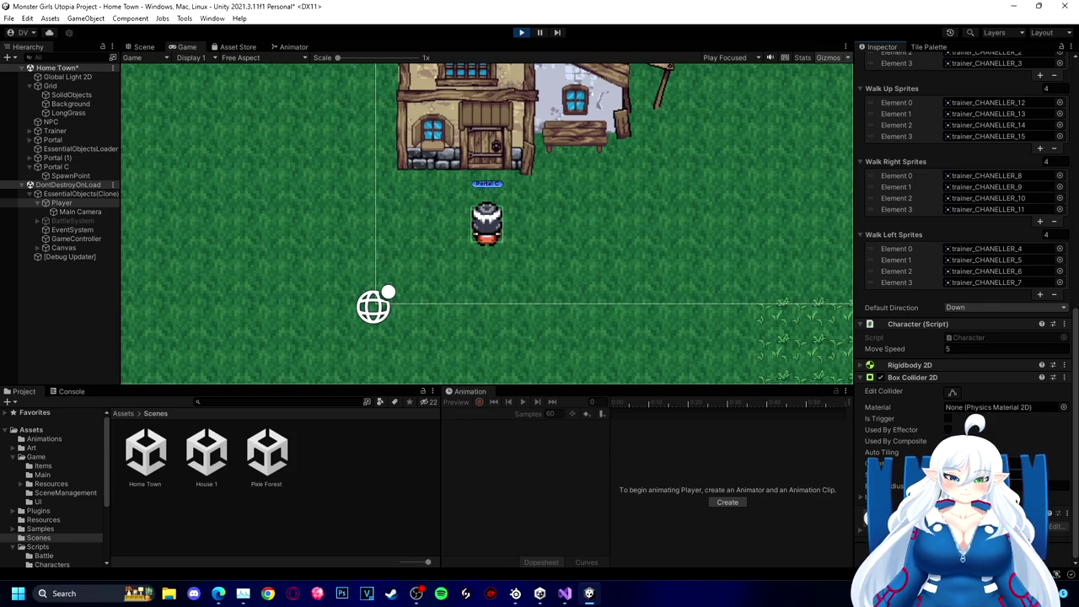
key(Right)
key(Left)
key(Up)
key(Right)
key(Left)
key(Down)
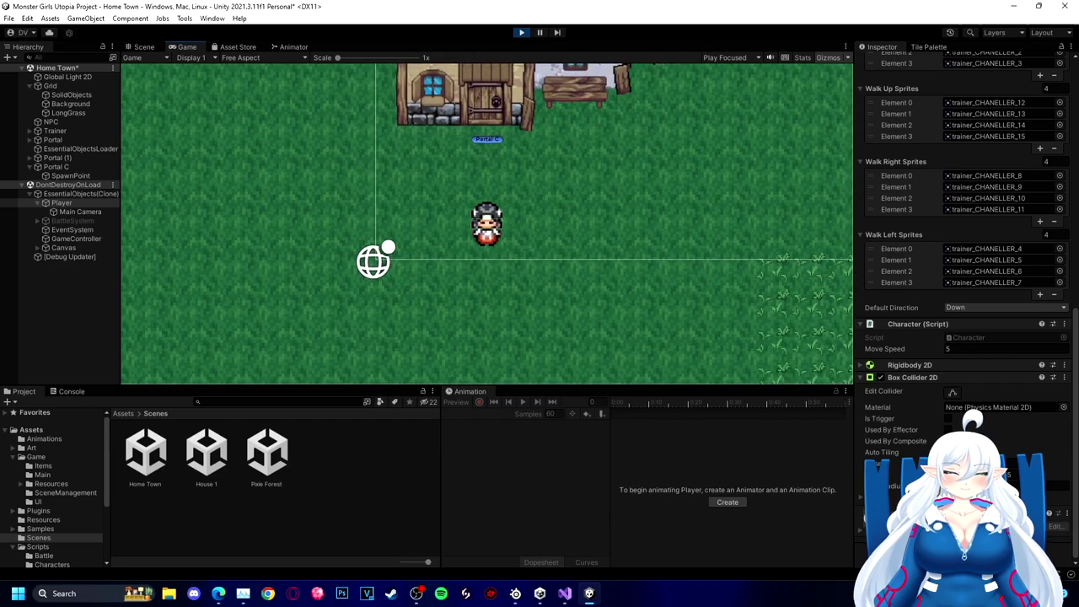
key(Up)
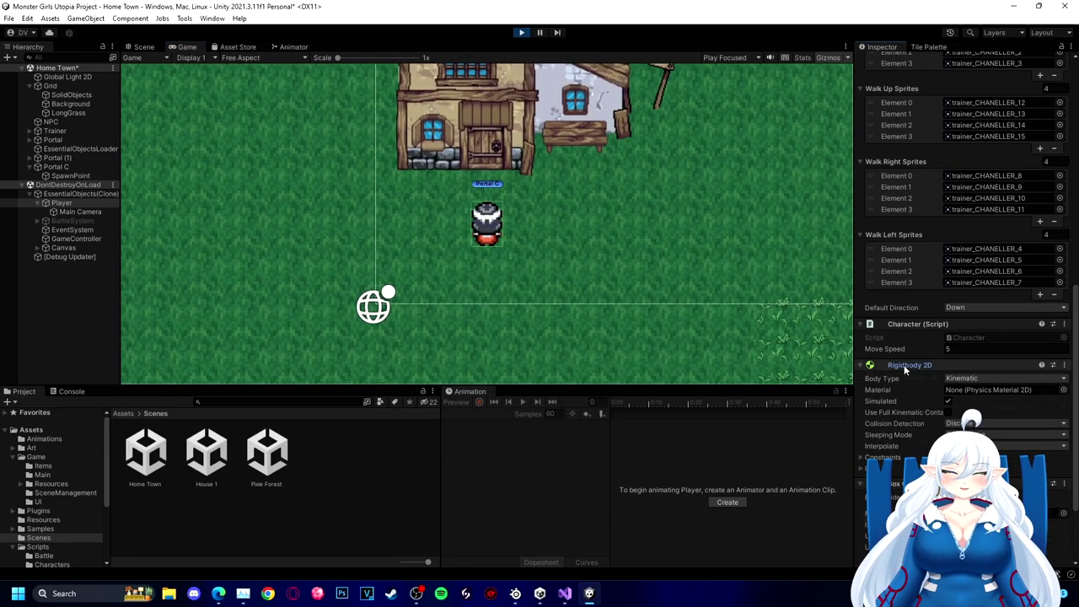
Step: Try the Used By Composite option on the Player's Box Collider 2D and test walking towards the door
click(906, 365)
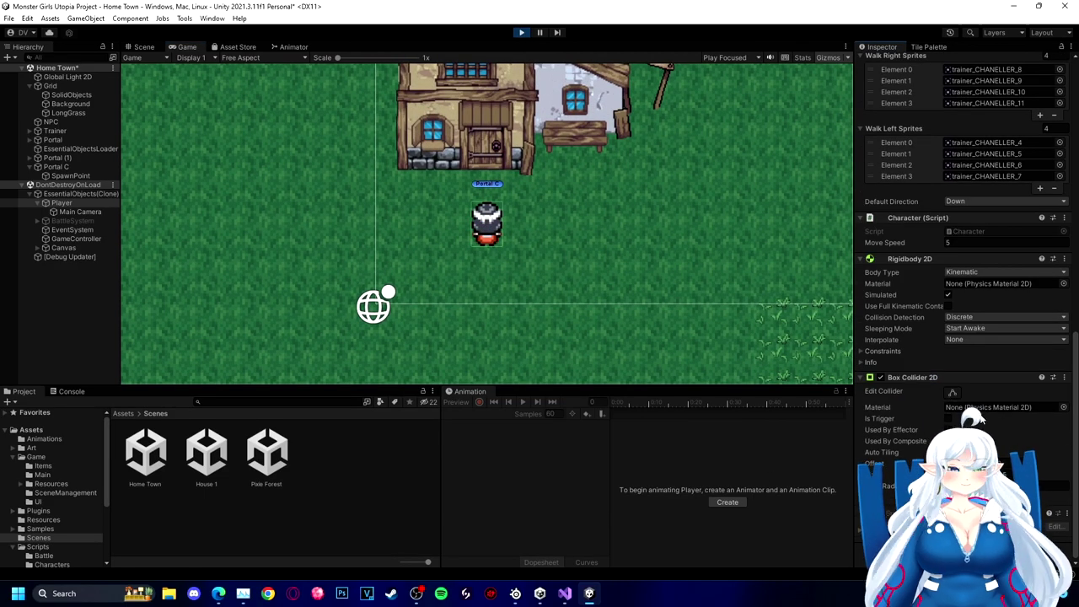
click(948, 440)
click(501, 214)
key(Left)
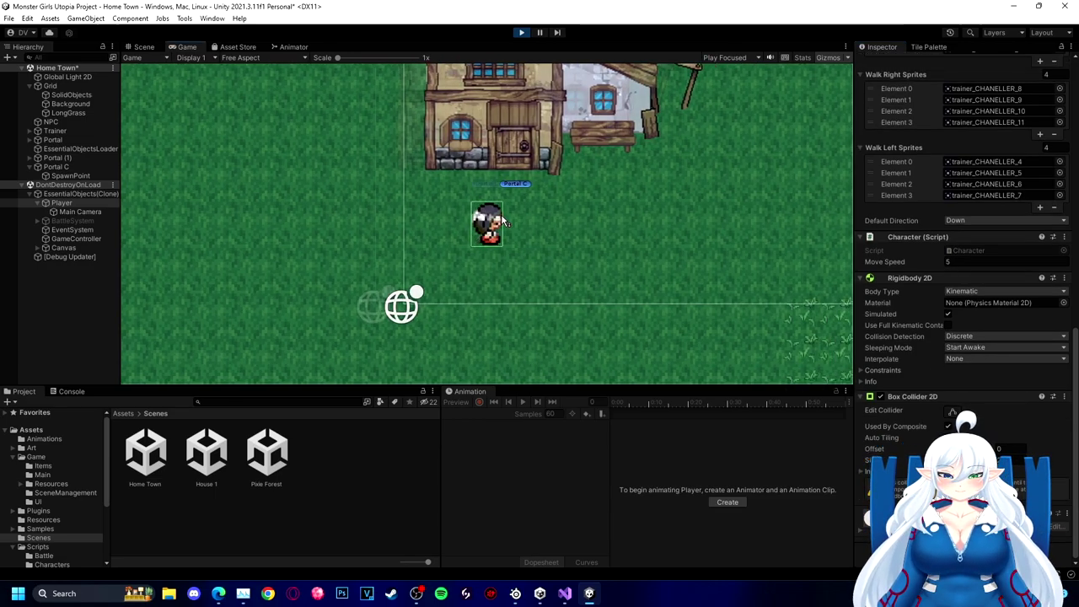
key(Right)
key(Up)
Step: Turn off Used By Composite and try a different edge radius on the Player's box collider while walking near Portal C
click(948, 427)
mouse_move(882, 485)
mouse_down()
mouse_move(910, 485)
mouse_move(868, 485)
mouse_up()
click(547, 153)
key(Left)
key(Down)
click(682, 339)
key(Left)
key(Up)
key(Up)
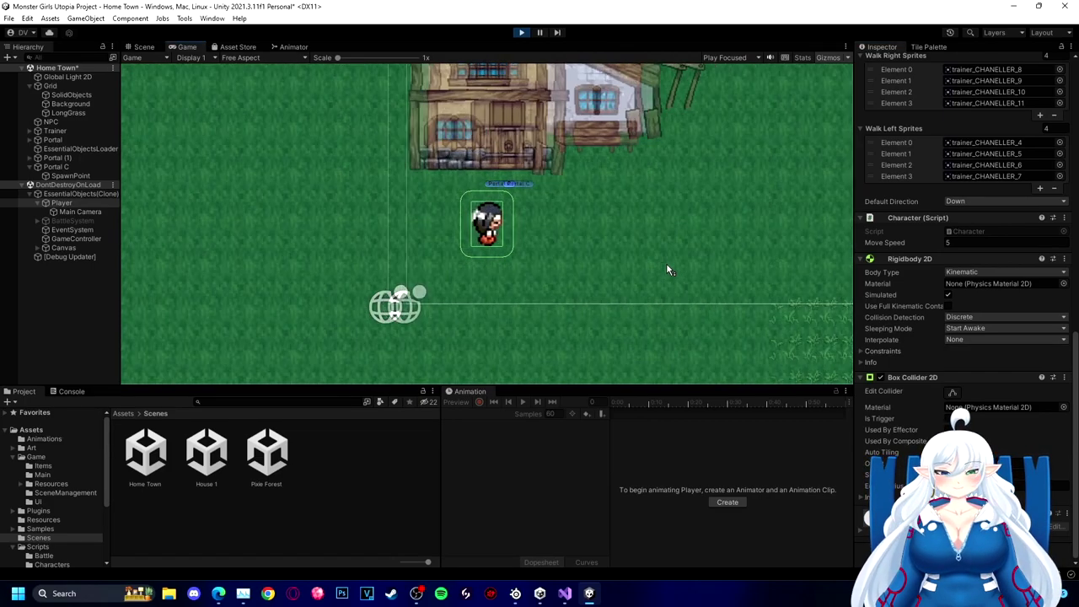
click(1064, 407)
click(1067, 347)
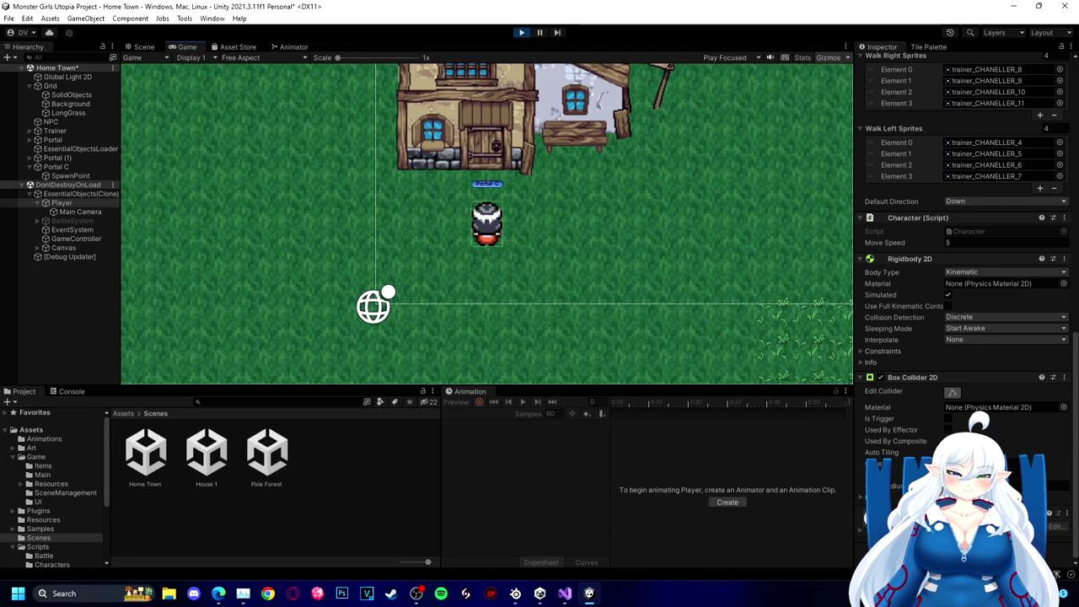
Step: Try a Y position of 1 for the SolidObjects tilemap in play mode and stop the playtest
click(82, 104)
click(85, 94)
drag(998, 105, 1052, 115)
text(1)
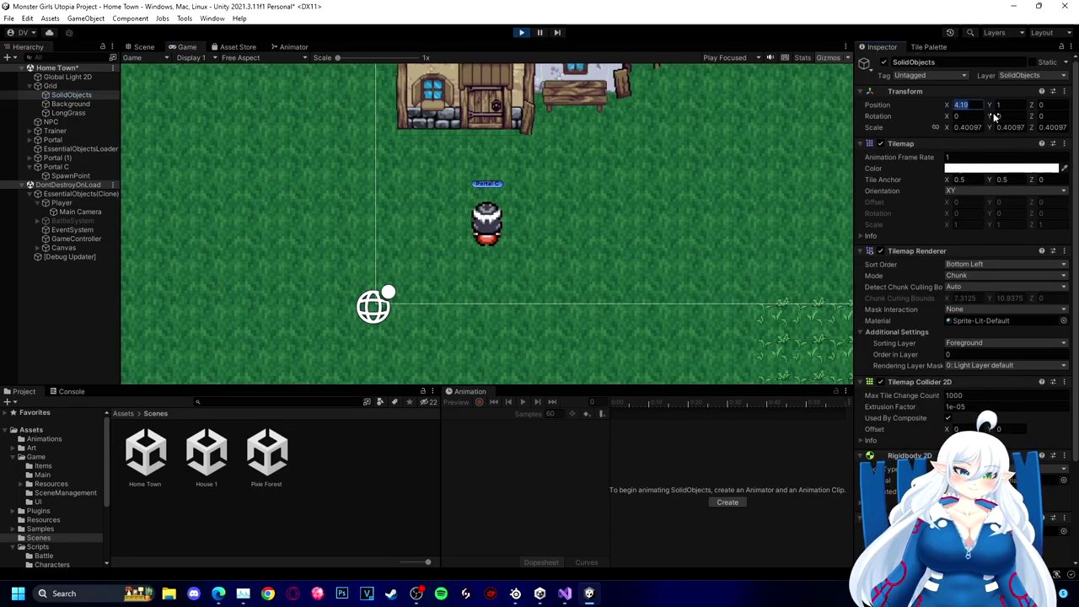
text(1)
click(522, 33)
Step: Try an X position of 1 and a zero tile anchor on the SolidObjects tilemap, and undo the anchor changes
scroll(311, 282, up, 5)
middle_drag(311, 281, 480, 277)
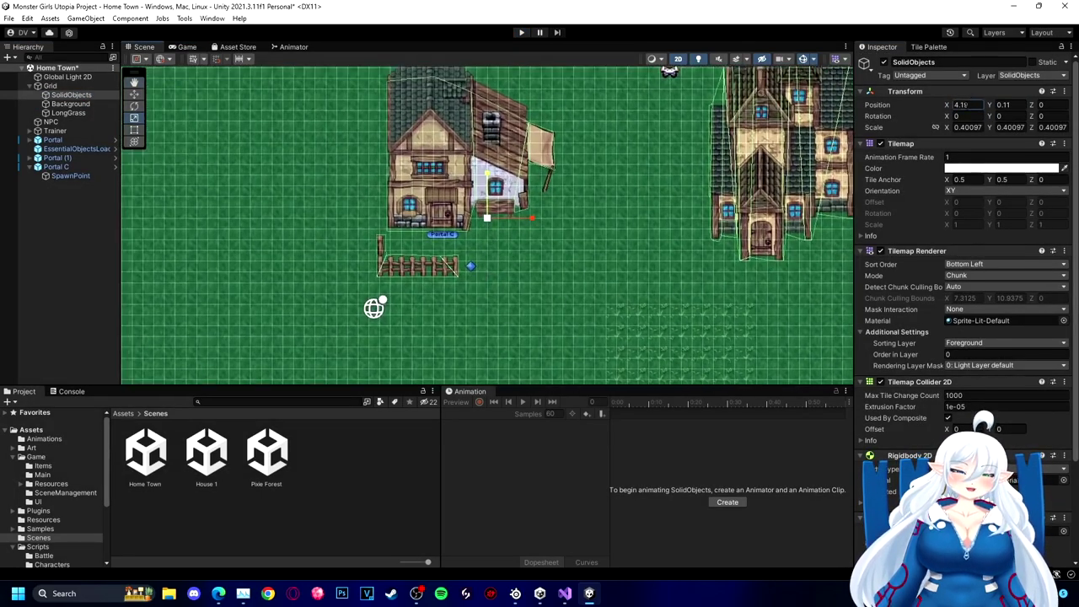
click(967, 105)
text(1)
scroll(1011, 114, down, 1)
scroll(1012, 114, up, 1)
click(1009, 179)
text(0)
drag(954, 179, 992, 193)
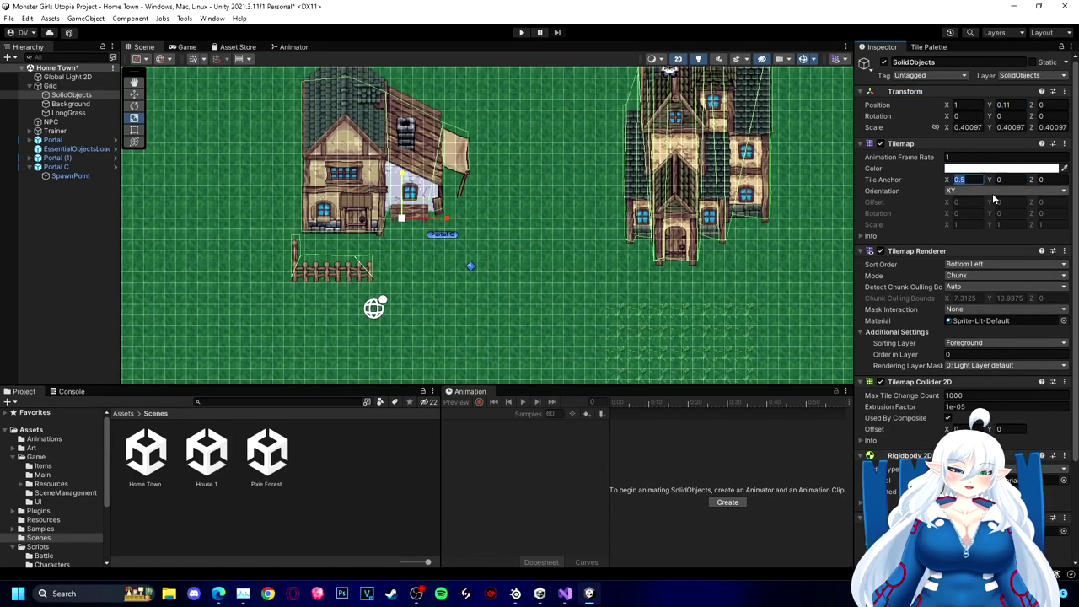
text(0)
key(ctrl+z)
key(ctrl+z)
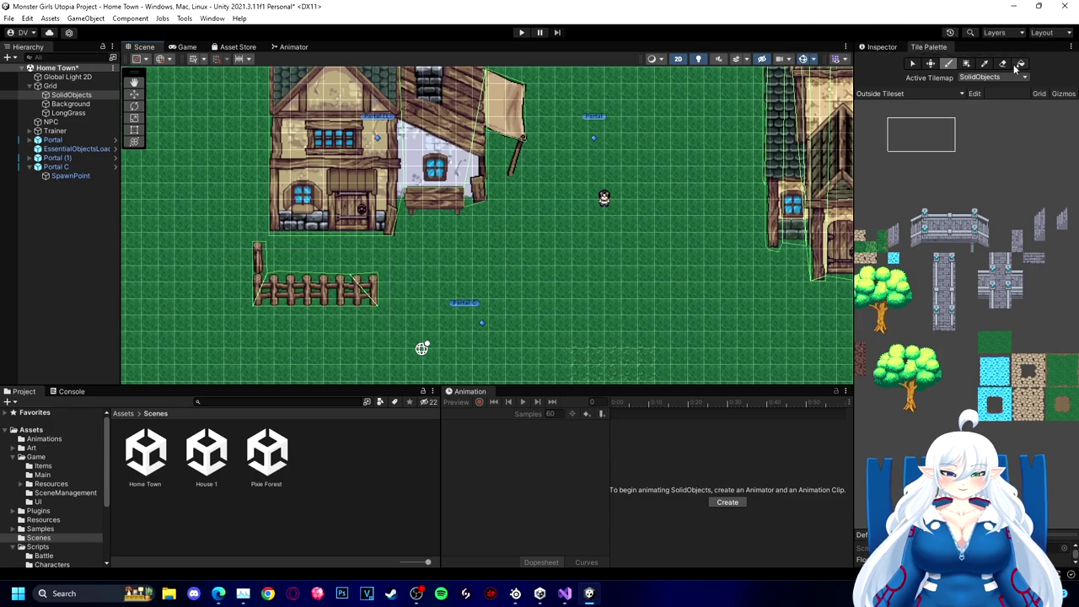
Step: Erase the wooden fence below the smaller house from the SolidObjects tilemap
click(421, 348)
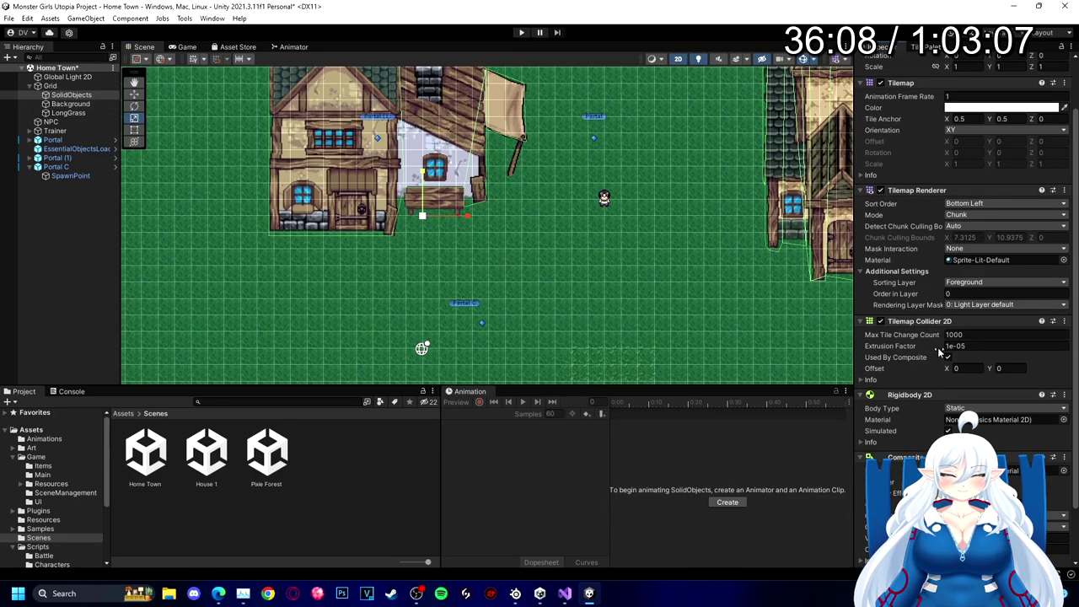
Step: Add a Hierarchy view beside the Tile Palette and inspect the SolidObjects tilemap
right_click(864, 52)
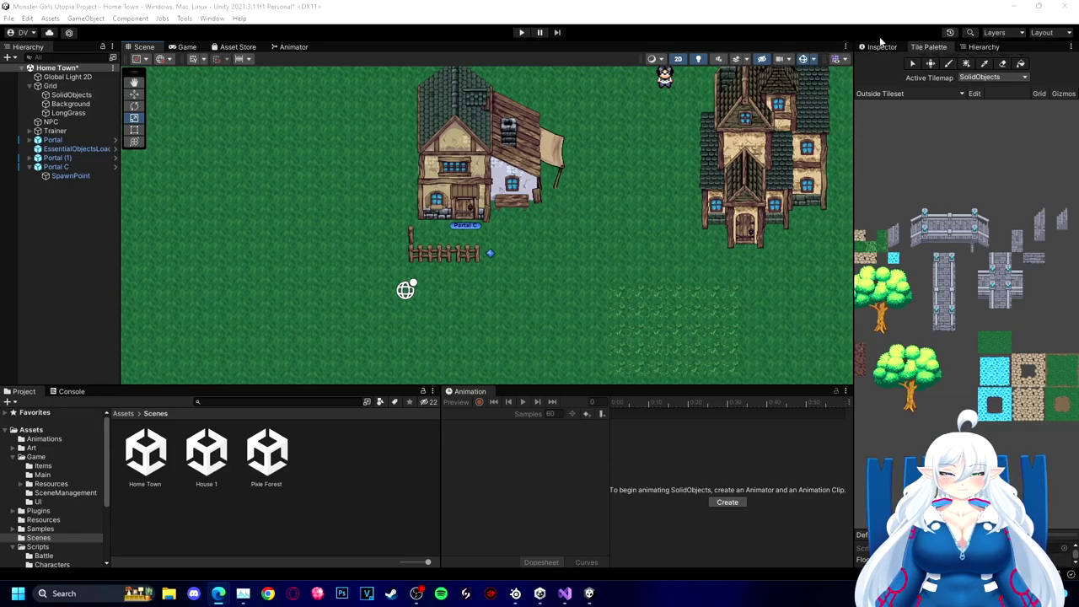
click(984, 47)
right_click(903, 86)
key(Escape)
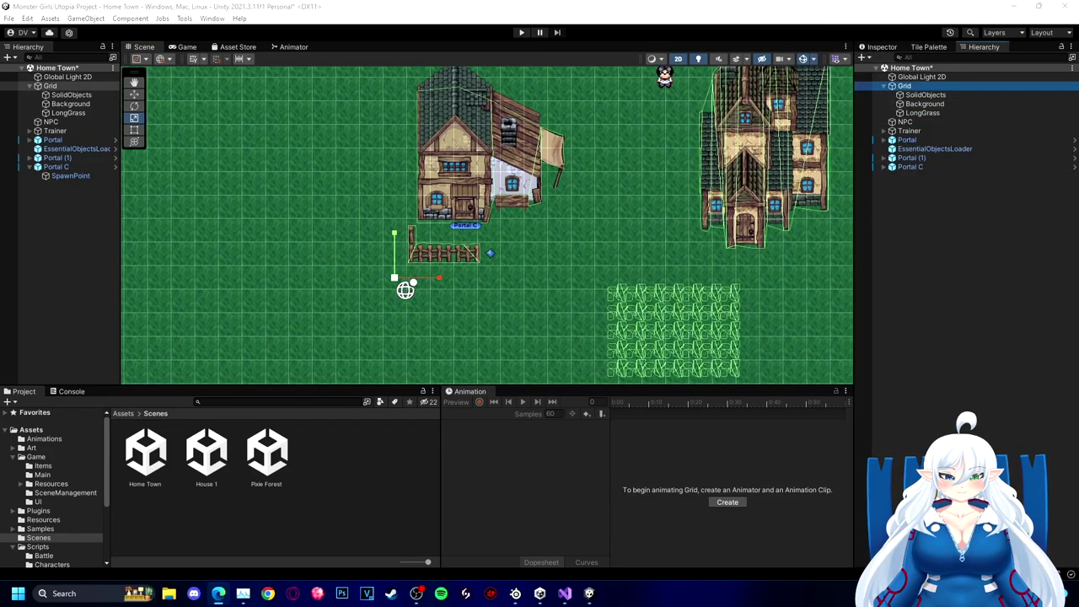
click(70, 95)
click(882, 46)
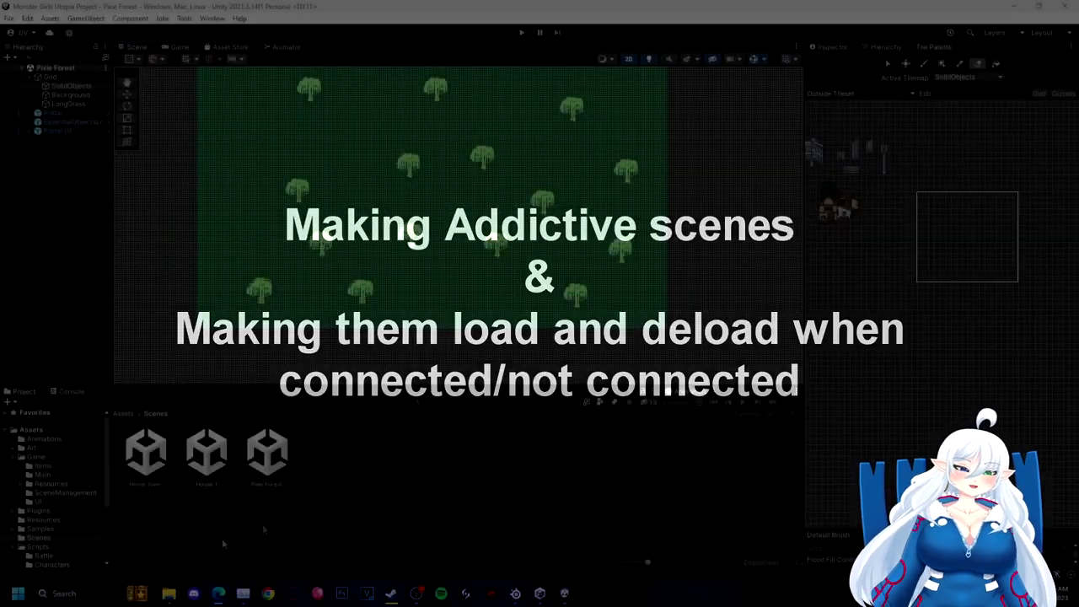
Step: Create and open a new scene named Gameplay in the Scenes folder, and delete its Main Camera
right_click(325, 470)
click(674, 228)
text(Gameplay)
key(Return)
double_click(145, 455)
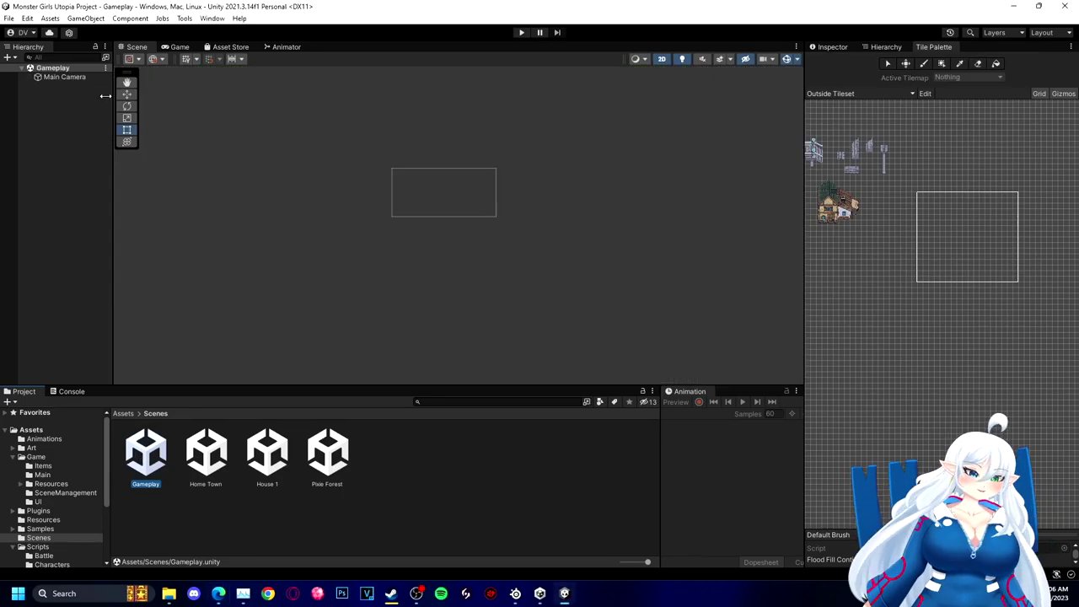
click(74, 78)
key(Delete)
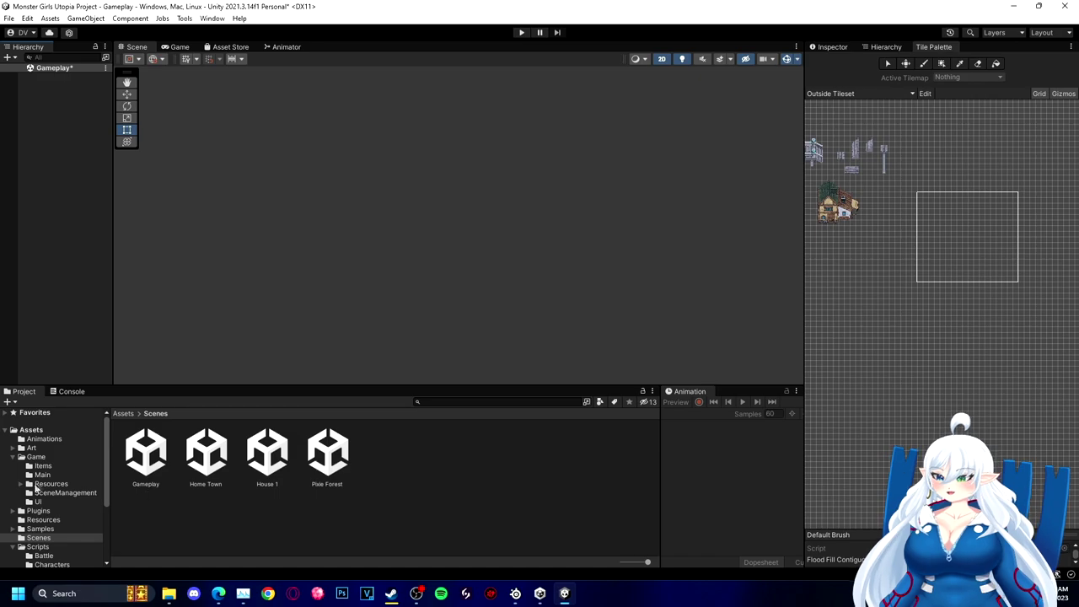
Step: Load the Home Town and Pixie Forest scenes additively alongside the Gameplay scene
right_click(204, 460)
click(281, 241)
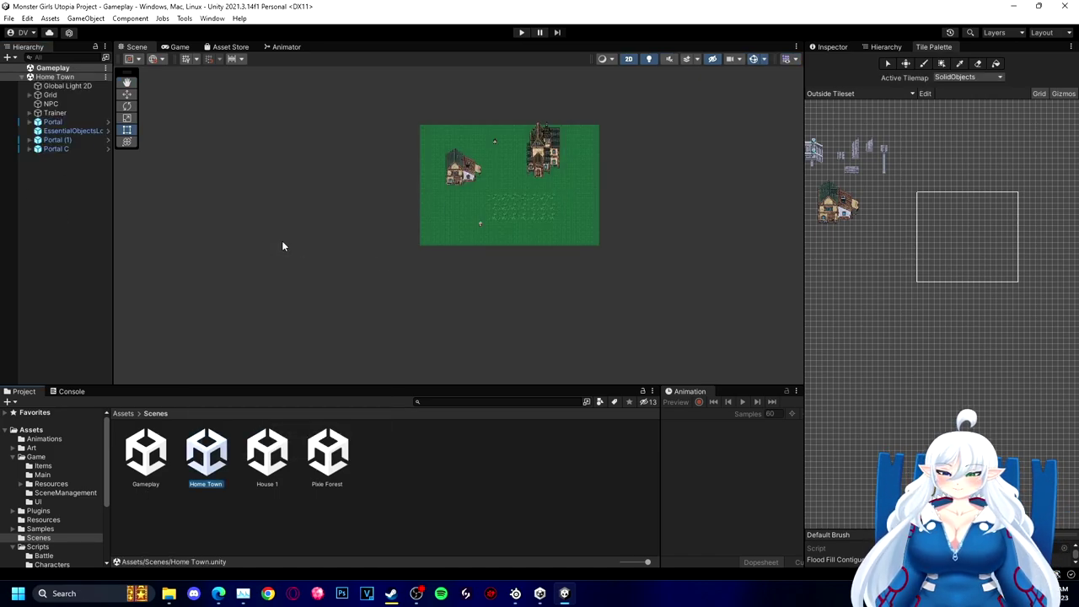
middle_drag(562, 158, 472, 213)
scroll(472, 212, up, 5)
click(335, 214)
click(155, 497)
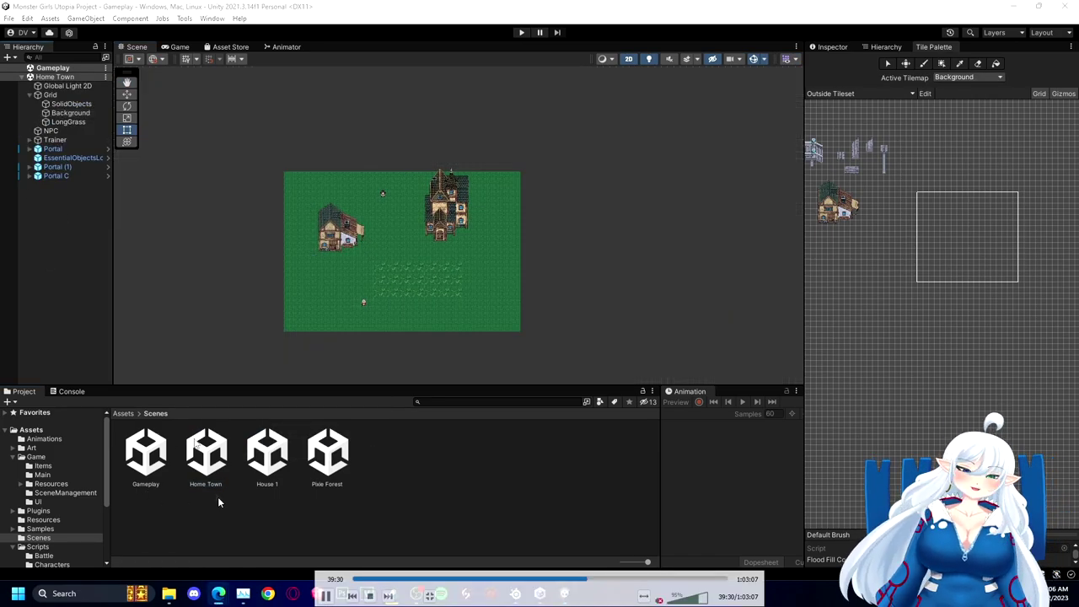
right_click(327, 455)
click(419, 241)
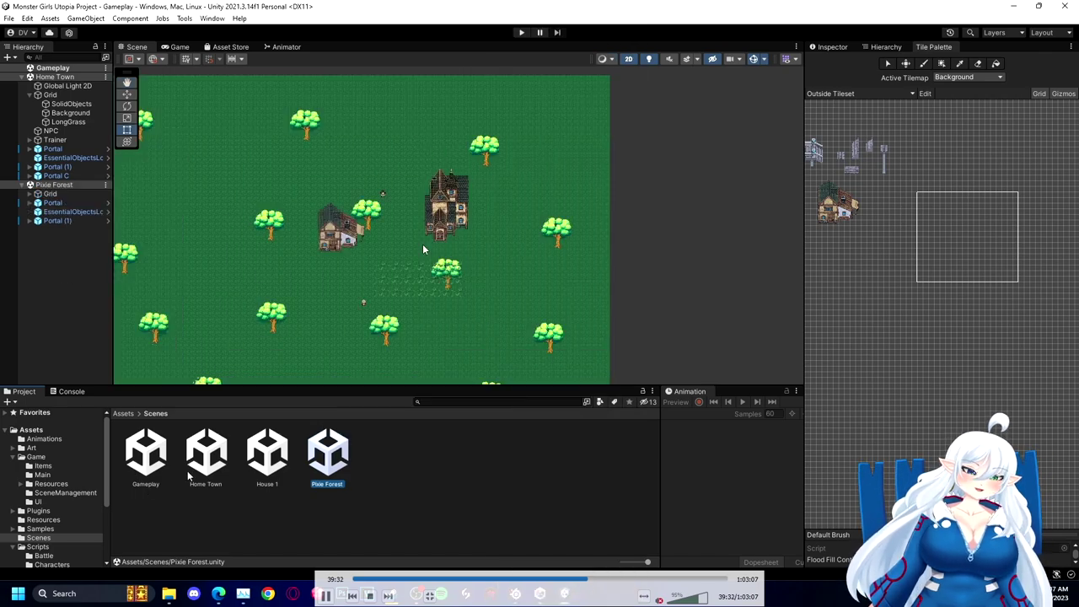
Step: Move the Pixie Forest Grid up to a Y position of about 42 so the forest sits directly above Home Town
click(22, 76)
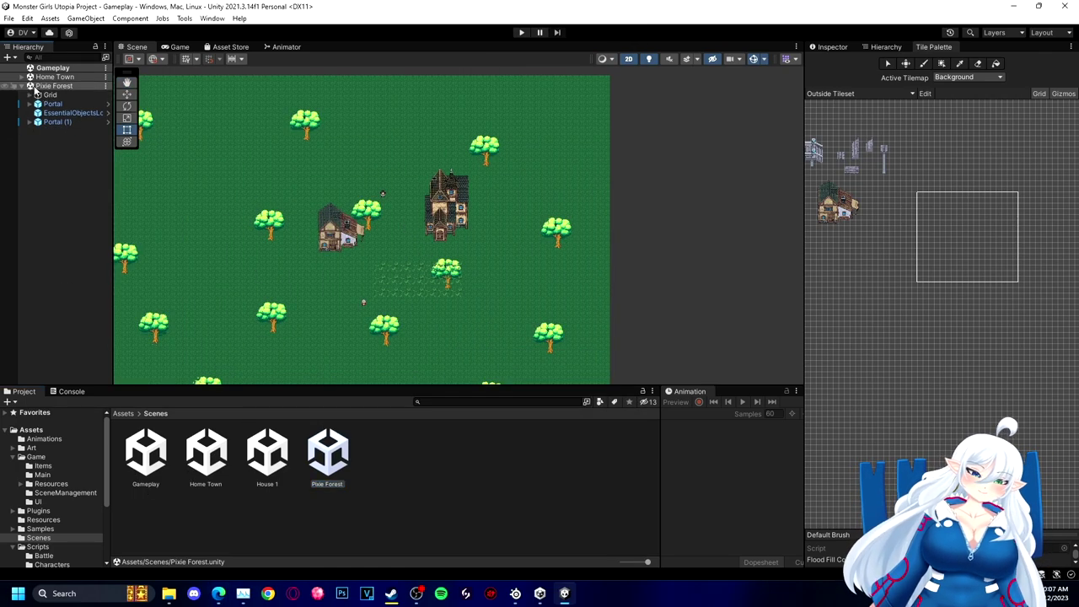
click(34, 87)
click(22, 86)
click(129, 95)
middle_drag(242, 193, 341, 176)
scroll(341, 177, down, 5)
click(53, 86)
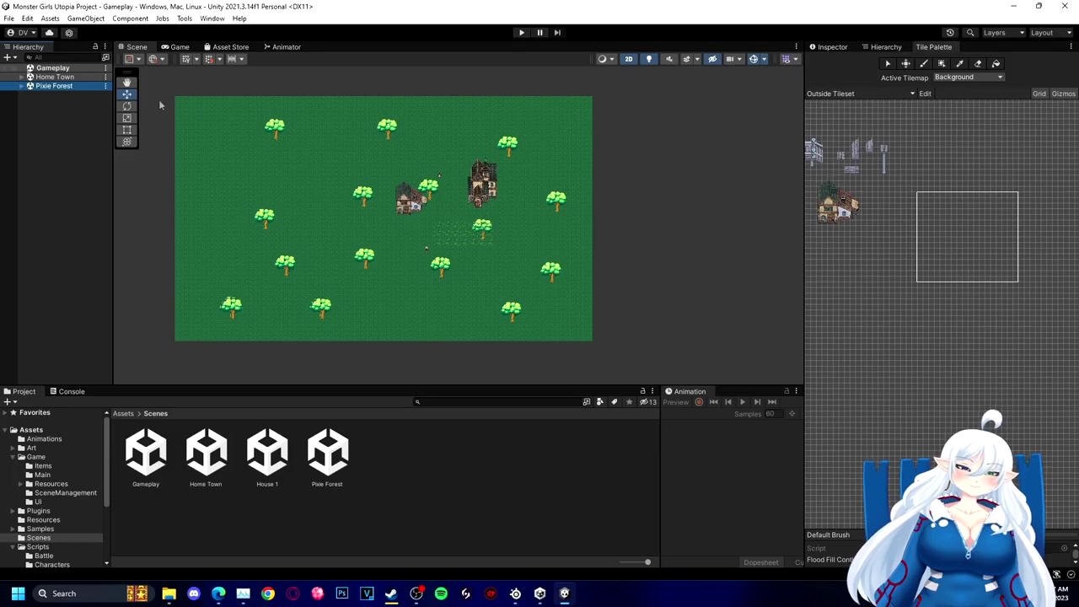
click(830, 47)
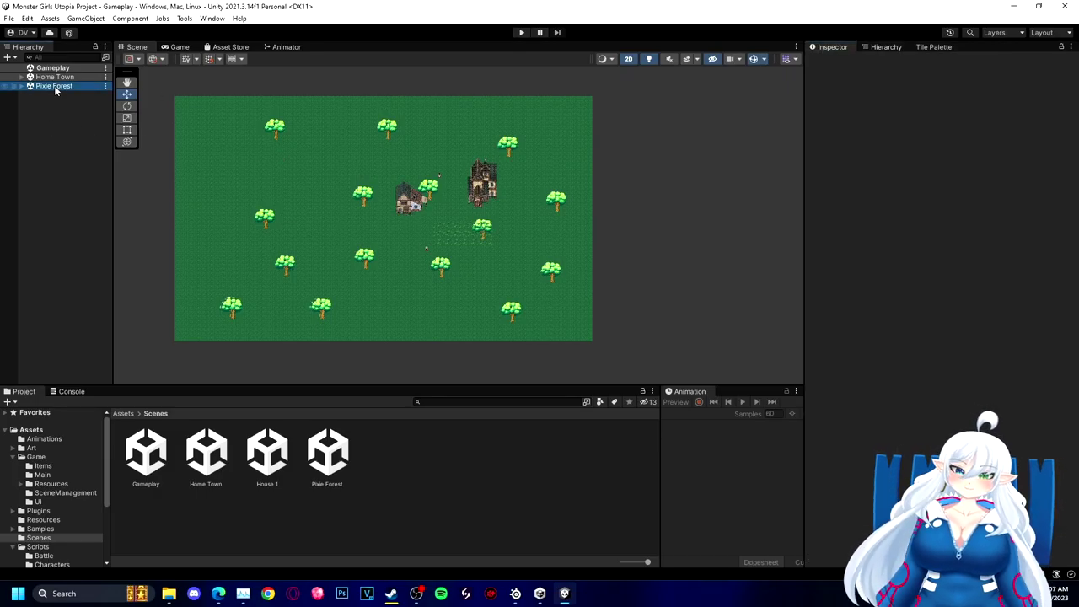
click(18, 86)
click(50, 94)
scroll(427, 206, up, 5)
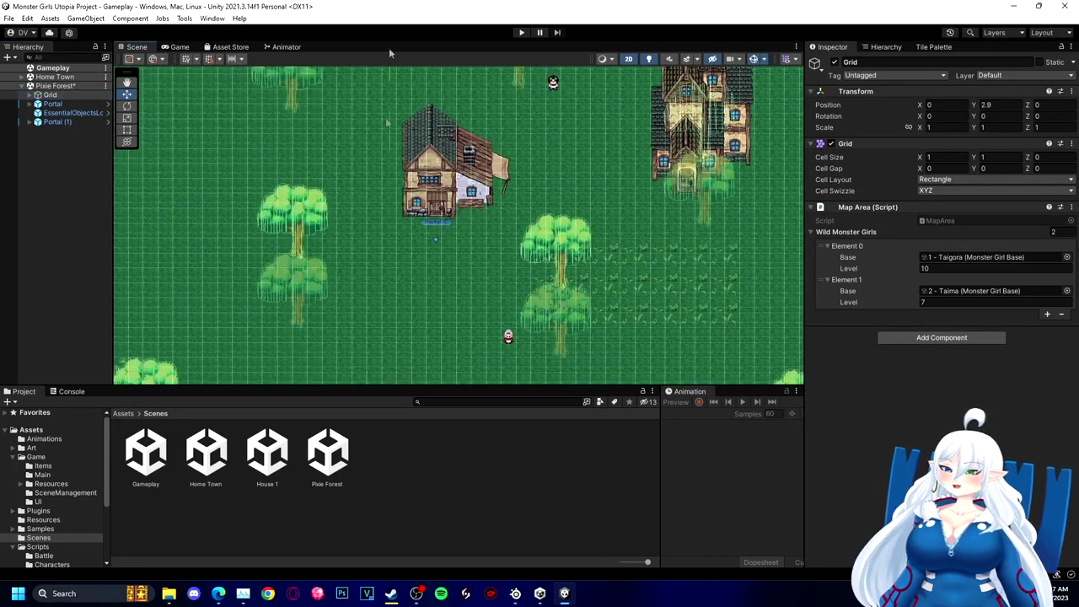
drag(974, 108, 463, 30)
scroll(235, 222, down, 4)
middle_drag(236, 223, 446, 345)
scroll(637, 325, up, 3)
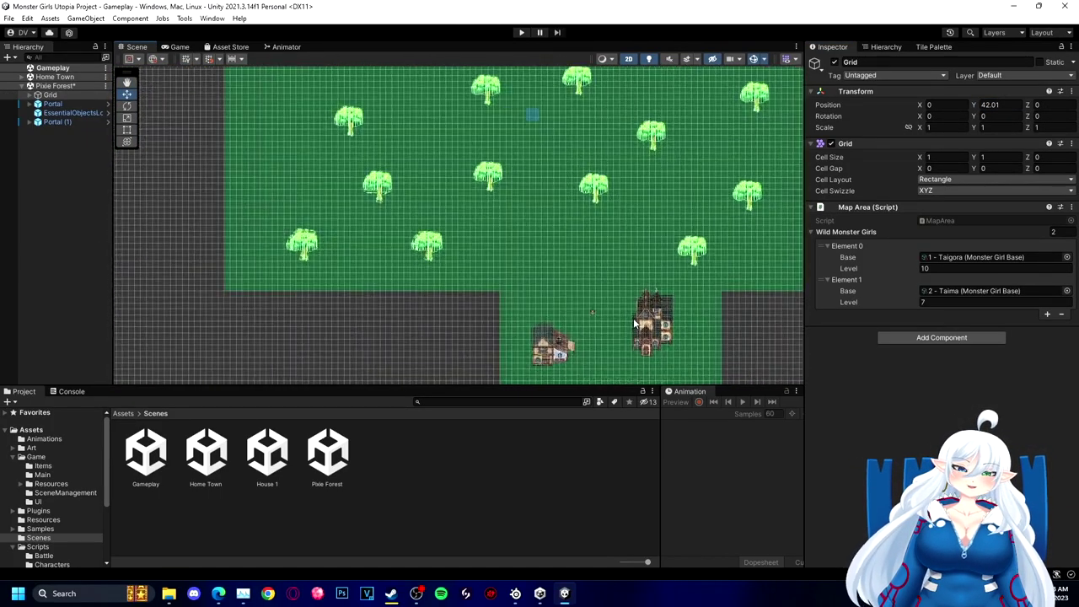
Step: Delete Portal and Portal (1) from the Pixie Forest scene
click(57, 122)
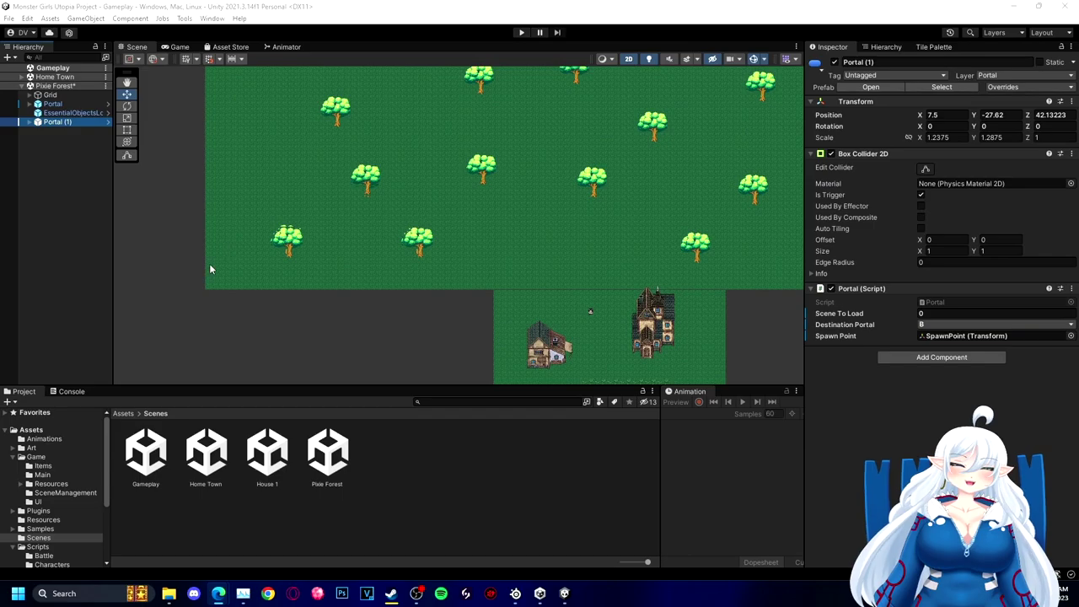
click(211, 269)
click(70, 149)
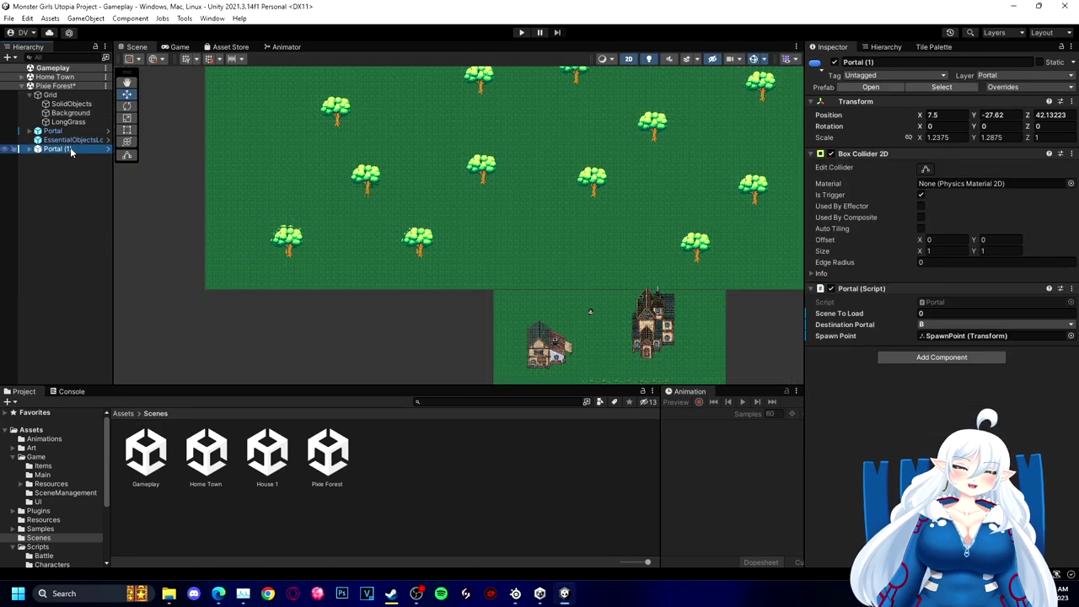
ctrl+click(56, 131)
key(Delete)
Step: Delete Portal and Portal (1) from the Home Town scene, keeping Portal C, and save the open scenes
click(22, 76)
click(57, 166)
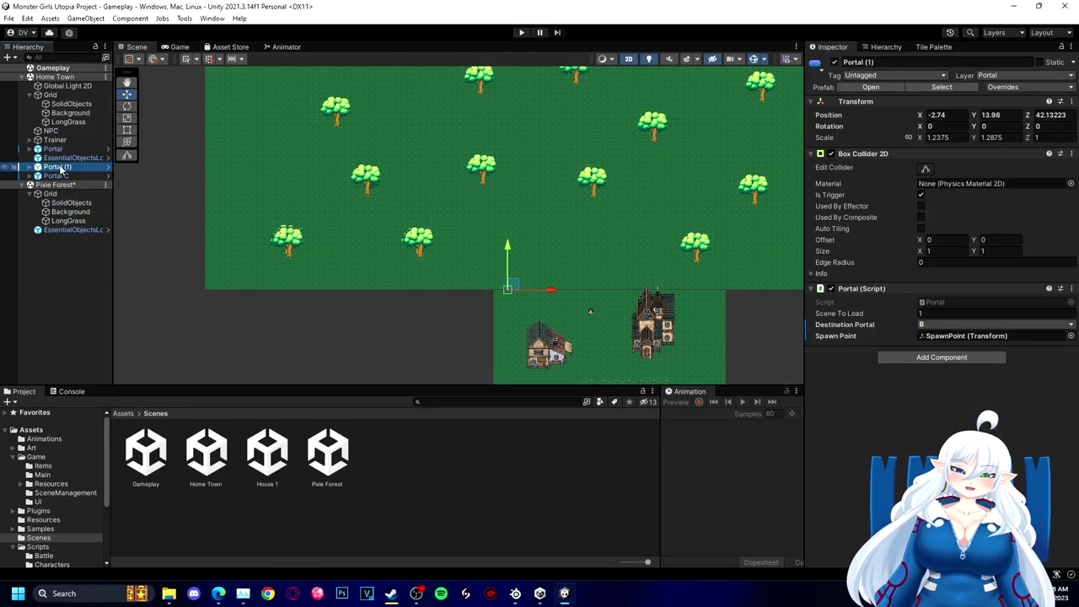
click(54, 149)
key(Delete)
click(60, 167)
click(59, 158)
key(Delete)
key(ctrl+s)
Step: Playtest the joined Home Town and Pixie Forest maps by walking the player right and down, and stop the playtest
click(556, 298)
middle_drag(556, 297, 289, 315)
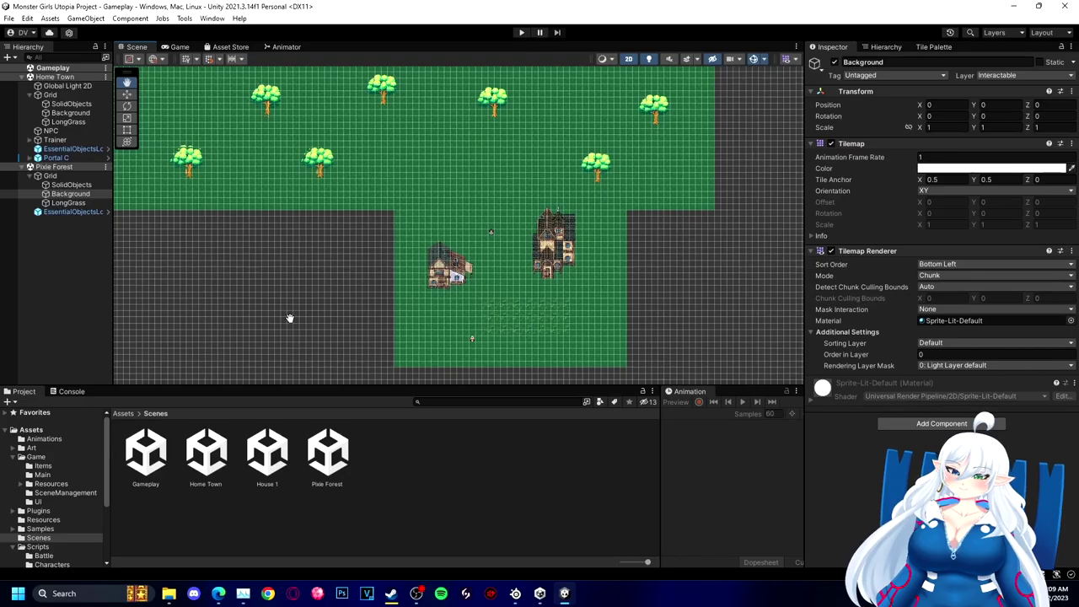
middle_drag(313, 118, 328, 258)
middle_drag(328, 362, 299, 249)
key(ctrl+p)
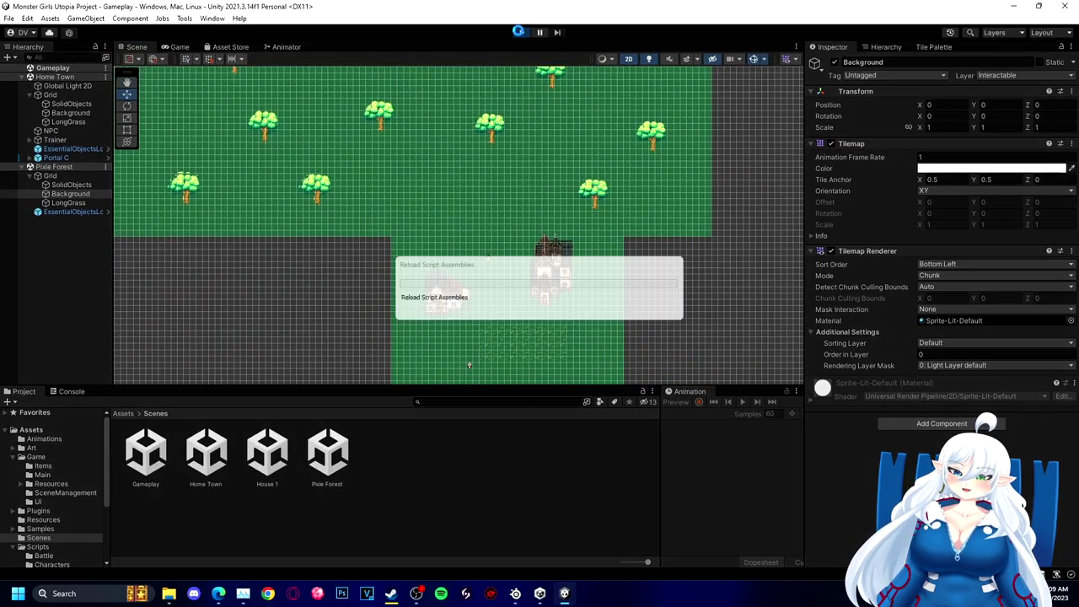
key(Right)
key(Down)
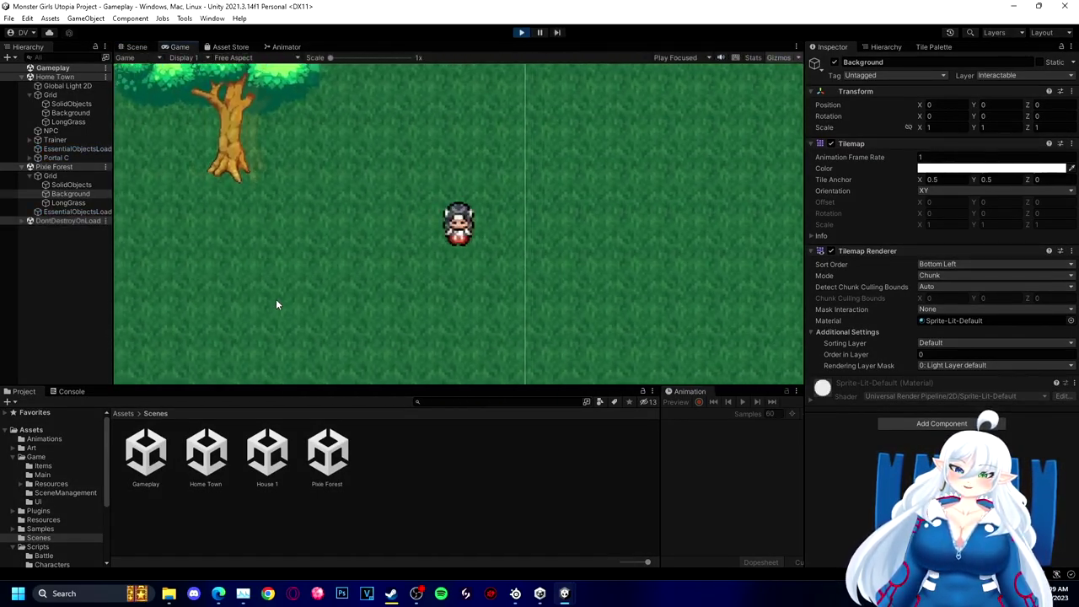
key(Right)
click(520, 33)
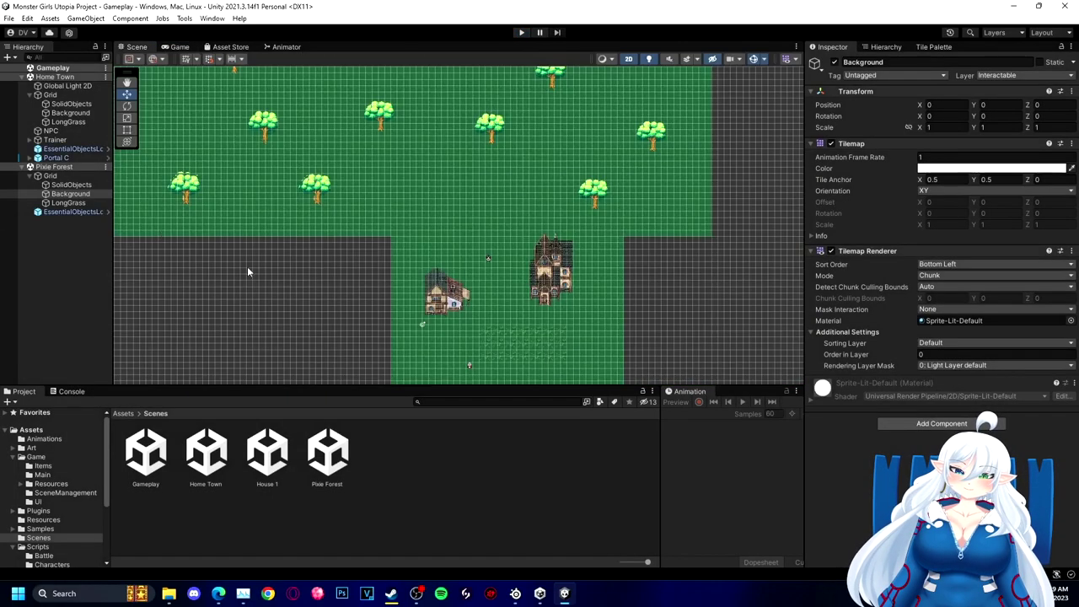
Step: Round off the Pixie Forest Grid's Y position to a whole number so its edge lines up with Home Town
scroll(351, 238, up, 8)
middle_drag(351, 238, 313, 279)
click(75, 168)
click(999, 105)
key(BackSpace)
text(0)
Step: Reopen the Gameplay scene on its own and load only Home Town additively into it
click(53, 68)
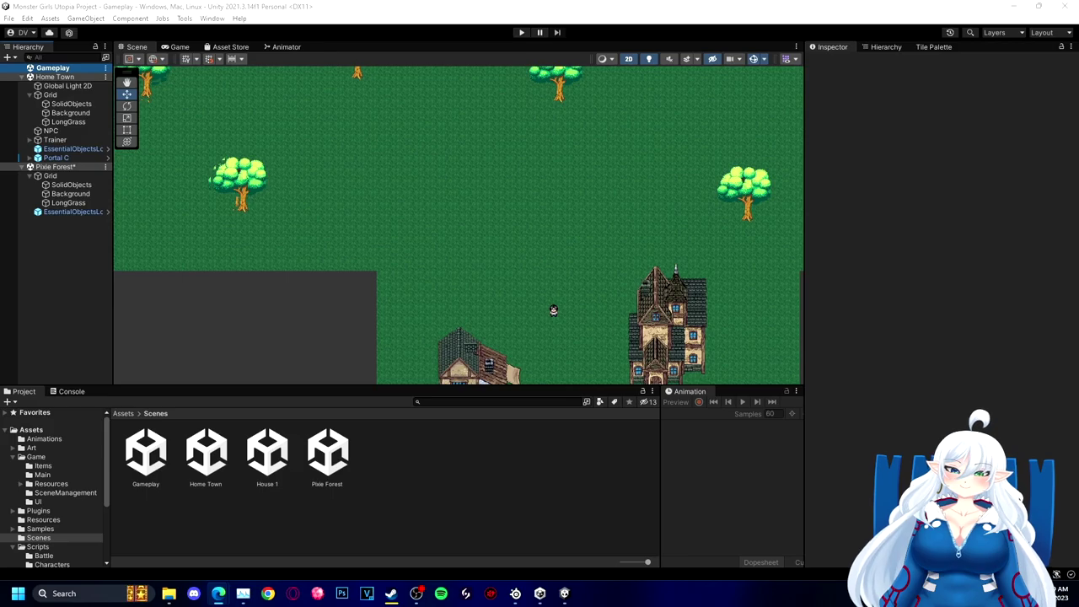
double_click(200, 472)
double_click(150, 456)
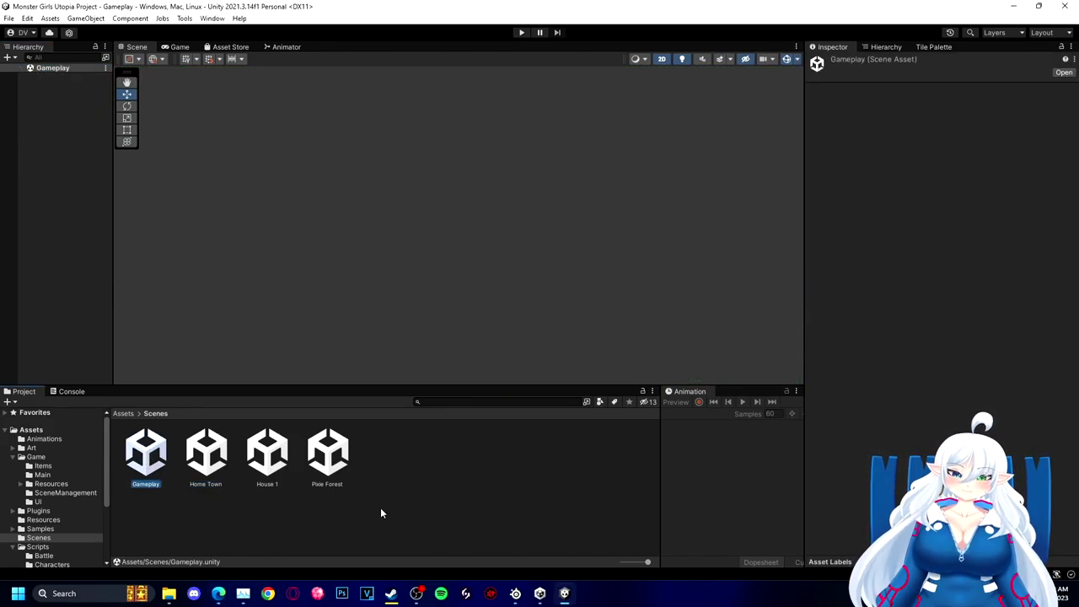
click(46, 69)
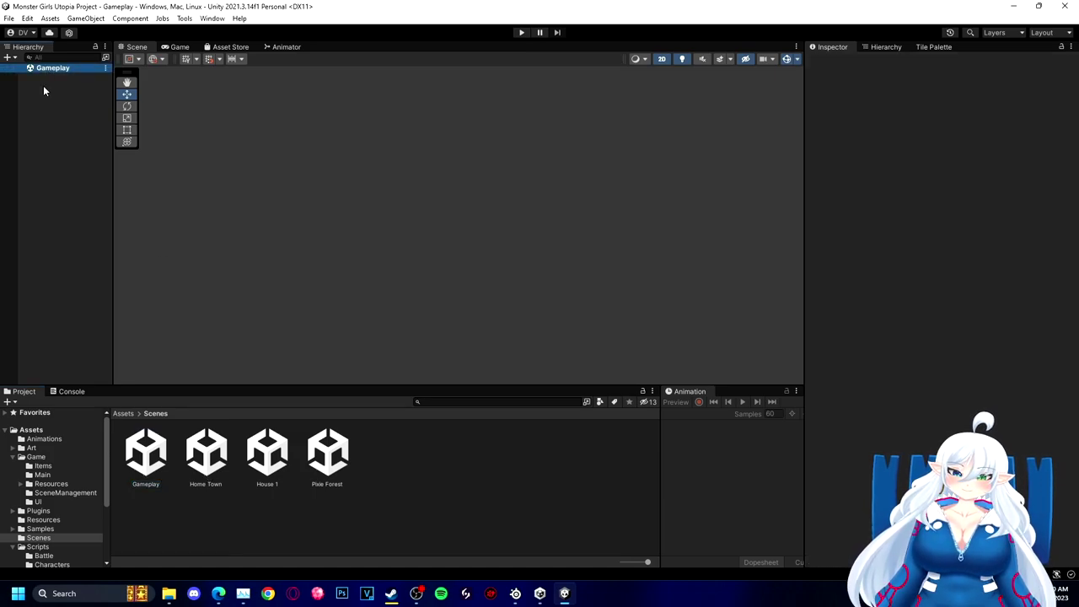
right_click(206, 448)
click(268, 226)
click(47, 76)
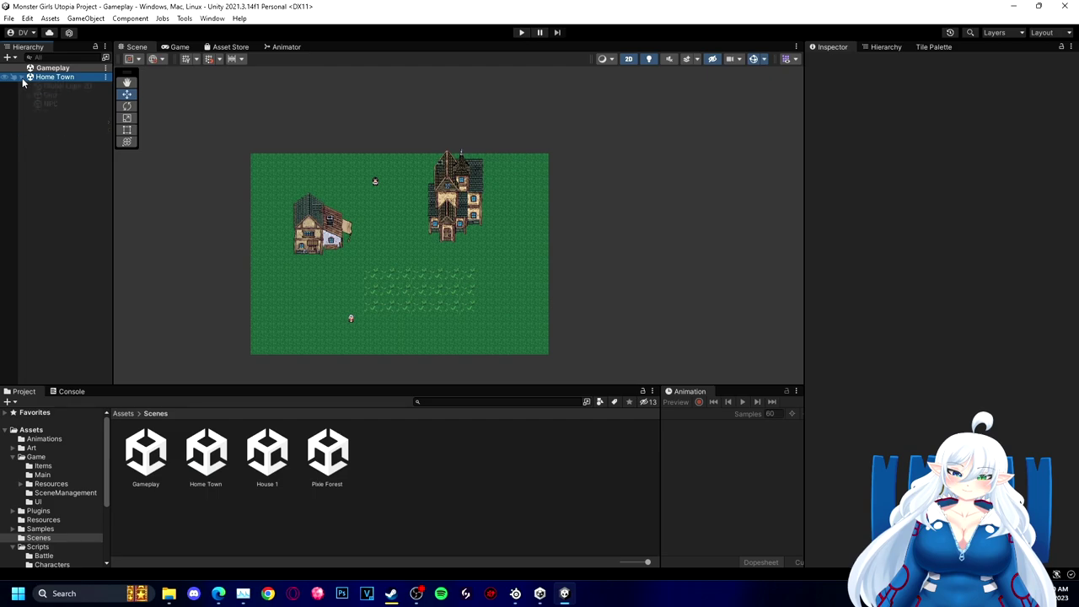
Step: Create an empty game object named HomeTown in the Gameplay scene
right_click(59, 69)
mouse_move(140, 212)
click(206, 207)
click(868, 61)
text(HomeTown)
click(49, 77)
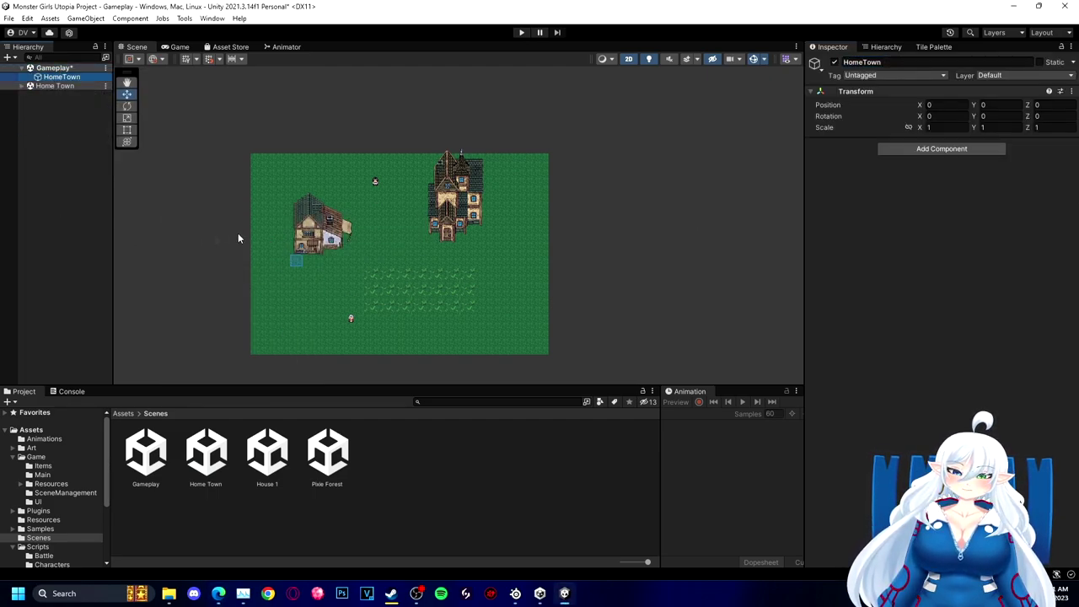
Step: Add a Box Collider 2D component to the HomeTown object
click(941, 148)
text(box)
click(895, 188)
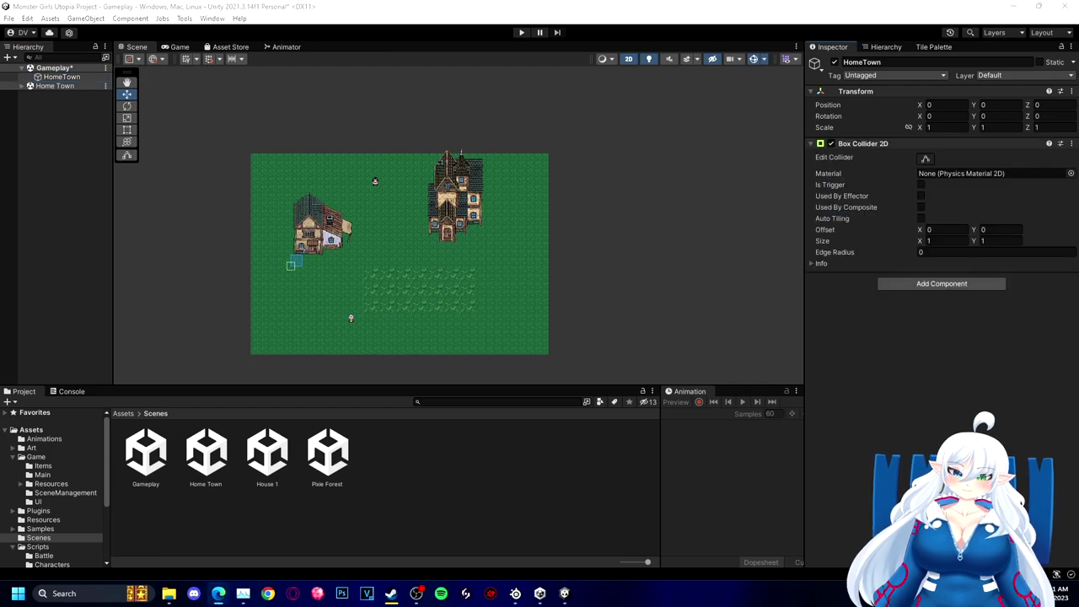
click(287, 271)
click(294, 260)
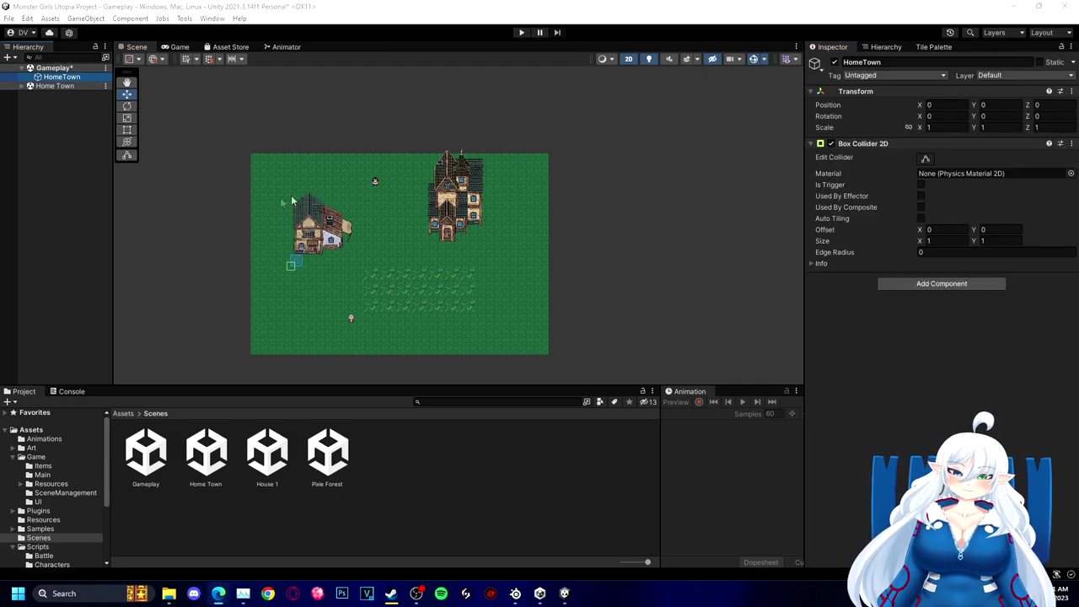
Step: Move the HomeTown object to about X 13.63, Y 13.6, at the middle of the town map's upper edge
scroll(287, 266, up, 3)
drag(289, 236, 289, 71)
scroll(317, 122, down, 2)
middle_drag(317, 115, 354, 244)
drag(328, 207, 329, 128)
drag(358, 156, 615, 155)
scroll(615, 155, up, 8)
scroll(396, 163, down, 3)
scroll(385, 234, up, 3)
scroll(411, 231, down, 3)
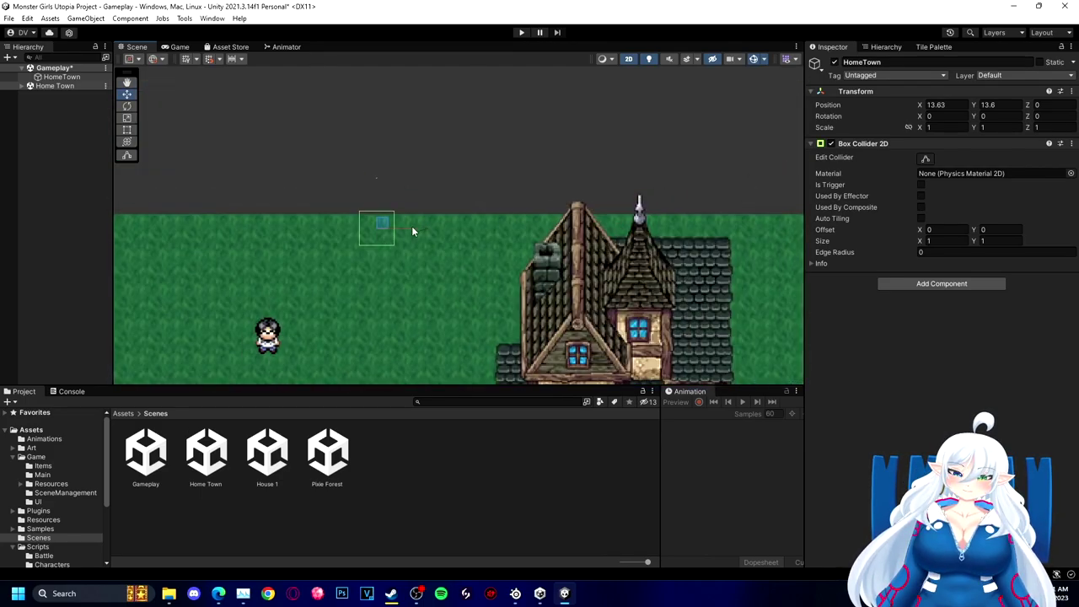
Step: Stretch the HomeTown object horizontally to an X scale of about 36.9 so its collider spans the town's width
click(128, 118)
scroll(246, 189, down, 3)
click(373, 224)
click(62, 76)
drag(381, 216, 797, 248)
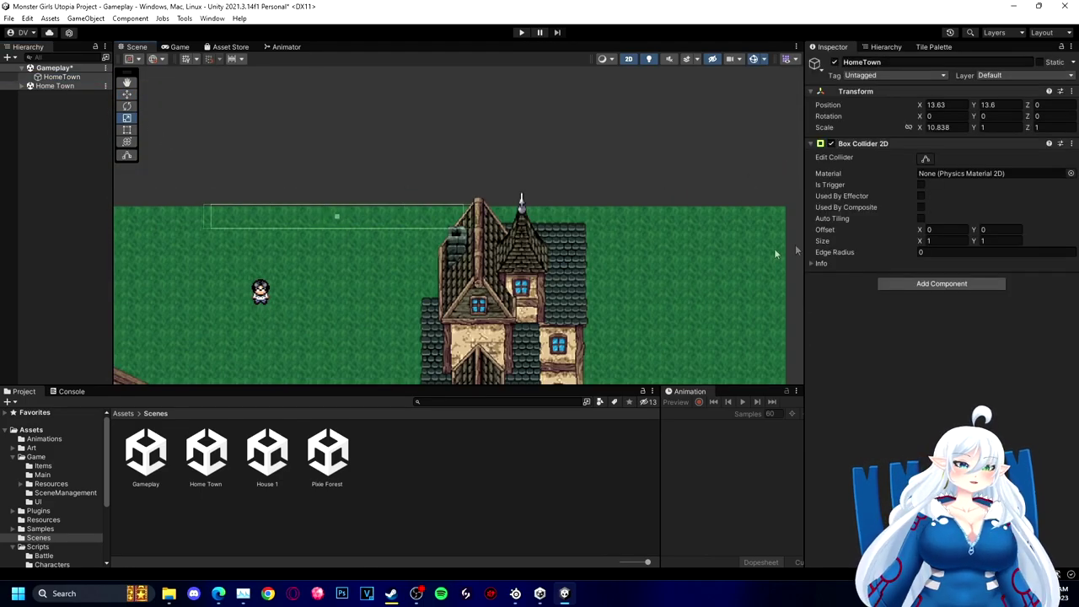
scroll(726, 268, down, 6)
drag(587, 244, 699, 246)
scroll(542, 236, up, 1)
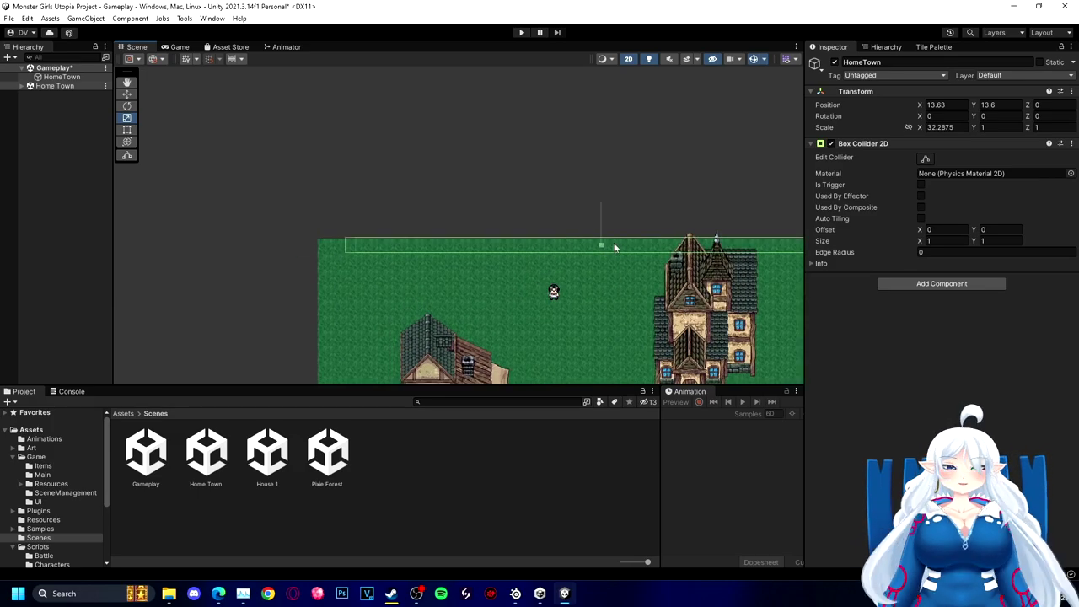
drag(614, 245, 618, 245)
scroll(614, 247, down, 2)
middle_drag(574, 275, 467, 276)
Step: Set the HomeTown object's X position to 13.4 and its X scale to 37.1
click(135, 96)
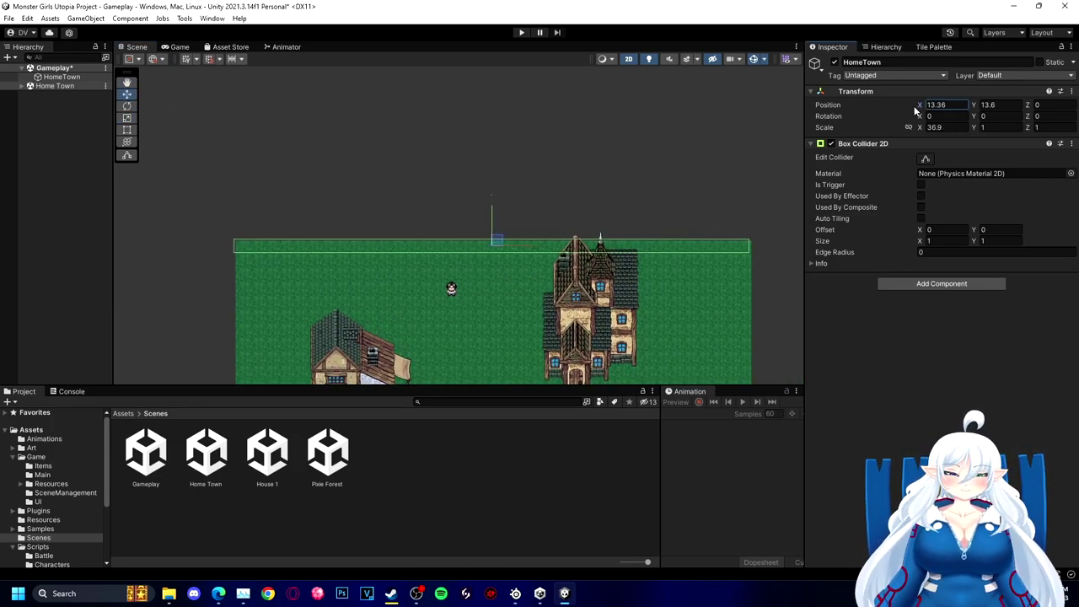
drag(920, 127, 917, 109)
click(931, 127)
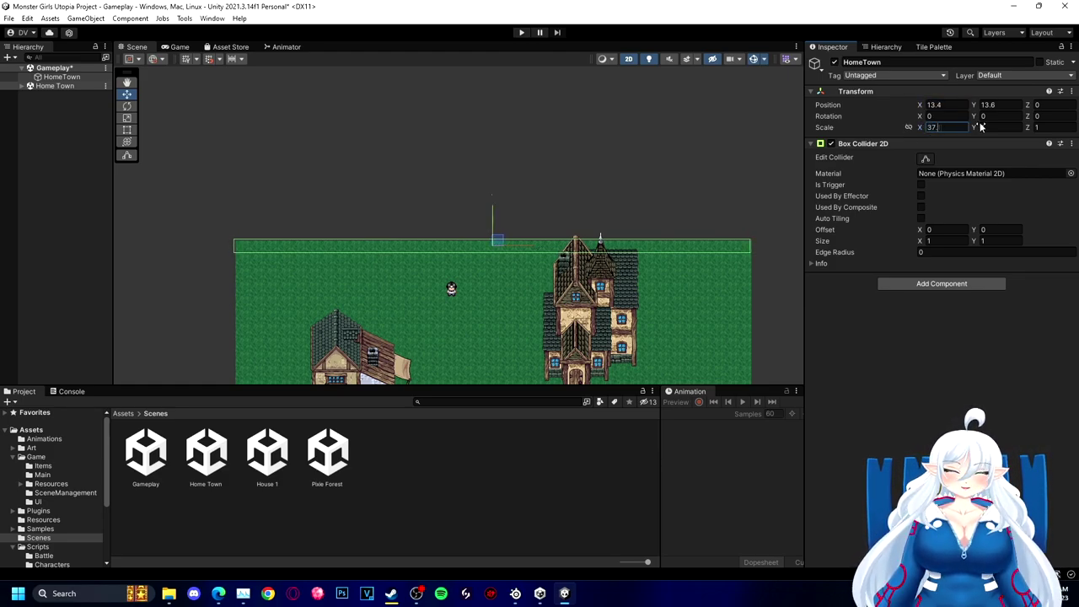
click(465, 281)
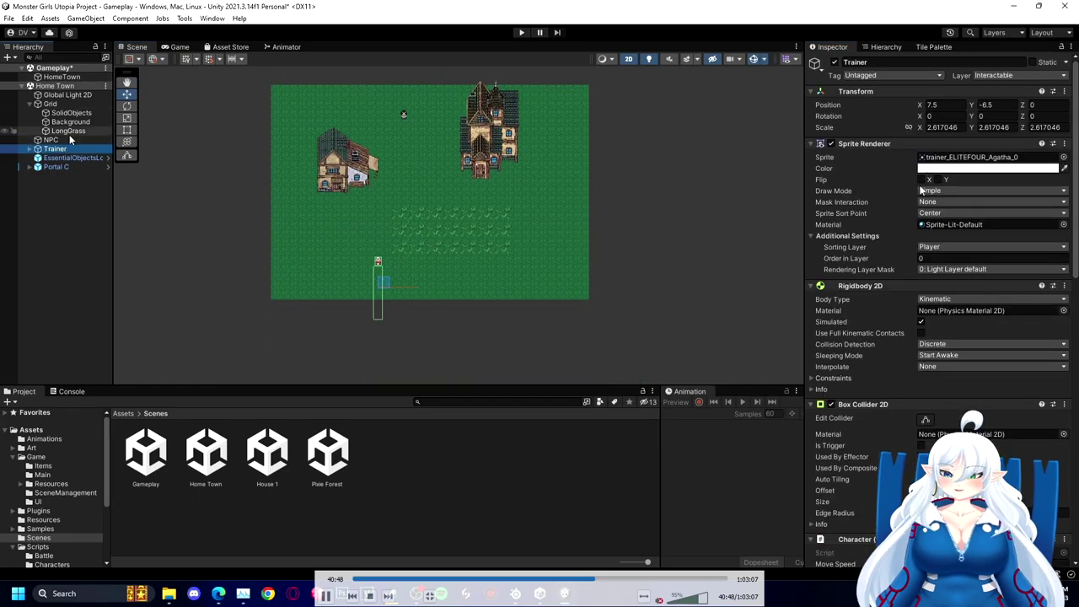
key(space)
key(space)
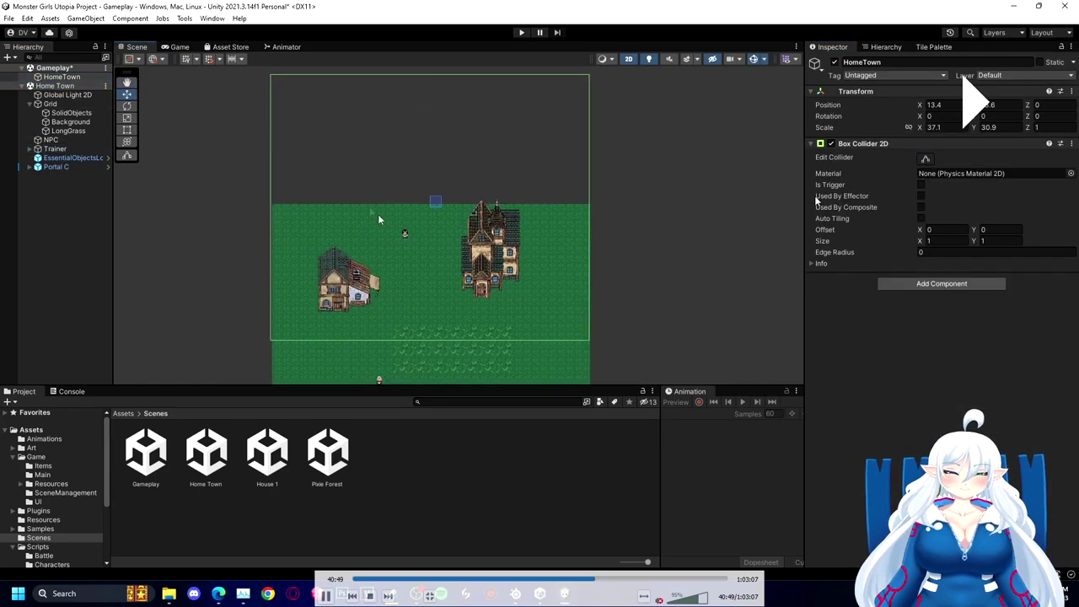
key(space)
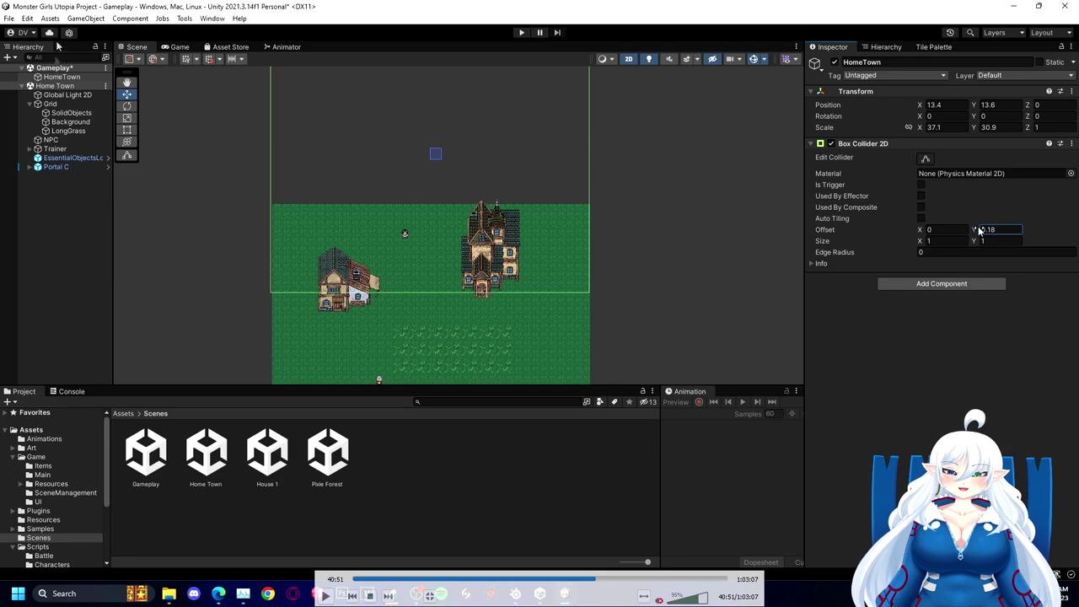
Step: Set the HomeTown object's position to X 0, Y 0 and its collider size to 20 by 20
key(space)
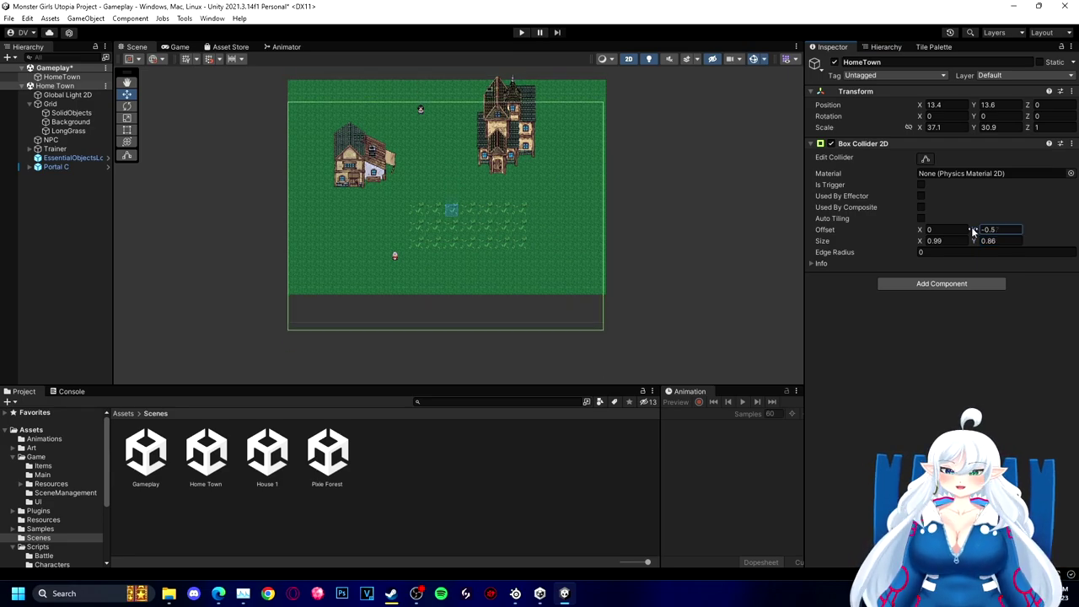
drag(943, 105, 837, 100)
text(0)
key(Tab)
text(0)
click(933, 241)
text(20)
key(Tab)
text(20)
scroll(645, 269, down, 15)
middle_drag(645, 269, 556, 233)
scroll(546, 235, up, 8)
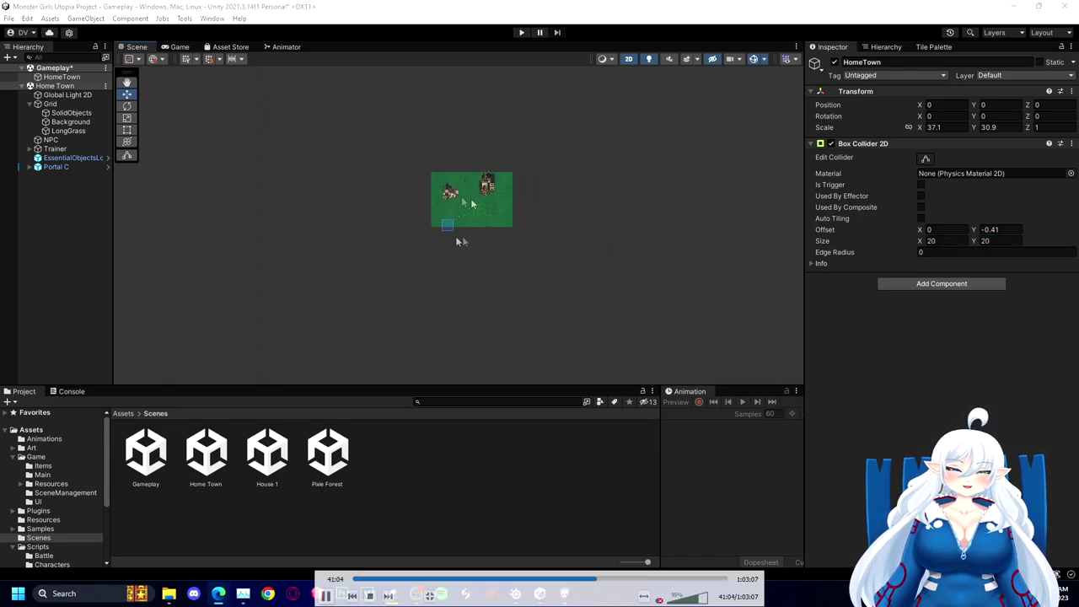
Step: Undo the last two changes and reselect the HomeTown object
key(space)
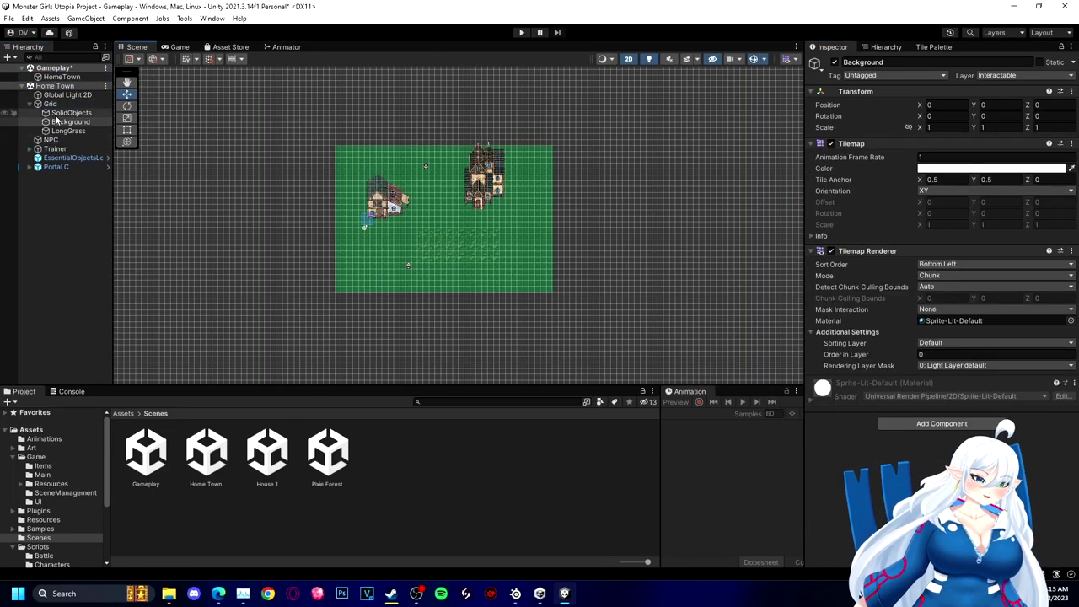
key(ctrl+z)
key(ctrl+z)
click(70, 78)
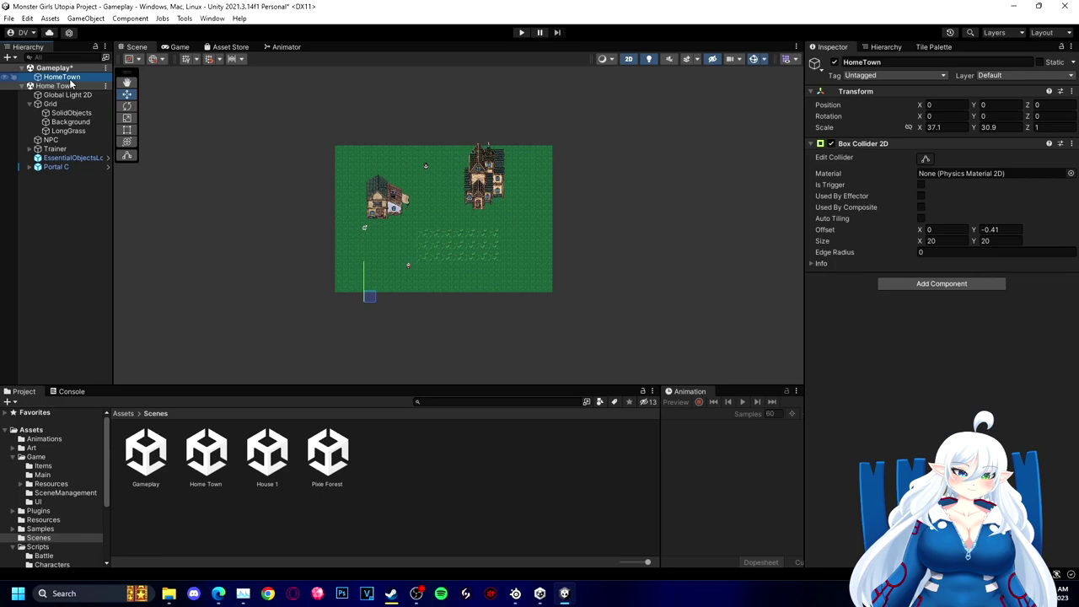
click(69, 122)
click(68, 79)
Step: Move the HomeTown object onto the town map and set its collider's X size to 1 and X offset to 0.03
drag(920, 241, 839, 241)
drag(973, 241, 889, 235)
drag(369, 298, 444, 249)
click(945, 243)
text(1)
click(924, 230)
drag(924, 230, 926, 231)
Step: Set the HomeTown collider's Y size to 0.8 and move the object to about X 12.35, Y 14.27 over the town map
drag(973, 241, 967, 241)
click(1000, 243)
text(1)
drag(450, 257, 447, 234)
click(982, 240)
text(0.5)
text(.)
key(Delete)
text(7)
key(BackSpace)
text(8)
drag(454, 233, 453, 212)
scroll(422, 196, up, 5)
middle_drag(421, 196, 416, 83)
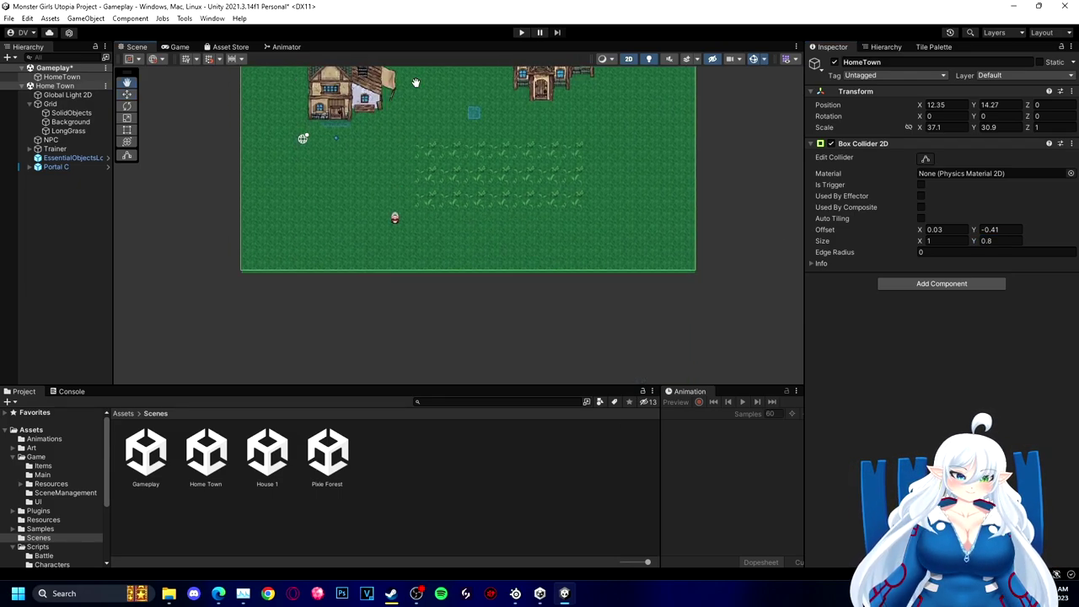
Step: Examine the collider's lower edge against the town's tile grid
click(933, 46)
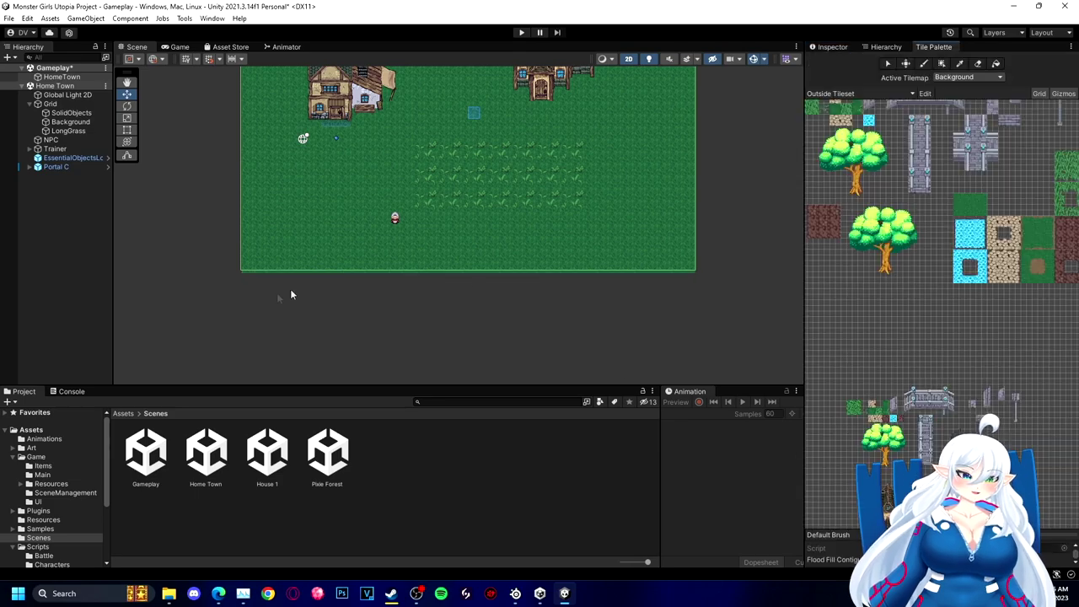
drag(834, 318, 1030, 344)
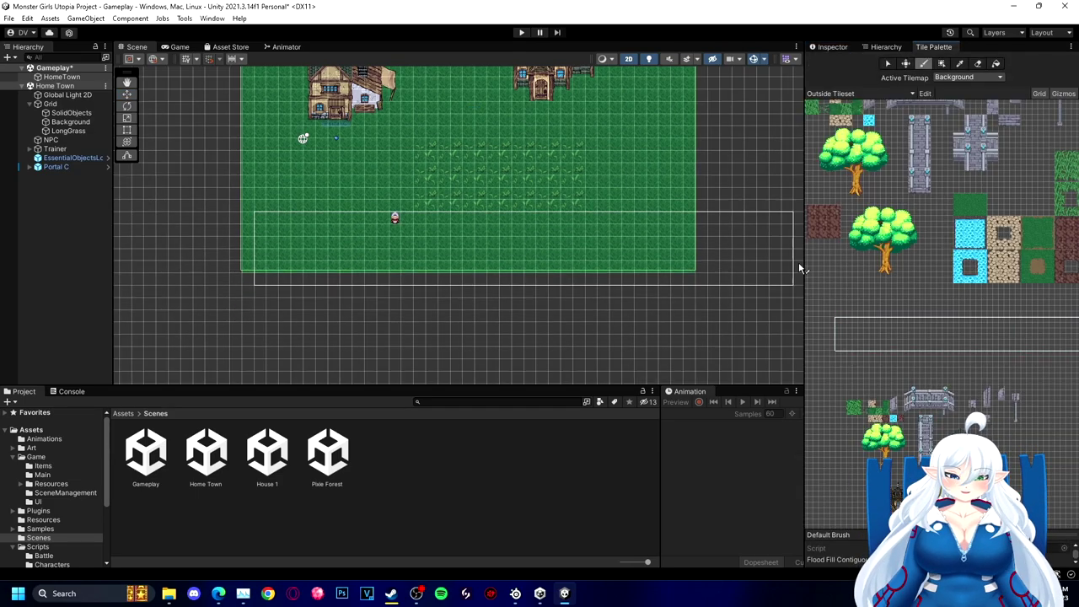
click(831, 47)
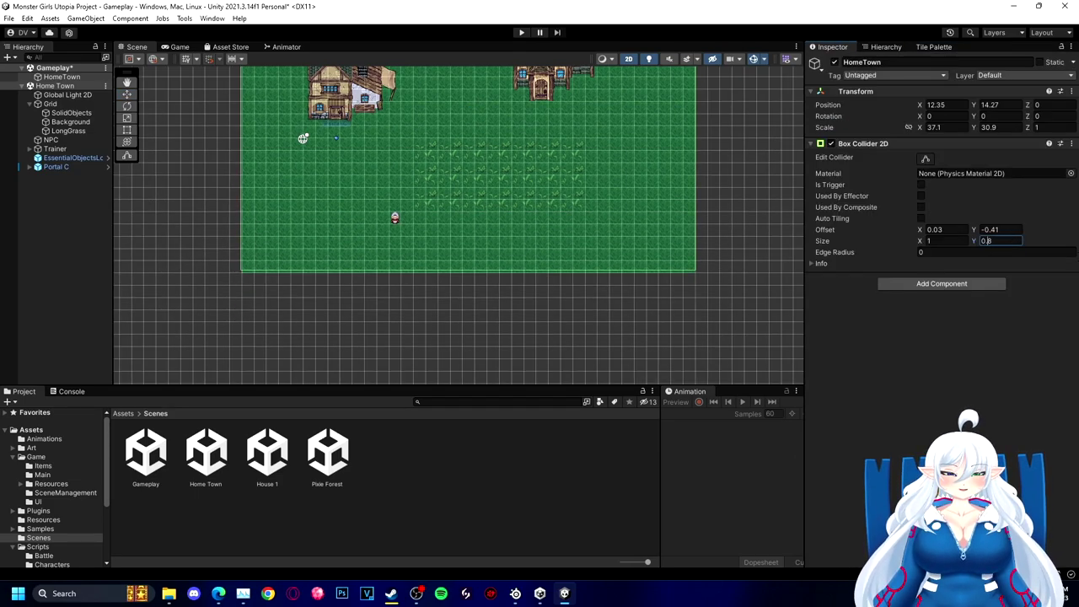
scroll(673, 272, up, 3)
scroll(678, 271, down, 6)
click(933, 47)
click(925, 64)
click(847, 48)
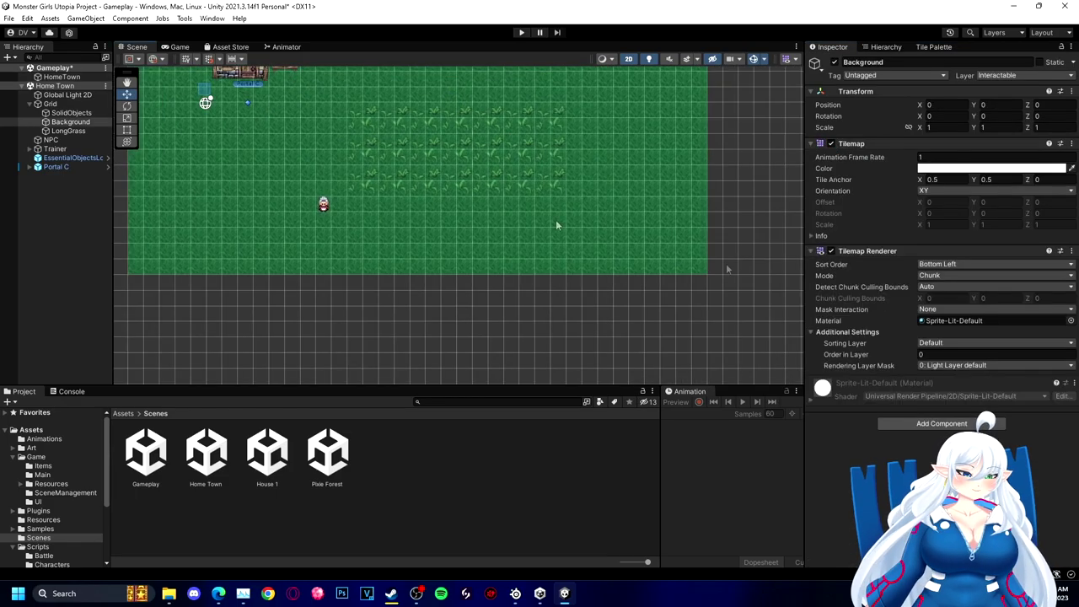
Step: Set the HomeTown collider's Y size to 0.81 after trying 0.82
drag(976, 245, 973, 244)
click(990, 240)
text(0.82)
scroll(401, 291, down, 3)
middle_drag(387, 299, 431, 412)
click(998, 241)
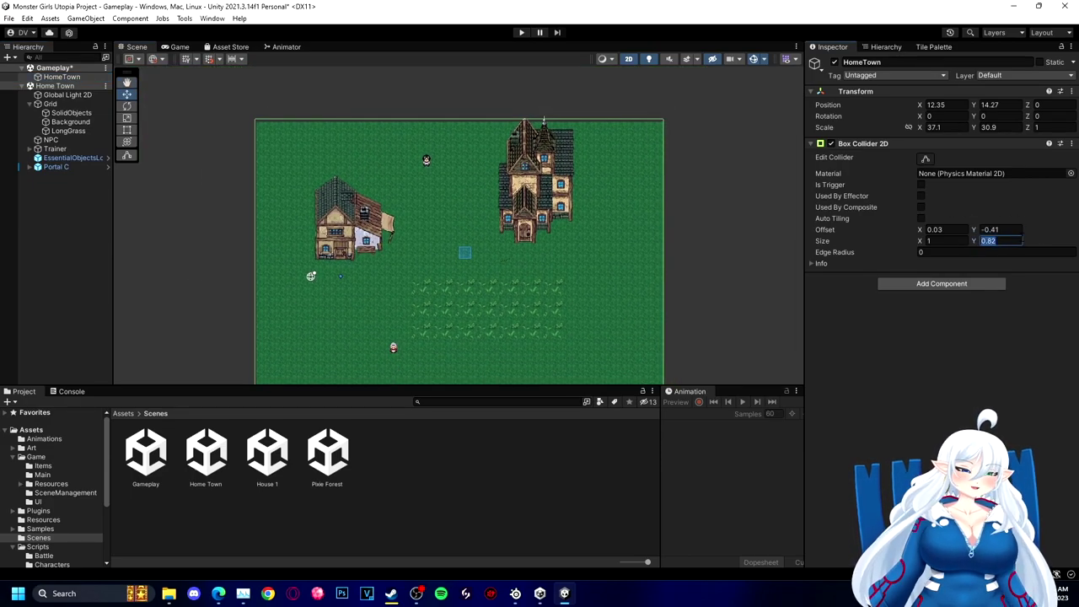
text(0.81)
middle_drag(657, 252, 654, 192)
Step: Try a Y offset of -0.42 on the HomeTown collider, and return the offset to -0.41
click(945, 229)
click(1005, 229)
click(1005, 230)
key(BackSpace)
text(3)
key(BackSpace)
text(2)
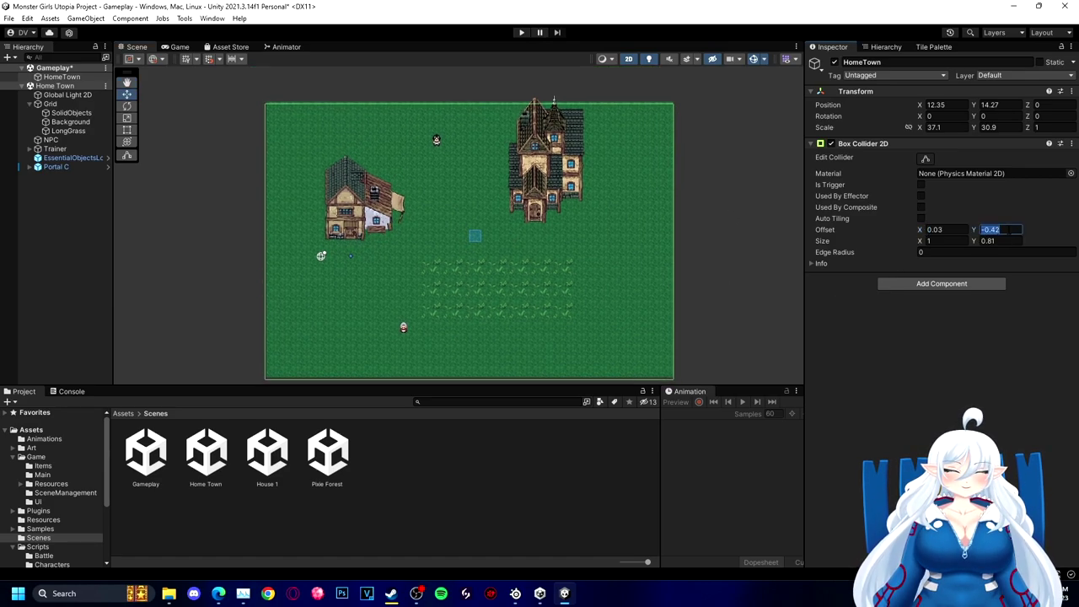
key(BackSpace)
text(1)
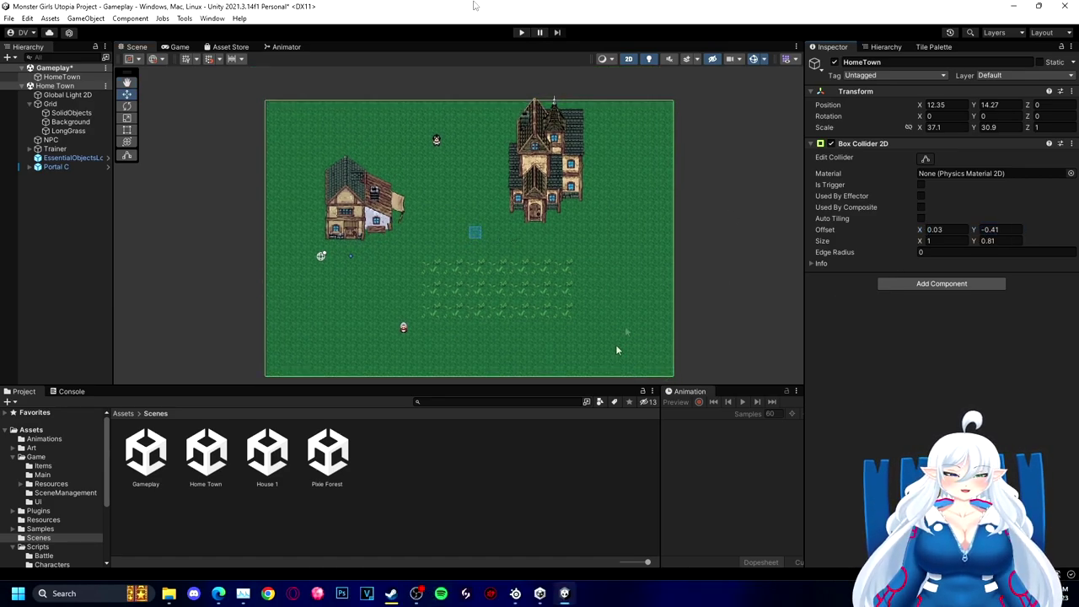
Step: Save the Gameplay scene and make the HomeTown collider a trigger
scroll(616, 345, down, 3)
middle_drag(616, 345, 597, 288)
key(ctrl+s)
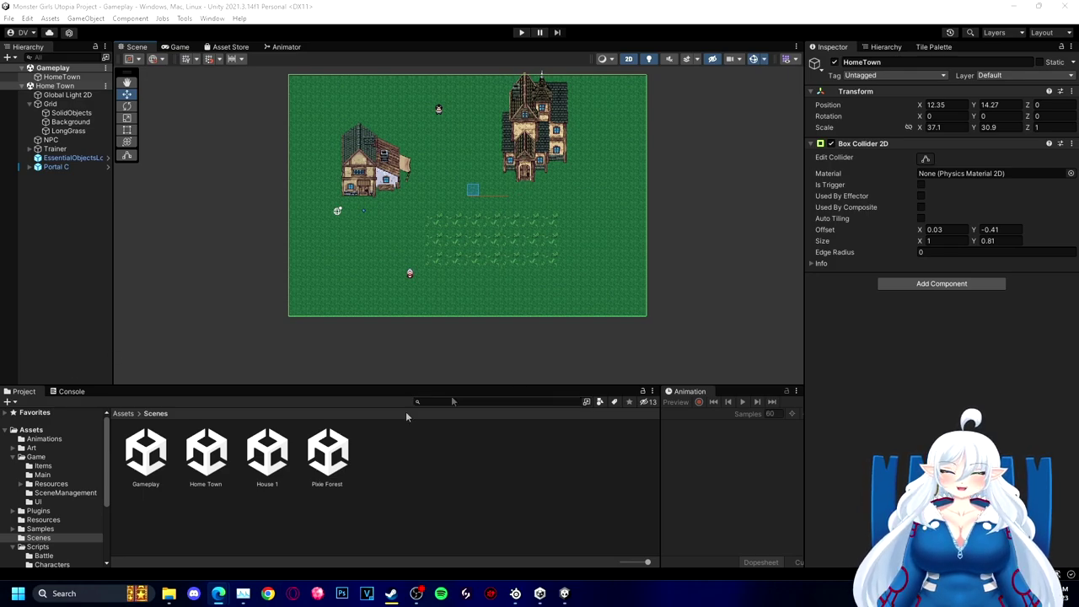
click(920, 185)
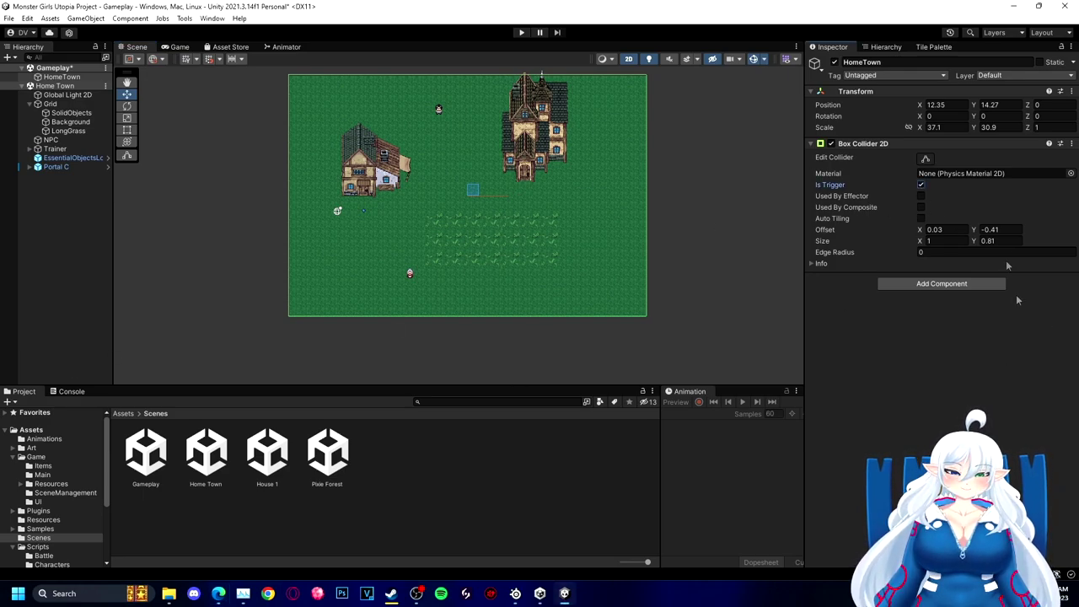
right_click(424, 475)
click(464, 438)
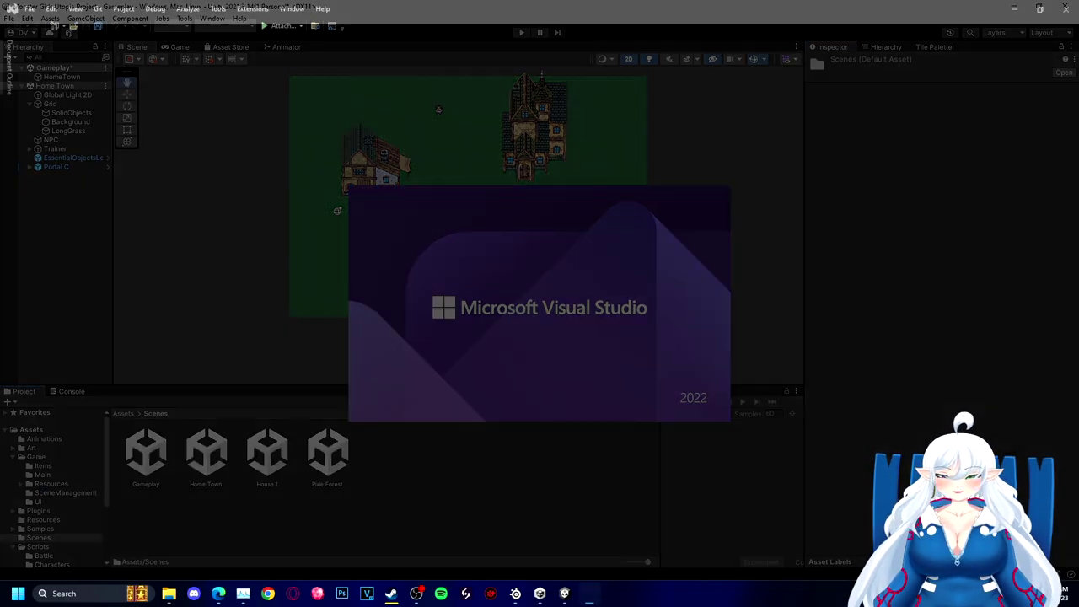
click(566, 594)
click(506, 534)
Step: Create a C# script named SceneManagement in the Scripts/SceneManagement folder and rename it SceneDetails
click(69, 494)
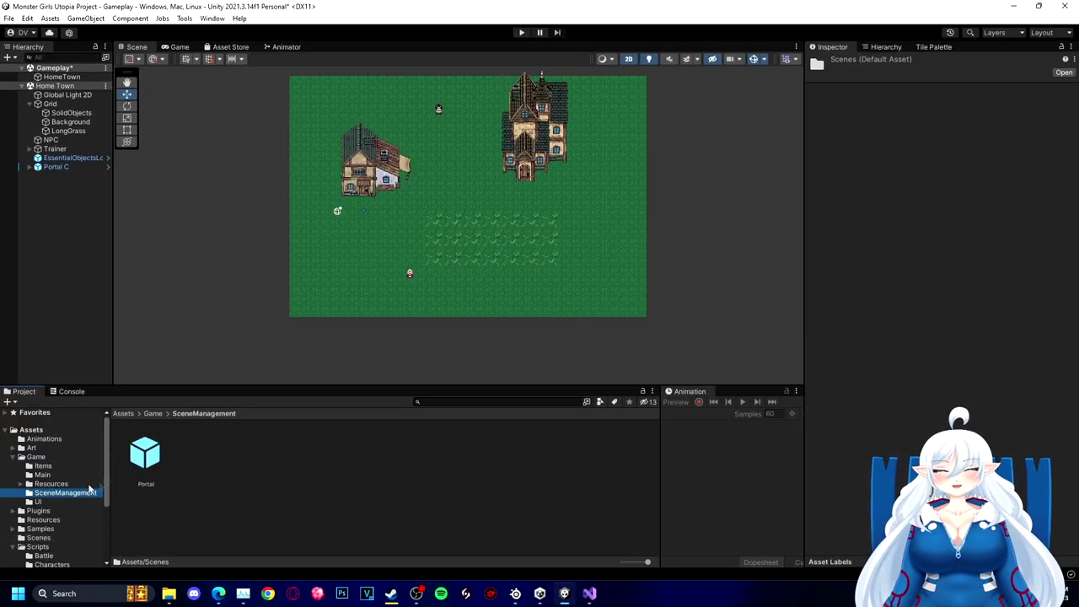
scroll(84, 497, down, 5)
click(65, 506)
right_click(200, 468)
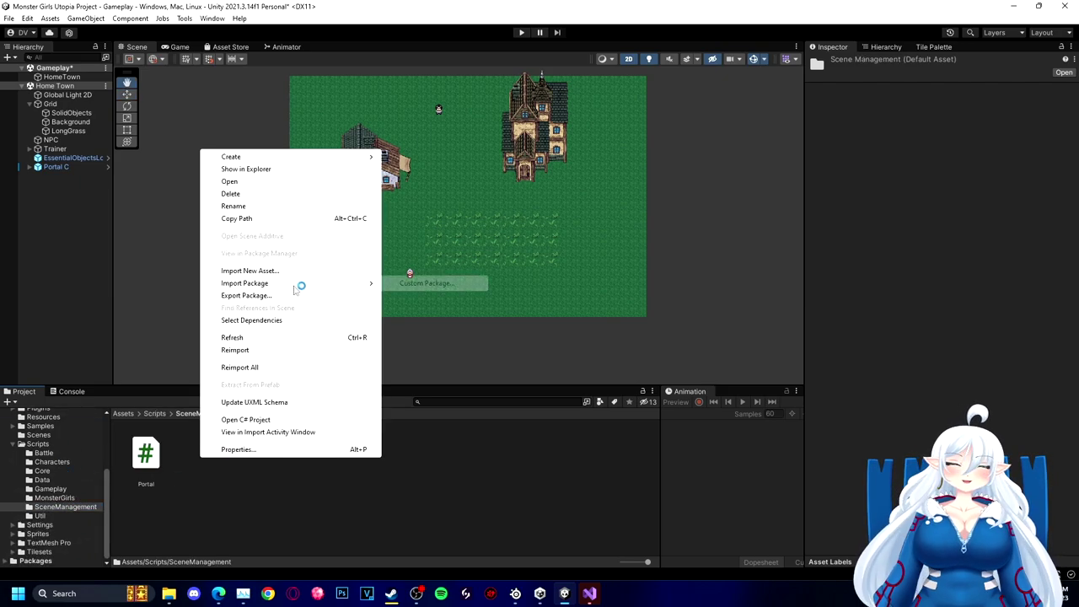
mouse_move(228, 157)
click(481, 57)
text(SceneManagement)
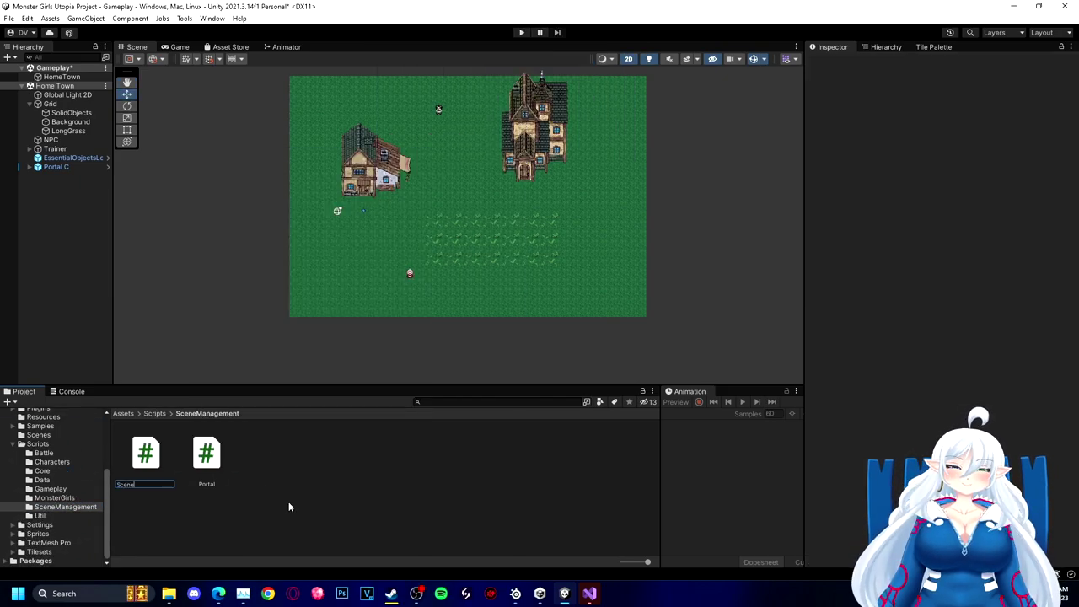
key(Return)
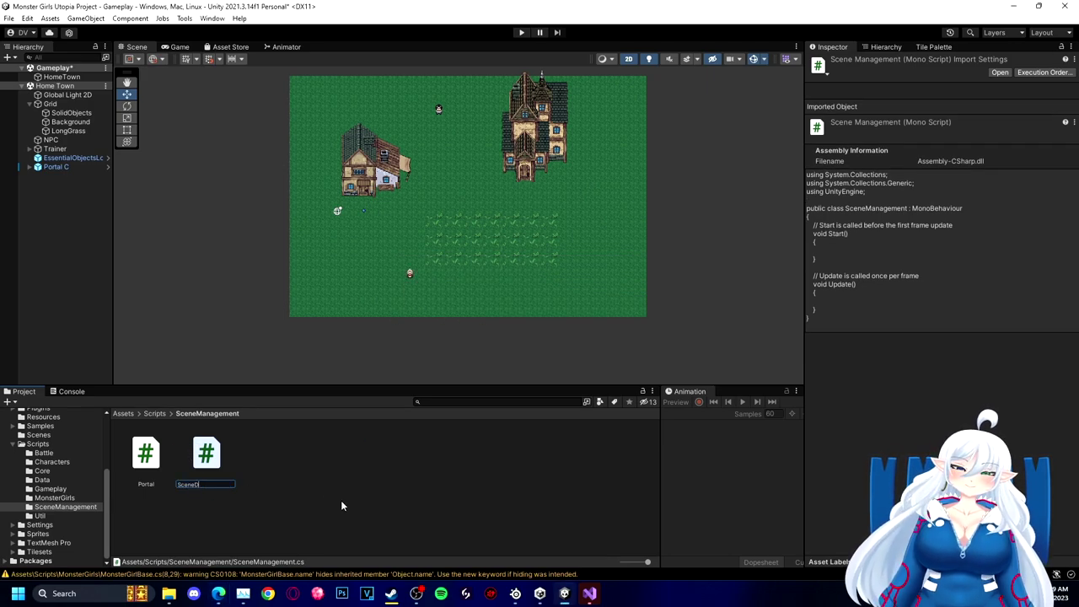
Step: Open the SceneDetails script in Visual Studio and delete its default Start and Update methods
double_click(207, 455)
drag(96, 259, 78, 129)
key(BackSpace)
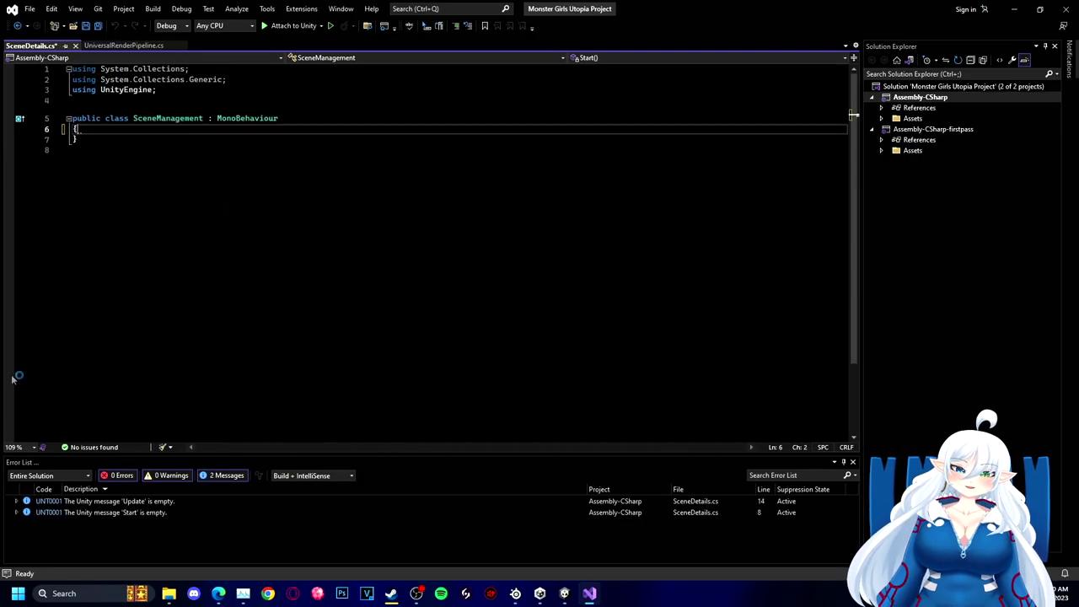
key(Return)
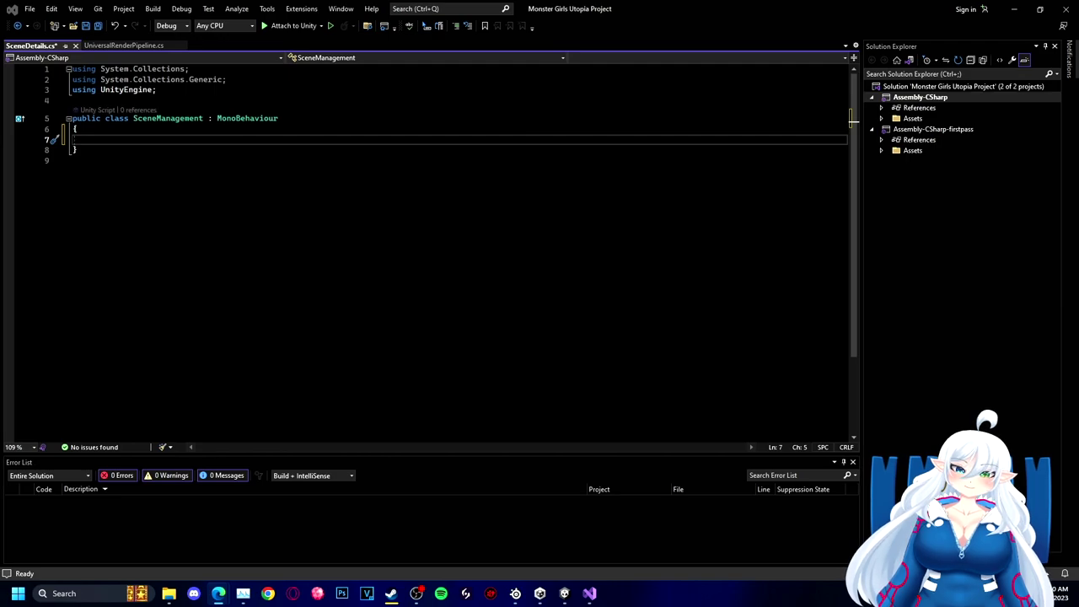
click(564, 592)
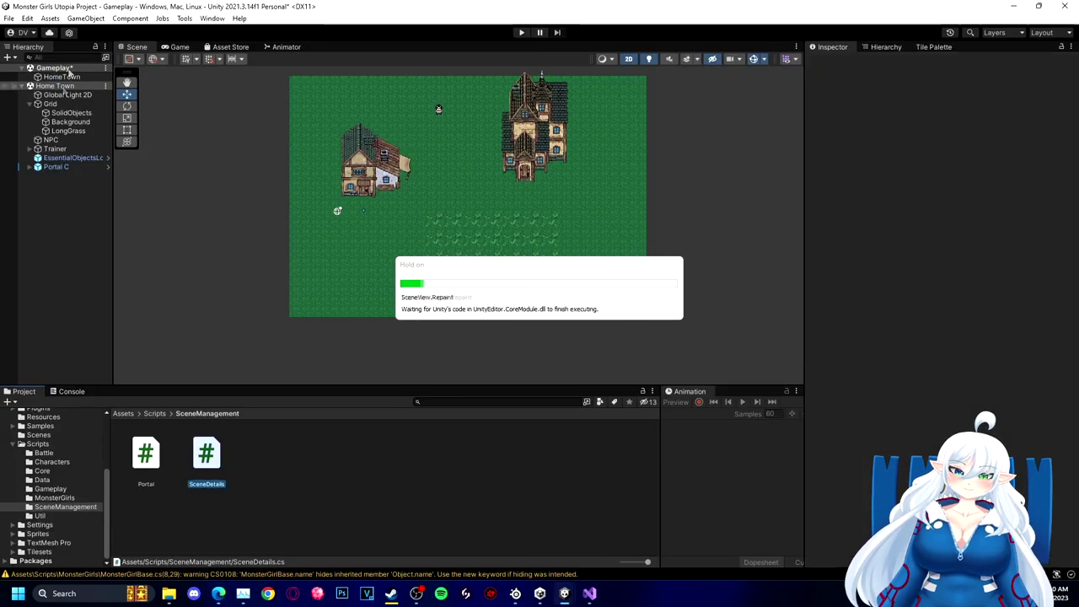
key(alt+Tab)
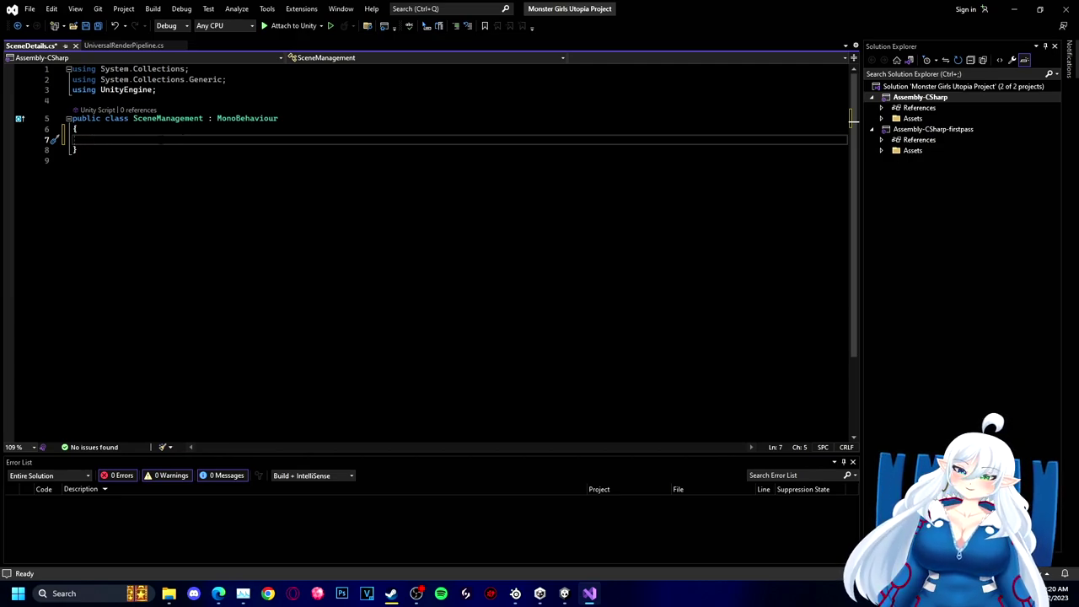
Step: Add an OnTriggerEnter2D method with an if block checking that collision.tag equals "Player"
text(OnTri)
key(Down)
key(Return)
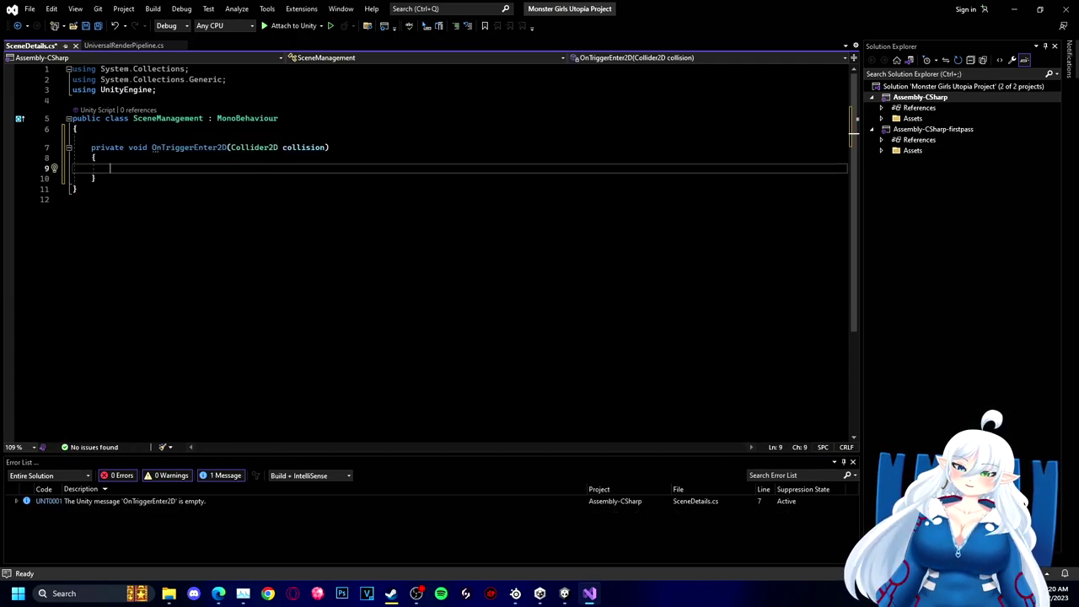
text(if)
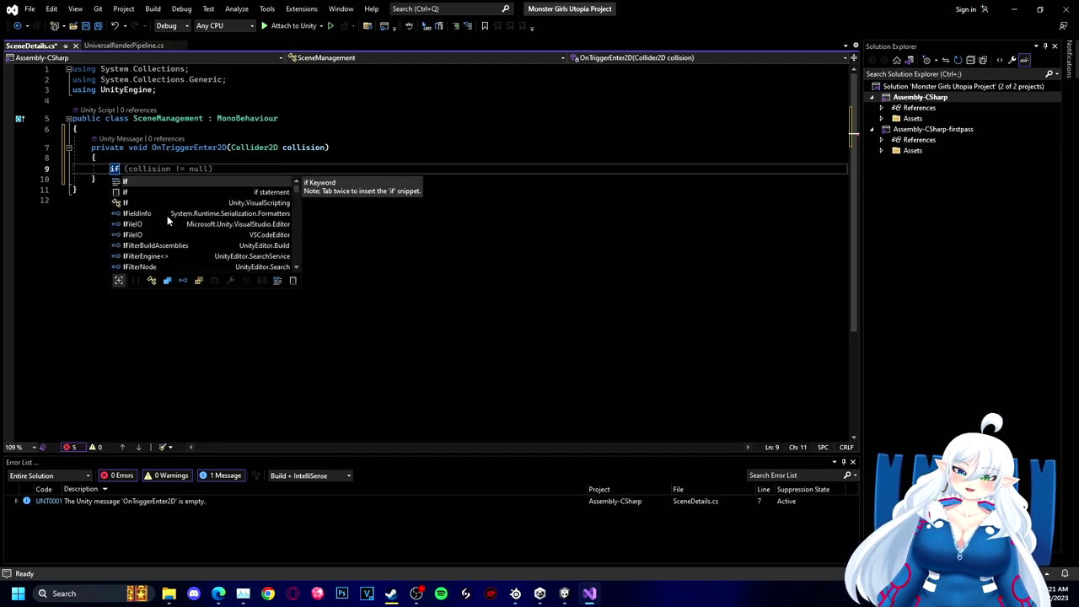
text( (collision.tag == "Player"))
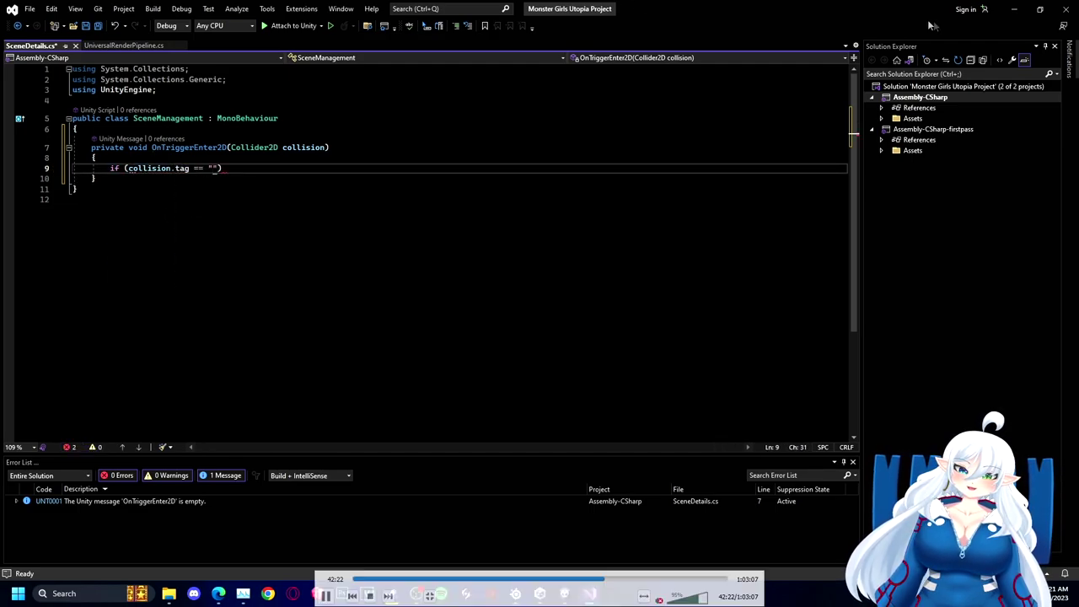
key(Return)
text({)
key(Return)
Step: Inside the if block, log $"Entered {gameObject.name}" with Debug.Log and save the script
text(Debug.Log)
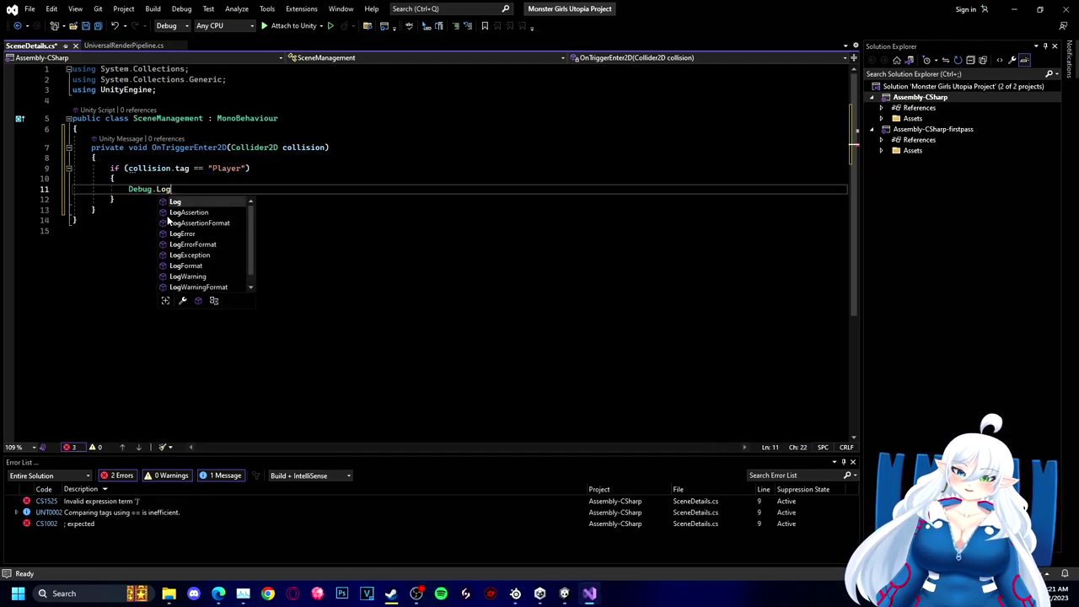
text(($"Entered {gameObject.)
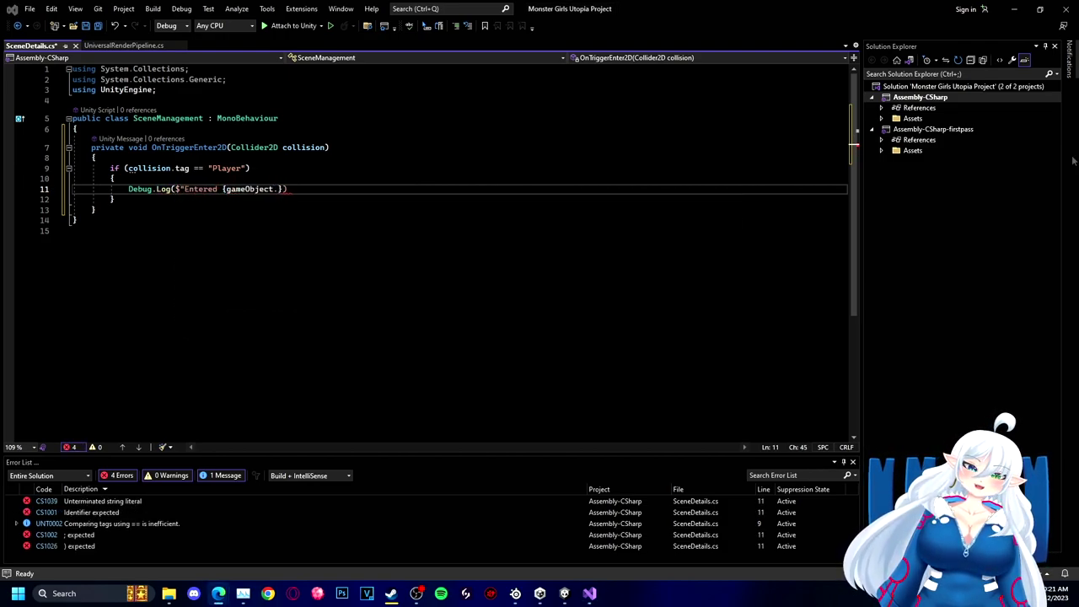
text(name});)
key(Left)
key(Left)
text(")
key(ctrl+s)
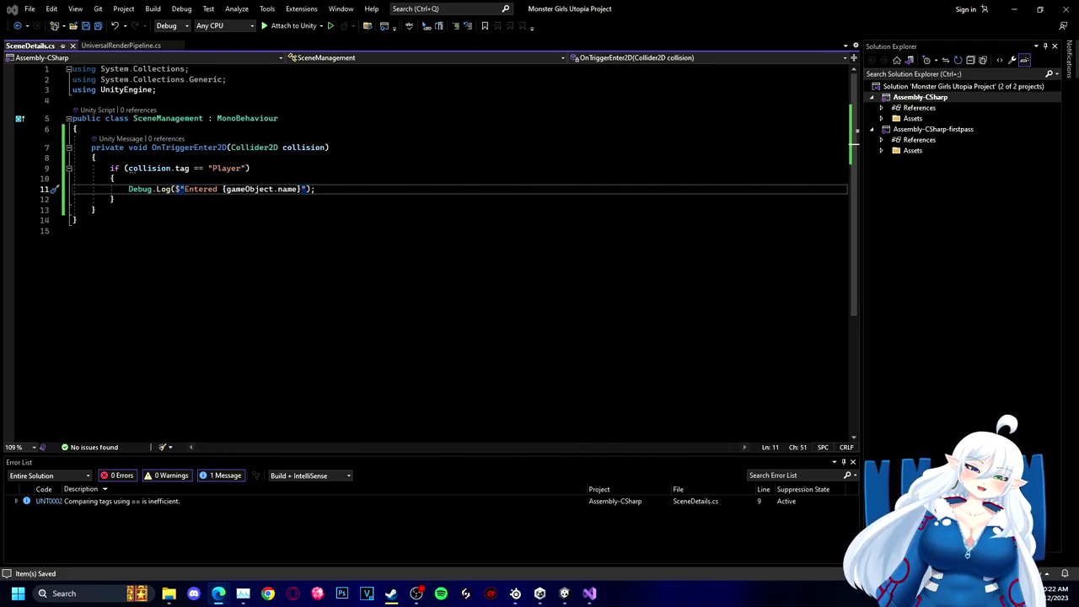
Step: Switch to Unity, open the EssentialObjects prefab from Game/Main, and save its Player object as a prefab in that folder
key(alt+Tab)
click(74, 479)
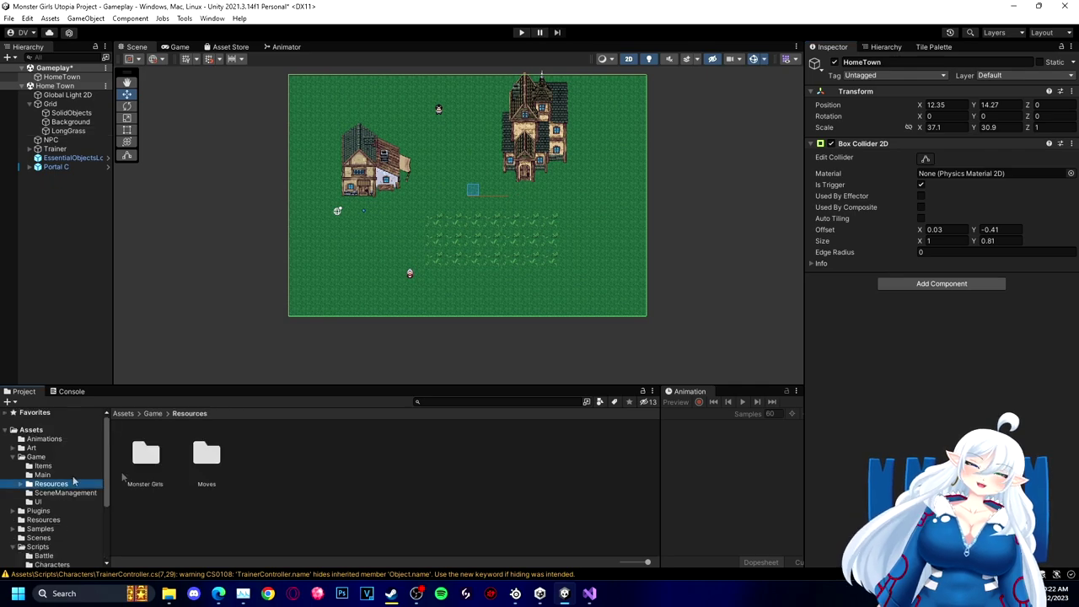
click(42, 475)
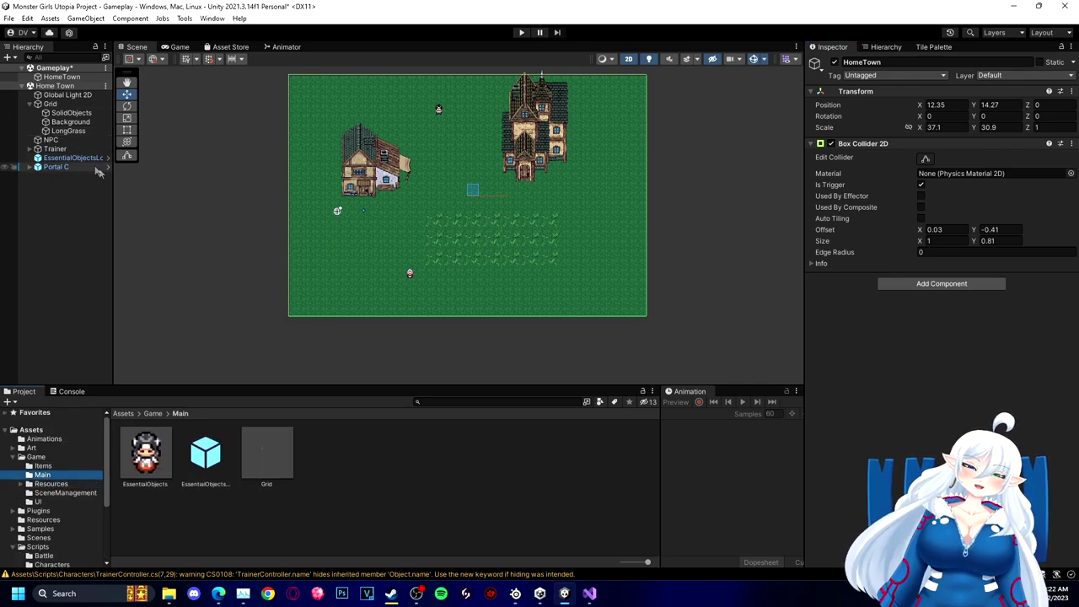
double_click(145, 455)
drag(61, 90, 371, 459)
Step: Open the Player prefab, set its tag to Player, and return to the Gameplay scene
double_click(345, 466)
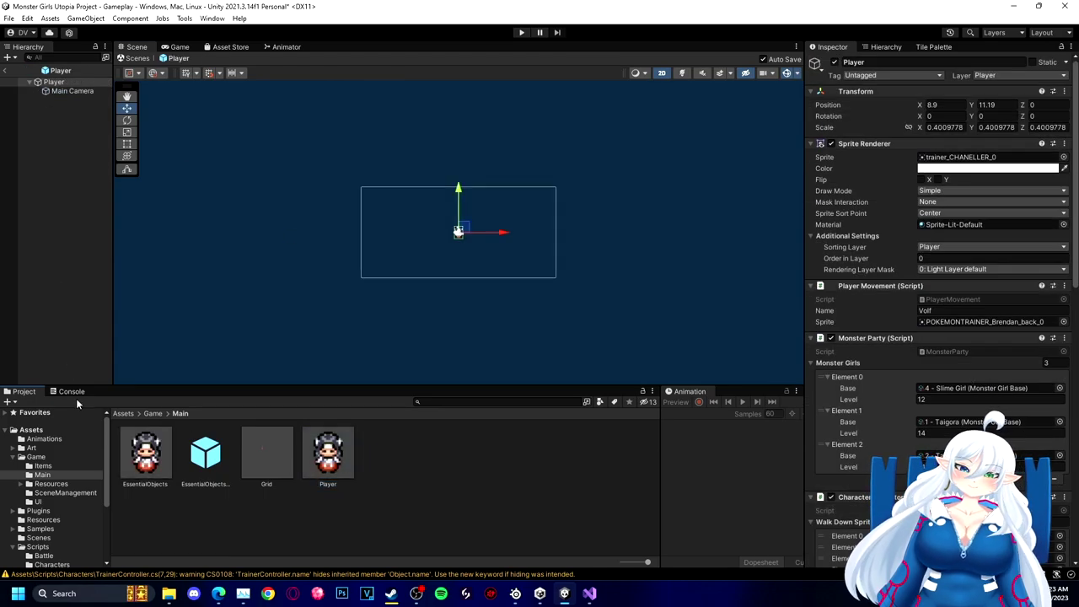
click(912, 75)
click(888, 159)
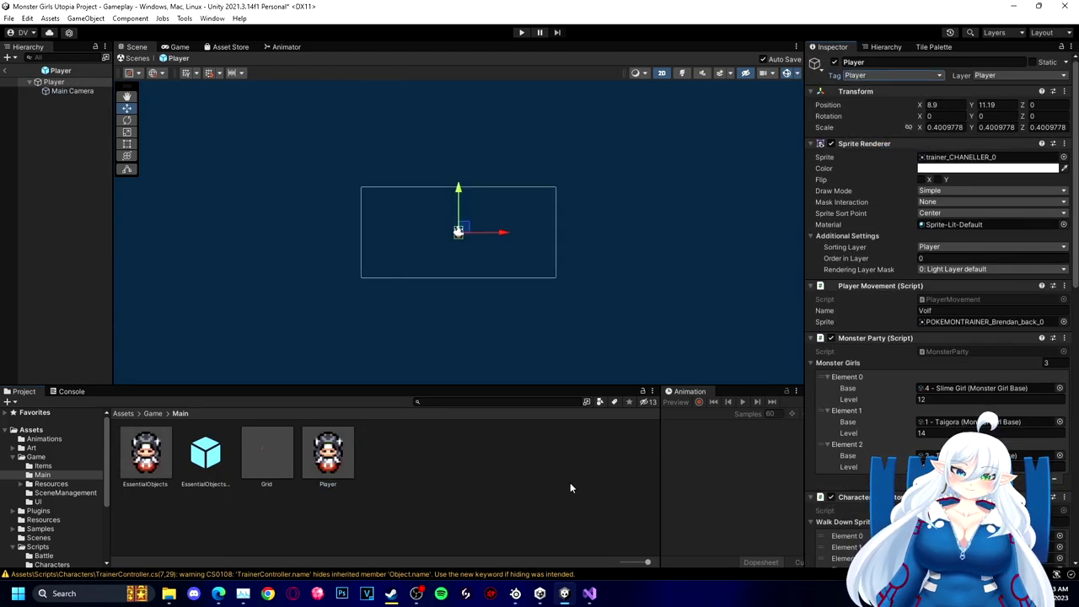
scroll(817, 429, down, 10)
click(218, 592)
click(439, 494)
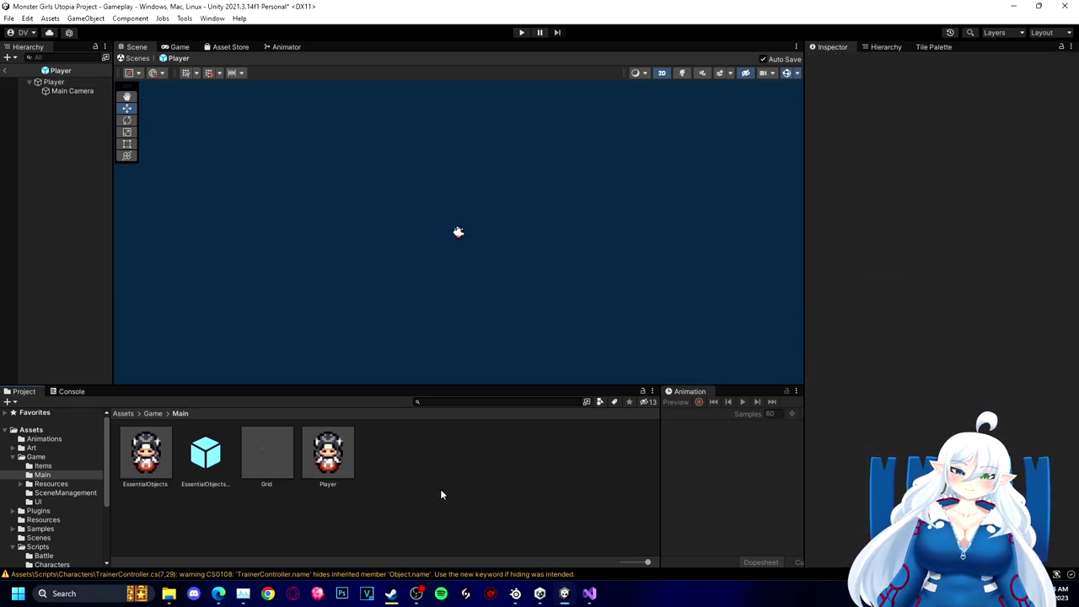
click(5, 71)
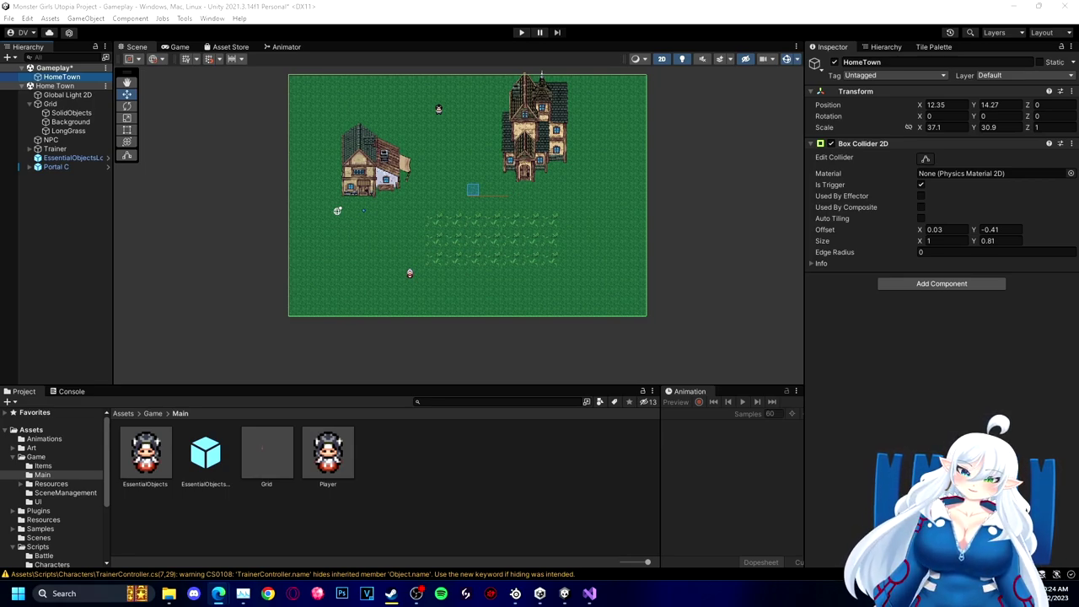
Step: Open the Pixie Forest scene from the Scenes folder additively, alongside the Gameplay and Home Town scenes
click(56, 493)
scroll(54, 503, down, 4)
click(54, 507)
scroll(52, 509, up, 4)
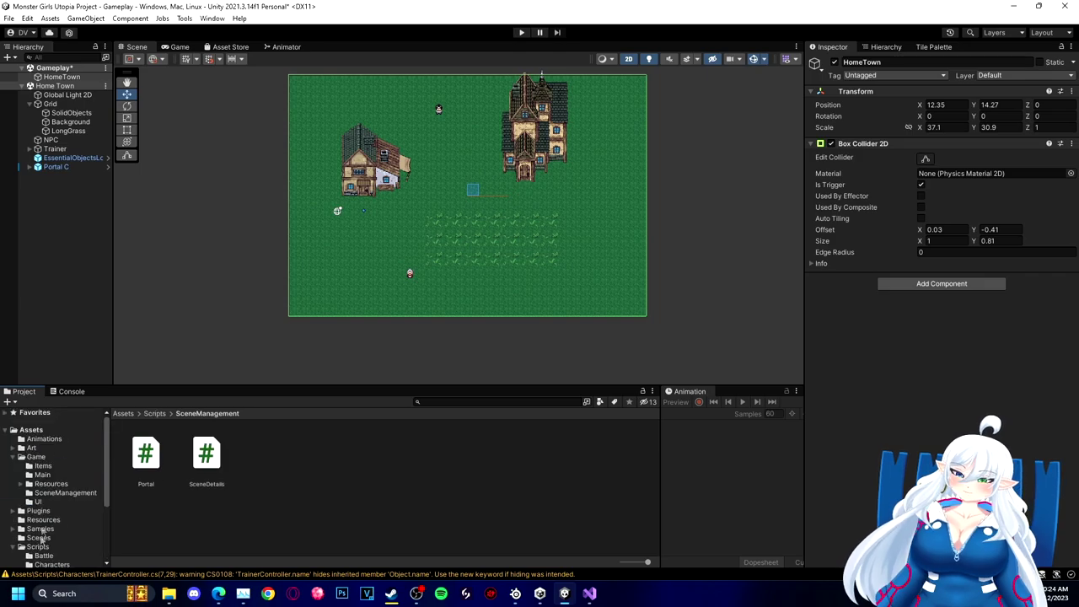
click(41, 537)
right_click(322, 459)
click(371, 238)
middle_drag(396, 93, 358, 241)
click(290, 216)
right_click(322, 459)
click(64, 288)
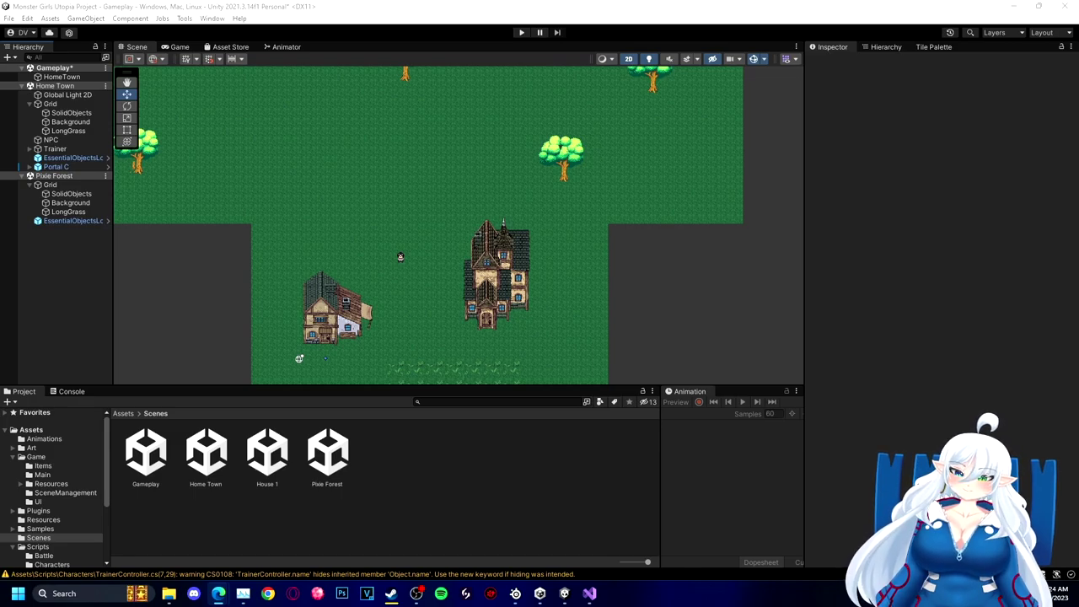
Step: Run the game with the Console showing, walk the player around to test the HomeTown trigger, and stop it
click(521, 32)
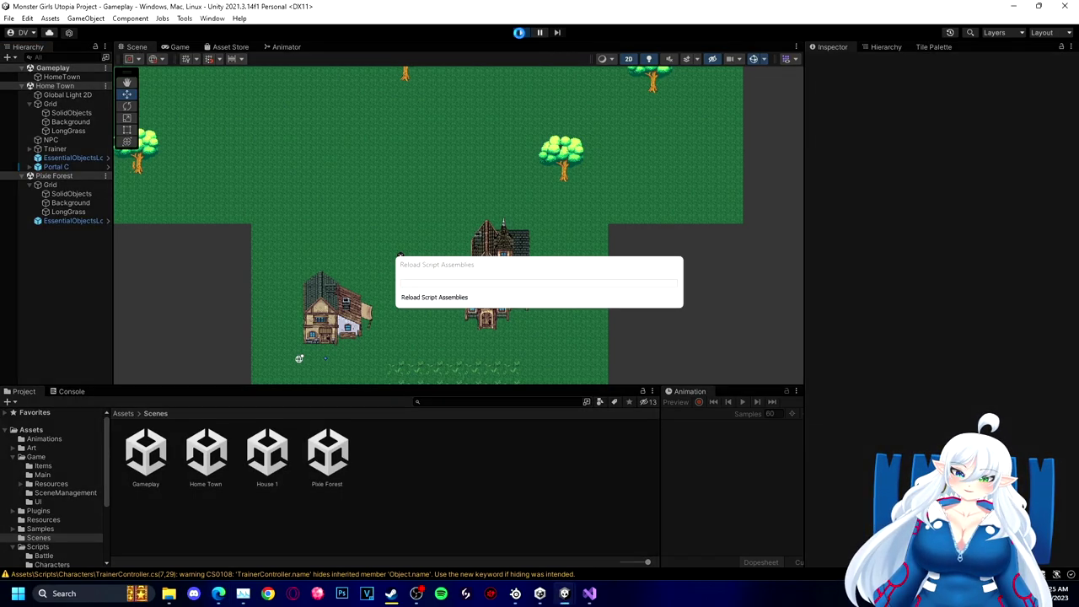
click(74, 392)
click(336, 185)
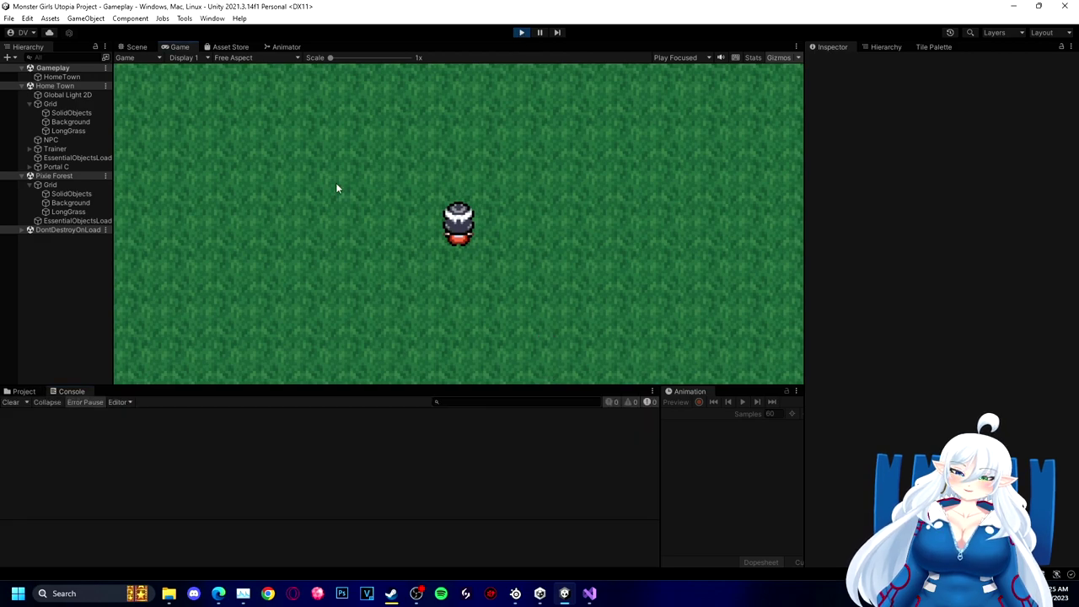
key(Up)
key(Left)
key(Down)
key(Down)
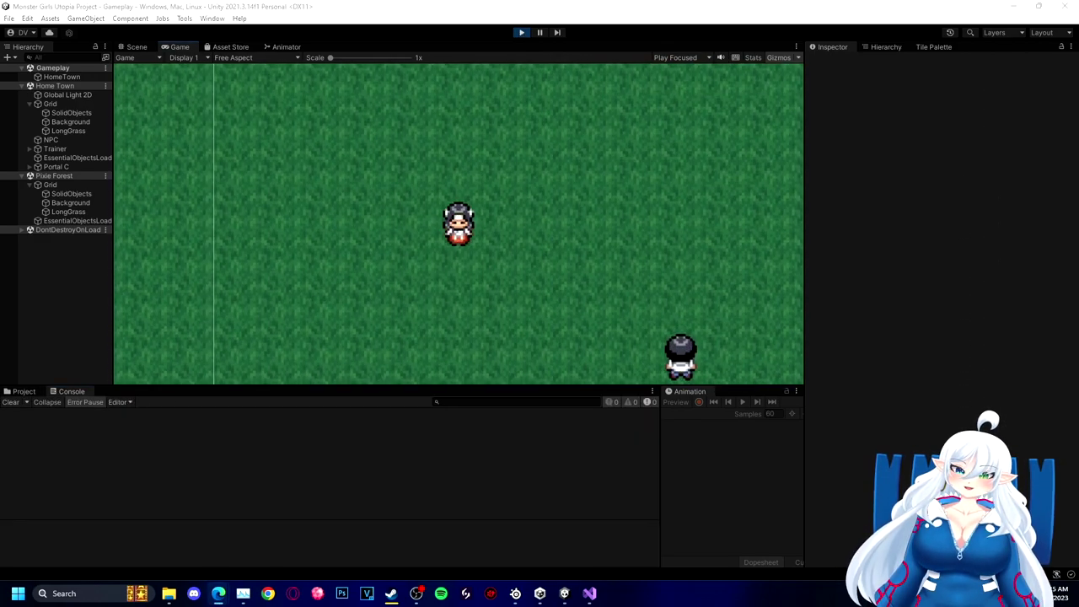
click(520, 32)
Step: Try to attach the SceneDetails script from Scripts/SceneManagement to the HomeTown object
click(24, 391)
scroll(51, 488, down, 3)
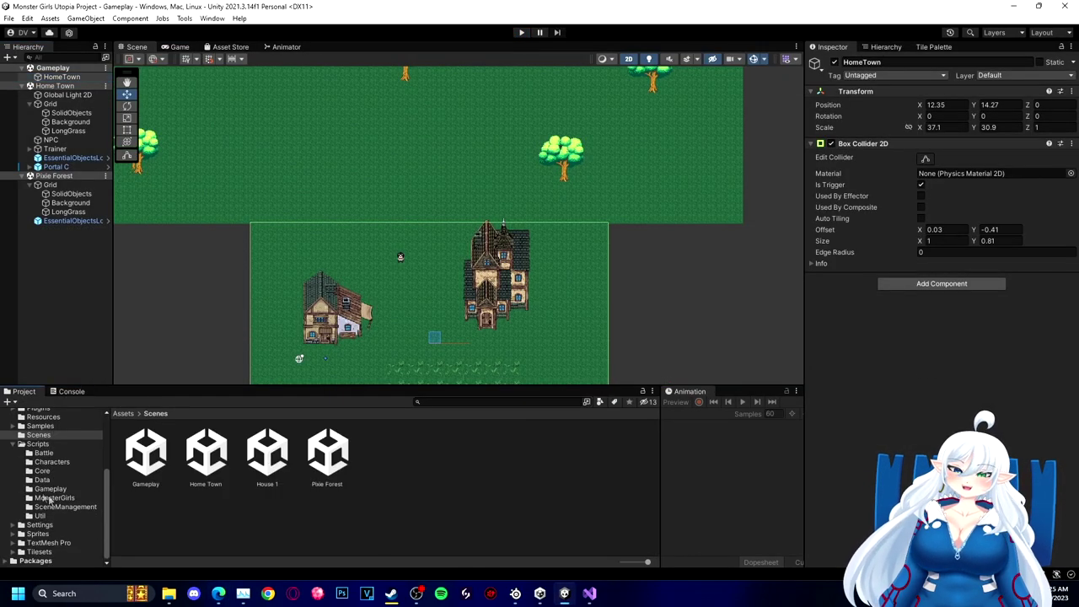
click(65, 506)
drag(207, 484, 60, 77)
key(Return)
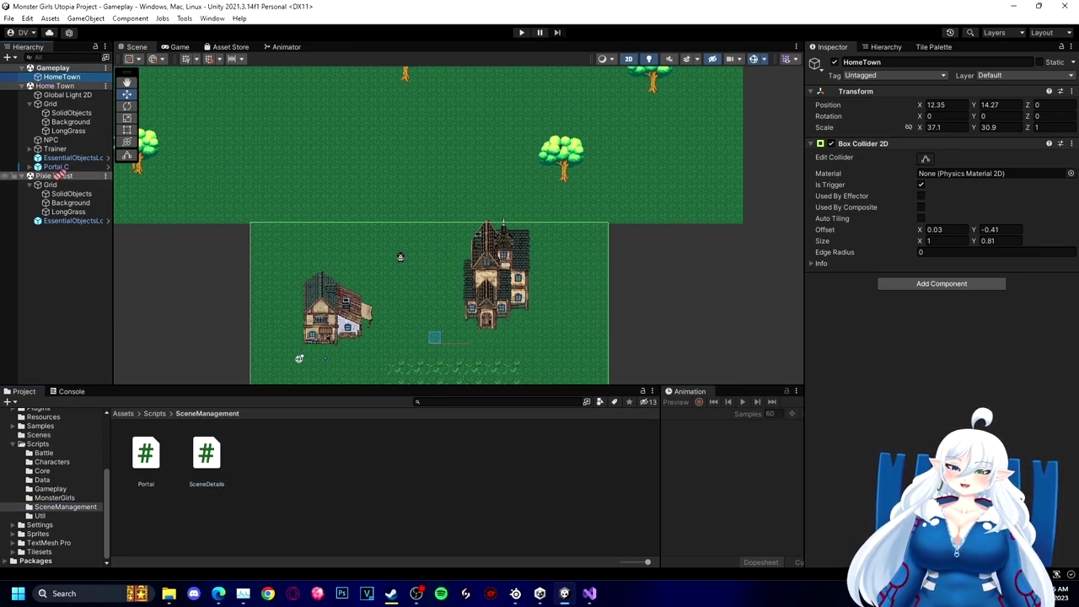
click(941, 284)
text(sce)
key(Down)
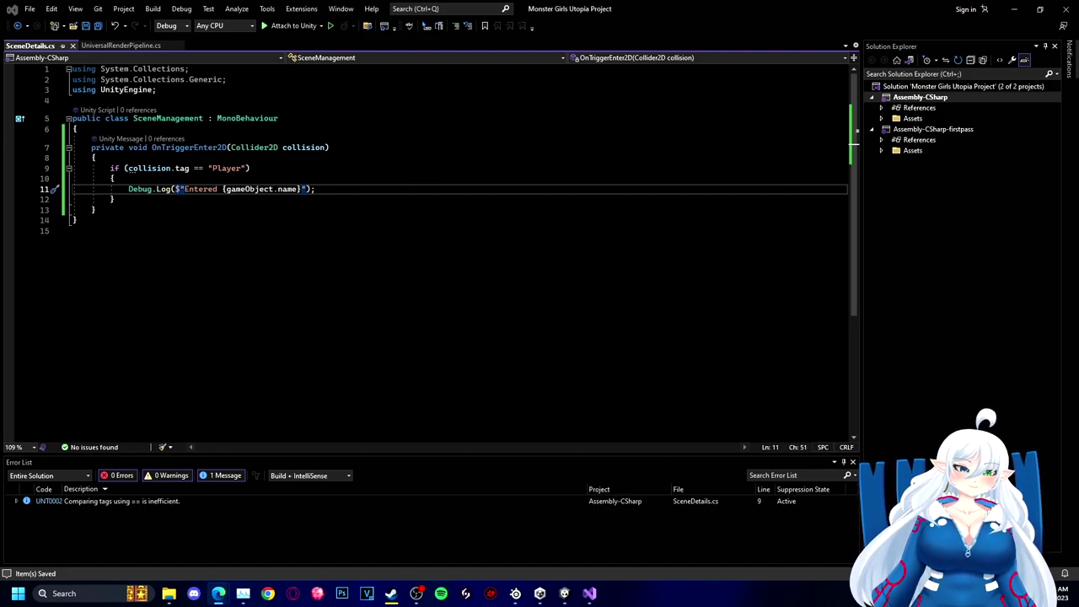
Step: Inspect the flagged tag comparison in SceneDetails.cs and retry attaching the script to HomeTown in Unity
click(158, 502)
double_click(161, 501)
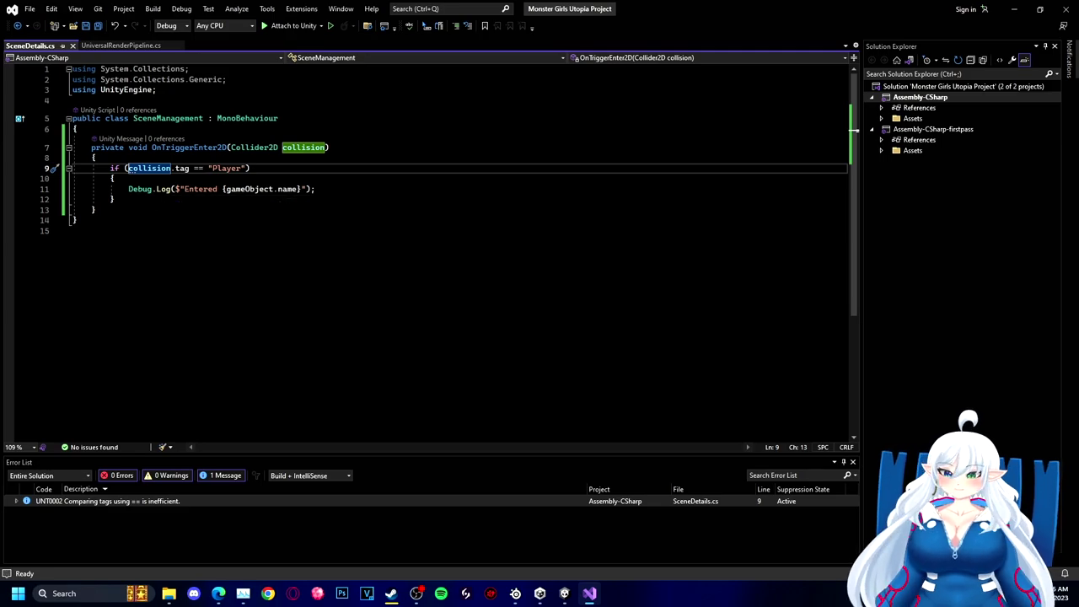
click(564, 593)
click(62, 77)
drag(206, 453, 927, 337)
click(615, 318)
double_click(207, 455)
key(alt+Tab)
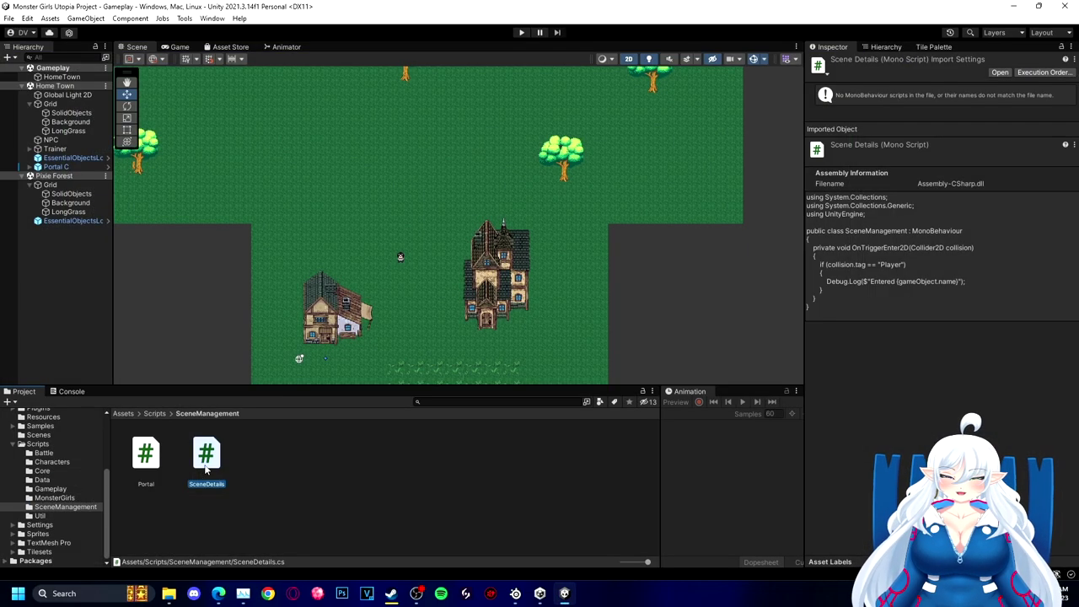
Step: Replace the SceneDetails script with a new C# script named SceneDetail in Scripts/SceneManagement
right_click(214, 459)
mouse_move(295, 158)
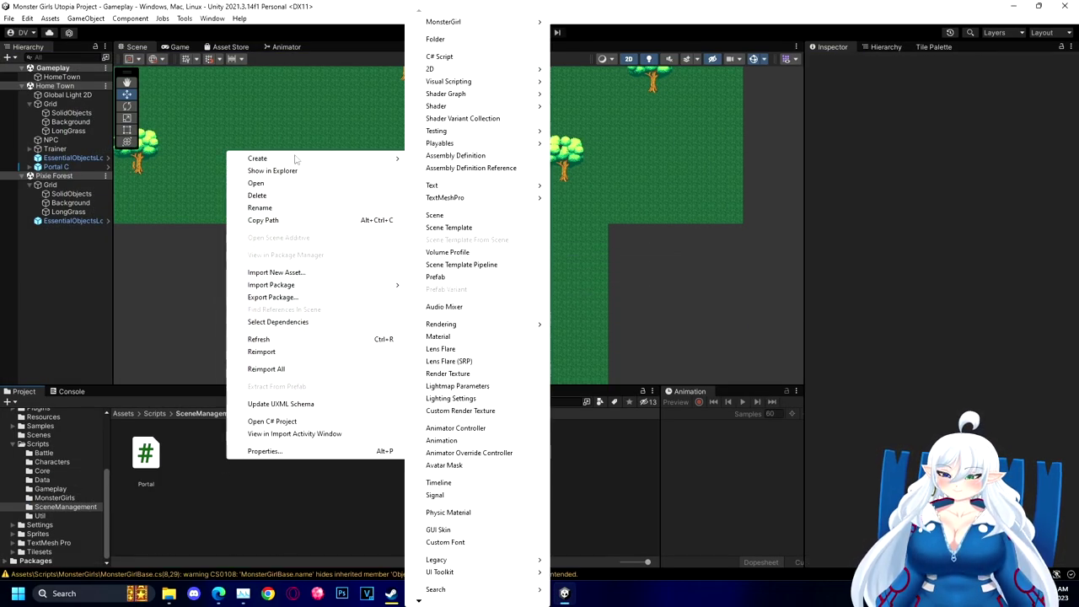
click(439, 57)
text(SceneDetail)
key(Return)
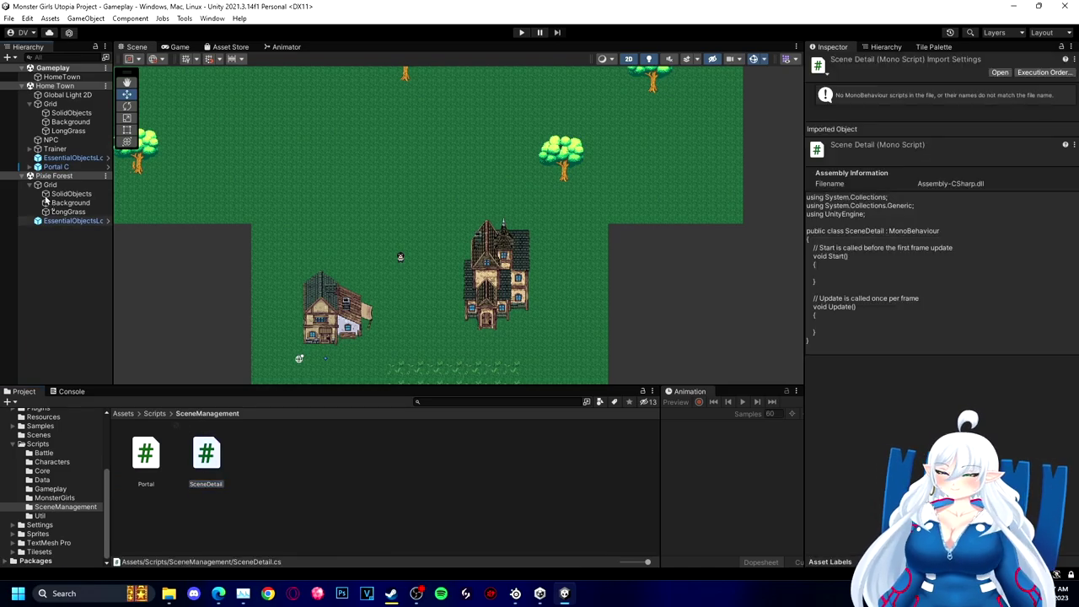
Step: Attach the SceneDetail script to the HomeTown object and open the script in Visual Studio
click(57, 77)
drag(207, 455, 846, 286)
double_click(207, 455)
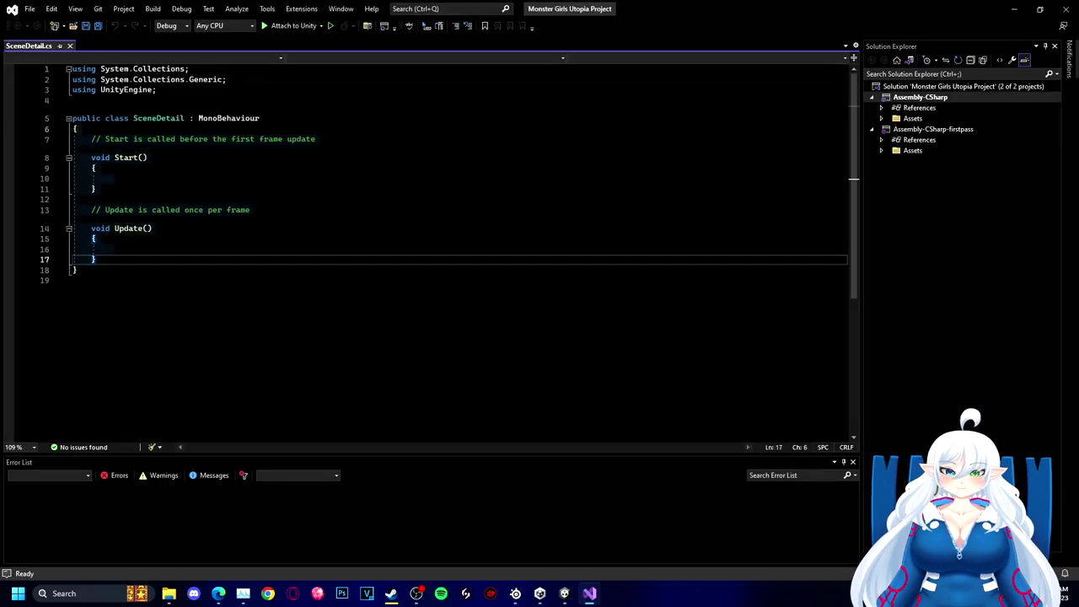
Step: Replace SceneDetail's default methods with OnTriggerEnter2D that logs $"Entered {gameObject.name}" for the "Player" tag, save, and return to Unity
text(private void OnTriggerEnter2D(Collider2D collision)     {         if (collision.tag == "Player")         {             Debug.Log($"Entered {gameObject.name}");         }     })
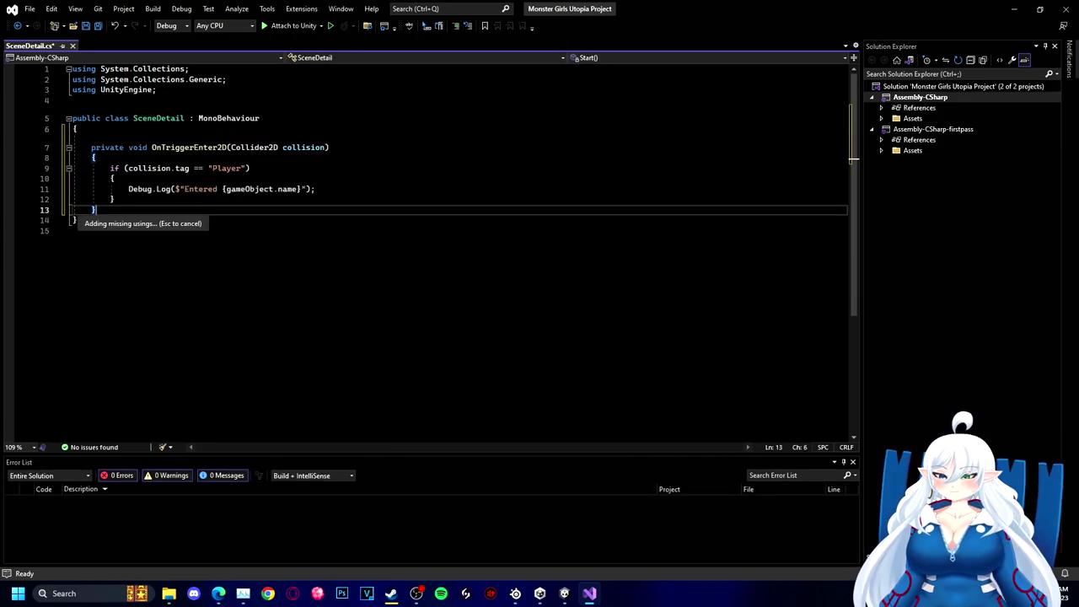
click(77, 130)
click(92, 146)
key(BackSpace)
key(BackSpace)
key(ctrl+z)
key(ctrl+z)
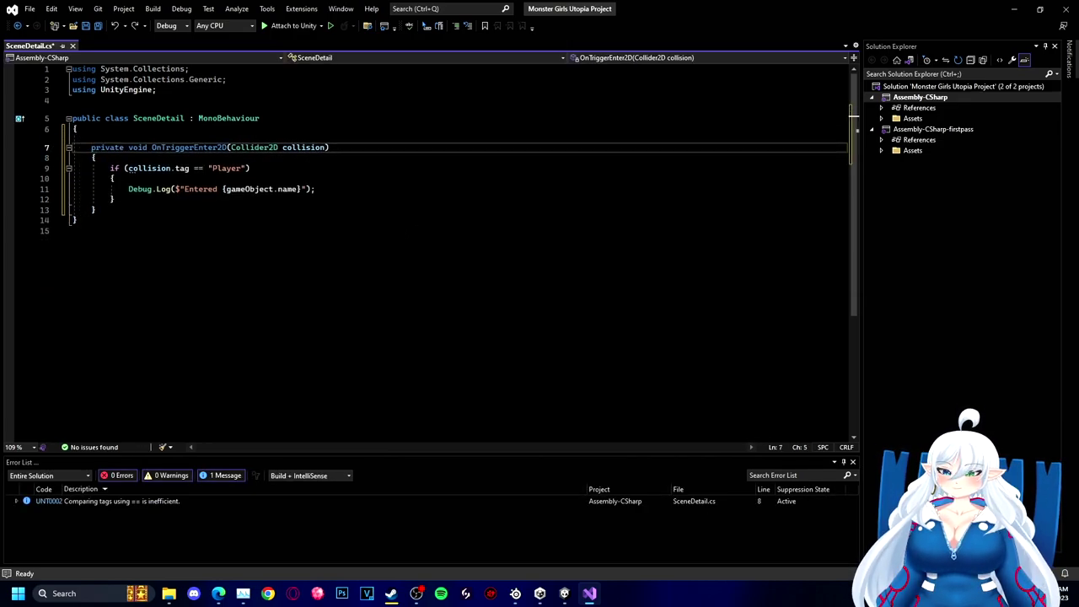
click(74, 231)
key(ctrl+s)
click(564, 594)
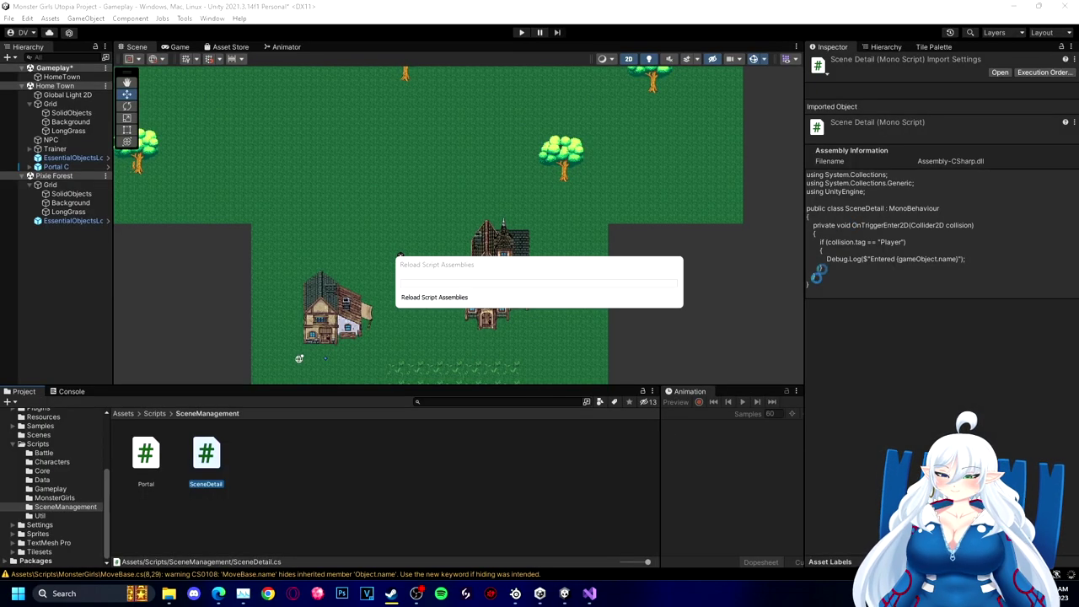
Step: Run the game, walk the player in and out of HomeTown while watching the Console log, and stop it
click(522, 33)
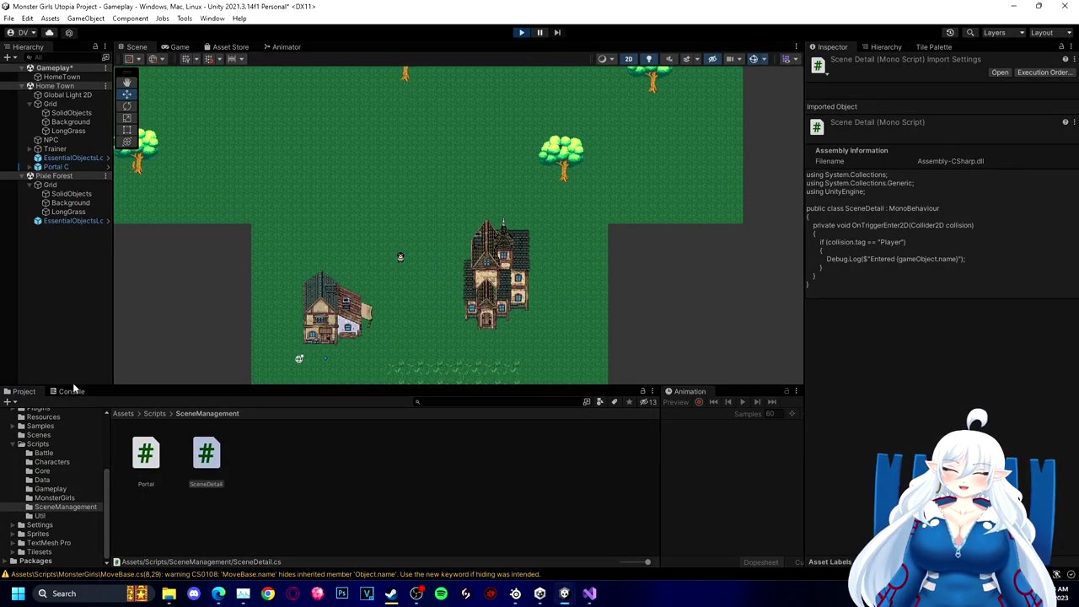
click(71, 391)
key(Right)
key(Down)
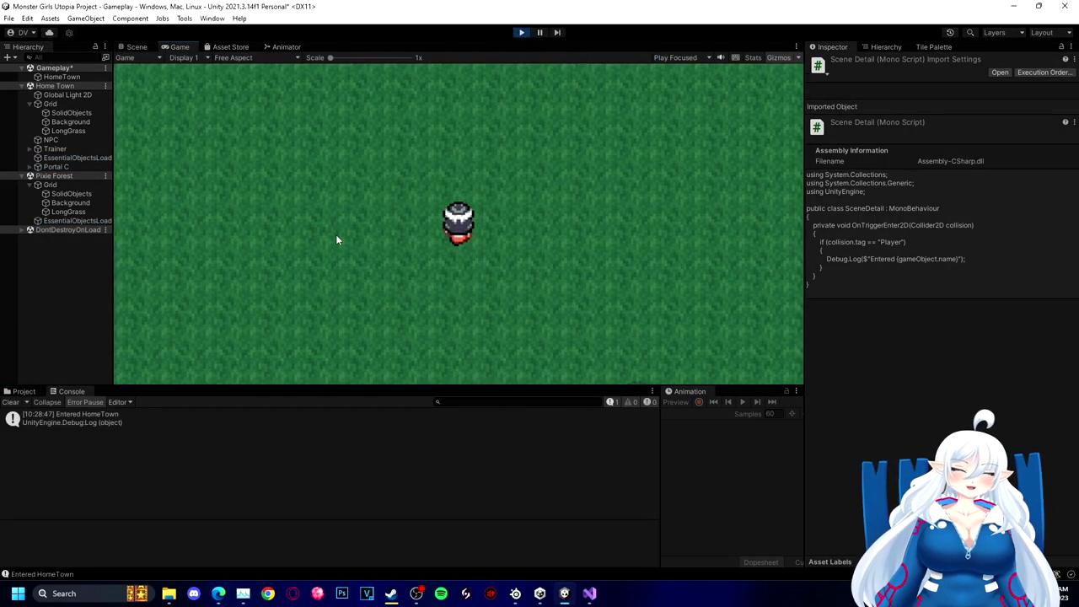
key(Up)
key(Down)
key(Left)
key(Up)
key(Down)
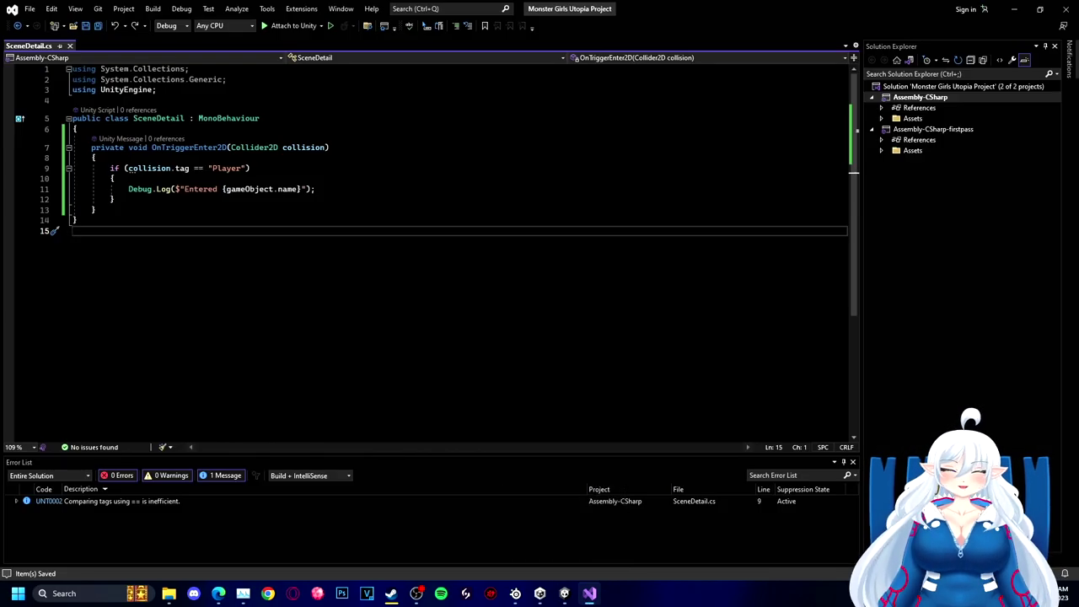
key(alt+Tab)
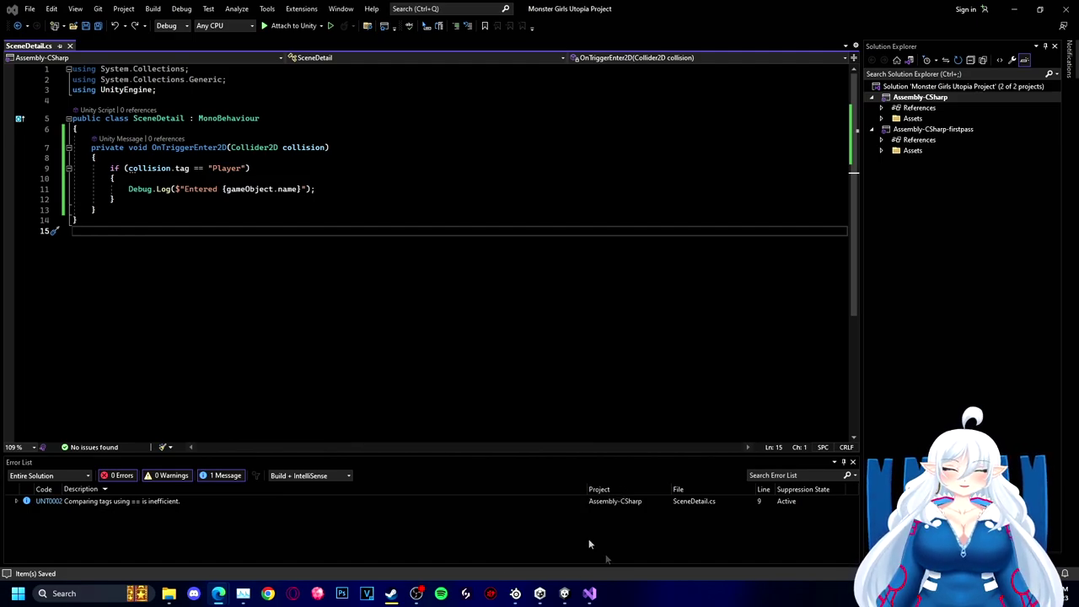
click(564, 593)
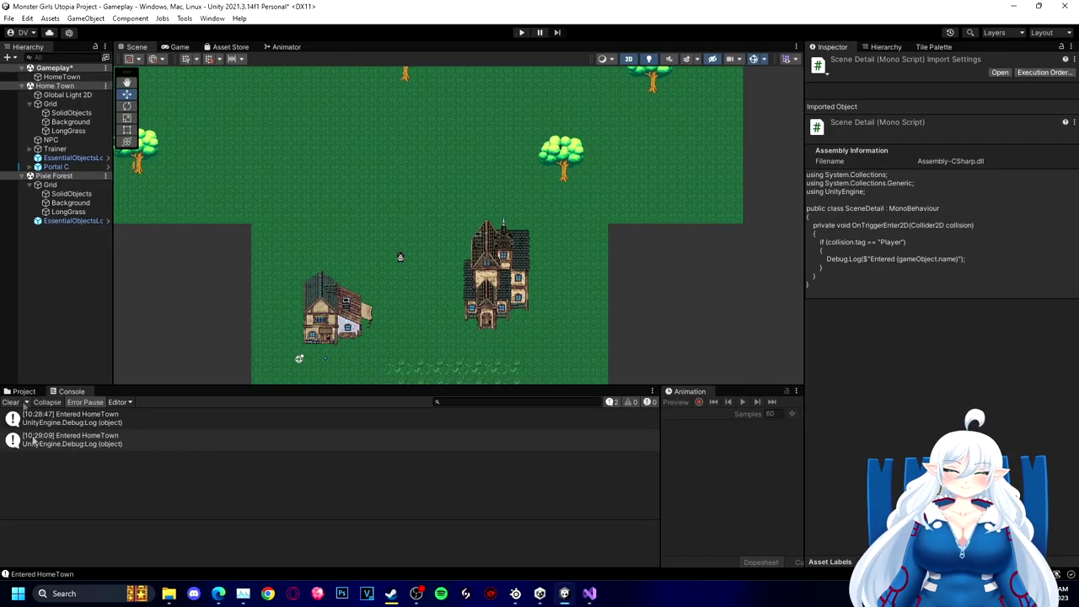
Step: Save the HomeTown object as a prefab named SceneTrigger in Game/SceneManagement
click(22, 391)
scroll(48, 515, up, 3)
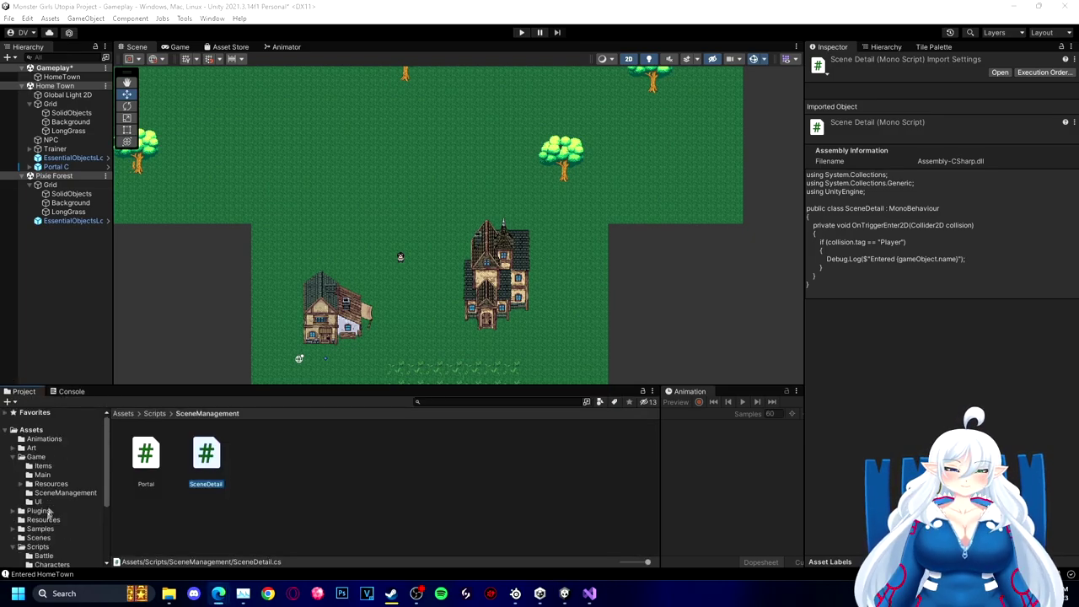
click(36, 458)
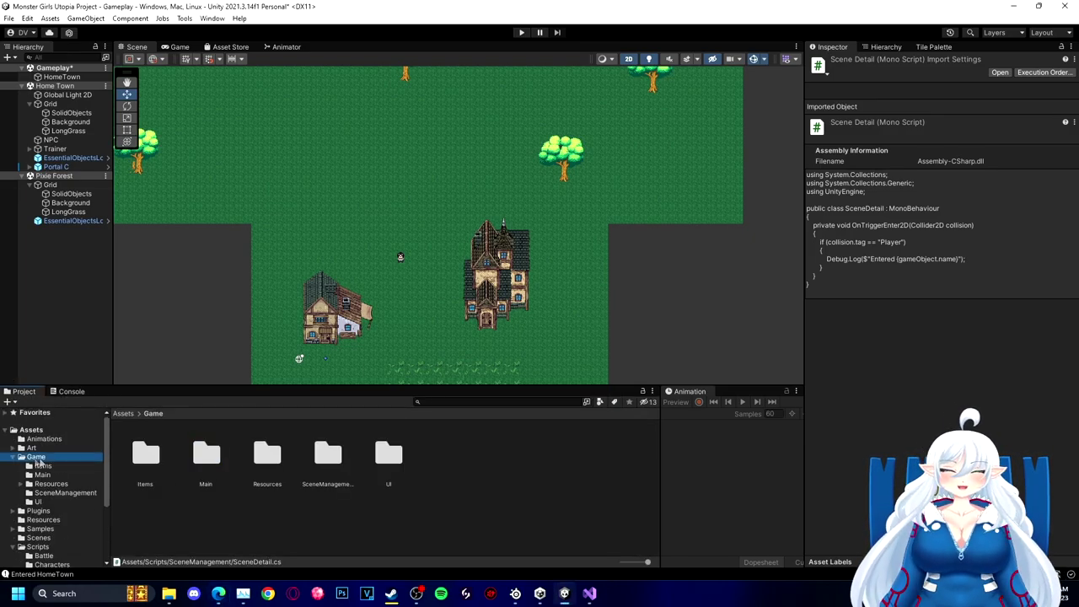
double_click(328, 455)
drag(61, 77, 268, 474)
text(SceneTrigger)
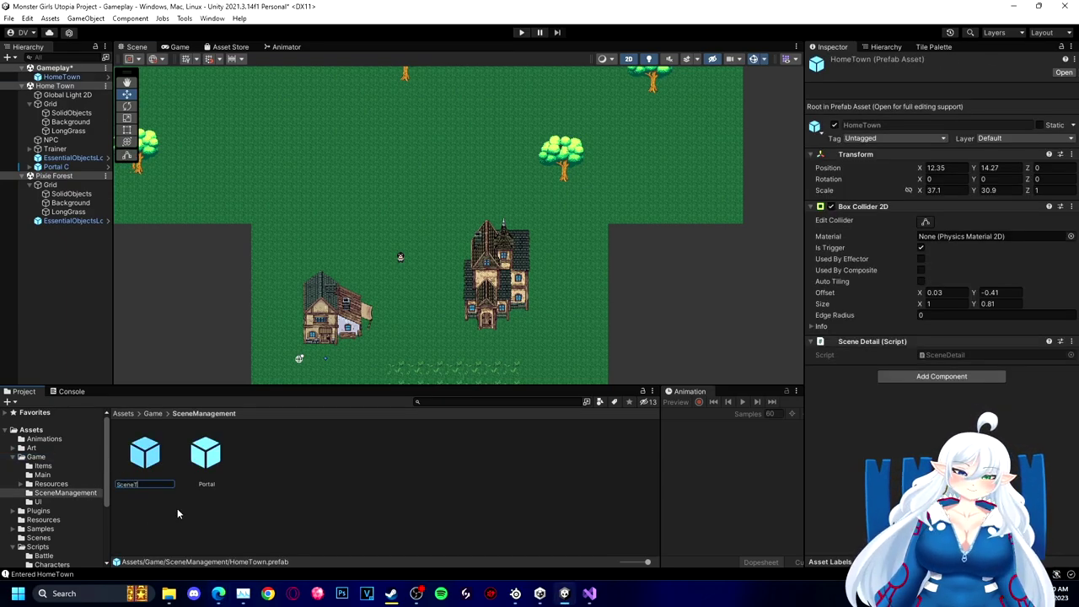
key(Return)
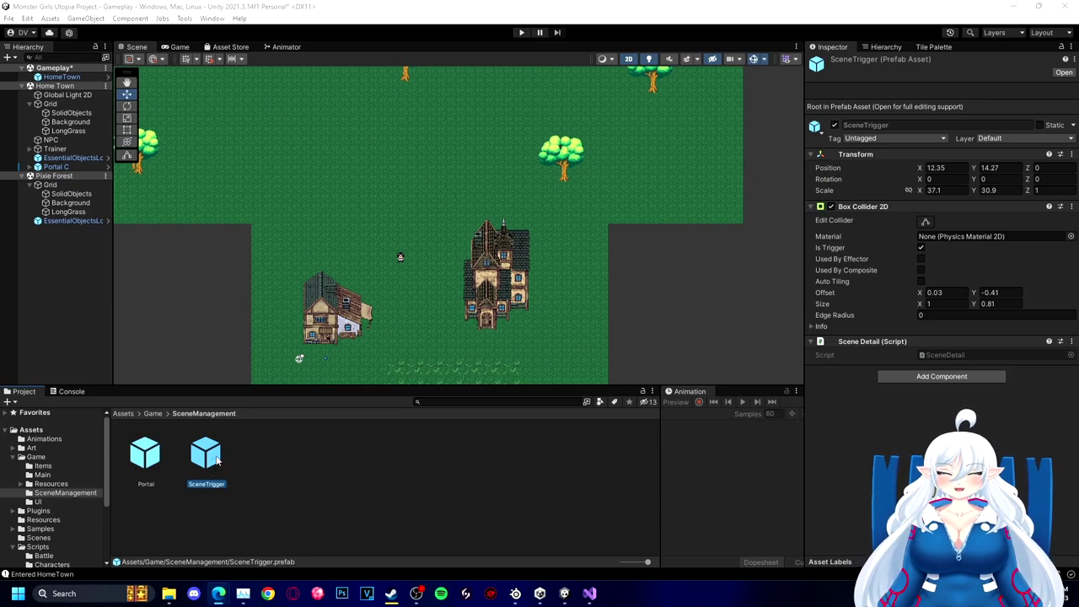
Step: Add a SceneTrigger instance named Sprite Forest to the Gameplay scene and move it to about X 26.16, Y 39.24
drag(217, 459, 67, 84)
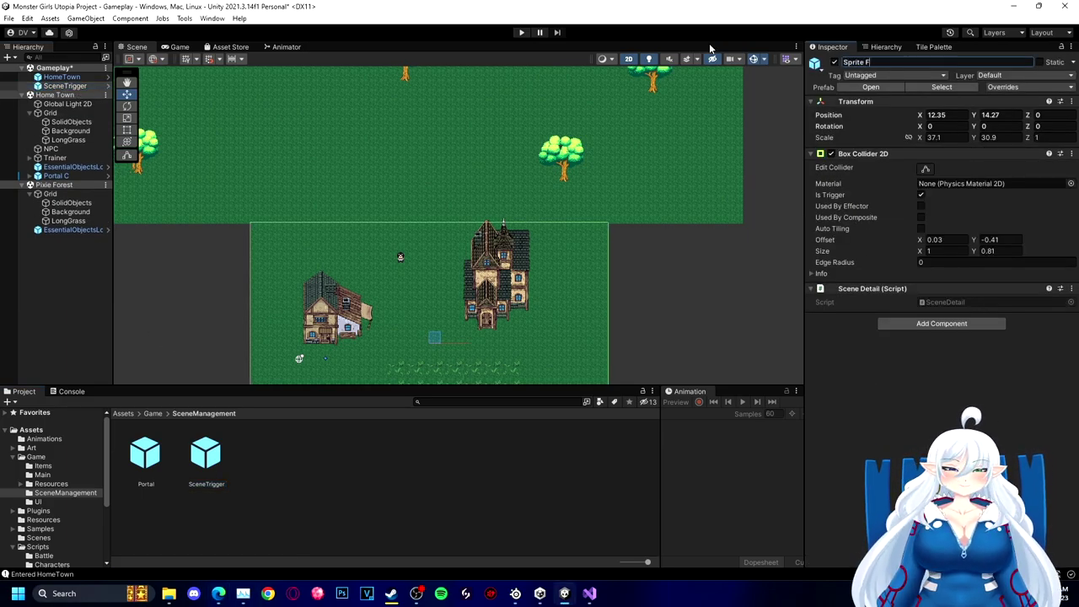
key(Return)
scroll(239, 220, down, 6)
drag(393, 311, 495, 125)
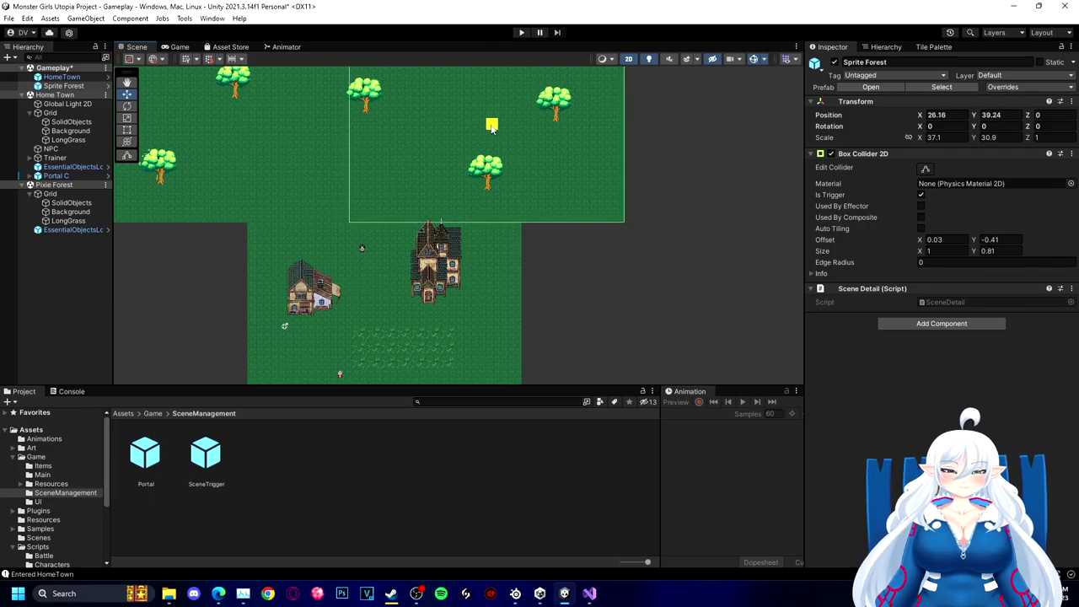
Step: Set the Sprite Forest box collider's X size to 2.53 and X offset to -0.73 to span the forest's width
middle_drag(495, 125, 487, 278)
scroll(540, 308, down, 6)
mouse_move(917, 251)
mouse_down()
mouse_move(903, 253)
mouse_move(949, 253)
mouse_move(915, 241)
mouse_move(909, 251)
mouse_move(915, 240)
mouse_move(924, 252)
mouse_move(918, 241)
mouse_up()
click(952, 240)
key(BackSpace)
text(7)
key(BackSpace)
text(6)
key(BackSpace)
text(1)
key(BackSpace)
text(3)
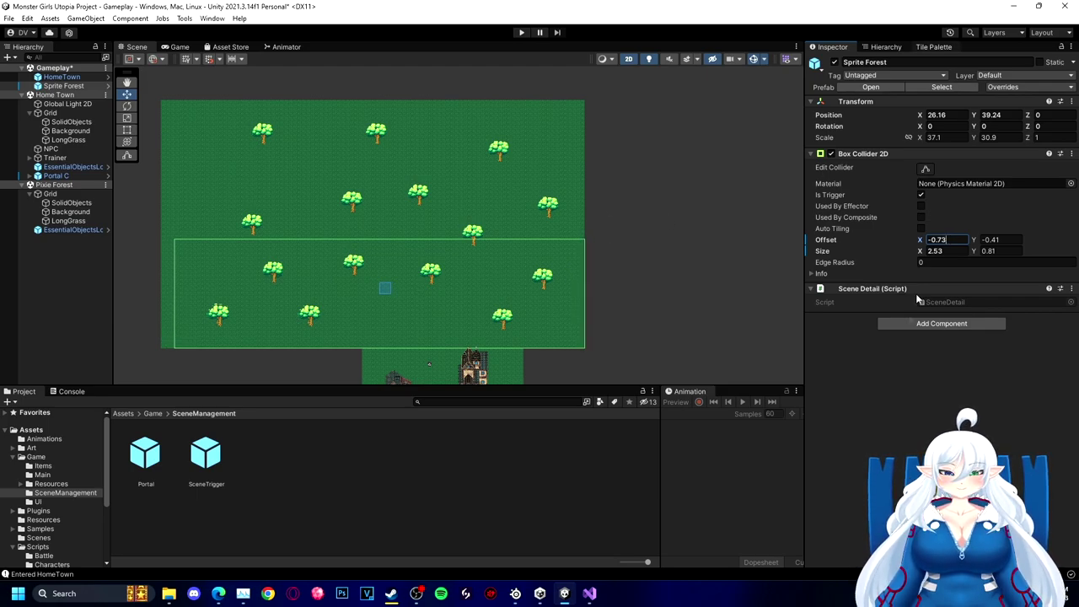
Step: Erase the strip of Background tiles extending past the collider on Pixie Forest's left edge
click(933, 48)
scroll(927, 350, down, 5)
middle_drag(969, 337, 859, 320)
drag(936, 182, 987, 514)
click(978, 64)
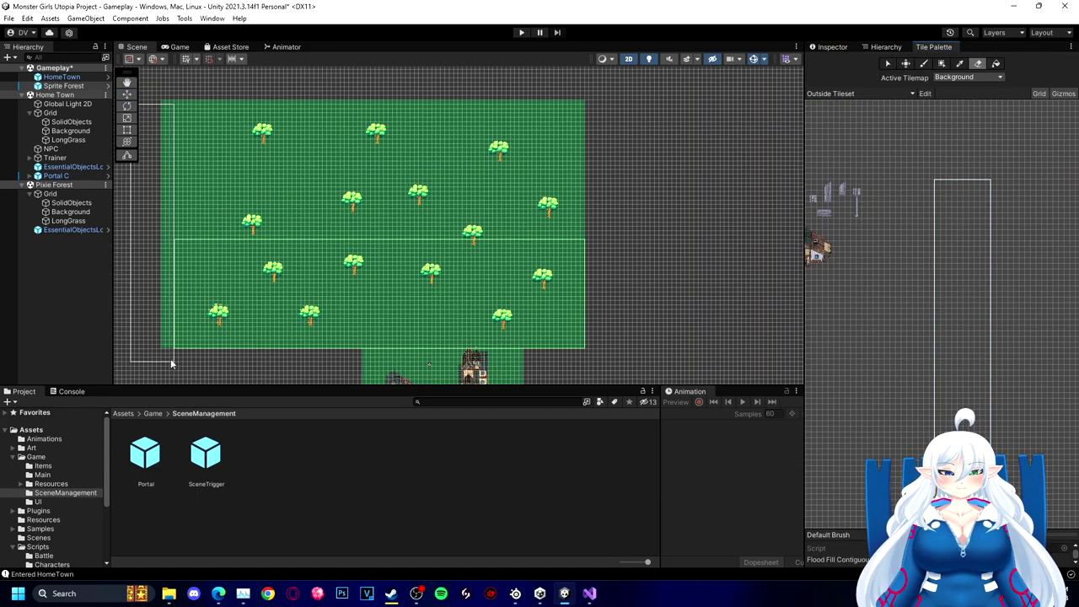
click(174, 357)
Step: Set the Sprite Forest box collider's Y size to 1.77 and Y offset to 0.08
click(884, 47)
click(831, 47)
click(933, 47)
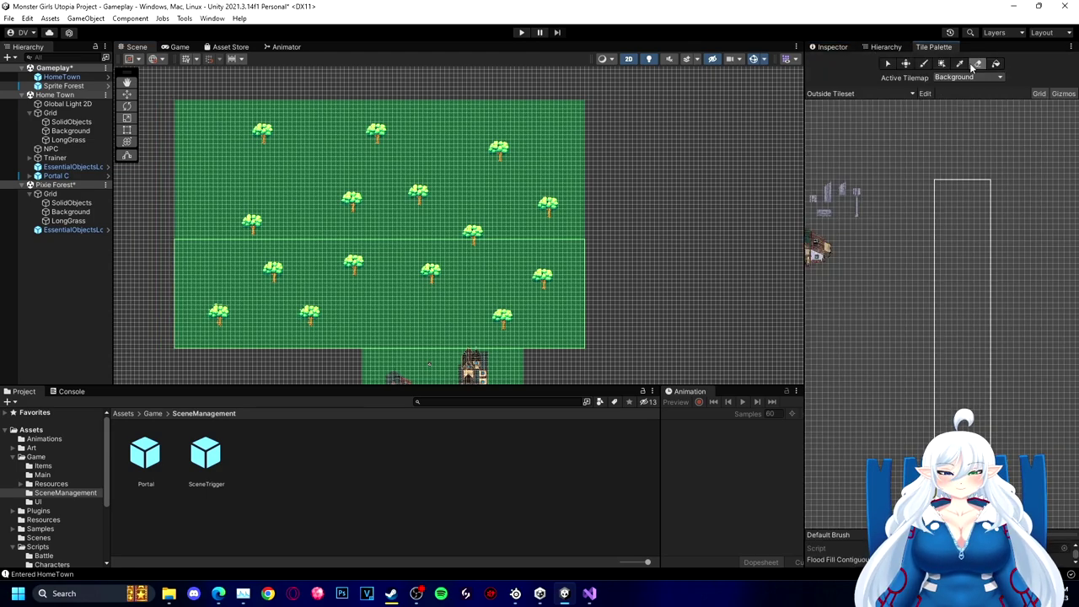
click(832, 47)
mouse_move(975, 242)
mouse_down()
mouse_move(997, 251)
mouse_move(970, 241)
mouse_up()
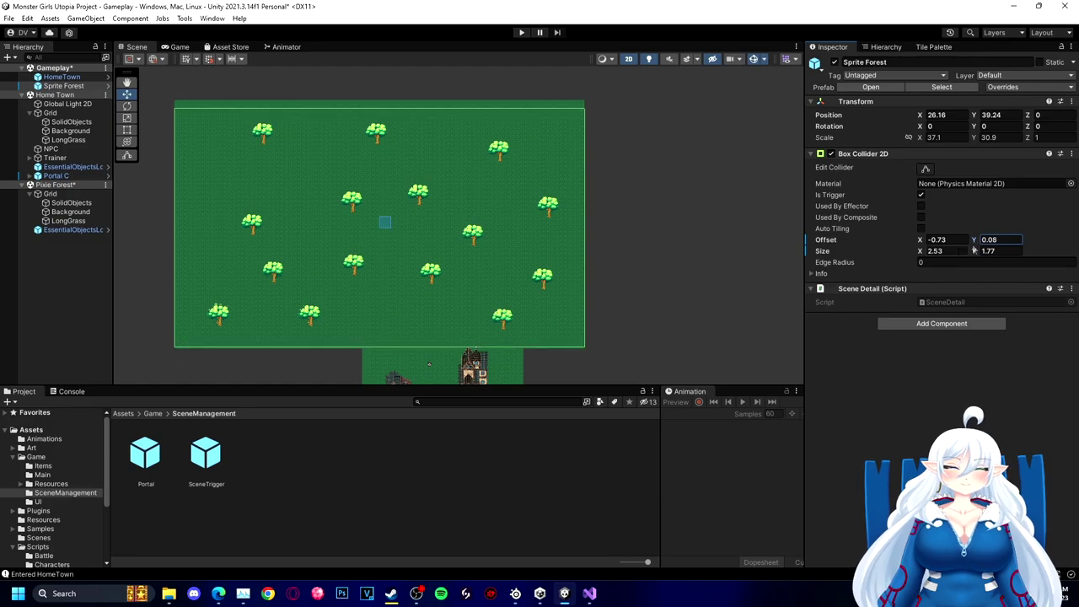
Step: Erase the Background tiles above the collider along Pixie Forest's upper edge and save the scenes
click(933, 46)
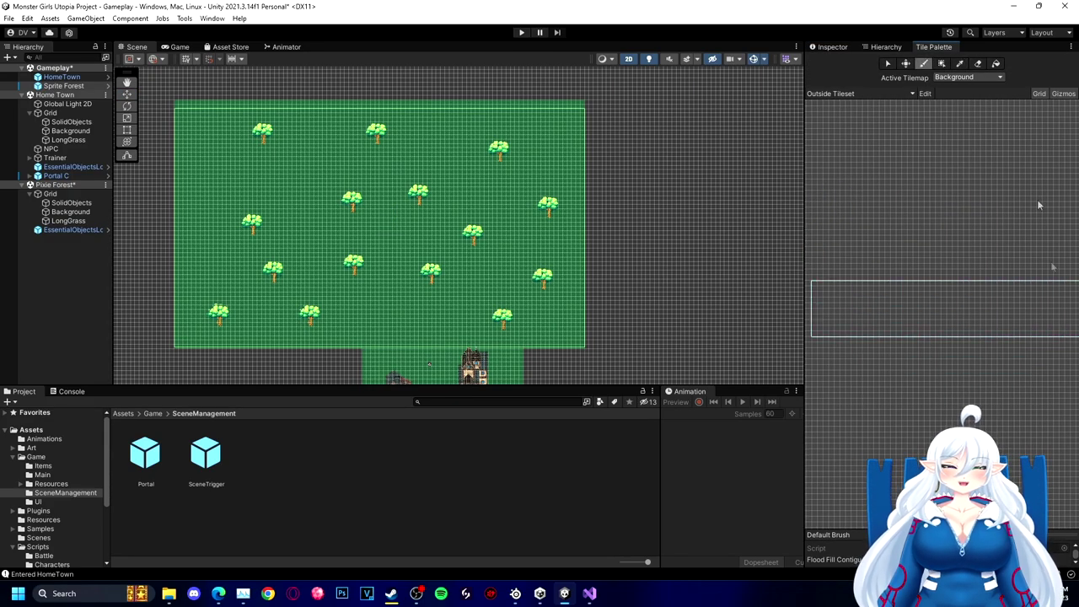
click(832, 47)
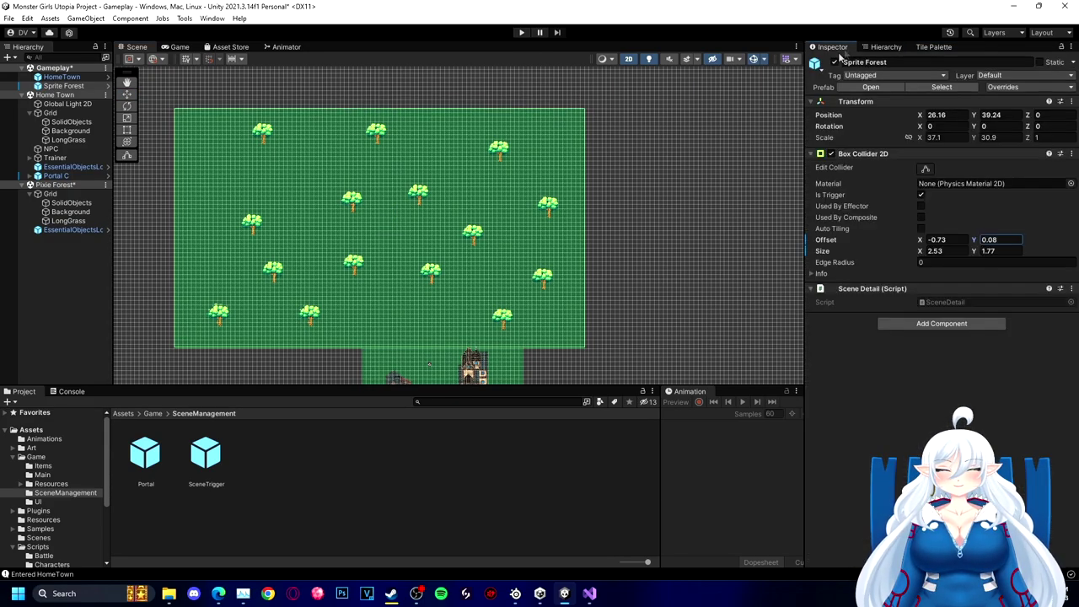
scroll(477, 190, down, 2)
key(ctrl+s)
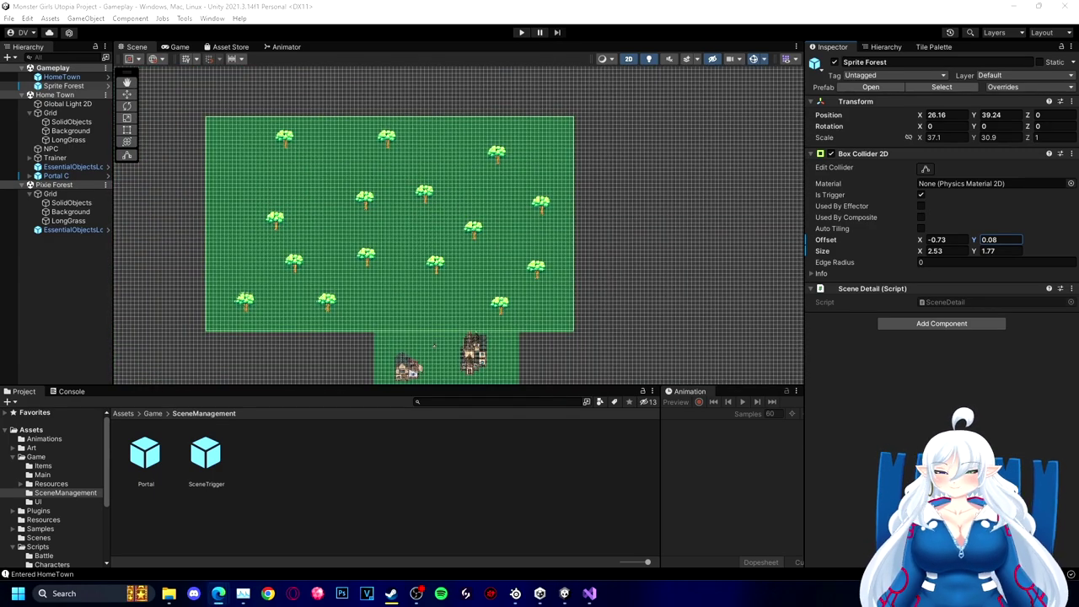
Step: Run the game with the Console log showing and walk the player back and forth across the Home Town and Pixie Forest border
click(933, 46)
scroll(333, 235, up, 2)
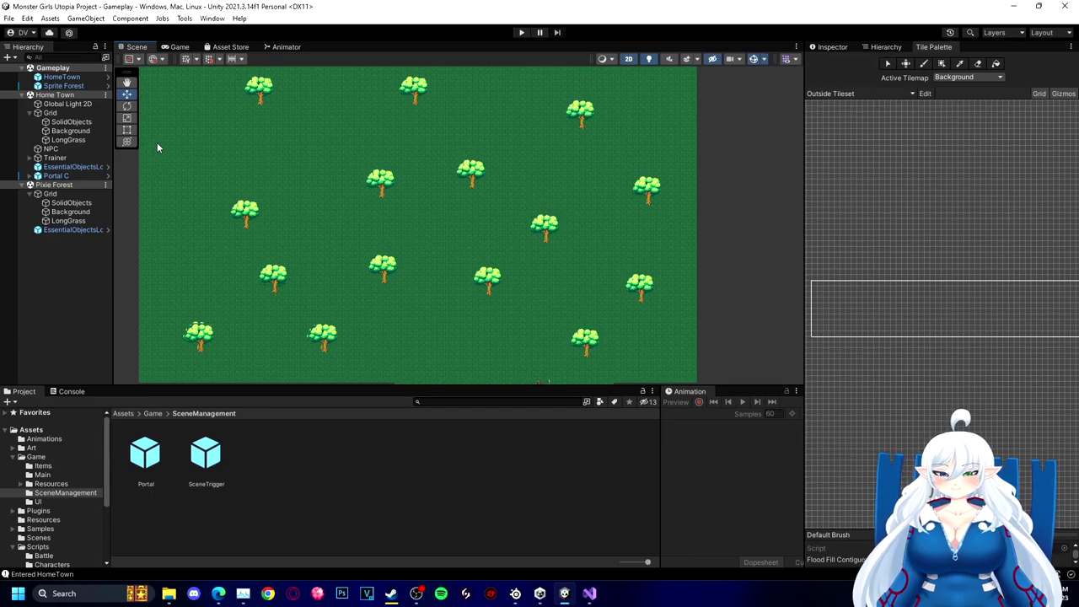
key(ctrl+p)
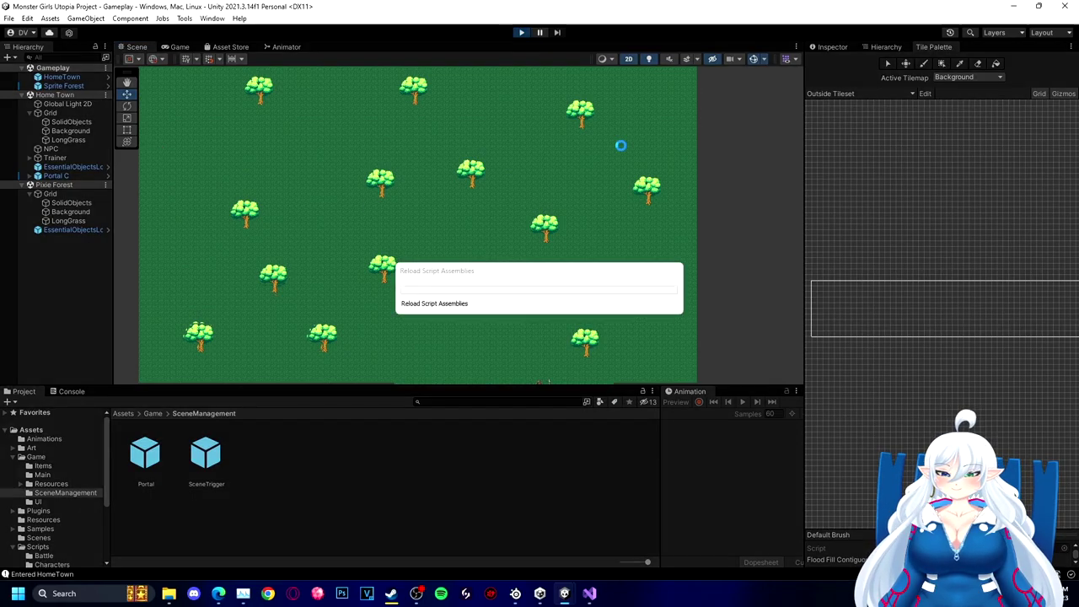
click(77, 390)
click(599, 164)
key(Down)
key(Up)
key(Down)
key(Up)
key(Left)
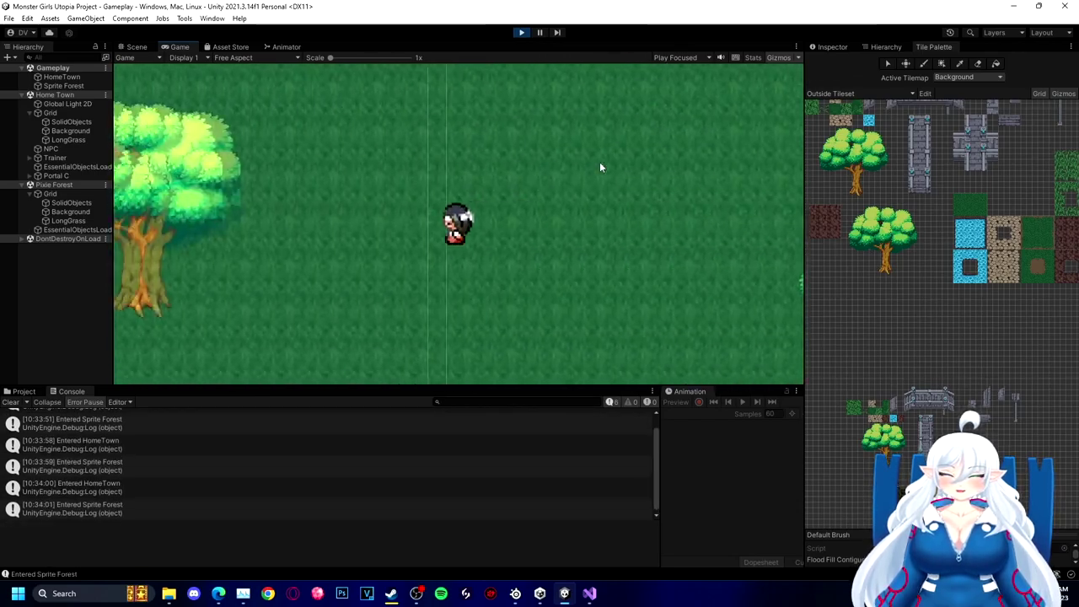
Step: Walk the player along the forest's lower edge and back into the town, and stop the test run
key(Down)
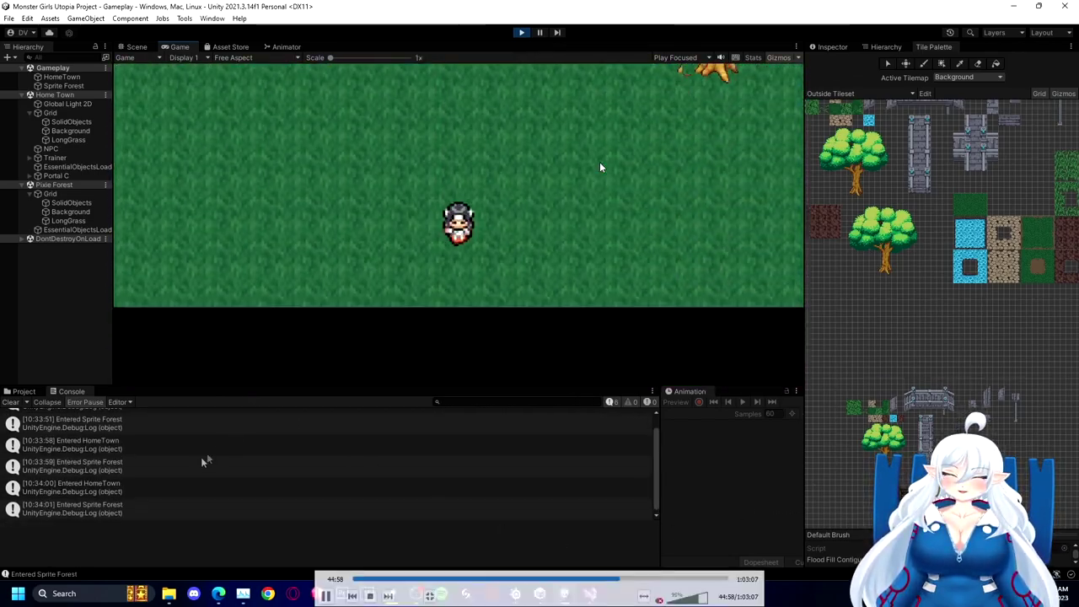
key(space)
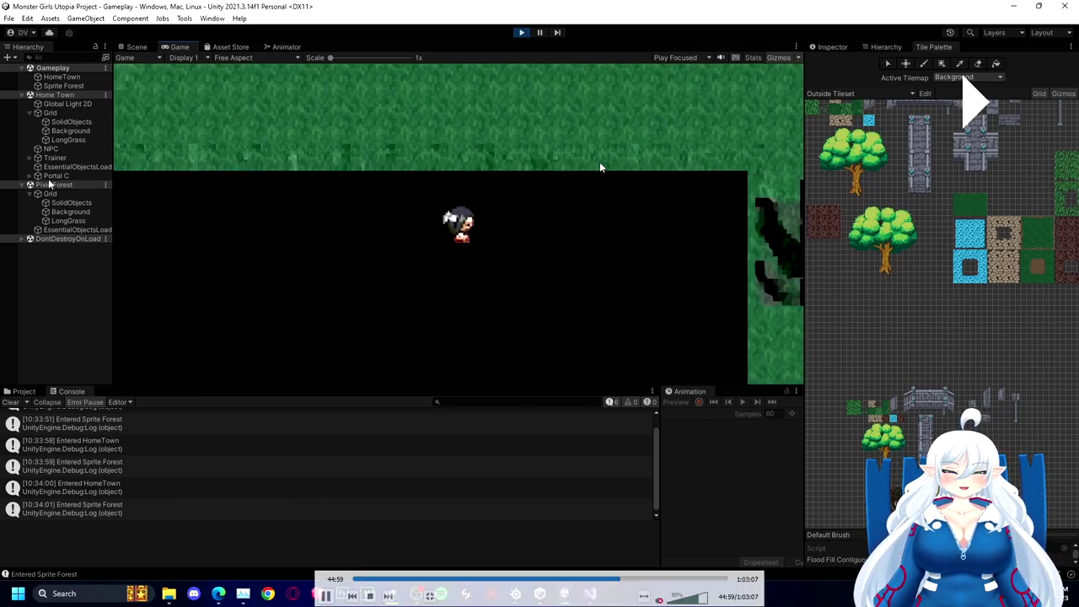
key(Right)
key(Up)
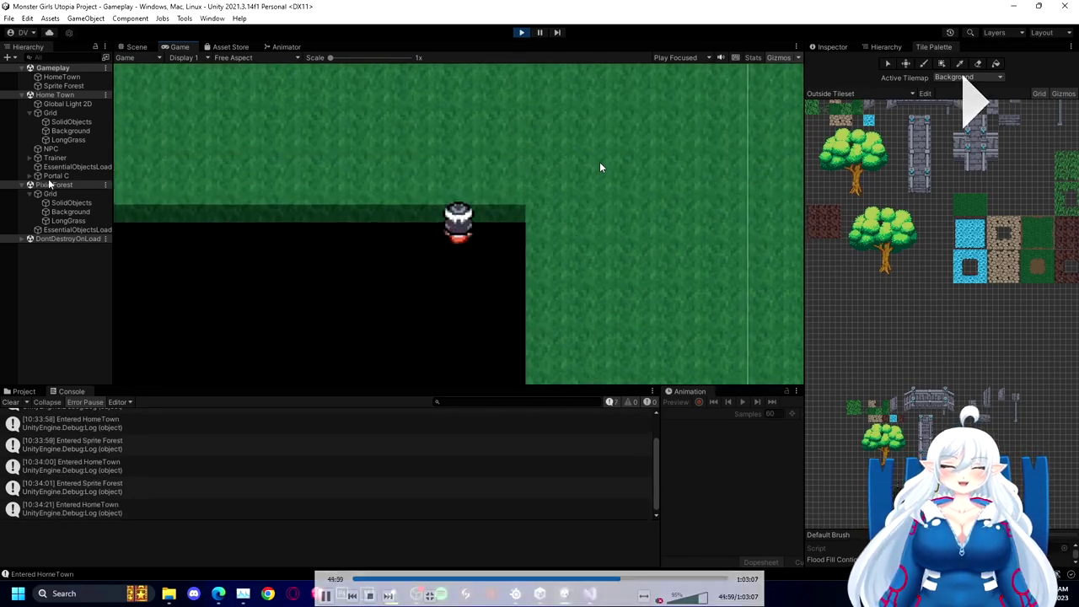
key(ctrl+p)
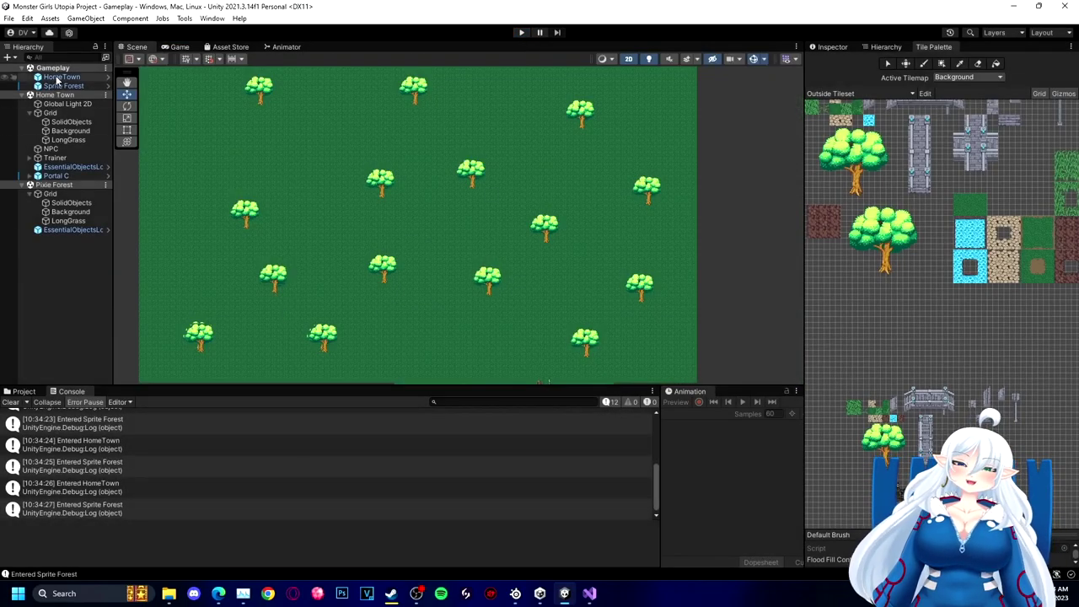
Step: In Visual Studio, start a SceneManager statement below the Debug.Log line in SceneDetail.cs and import the UnityEngine.SceneManagement namespace
click(21, 392)
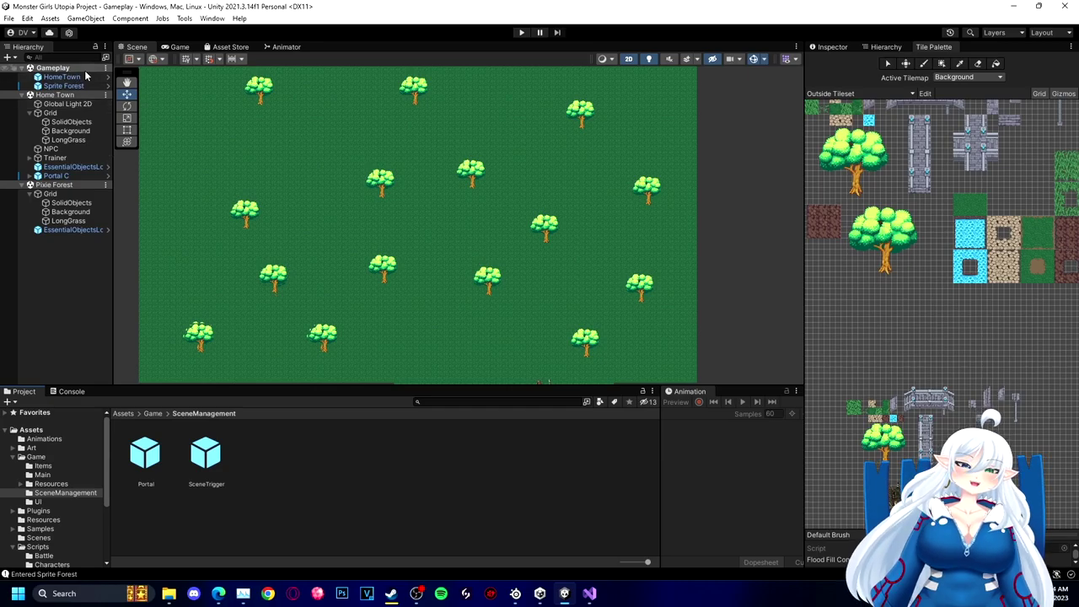
key(alt+Tab)
click(315, 189)
key(Return)
key(Return)
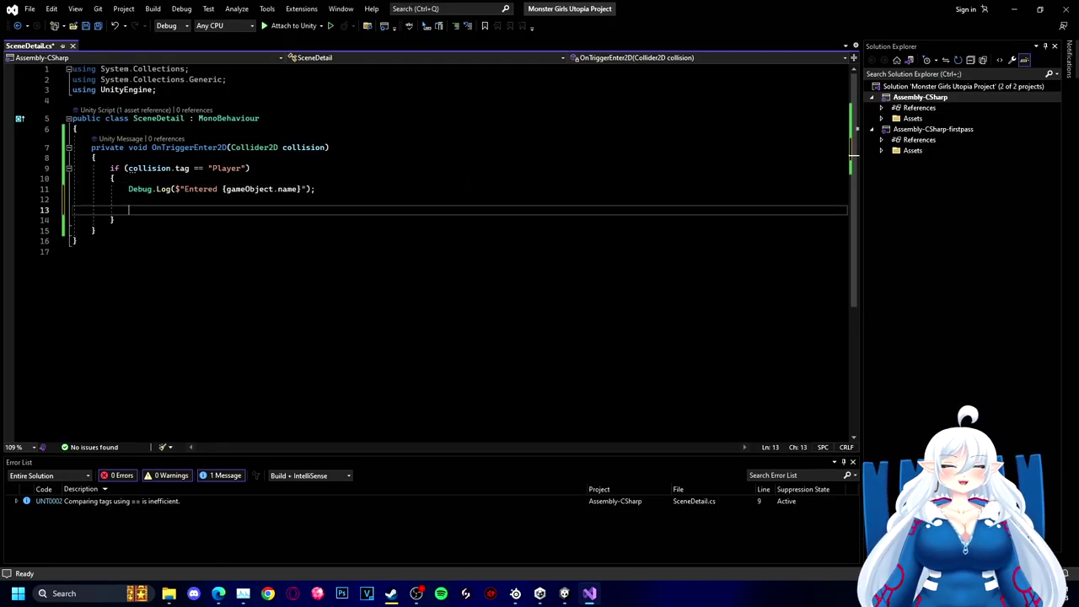
text(SceneManager)
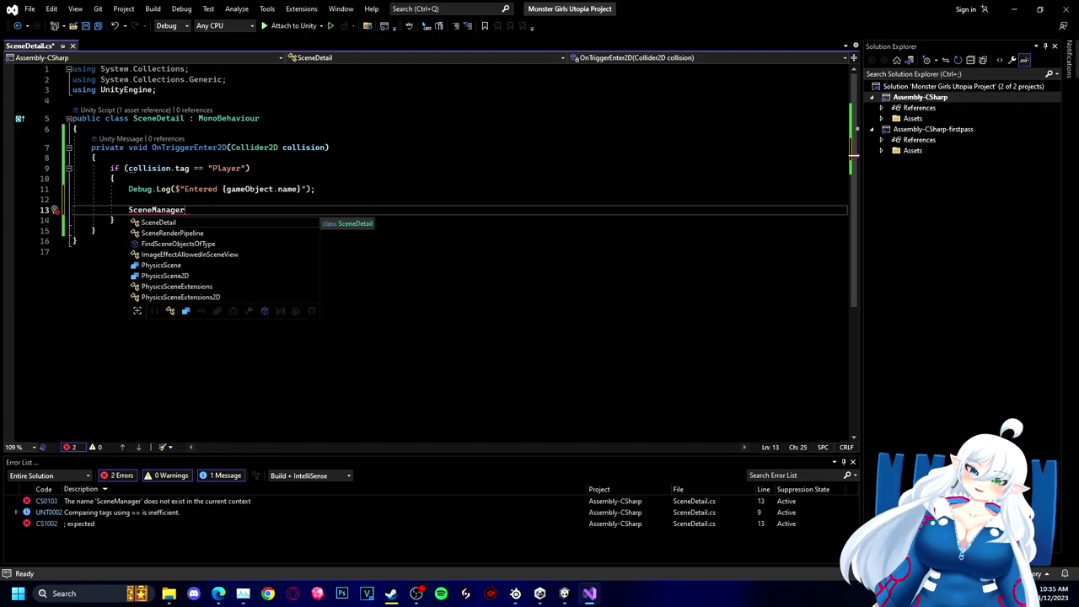
key(Escape)
key(ctrl+.)
key(Return)
Step: Complete the statement as SceneManager.LoadSceneAsync(gameObject.name, LoadSceneMode.Additive); and save the script
text(.LoadScene)
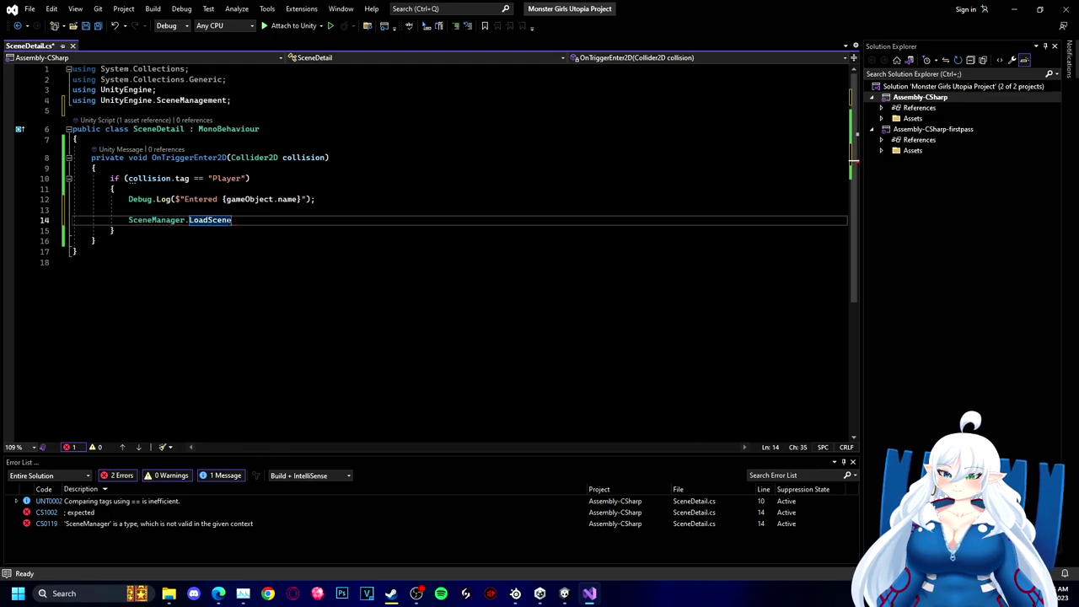
text(Async(gameObject.name))
key(ctrl+s)
text(, L))
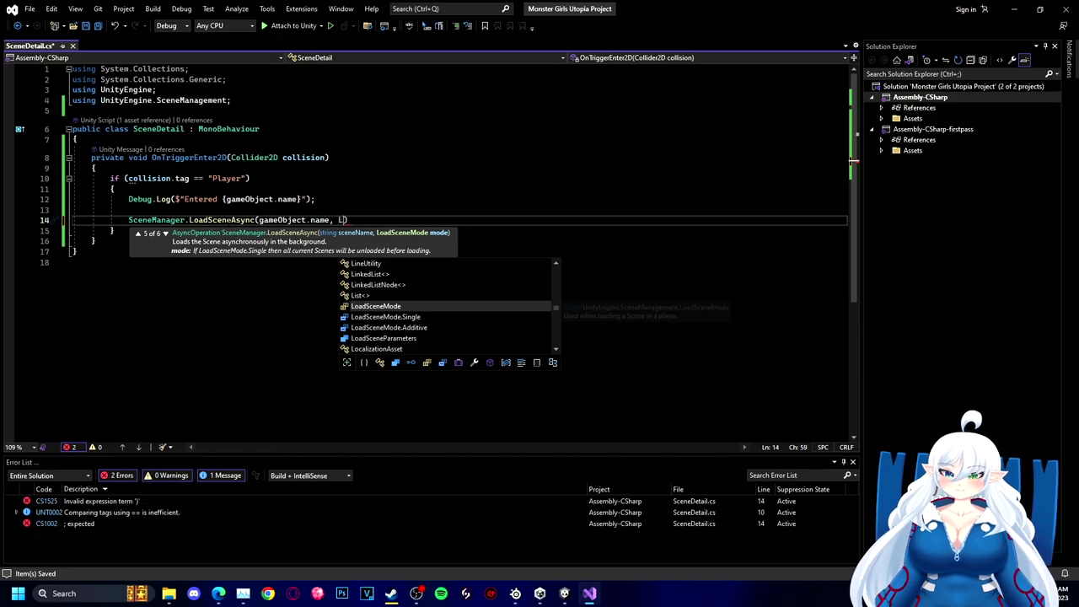
key(Tab)
text(.Ad)
key(Tab)
text();)
key(ctrl+s)
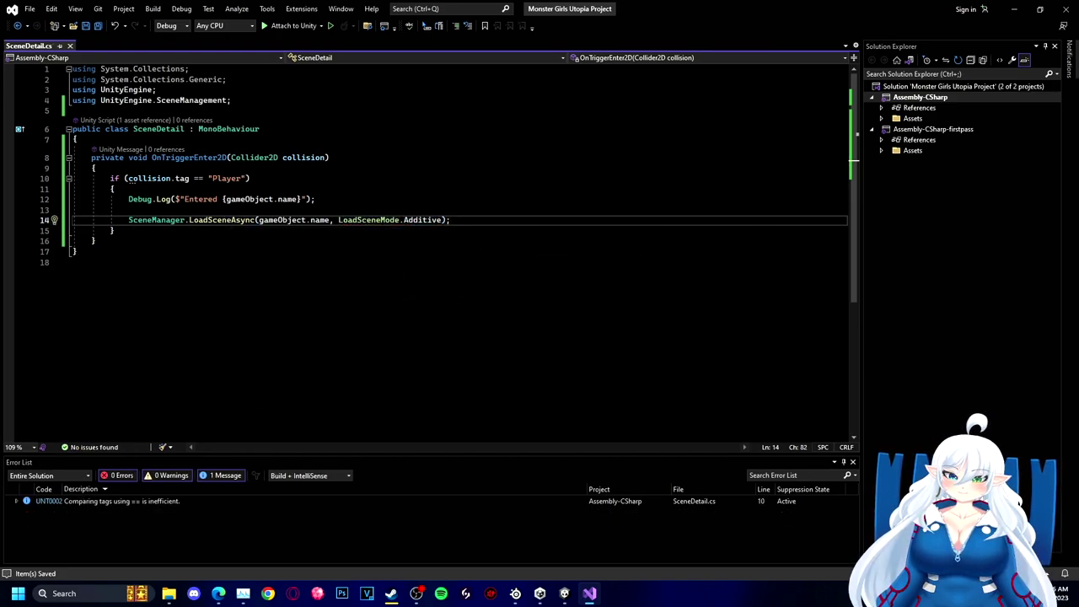
Step: Add a public bool IsLoaded property with get and private set at the start of the SceneDetail class and save
click(111, 139)
key(Return)
key(Return)
key(Up)
text(public bool IsLoaded { })
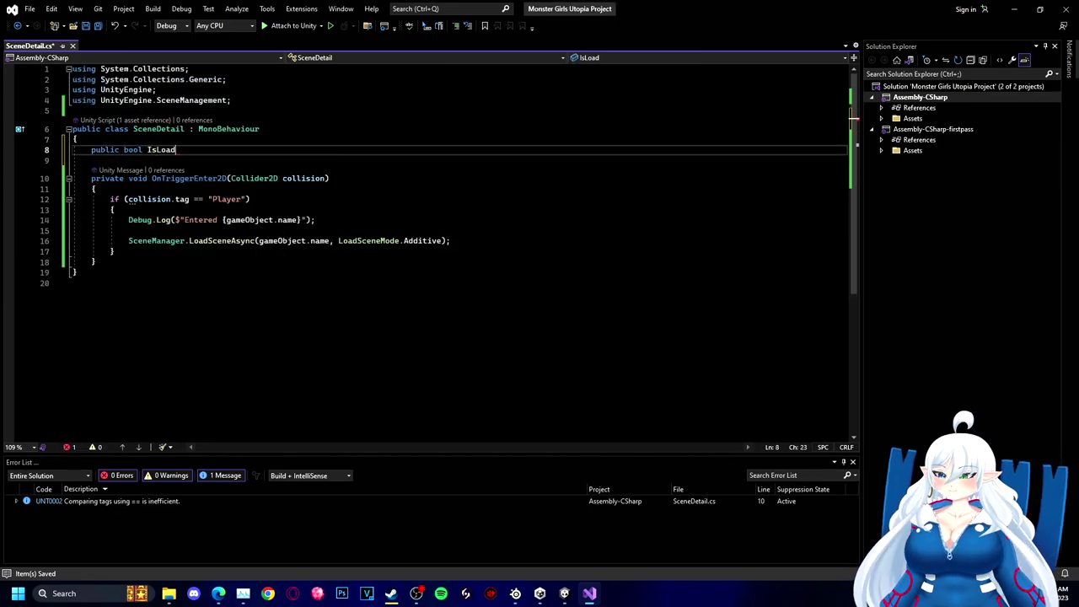
key(ctrl+s)
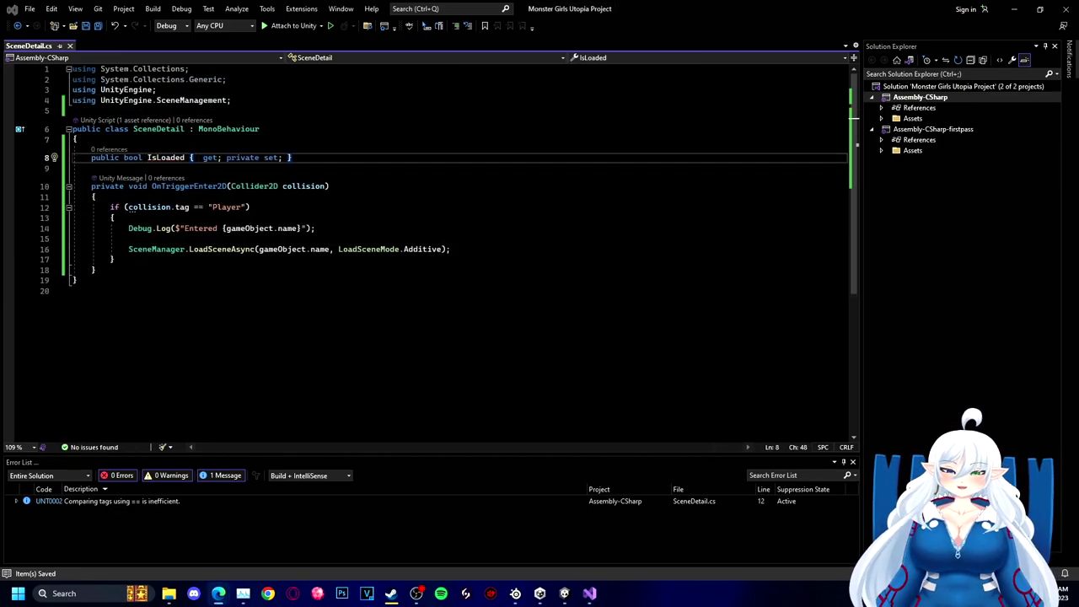
Step: Insert an if (!IsLoaded) condition above the LoadSceneAsync call
click(315, 229)
key(Return)
key(Down)
text(if (IsLoaded ))
key(Left)
key(Left)
key(Left)
key(Left)
key(Left)
key(Left)
key(Left)
key(Left)
key(Left)
text(!)
key(Right)
key(Right)
key(Right)
key(Right)
key(Right)
key(Right)
key(Right)
key(Right)
key(Right)
key(BackSpace)
key(Right)
Step: Enclose the LoadSceneAsync call in braces as the body of the IsLoaded condition
text({)
key(ctrl+s)
key(End)
key(Return)
key(ctrl+z)
key(Left)
key(Return)
key(Left)
key(BackSpace)
key(Right)
text({)
key(BackSpace)
key(BackSpace)
key(Down)
key(End)
key(Return)
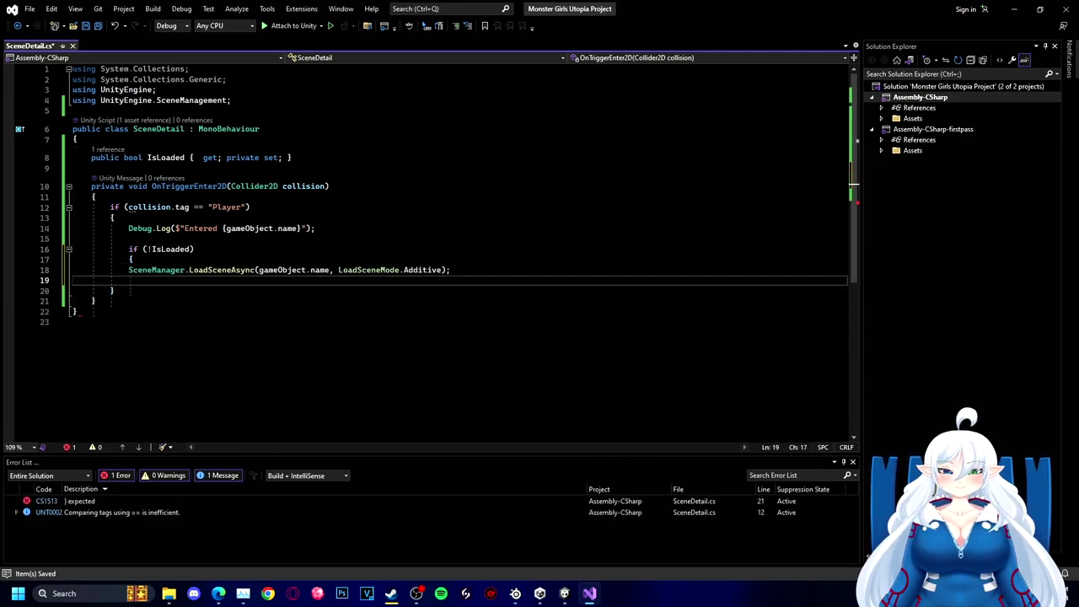
text(})
Step: Add IsLoaded = true; after the LoadSceneAsync call inside the if block
key(Left)
key(Return)
text(IsLoaded = true;)
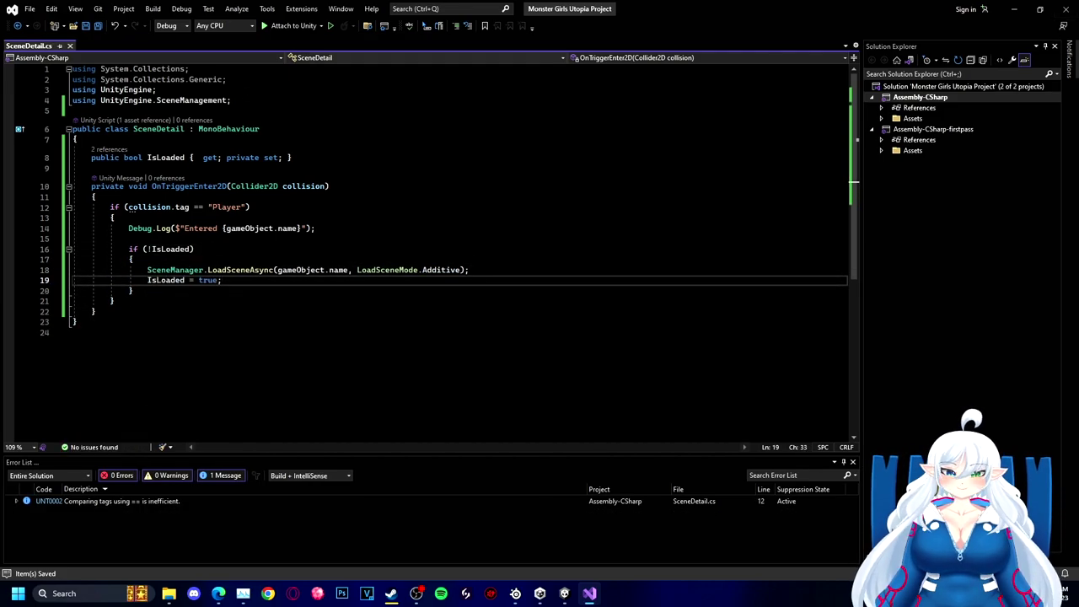
key(alt+Tab)
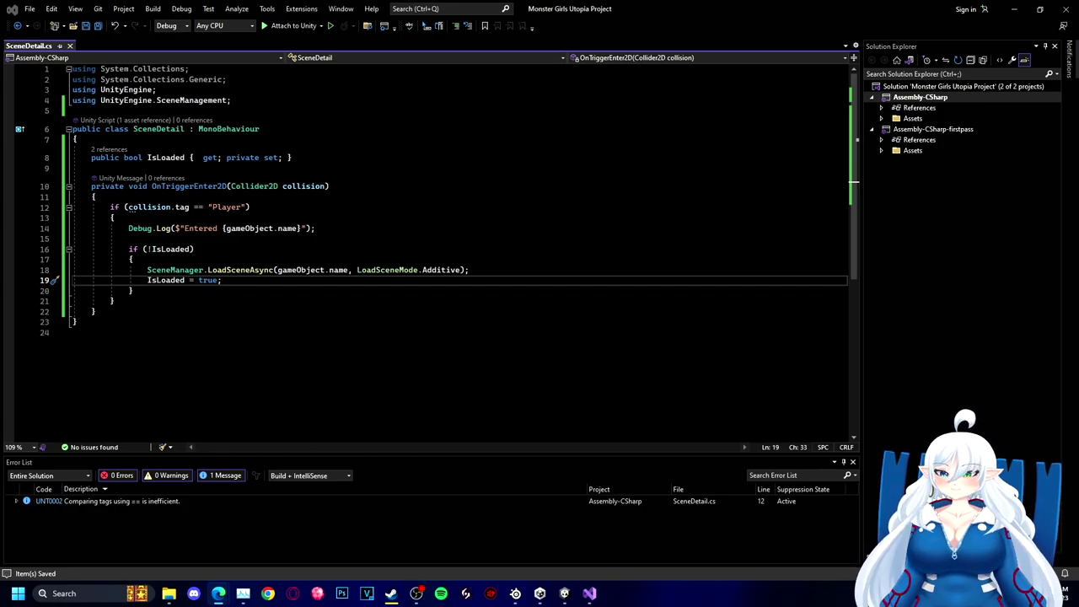
key(alt+Tab)
Step: Move the whole if (!IsLoaded) block out of OnTriggerEnter2D to below that method
key(Down)
key(Down)
key(Down)
key(Return)
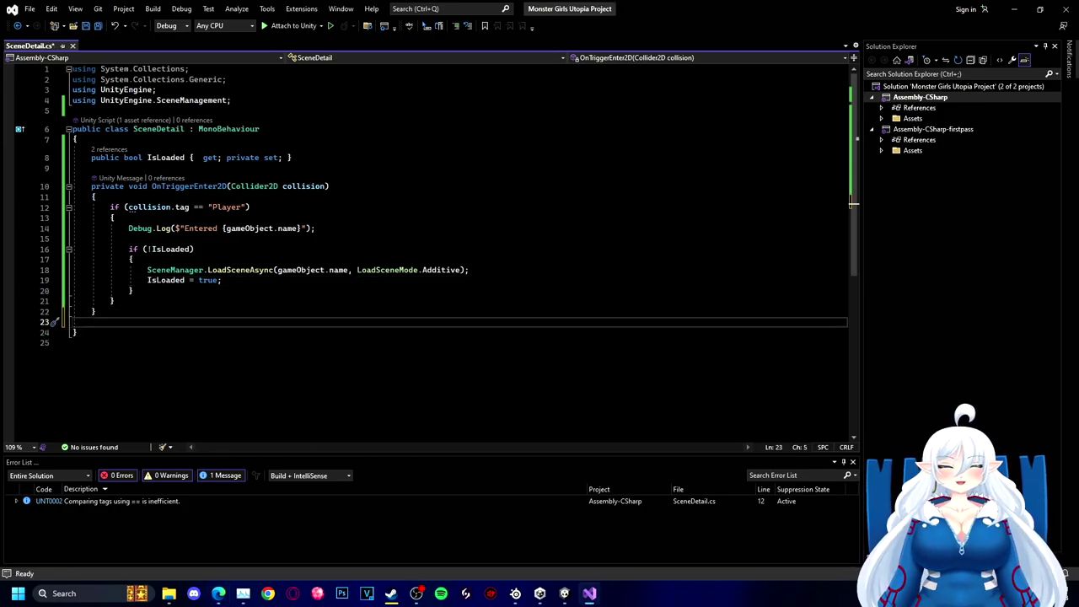
key(Return)
key(alt+Tab)
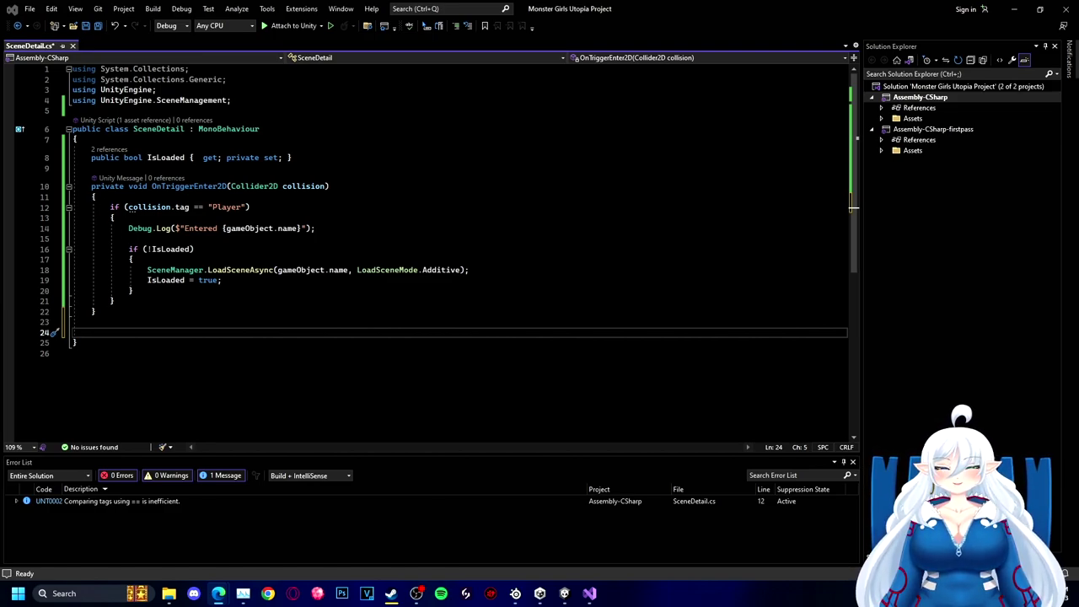
drag(129, 249, 133, 290)
key(ctrl+x)
click(97, 270)
key(Down)
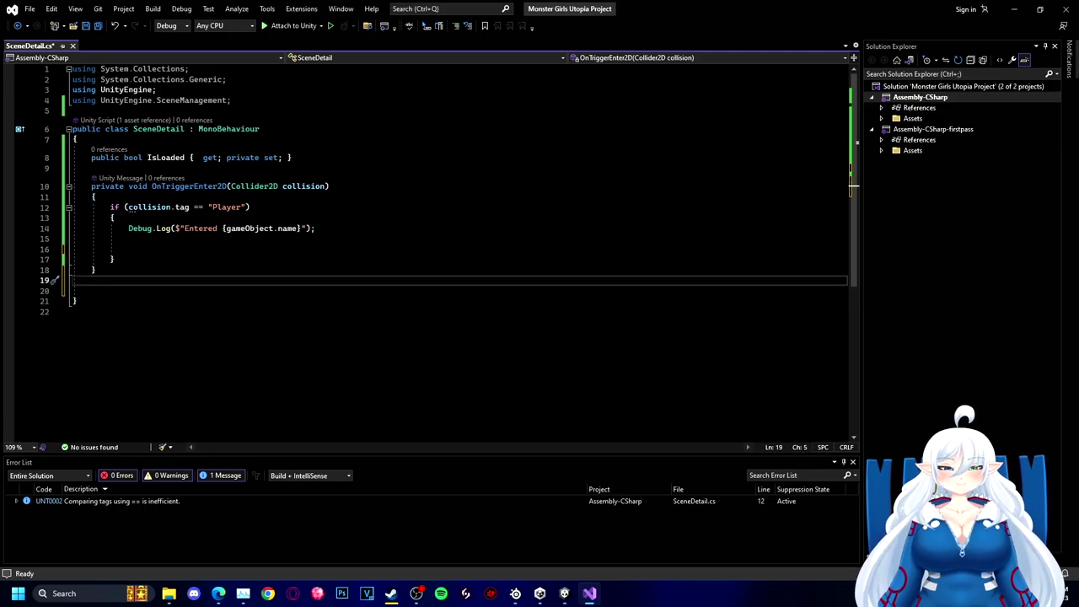
key(ctrl+v)
Step: Wrap the moved block in a new public void LoadScene() method and save the script
key(Up)
key(Up)
key(Up)
key(Up)
key(Up)
key(Return)
text(public void LoadScene())
key(Return)
key(ctrl+z)
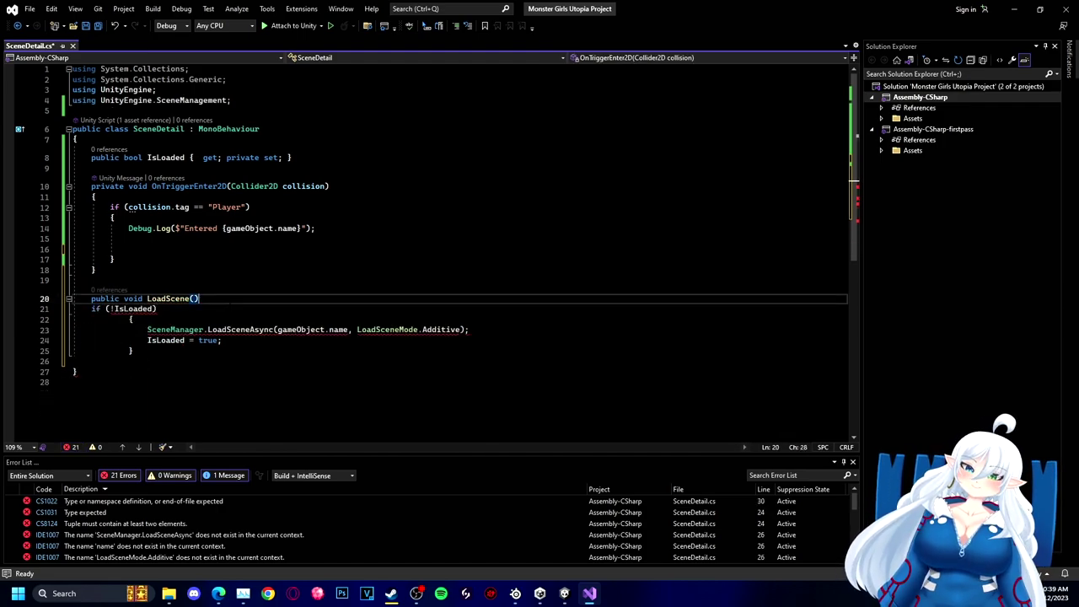
key(Return)
click(94, 372)
text(})
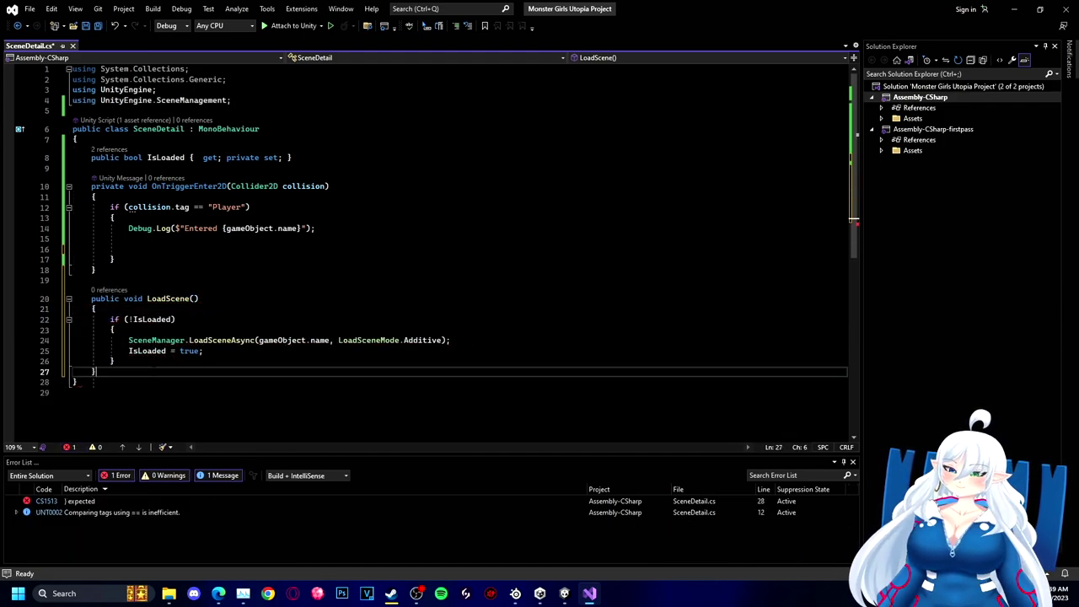
key(ctrl+s)
Step: Call LoadScene(); inside the player check of OnTriggerEnter2D, after the Debug.Log line
scroll(292, 251, down, 1)
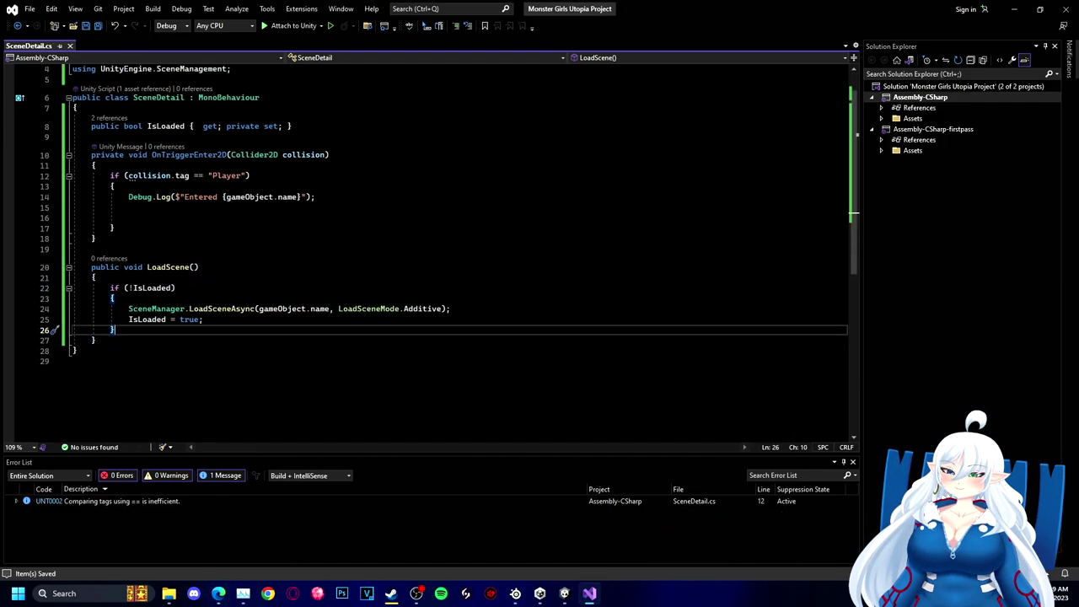
scroll(293, 251, up, 1)
click(292, 250)
text(LoadScene();)
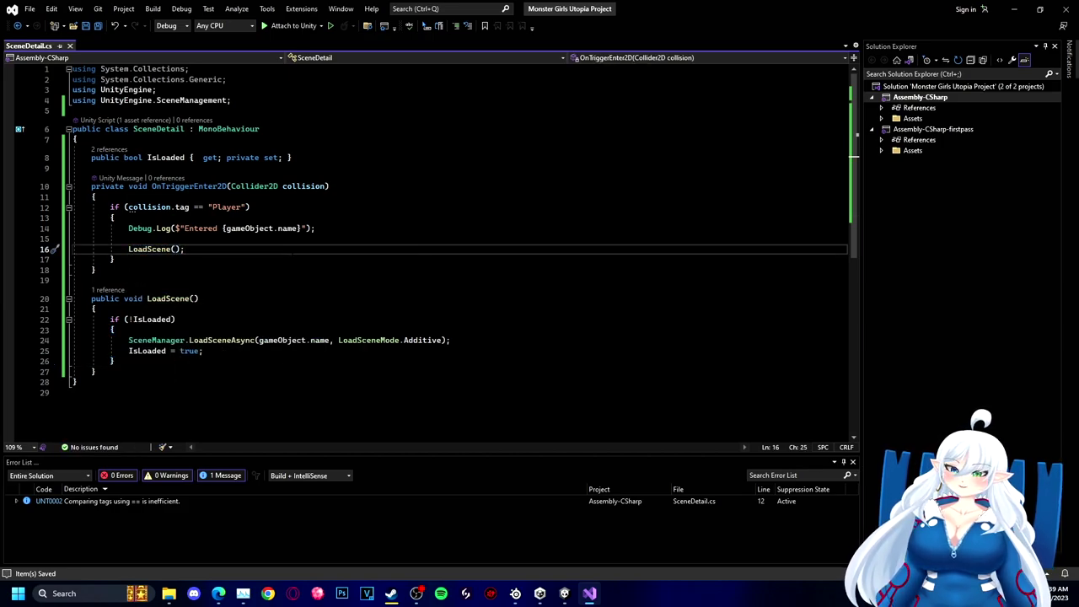
Step: Switch to Unity and add the EssentialObjectsLoader prefab from Game/Main to the Gameplay scene
key(alt+Tab)
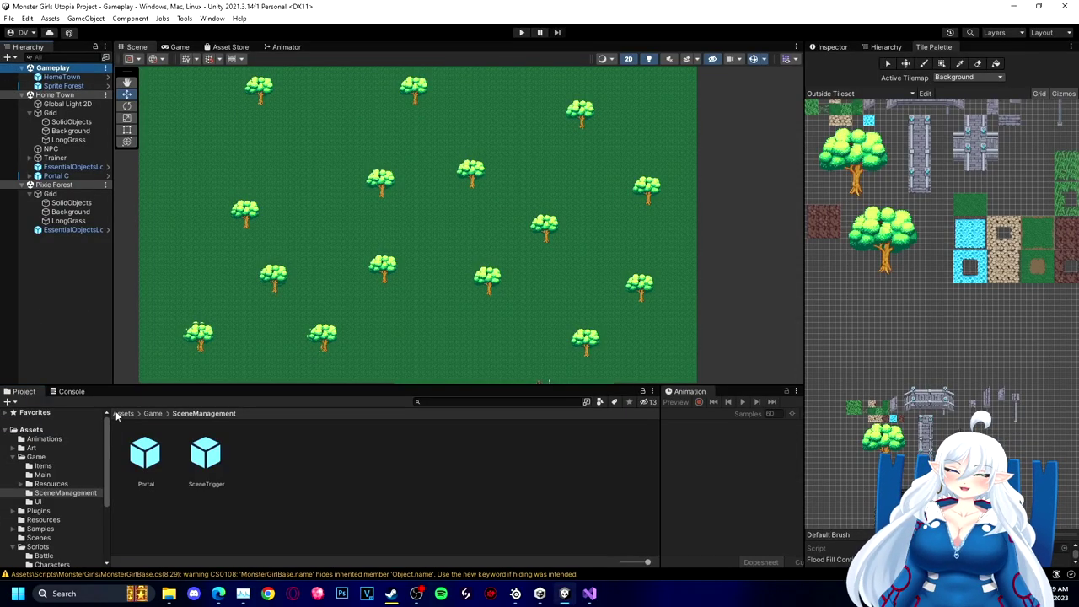
click(42, 474)
drag(206, 455, 52, 68)
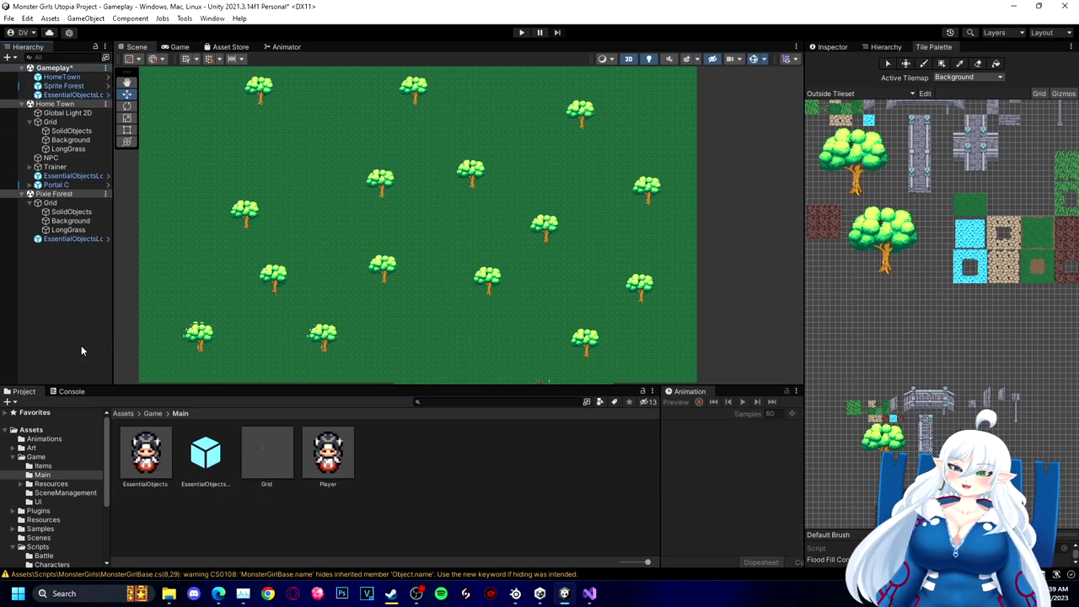
Step: Run the game and open the script line behind the reported error, returning to Unity
key(ctrl+p)
mouse_move(247, 590)
double_click(157, 574)
key(alt+Tab)
key(alt+Tab)
Step: Check the scenes listed in the Build Settings against the HomeTown trigger's name and stop the test run
click(9, 18)
click(51, 156)
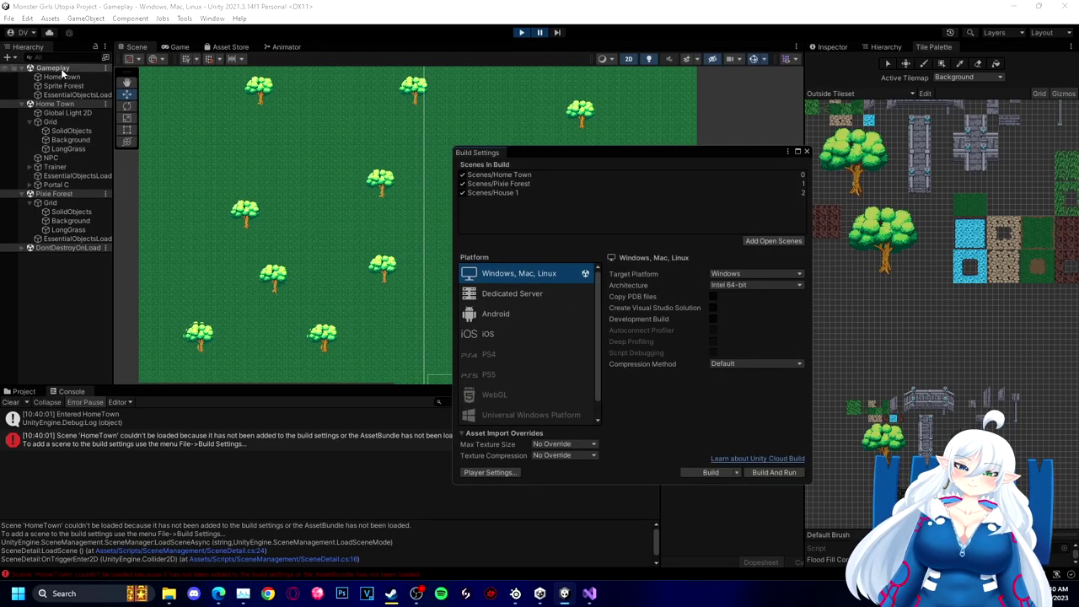
drag(77, 78, 66, 90)
click(60, 77)
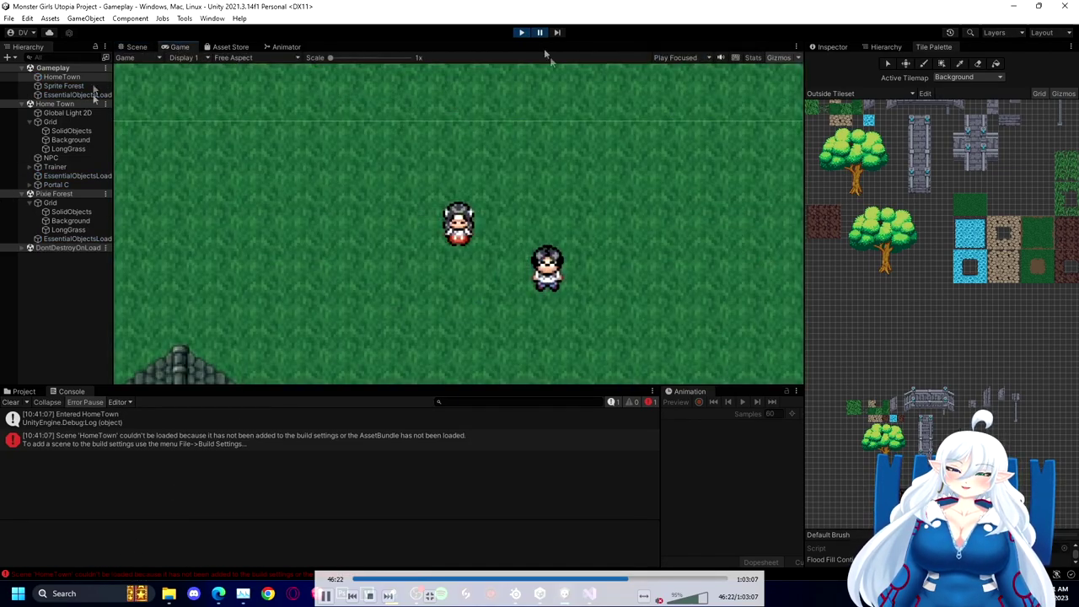
click(521, 32)
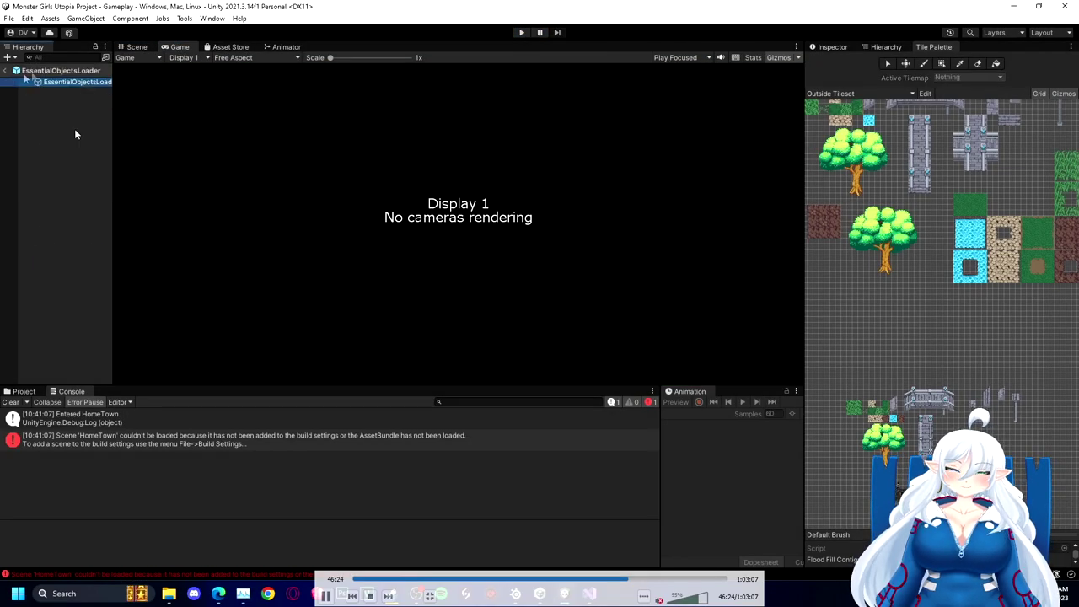
Step: Open the Gameplay scene on its own from the Scenes folder
click(24, 391)
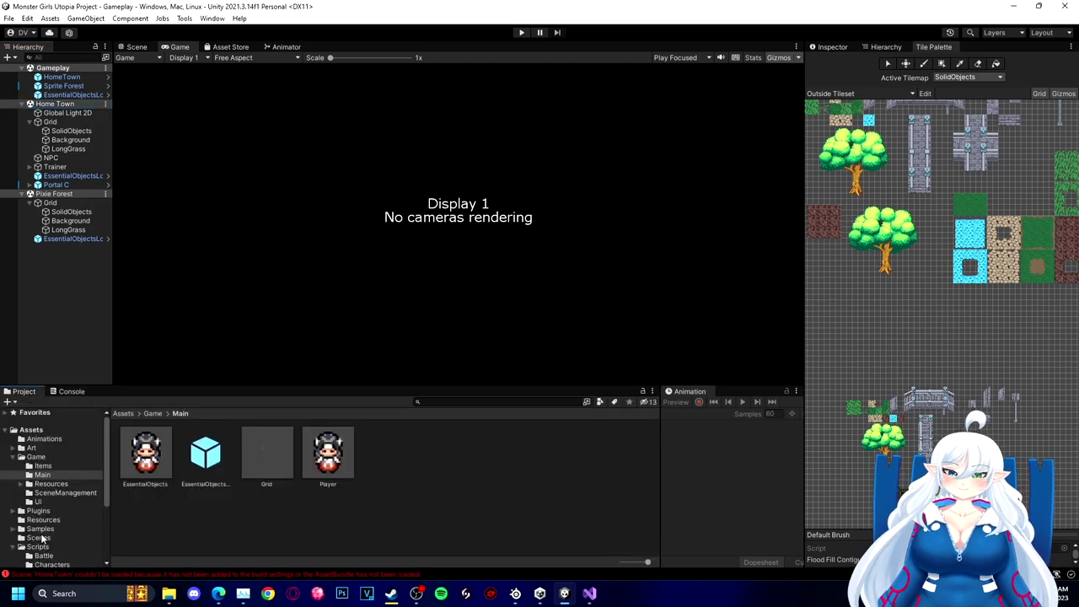
click(38, 537)
double_click(267, 455)
double_click(145, 455)
Step: Test-run the Gameplay scene by itself, stop it, and switch to the SceneDetail script in Visual Studio
key(ctrl+p)
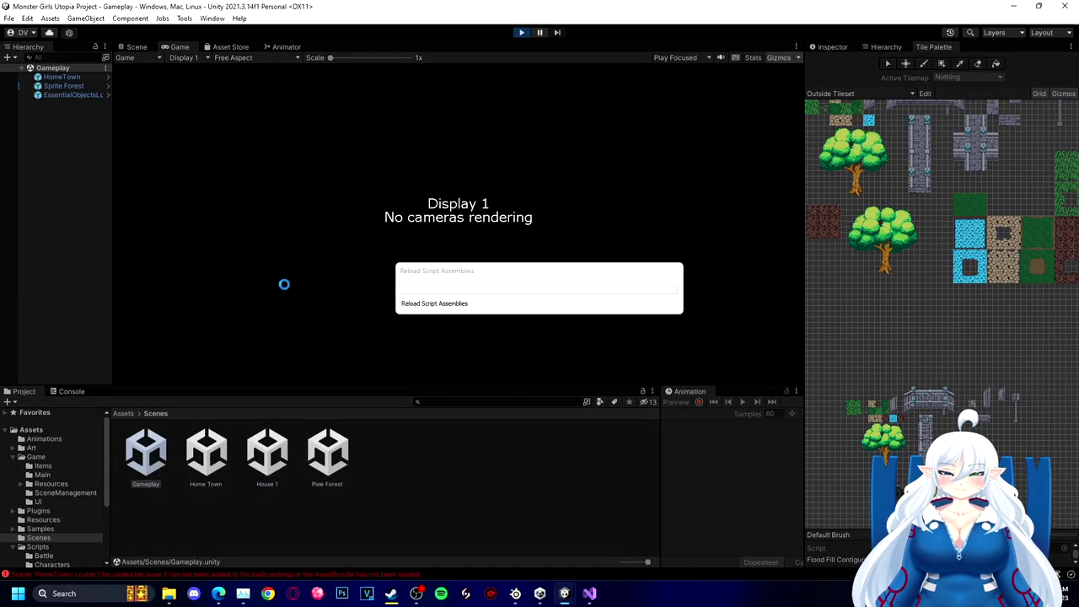
key(ctrl+p)
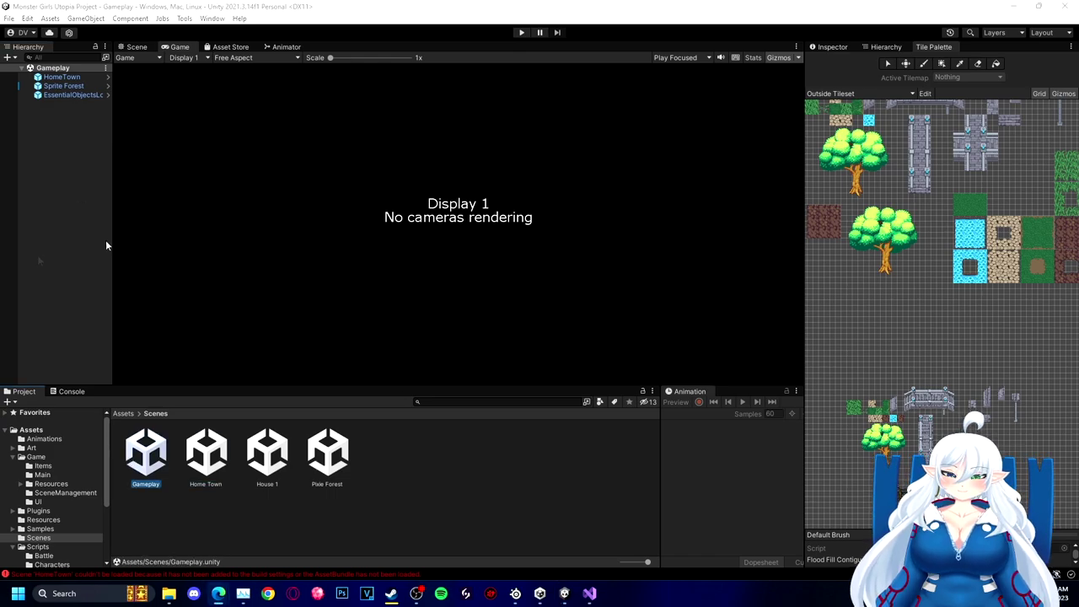
click(136, 46)
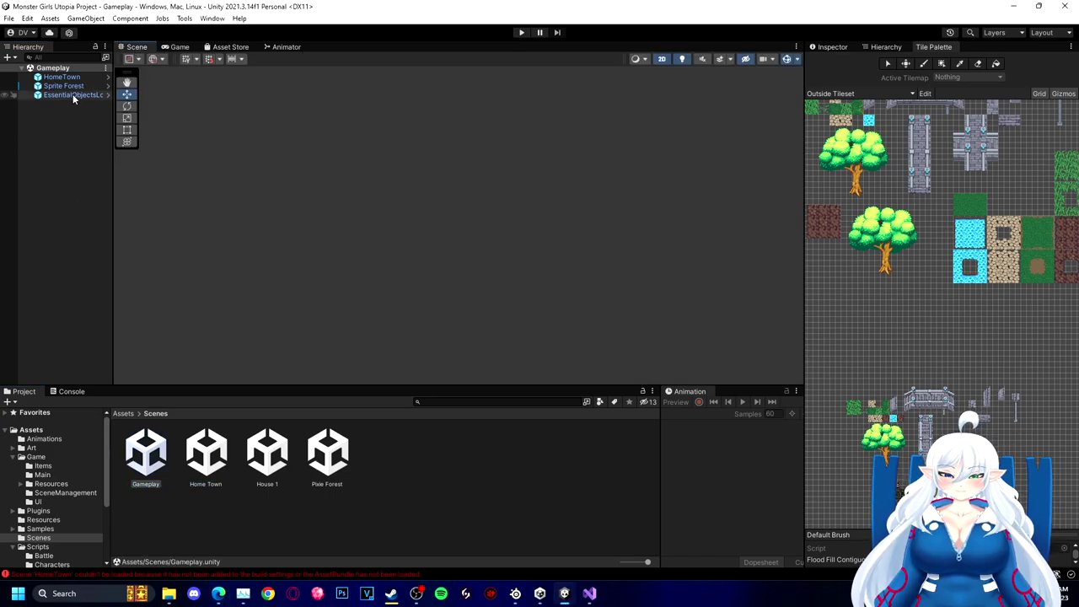
click(589, 593)
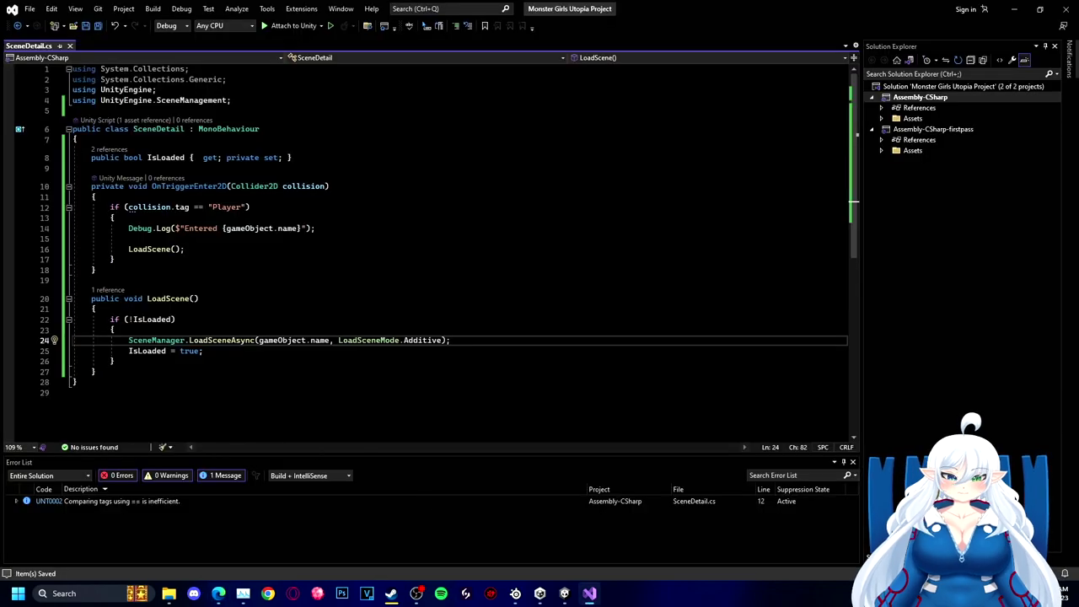
Step: Return to Unity, rename the Home Town scene file as HomeTown, and give the Gameplay scene a short test run
key(alt+Tab)
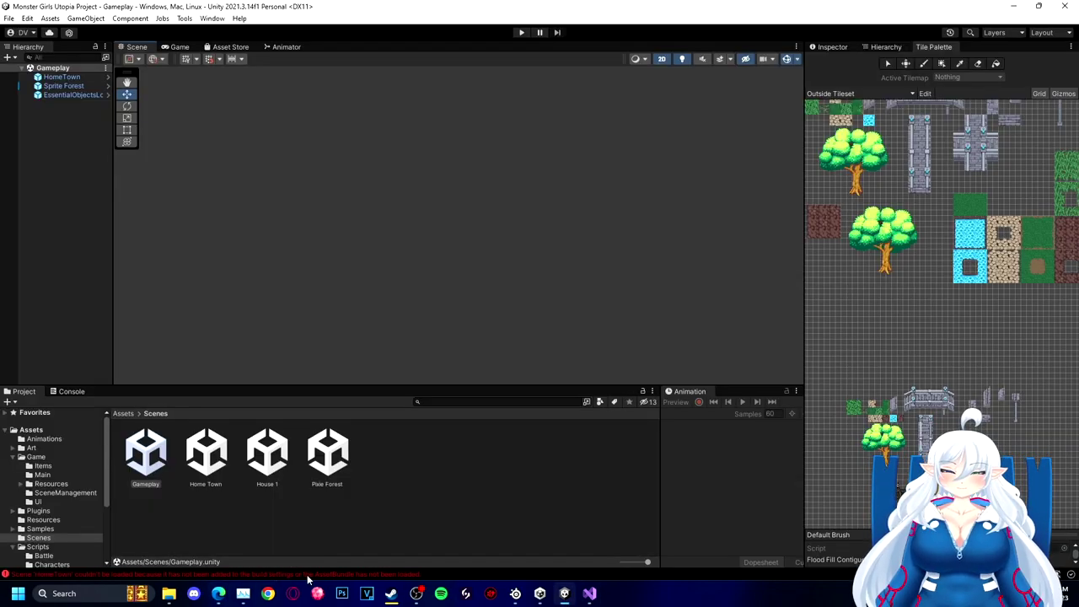
click(207, 485)
click(206, 484)
text(HomeTown)
key(Return)
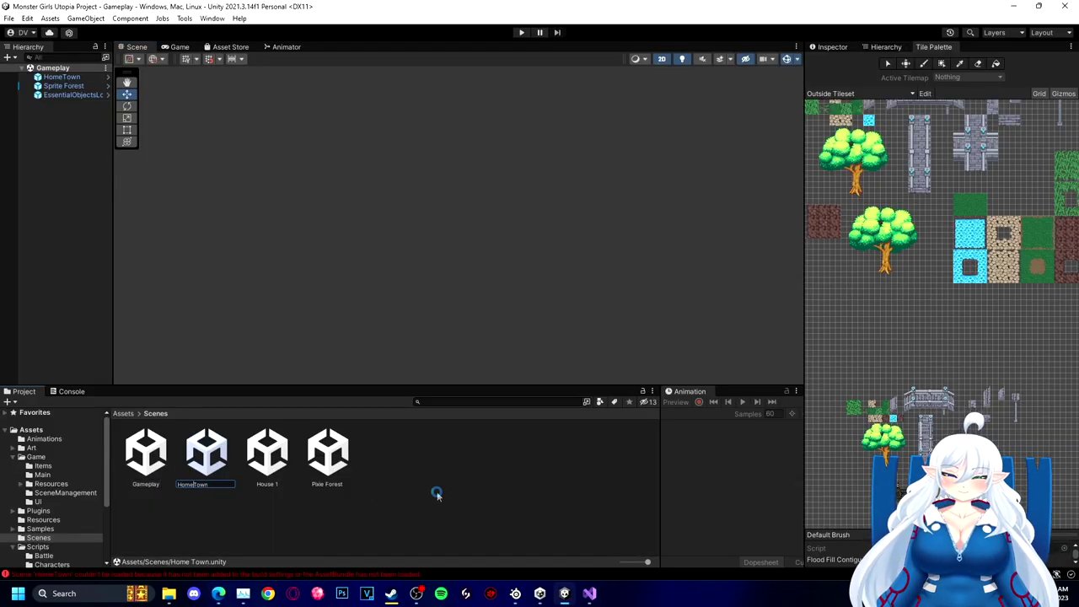
click(521, 33)
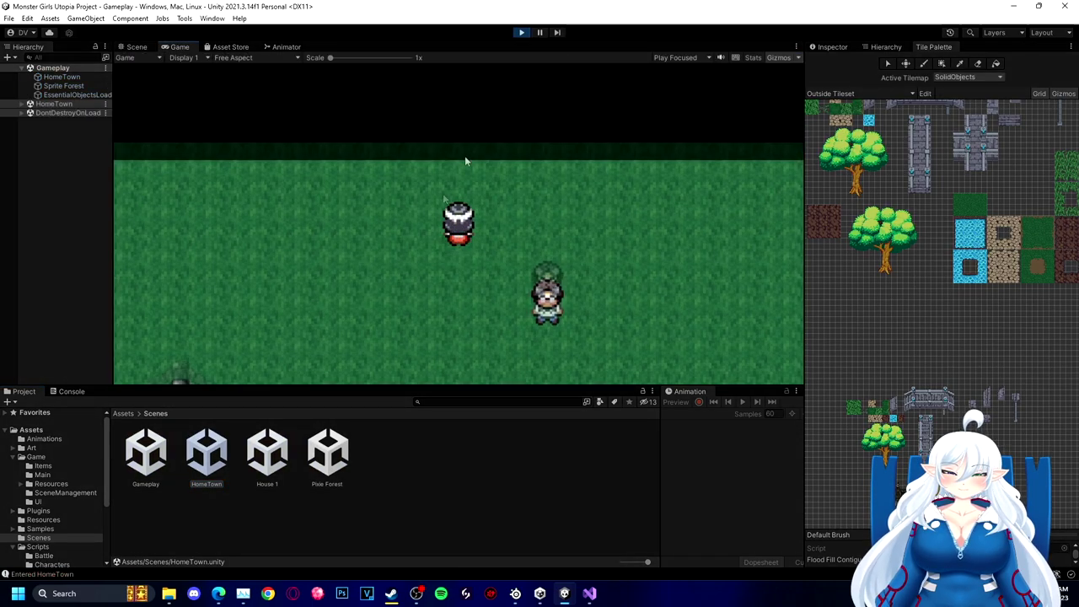
click(521, 32)
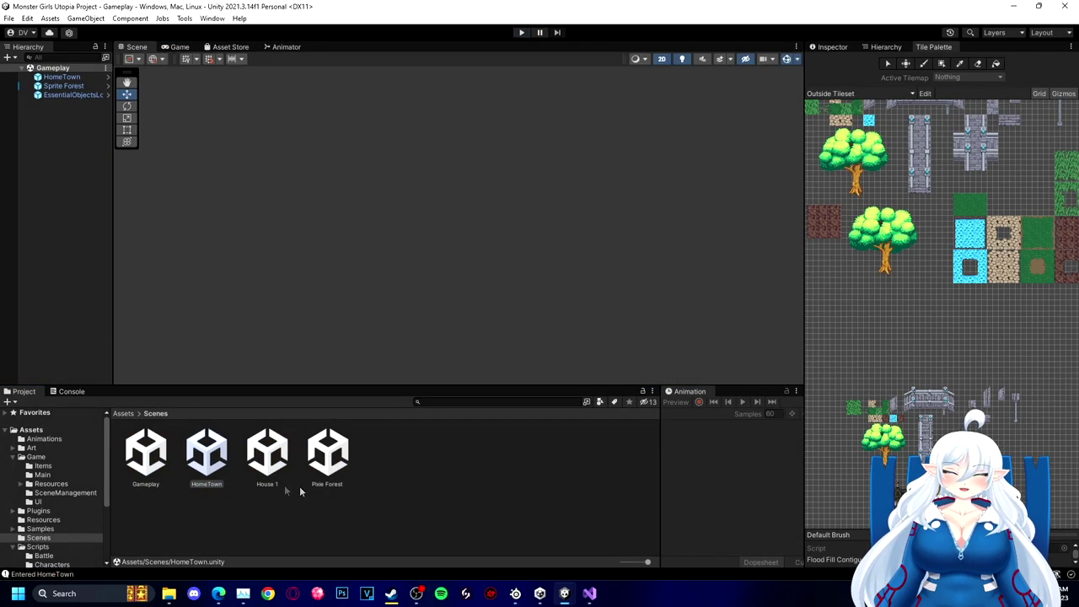
Step: Rename the Sprite Forest trigger object in the Gameplay scene as PixieForest
click(63, 87)
click(63, 87)
click(64, 88)
key(BackSpace)
key(BackSpace)
key(BackSpace)
key(BackSpace)
key(BackSpace)
key(BackSpace)
key(BackSpace)
text(Pixie)
key(Return)
Step: Rename the Pixie Forest scene file as PixieForest and save the Gameplay scene
click(332, 485)
click(322, 485)
text(PixieForest)
key(Return)
key(ctrl+s)
Step: Test-run the game by walking into the PixieForest area, and stop the run
click(521, 33)
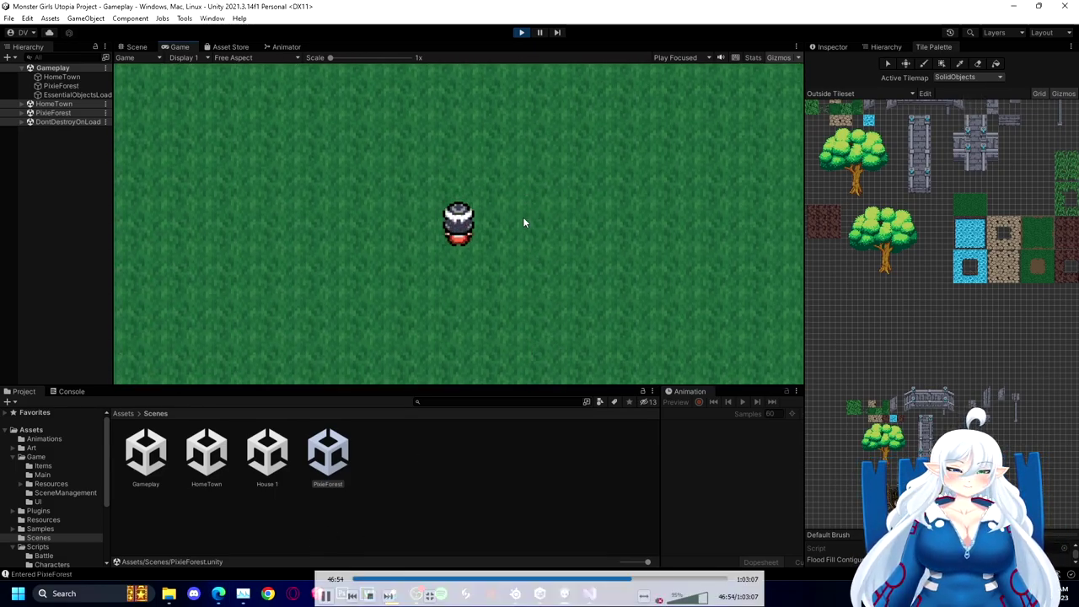
click(542, 35)
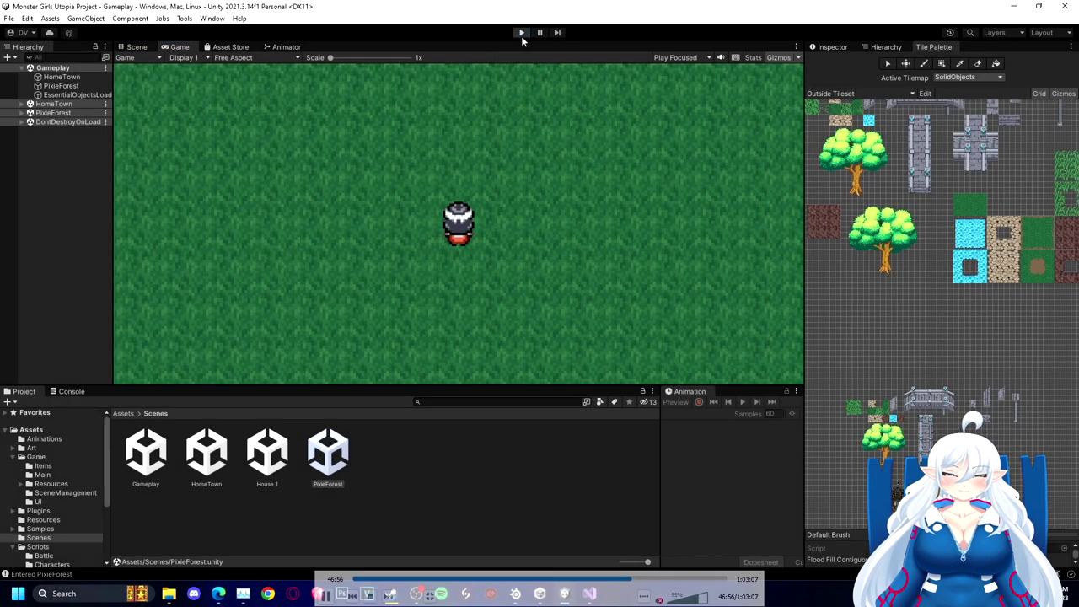
click(521, 32)
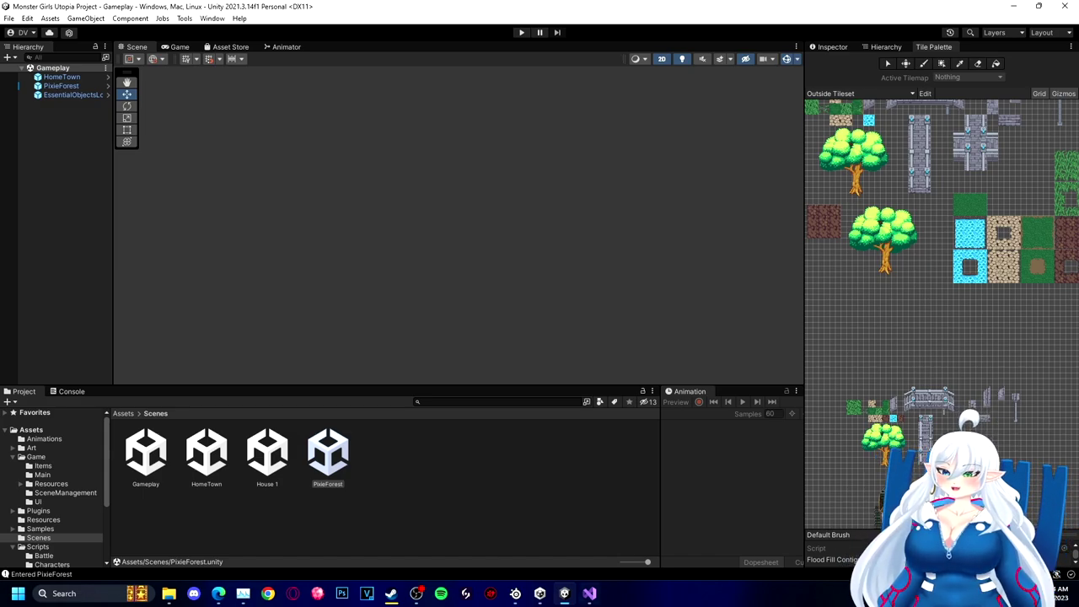
Step: Switch to Visual Studio and expand the tag comparison message to reach its line in SceneDetail.cs
click(592, 593)
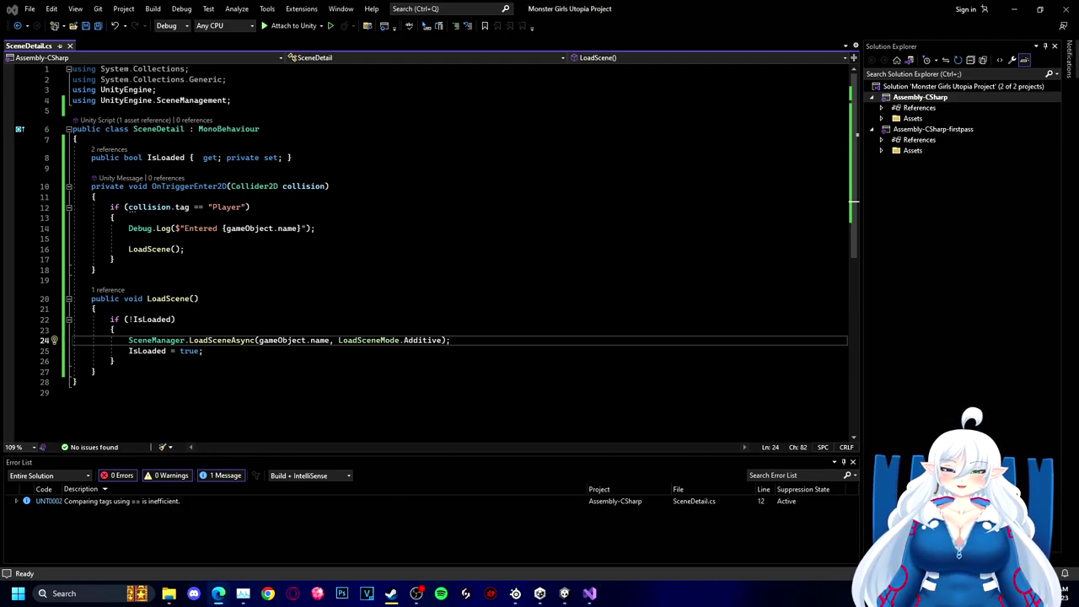
click(16, 500)
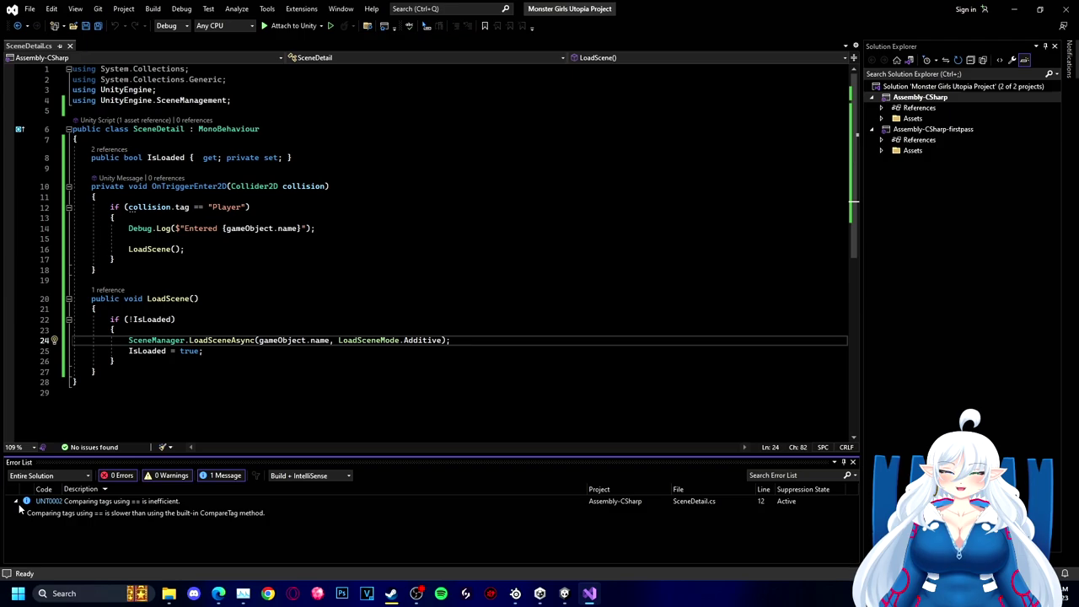
double_click(159, 514)
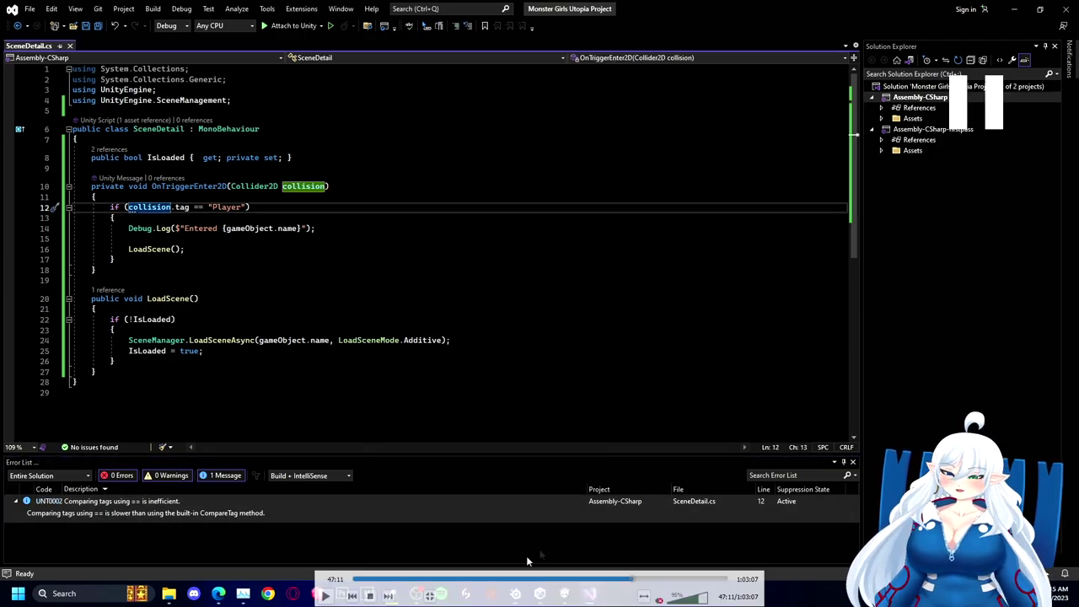
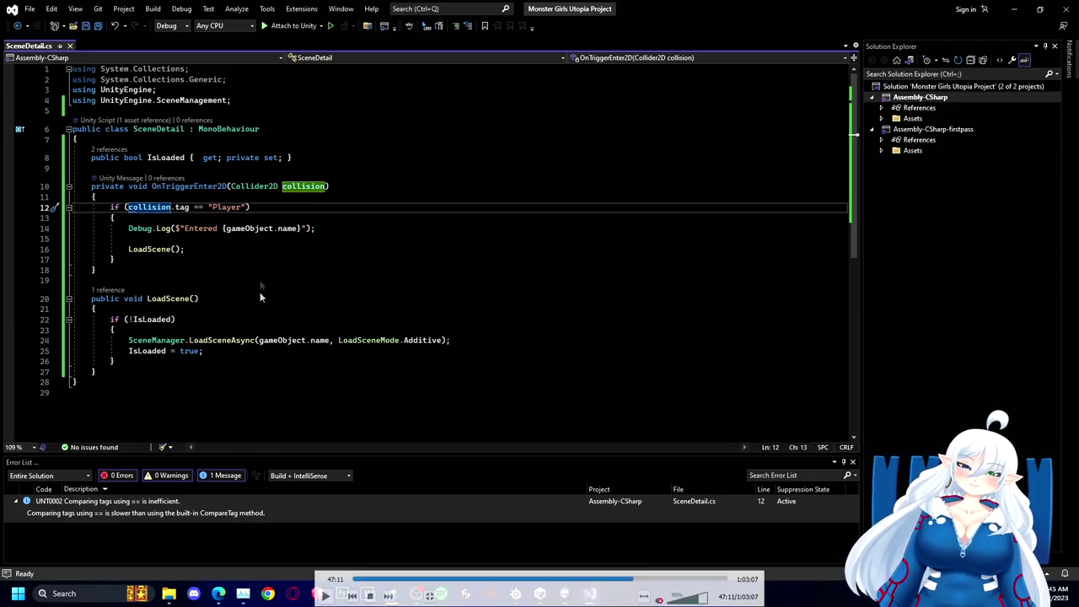
Step: Add a serialized List<SceneDetail> field named connectedScenes above IsLoaded in SceneDetail, and save the script
click(325, 595)
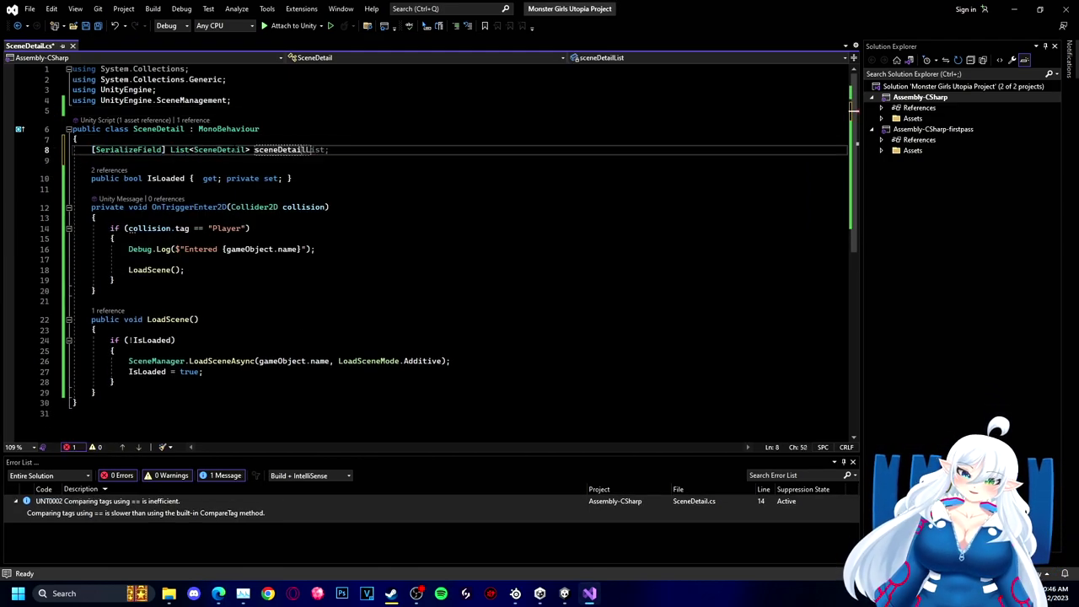
text(connectedScenes;)
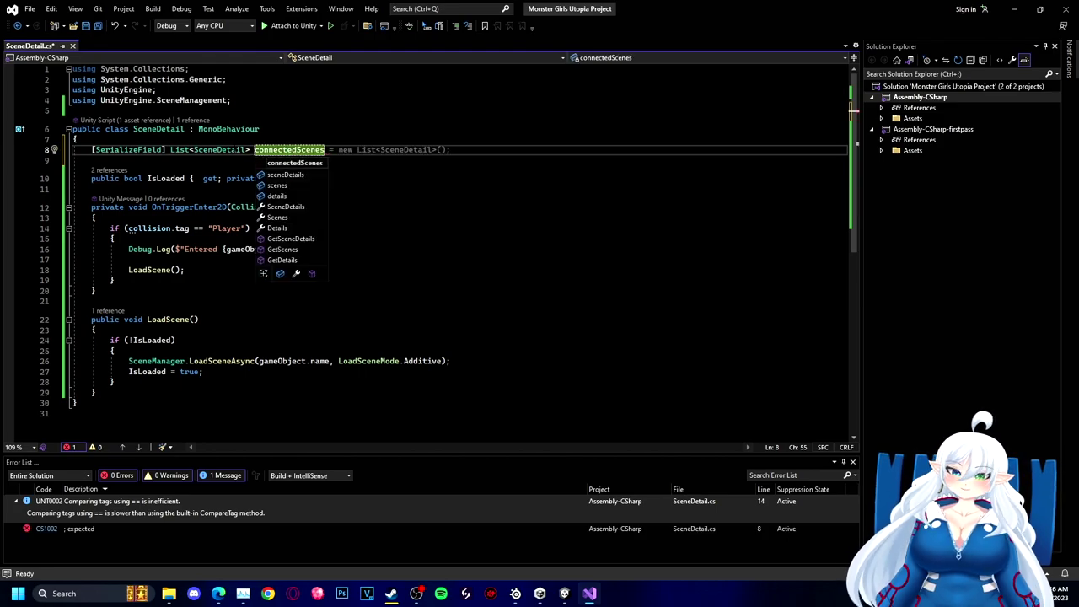
key(ctrl+s)
Step: After the LoadScene() call in OnTriggerEnter2D, add a "Load all connected scenes" comment and a foreach loop running scene.LoadScene() over connectedScenes, then save
click(185, 270)
key(Return)
key(Return)
text(// Load)
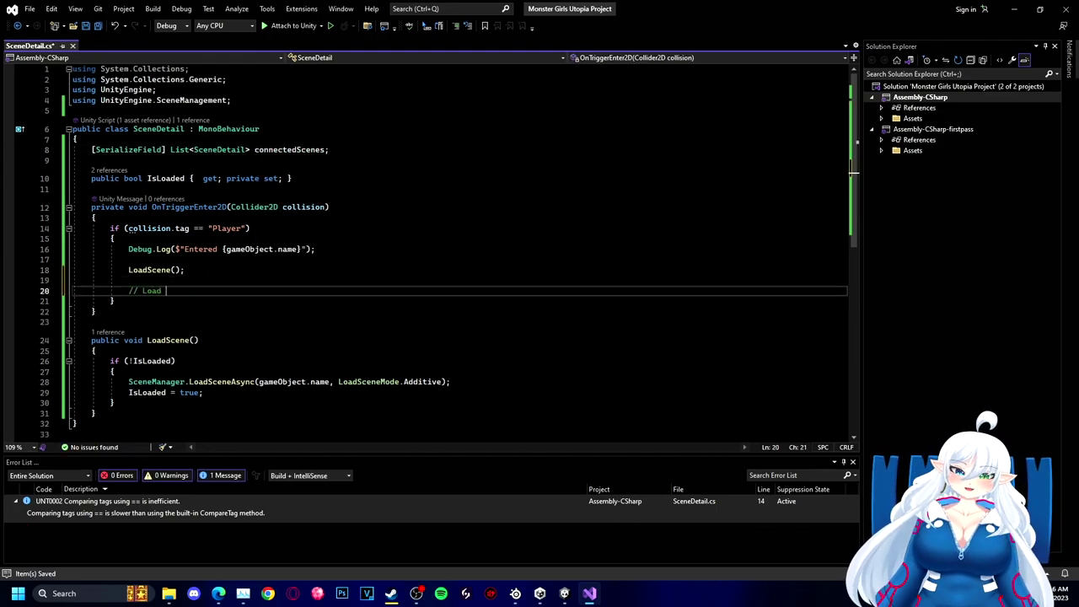
text( all connected scenes)
key(Return)
text(foreach (var scene in connectedScenes))
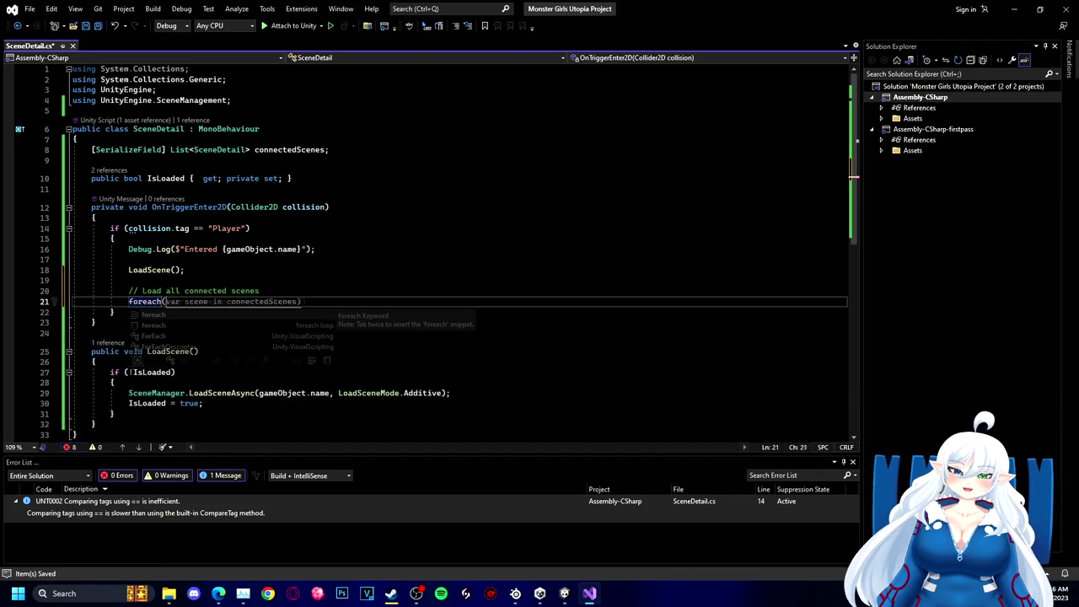
key(Tab)
key(Return)
text({)
key(Return)
text(scene.LoadScene();)
key(ctrl+s)
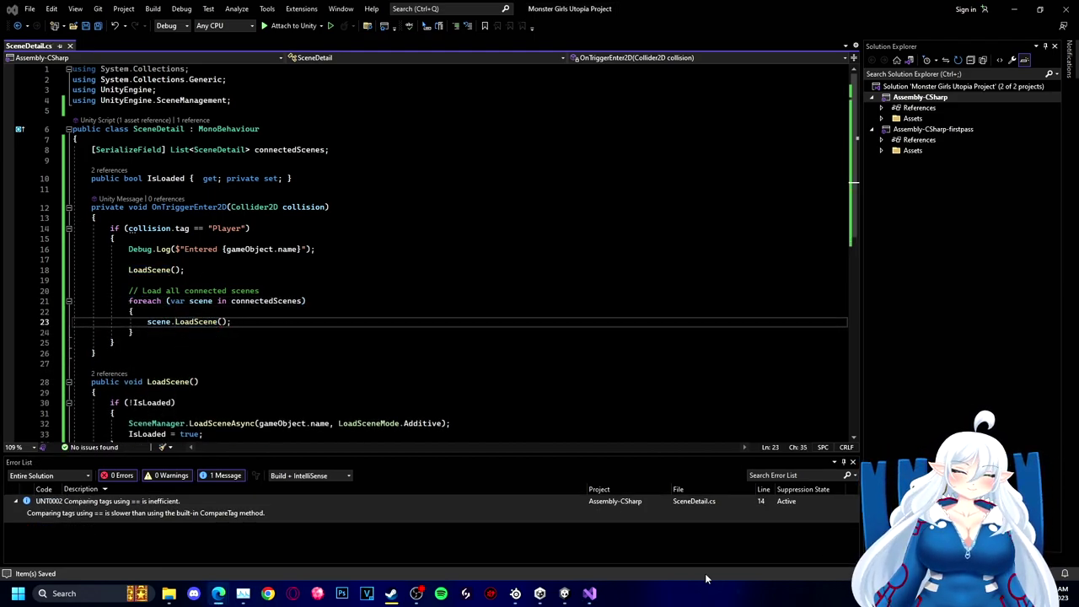
Step: Back in Unity, add PixieForest as a connected scene of the HomeTown trigger
click(563, 594)
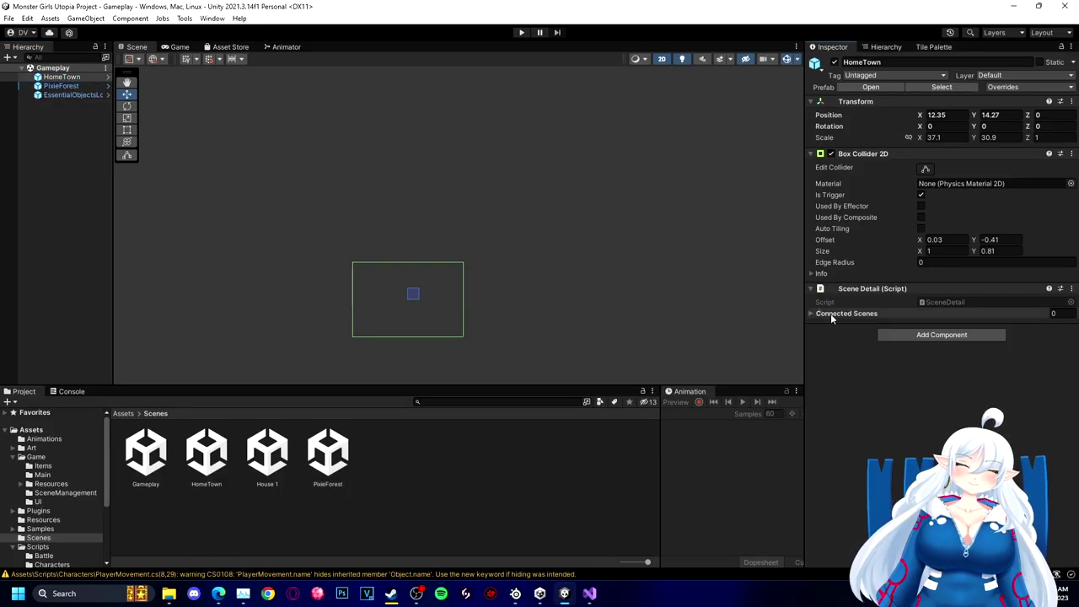
click(831, 315)
click(1046, 340)
click(1066, 328)
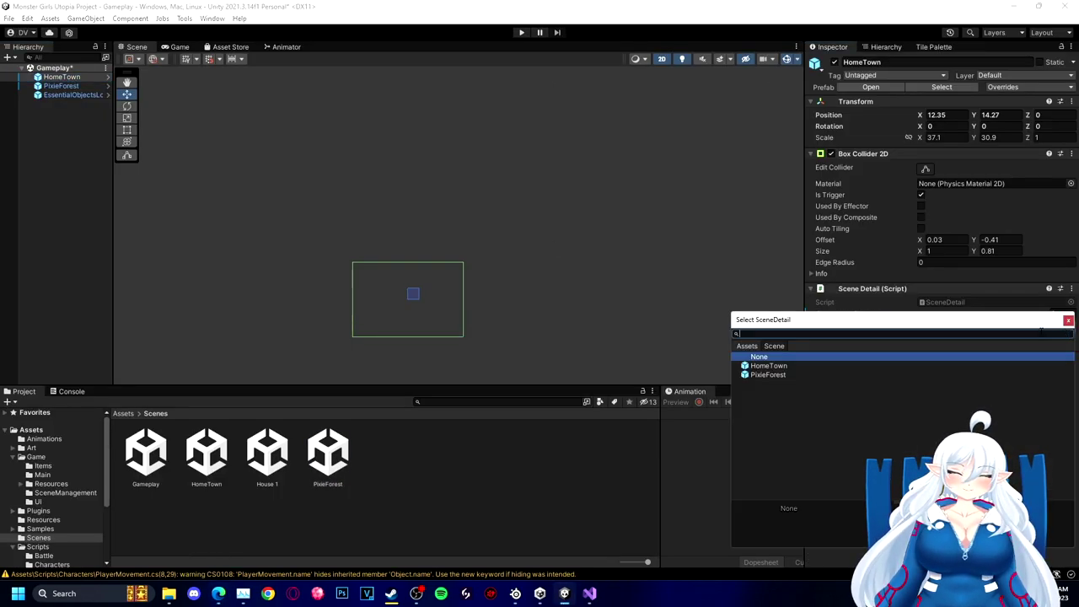
double_click(788, 375)
Step: Add HomeTown as a connected scene of the PixieForest trigger and save the Gameplay scene
click(62, 85)
click(1045, 339)
click(1066, 327)
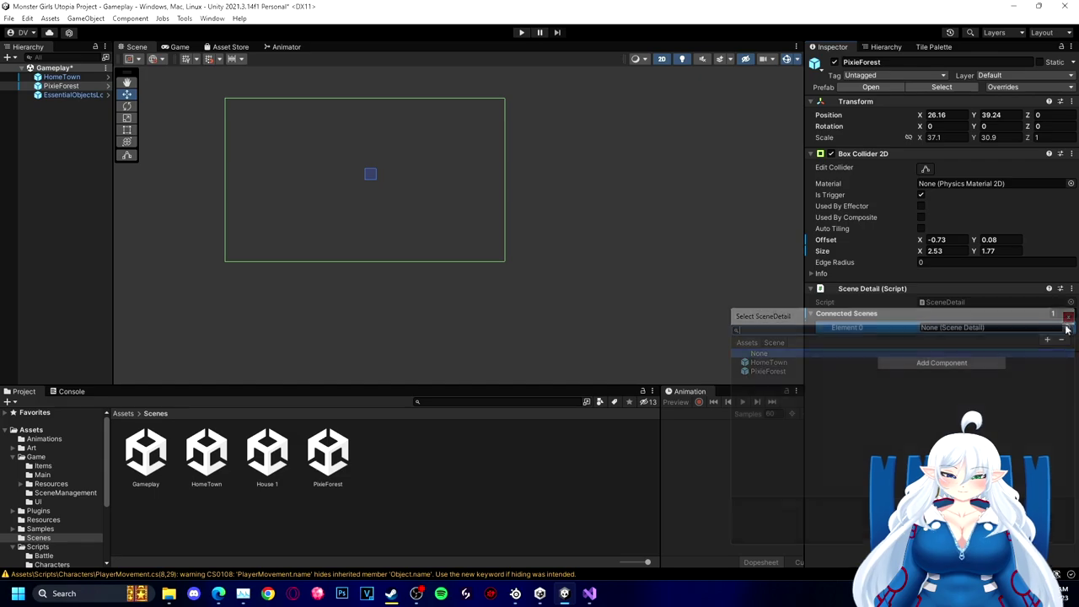
double_click(768, 363)
key(ctrl+s)
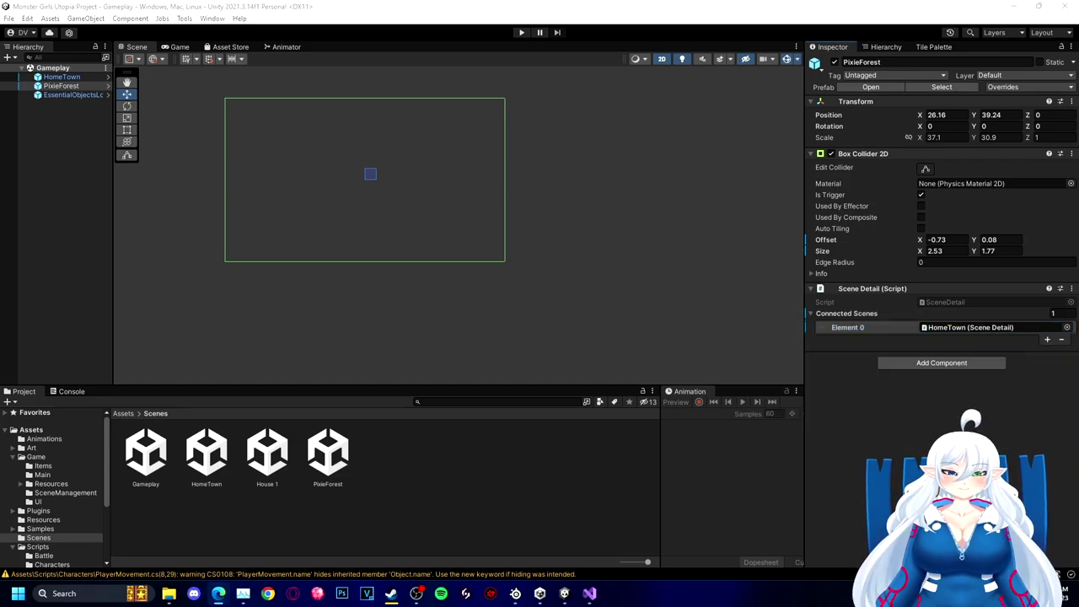
Step: Open the HomeTown and PixieForest scenes additively alongside Gameplay
click(210, 463)
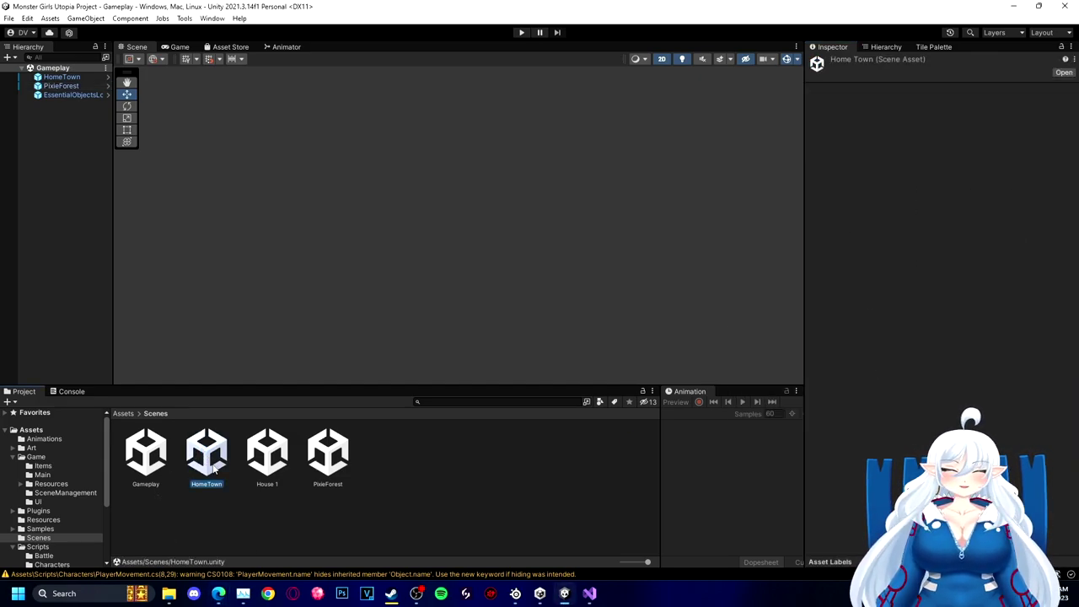
ctrl+click(328, 455)
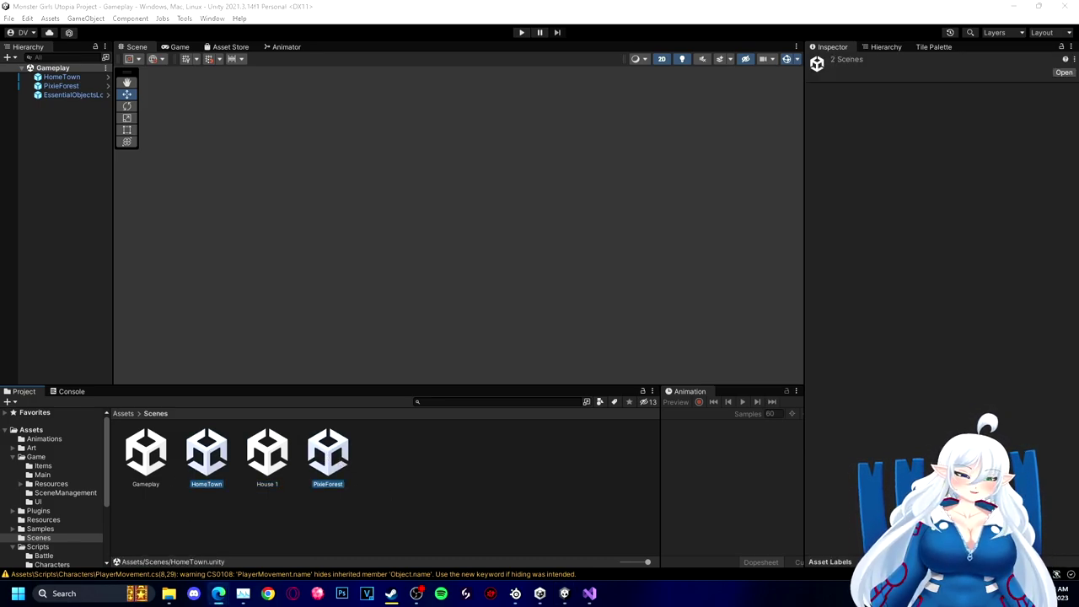
right_click(219, 459)
click(300, 530)
click(208, 458)
right_click(320, 465)
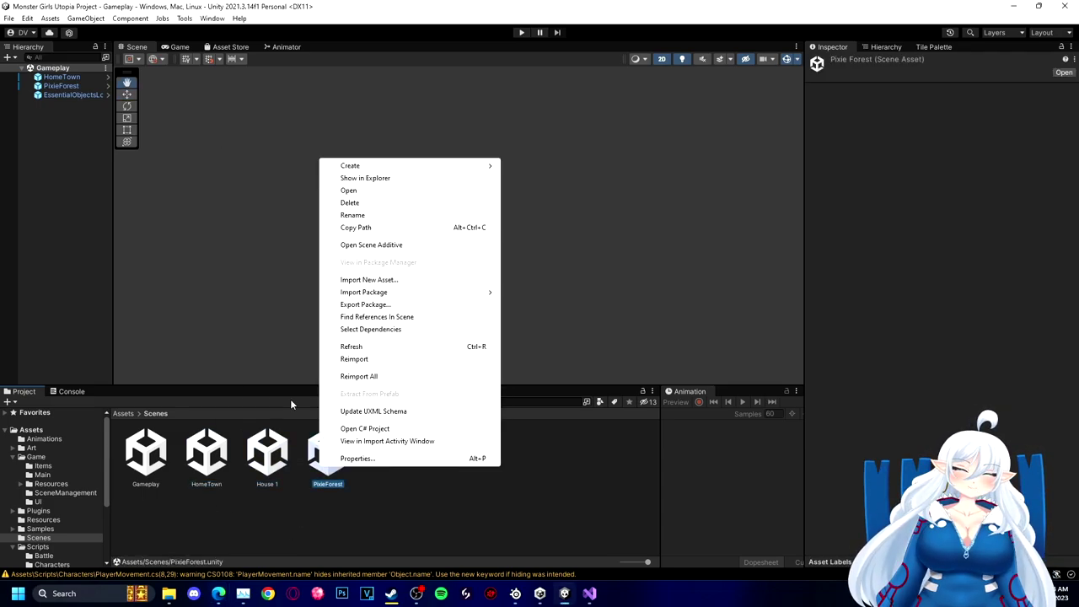
ctrl+click(211, 457)
right_click(325, 452)
click(371, 230)
Step: Duplicate the HomeTown scene file and rename the copy as Town2, keeping the original's name
right_click(212, 467)
click(211, 465)
key(ctrl+d)
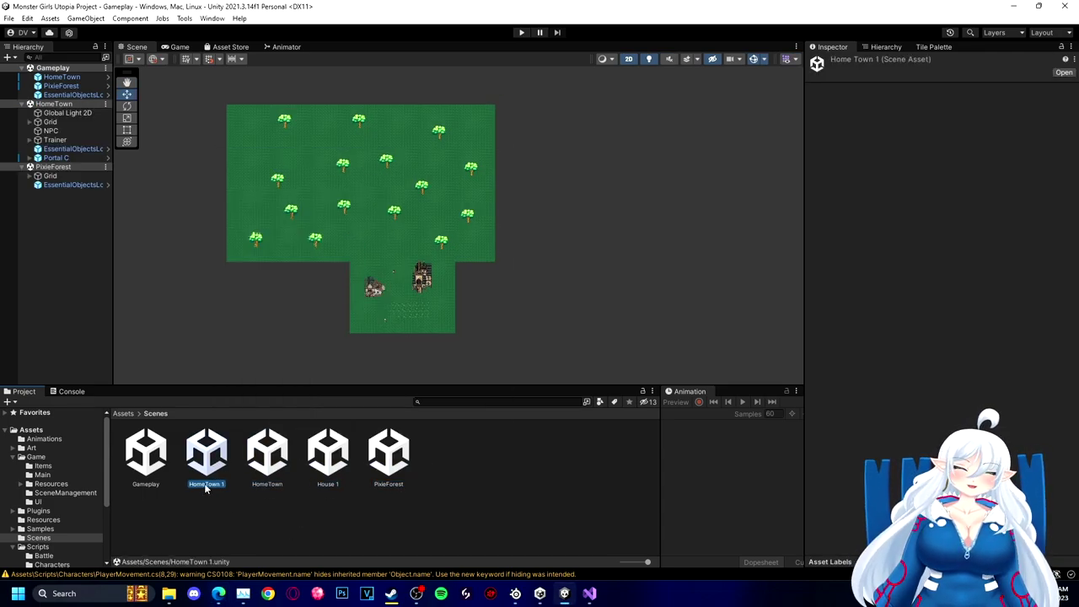
click(206, 485)
click(216, 484)
key(BackSpace)
key(Return)
click(266, 485)
key(Home)
key(Delete)
key(Delete)
key(Delete)
key(Delete)
key(Return)
Step: Collapse the HomeTown and PixieForest hierarchies and open the Town2 scene additively
scroll(405, 312, up, 10)
click(427, 256)
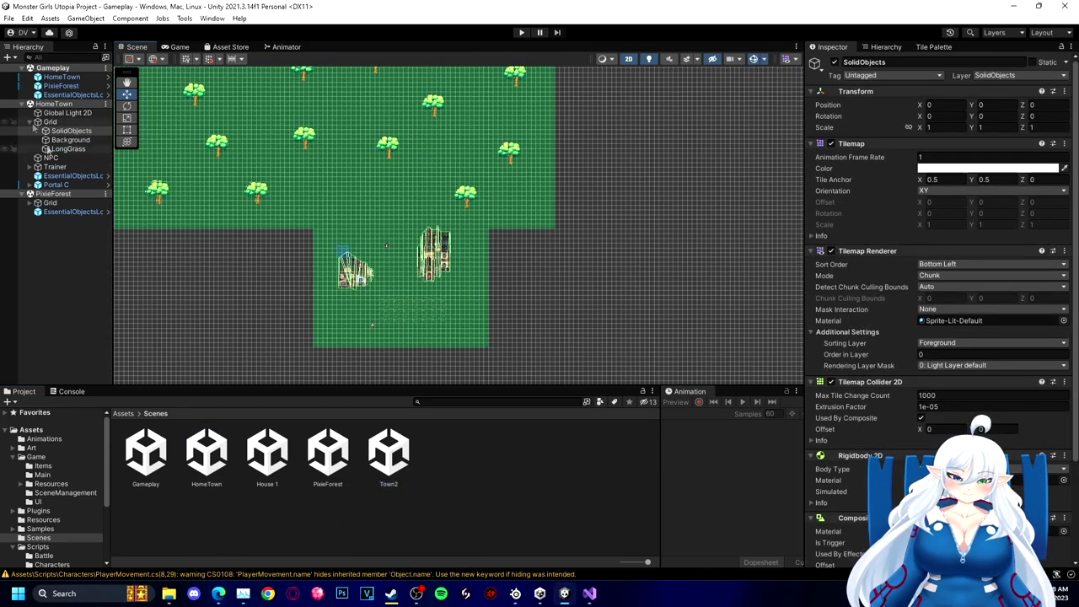
click(22, 103)
click(25, 113)
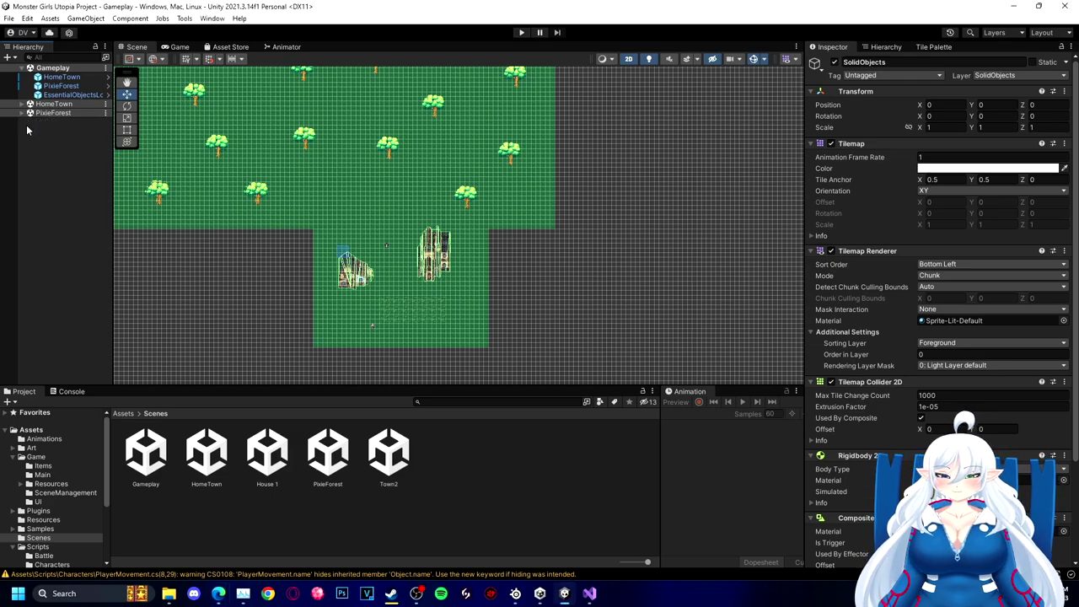
right_click(399, 461)
click(438, 236)
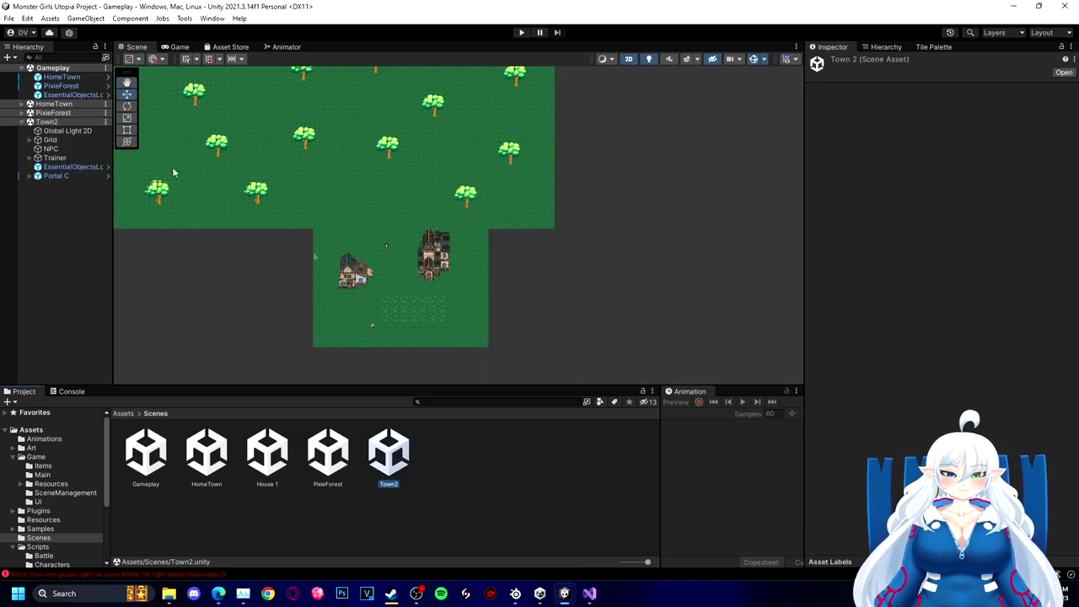
Step: Inspect the global light error and look over the overlapping town maps in the scene view
click(74, 123)
scroll(185, 231, up, 6)
double_click(131, 573)
click(564, 591)
middle_drag(211, 287, 337, 292)
click(32, 391)
scroll(480, 266, up, 4)
middle_drag(487, 270, 361, 183)
scroll(399, 160, down, 9)
middle_drag(399, 139, 473, 158)
Step: Delete the Global Light 2D from the Town2 scene and check the logged light errors
click(75, 123)
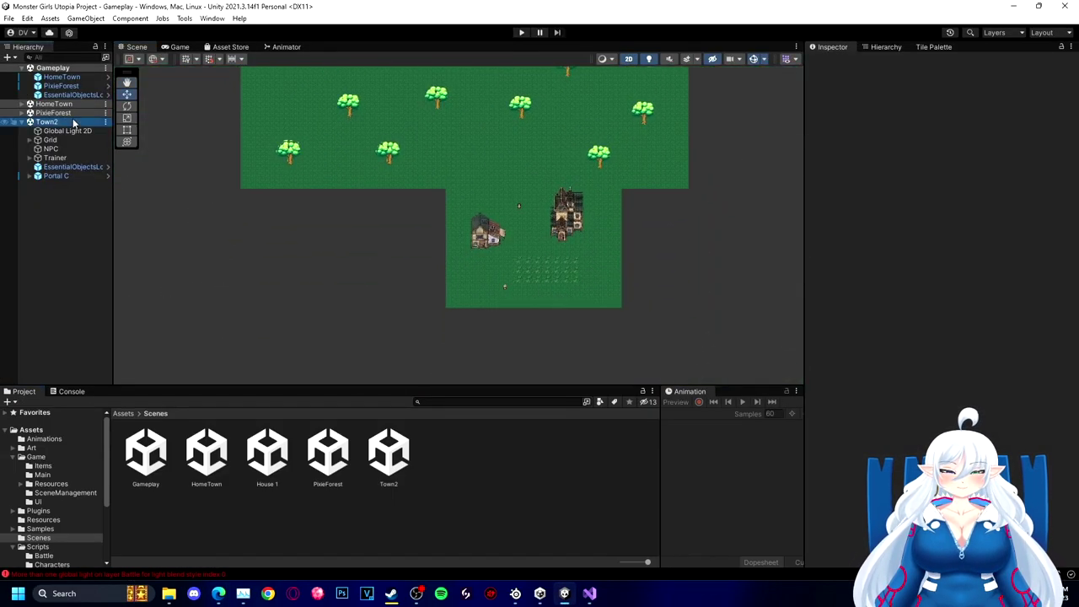
click(65, 133)
click(29, 105)
click(22, 105)
click(62, 113)
click(74, 213)
key(Delete)
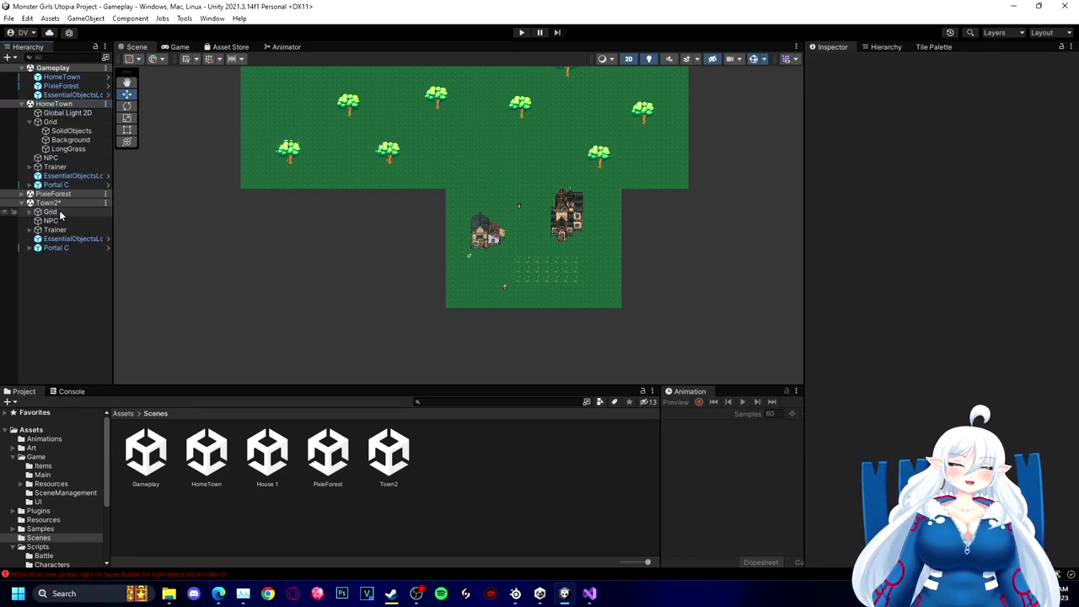
click(139, 573)
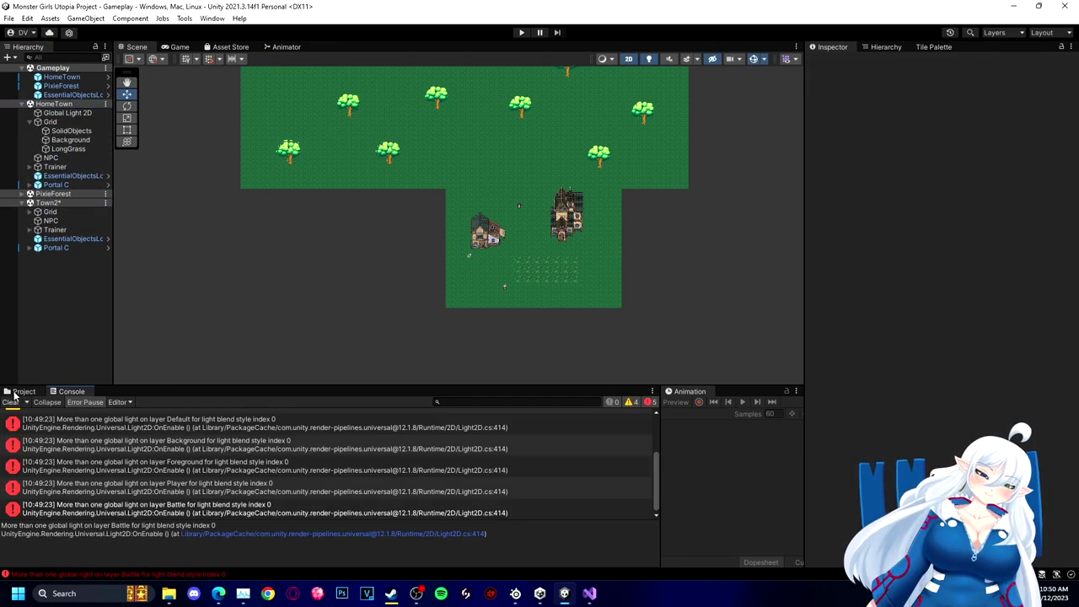
click(25, 392)
Step: Try moving the Town2 Grid beside the forest map, to about X -79.7, Y 25
click(456, 245)
click(46, 203)
double_click(51, 211)
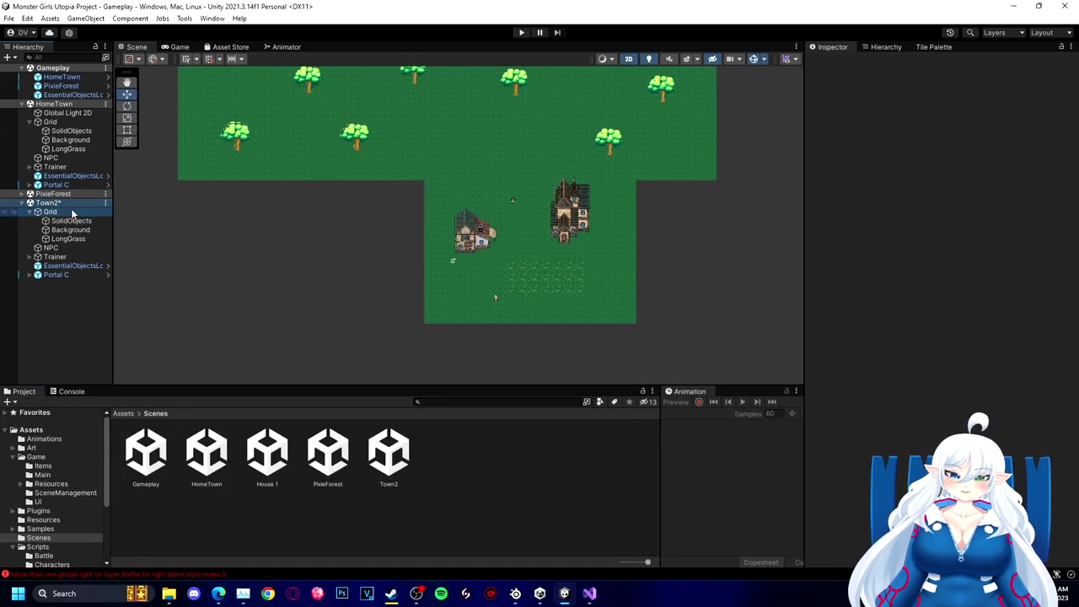
drag(439, 222, 261, 240)
click(218, 593)
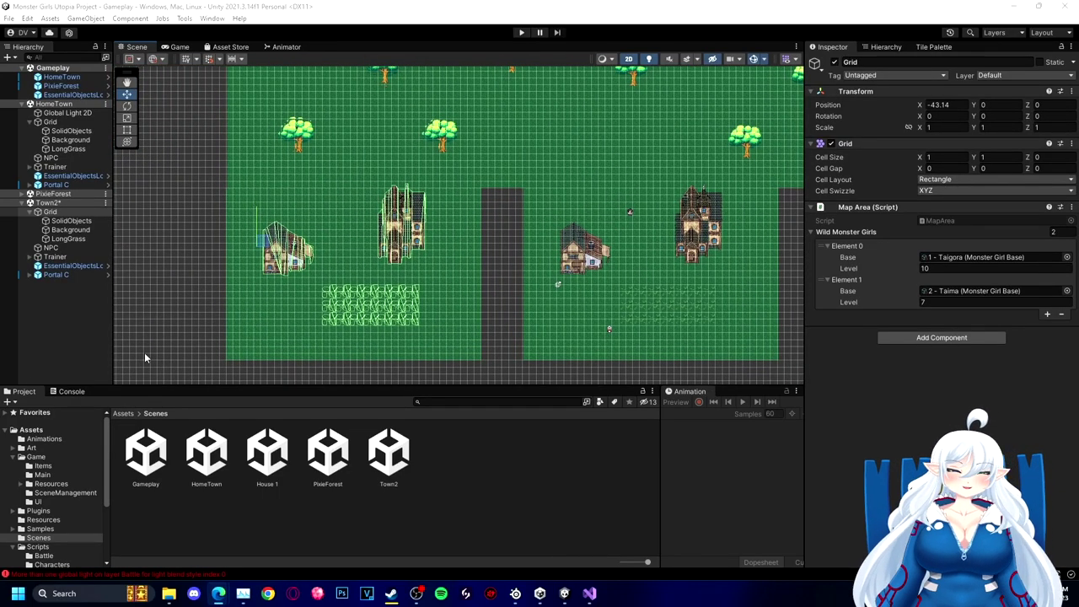
scroll(301, 265, down, 6)
click(202, 245)
click(52, 213)
drag(278, 249, 109, 133)
middle_drag(209, 214, 295, 250)
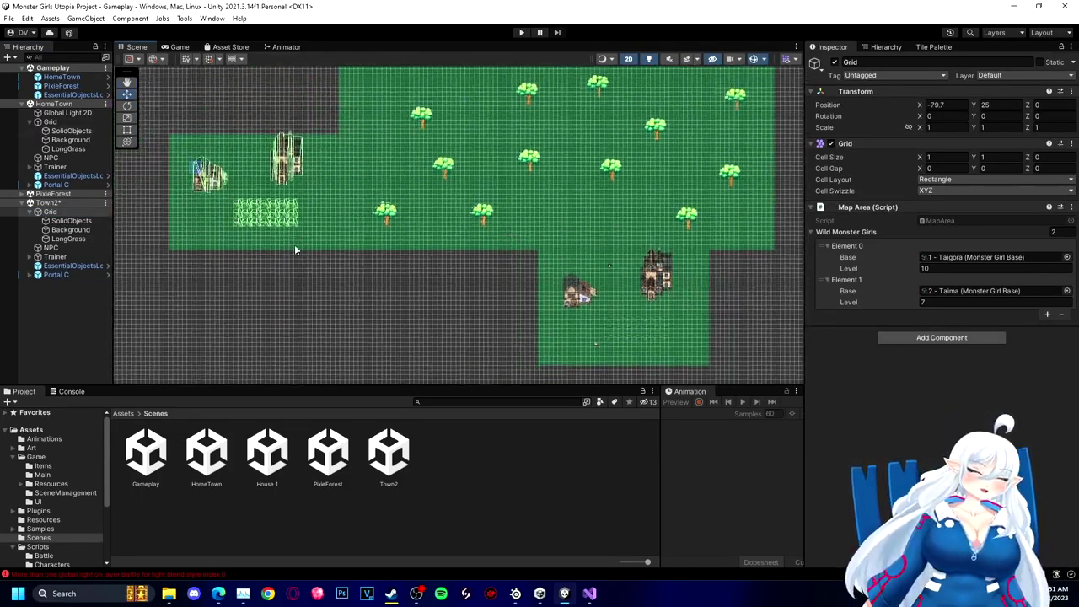
Step: Check how the moved Town2 map meets the forest edge and undo the Grid moves
scroll(294, 245, up, 8)
scroll(285, 216, down, 4)
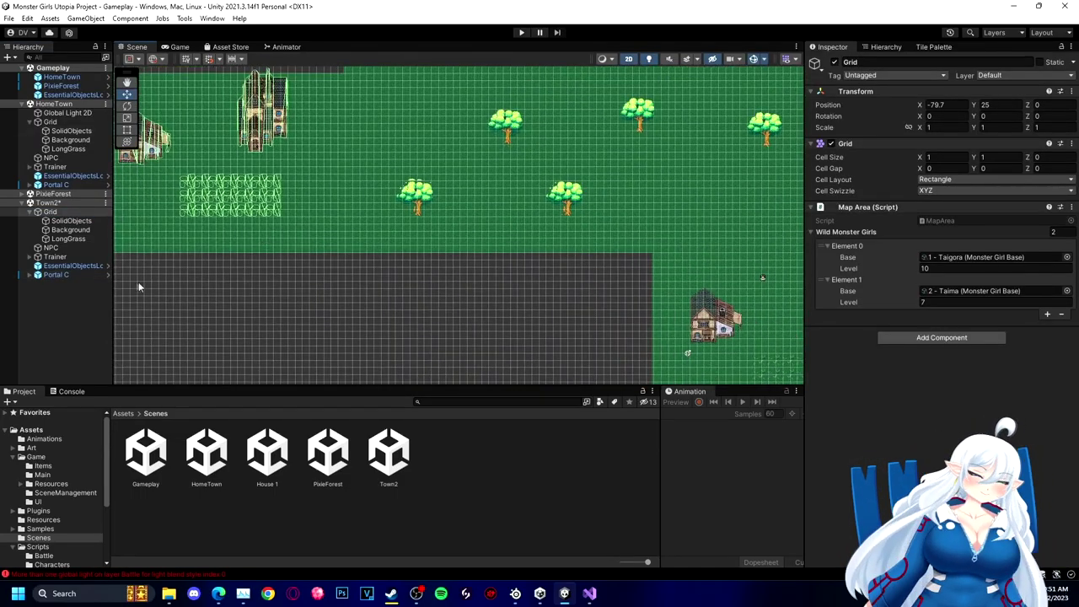
middle_drag(510, 314, 338, 262)
key(ctrl+z)
key(ctrl+z)
key(ctrl+z)
key(ctrl+z)
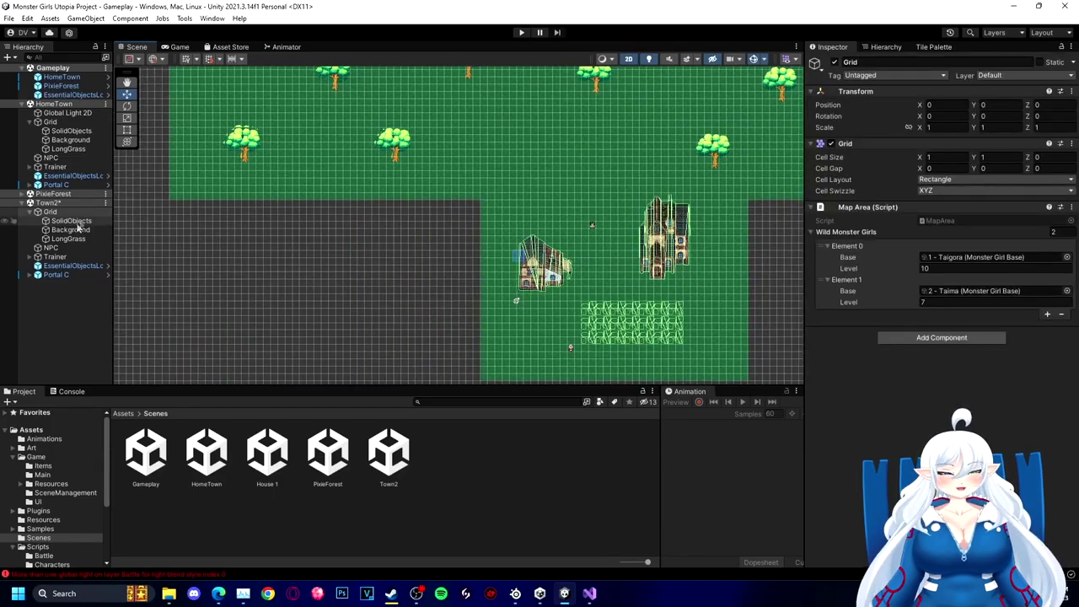
Step: Move all Town2 objects, from Grid through Portal C, together to the forest map's lower-left edge and save the scene
click(52, 212)
shift+click(54, 247)
shift+click(63, 278)
middle_drag(404, 227, 604, 279)
drag(718, 310, 143, 130)
middle_drag(324, 278, 376, 275)
click(405, 287)
middle_drag(414, 288, 255, 258)
click(22, 203)
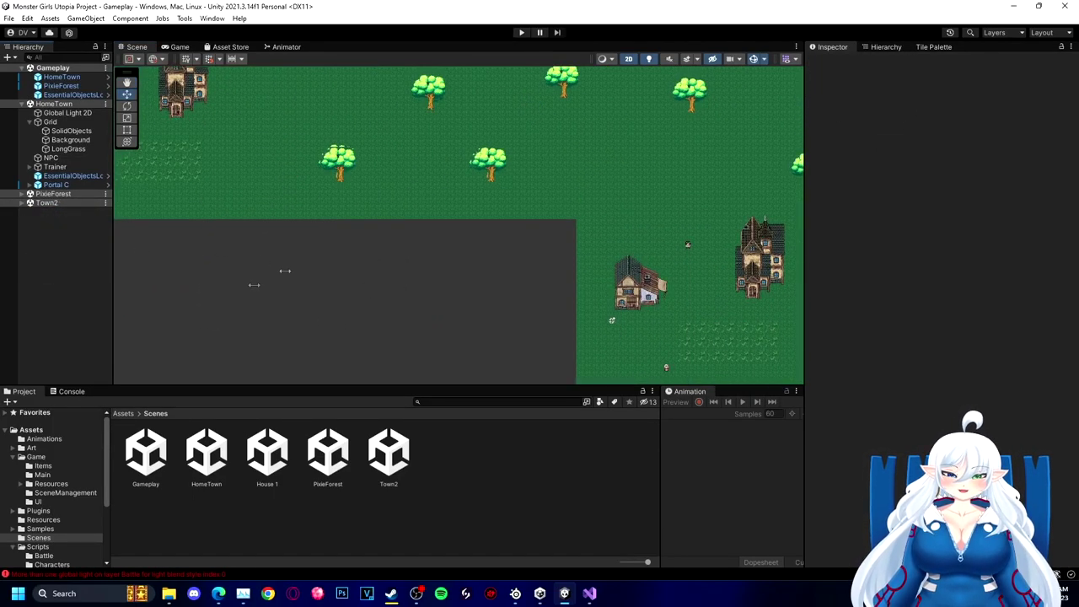
click(21, 104)
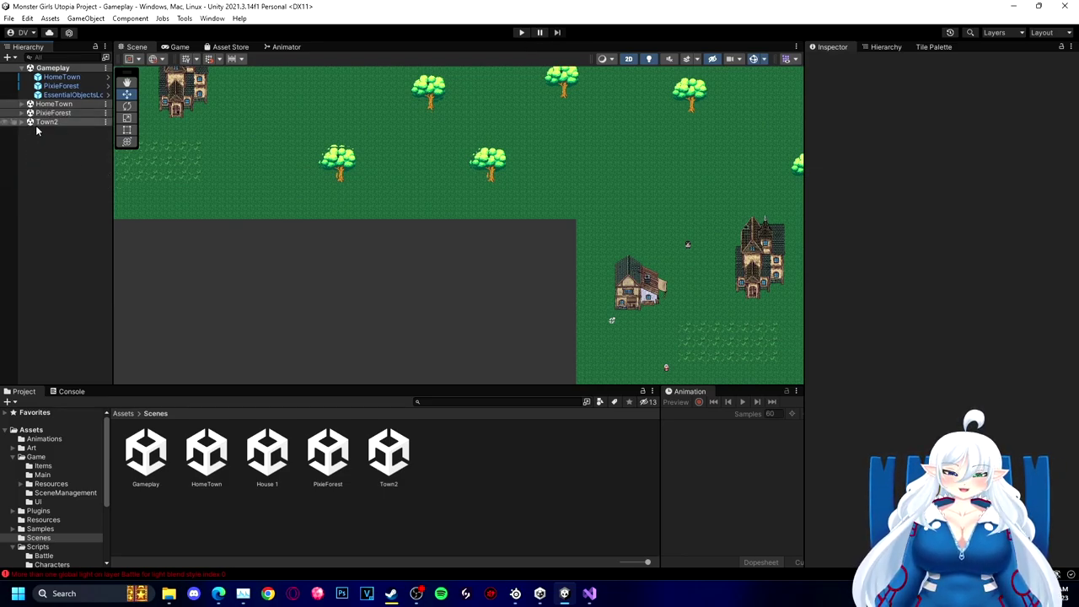
Step: Delete the NPC and the Trainer standing on the relocated Town2 map
middle_drag(125, 195, 252, 276)
click(219, 268)
shift+click(239, 145)
key(Delete)
click(22, 122)
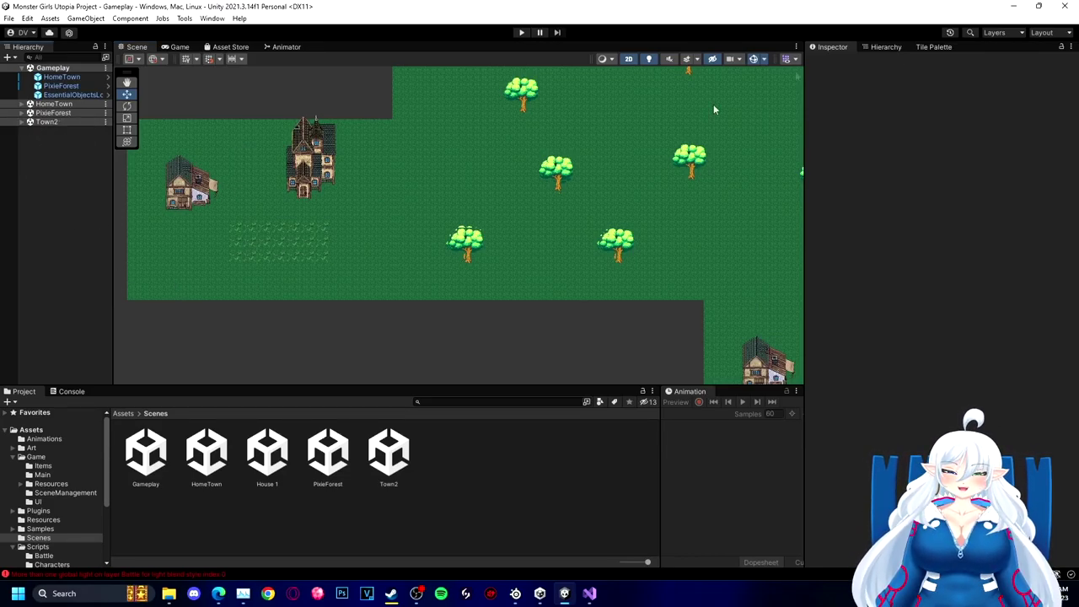
Step: Paint a reddish-brown ground patch from the Outside Tileset between Town2's two houses on the Background tilemap
click(932, 46)
scroll(900, 369, up, 4)
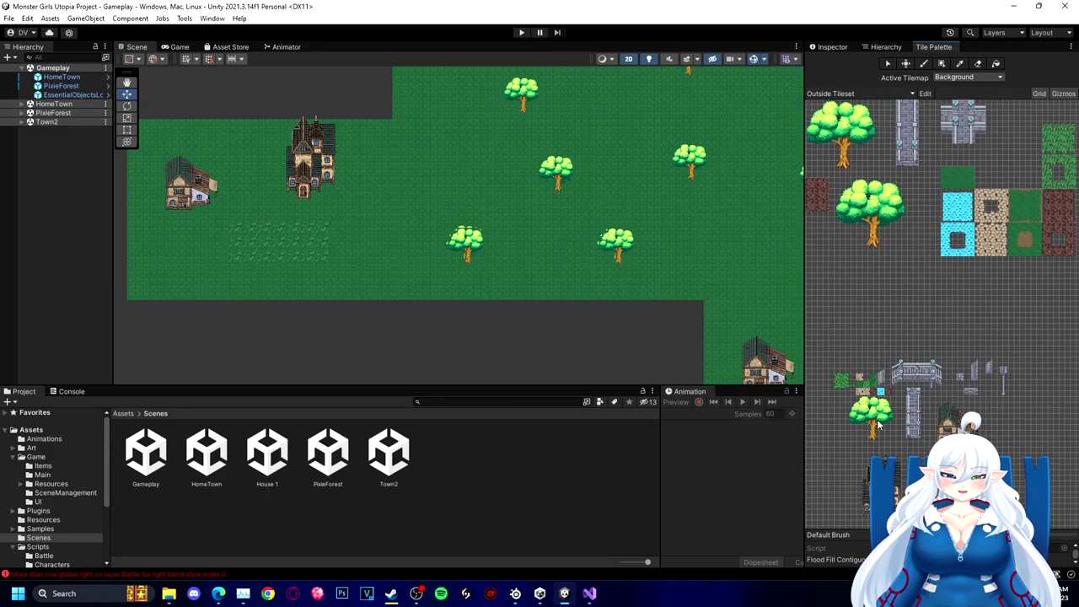
click(872, 396)
middle_drag(827, 108, 869, 290)
click(868, 277)
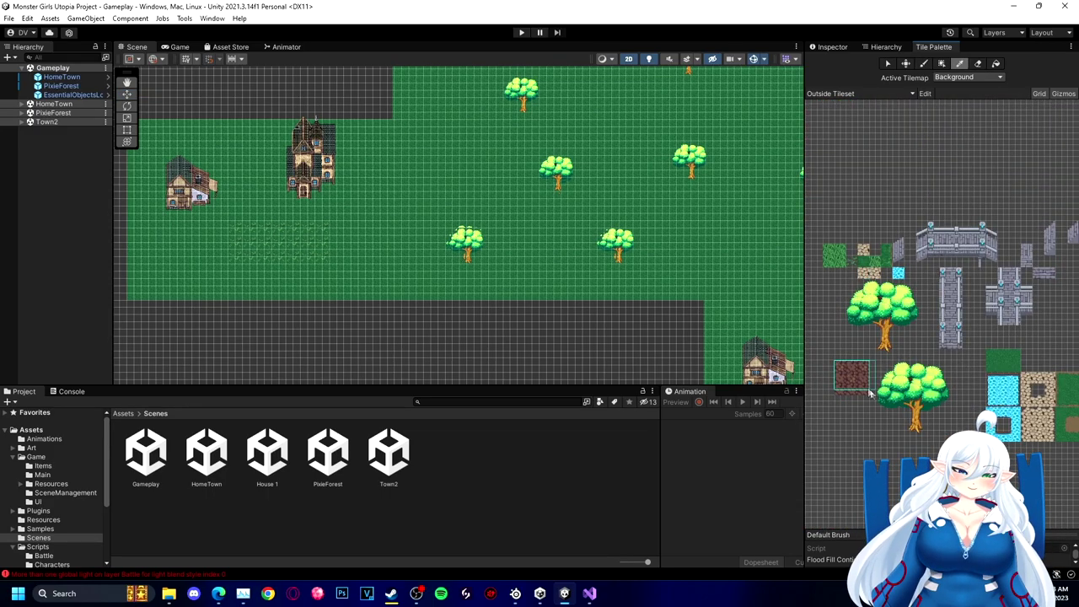
drag(867, 389, 866, 393)
middle_drag(280, 193, 401, 265)
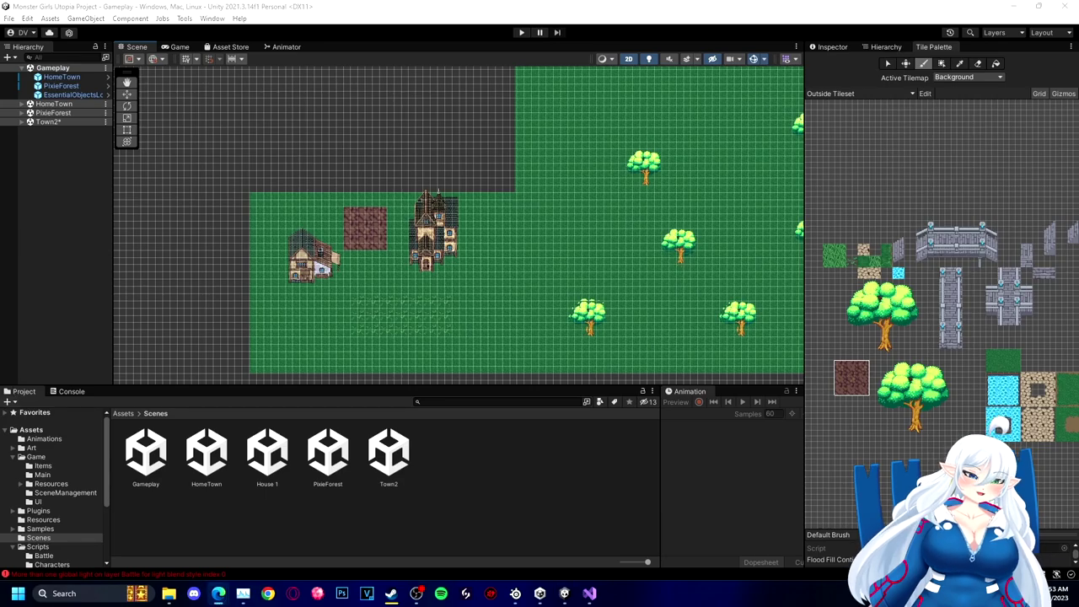
Step: Duplicate the HomeTown trigger object in the Gameplay scene and name the copy Town2
click(65, 87)
click(64, 78)
key(ctrl+d)
scroll(531, 334, down, 5)
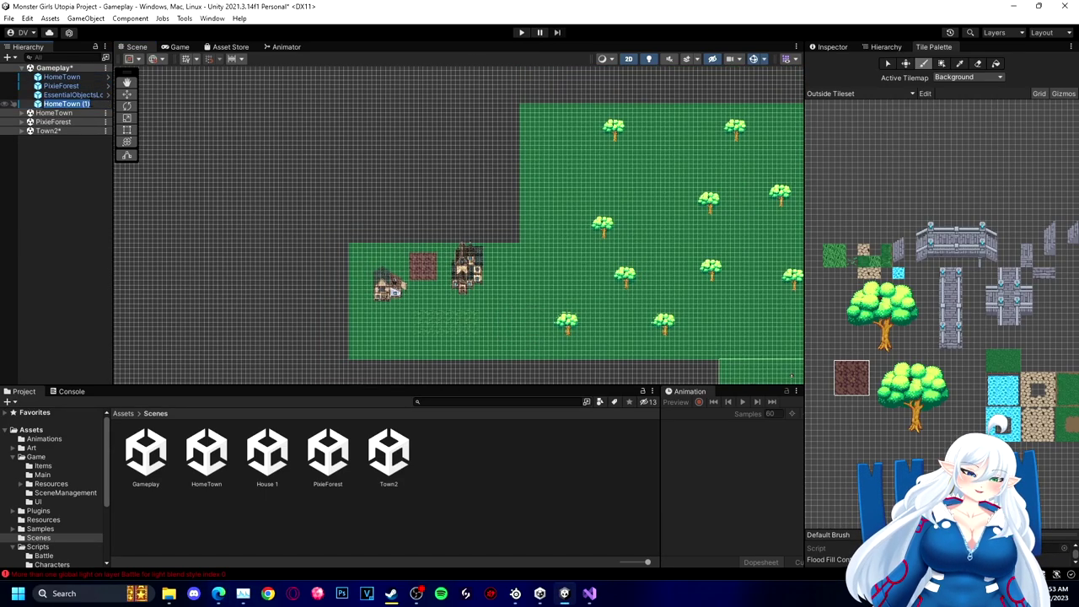
Step: Move the Town2 trigger over the new town map west of the forest and save the scenes
middle_drag(413, 235, 329, 152)
click(131, 95)
click(832, 48)
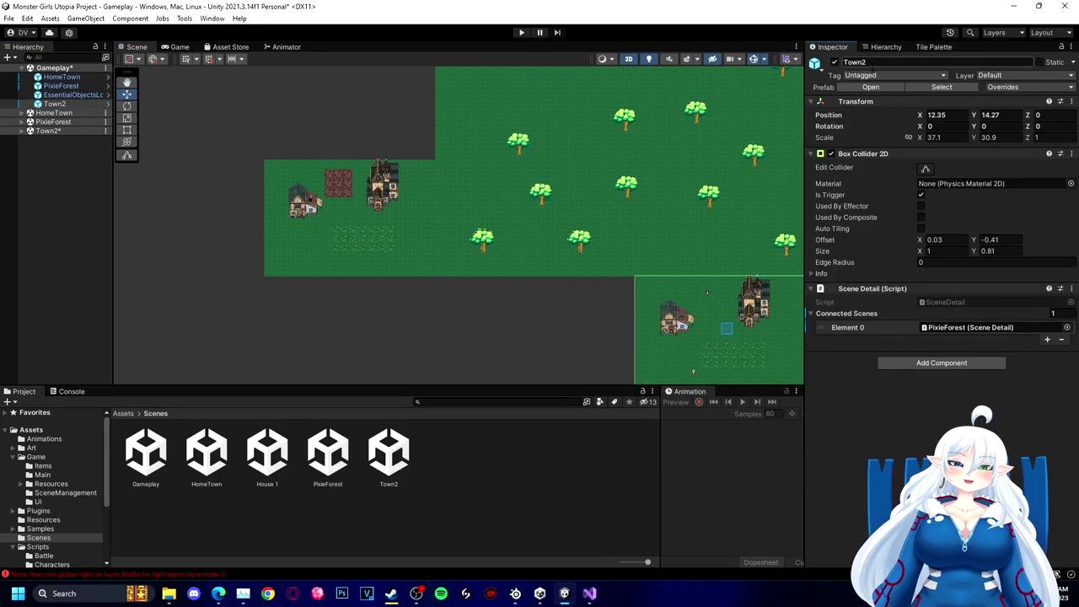
drag(727, 329, 355, 212)
click(214, 242)
scroll(249, 248, up, 4)
scroll(250, 252, up, 3)
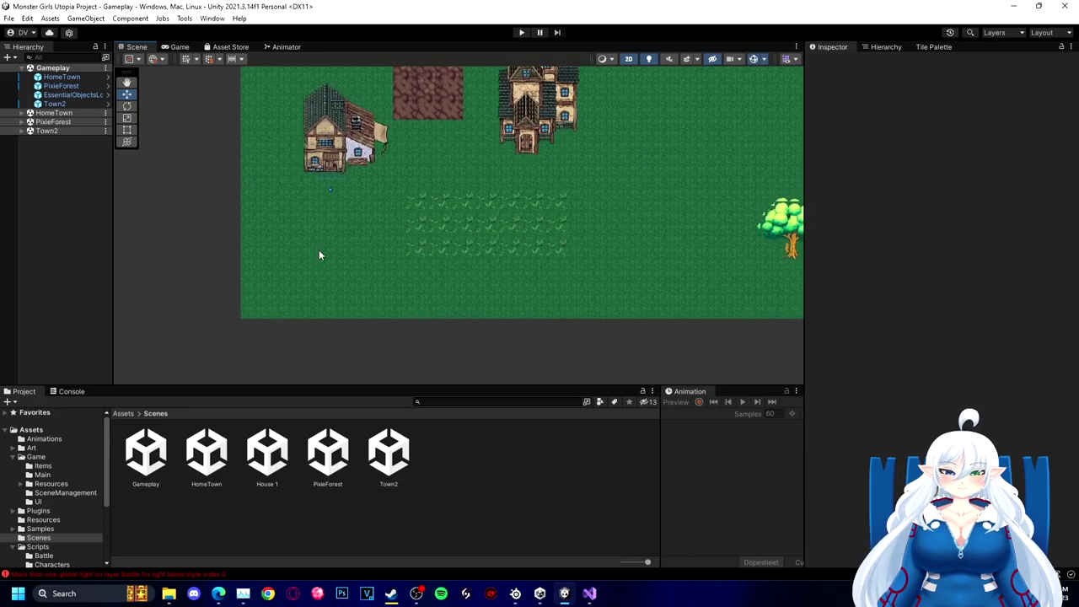
key(ctrl+s)
Step: Add Town2 to the PixieForest trigger's Connected Scenes and shift the trigger down to Y 38.98
click(56, 103)
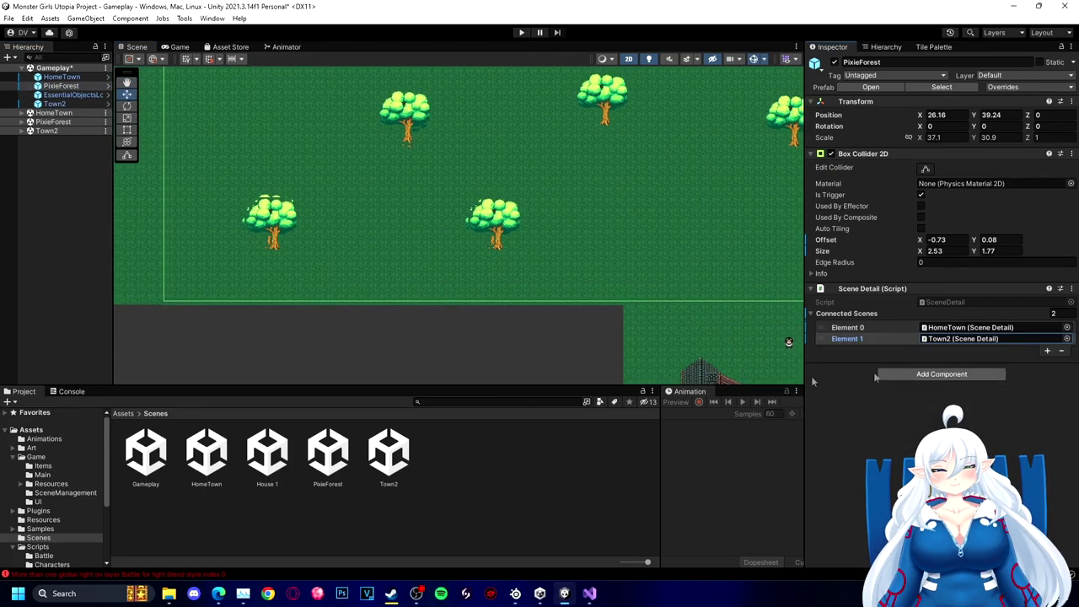
middle_drag(336, 191, 318, 241)
click(389, 375)
scroll(426, 257, down, 1)
click(425, 257)
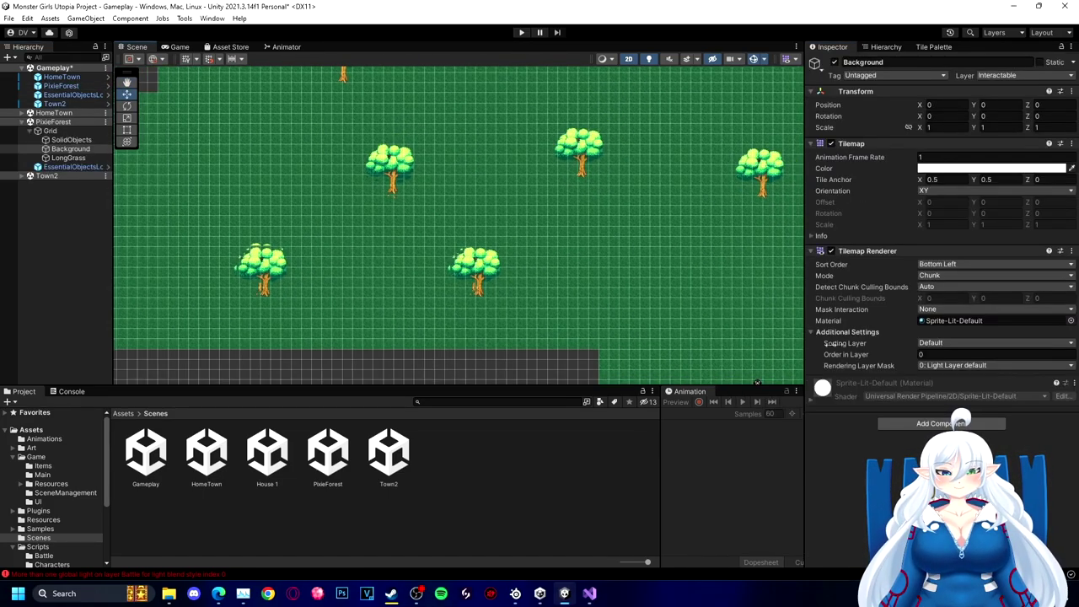
click(61, 86)
scroll(472, 184, down, 6)
middle_drag(515, 156, 481, 235)
scroll(481, 236, up, 2)
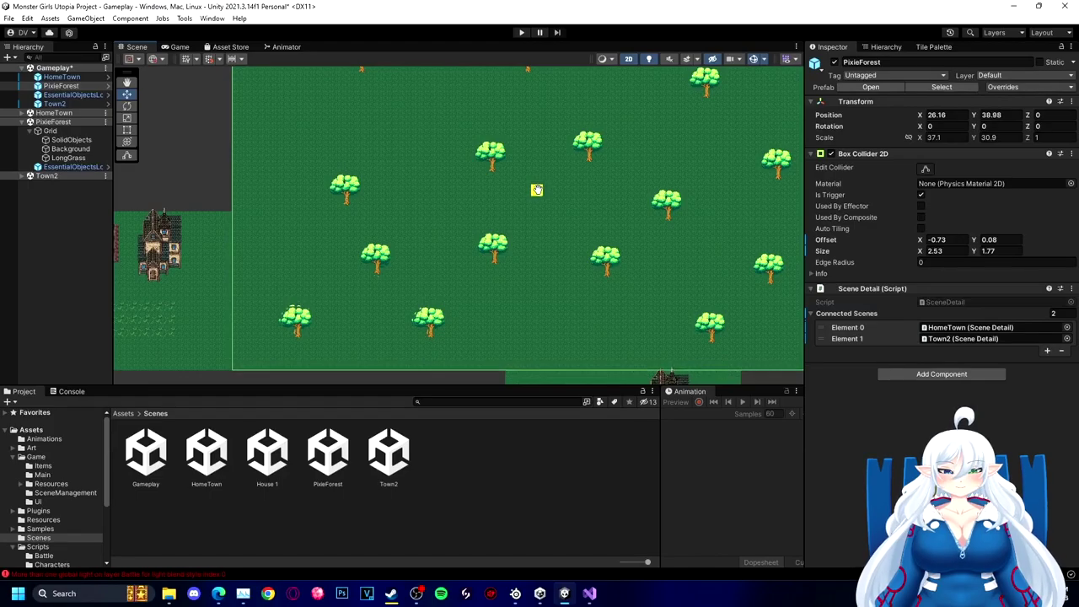
Step: Check the map borders around the forest and HomeTown and save the scenes
middle_drag(538, 190, 547, 306)
middle_drag(289, 281, 285, 79)
click(221, 203)
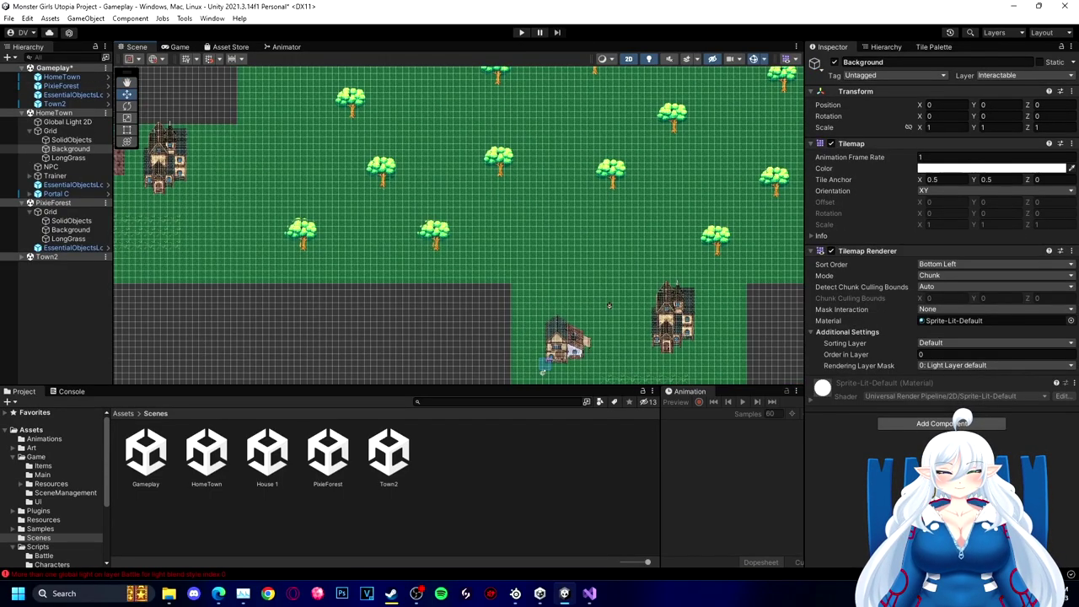
click(285, 325)
key(ctrl+s)
middle_drag(269, 198, 190, 111)
scroll(536, 262, up, 6)
Step: Open the Gameplay scene on its own and add the Town2 scene to the build settings
double_click(146, 455)
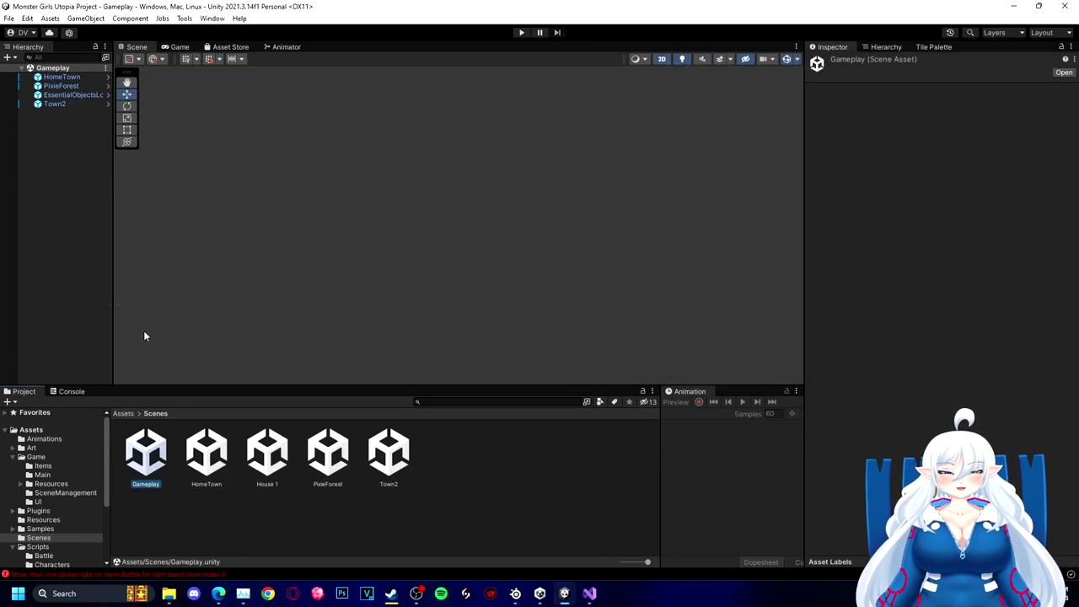
click(389, 455)
click(8, 18)
click(44, 158)
drag(390, 456, 628, 207)
click(805, 150)
Step: Run the game and dock the Game view beside the Console, leaving the scene view visible above it
click(521, 32)
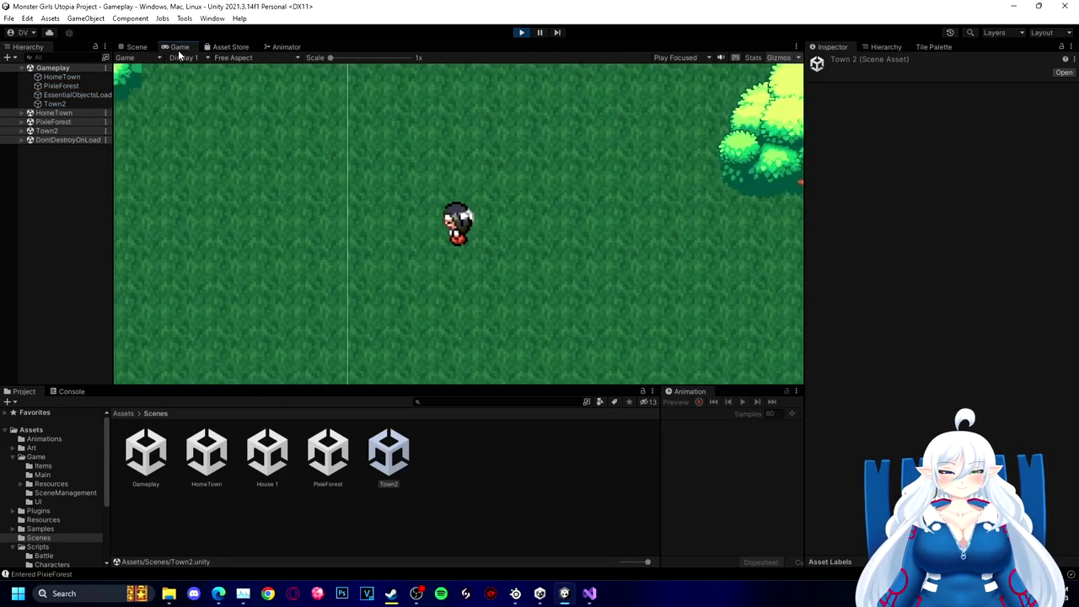
drag(180, 55, 182, 393)
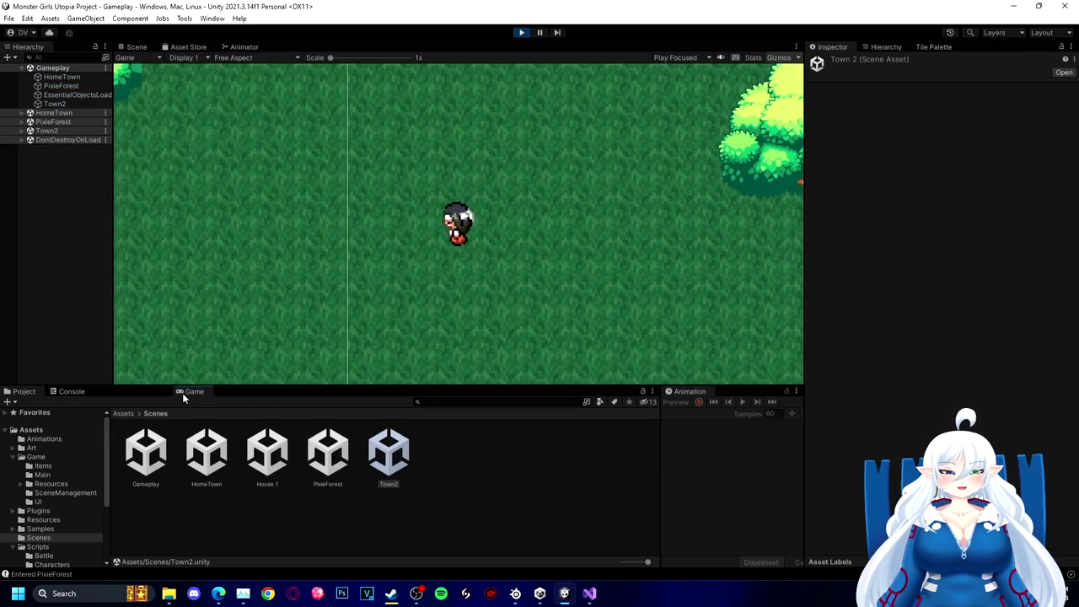
click(485, 262)
Step: Test the triggers by walking the player from PixieForest into Town2 and back toward HomeTown, and stop the game
key(Left)
key(Down)
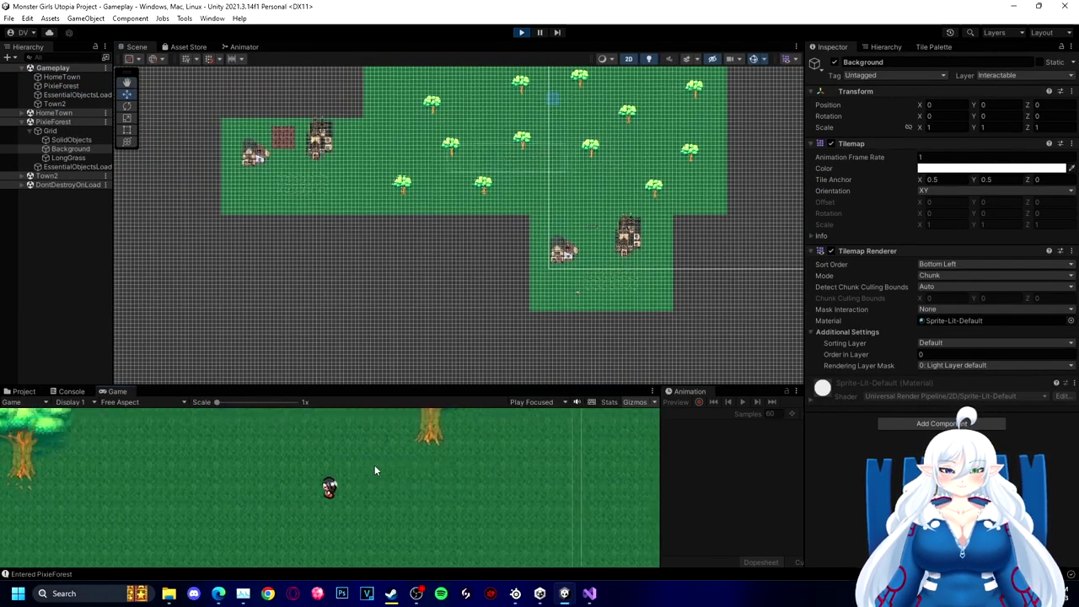
key(a)
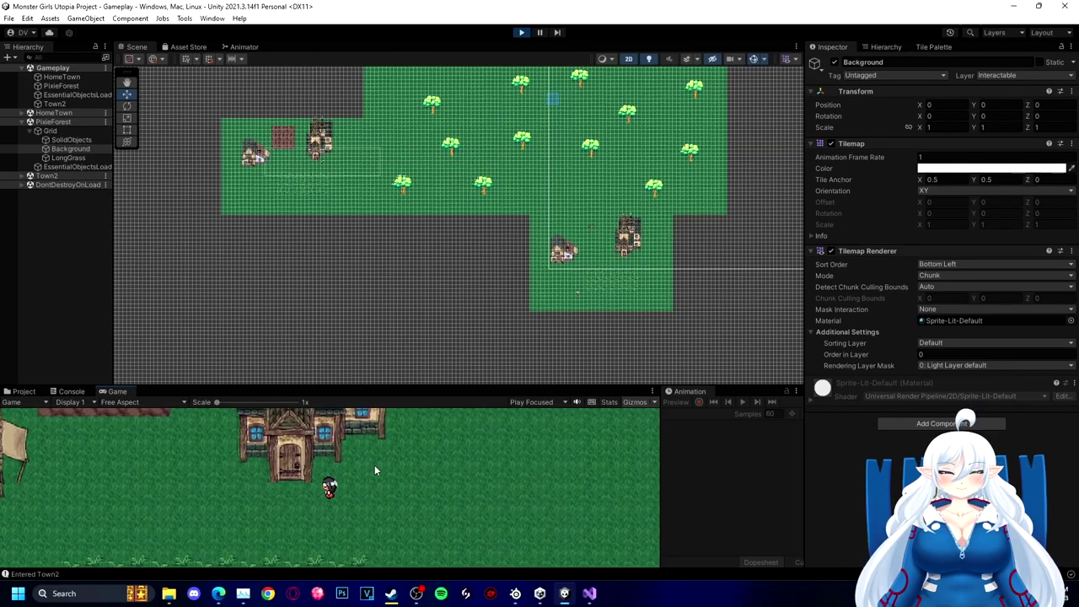
key(a)
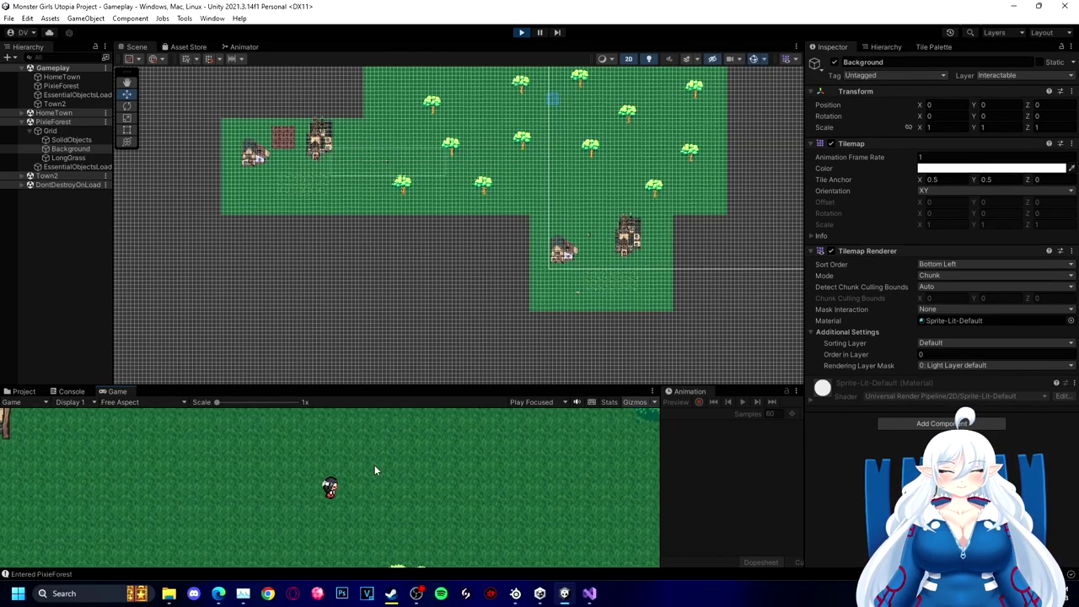
key(w)
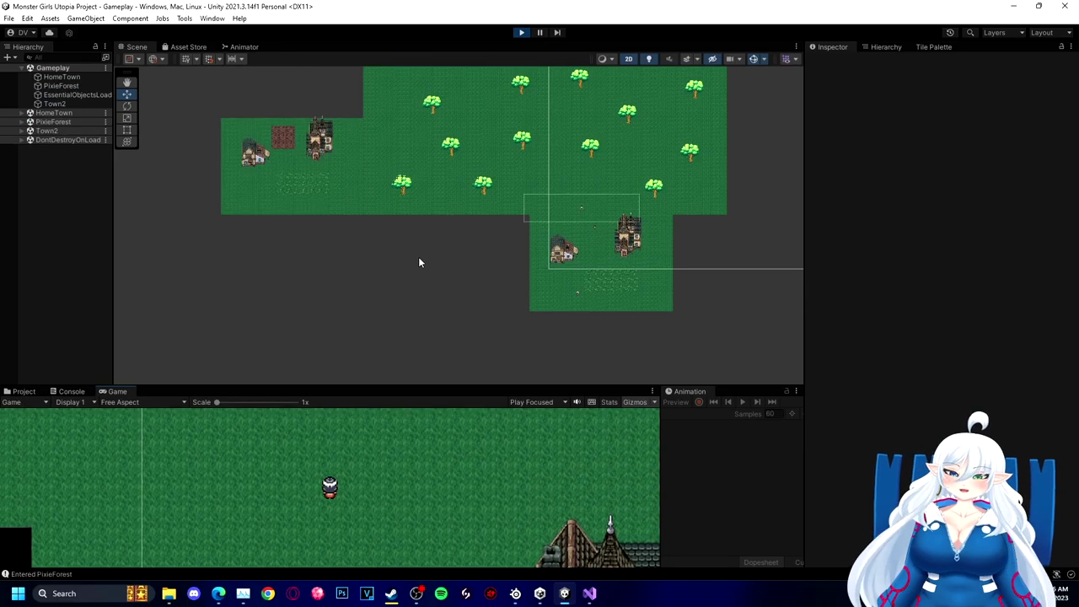
click(520, 32)
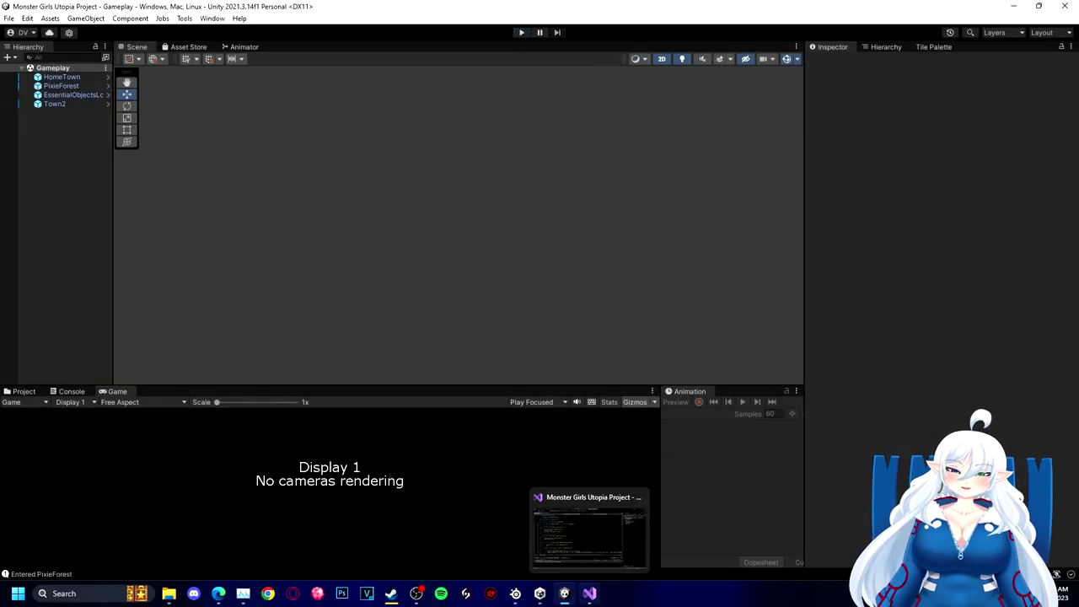
Step: Switch to Visual Studio and add the comment "//Unload Scenes that are no longer connected" below the foreach loop in SceneDetail.cs
click(589, 593)
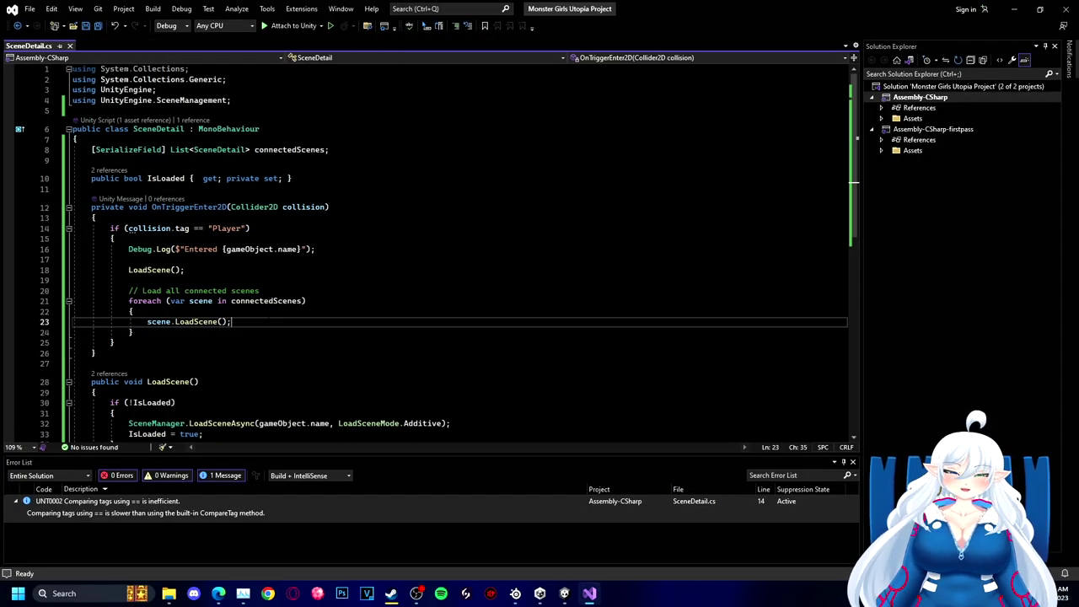
key(Down)
key(Return)
key(Return)
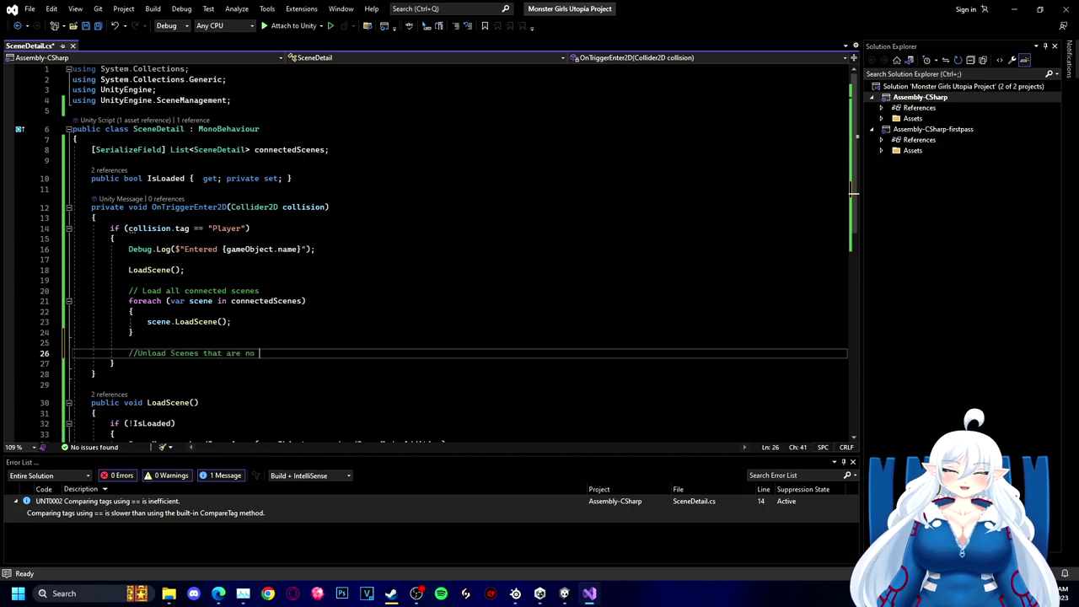
key(Return)
key(Return)
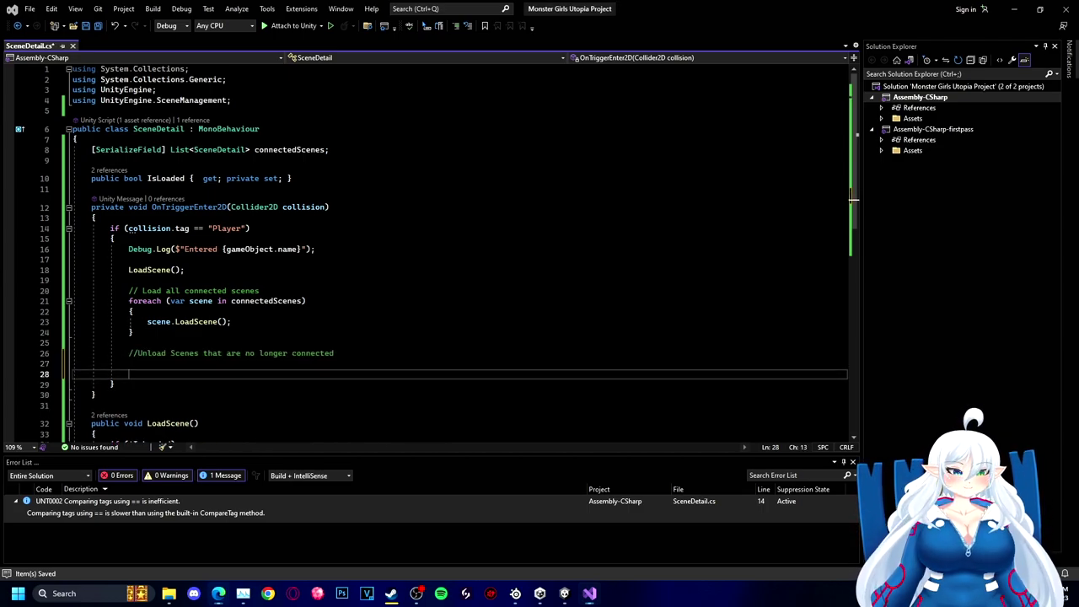
Step: Return to Unity, search the project for "gamec" and open the GameController script
click(564, 593)
click(21, 391)
click(488, 401)
text(gamec)
double_click(146, 453)
Step: Declare public SceneDetail CurrentScene { get; private set; } below the stateBeforePause field
click(217, 231)
key(Return)
key(Return)
text(public SceneDetail CurrentScene { get; private set; })
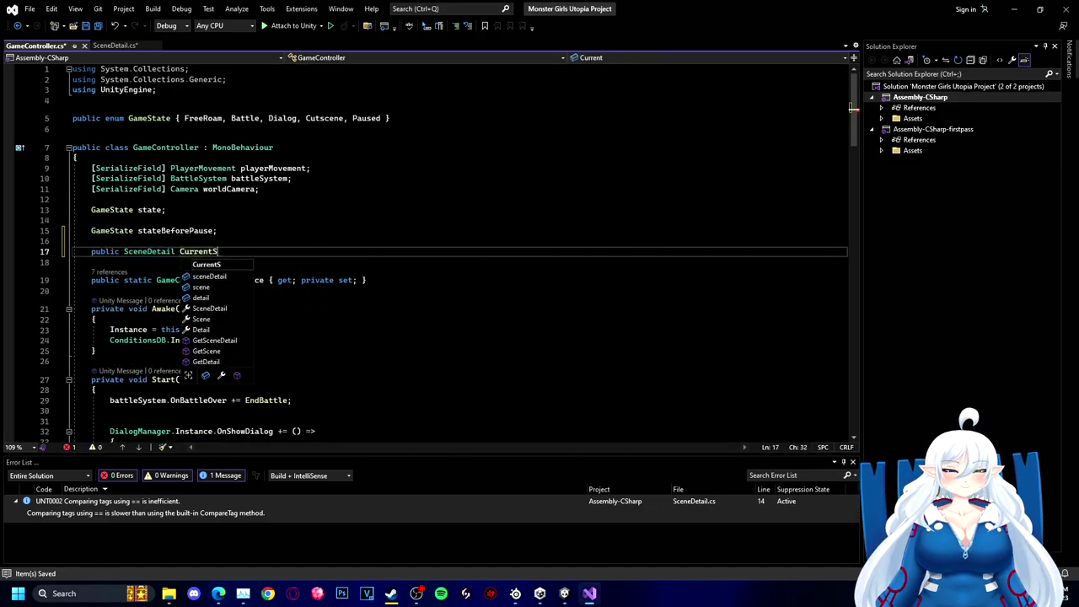
Step: Duplicate the CurrentScene property line, rename the copy PrevScene and save the script
key(ctrl+d)
click(213, 278)
key(BackSpace)
key(BackSpace)
key(BackSpace)
key(BackSpace)
key(BackSpace)
key(BackSpace)
key(BackSpace)
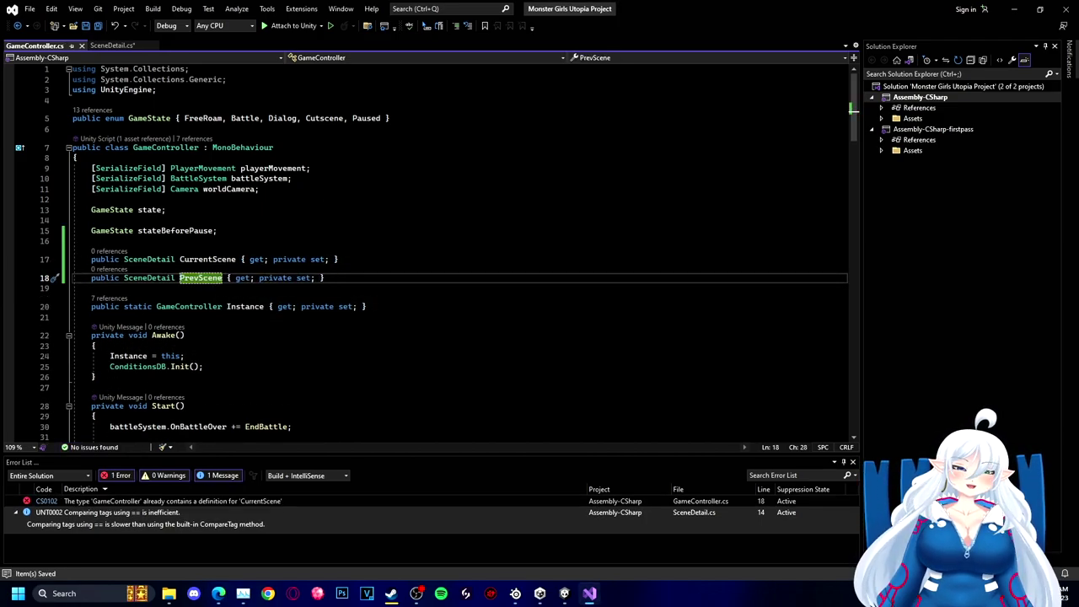
Step: Add the method signature public void SetCurrentScene(SceneDetail currScene) after Update in GameController
scroll(455, 253, down, 20)
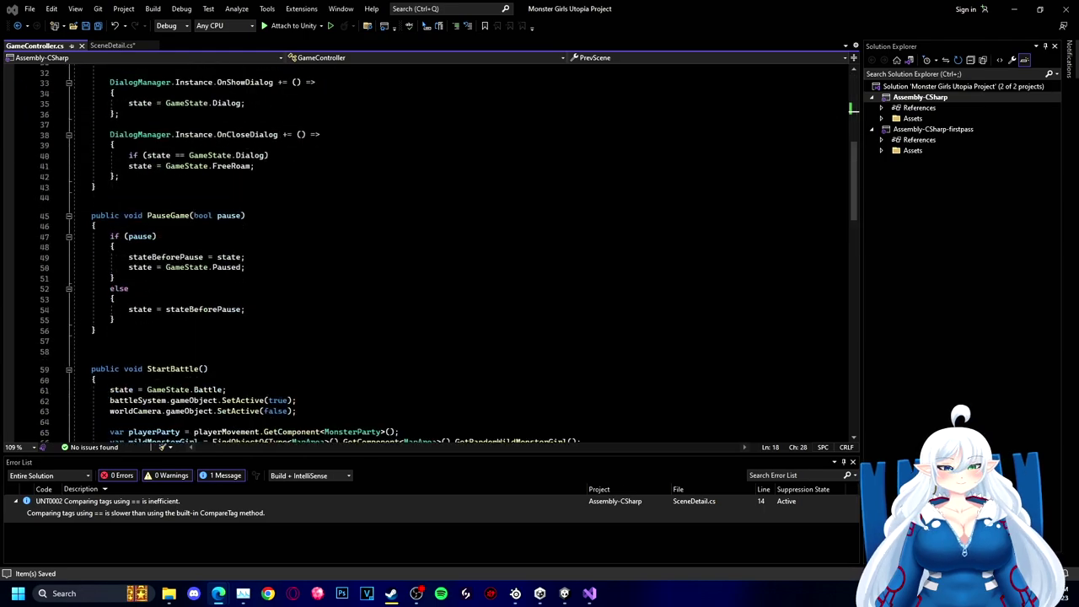
click(116, 329)
key(Down)
key(Return)
key(Return)
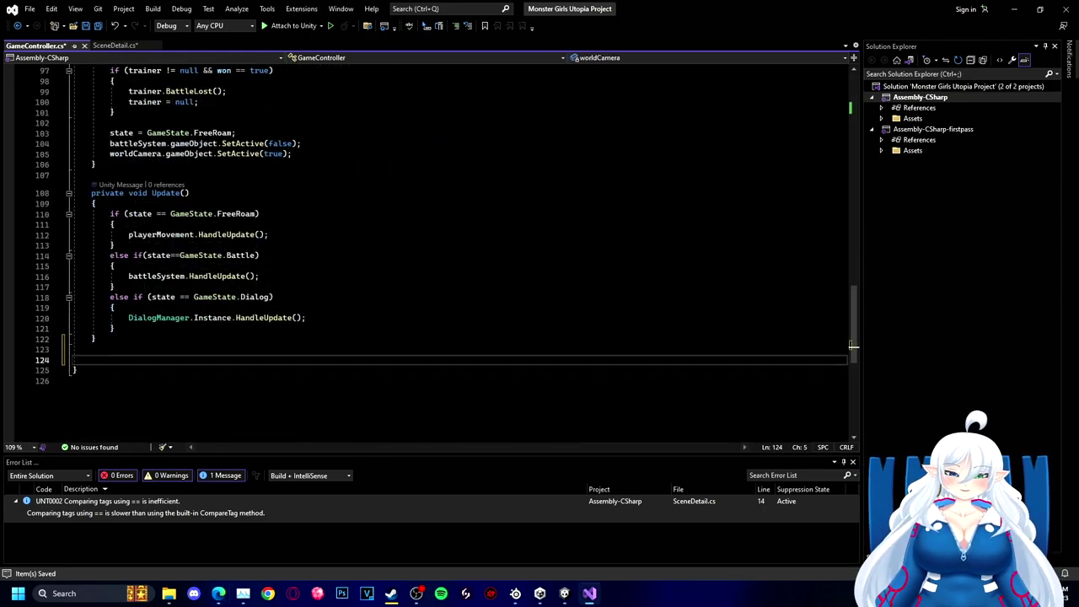
text(public void SeetCurr)
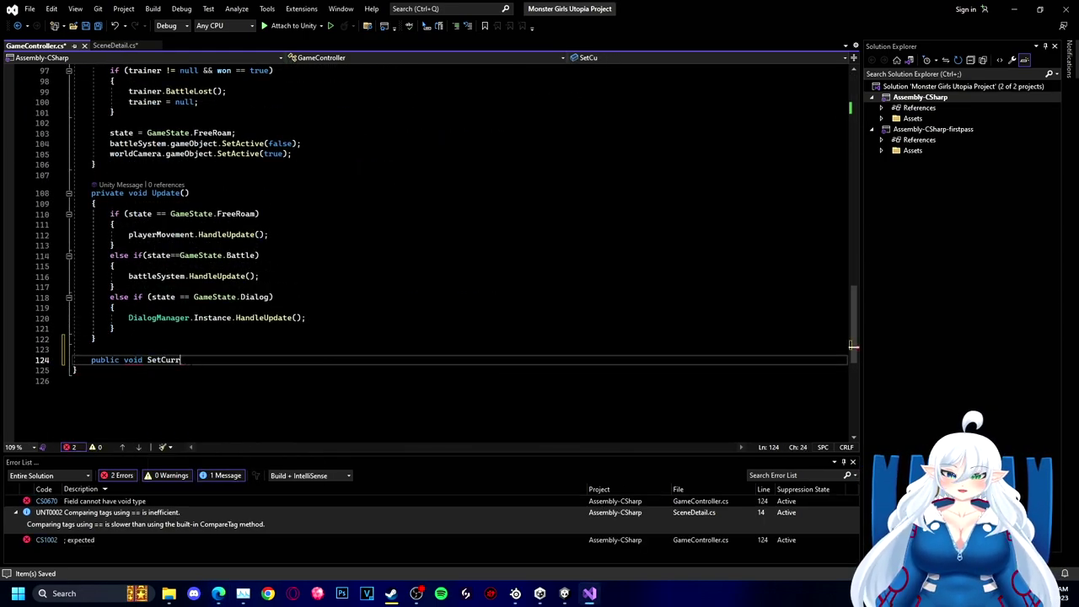
text(entScene(SceneDetail scene)
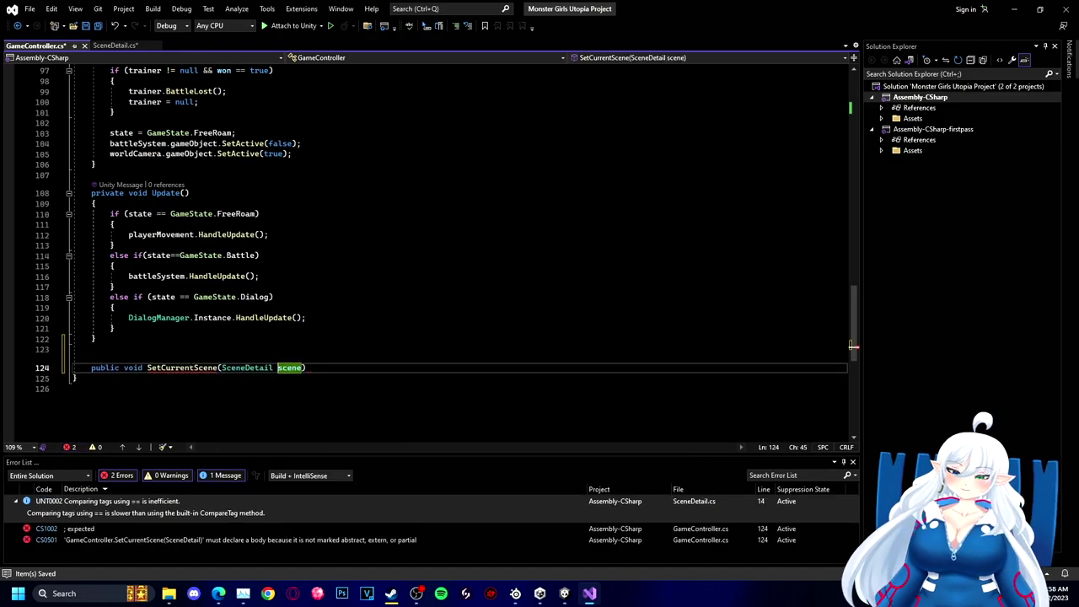
key(BackSpace)
text(S)
Step: Give SetCurrentScene a body that assigns PrevScene = CurrentScene; and CurrentScene = currScene; and save the script
click(325, 368)
key(Return)
text({)
key(Return)
text(PrevScene)
key(Tab)
key(Tab)
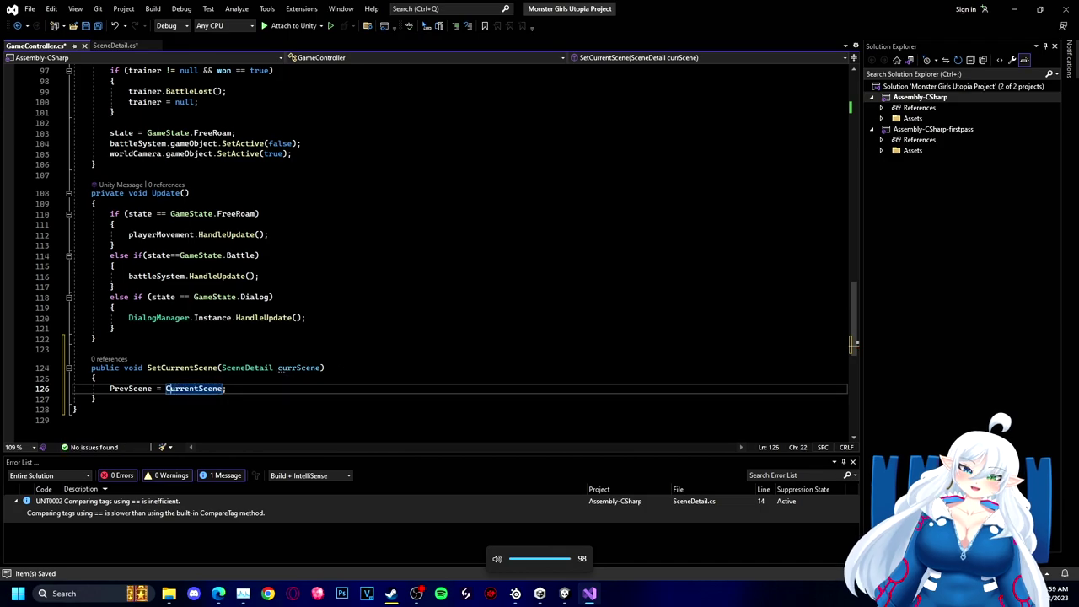
key(End)
key(Return)
text(CurrentScene)
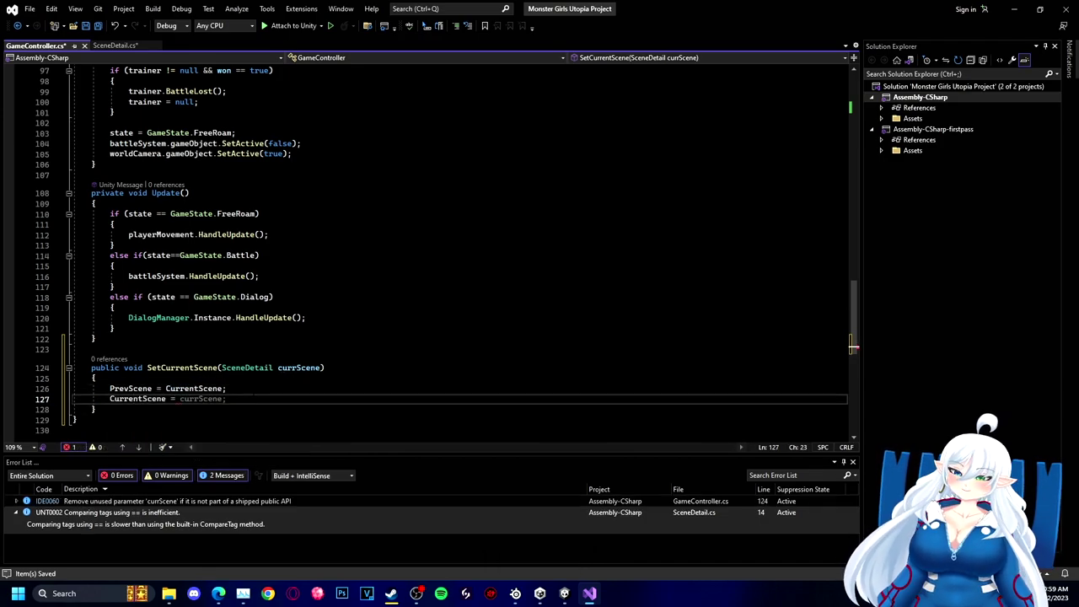
key(Tab)
key(ctrl+s)
Step: In SceneDetail.cs, call GameController.Instance.SetCurrentScene(this); right after LoadScene() in the trigger method
key(ctrl+Tab)
click(184, 270)
key(Return)
text(GameController.Instance.SetCurrentScene(this);)
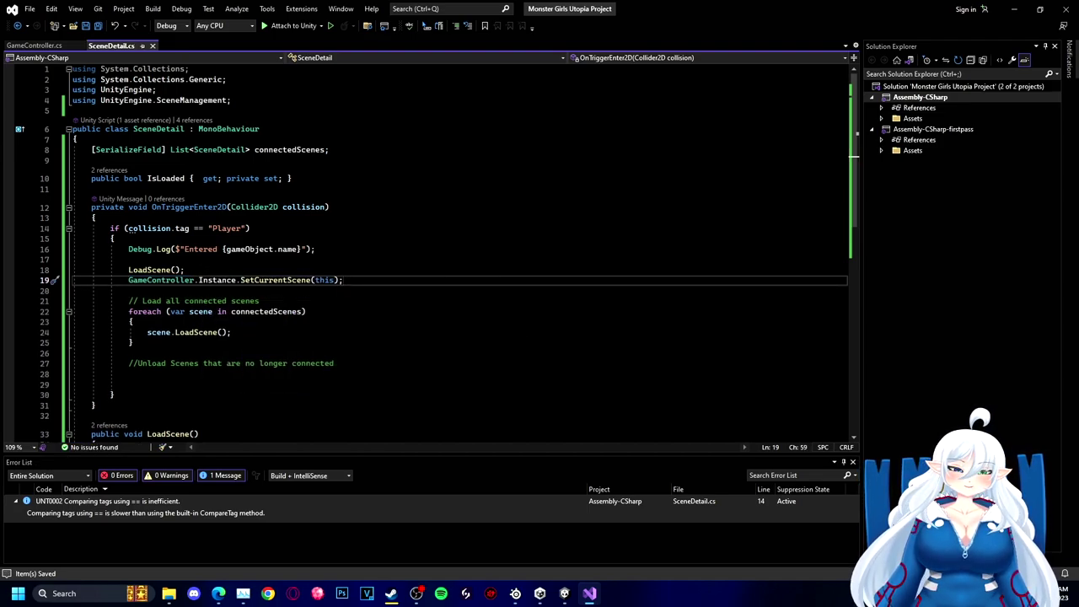
Step: Under the unload comment in SceneDetail's trigger method, add the block if (GameController.Instance.PrevScene != null) with braces
click(129, 384)
key(BackSpace)
text(if GameController.Instance.PrevScene !)
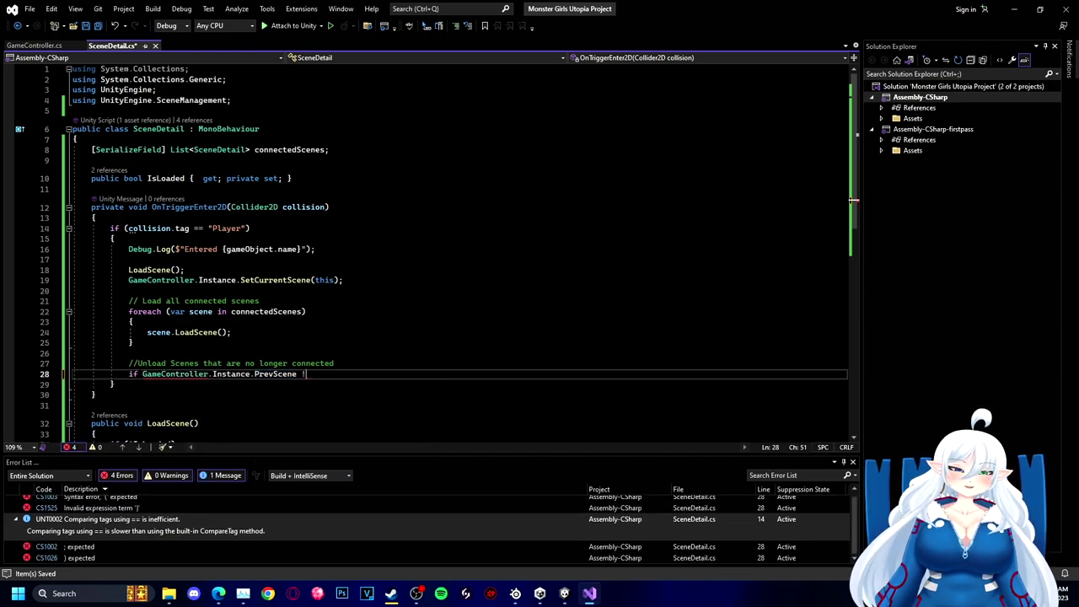
click(143, 374)
text(()
click(343, 374)
key(Return)
text({)
key(Return)
Step: Inside that block, declare var previouslyLoadedScenes = GameController.Instance.PrevScene.connectedScenes;
text(var previously)
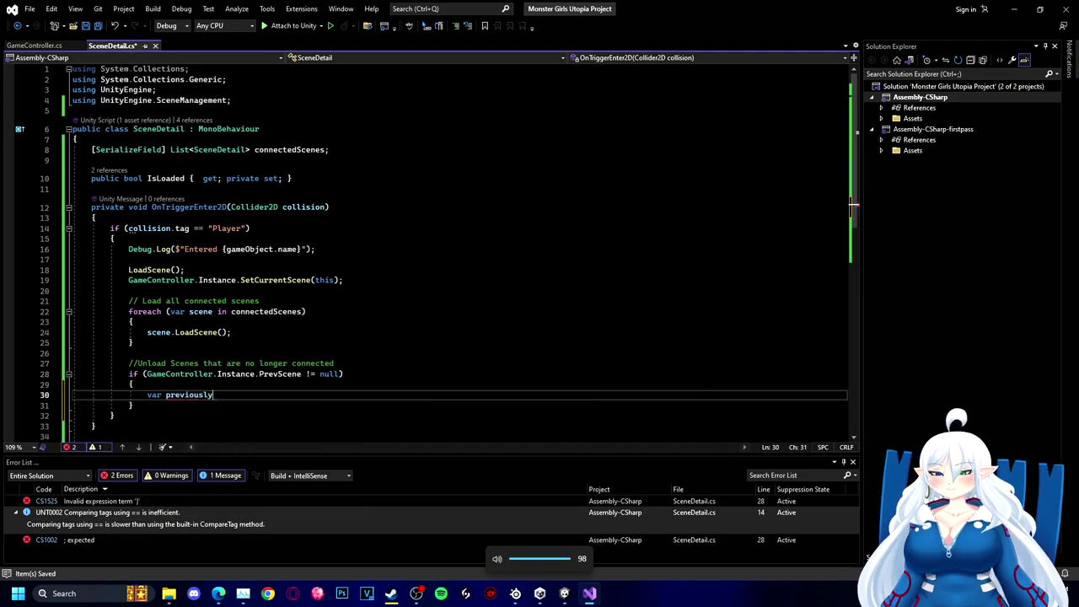
text(LoadedScenes)
key(BackSpace)
text(es = GameController)
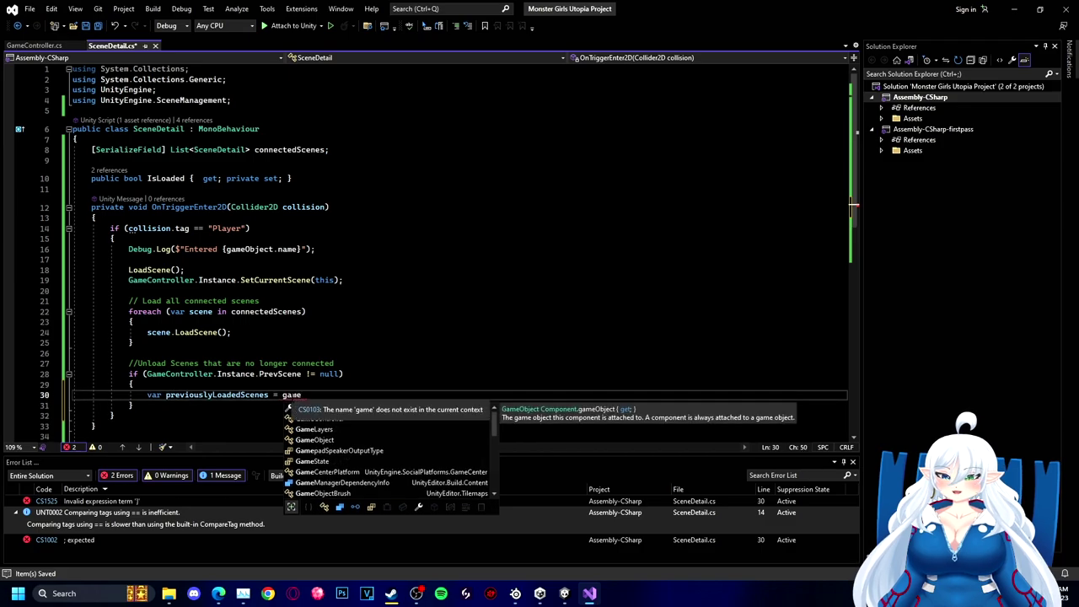
key(Tab)
key(Return)
Step: Below the declaration, add the loop foreach (var scene in previouslyLoadedScenes) with a braced body
text(foreach (var scene in)
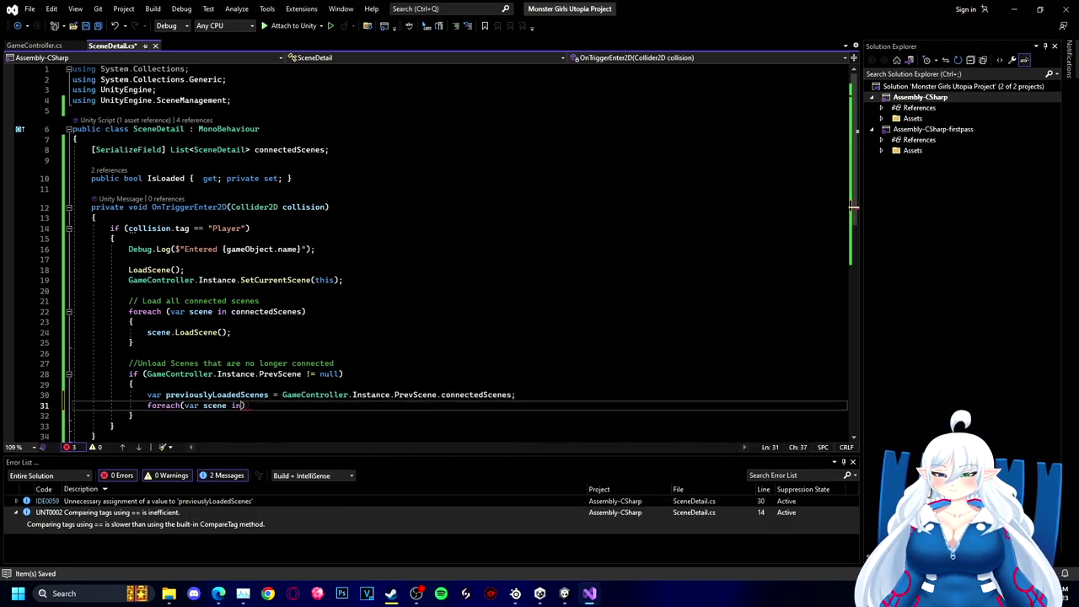
text( previouslyLoadedScenes))
key(Return)
text({)
key(Return)
Step: Inside the new loop, add the condition if (!connectedScenes.Contains(scene) && scene != this) with a blank line below it, and save the script
text(if ()
scroll(421, 253, down, 5)
text(!)
key(Tab)
text(&& scene != this)
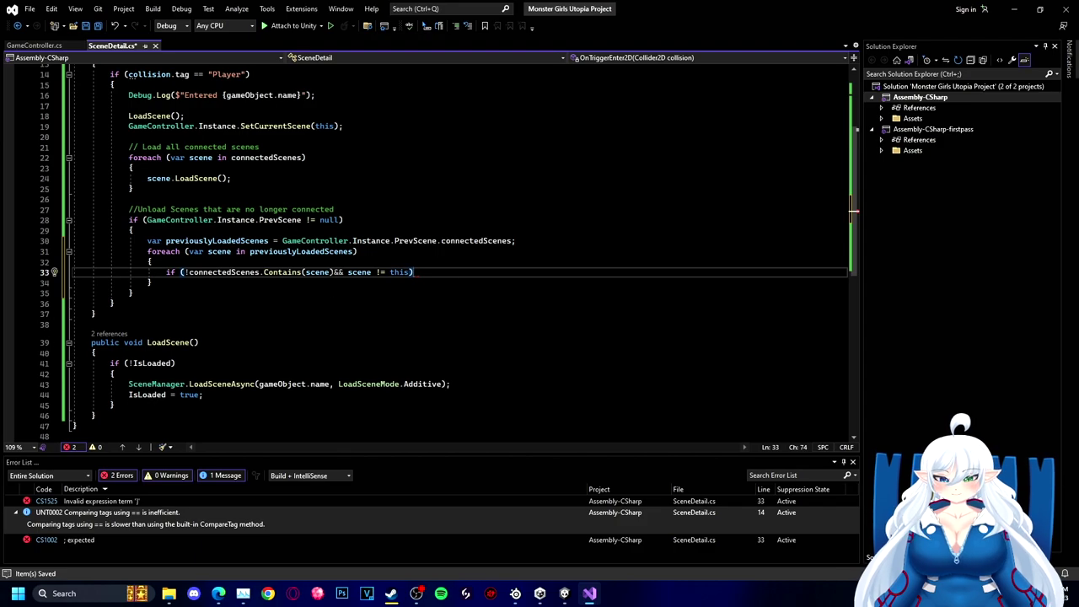
key(Up)
key(Down)
key(End)
key(Return)
key(ctrl+s)
Step: Duplicate the LoadScene method below the original and rename the copy UnLoadScene
scroll(253, 320, down, 1)
drag(91, 321, 97, 394)
key(ctrl+c)
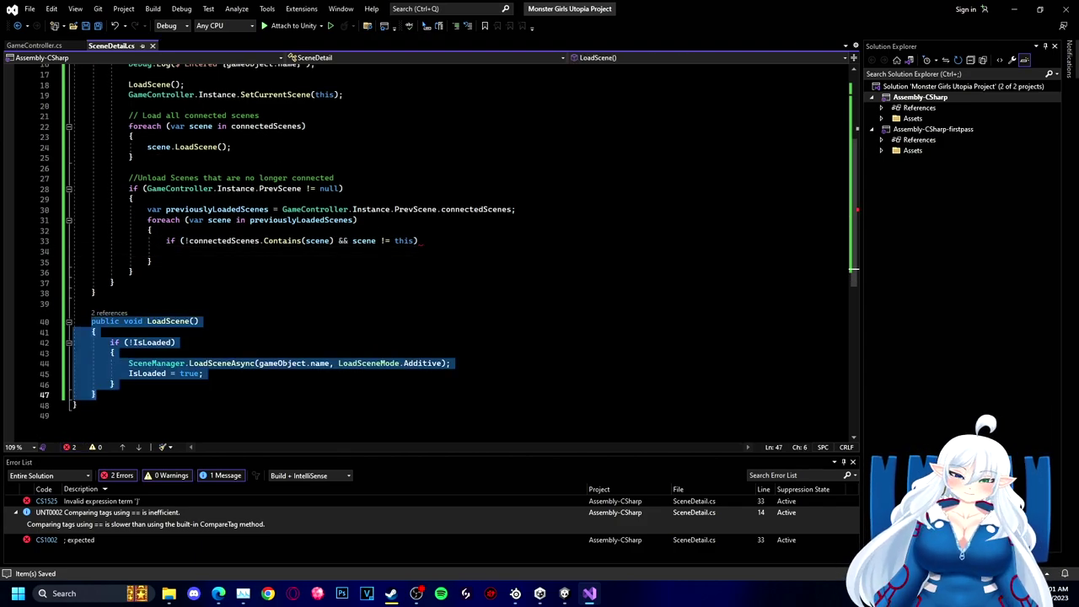
key(alt+Tab)
key(alt+Tab)
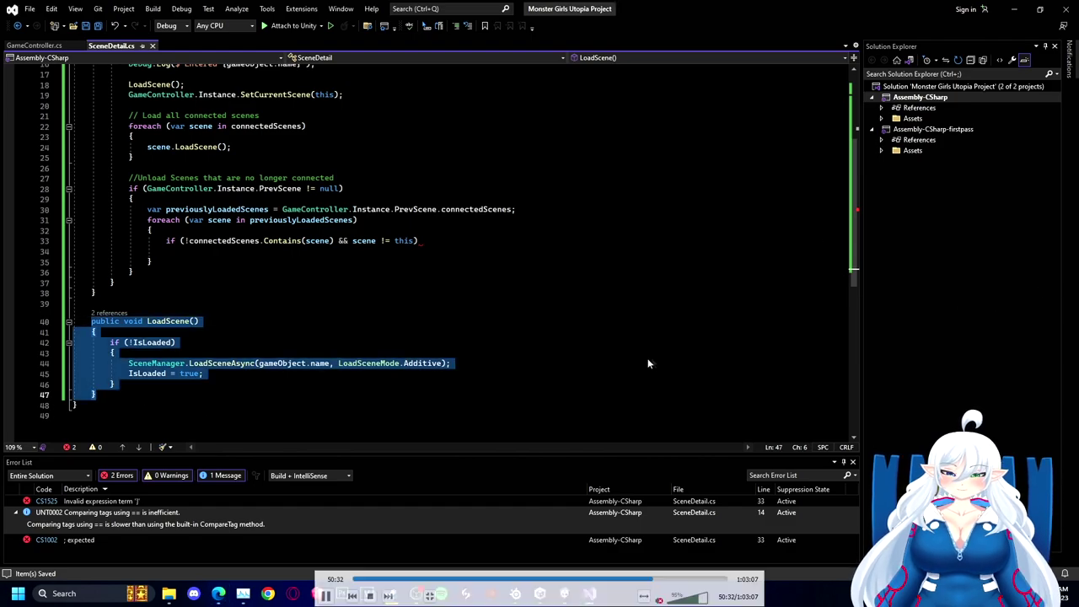
scroll(634, 362, down, 2)
key(Right)
key(Return)
key(Return)
key(ctrl+v)
click(147, 359)
text(Un)
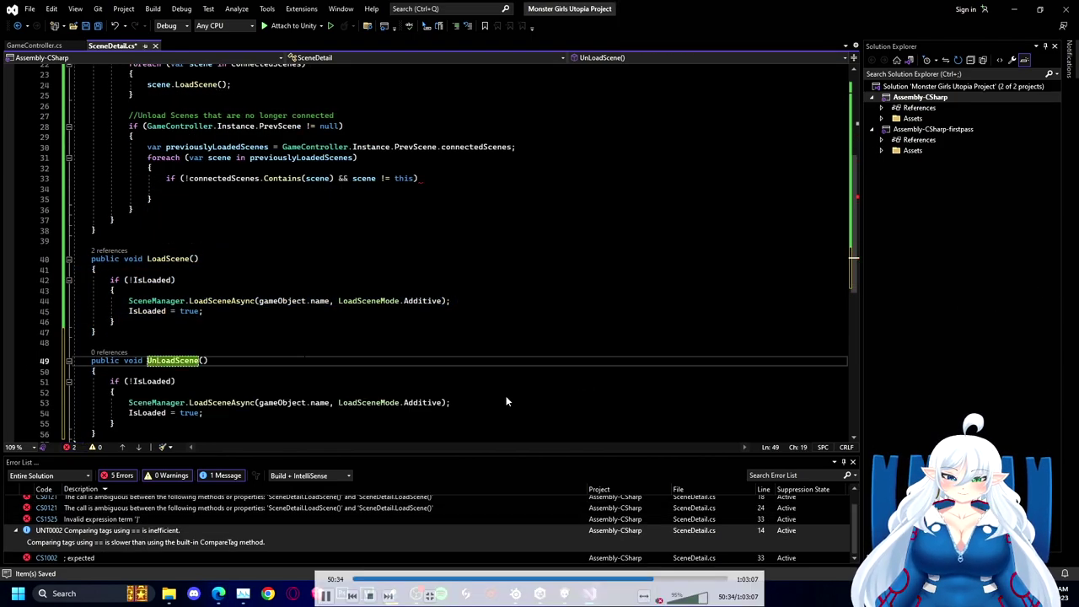
Step: In UnLoadScene, change the call to SceneManager.UnloadSceneAsync(gameObject.name); without the LoadSceneMode.Additive argument, and save
scroll(434, 400, down, 2)
double_click(223, 341)
text(UnloadSceneAsync)
key(Tab)
drag(348, 341, 450, 340)
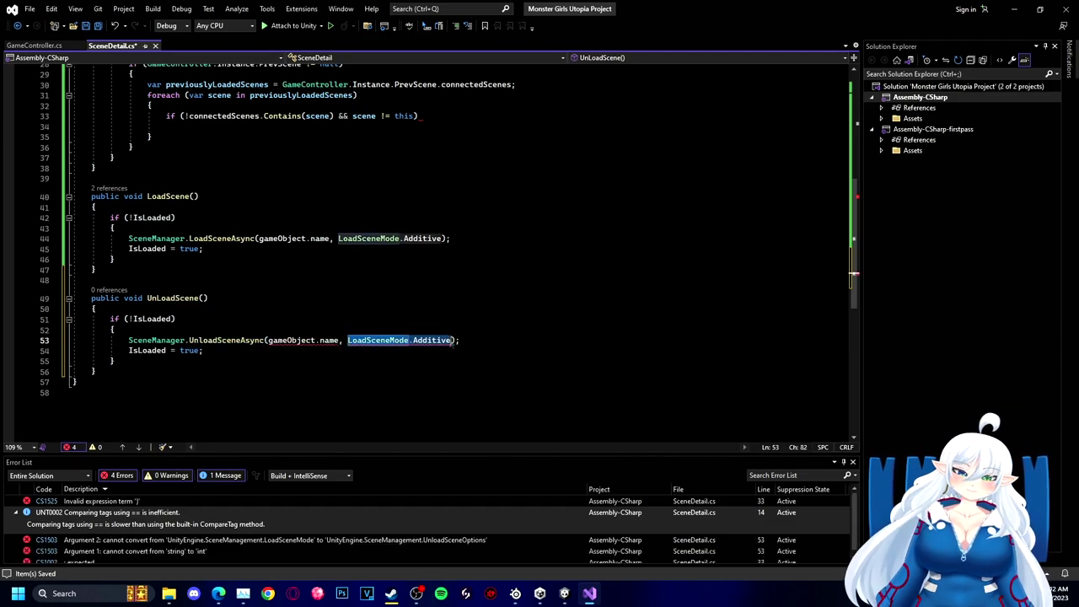
key(BackSpace)
key(BackSpace)
key(BackSpace)
key(ctrl+s)
Step: Set IsLoaded to false in UnLoadScene and save the script
double_click(188, 351)
text(false)
key(Tab)
key(ctrl+s)
Step: Call scene.UnLoadScene(); under the connectedScenes condition in the previouslyLoadedScenes loop
scroll(252, 354, up, 4)
click(189, 251)
text(scene.UnLoadScene();)
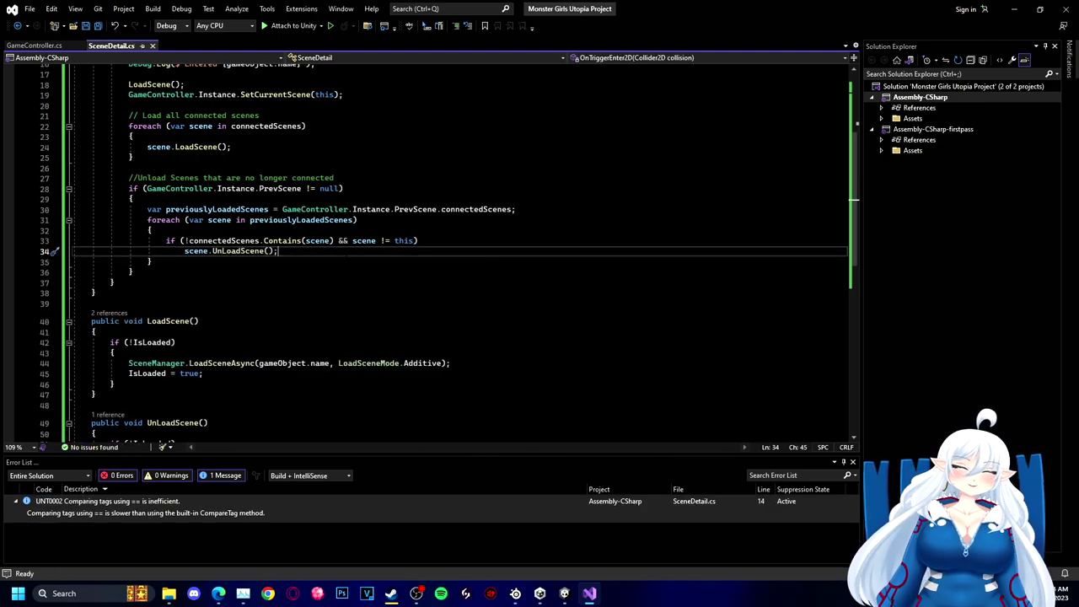
click(344, 271)
Step: Switch to Unity, play-test the Gameplay scene to check scene unloading, and stop play mode
click(565, 593)
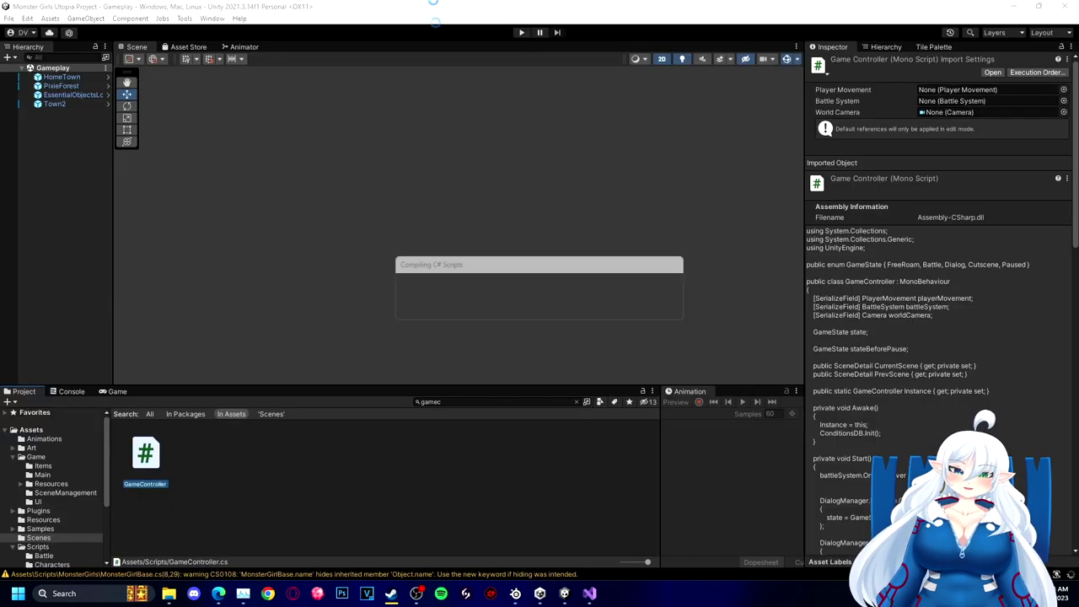
key(ctrl+p)
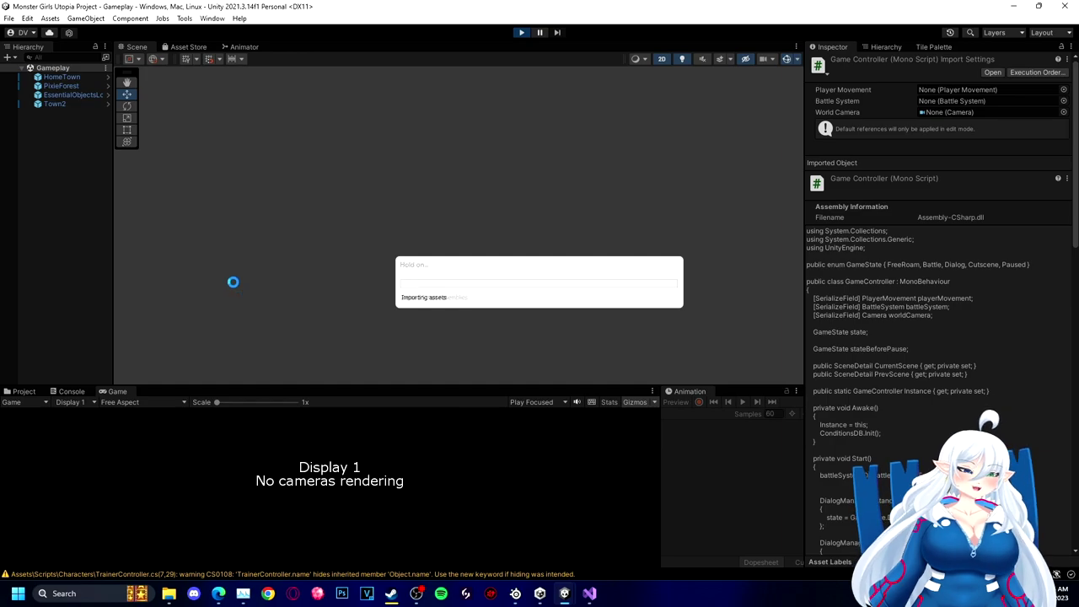
key(Left)
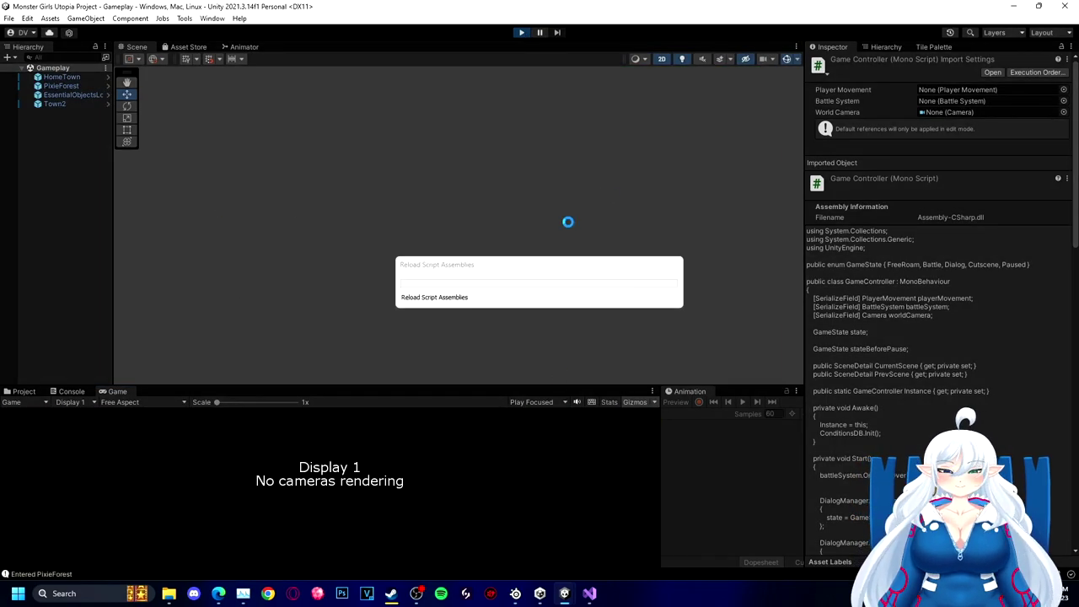
click(545, 227)
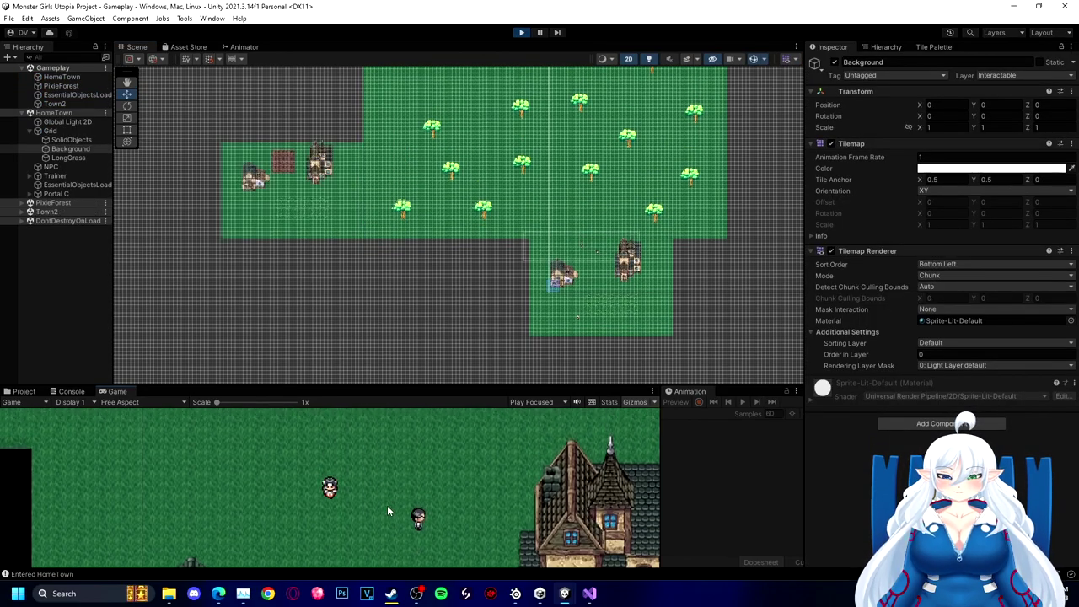
key(ctrl+p)
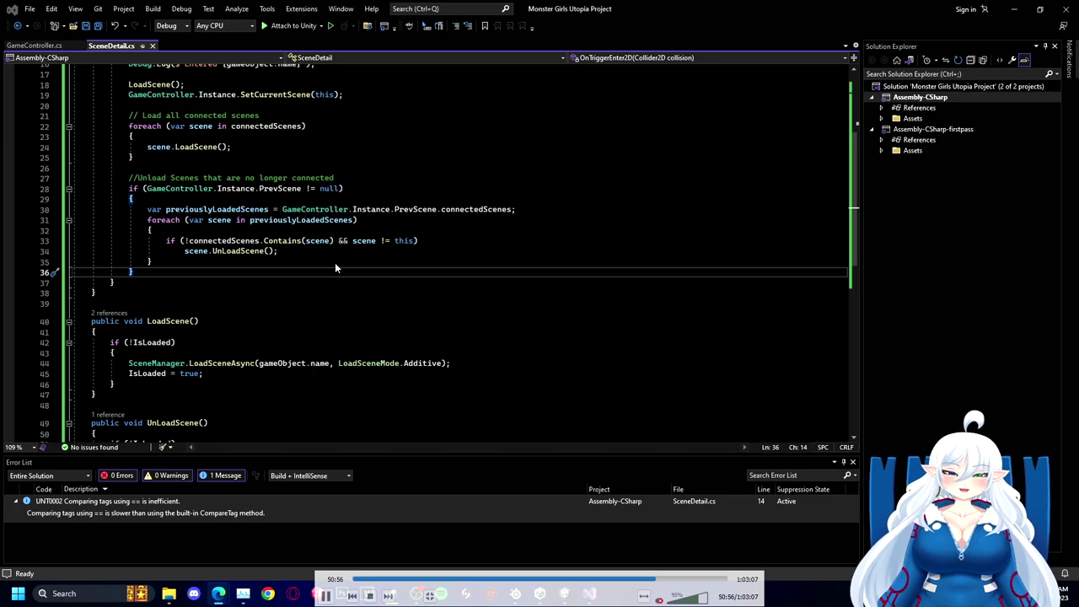
Step: Review the trigger, LoadScene and UnLoadScene code in SceneDetail.cs and glance at GameController.cs to find why scenes are not unloading
scroll(335, 267, down, 2)
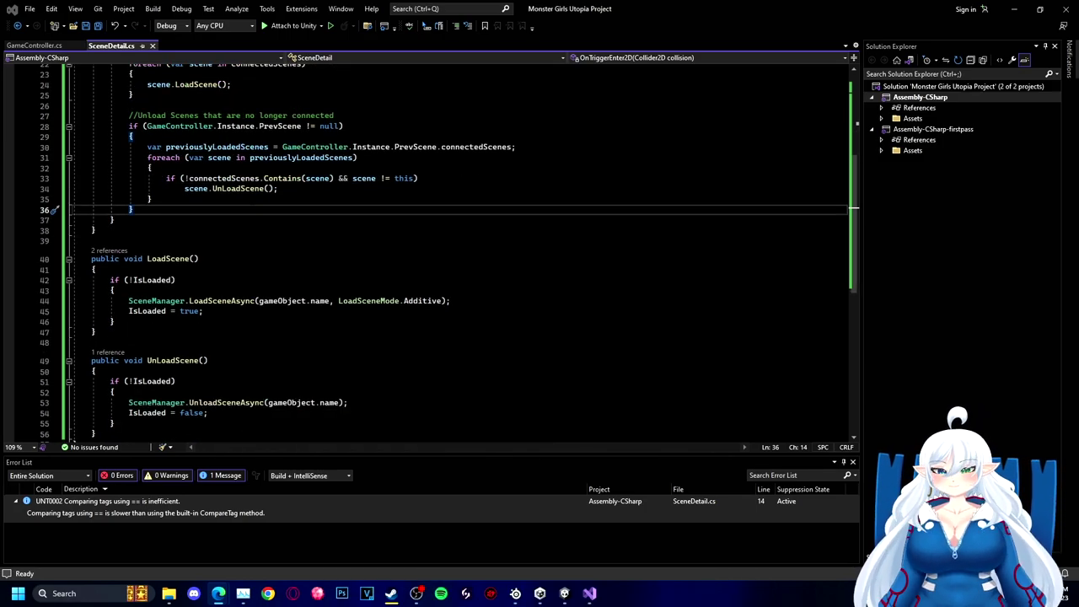
scroll(211, 179, up, 1)
scroll(253, 245, down, 3)
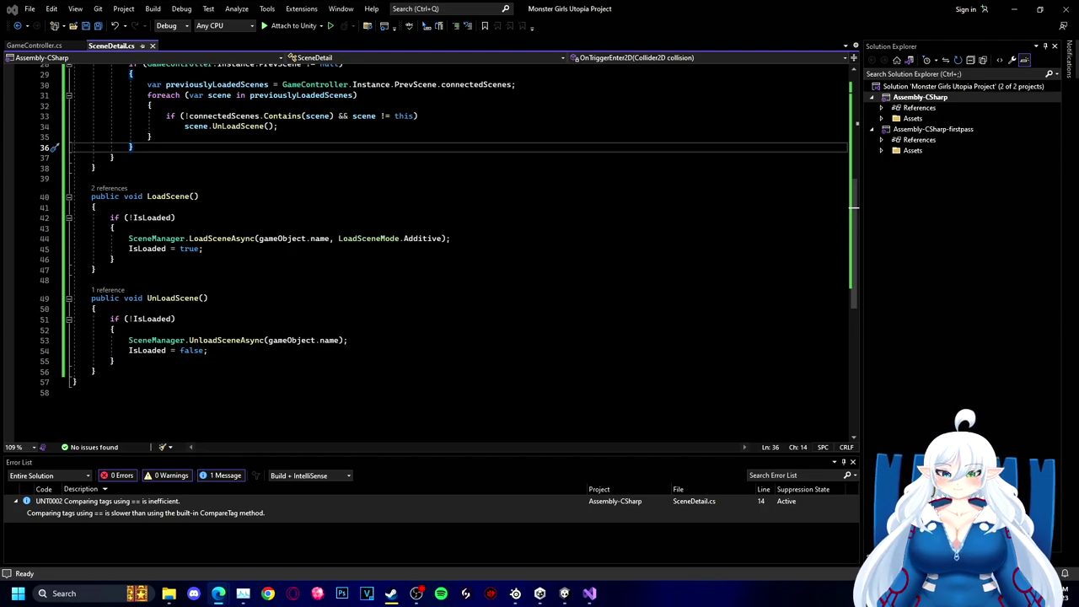
scroll(459, 244, up, 4)
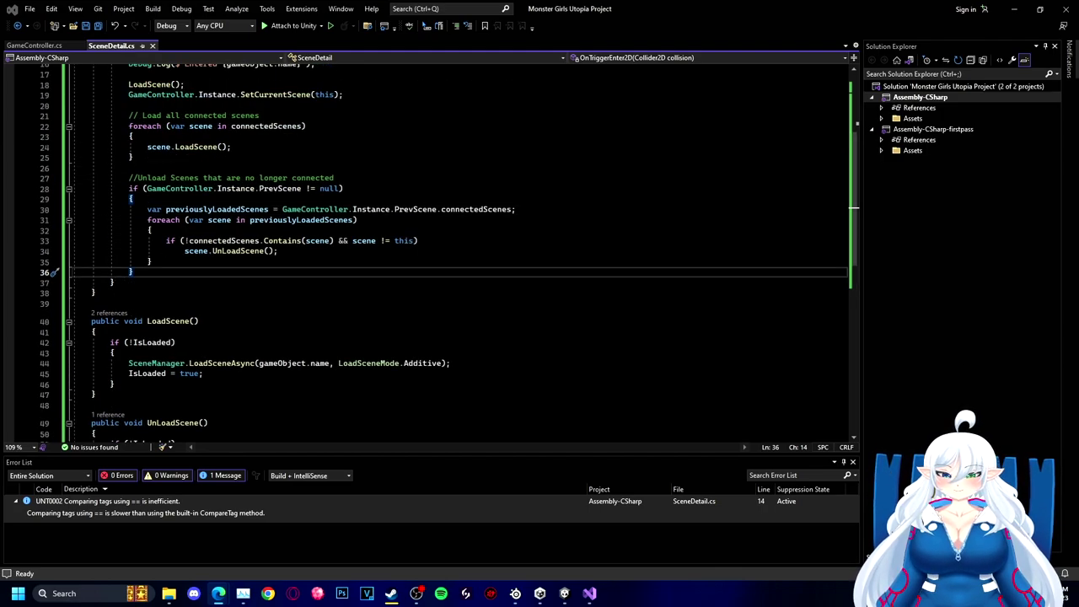
scroll(459, 244, up, 2)
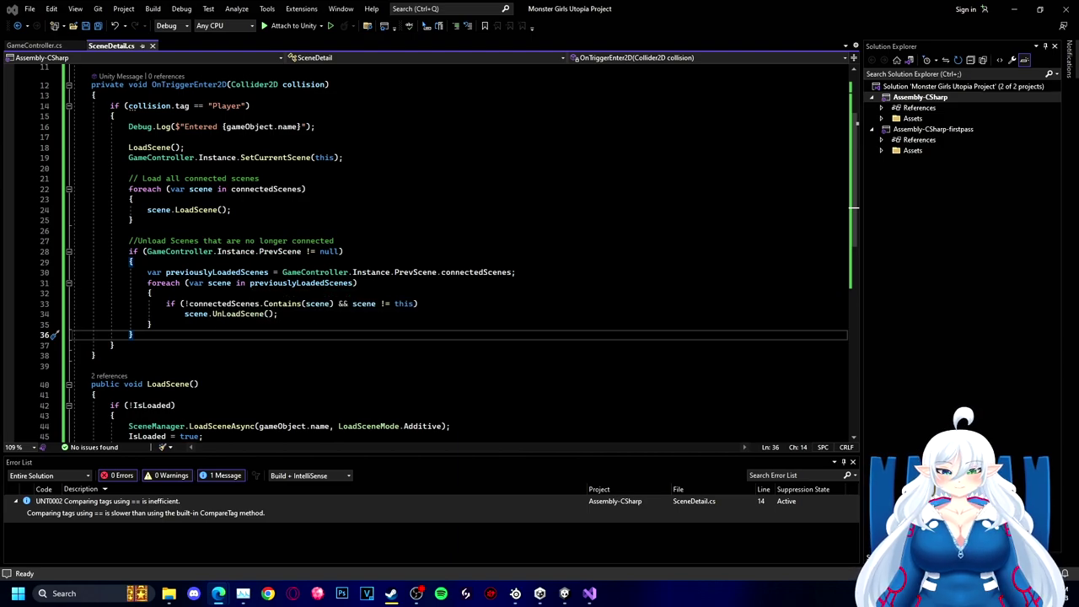
scroll(133, 106, up, 1)
click(38, 46)
click(111, 46)
scroll(460, 253, down, 3)
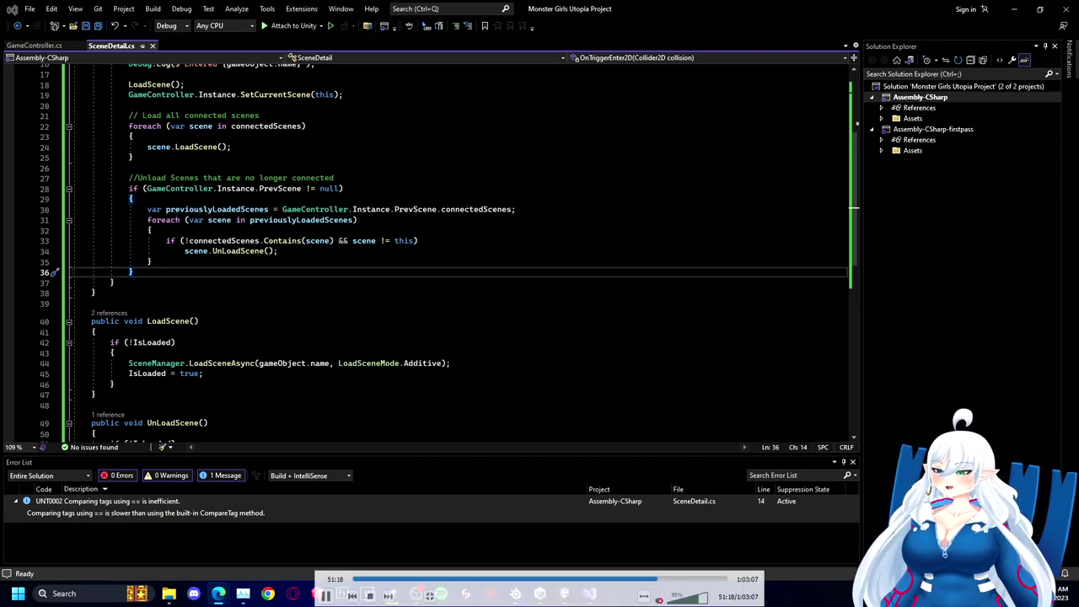
Step: Remove the negation from UnLoadScene's condition so it reads if (IsLoaded), and save the script
scroll(447, 253, down, 2)
click(133, 381)
key(BackSpace)
key(ctrl+s)
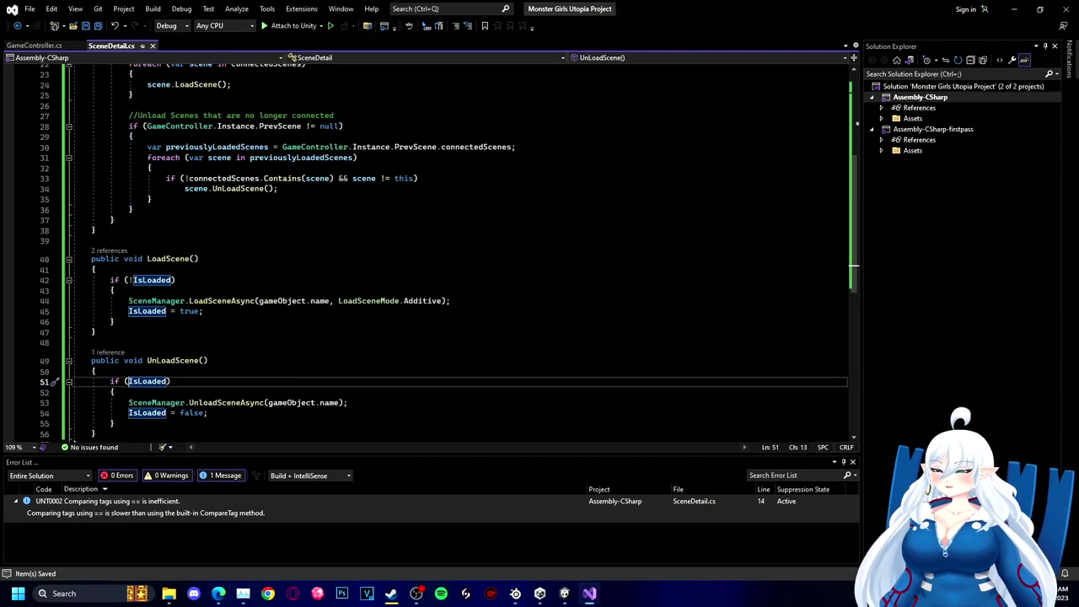
Step: Switch to Unity and play-test the Gameplay scene again, moving the player up to check scene unloading
mouse_move(567, 591)
click(519, 539)
click(521, 33)
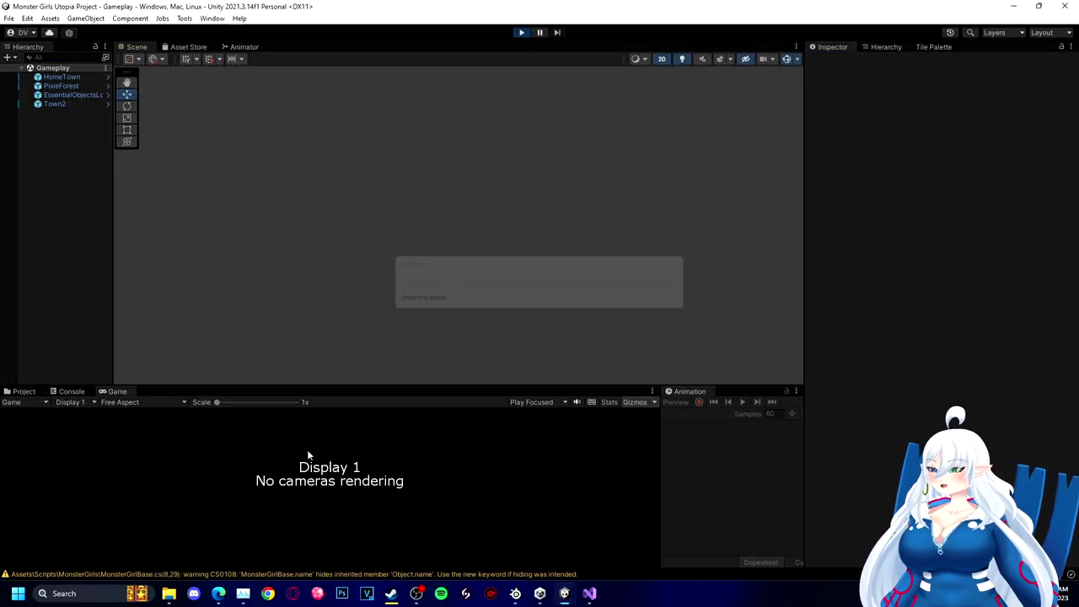
key(w)
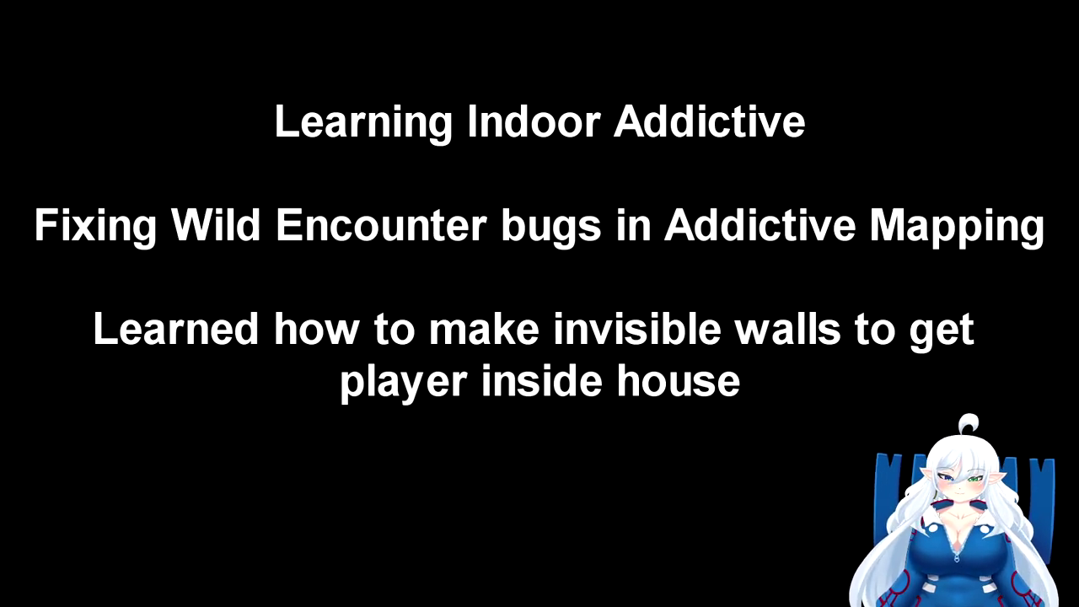
key(space)
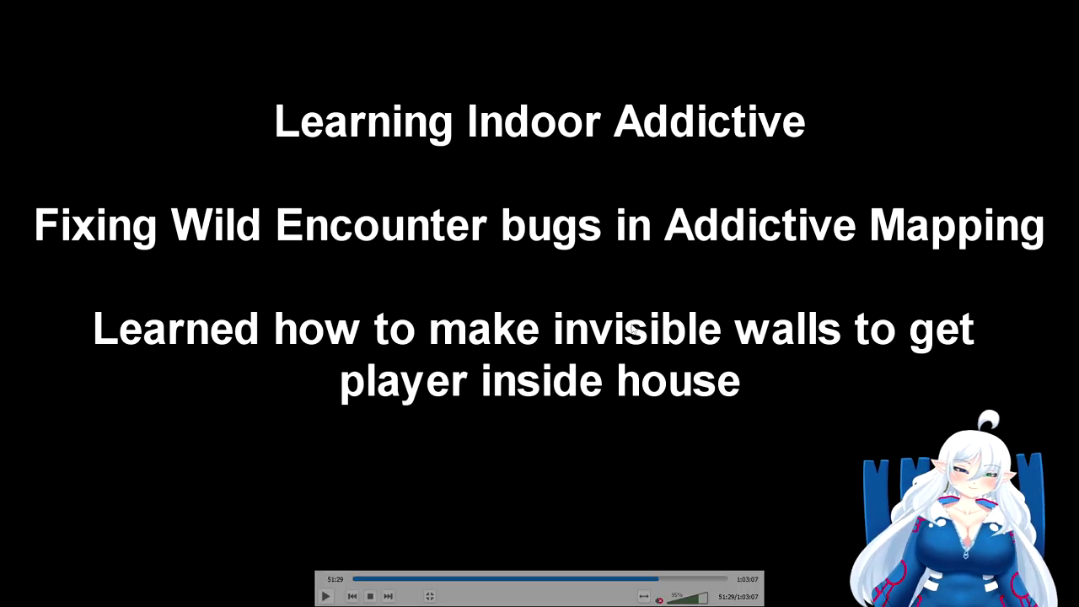